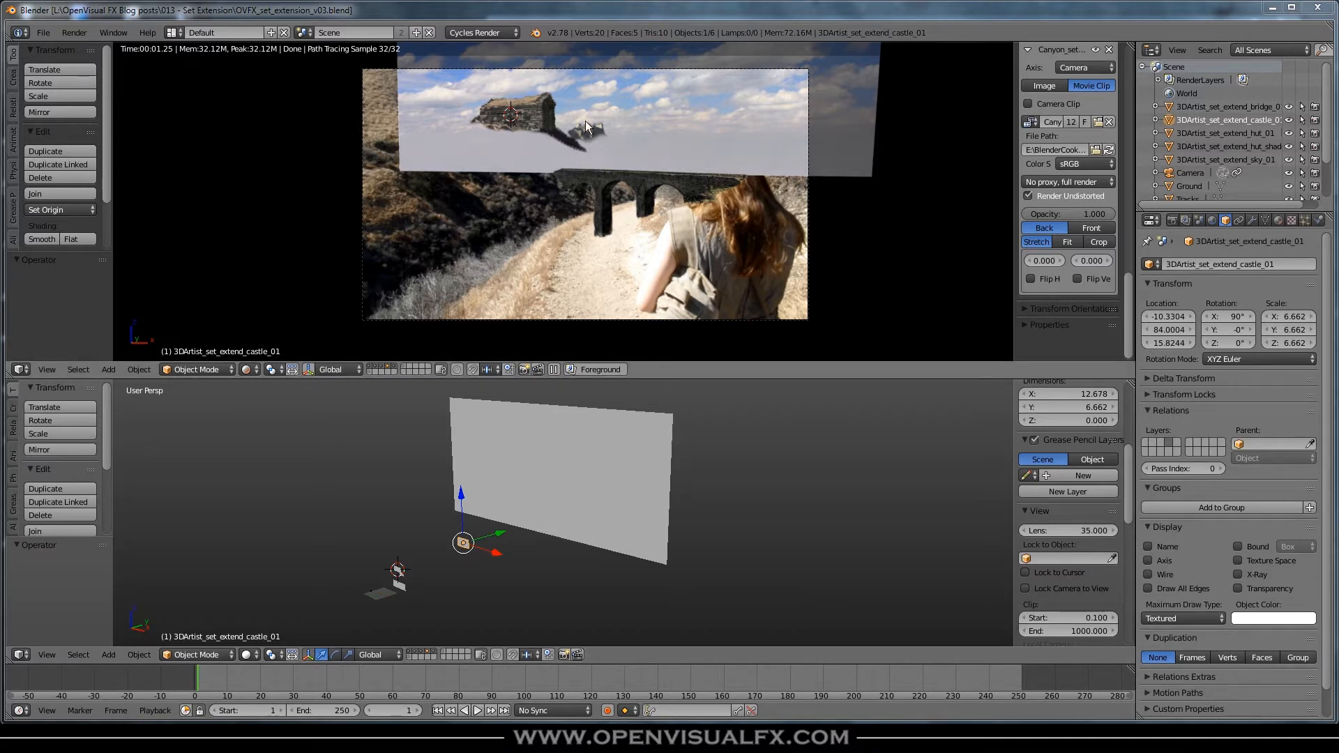
Hide the layer containing the sky plane in the rendered camera view
scroll(558, 132, "up", 3)
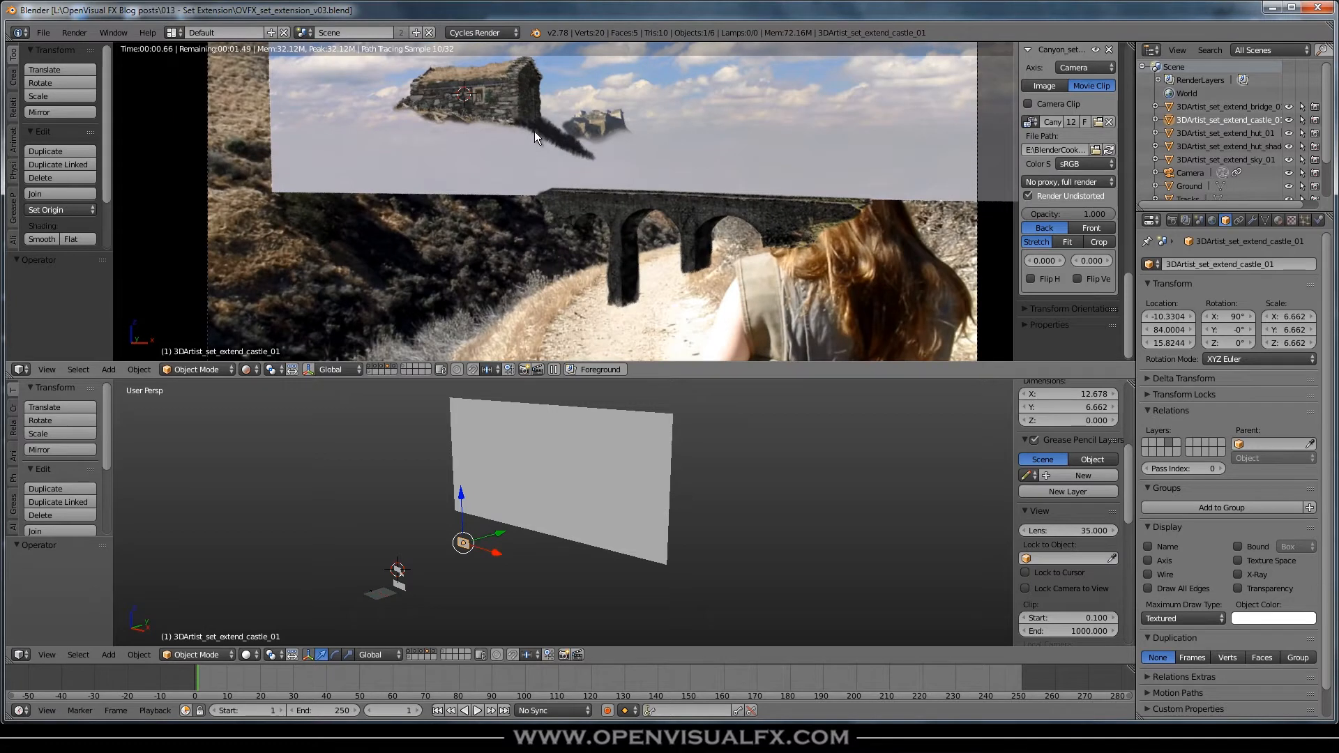
scroll(574, 166, "up", 3)
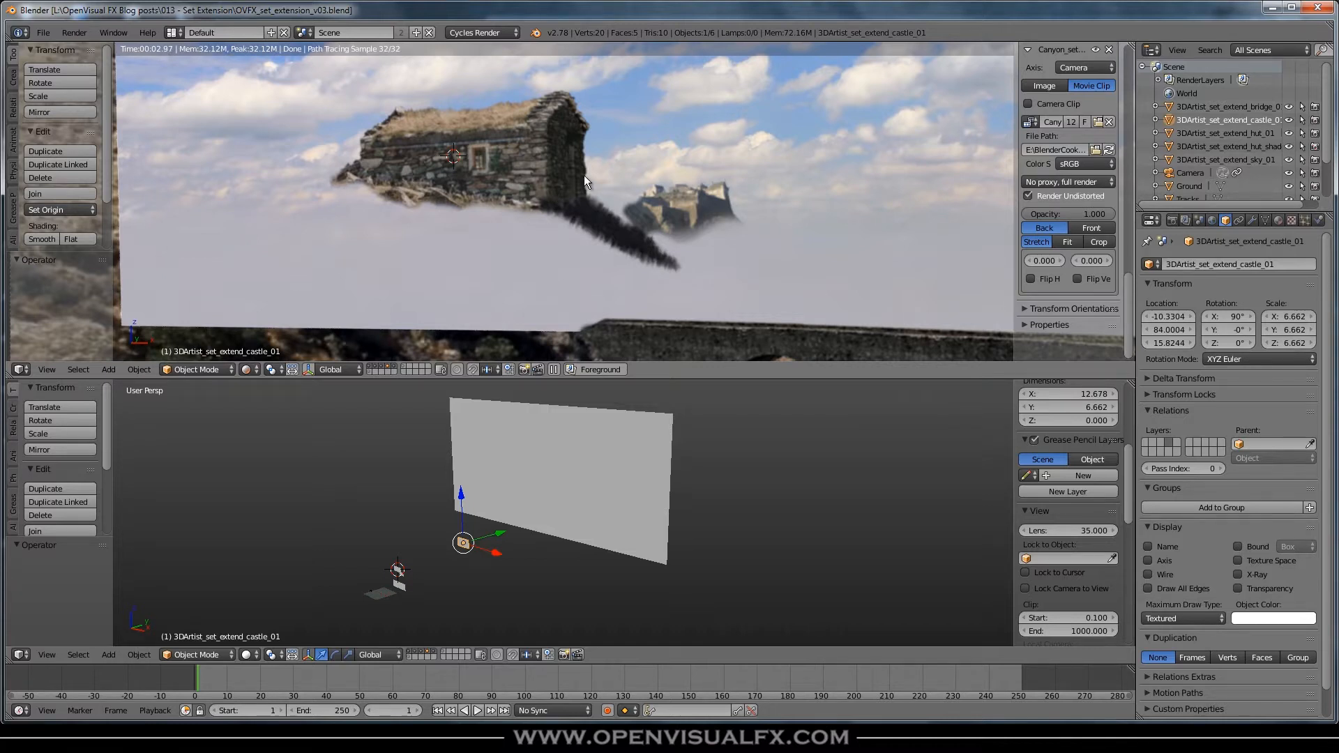
left_click(393, 369)
middle_click_drag(688, 257, 614, 237, "shift")
scroll(609, 236, "down", 2)
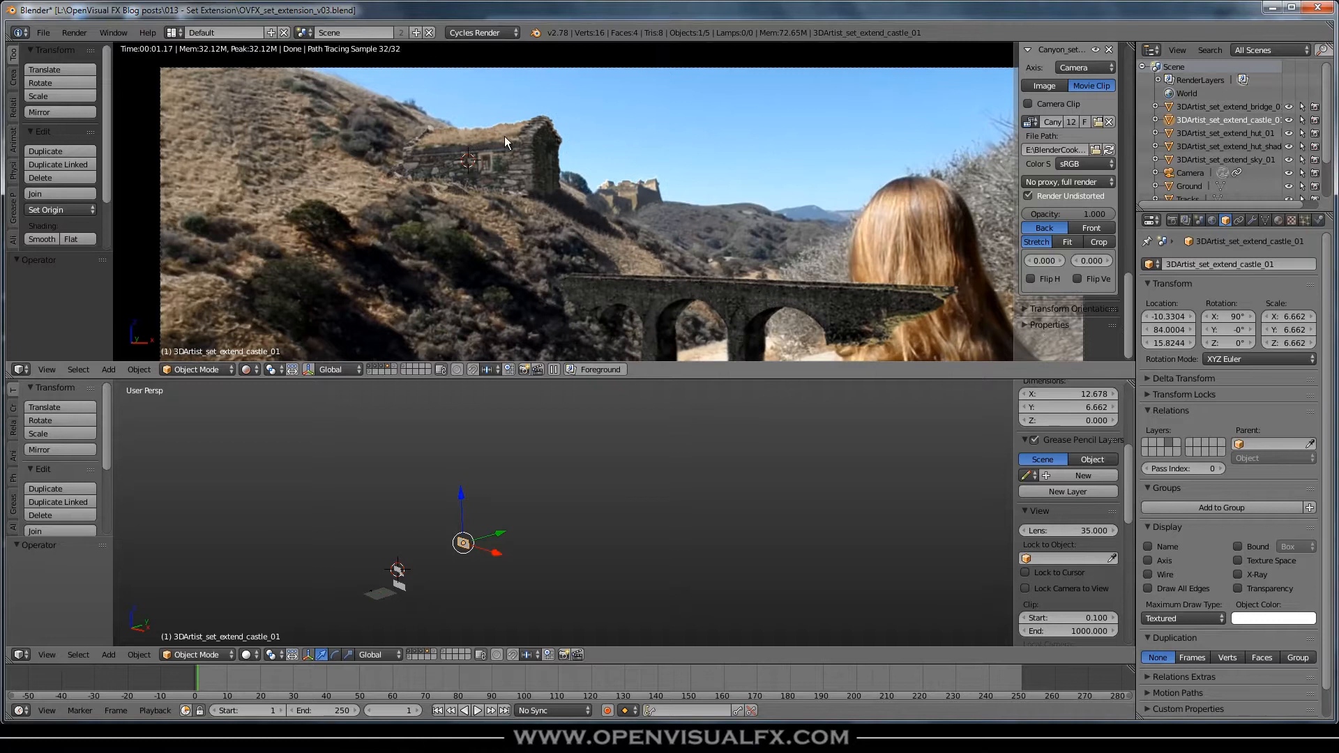
left_click(719, 117)
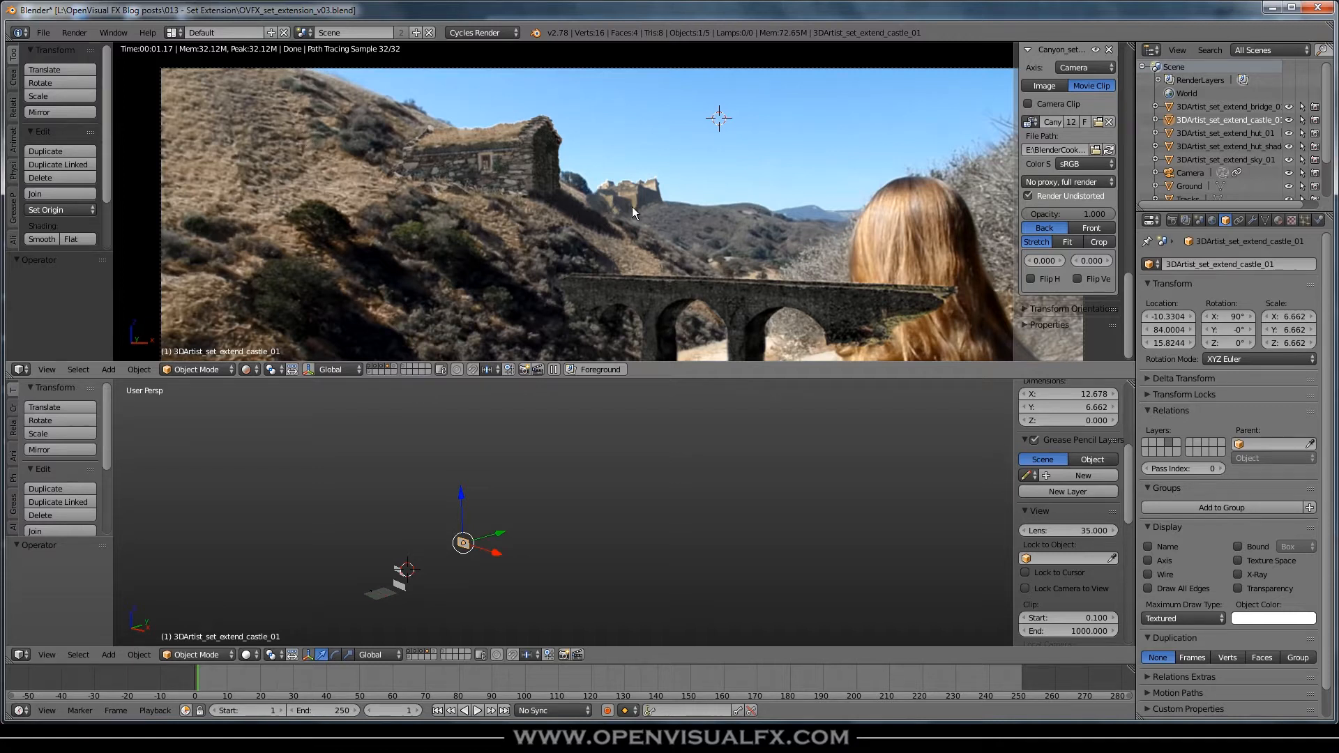
middle_click_drag(665, 196, 618, 173, "shift")
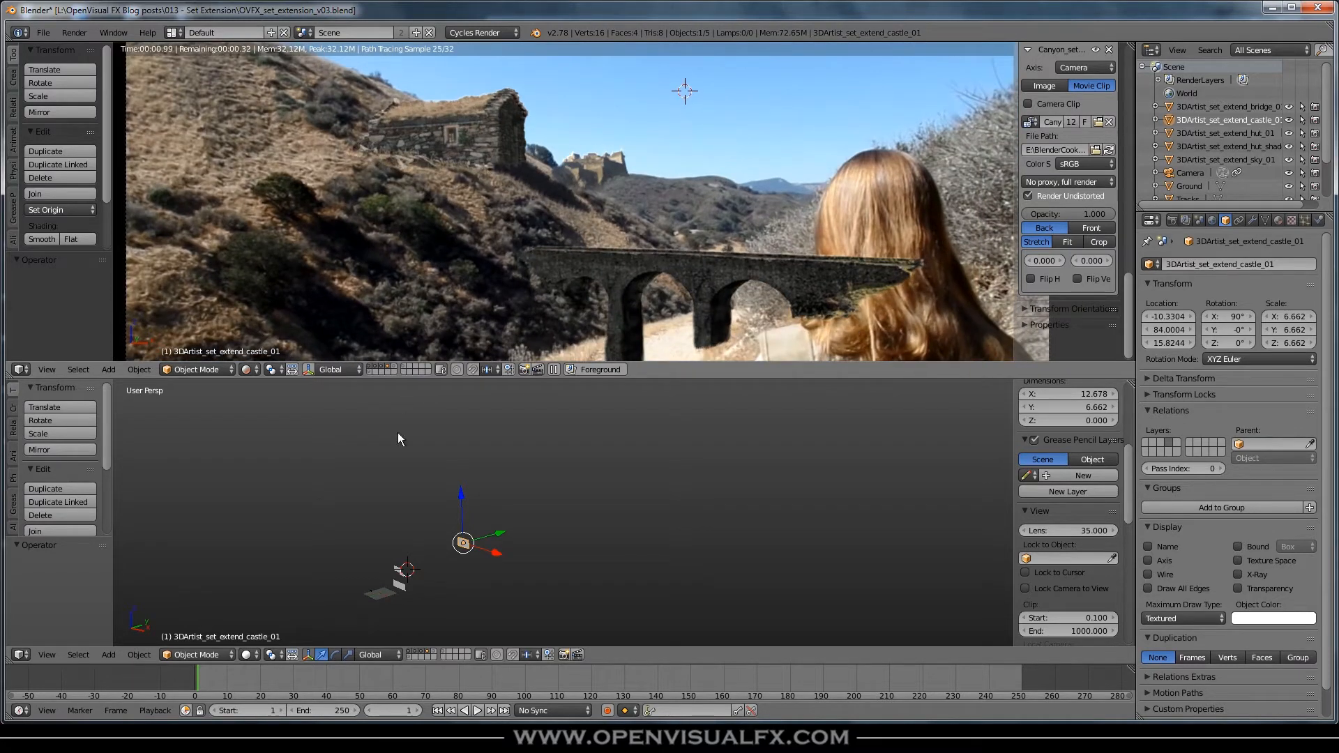
Hide the bridge, castle and hut shadow layers, leaving the hut layer on, and select the hut plane
left_click(384, 367)
left_click(386, 366)
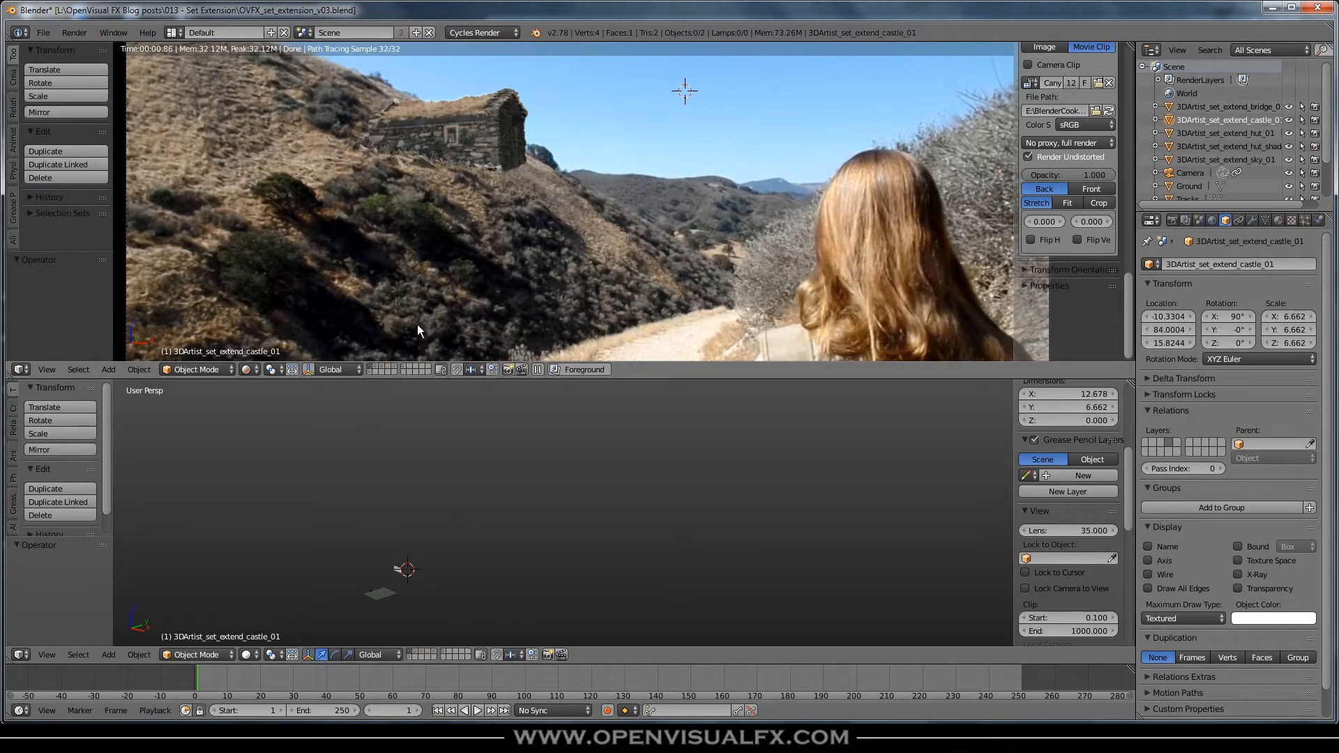
left_click(374, 366, "shift")
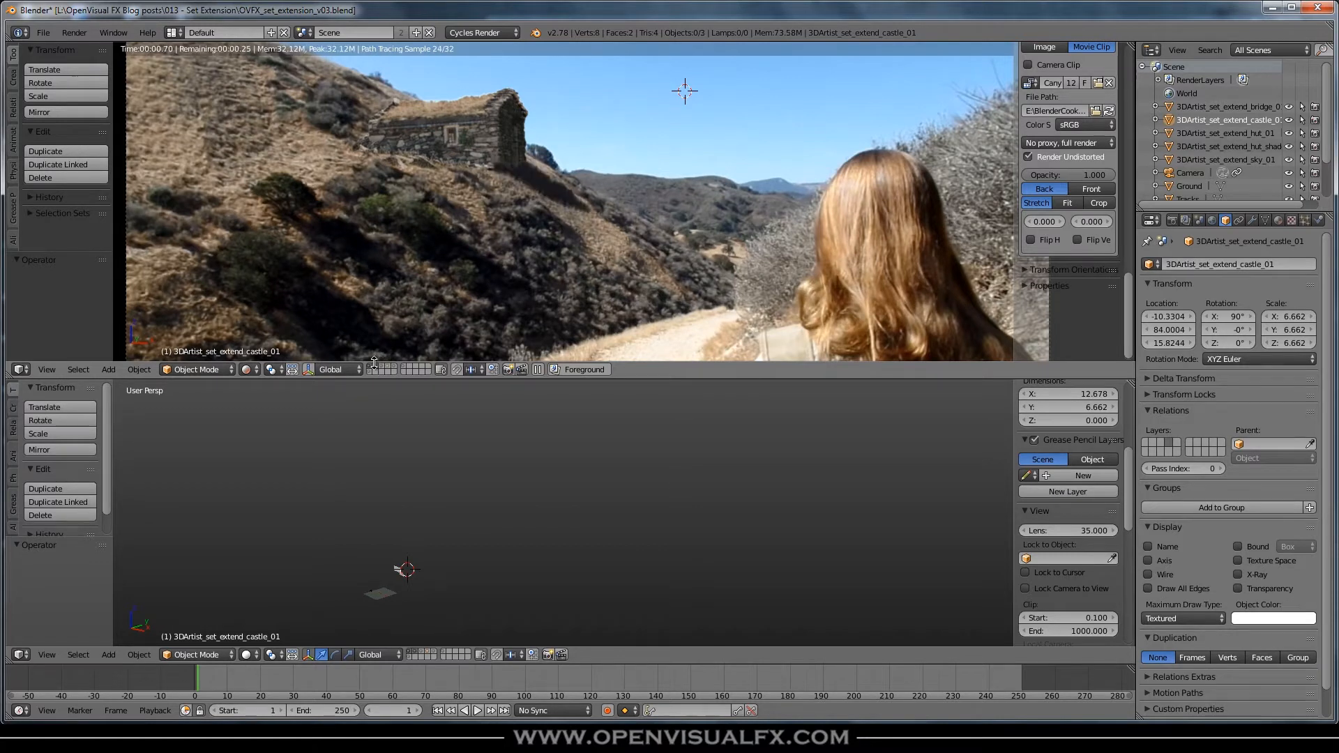
left_click(375, 366, "shift")
middle_click_drag(487, 169, 526, 169, "shift")
scroll(543, 201, "up", 3)
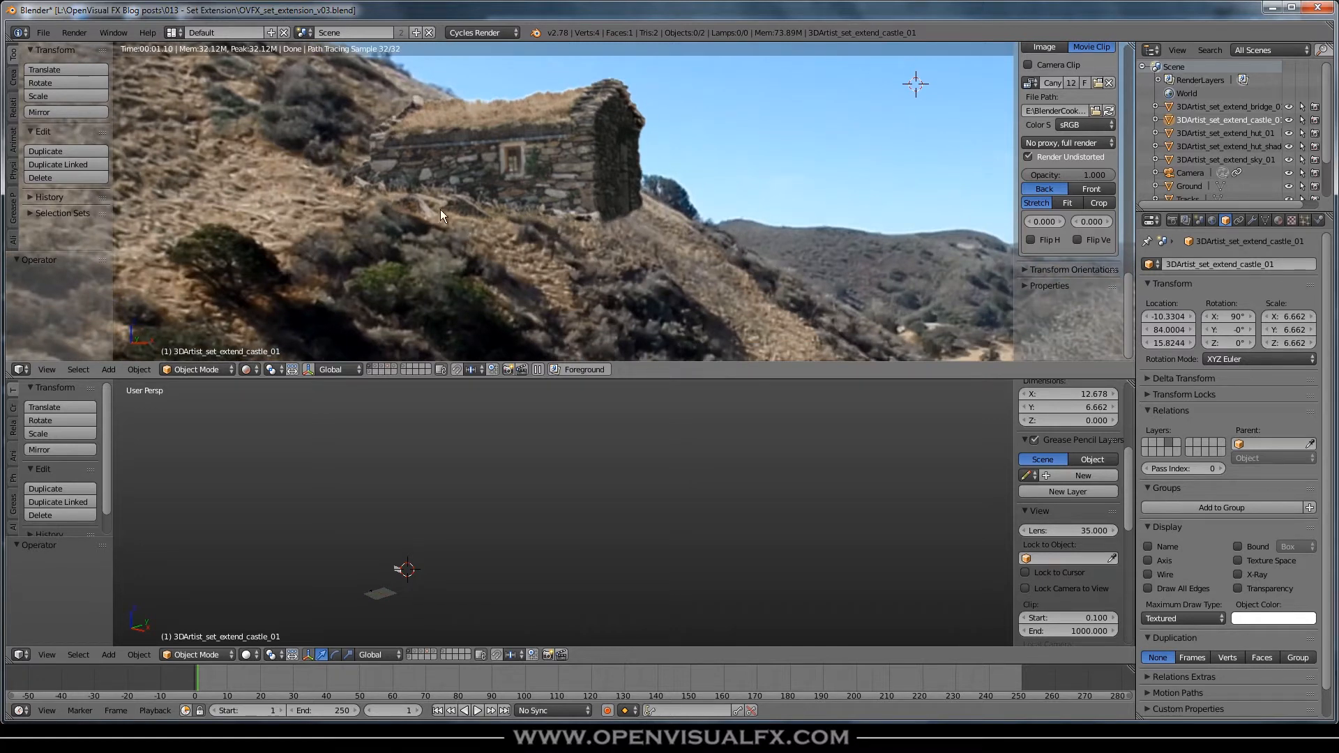
scroll(399, 562, "up", 8)
middle_click_drag(463, 548, 511, 503)
right_click(513, 516)
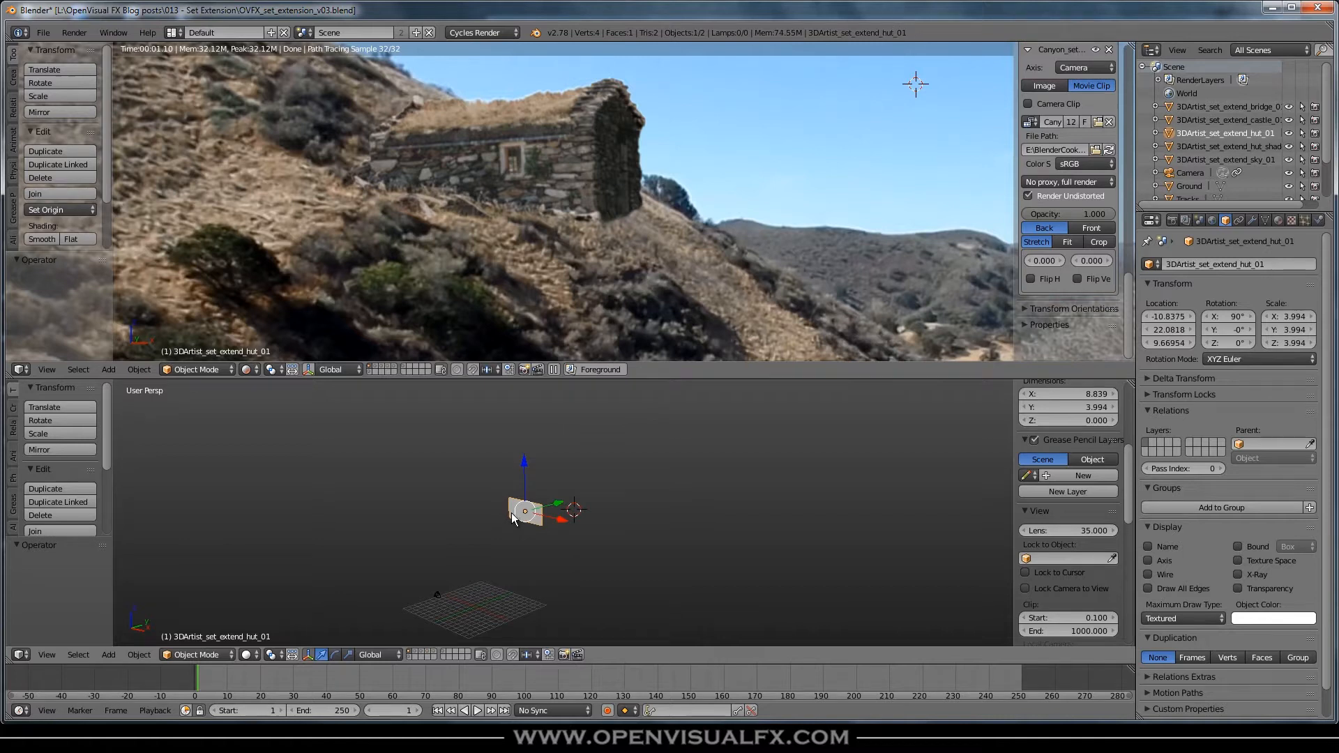
Save the project as a new file named OVFX_set_extension_fabric_v01.blend
left_click(43, 32)
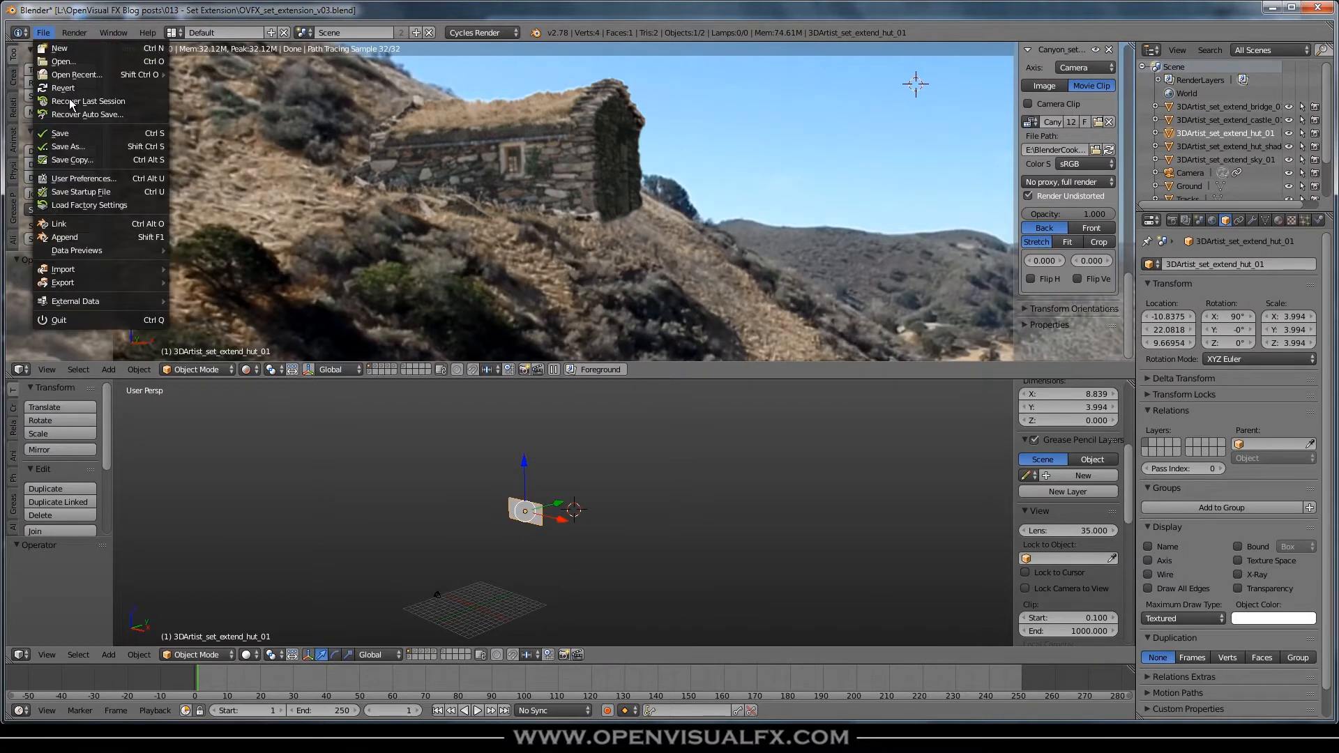
left_click(72, 146)
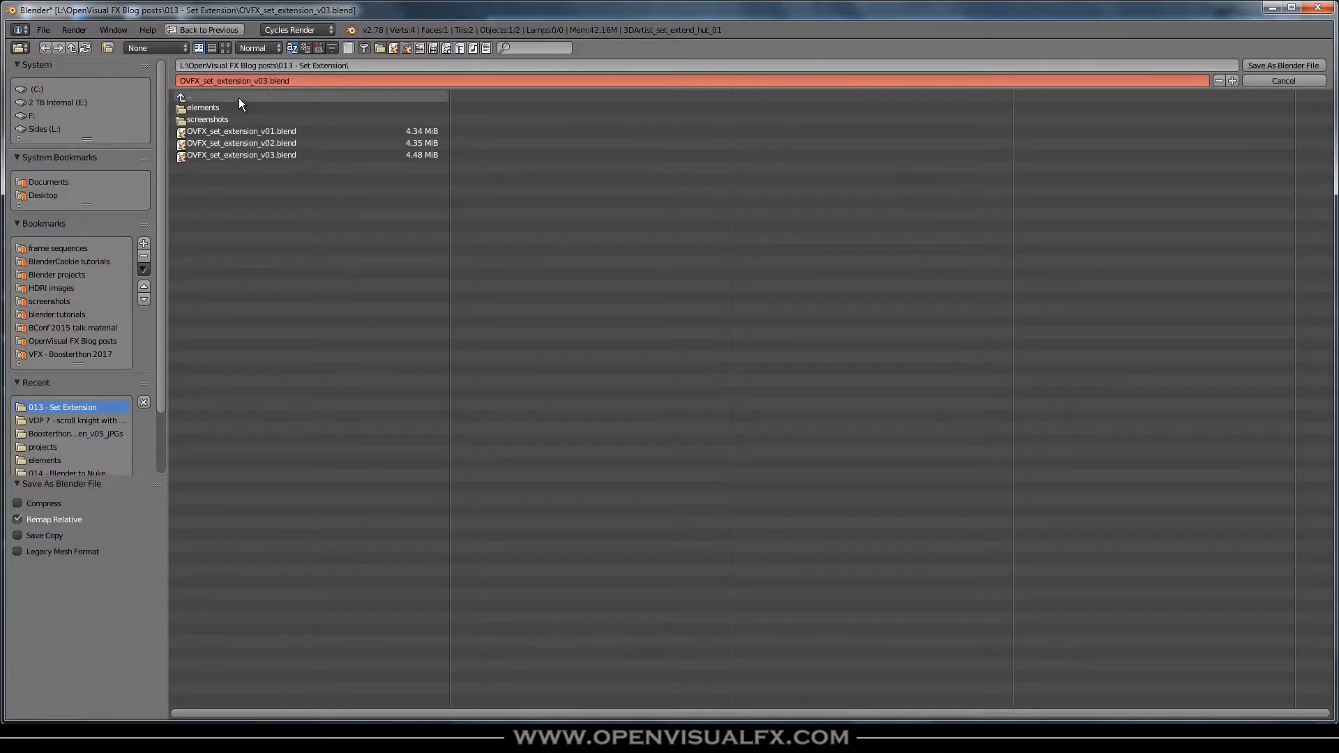
left_click(255, 81)
left_click(252, 81)
type("_fabric_")
key("BackSpace")
key("Return")
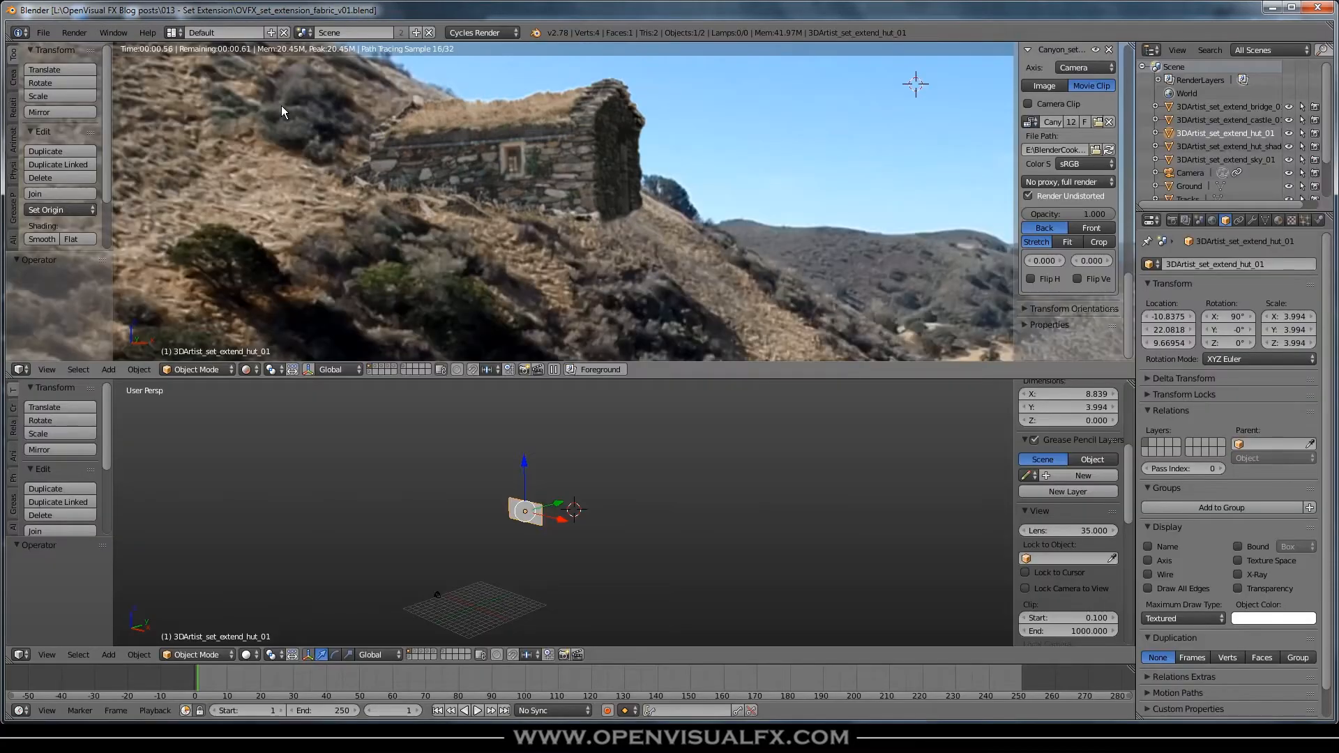
Hide the background movie clip in the camera view and change that view's shading from Rendered to Texture
middle_click_drag(571, 179, 621, 182, "shift")
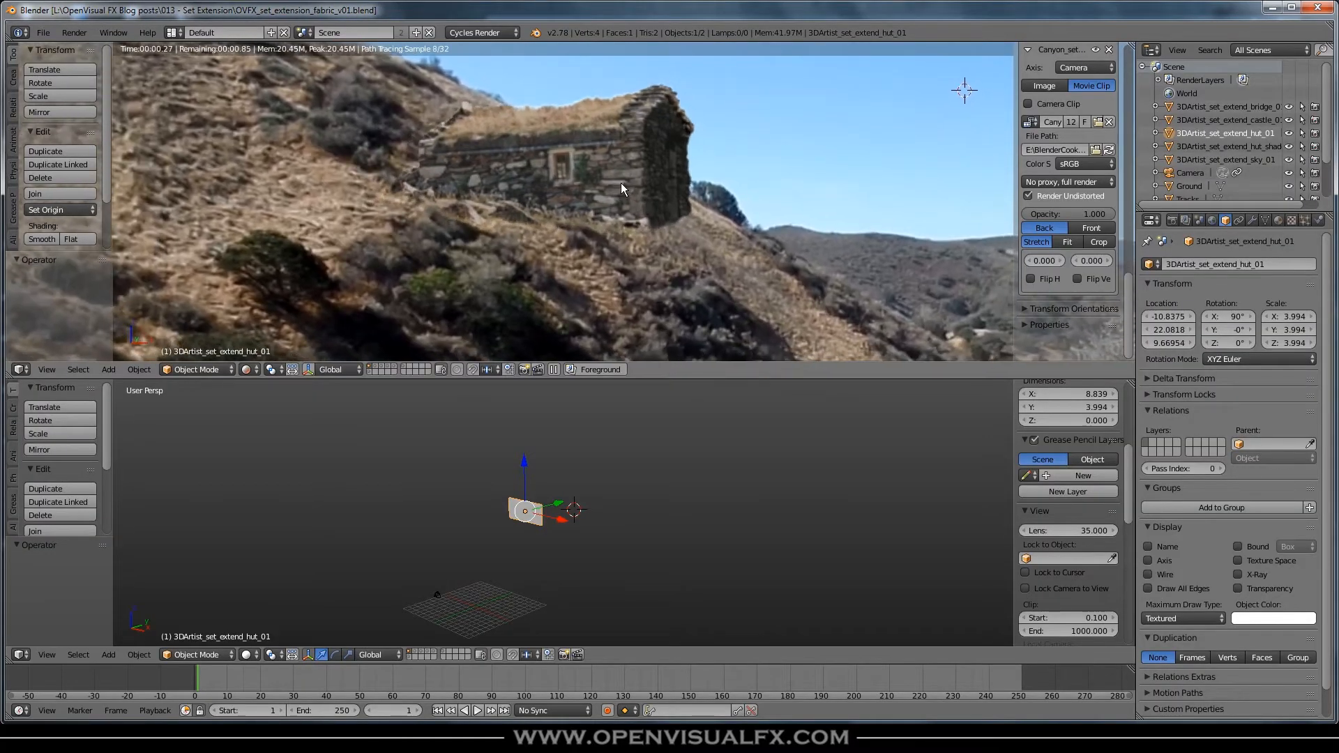
key("shift+z")
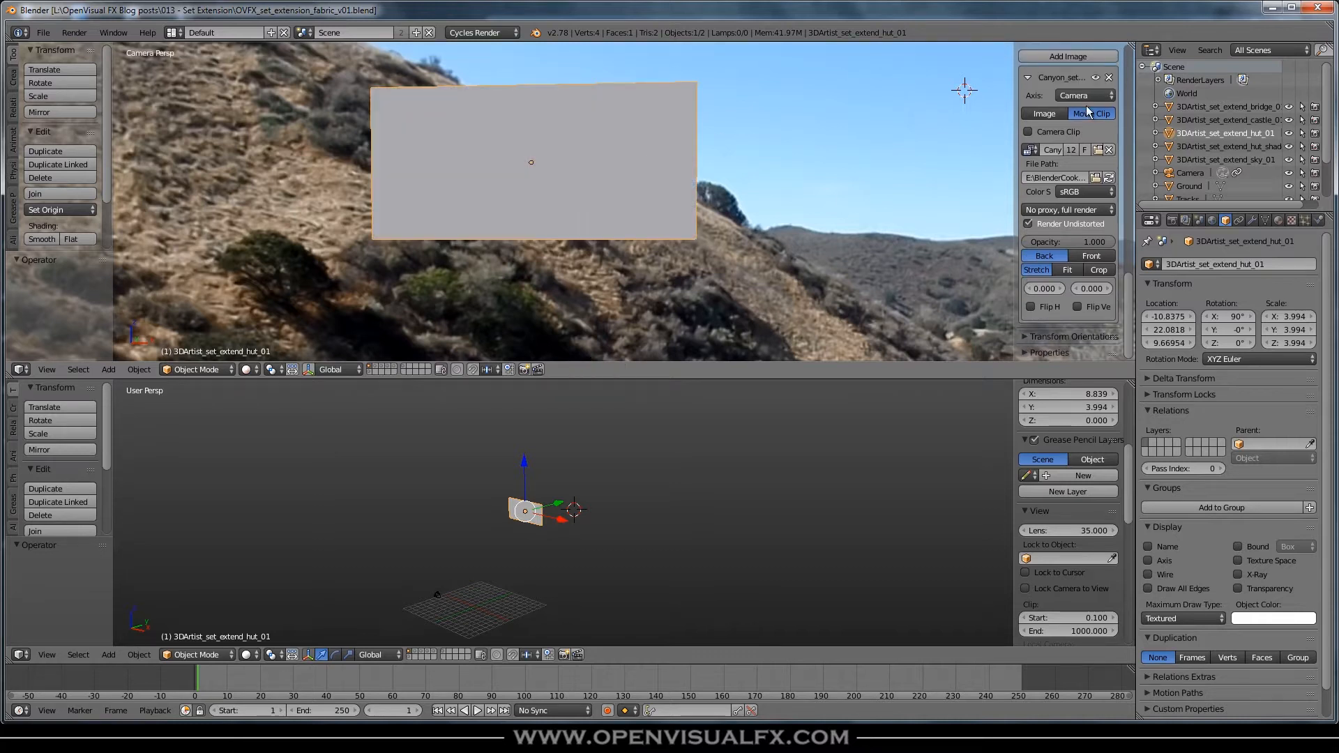
left_click(1095, 76)
key("z")
key("z")
left_click(249, 369)
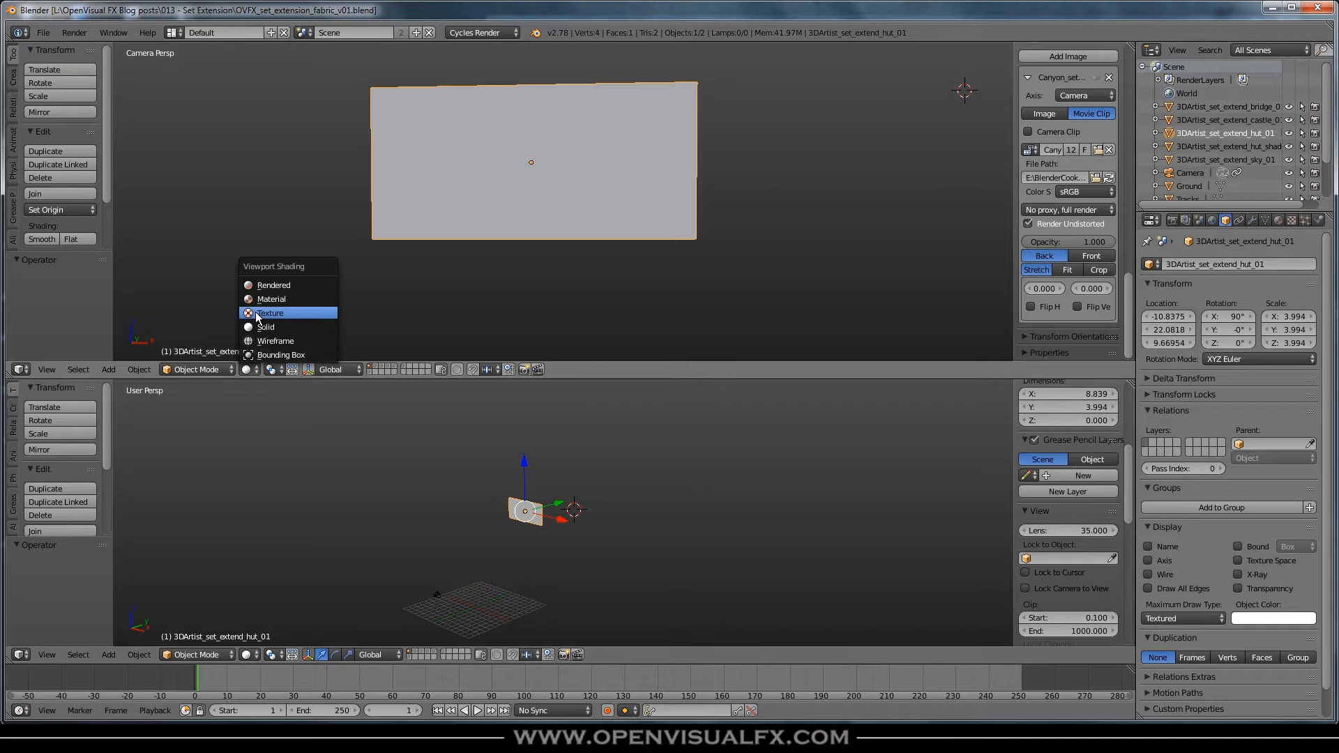
left_click(265, 315)
Snap the 3D cursor to the selected hut plane and frame the textured plane from an angle
middle_click_drag(525, 212, 533, 168)
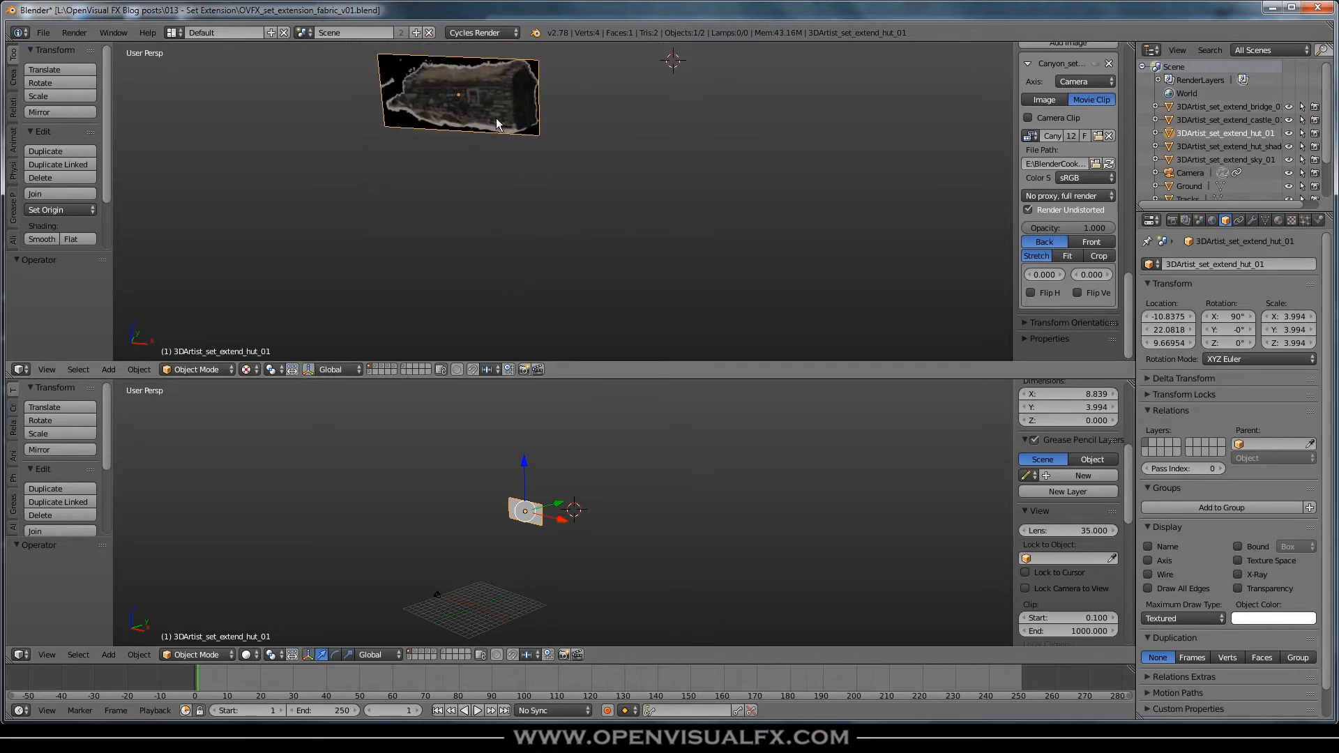
key("shift+s")
left_click(459, 122)
middle_click_drag(487, 104, 697, 272, "shift")
scroll(485, 129, "up", 1)
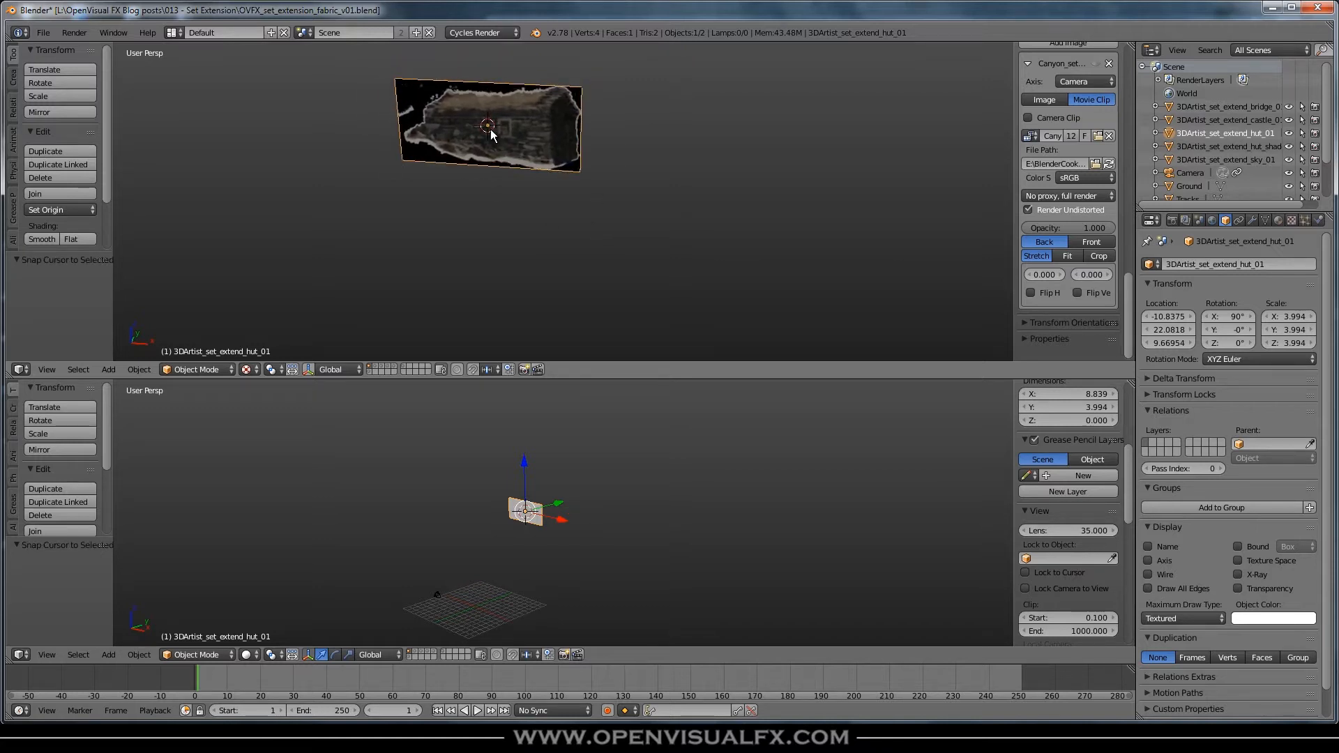
key("KP_Decimal")
middle_click_drag(643, 225, 487, 208)
scroll(610, 212, "up", 2)
scroll(610, 211, "up", 1)
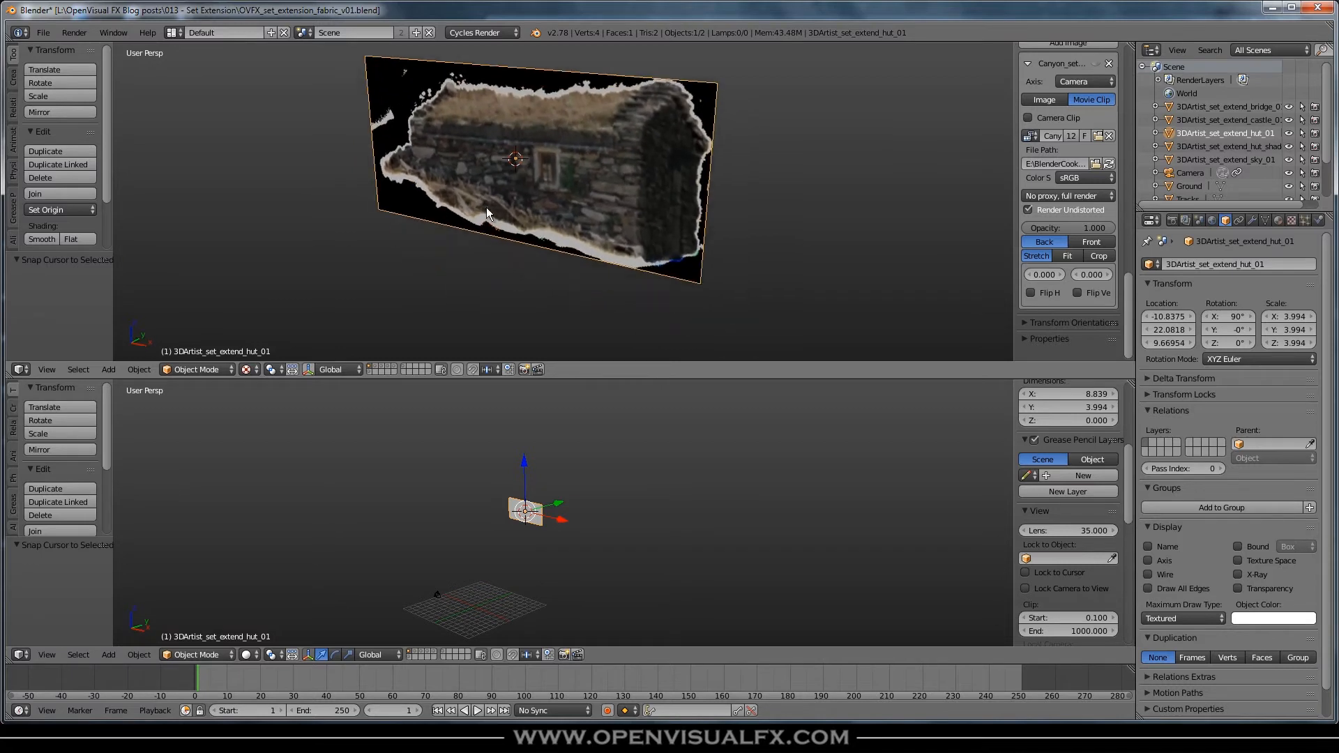
Add a mesh plane at the 3D cursor in the middle of the hut plane
key("KP_Decimal")
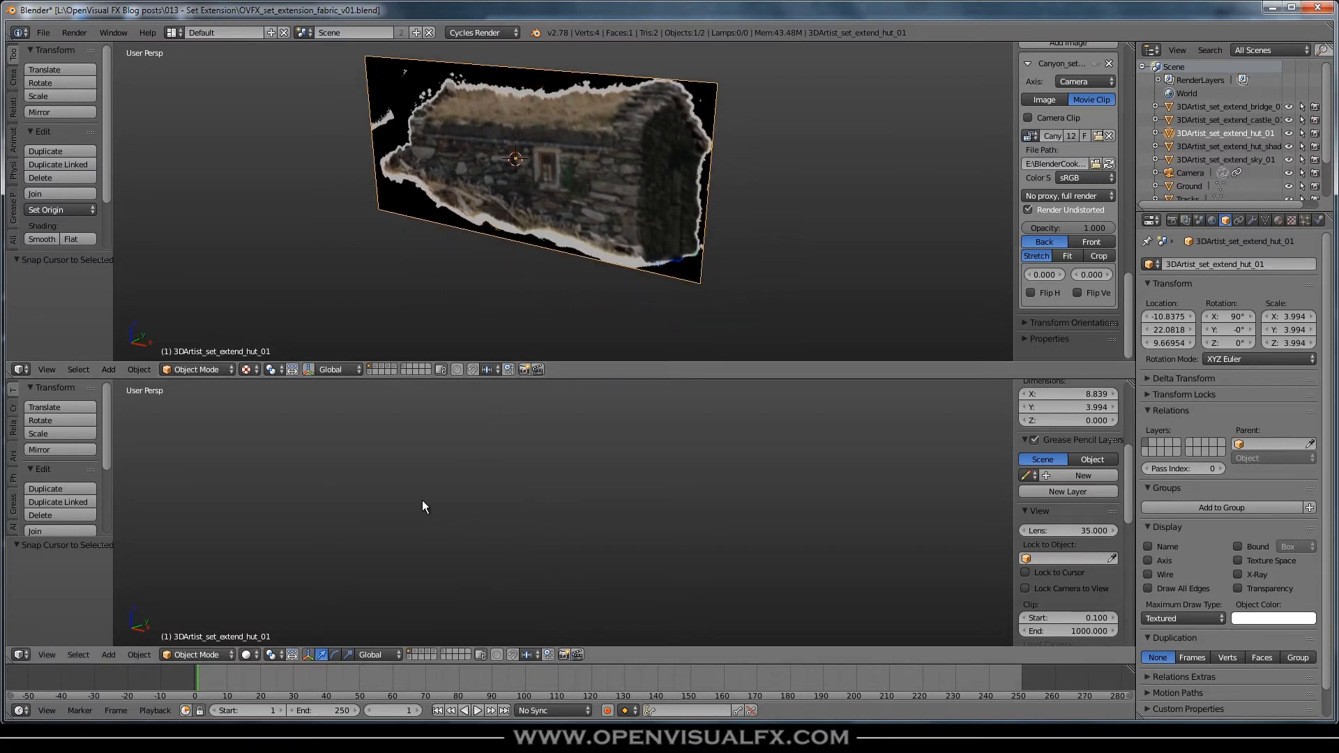
scroll(421, 500, "down", 5)
middle_click_drag(521, 500, 569, 520)
key("shift+a")
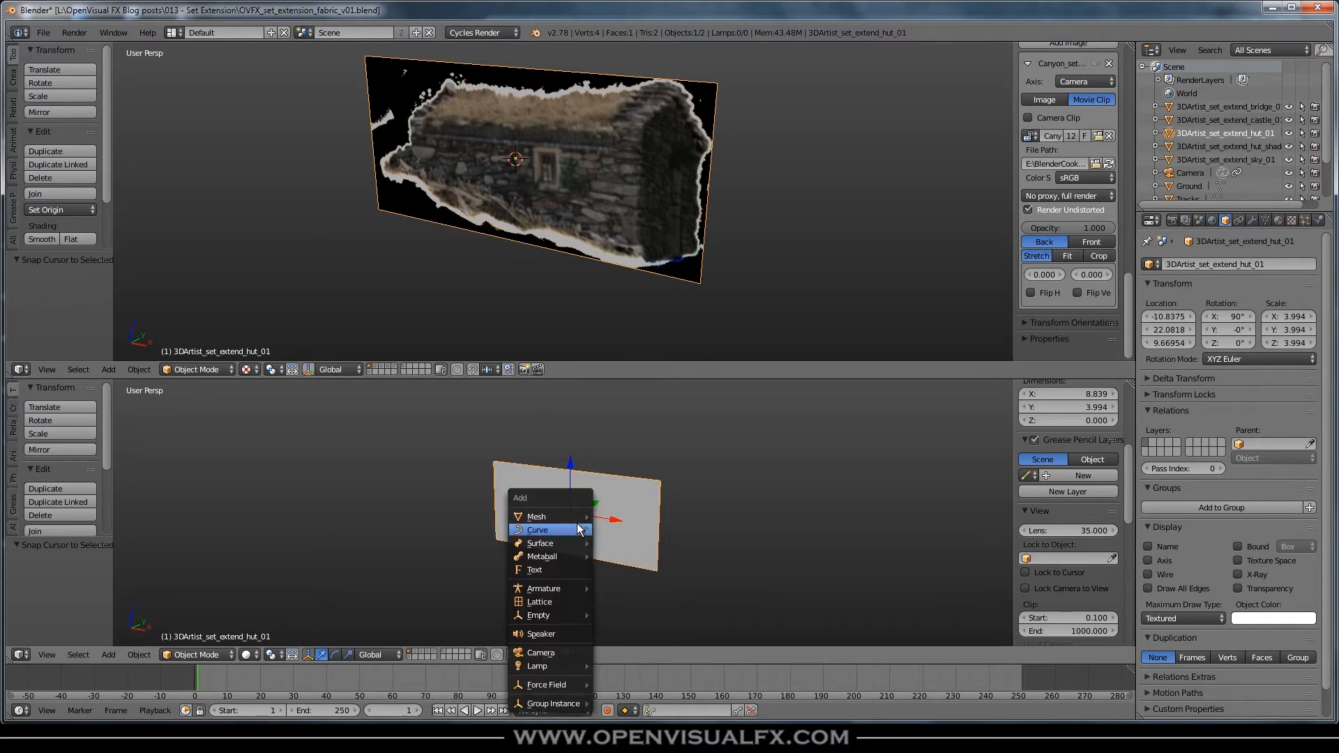
left_click(609, 517)
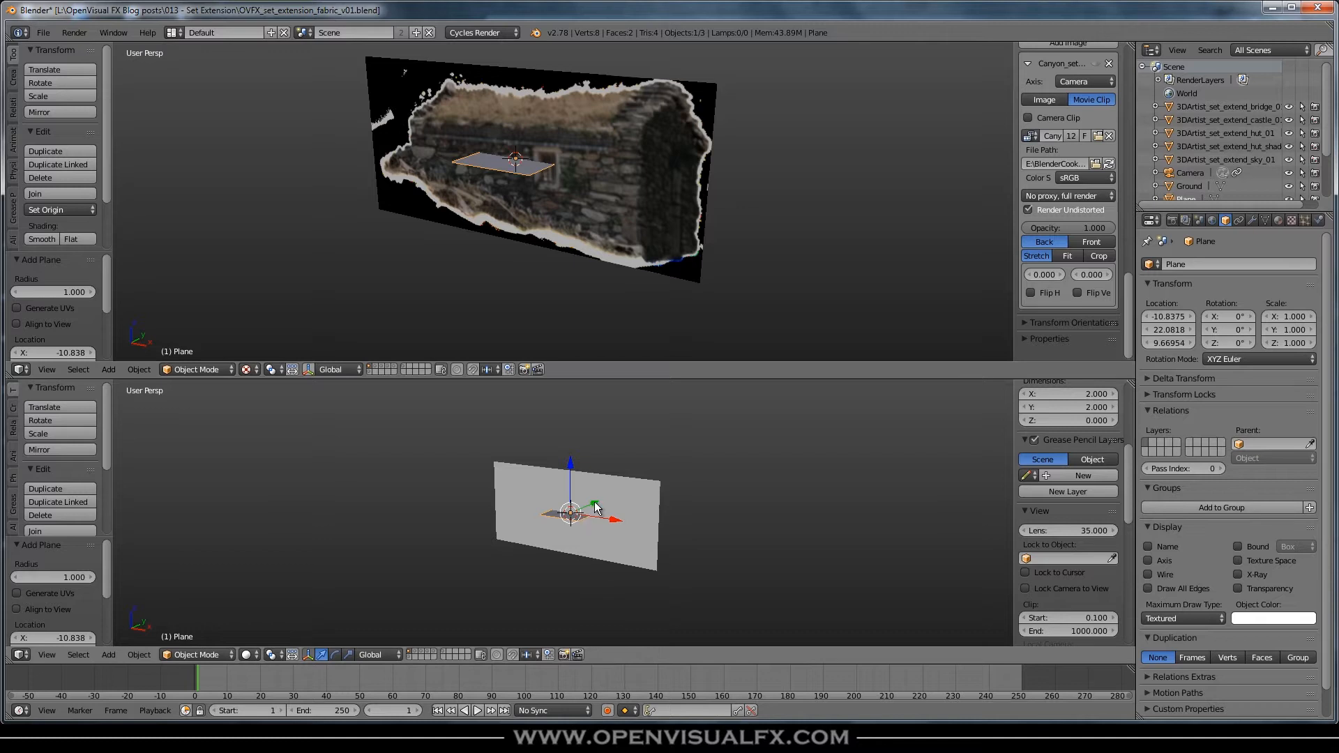
Move the new plane about -1.07 along the Y axis, out in front of the hut wall
scroll(584, 523, "up", 4)
middle_click_drag(580, 516, 569, 518)
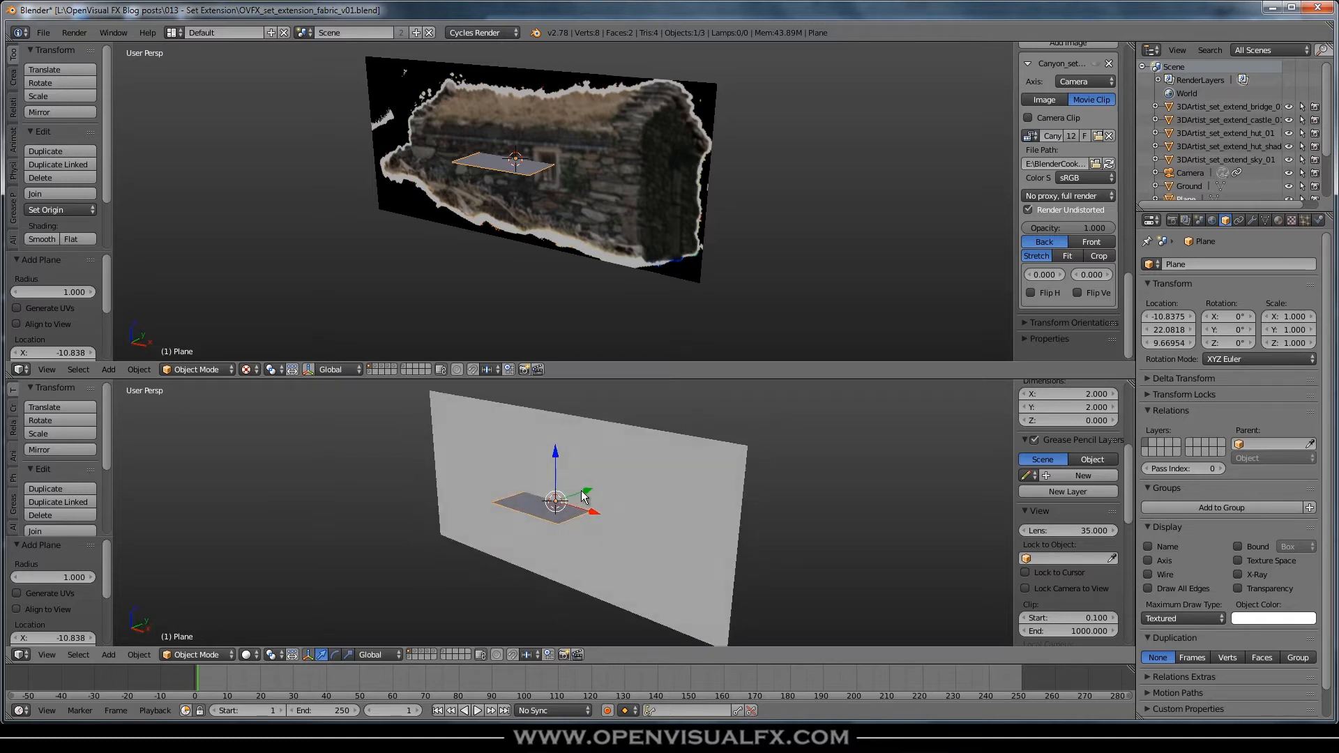
key("g")
key("y")
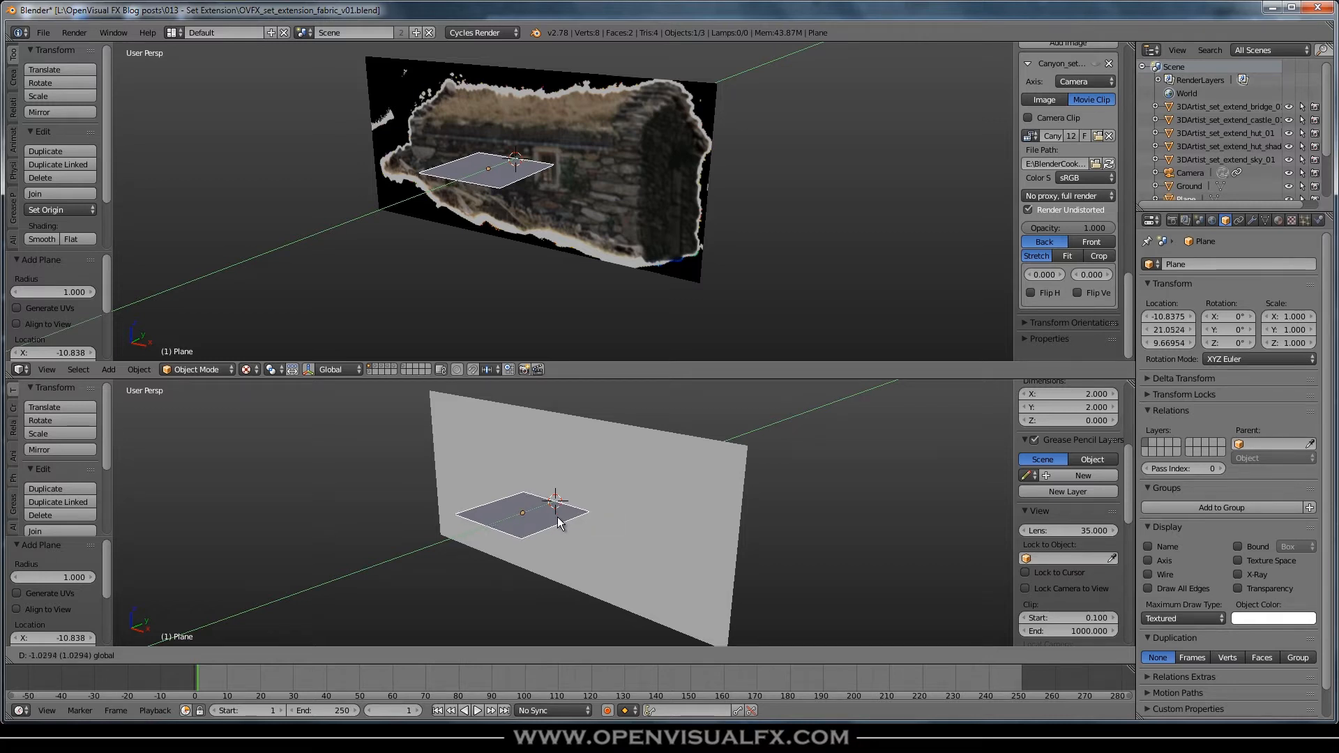
left_click(558, 522)
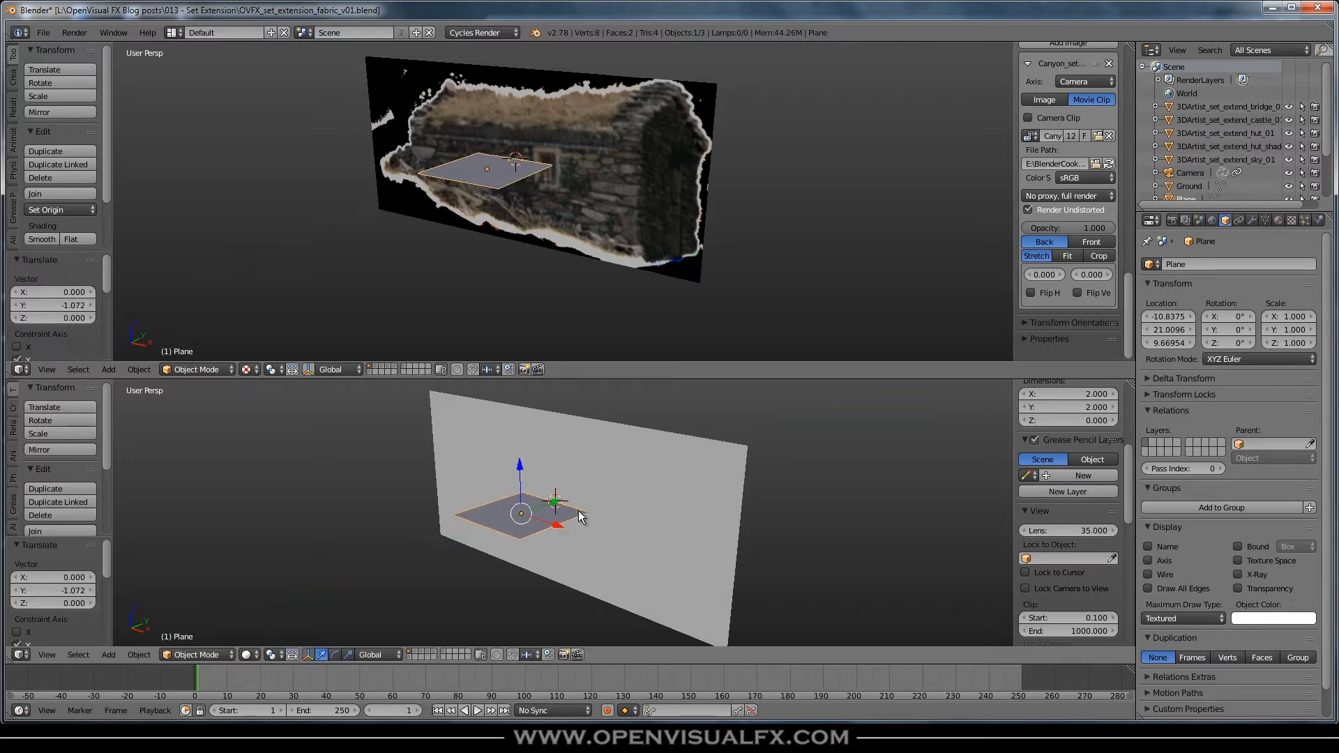
Show the transform manipulator in the upper view and shift the new plane to about X -11.65 and Z 9.92
middle_click_drag(484, 191, 526, 200)
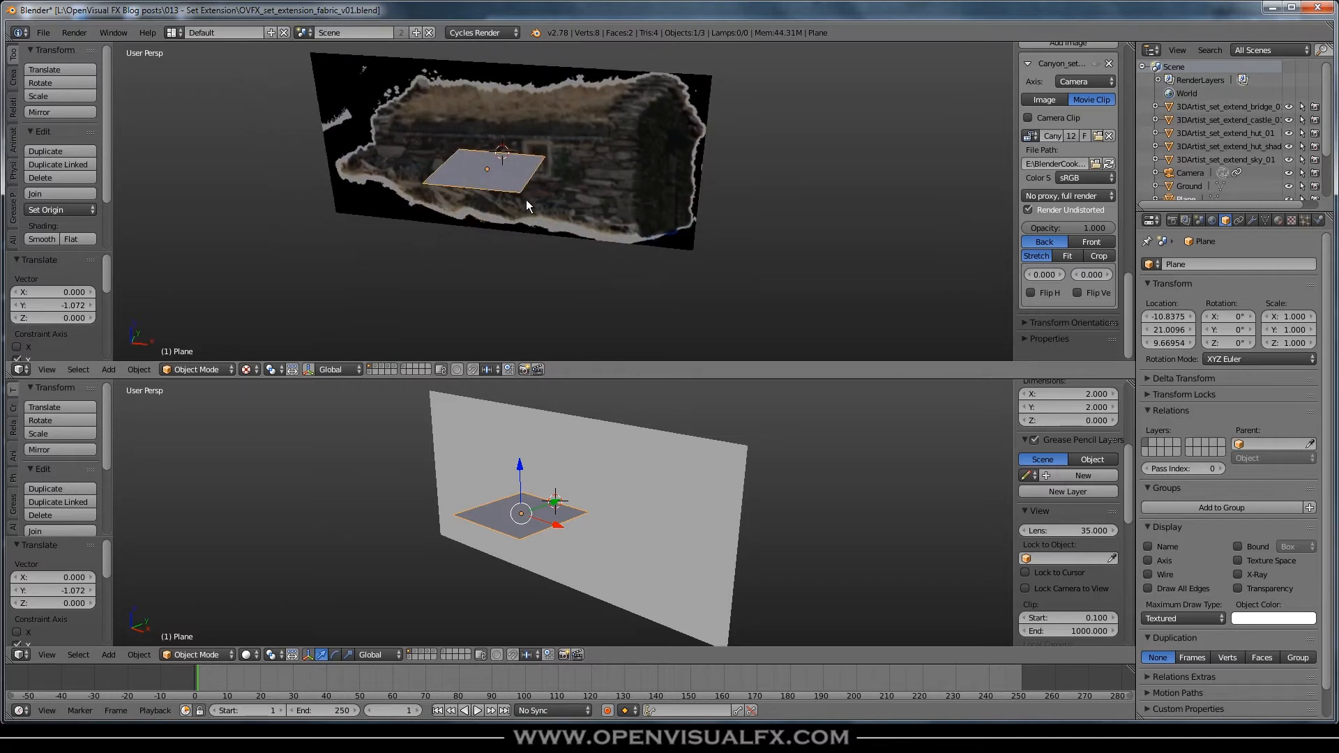
left_click(307, 369)
left_click_drag(536, 172, 481, 172)
left_click_drag(447, 122, 446, 106)
middle_click_drag(526, 156, 513, 189)
In Edit Mode, select the plane's two front vertices and move them about -0.87 along Y
middle_click_drag(510, 505, 555, 575)
middle_click_drag(492, 466, 502, 477)
key("Tab")
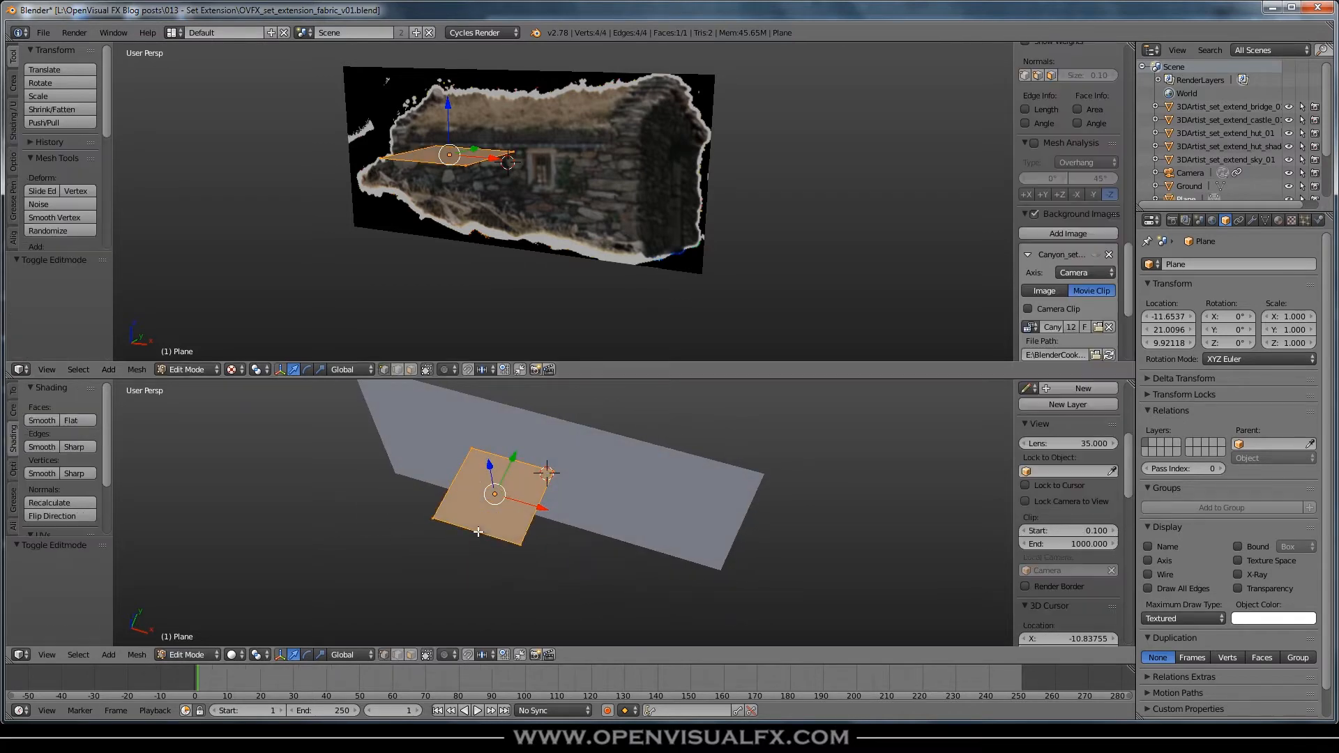
right_click(433, 517)
right_click(513, 546, "shift")
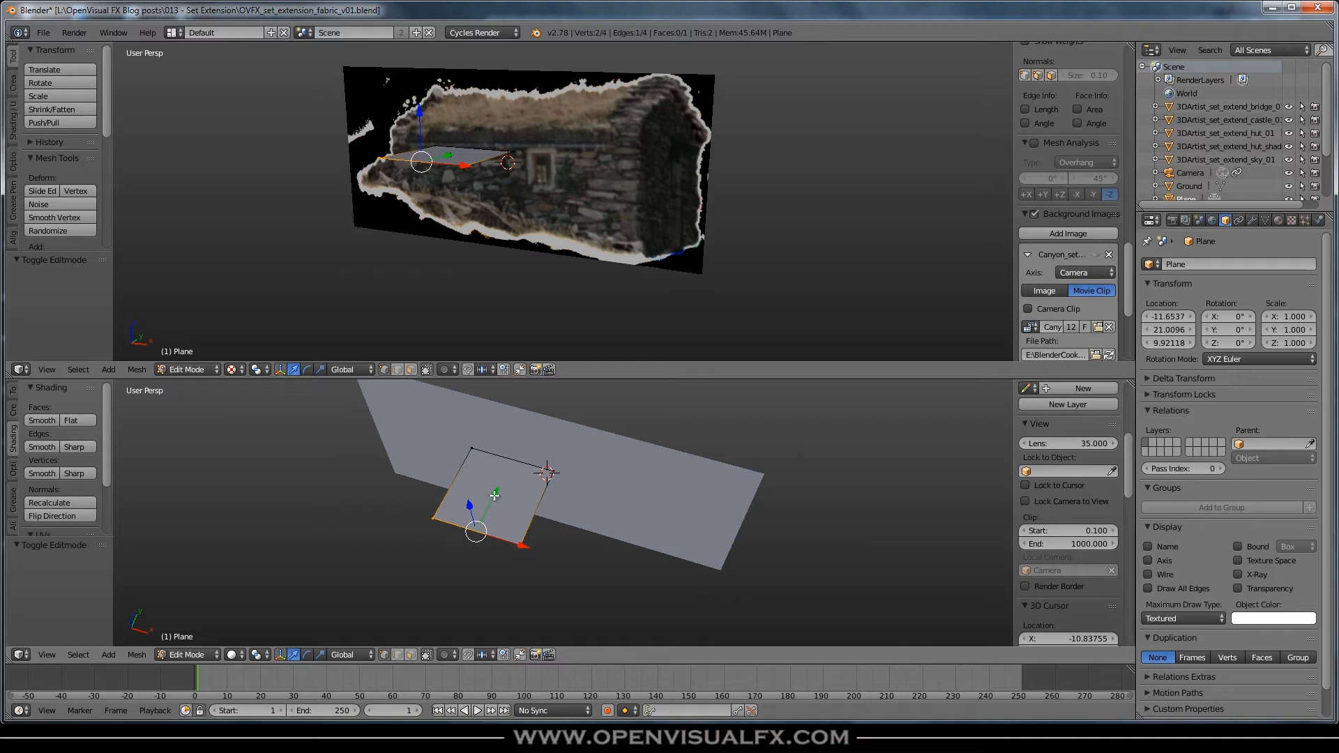
key("g")
key("y")
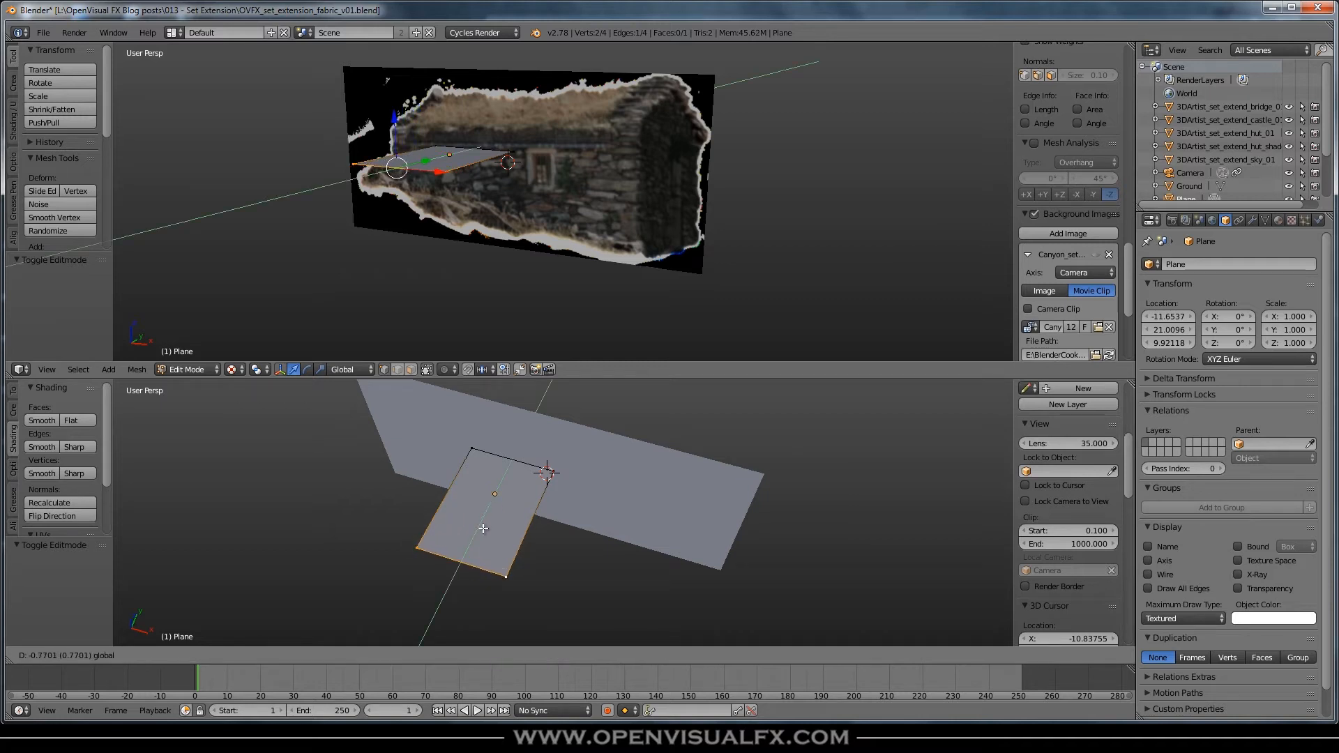
left_click(483, 533)
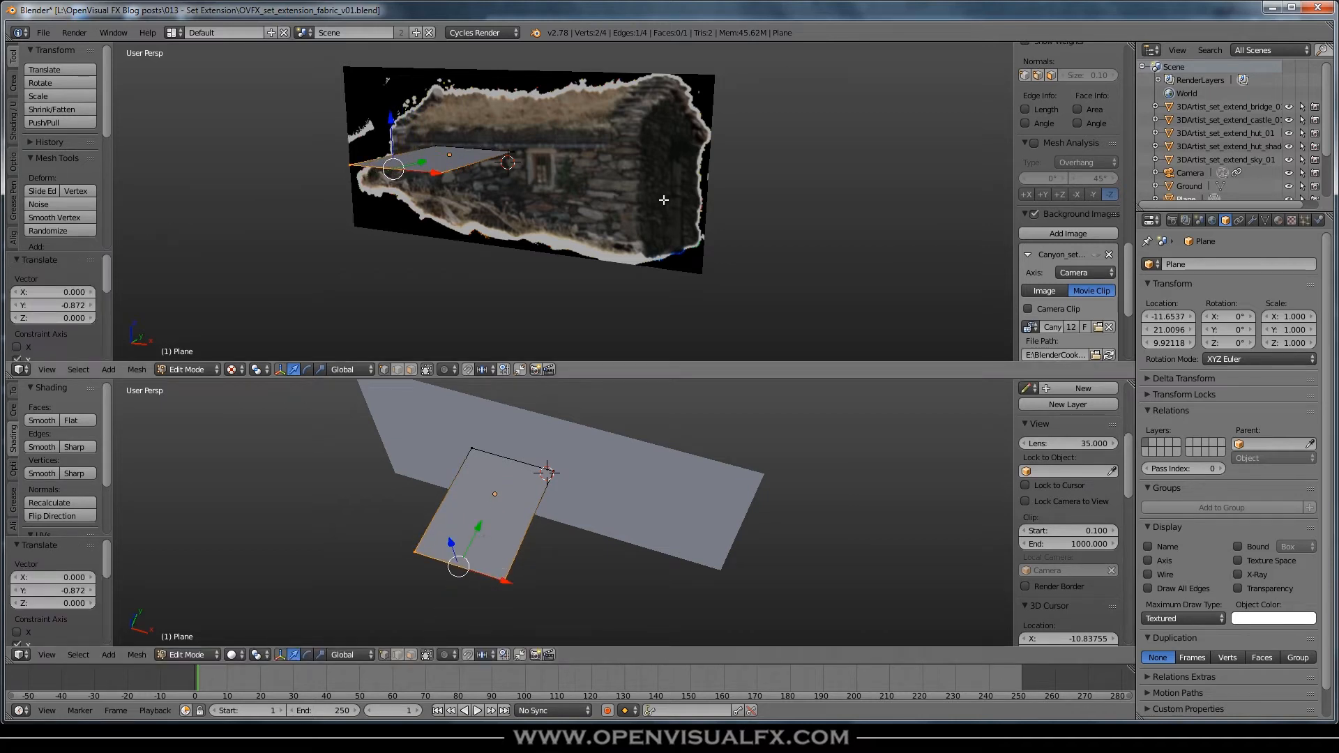
Check the plane from the camera and extend its front edge about another -0.48 along Y
key("KP_0")
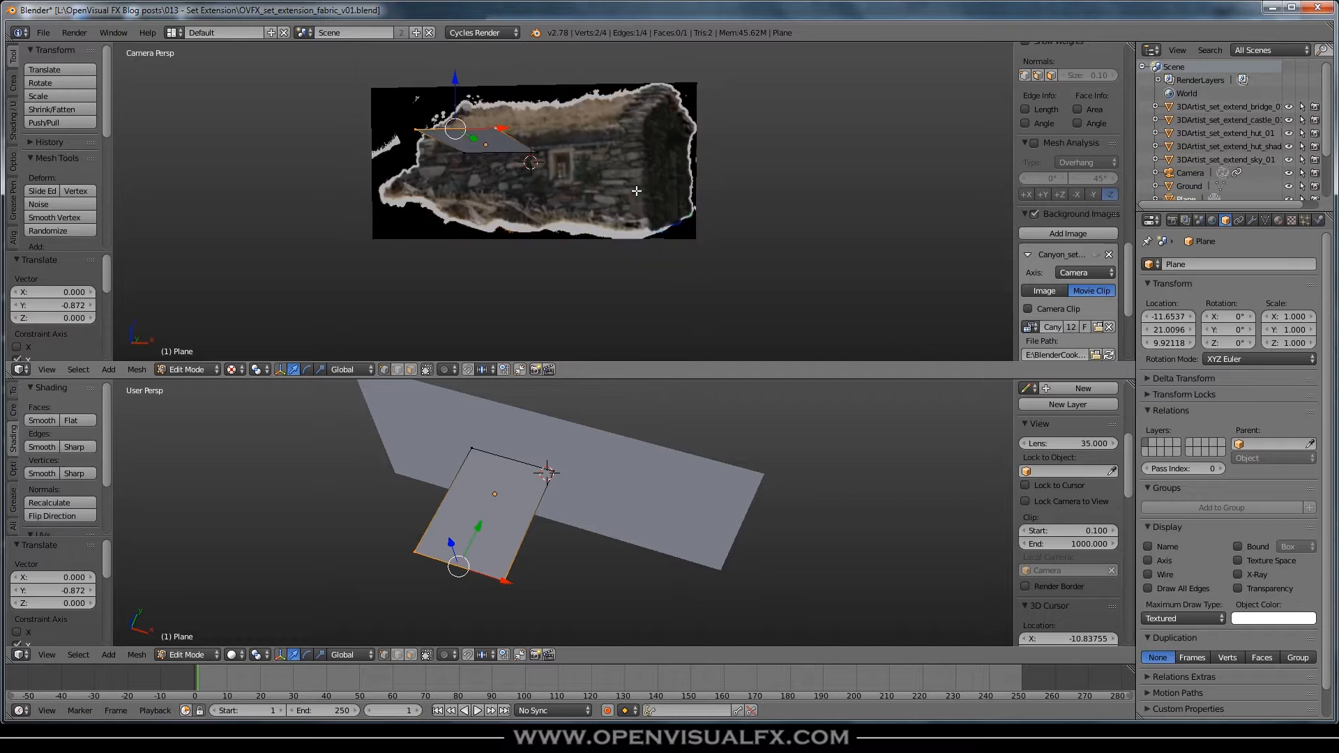
middle_click_drag(520, 181, 457, 162, "shift")
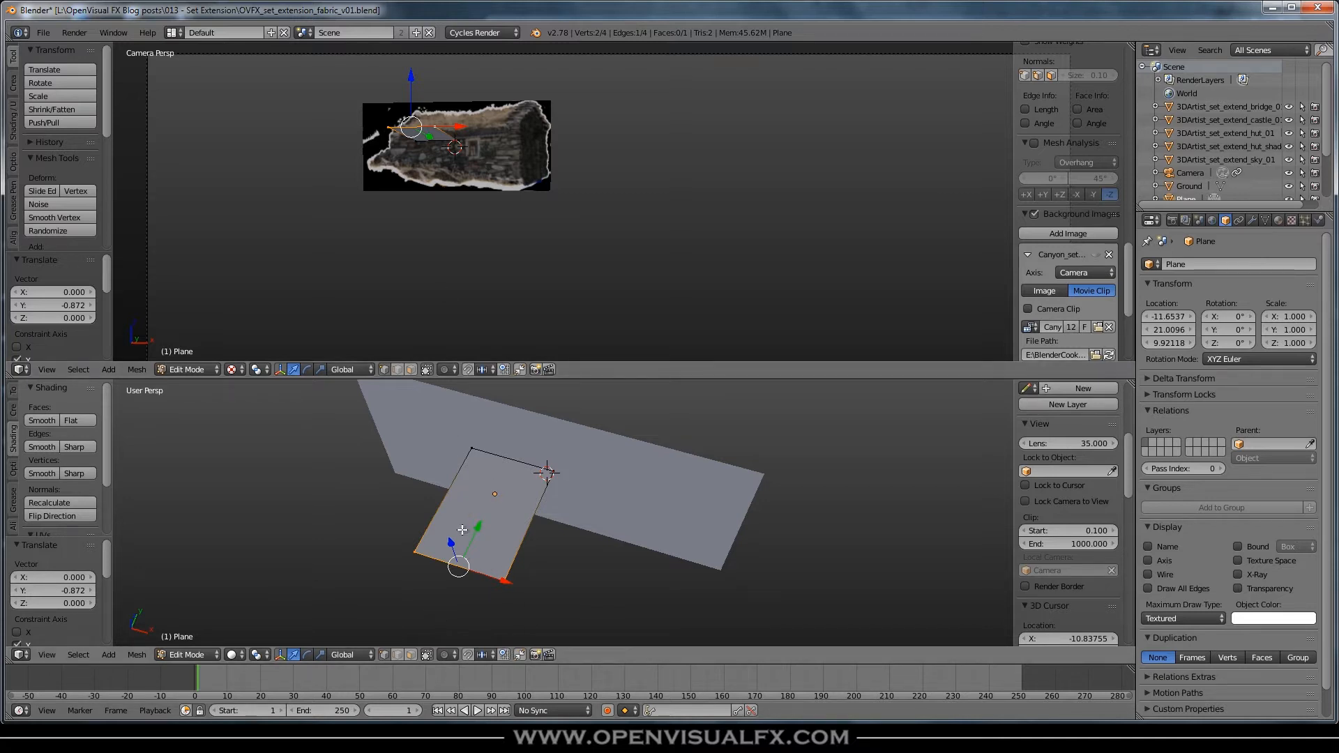
middle_click_drag(513, 525, 492, 493)
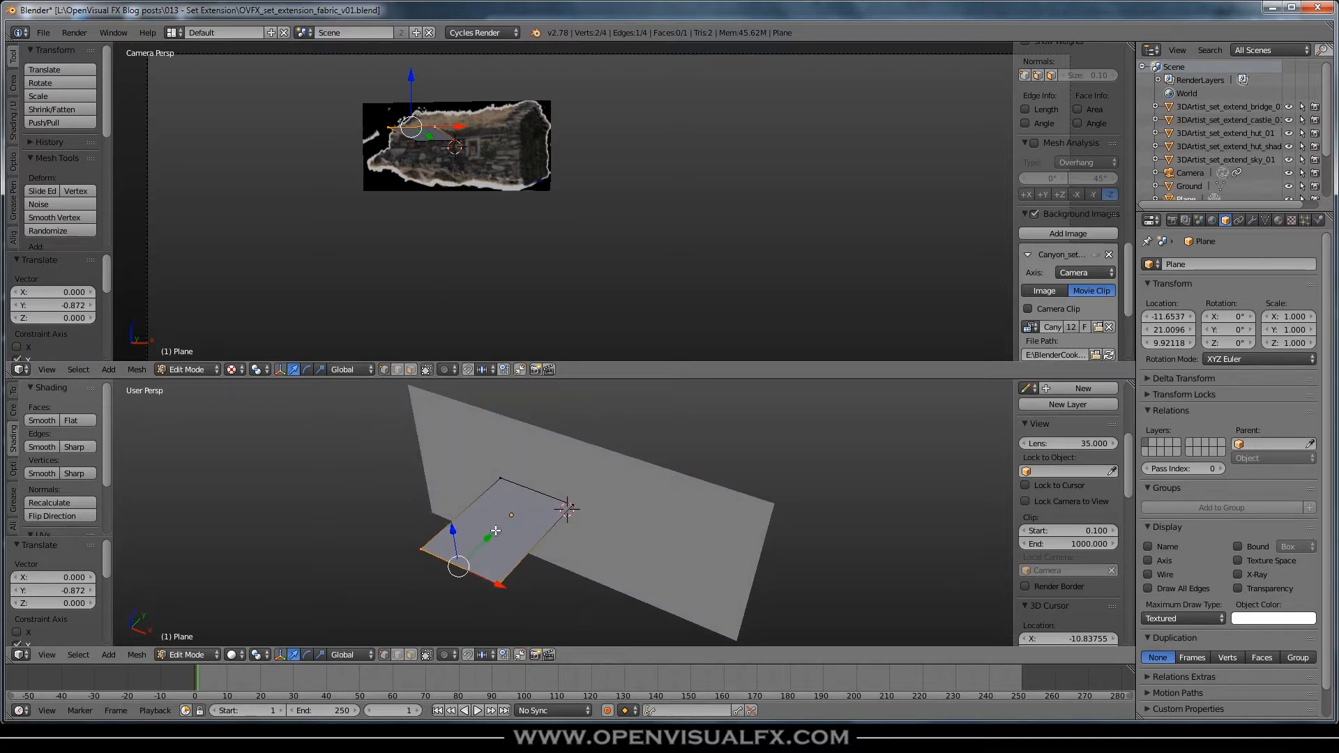
left_click_drag(490, 539, 479, 546)
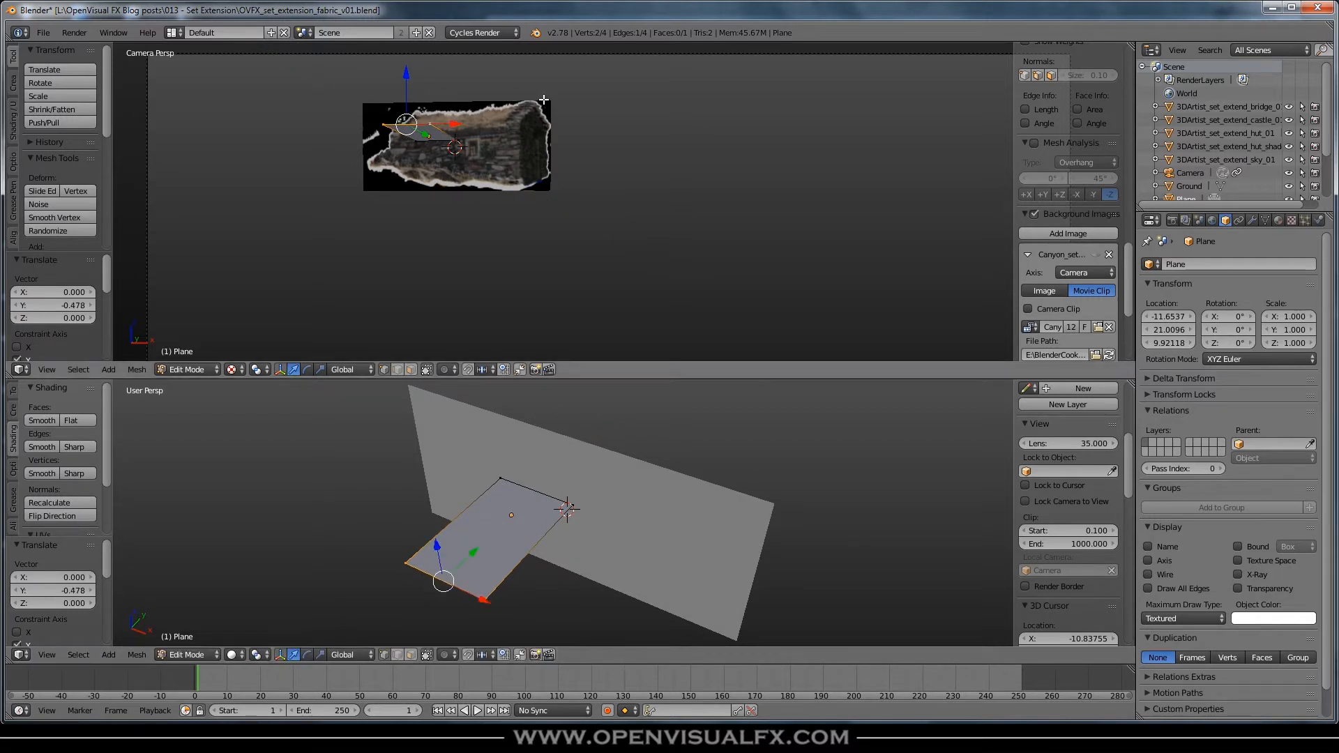
Lower the plane's front edge by about 1.2 along Z so the awning slopes down from the hut
middle_click_drag(544, 545, 527, 491, "shift")
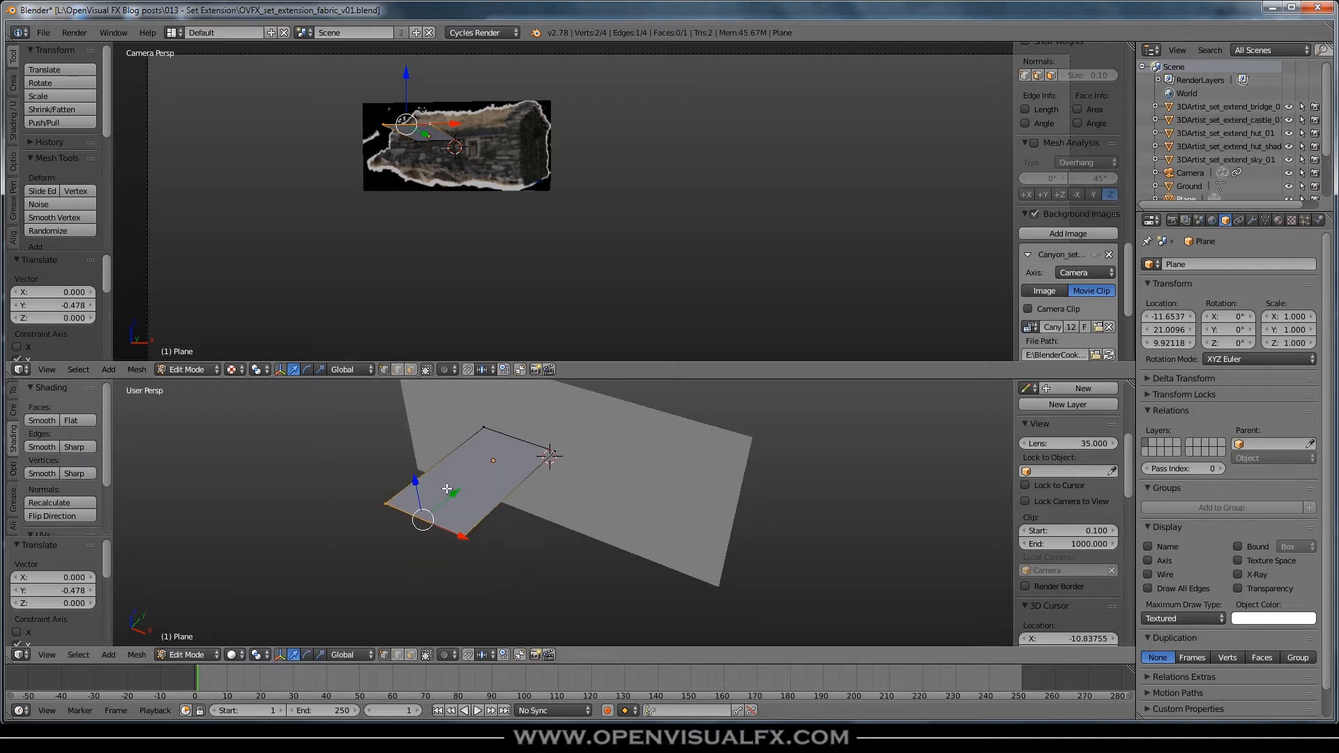
left_click_drag(417, 482, 425, 522)
middle_click_drag(470, 544, 477, 475)
middle_click_drag(530, 538, 526, 535)
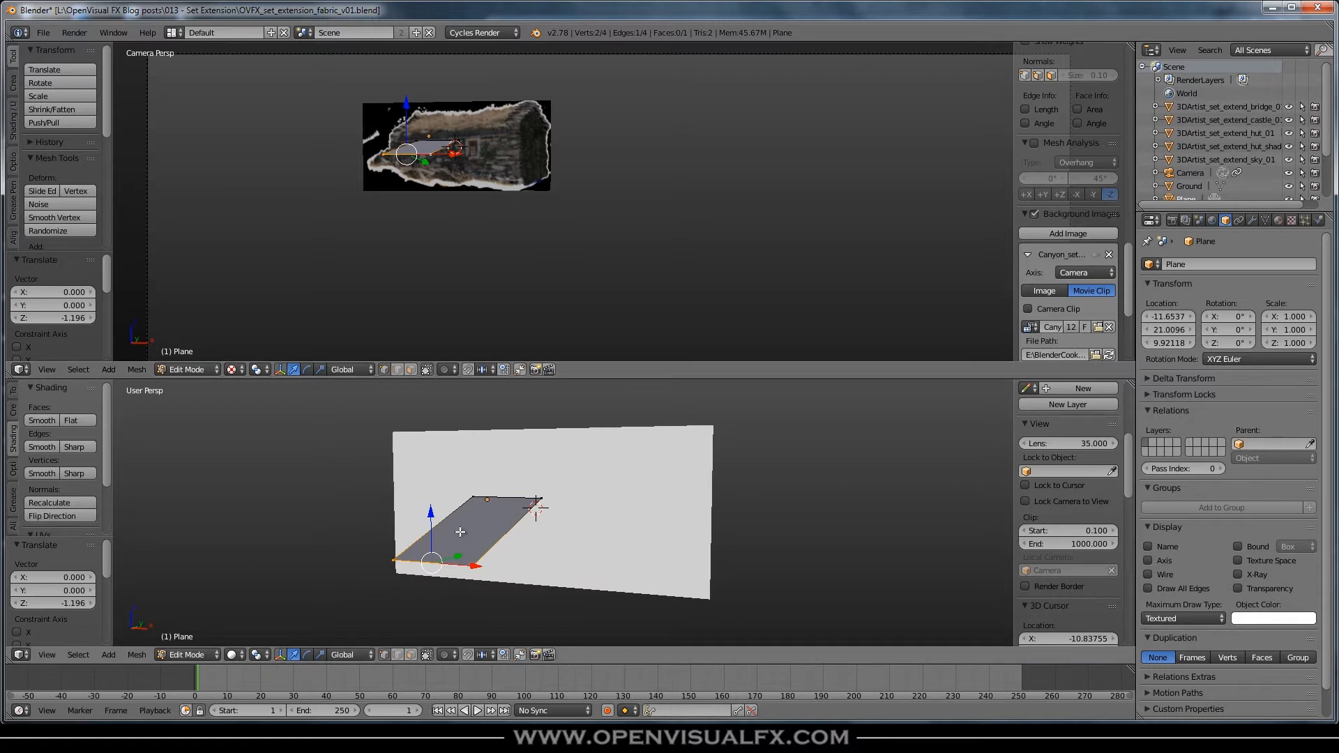
Add one centered loop cut across the awning plane, halfway between its wall edge and its front edge
left_click_drag(432, 512, 432, 510)
middle_click_drag(432, 509, 501, 445)
key("a")
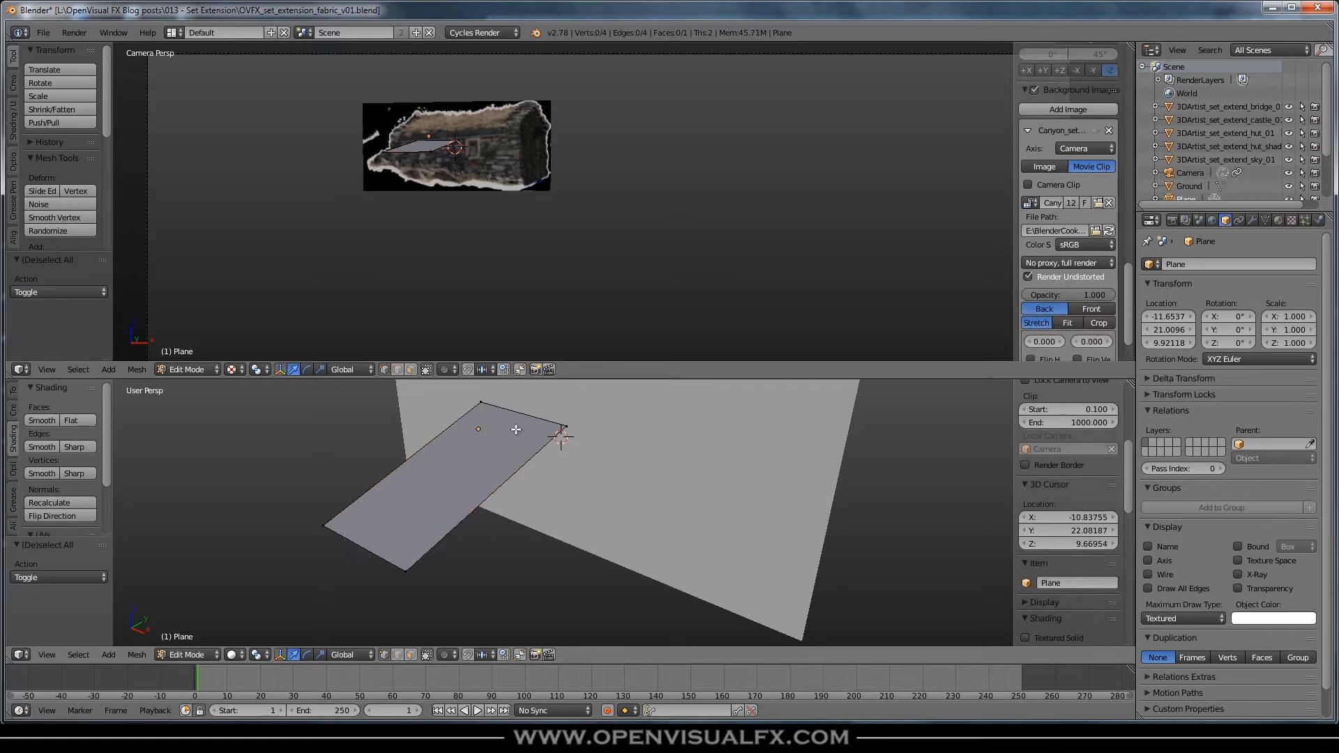
key("a")
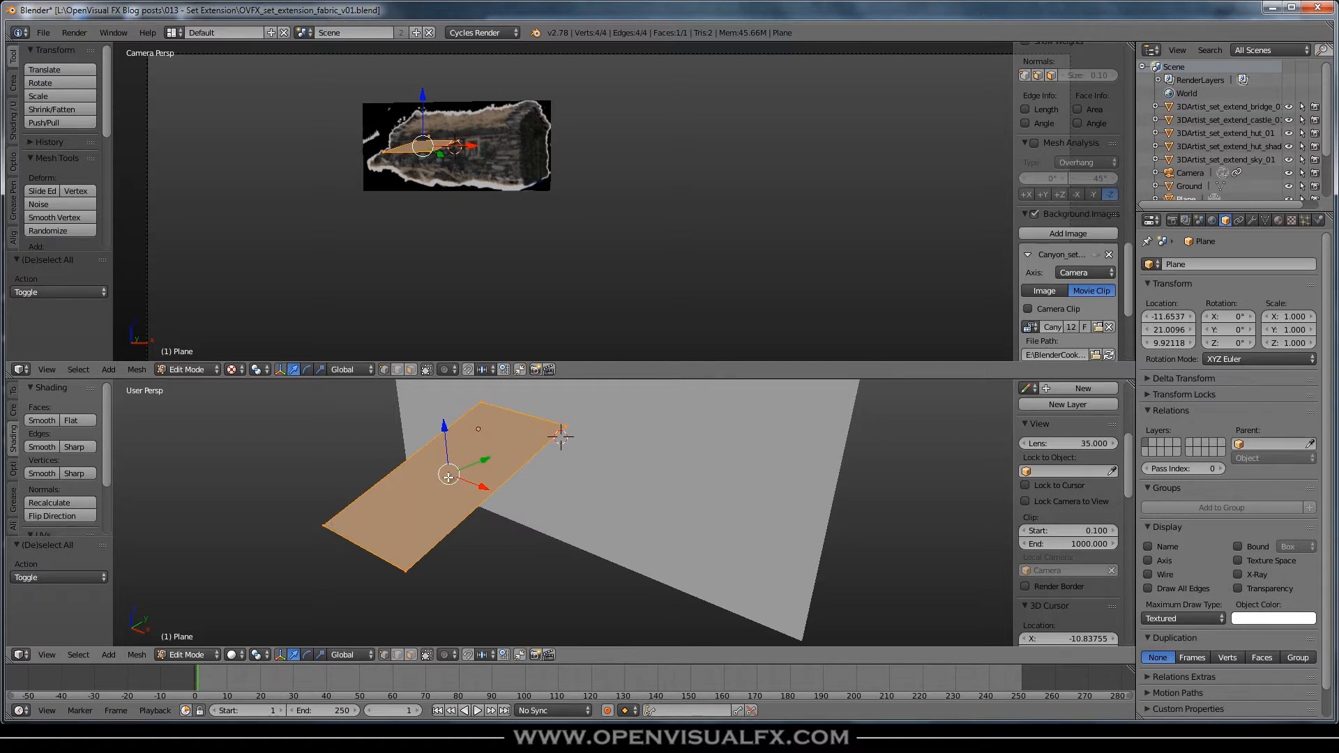
key("ctrl+r")
left_click(452, 458)
right_click(452, 458)
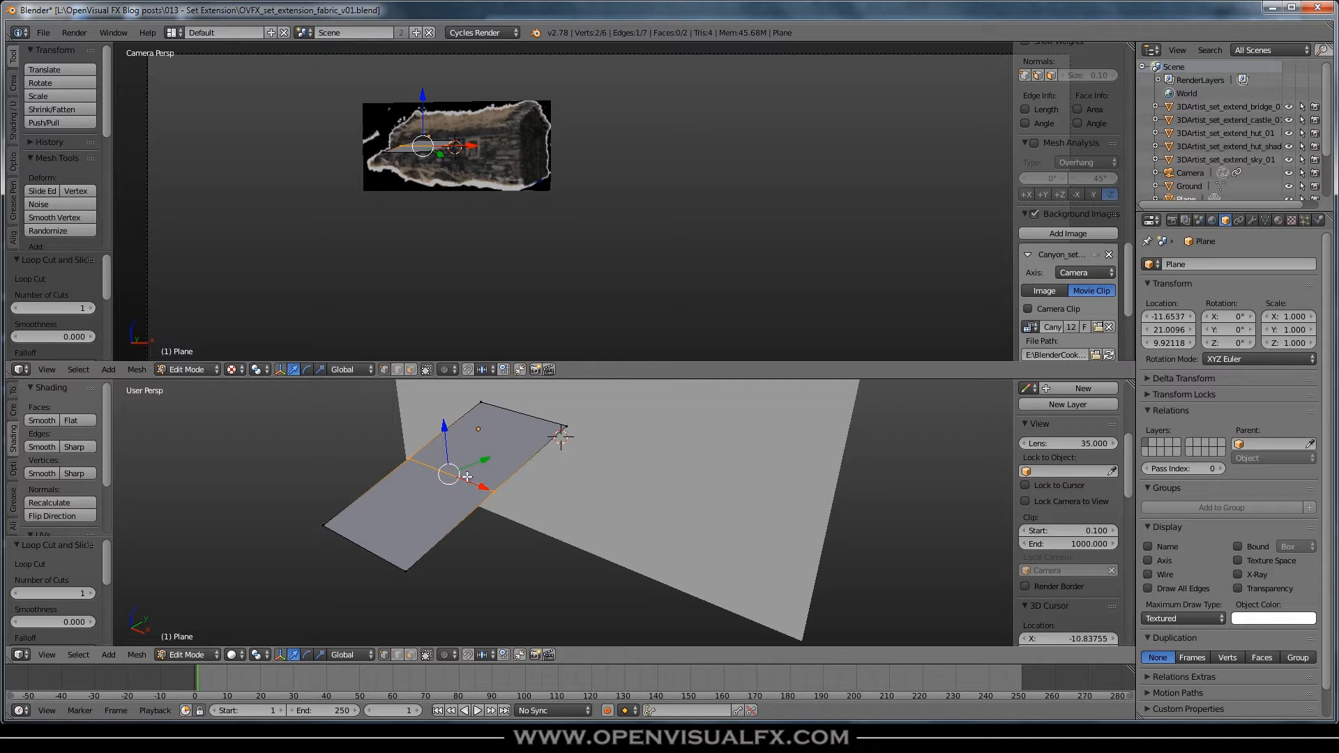
middle_click_drag(433, 522, 462, 517)
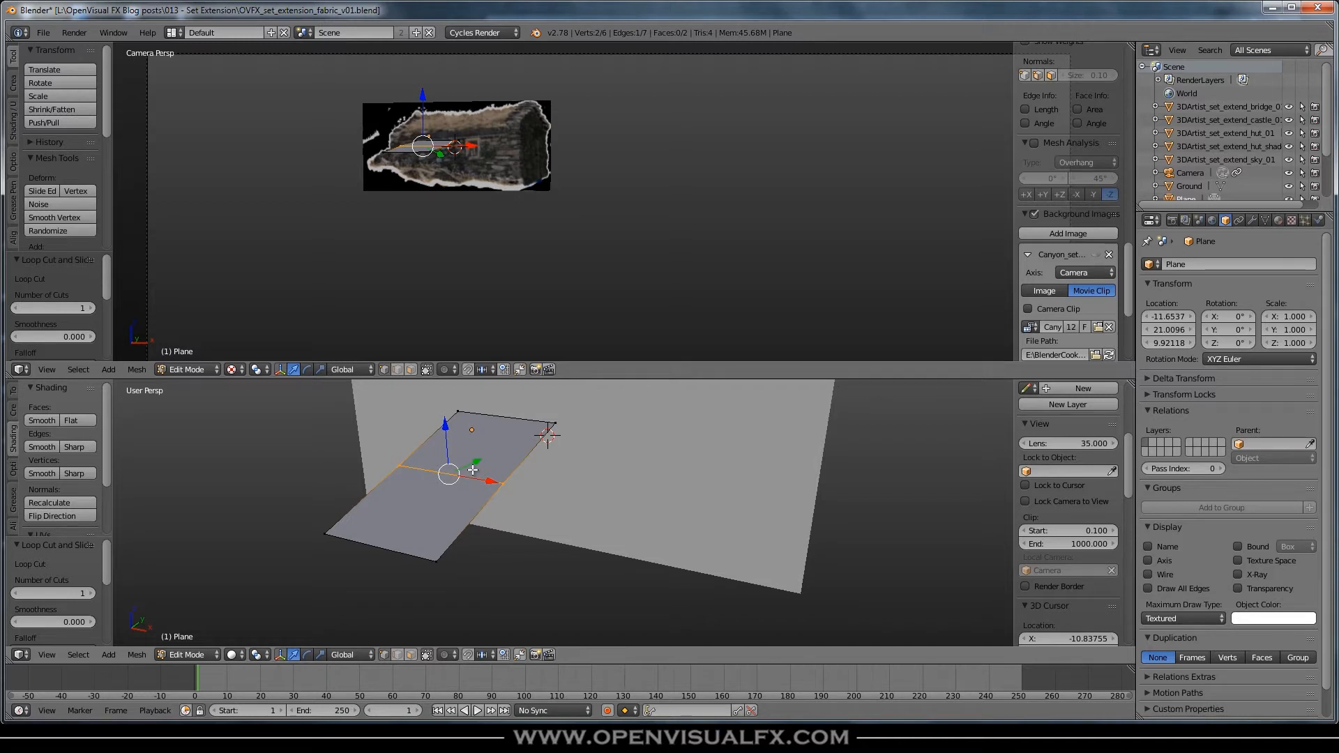
Subdivide the whole plane with 10 cuts, and subdivide it again with 1 cut
key("a")
key("a")
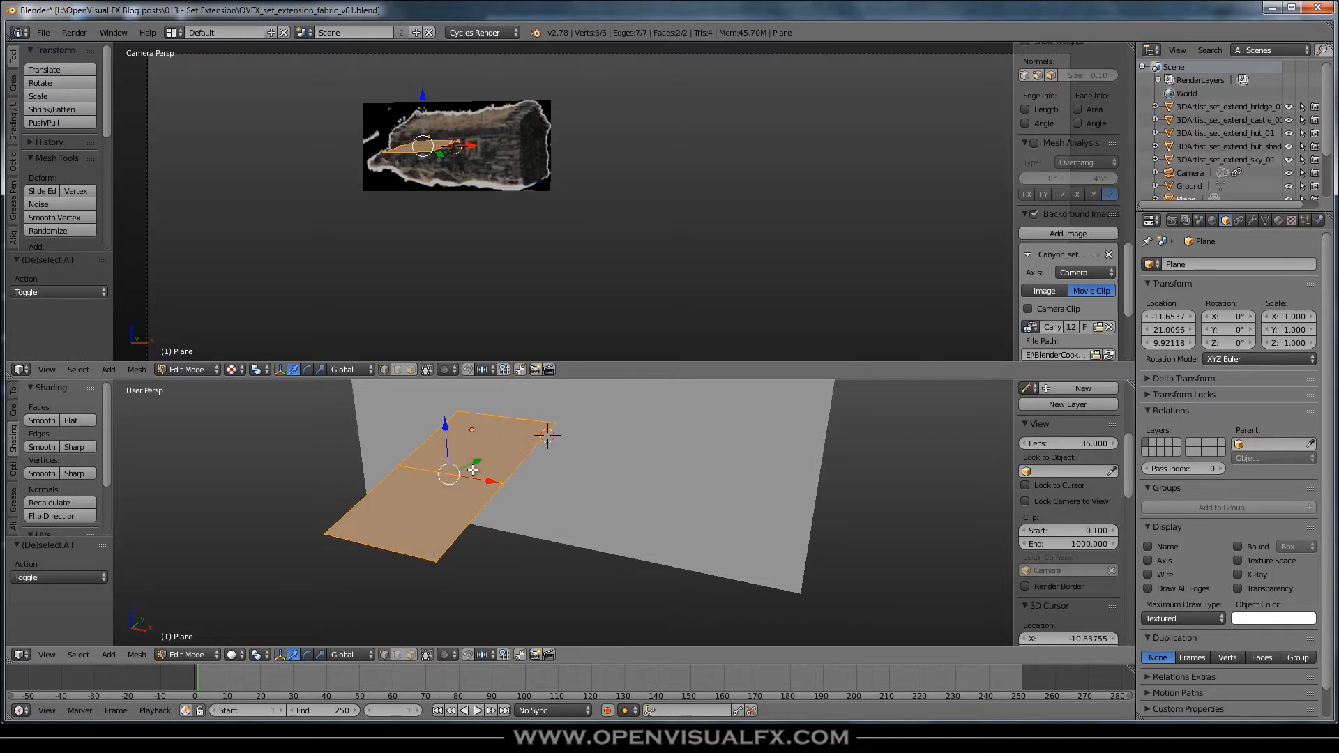
key("w")
left_click(440, 407)
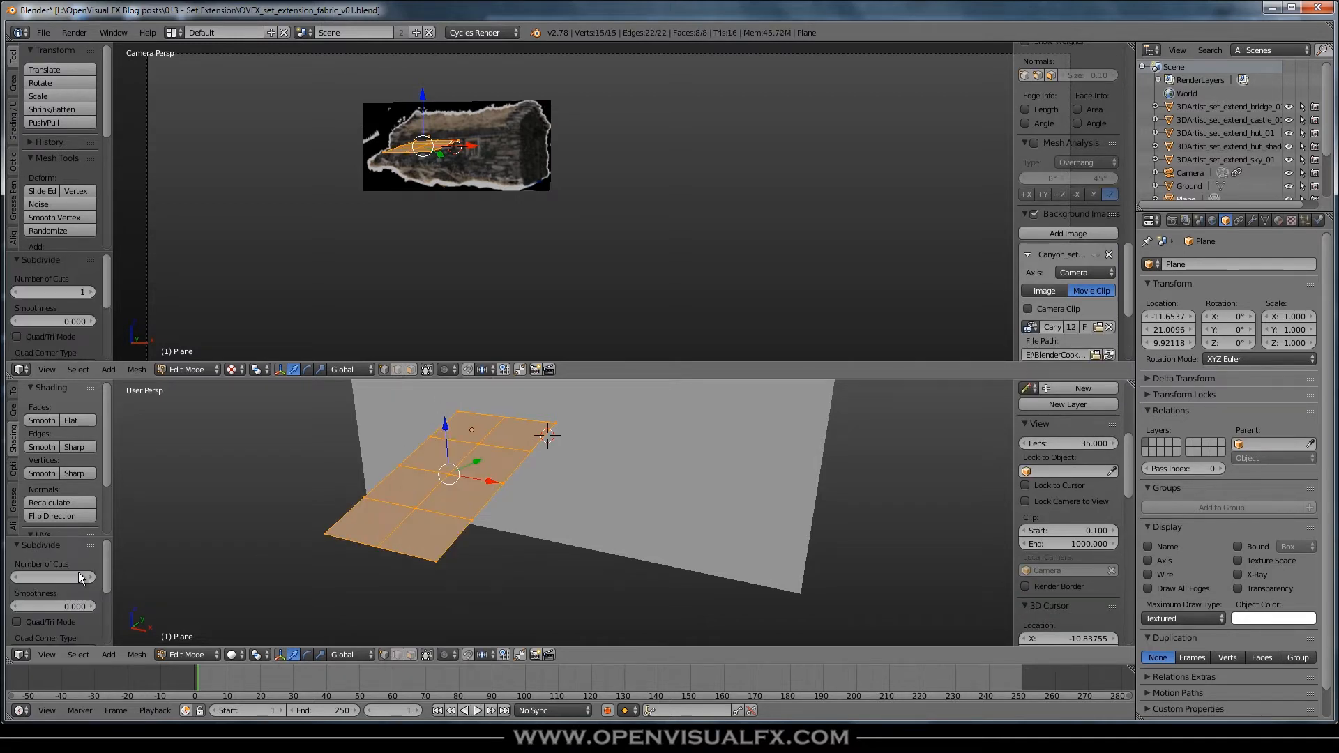
type("10")
key("Return")
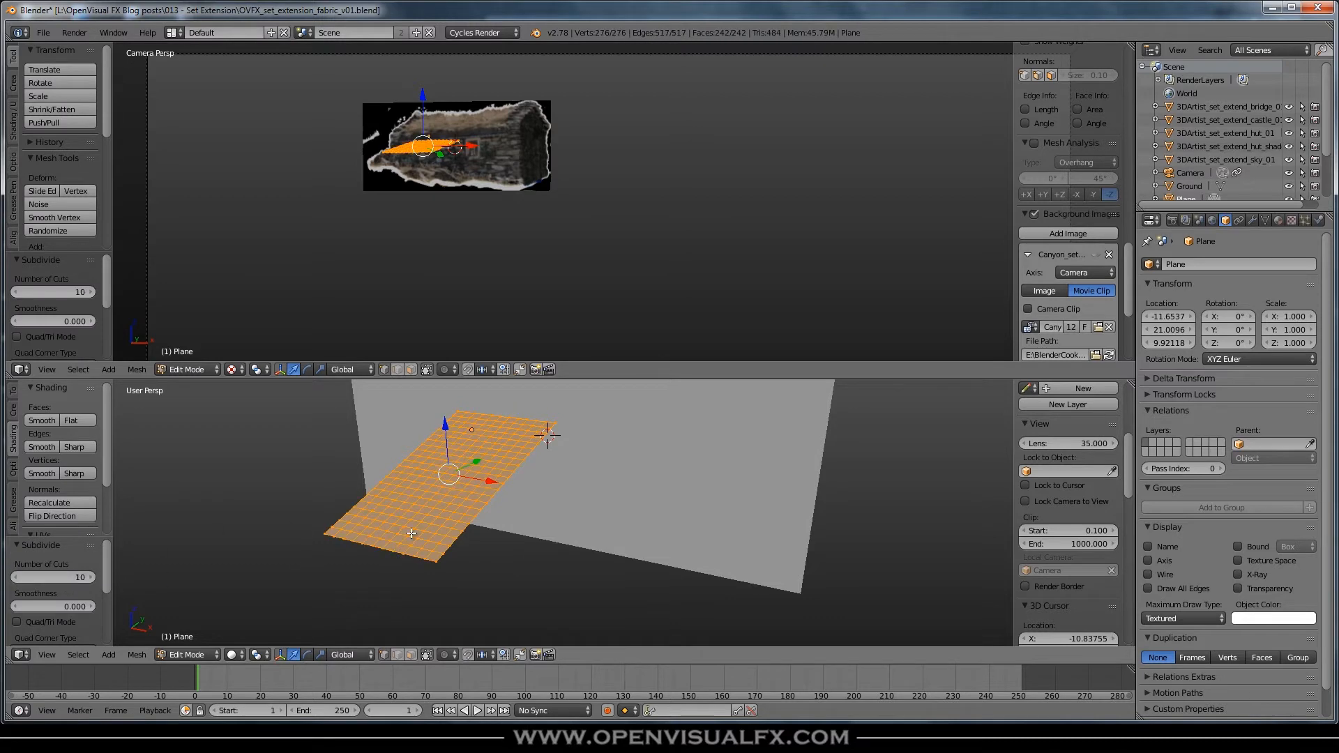
key("w")
left_click(365, 408)
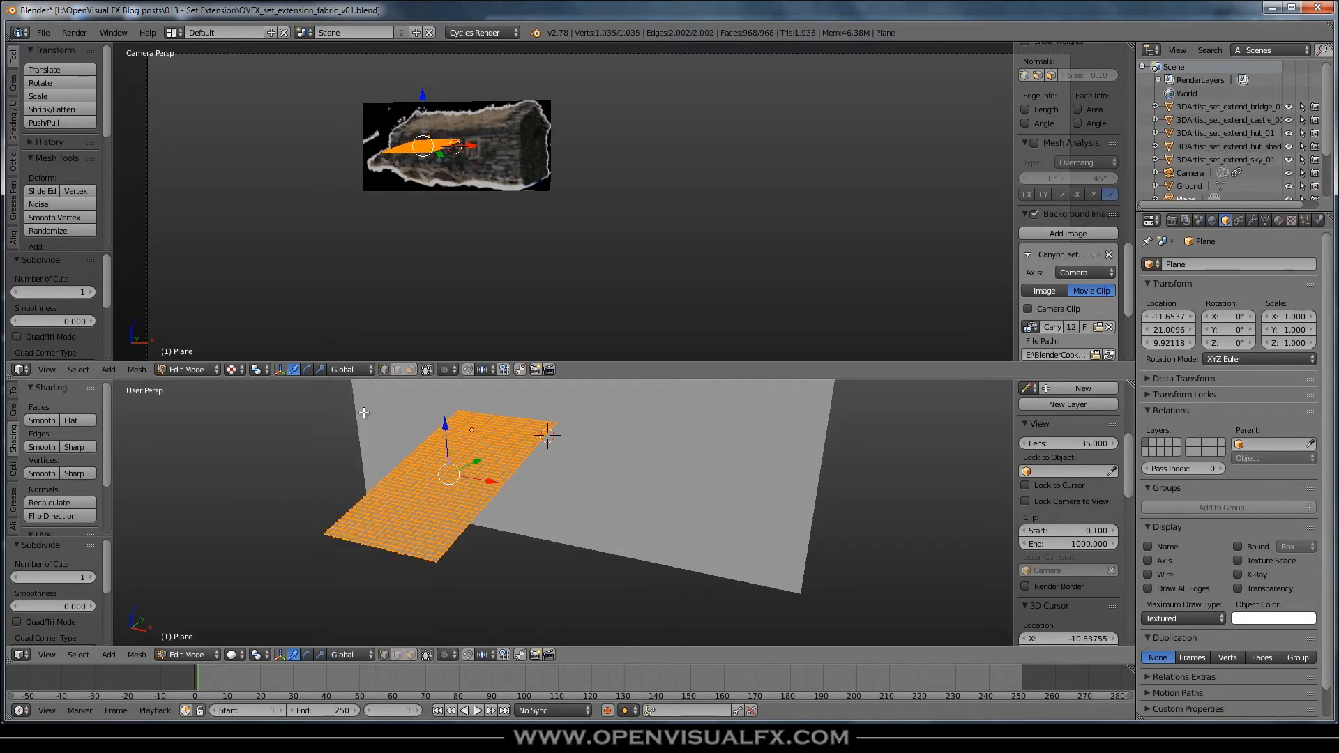
Examine the subdivided plane from several angles in Object Mode and Edit Mode
middle_click_drag(451, 554, 480, 586)
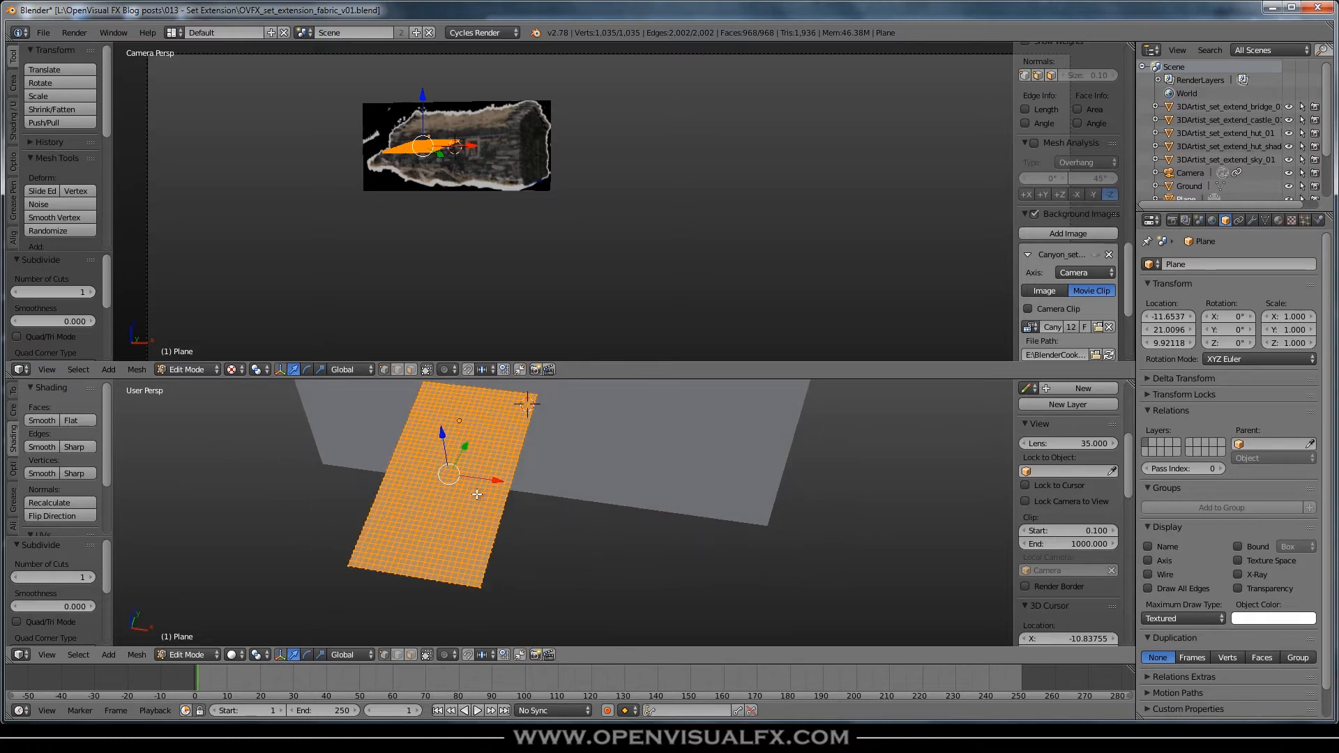
key("Tab")
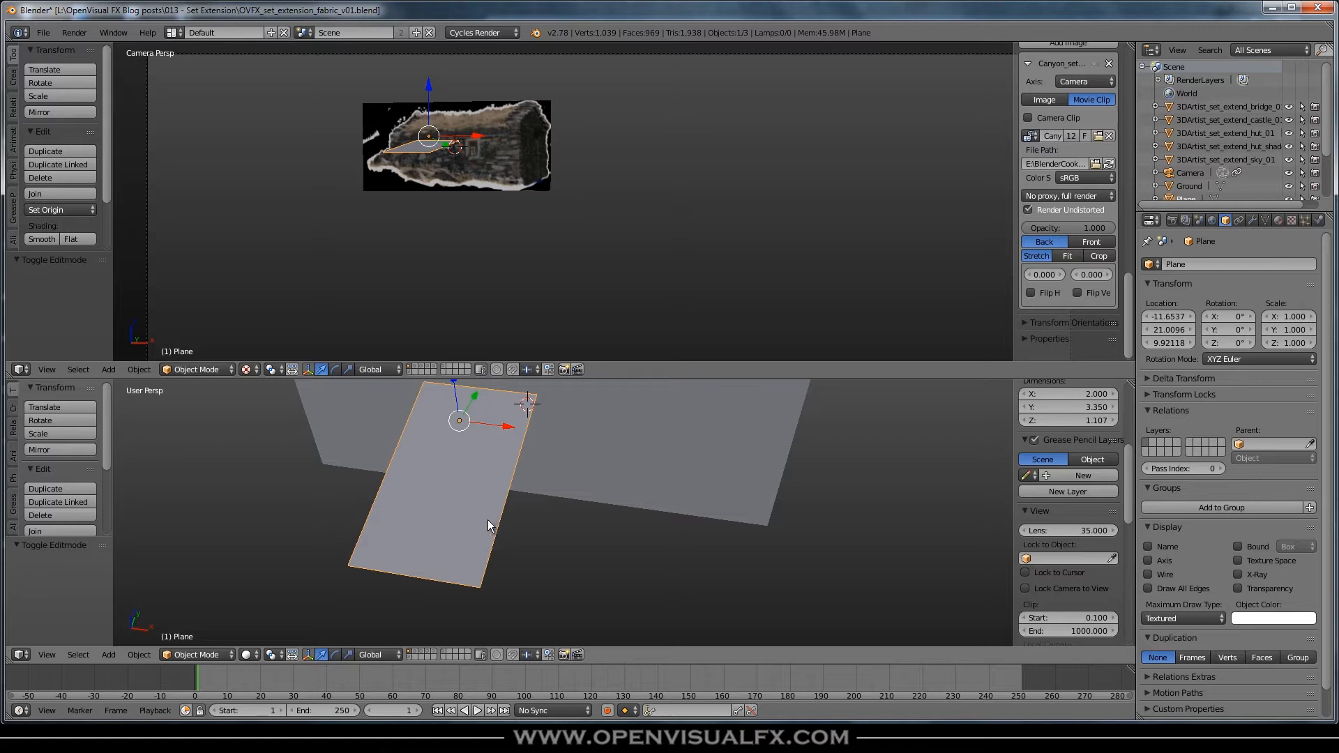
middle_click_drag(492, 521, 470, 490)
key("Tab")
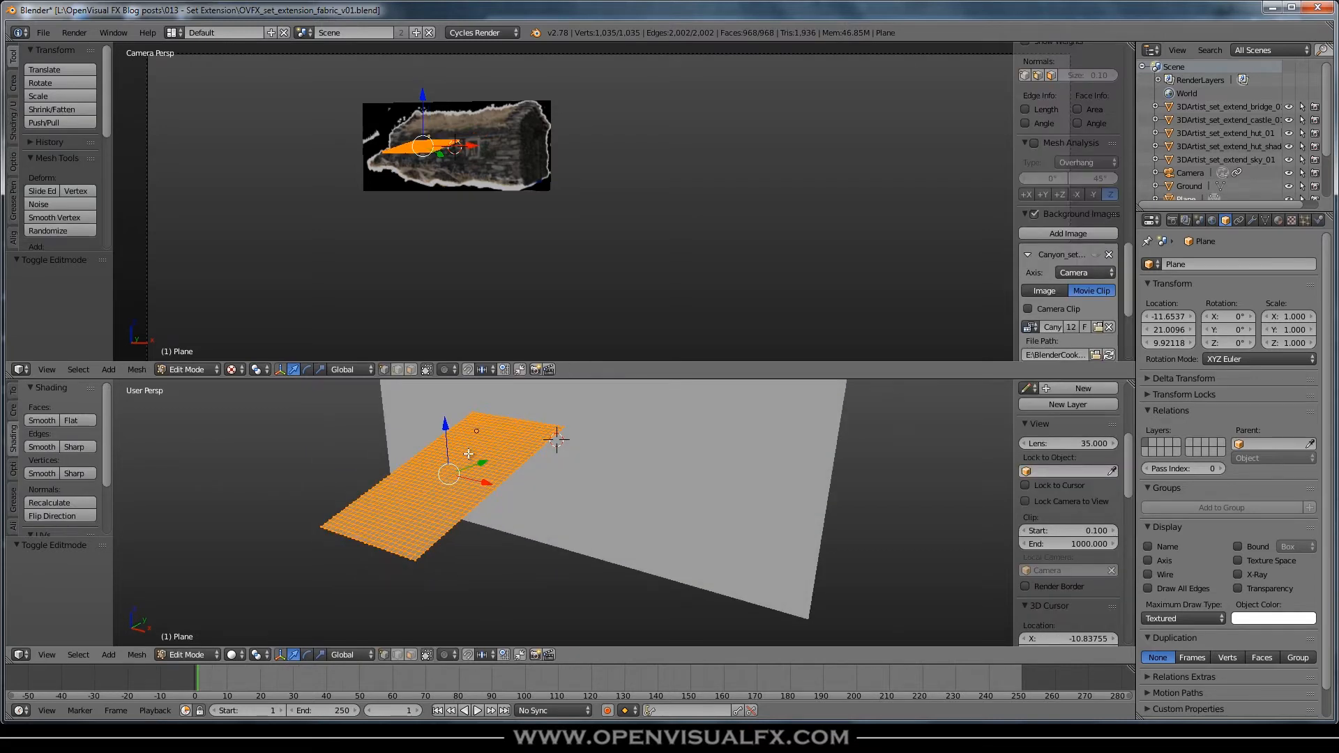
mouse_move(489, 492)
middle_mouse_down()
mouse_move(495, 474)
mouse_move(506, 490)
middle_mouse_up()
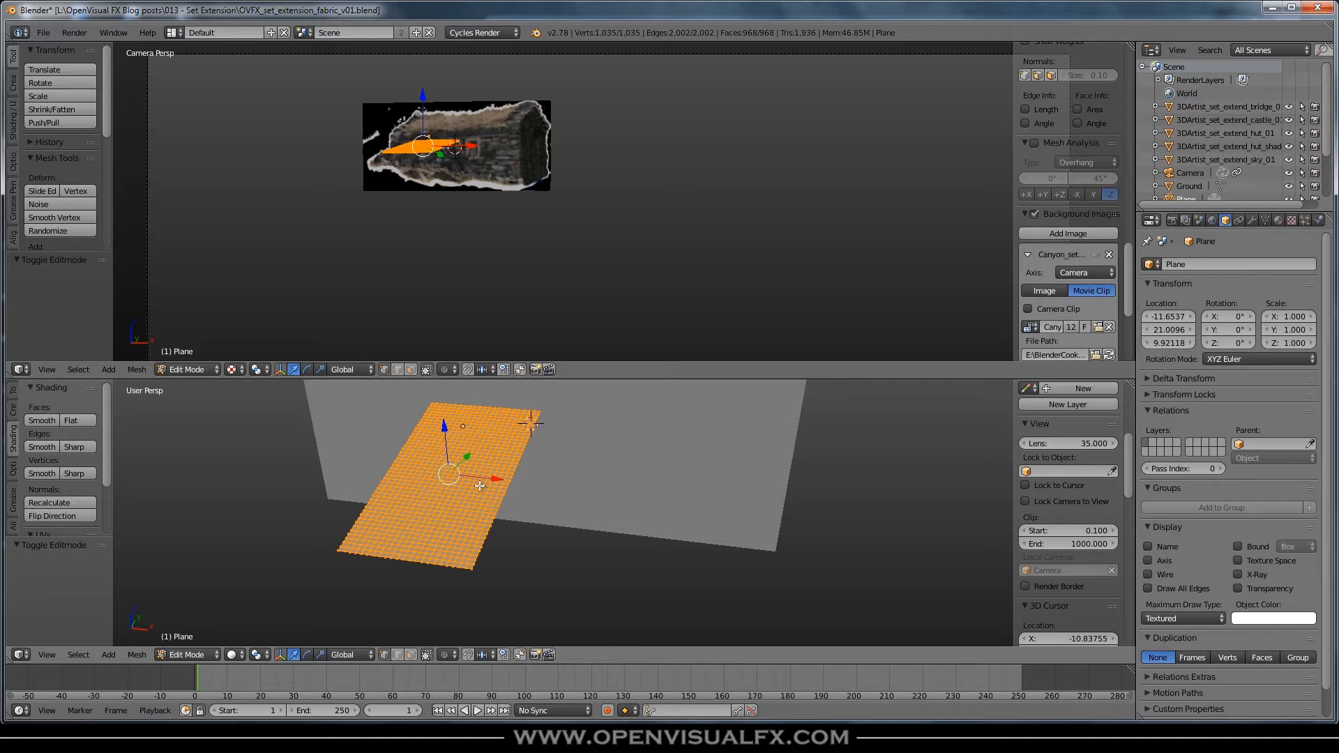
middle_click_drag(437, 545, 438, 516)
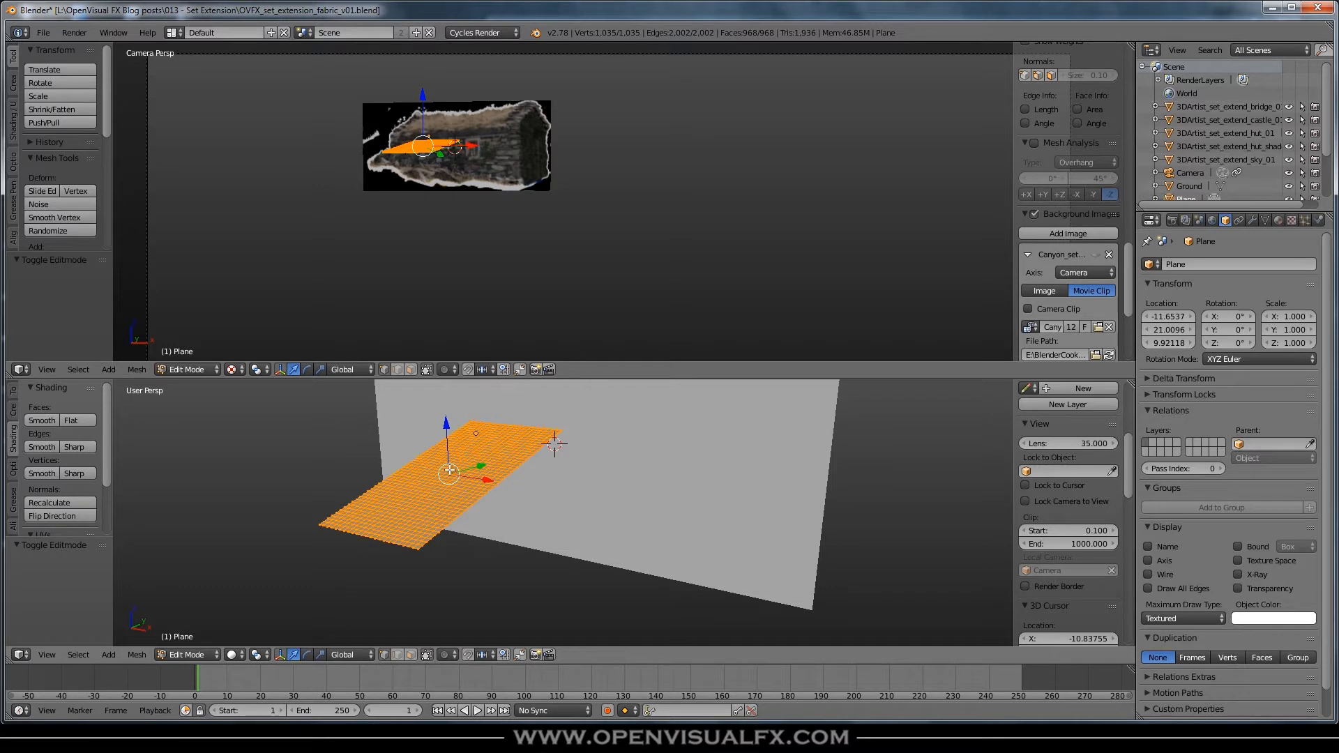
middle_click_drag(450, 553, 456, 537)
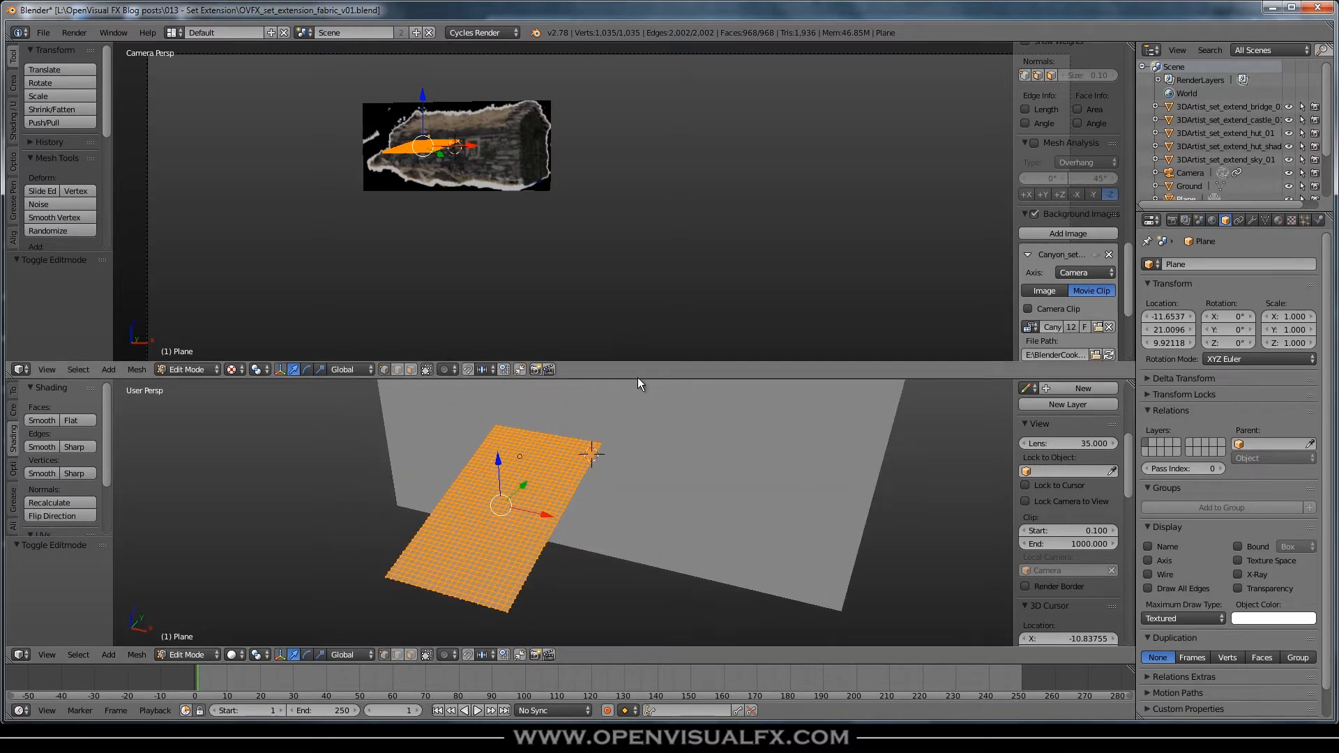
Enlarge the lower 3D view and select the edge loops along all four outer sides of the plane
left_click_drag(637, 377, 629, 283)
middle_click_drag(492, 119, 453, 171, "shift")
scroll(466, 163, "up", 2)
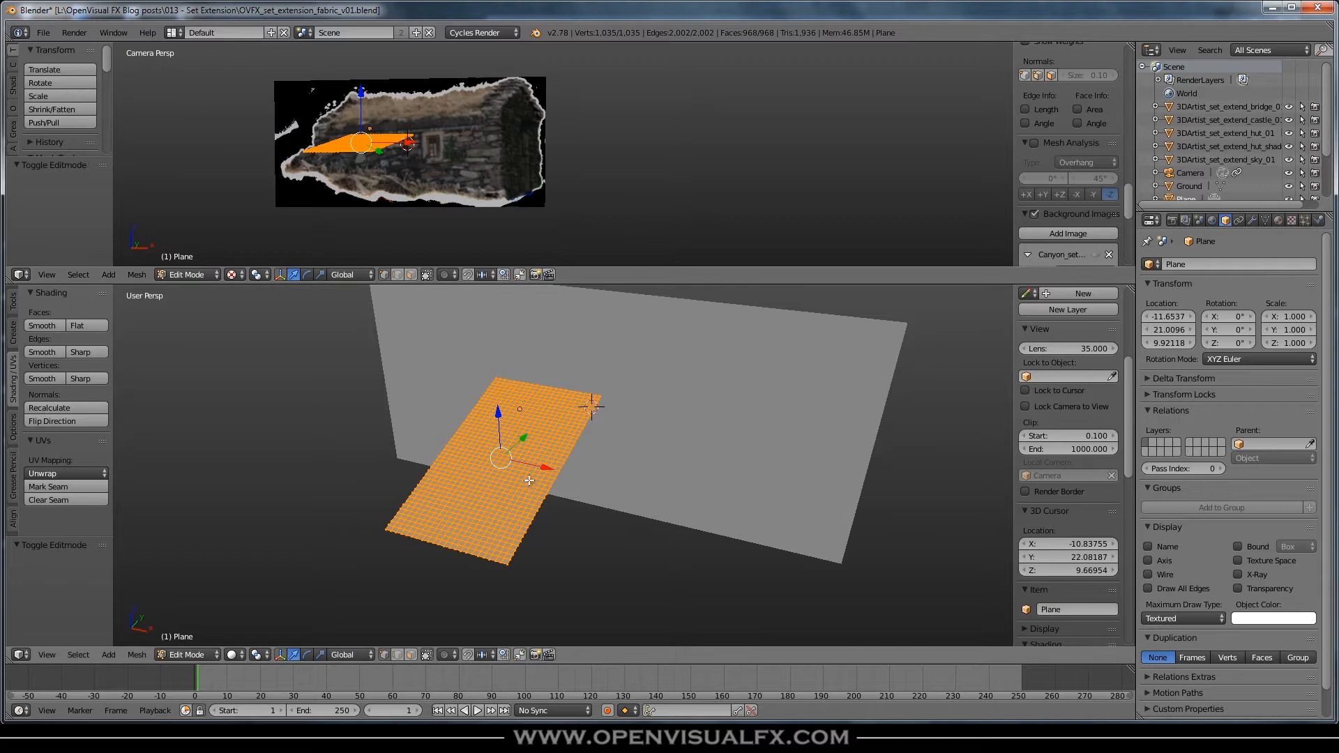
middle_click_drag(528, 534, 533, 484, "shift")
scroll(533, 484, "up", 4)
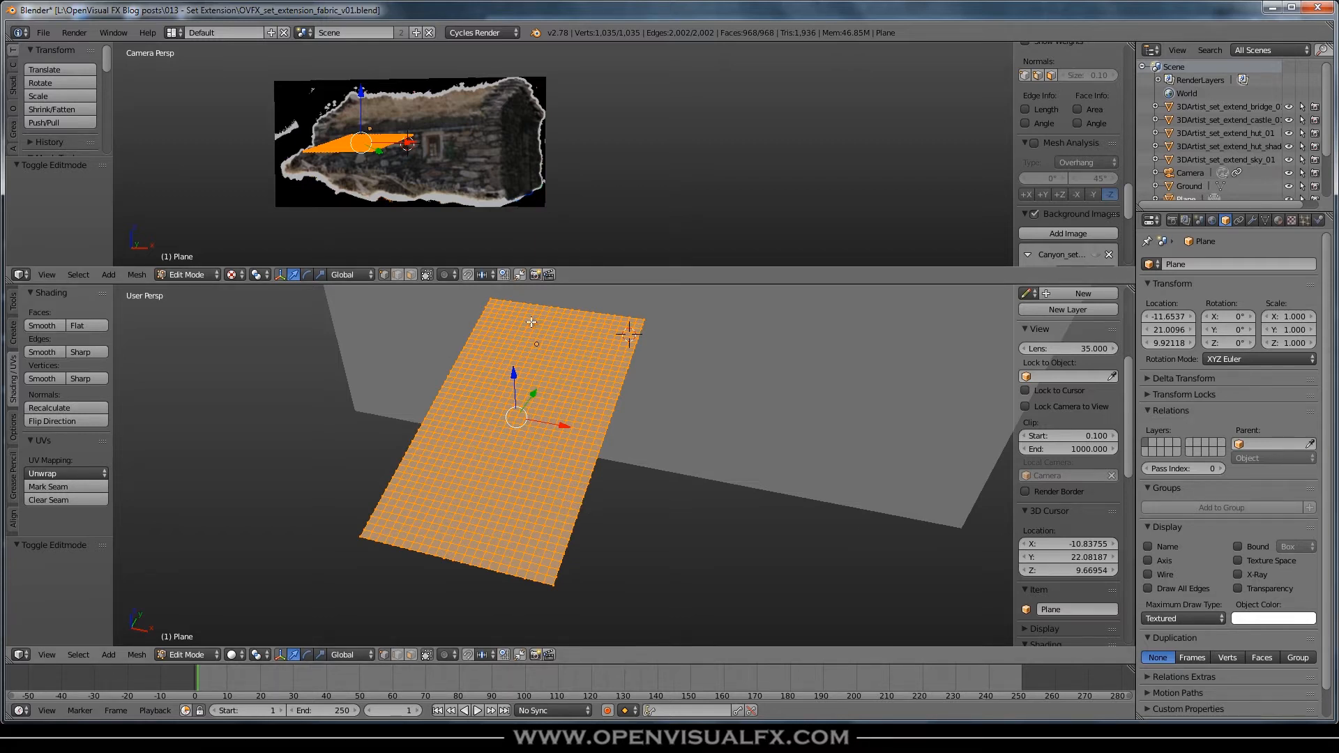
right_click(563, 553, "alt")
right_click(564, 549, "alt")
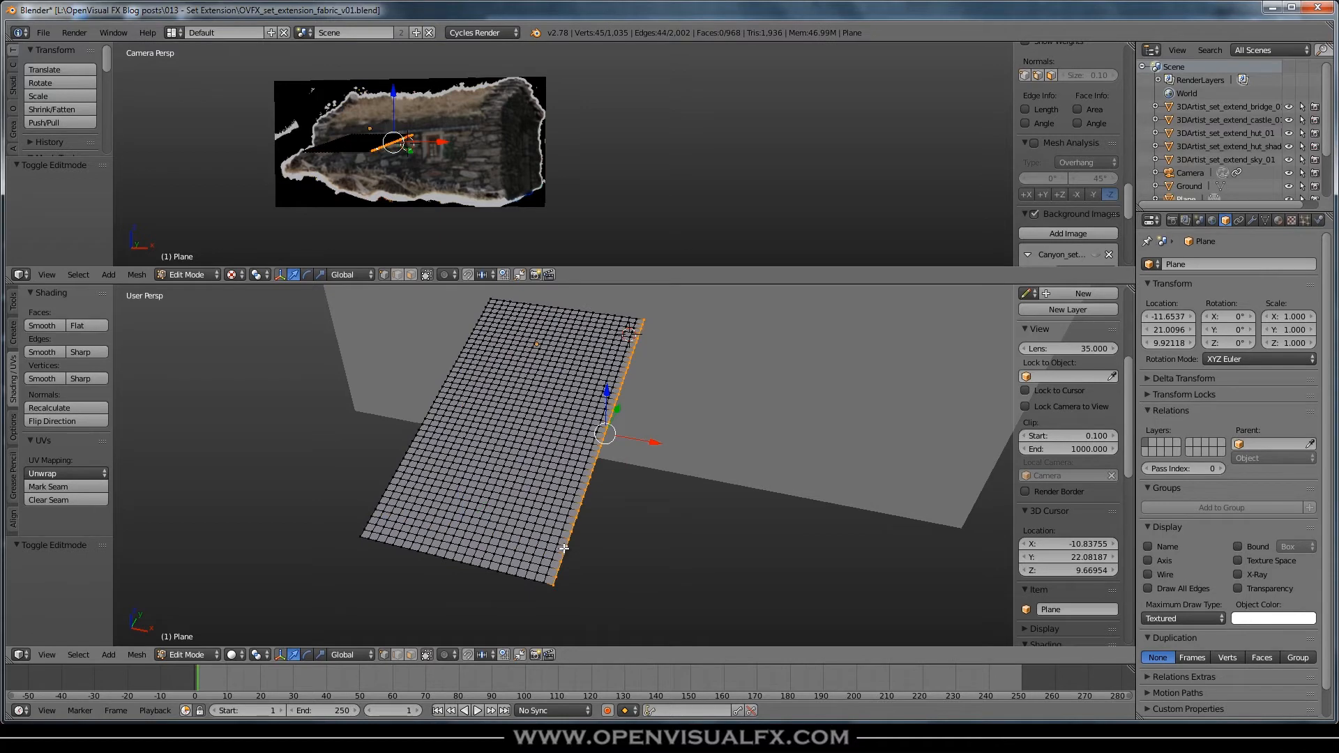
right_click(603, 313, "alt+shift")
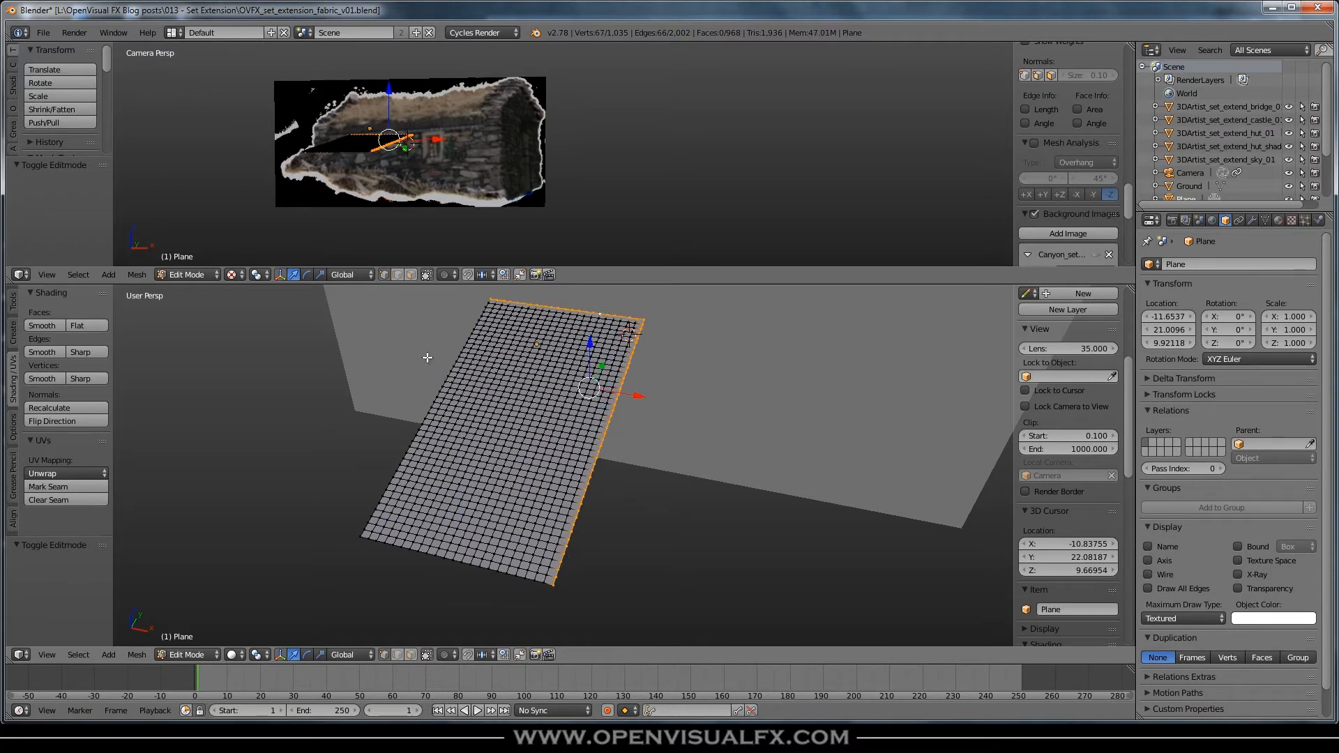
right_click(462, 345, "alt+shift")
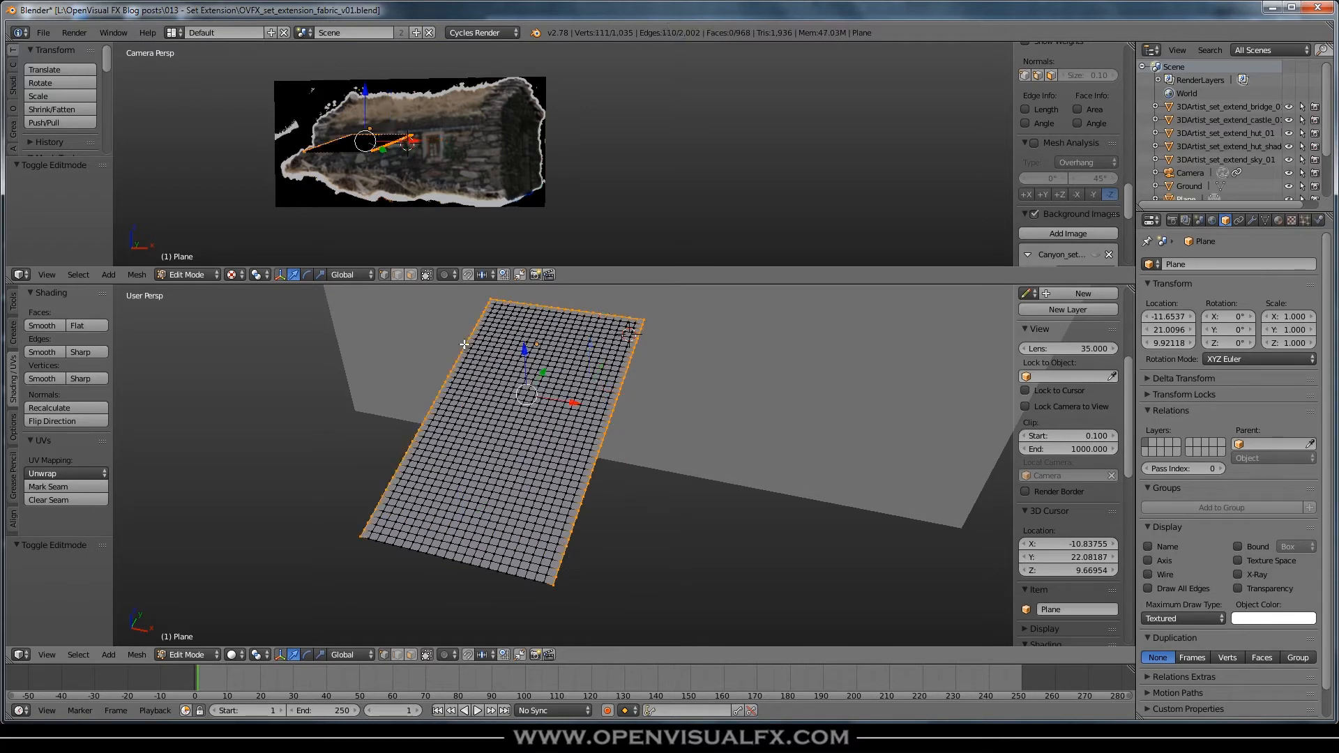
right_click(456, 562, "alt+shift")
middle_click_drag(612, 487, 607, 508, "shift")
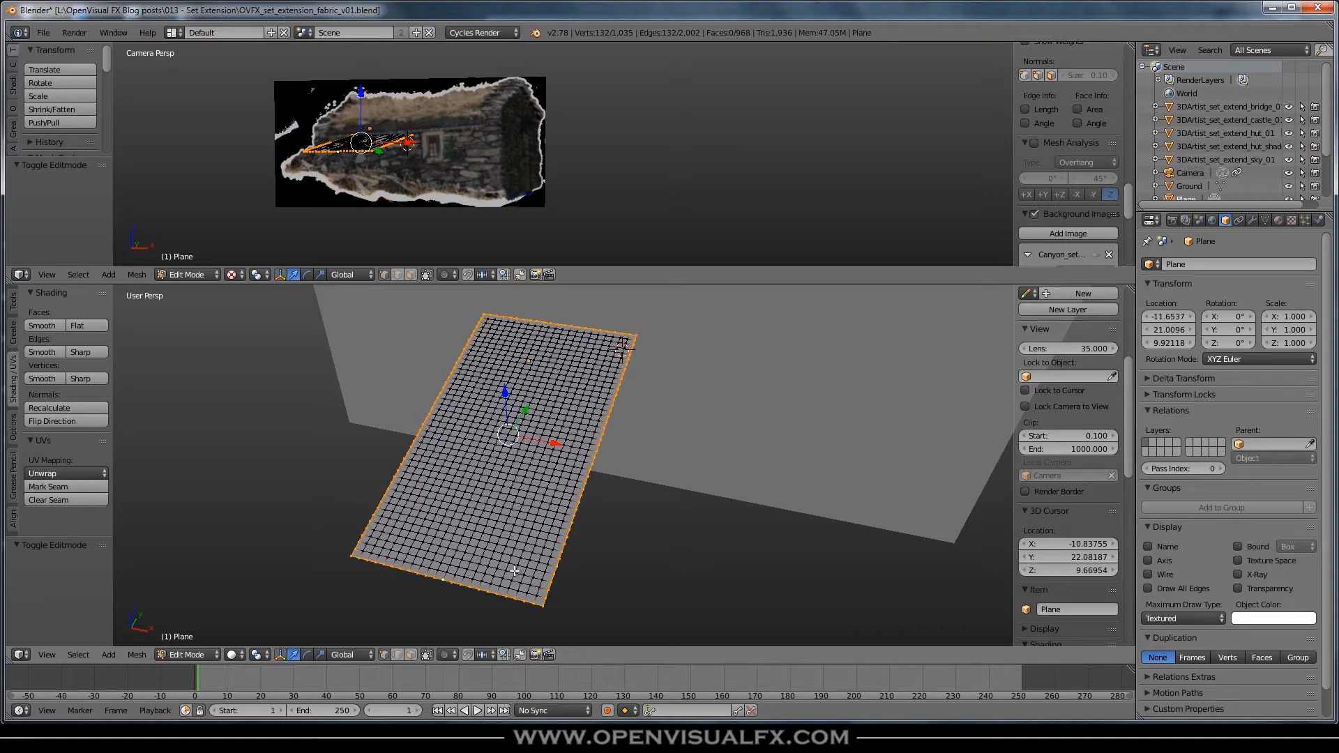
Enable proportional editing with Random falloff and choose the pivot point for the transform
key("o")
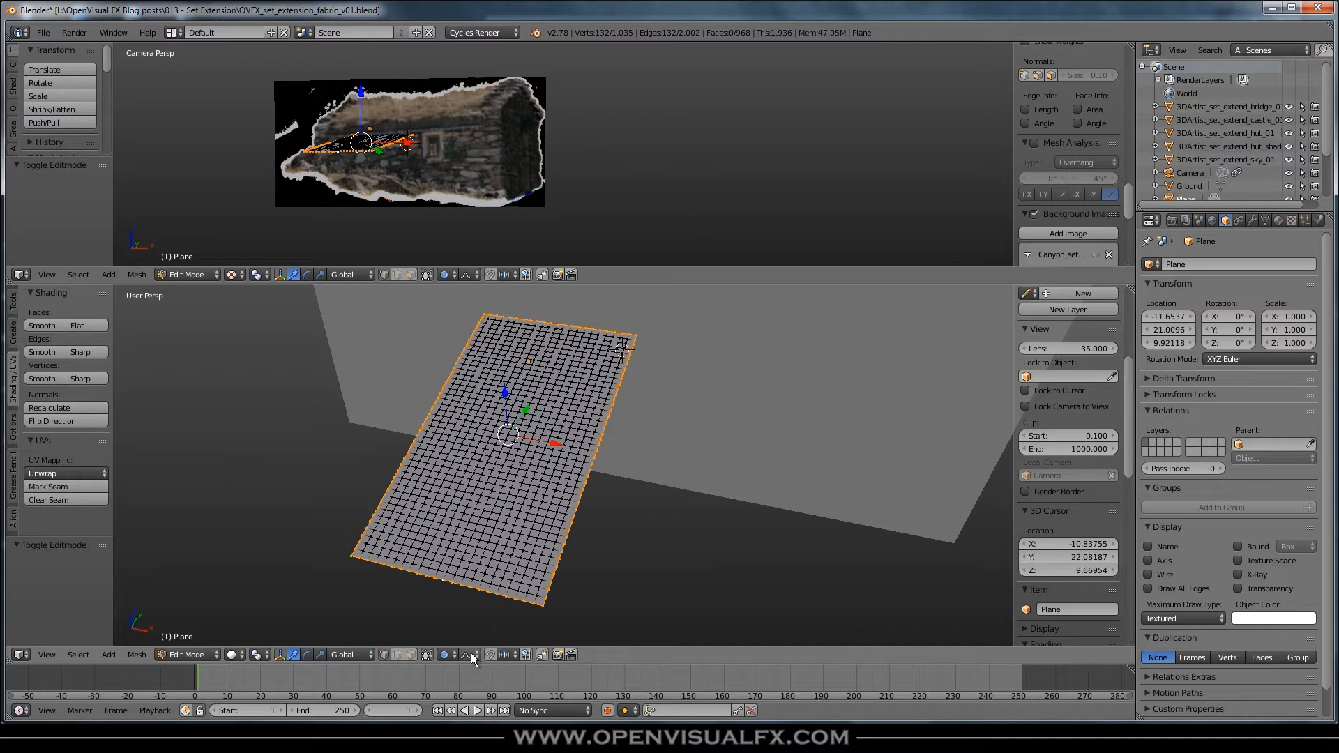
left_click(467, 654)
left_click(485, 543)
mouse_move(582, 462)
middle_mouse_down()
mouse_move(598, 469)
mouse_move(576, 457)
middle_mouse_up()
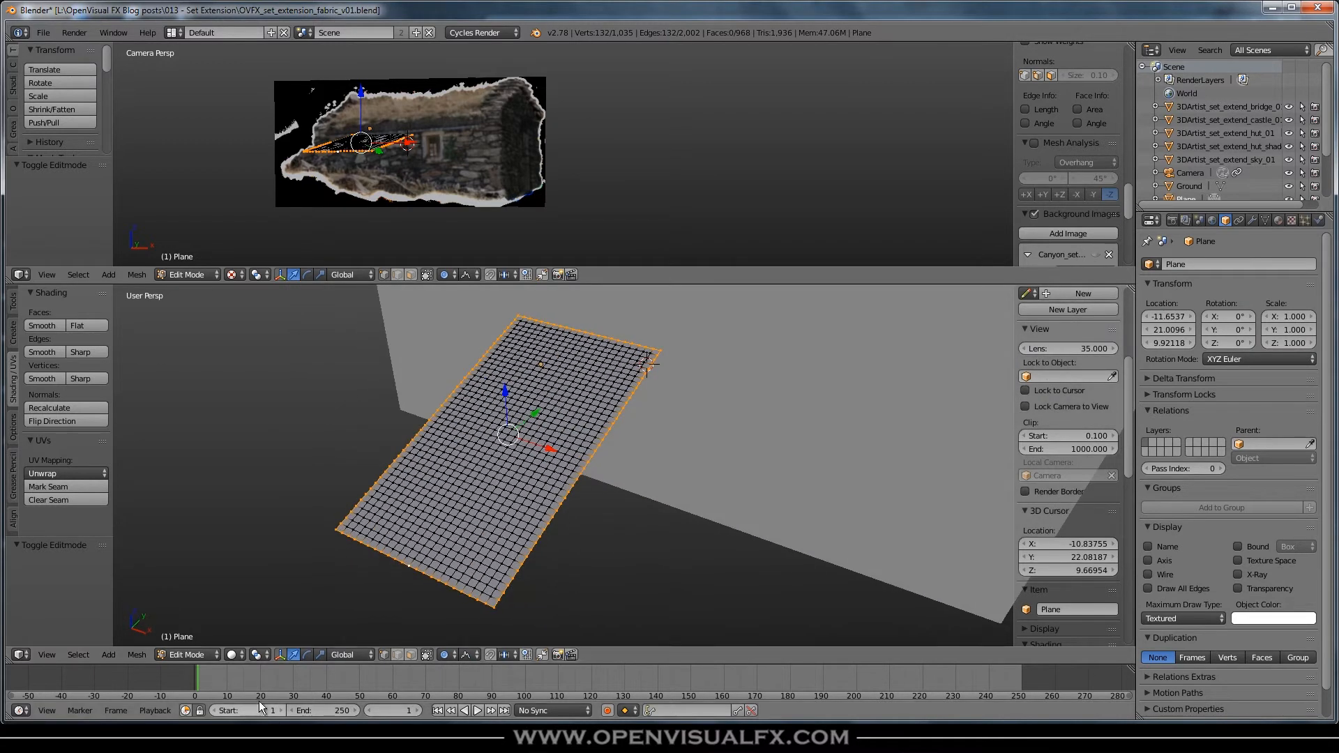
left_click(258, 654)
left_click(268, 598)
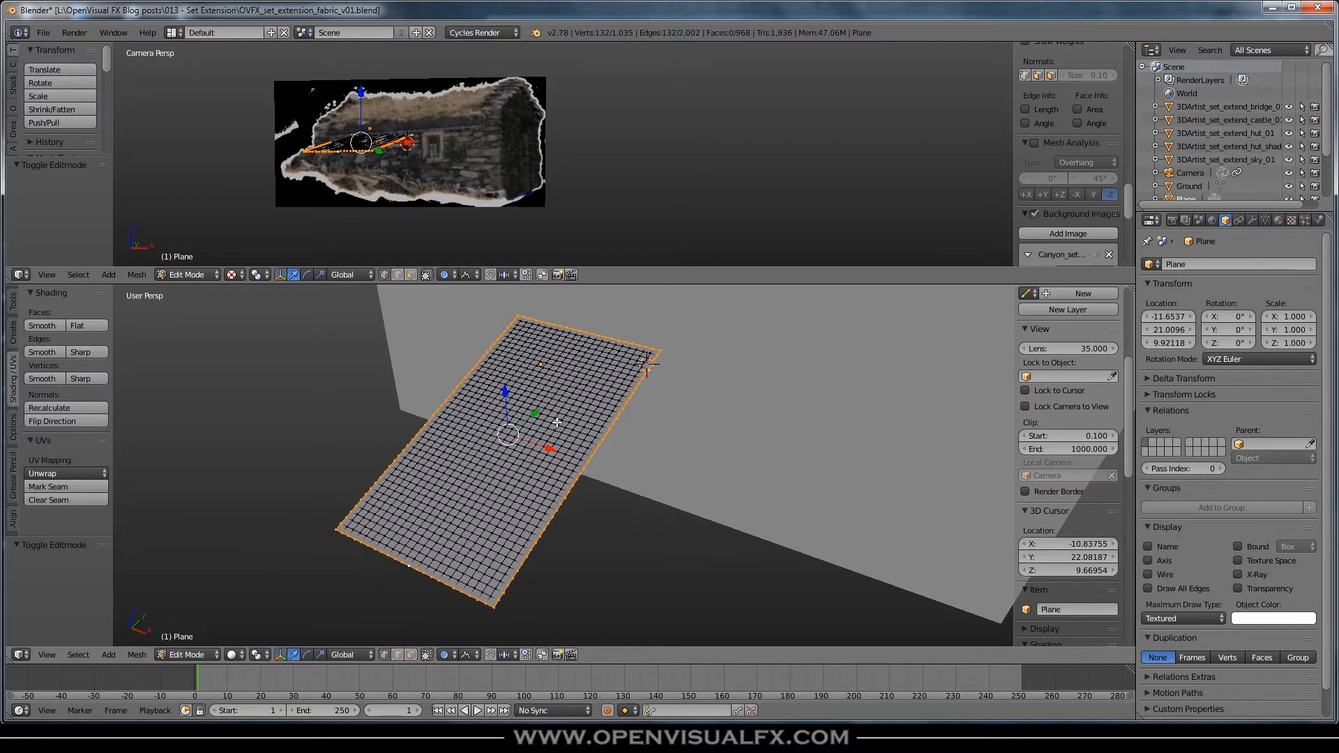
Scale the selected border to about 1.073 with a proportional size of about 1.95, randomly distorting the mesh near the edges
mouse_move(599, 488)
middle_mouse_down()
mouse_move(517, 437)
mouse_move(592, 481)
middle_mouse_up()
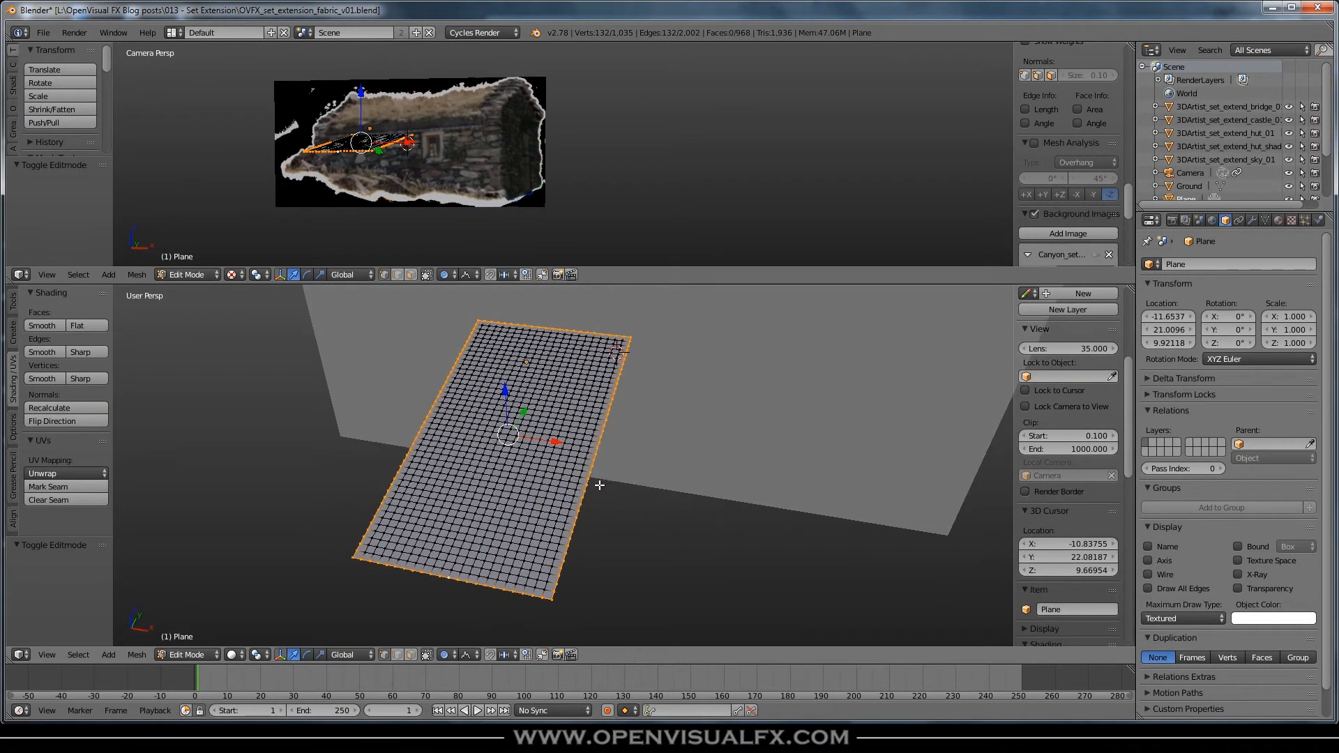
key("s")
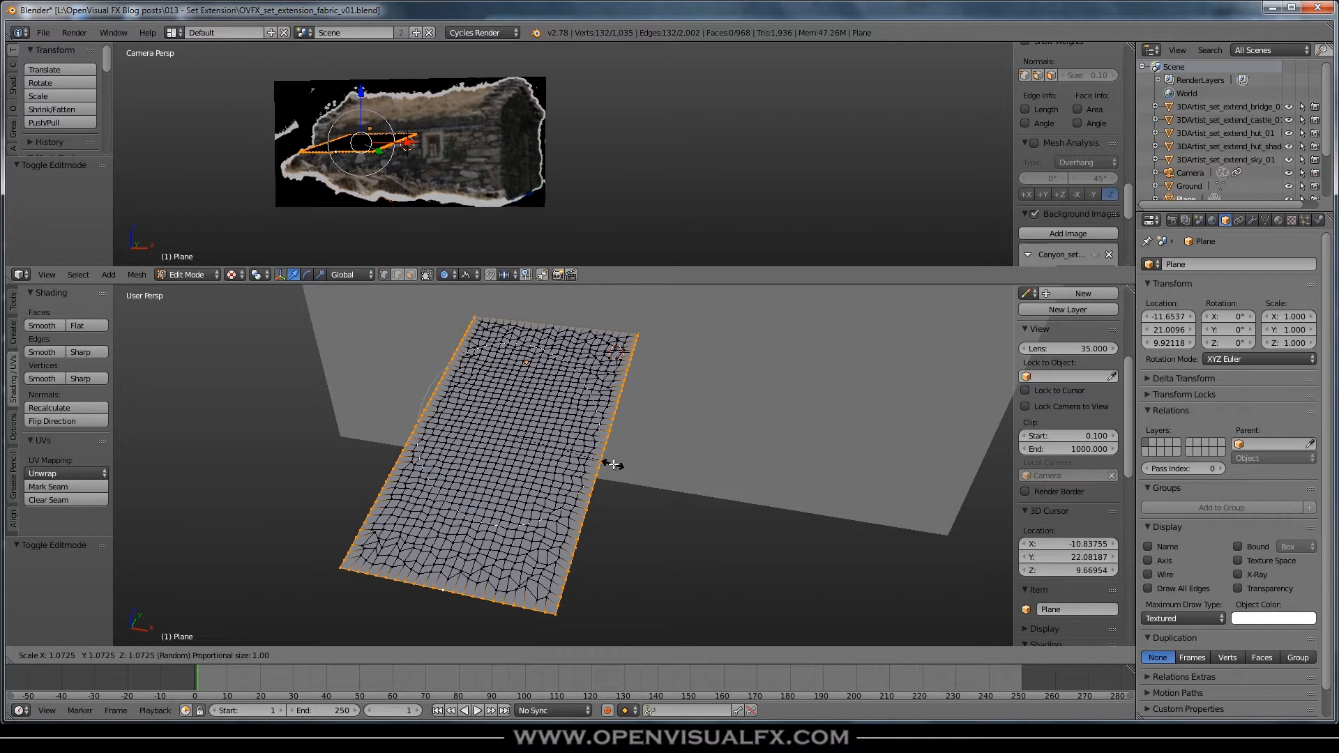
key("Escape")
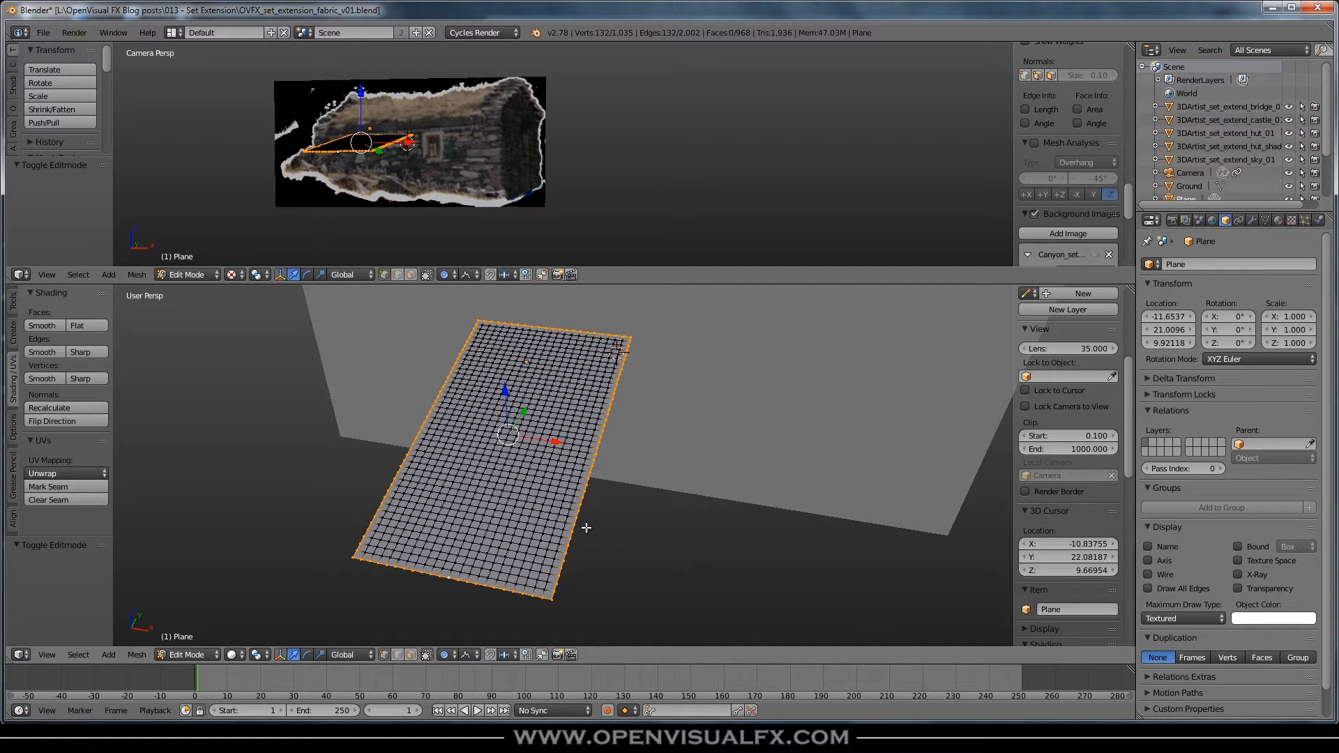
key("s")
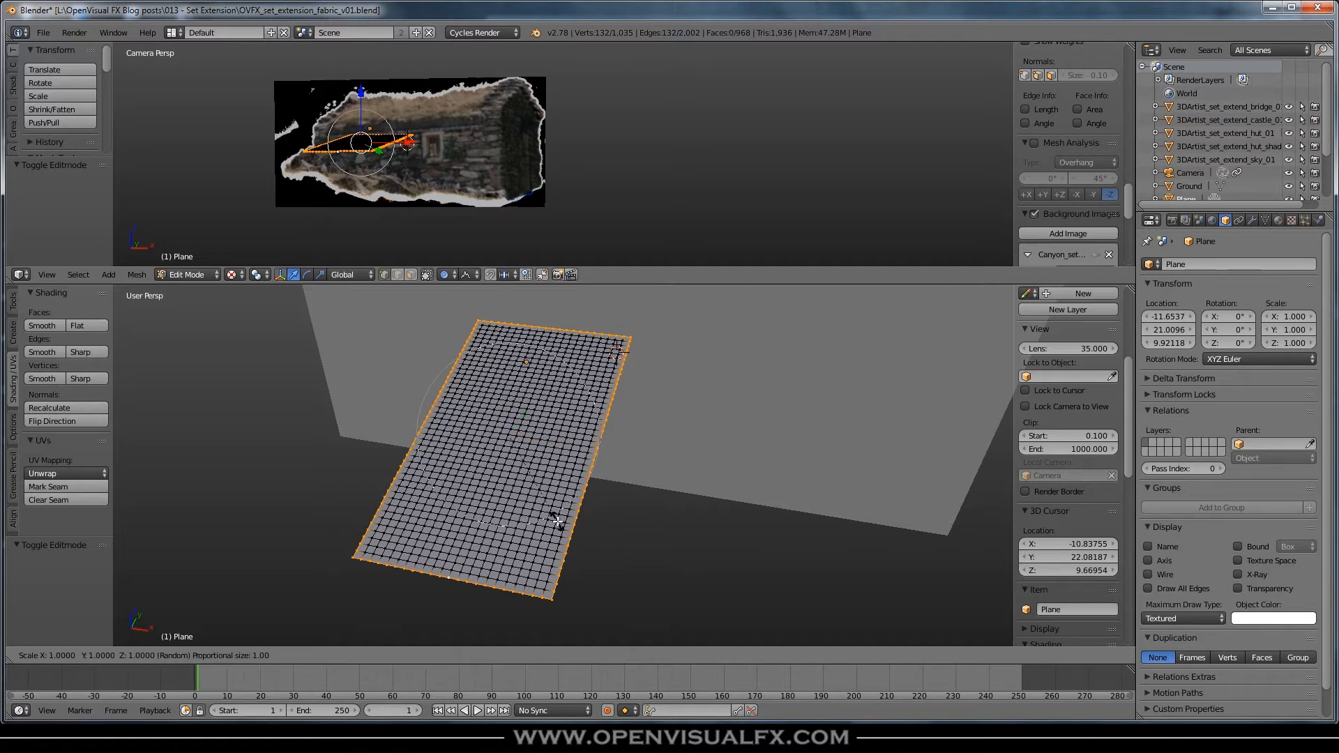
scroll(565, 527, "down", 3)
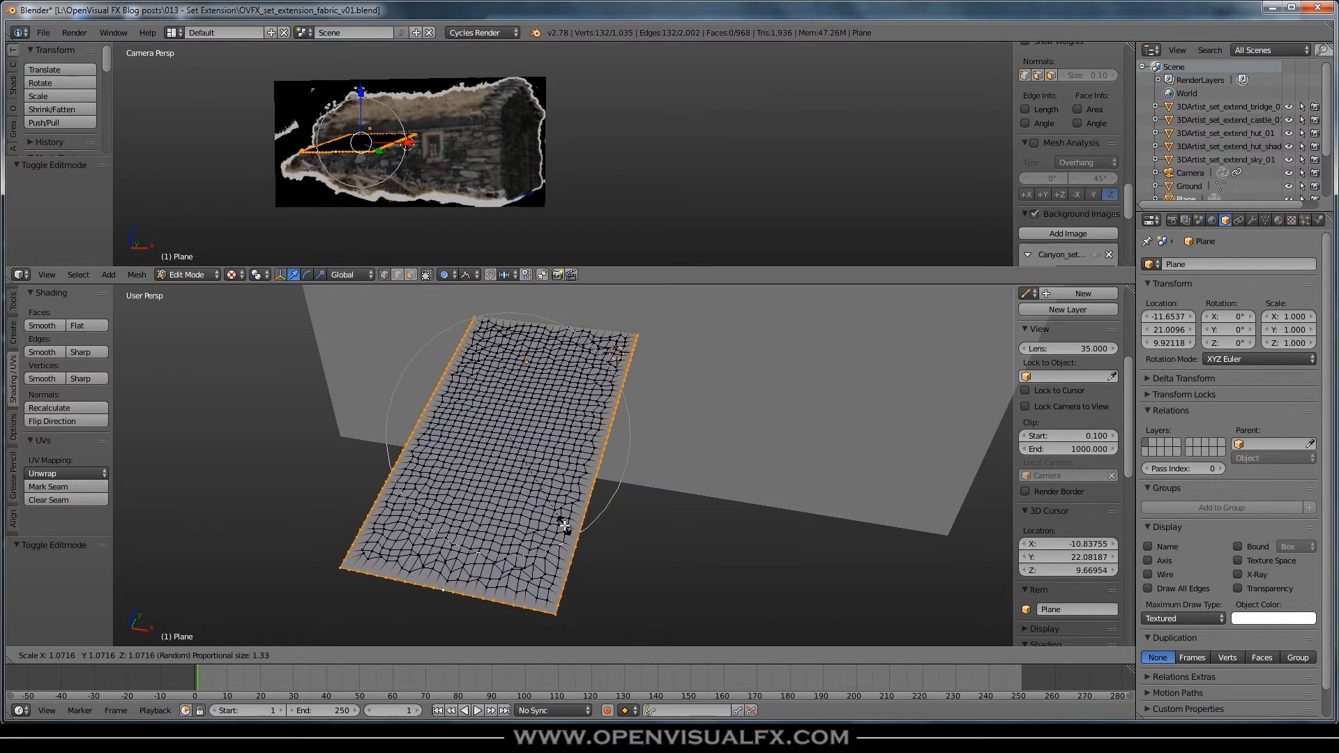
scroll(565, 526, "down", 1)
scroll(565, 524, "up", 1)
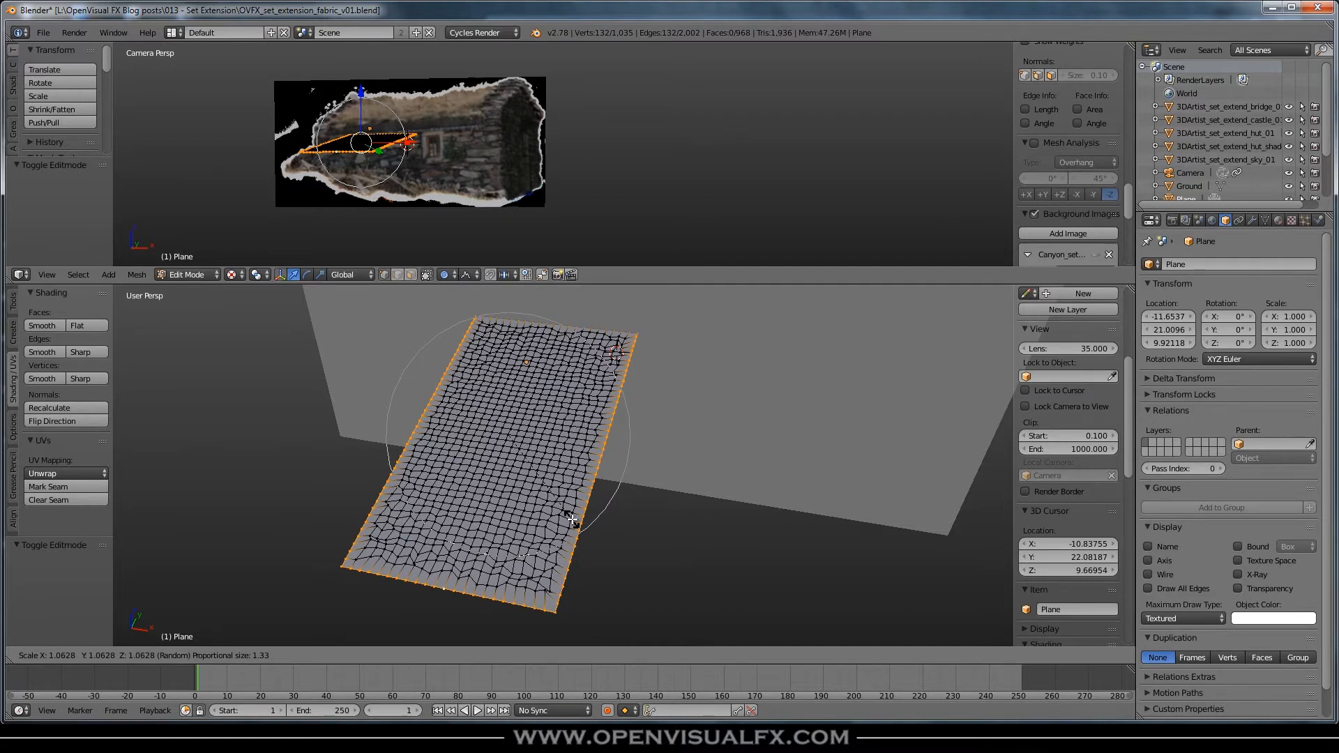
scroll(572, 519, "up", 2)
scroll(572, 519, "down", 4)
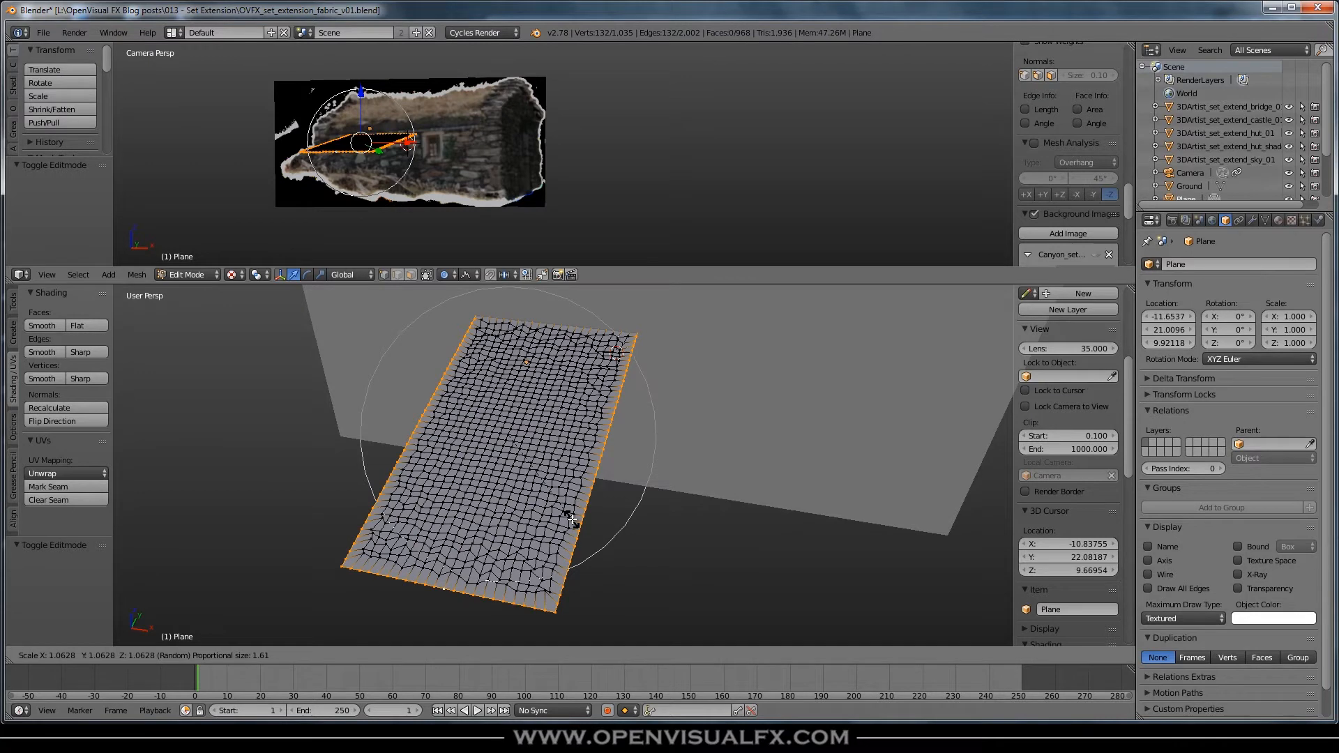
scroll(572, 520, "down", 2)
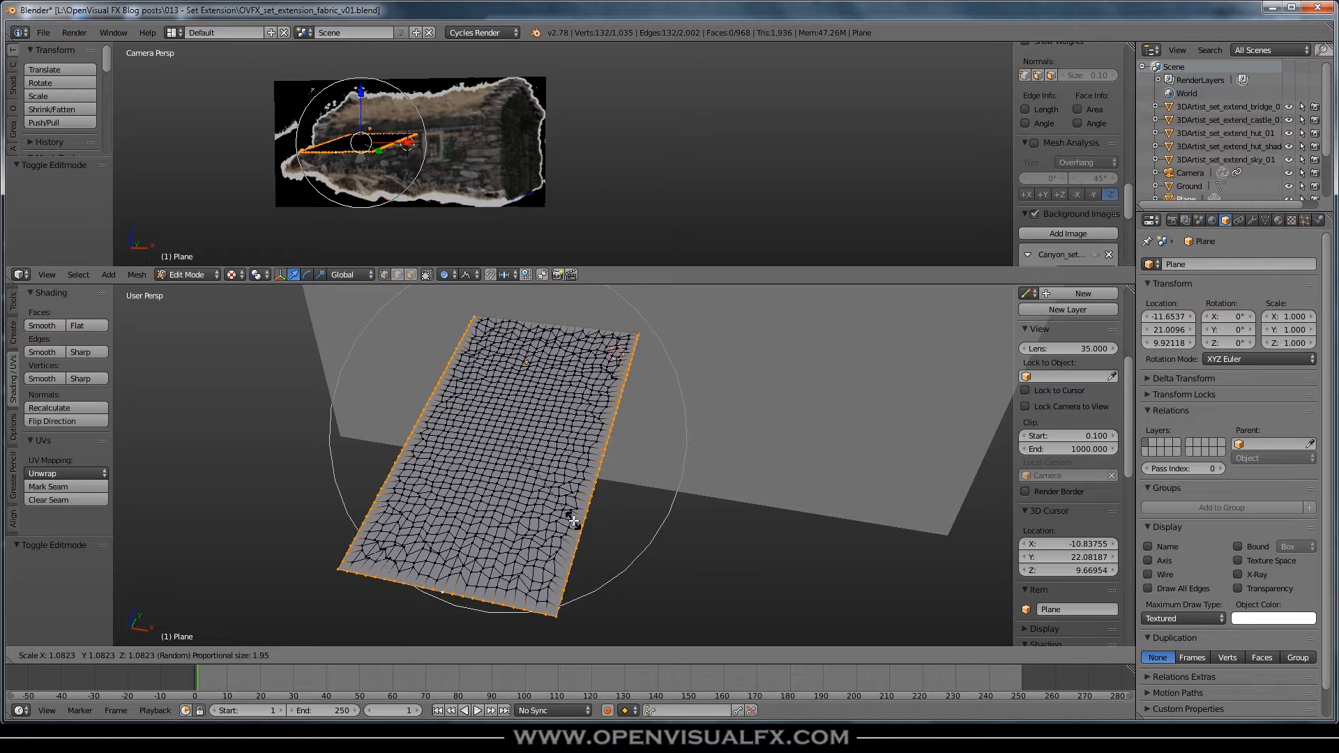
left_click(573, 523)
mouse_move(466, 591)
middle_mouse_down()
mouse_move(496, 625)
mouse_move(458, 605)
mouse_move(454, 585)
middle_mouse_up()
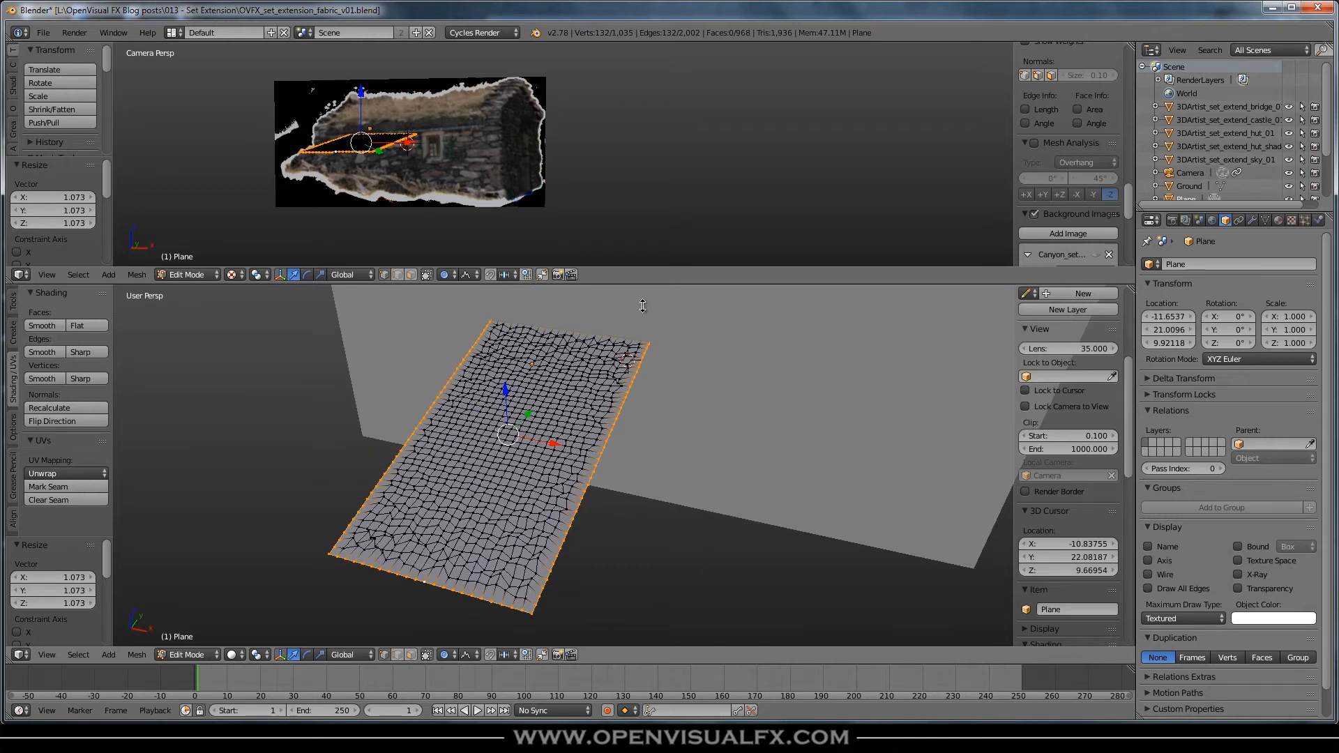
Delete the selected border vertices to leave ragged fabric edges, and check the shape in Object Mode
key("x")
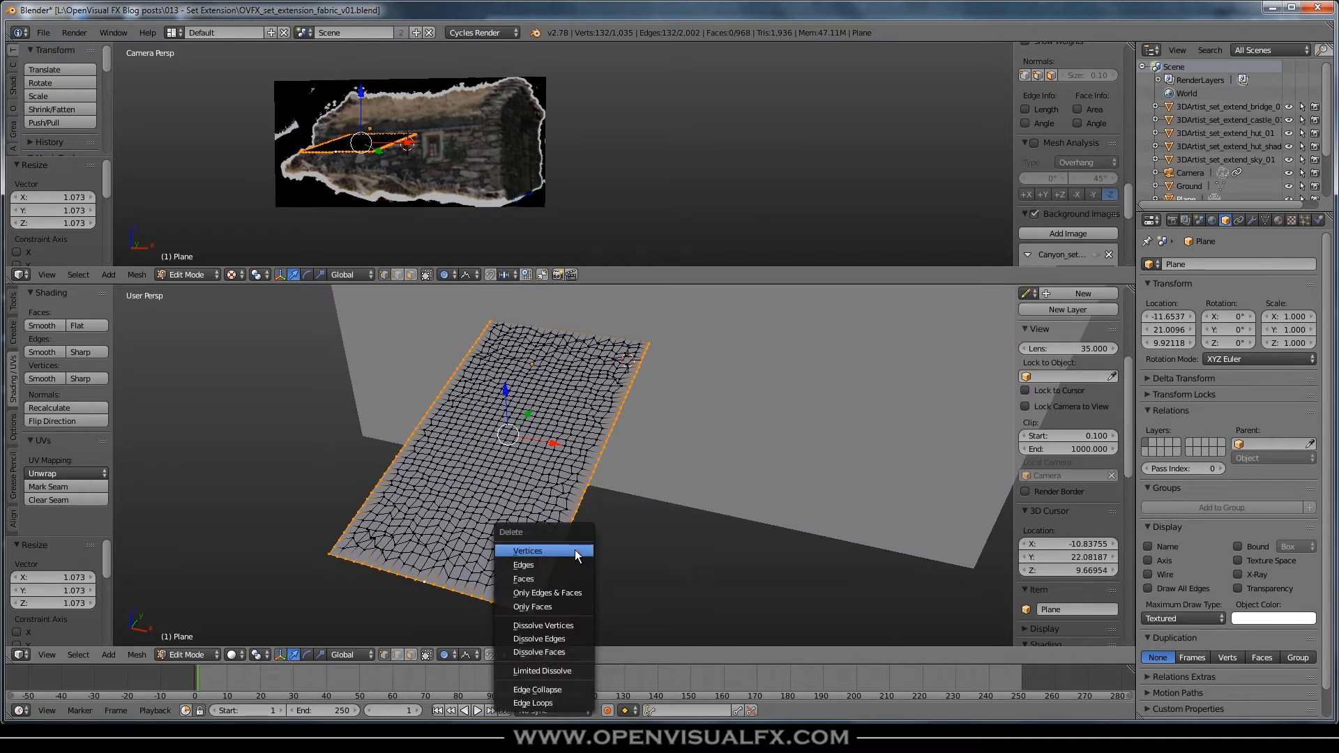
left_click(538, 550)
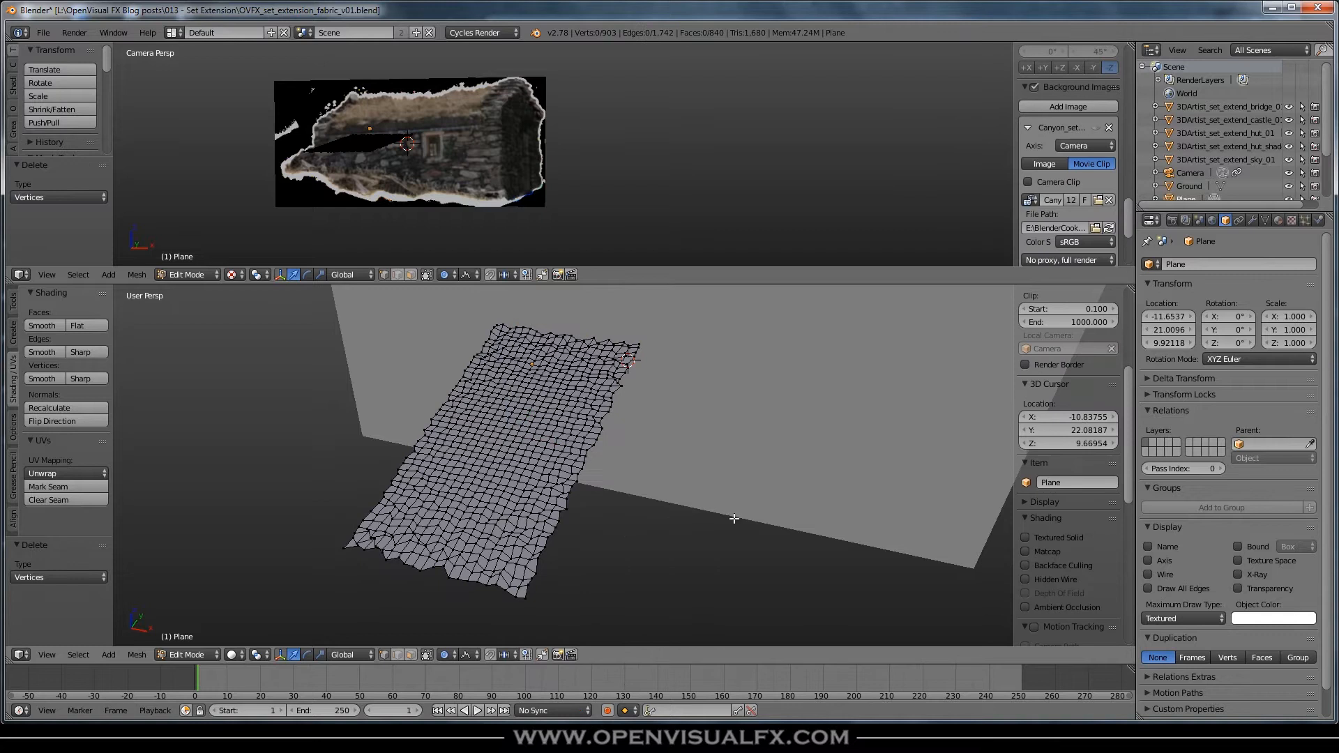
key("Tab")
middle_click_drag(537, 560, 488, 564)
key("Tab")
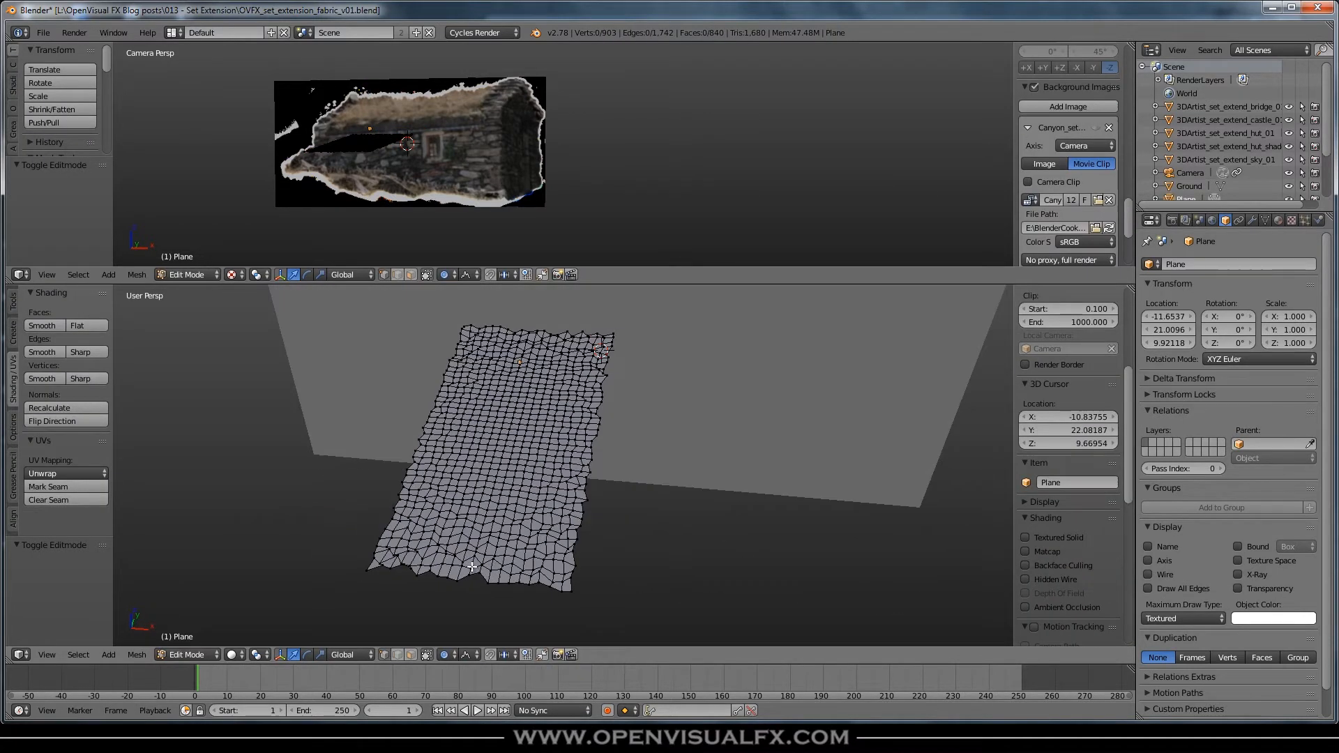
Select the whole fabric mesh except the outermost border vertices along all four ragged sides
scroll(391, 562, "up", 5)
middle_click_drag(344, 532, 354, 561)
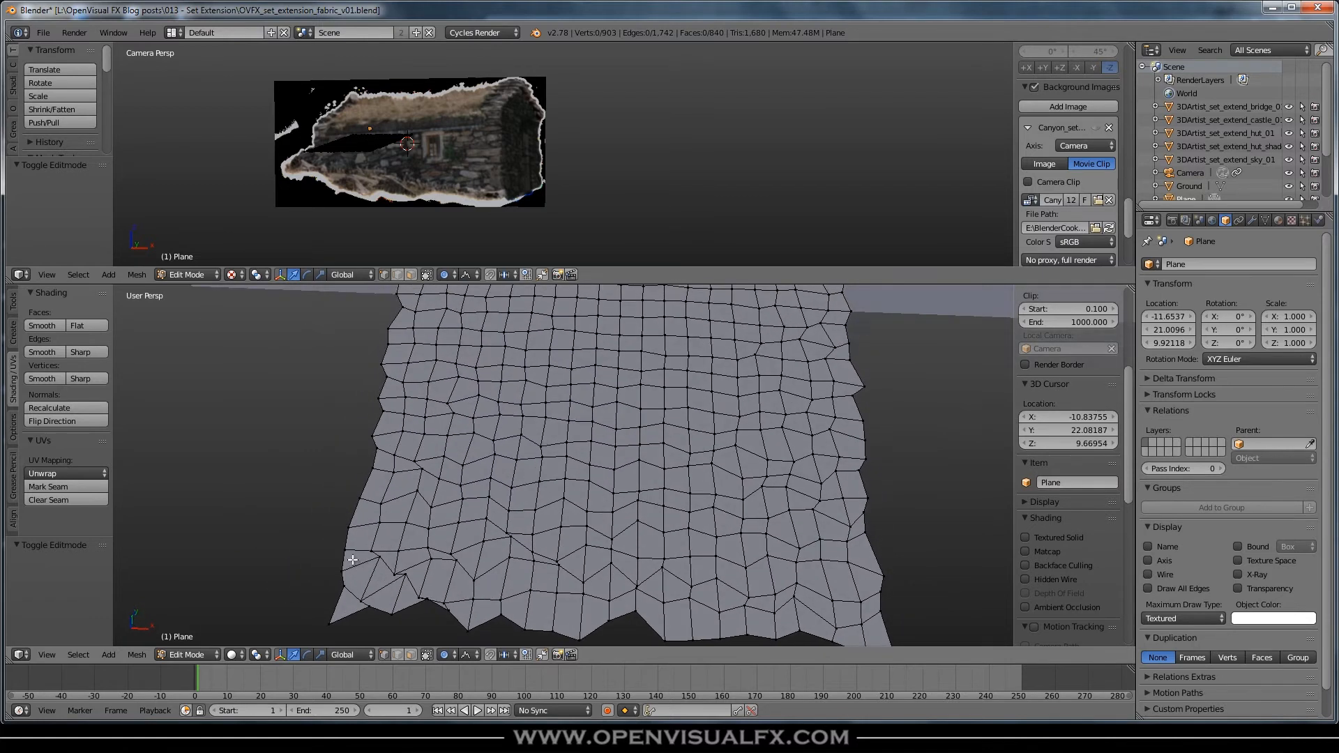
middle_click_drag(553, 512, 563, 489)
scroll(563, 489, "down", 7)
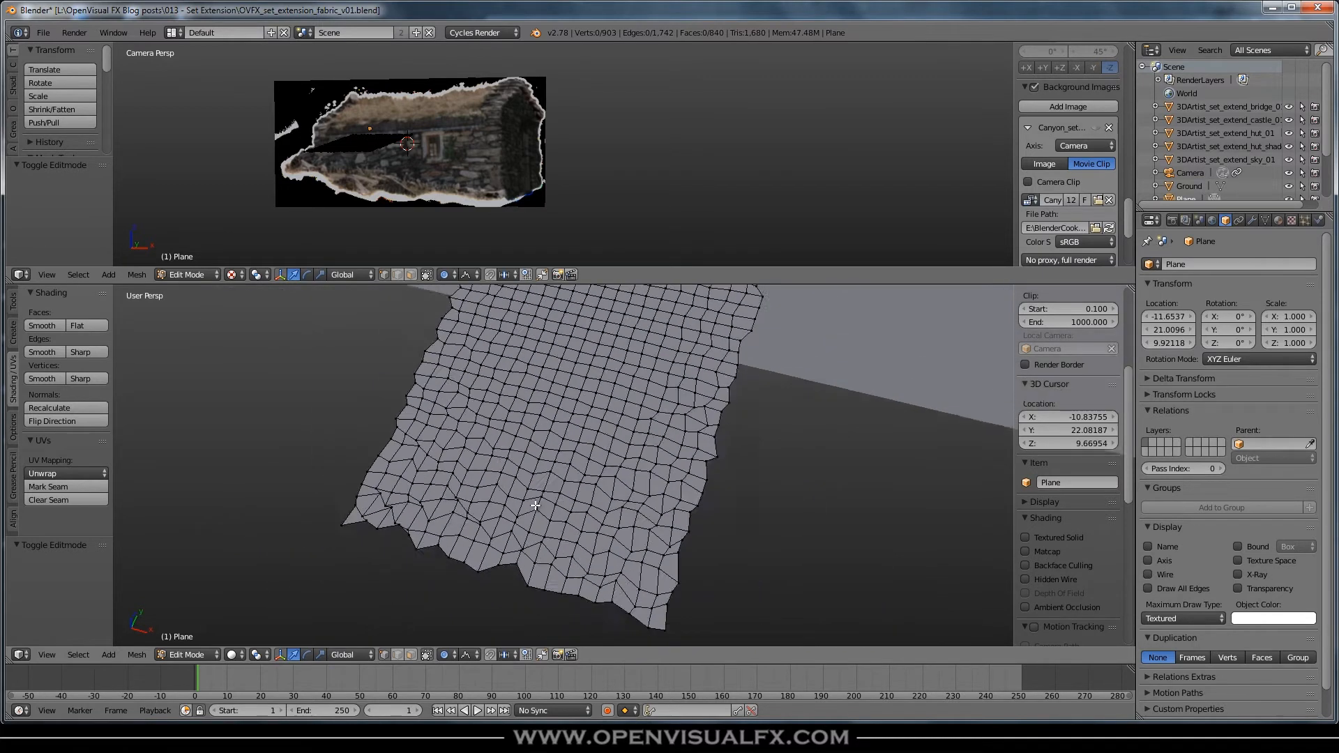
key("a")
key("a")
key("a")
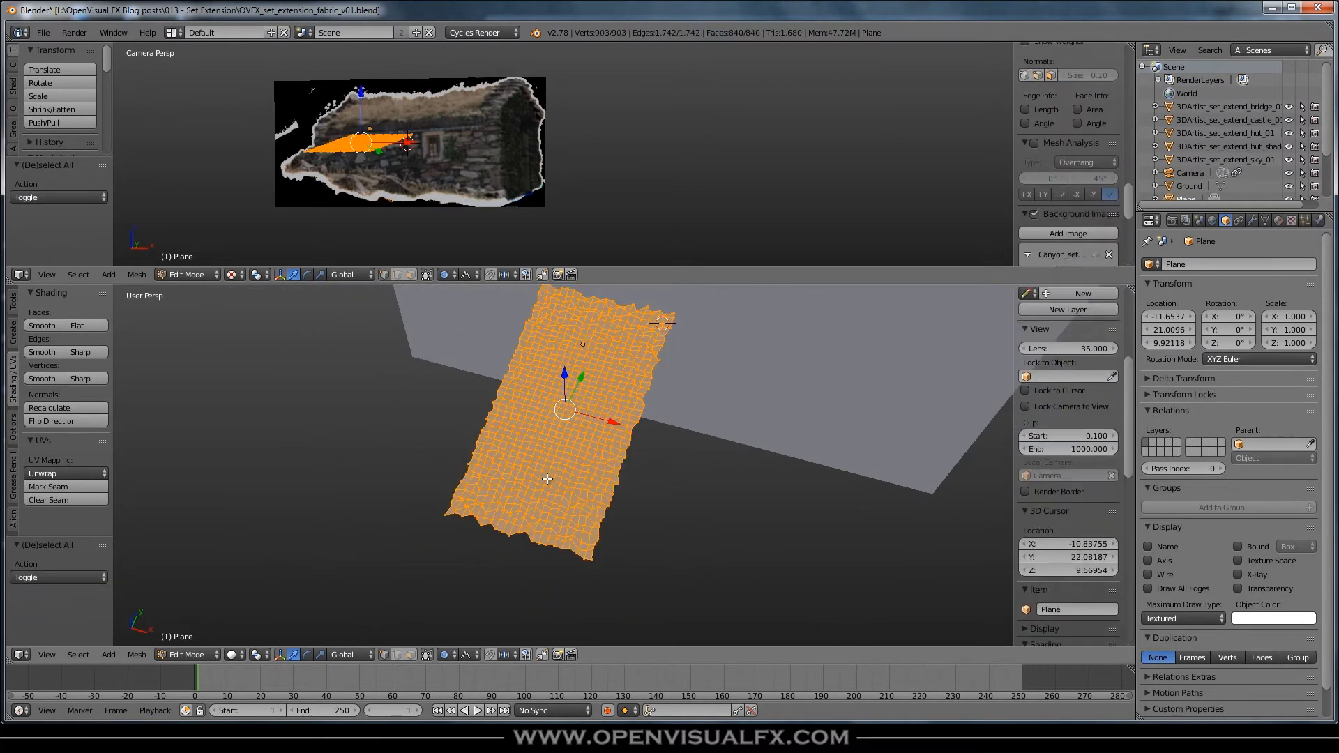
scroll(549, 546, "up", 3)
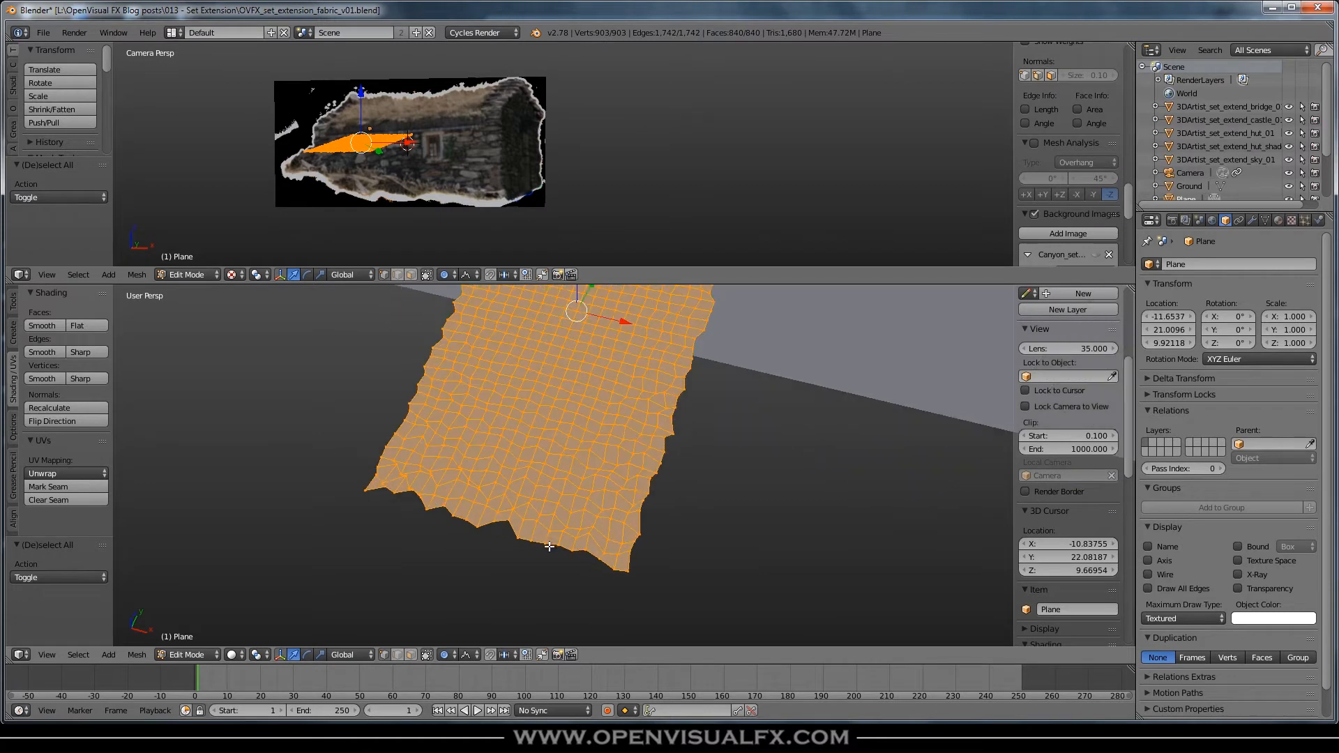
right_click(641, 523, "alt+shift")
right_click(567, 552, "alt+shift")
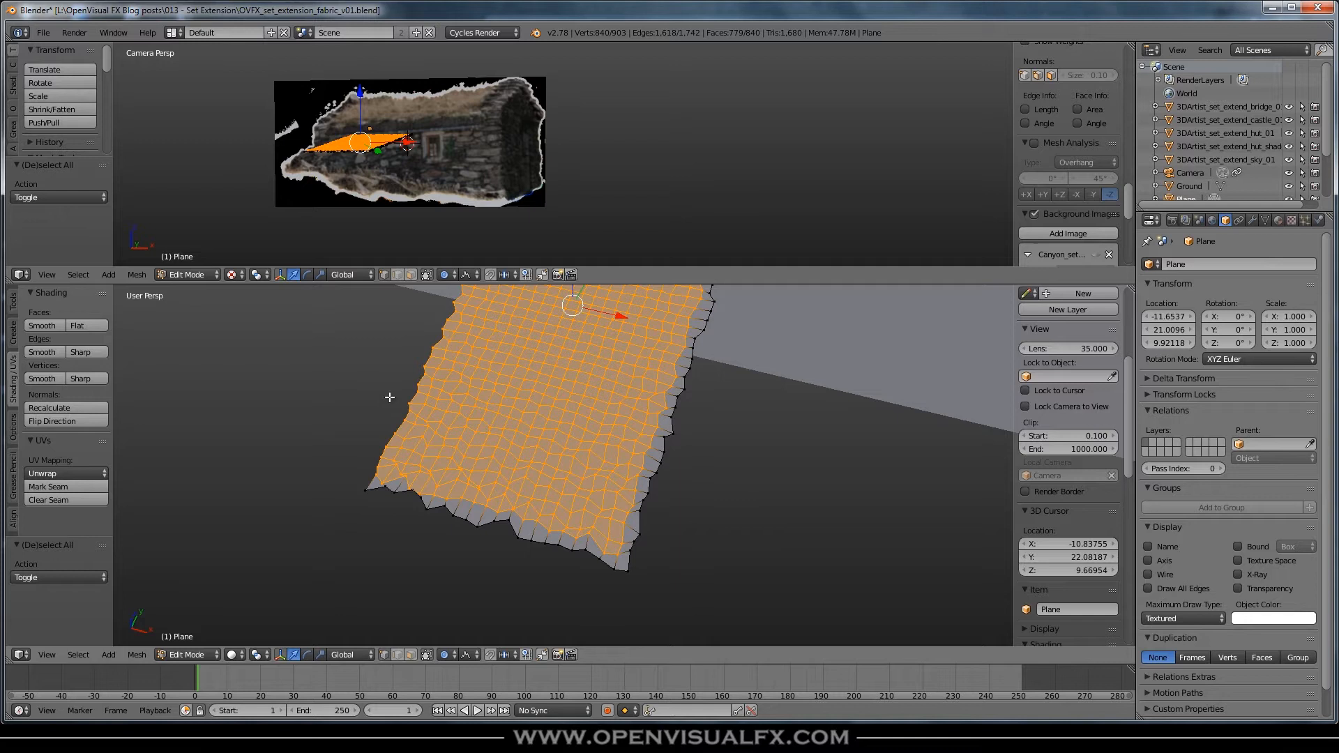
right_click(421, 397, "alt+shift")
middle_click_drag(579, 364, 559, 590, "shift")
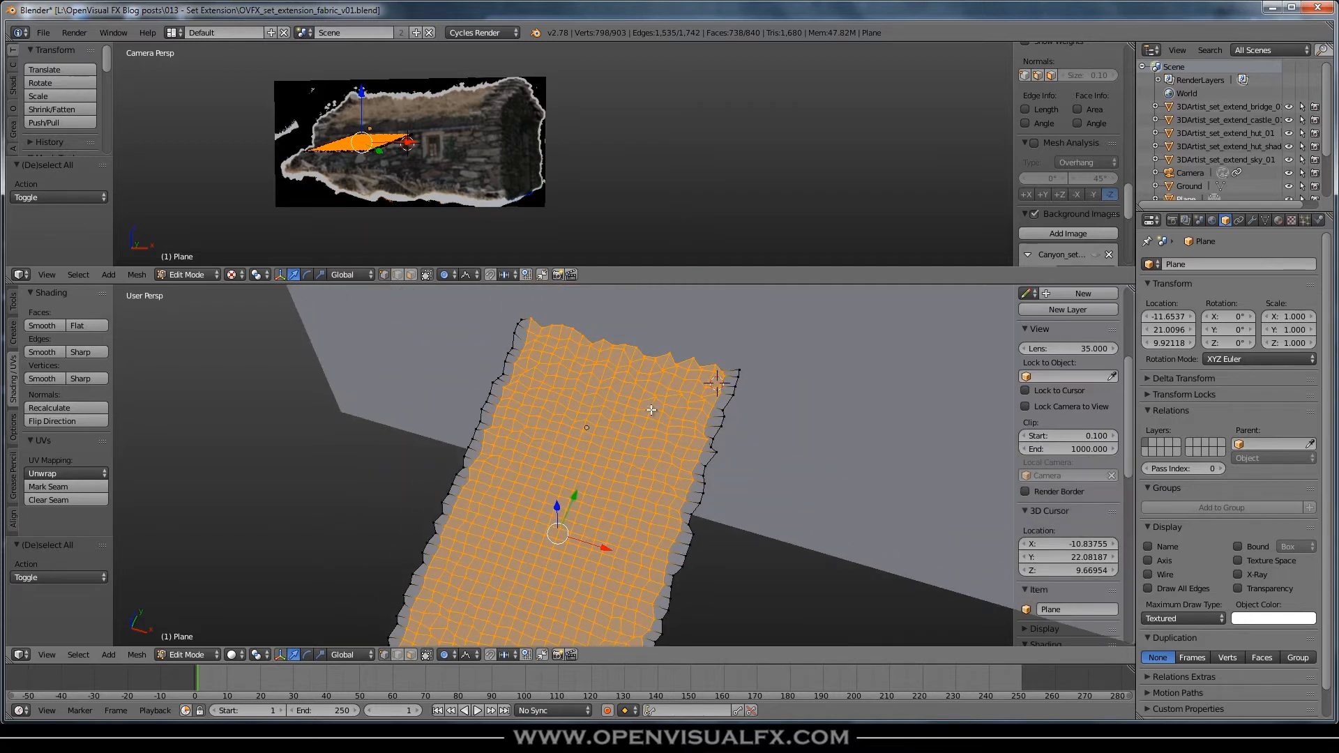
right_click(633, 343, "alt+shift")
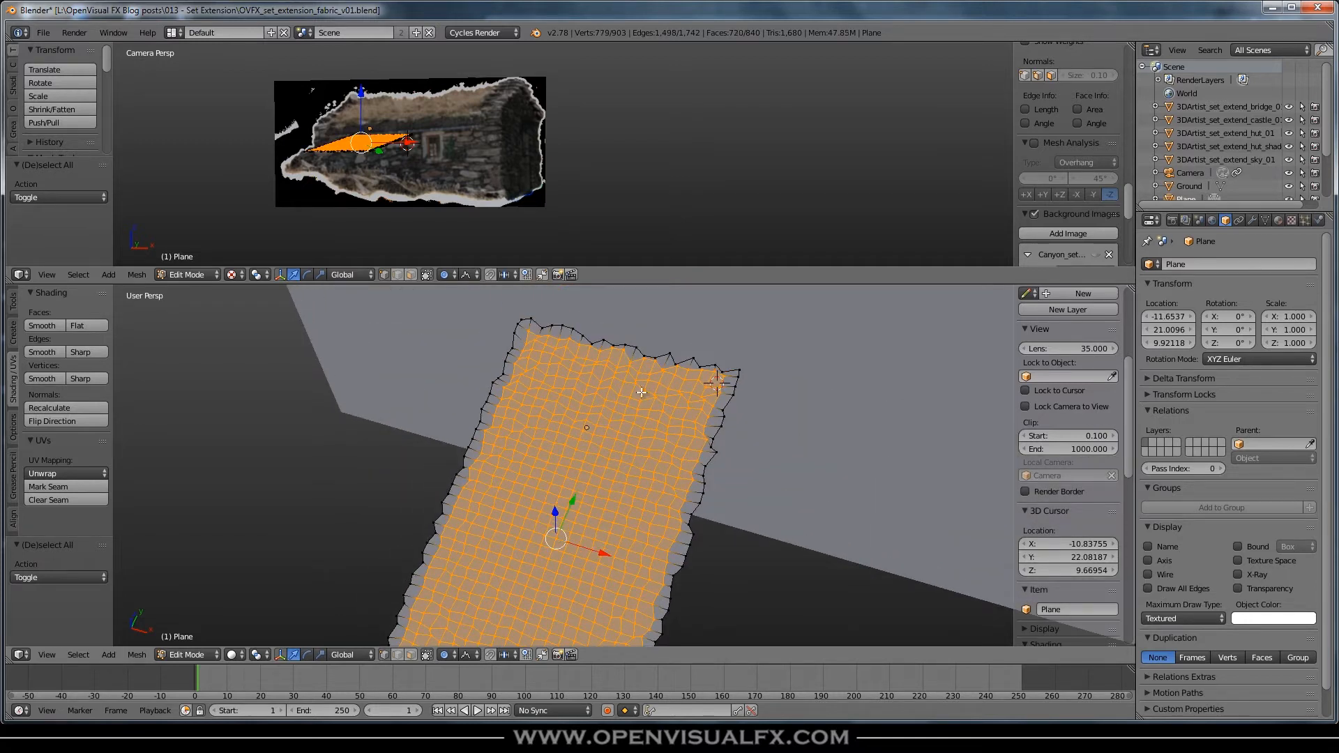
Apply Smooth Vertex with a smoothing of 0.480 to the selected inner vertices and check the edges in Object Mode
middle_click_drag(604, 579, 598, 453, "shift")
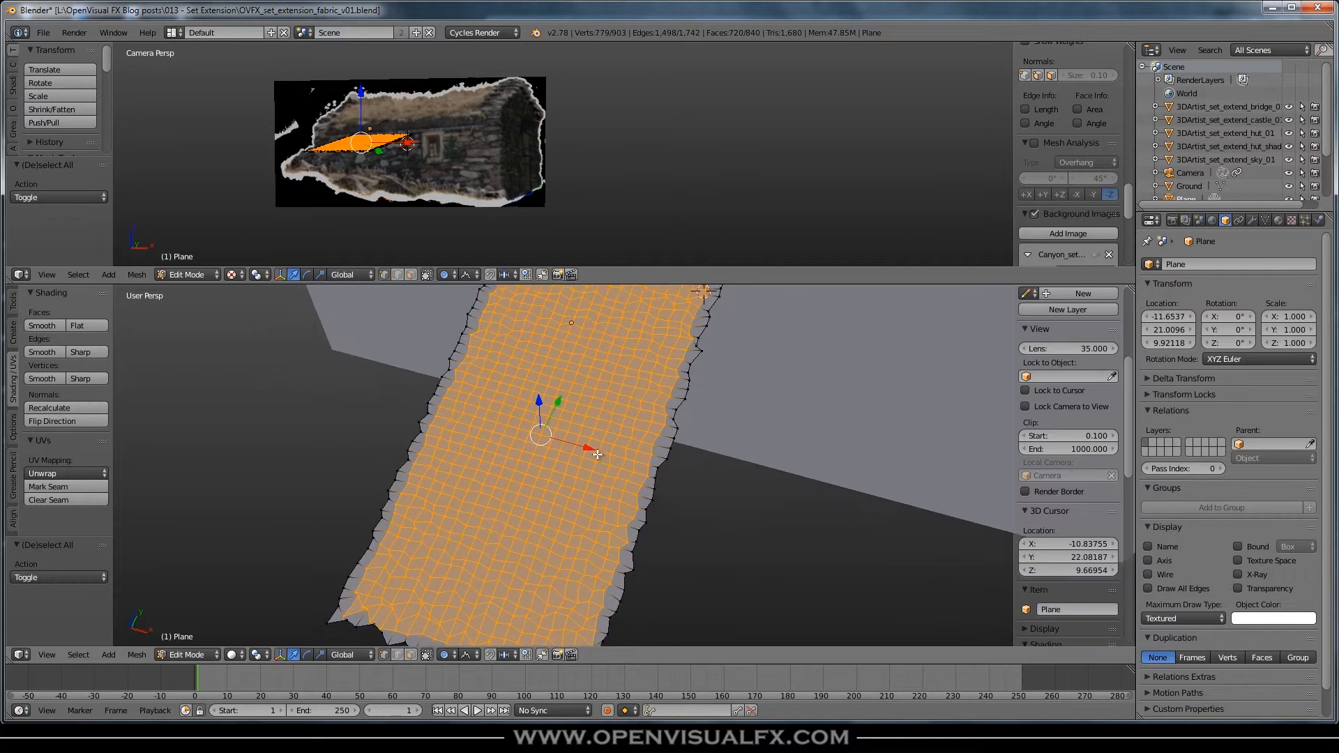
scroll(598, 454, "down", 1)
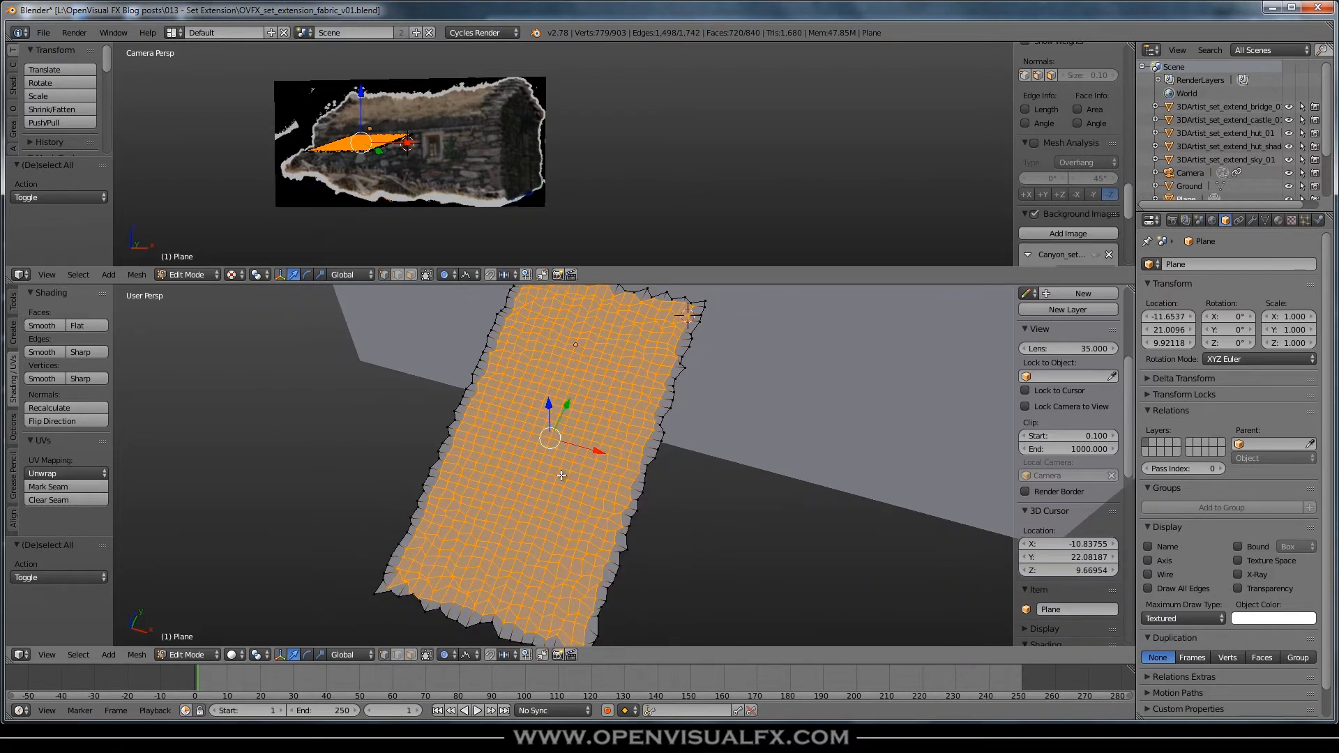
key("space")
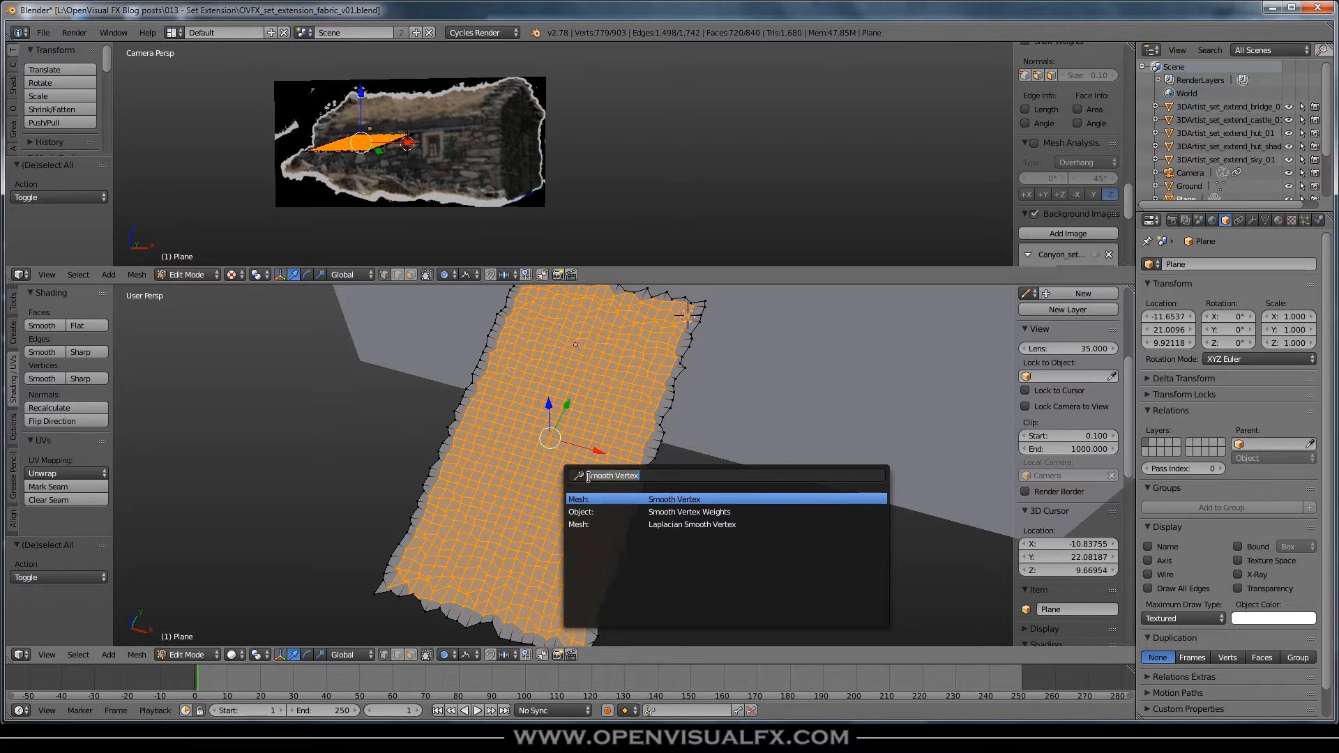
left_click(672, 498)
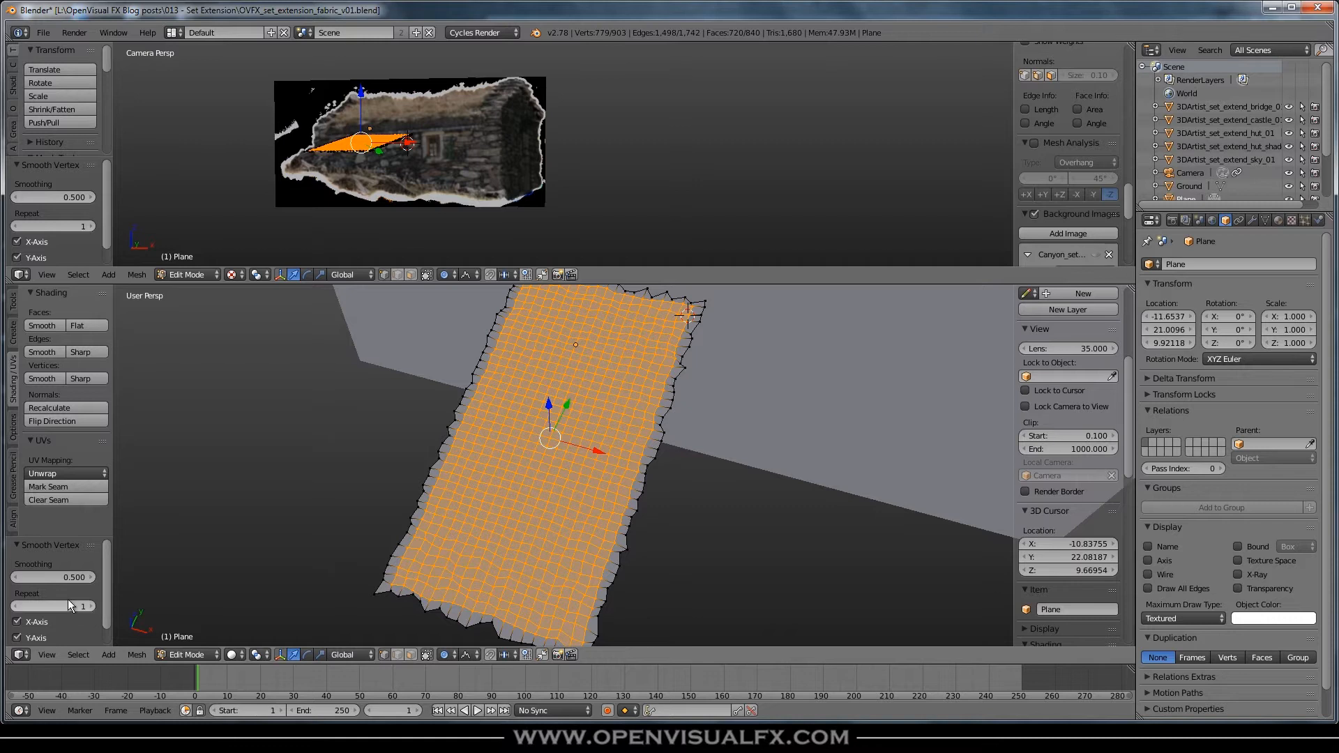
mouse_move(57, 578)
left_mouse_down()
mouse_move(25, 585)
mouse_move(48, 583)
left_mouse_up()
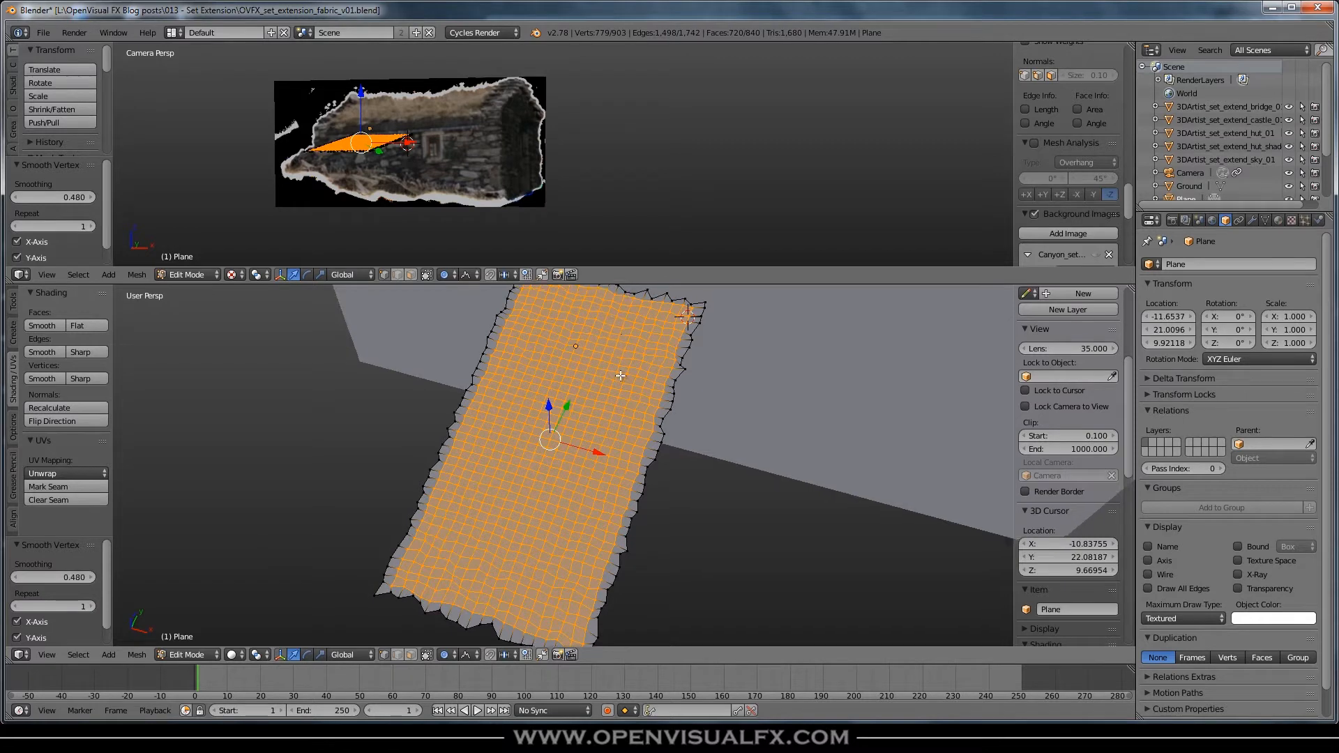
middle_click_drag(621, 339, 619, 420, "shift")
scroll(532, 373, "up", 2)
middle_click_drag(737, 438, 729, 408)
scroll(684, 500, "down", 2)
middle_click_drag(657, 584, 589, 484, "shift")
key("Tab")
key("Tab")
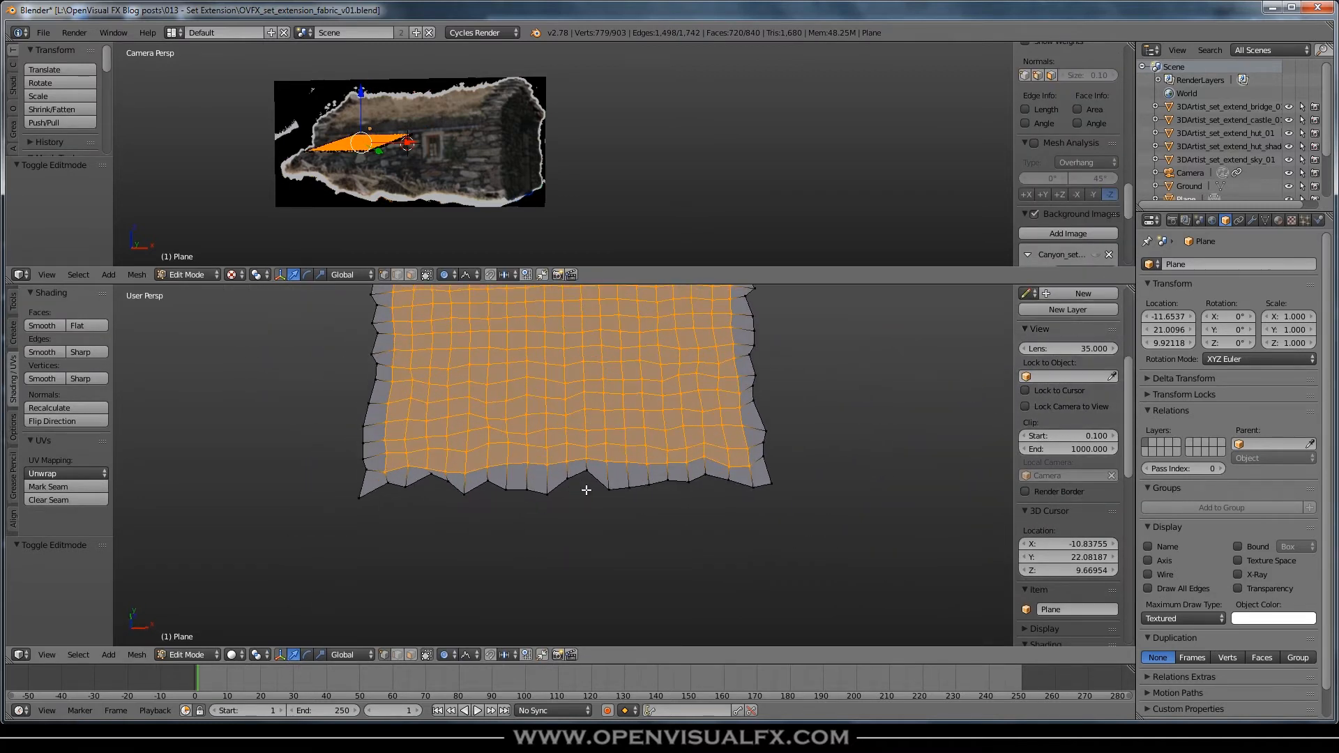
Switch the lower 3D view to top orthographic and select a vertex on the fabric's front edge, right of centre
key("KP_7")
key("KP_5")
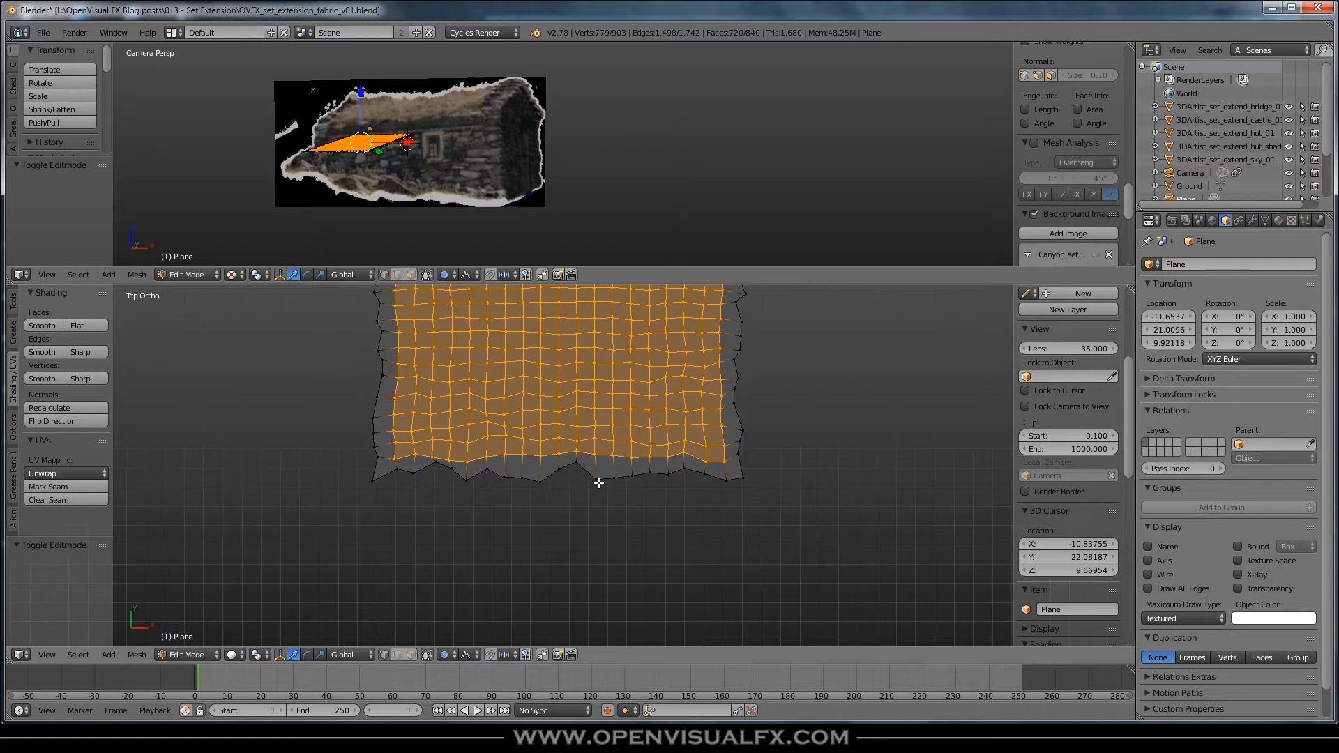
scroll(609, 484, "up", 3)
middle_click_drag(609, 484, 658, 526, "shift")
right_click(719, 507)
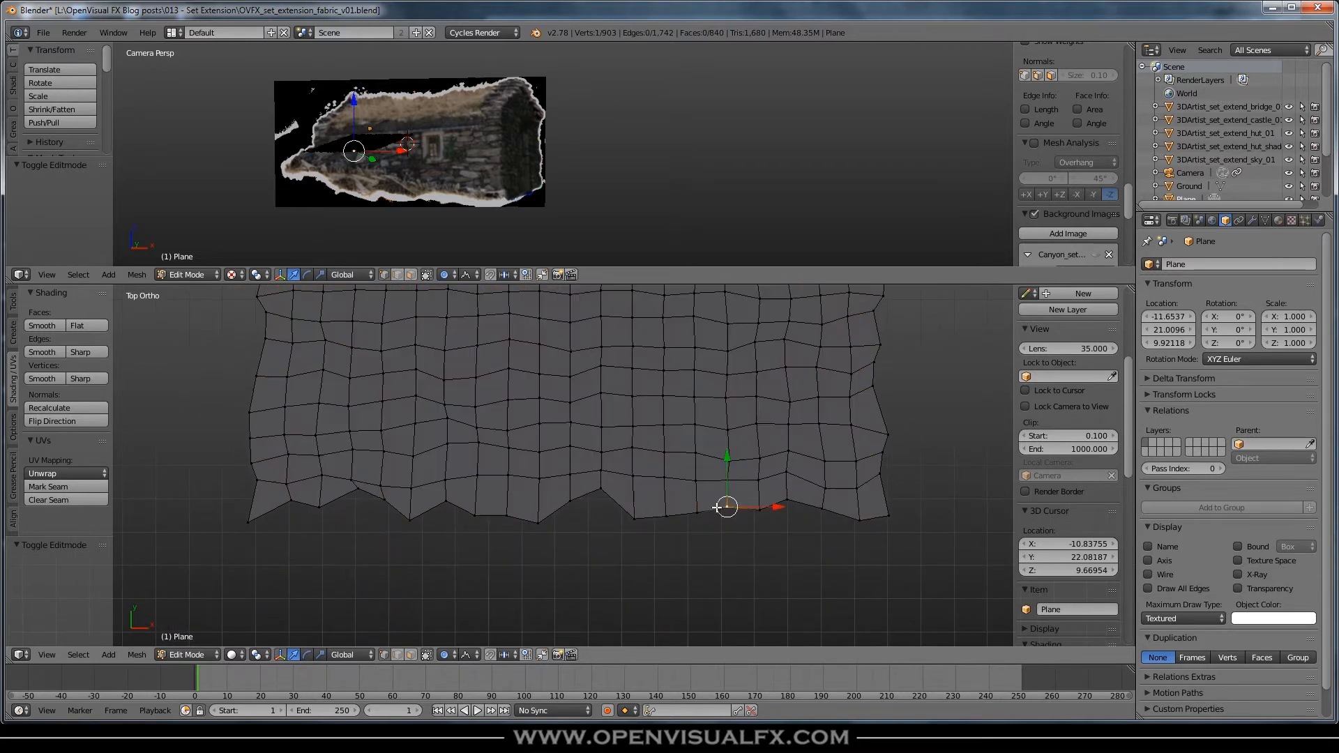
right_click(697, 511)
key("g")
key("y")
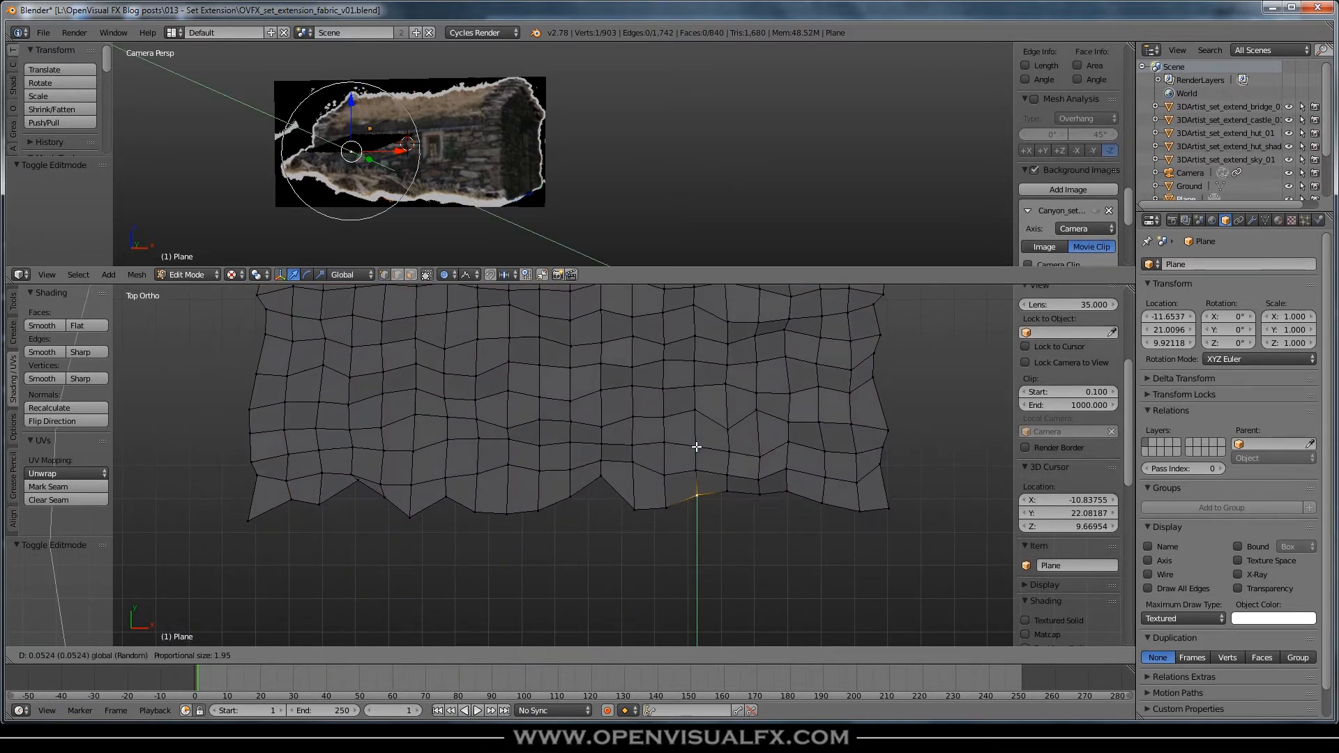
left_click(696, 446)
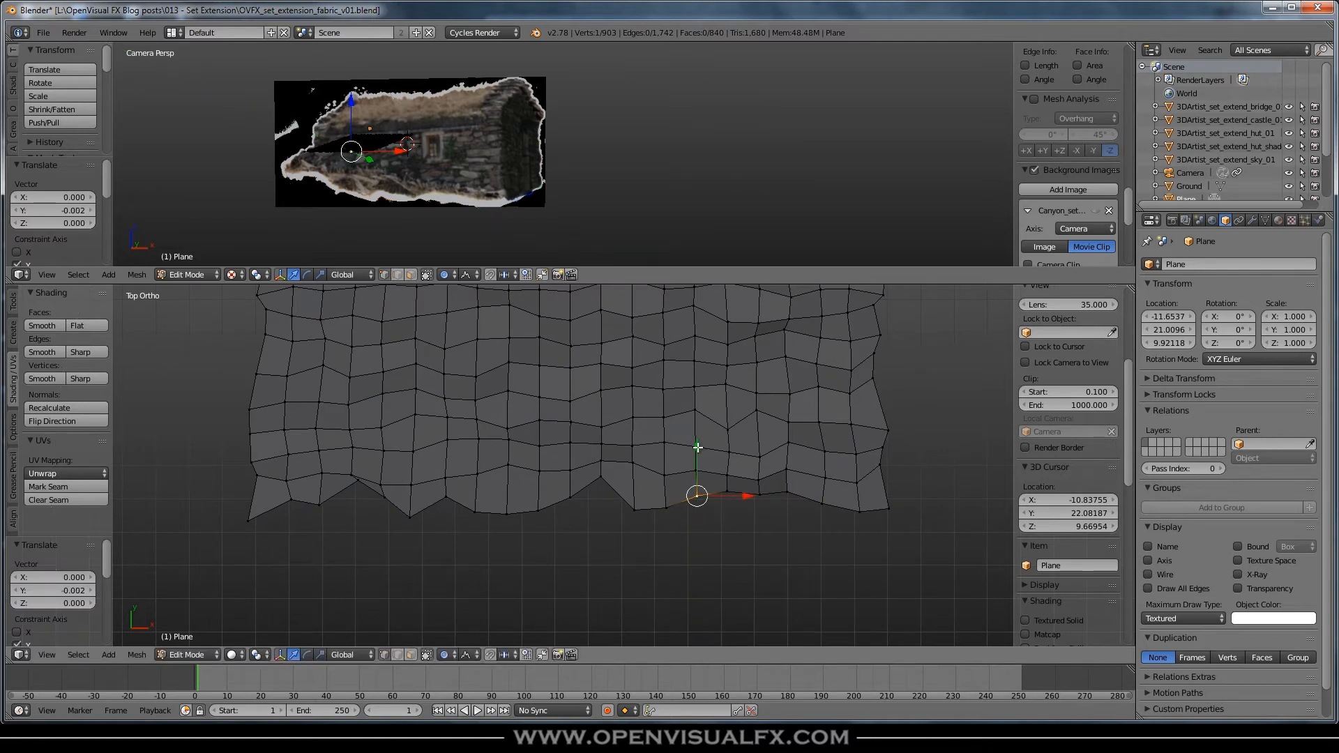
key("ctrl+z")
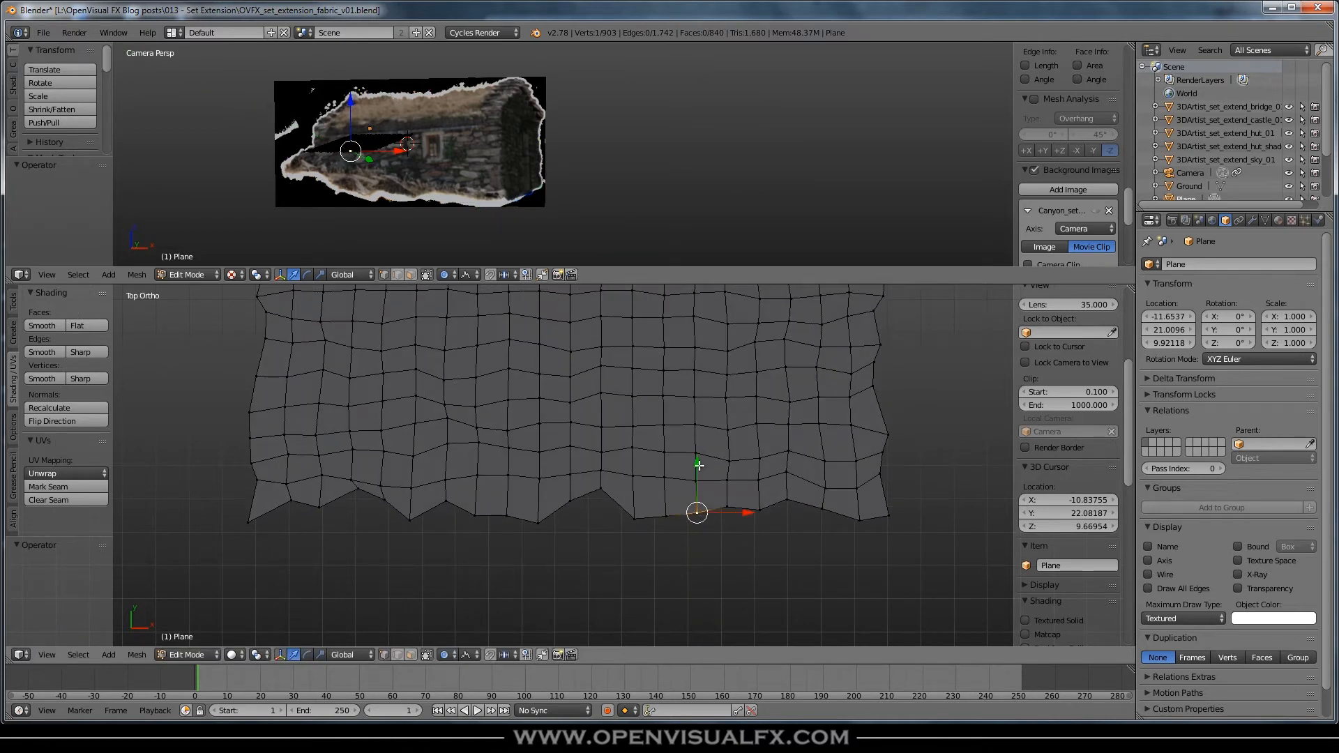
Move the selected edge vertex 0.084 along Y with a proportional size of about 0.42, and deepen the notch with a further 0.069 Y move
key("g")
key("y")
scroll(698, 460, "up", 8)
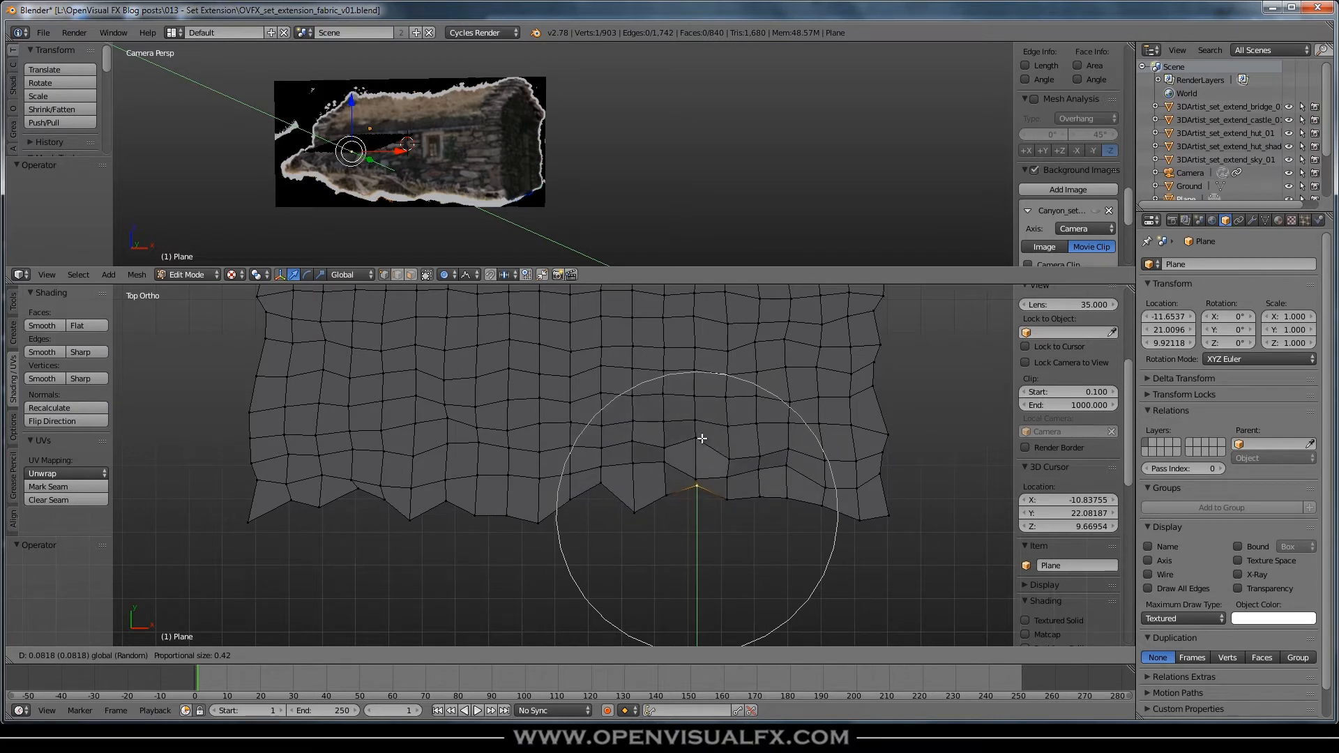
left_click(702, 437)
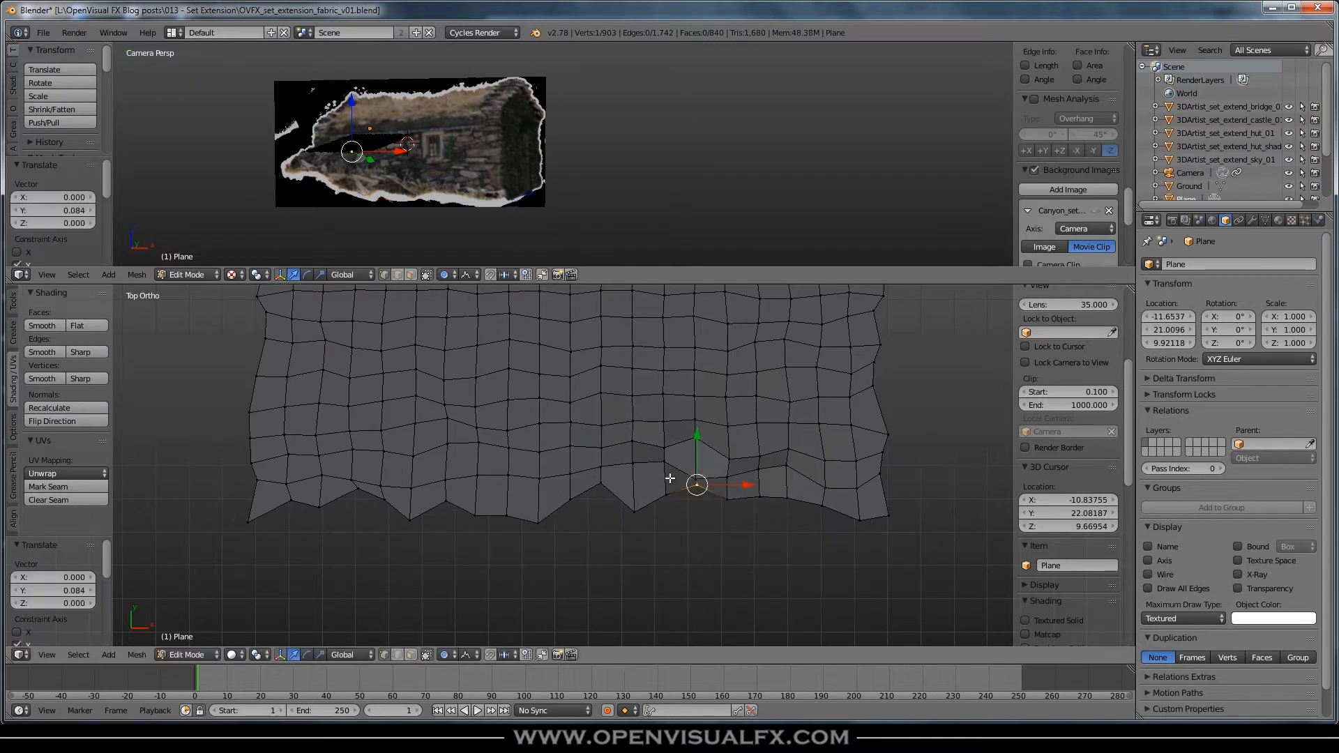
key("g")
key("y")
left_click(699, 408)
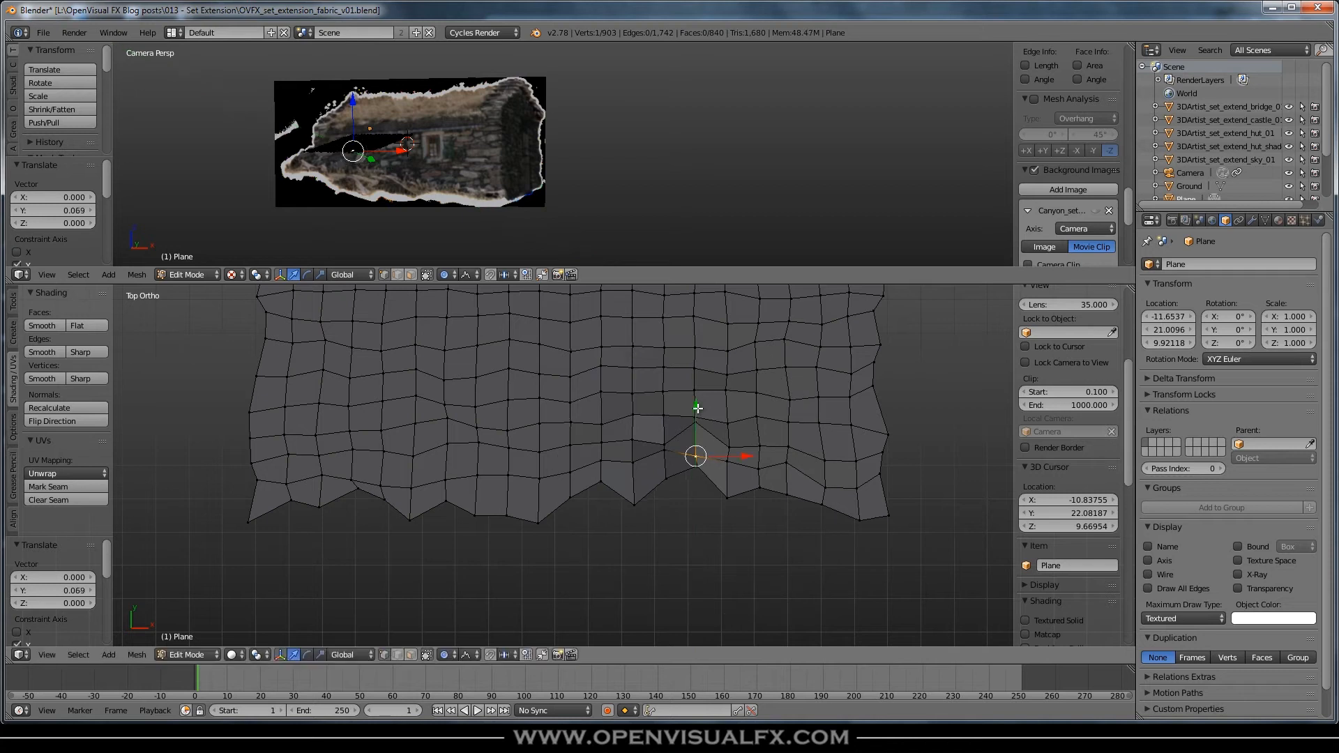
Move two front-edge vertices near the right corner by -0.080 and 0.040 along Y, reducing the proportional size
right_click(786, 493)
key("g")
key("y")
left_click(795, 475)
right_click(825, 508)
key("g")
key("y")
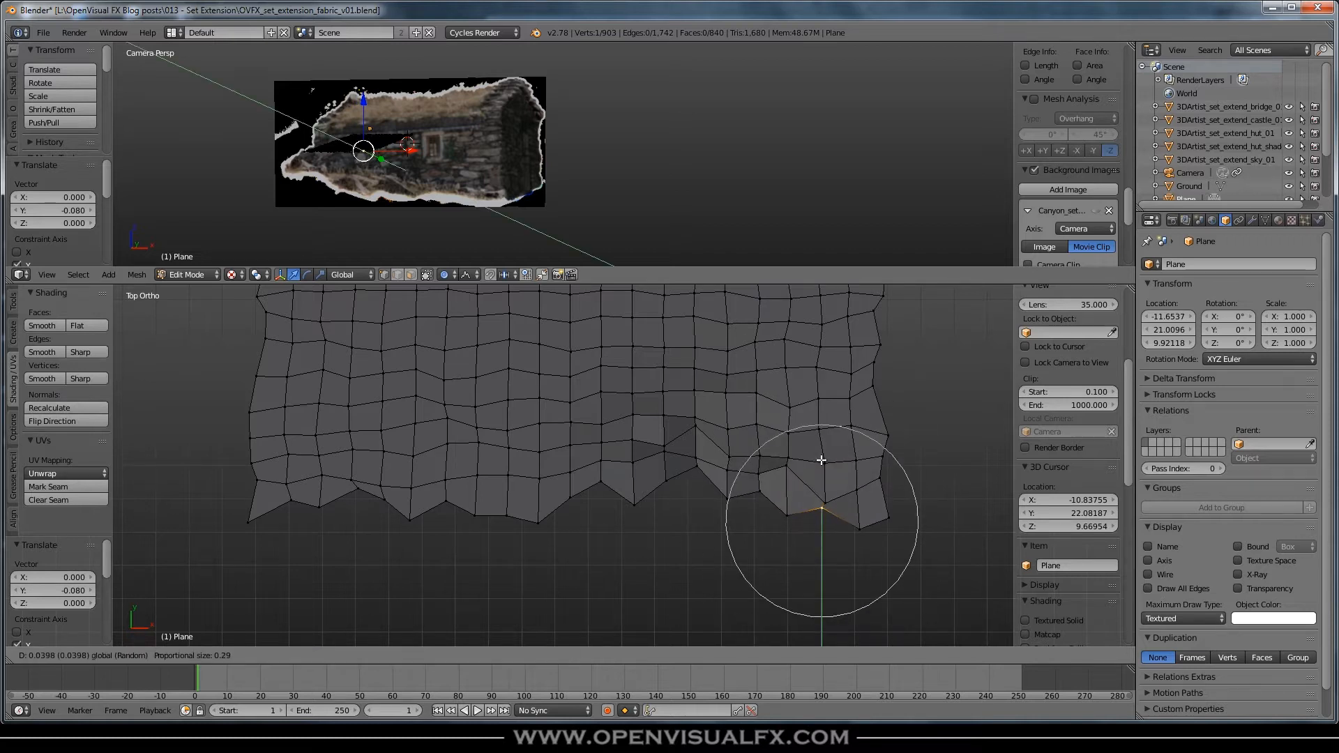
scroll(820, 459, "up", 3)
left_click(822, 462)
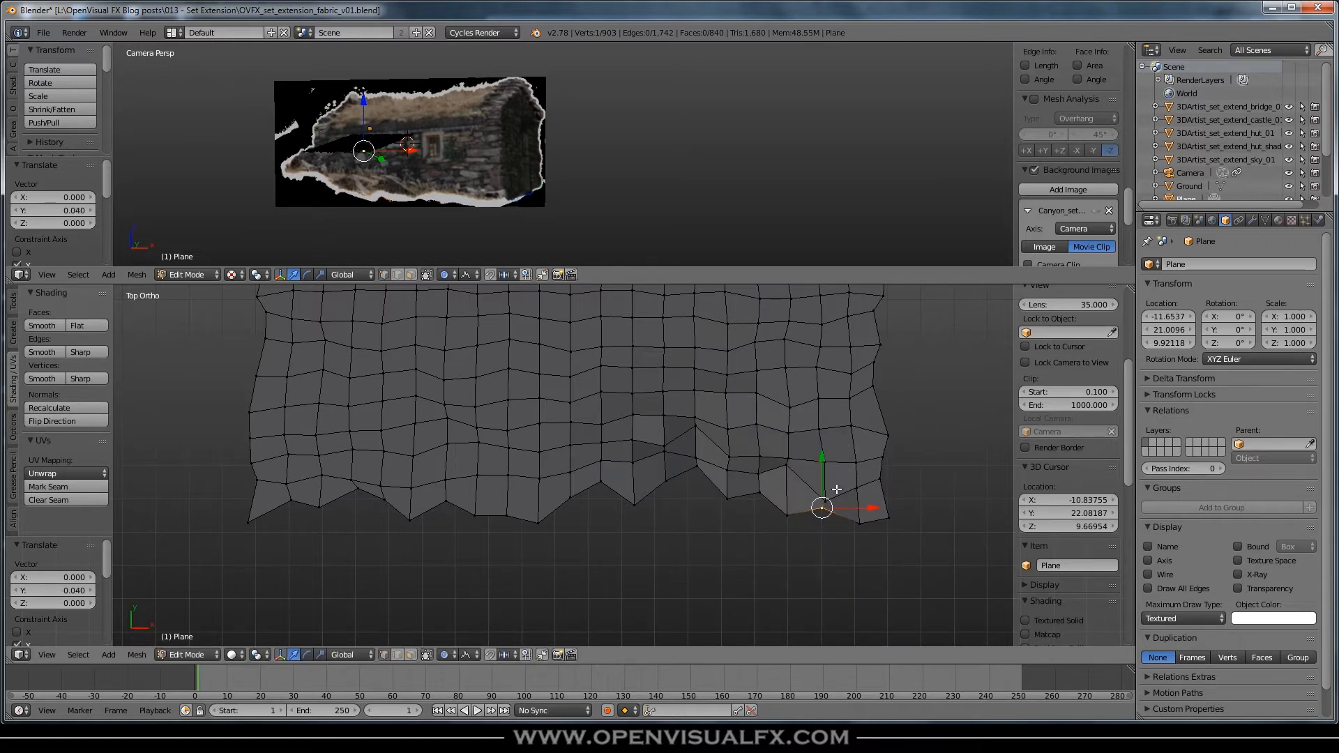
Move two vertices just inside the right part of the front edge by 0.061 and -0.050 along Y, and select the vertex above the notch
key("g")
key("y")
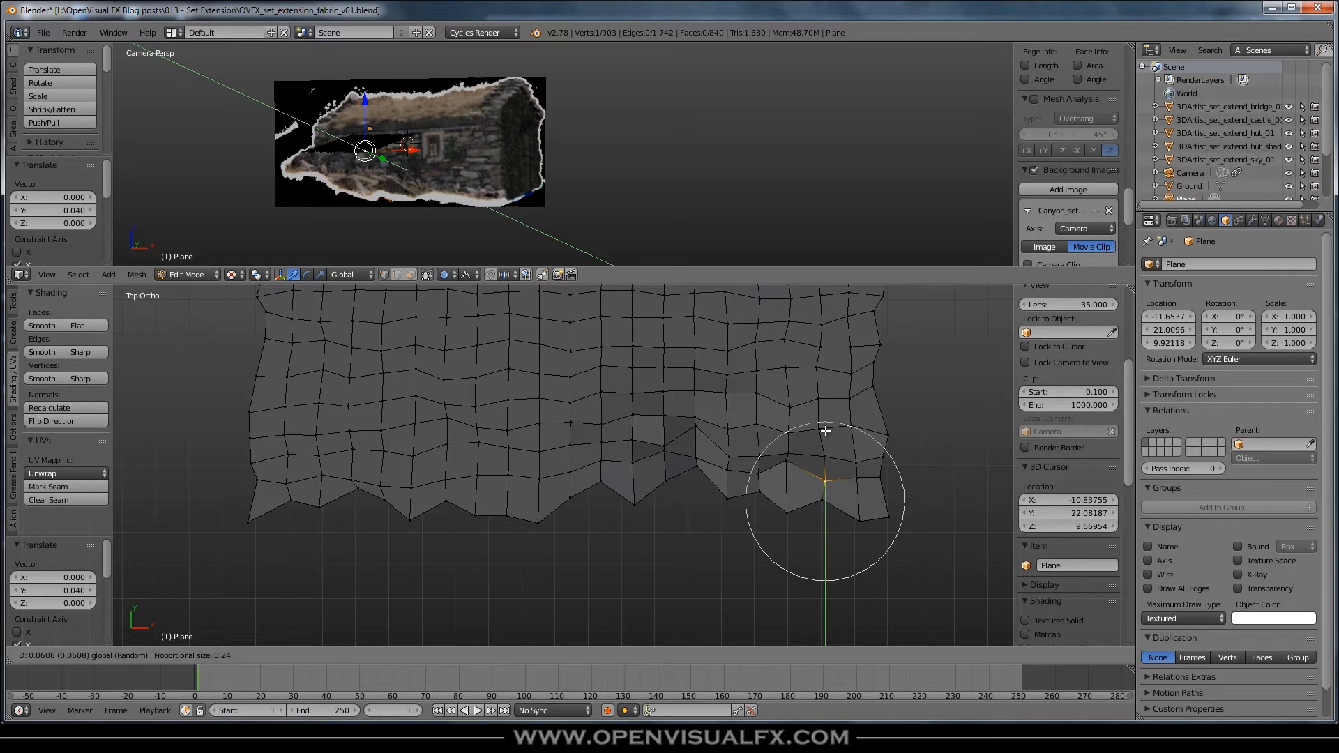
left_click(825, 431)
right_click(786, 460)
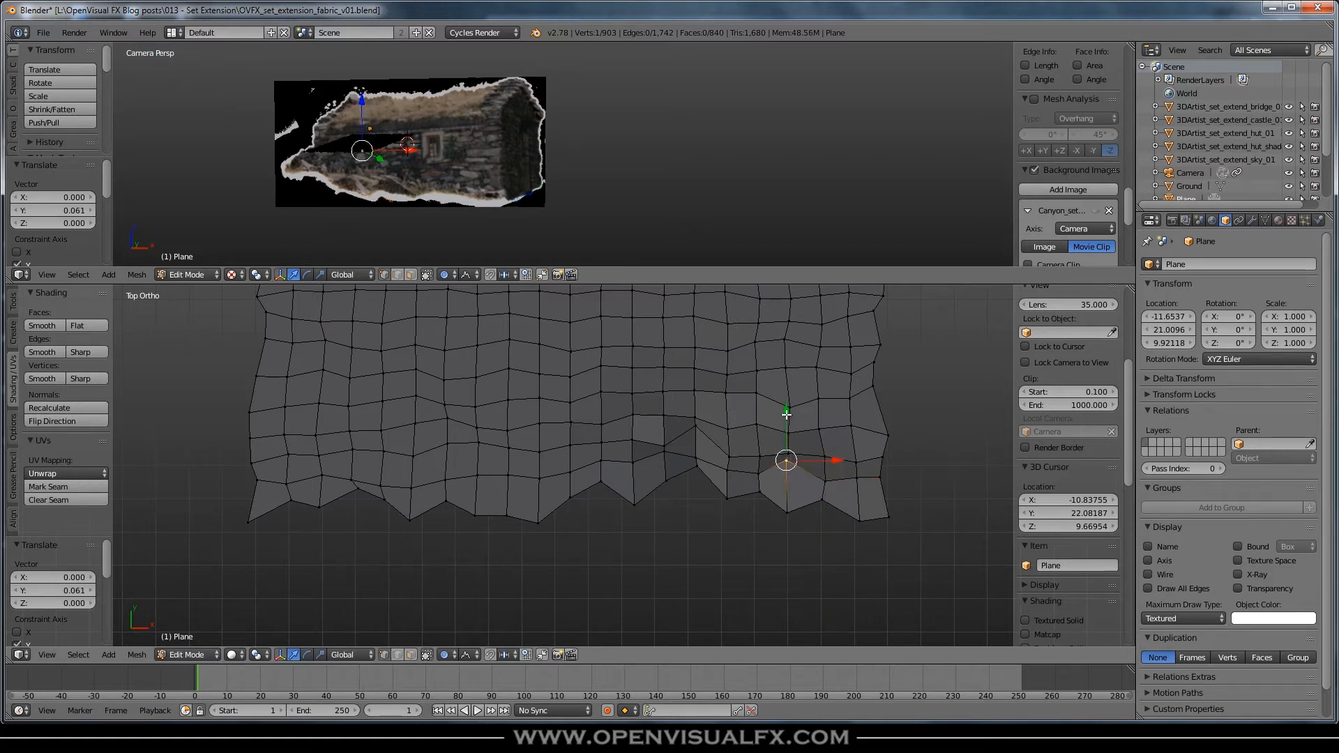
key("g")
key("y")
left_click(786, 432)
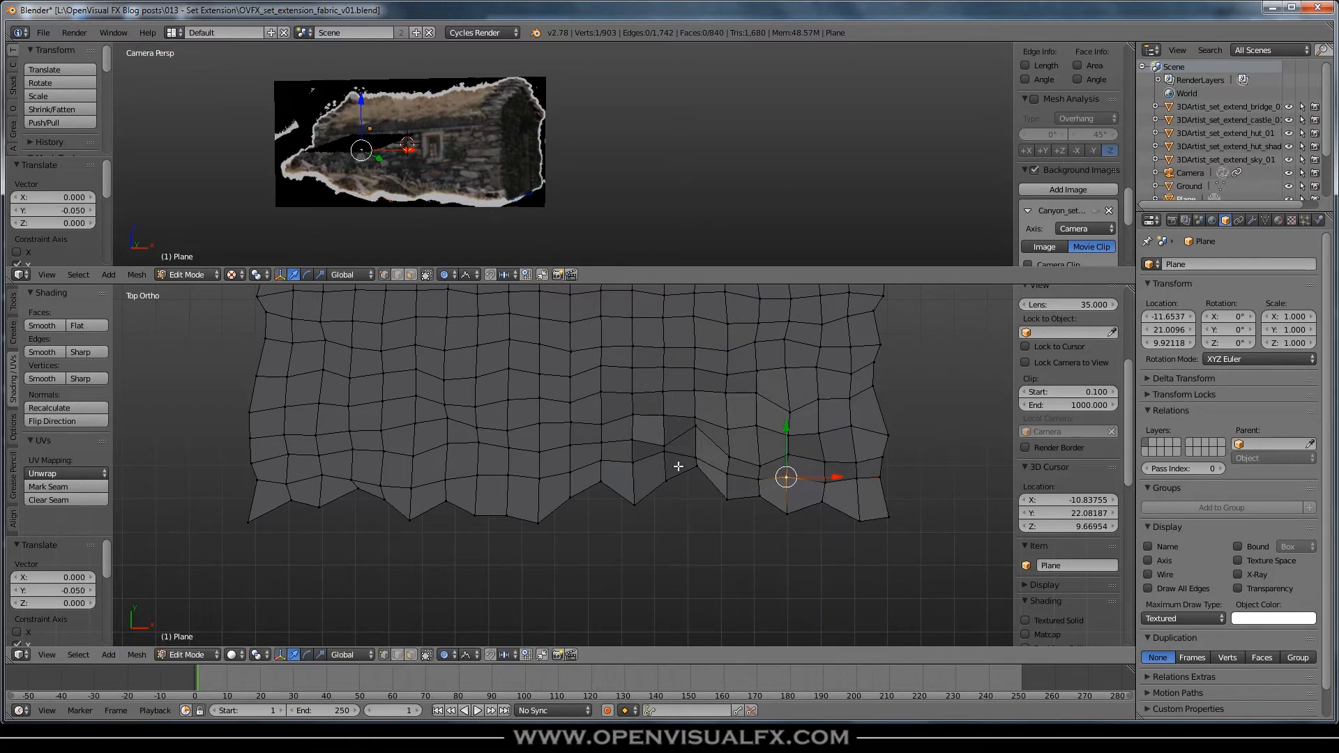
right_click(695, 452)
key("g")
key("y")
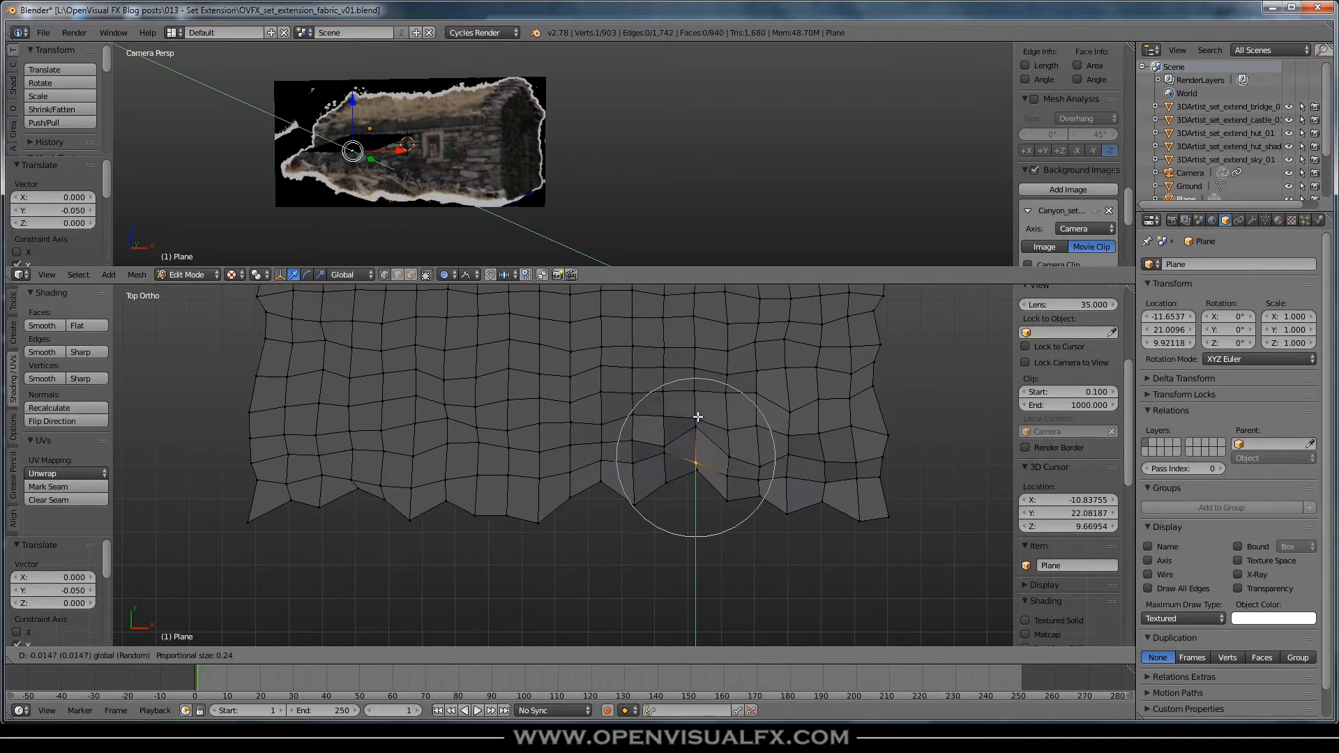
left_click(695, 411)
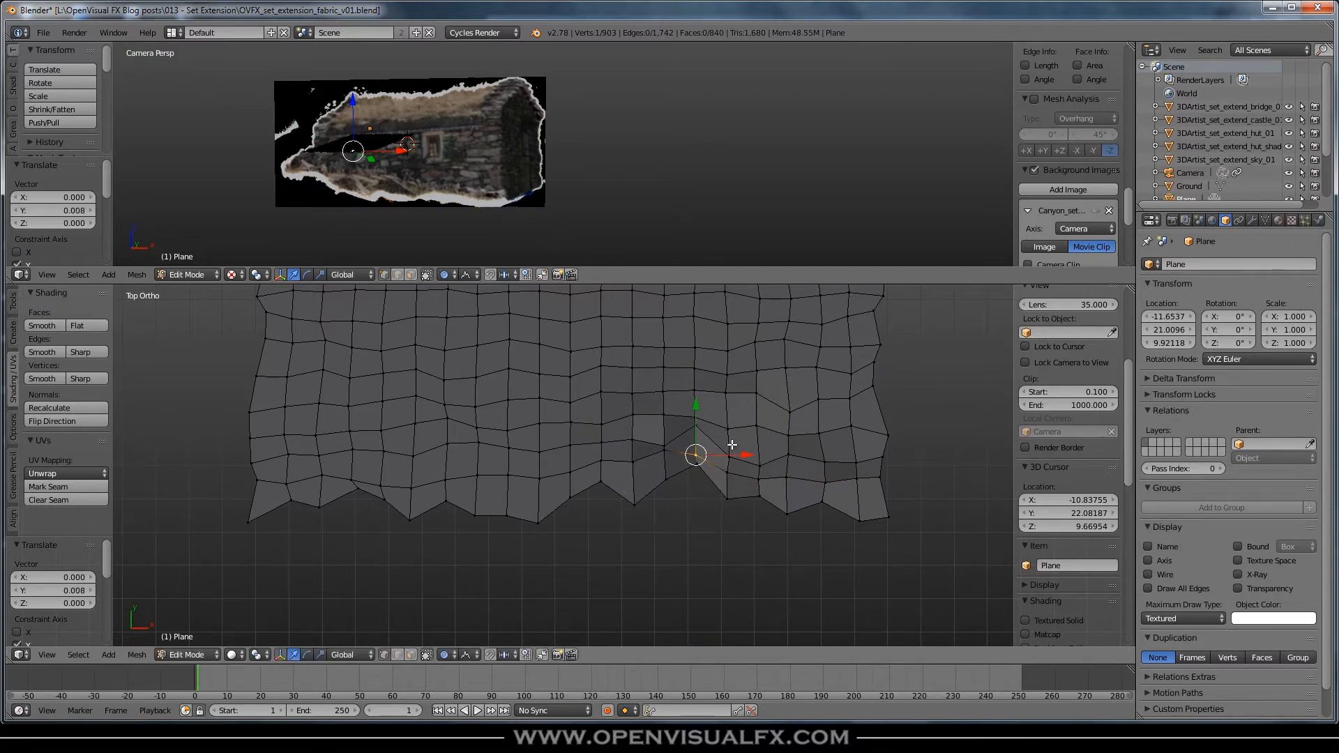
key("ctrl+z")
Turn off proportional editing and move the vertex above the right notch and its left neighbour inward along Y, the neighbour by 0.044
key("o")
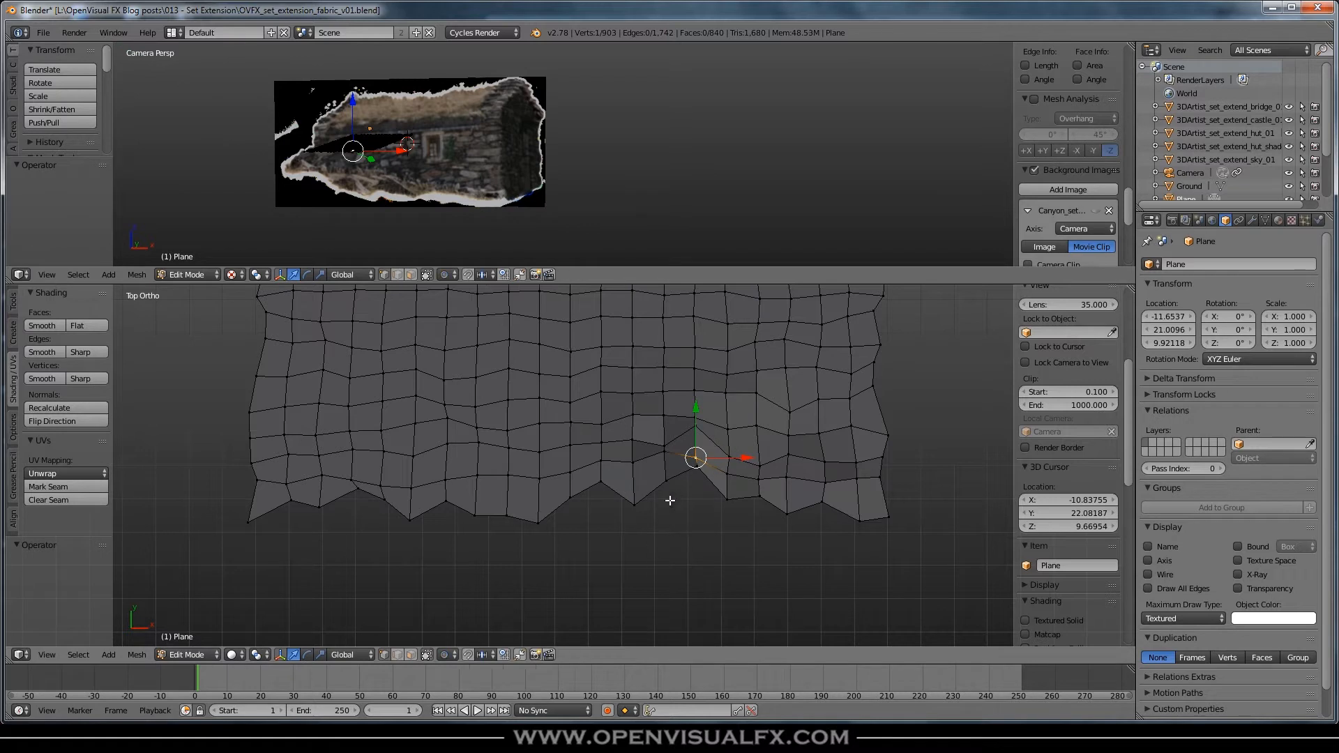
key("g")
key("y")
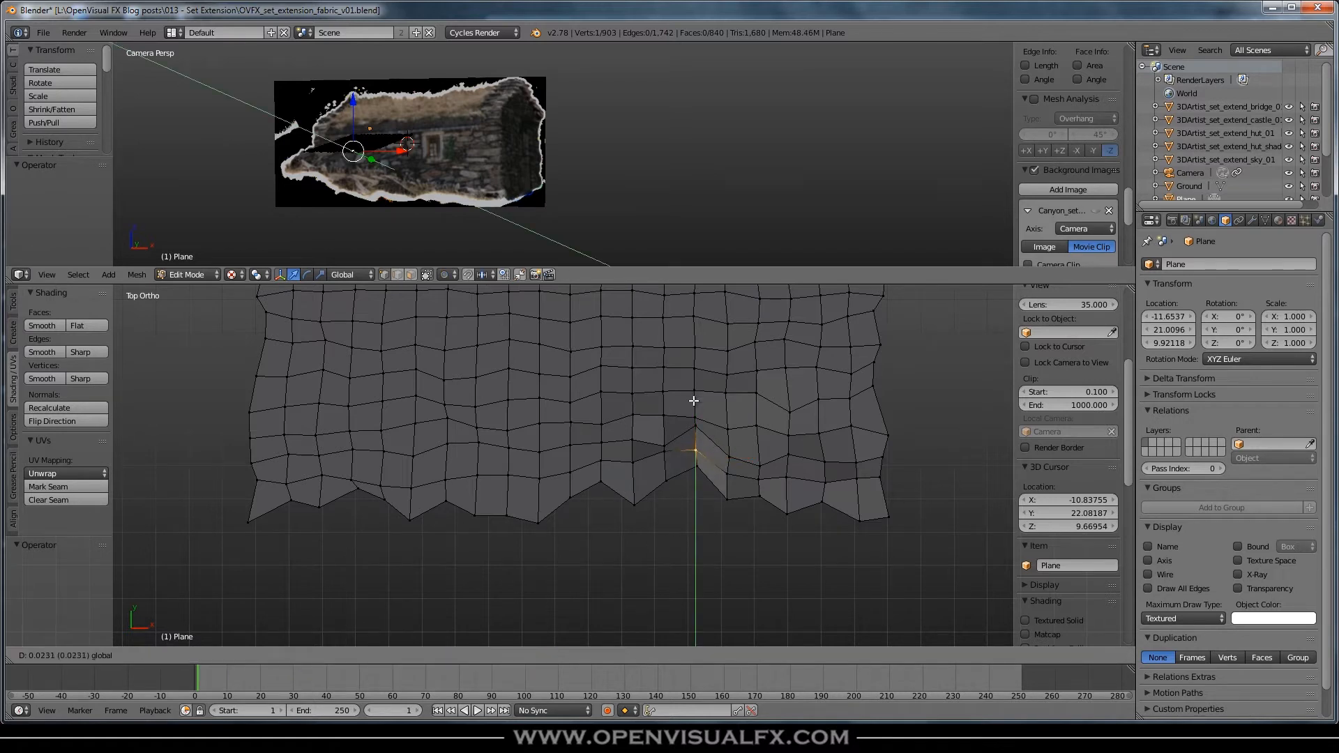
left_click(694, 396)
key("g")
key("y")
left_click(696, 390)
right_click(664, 433)
key("g")
key("y")
left_click(664, 391)
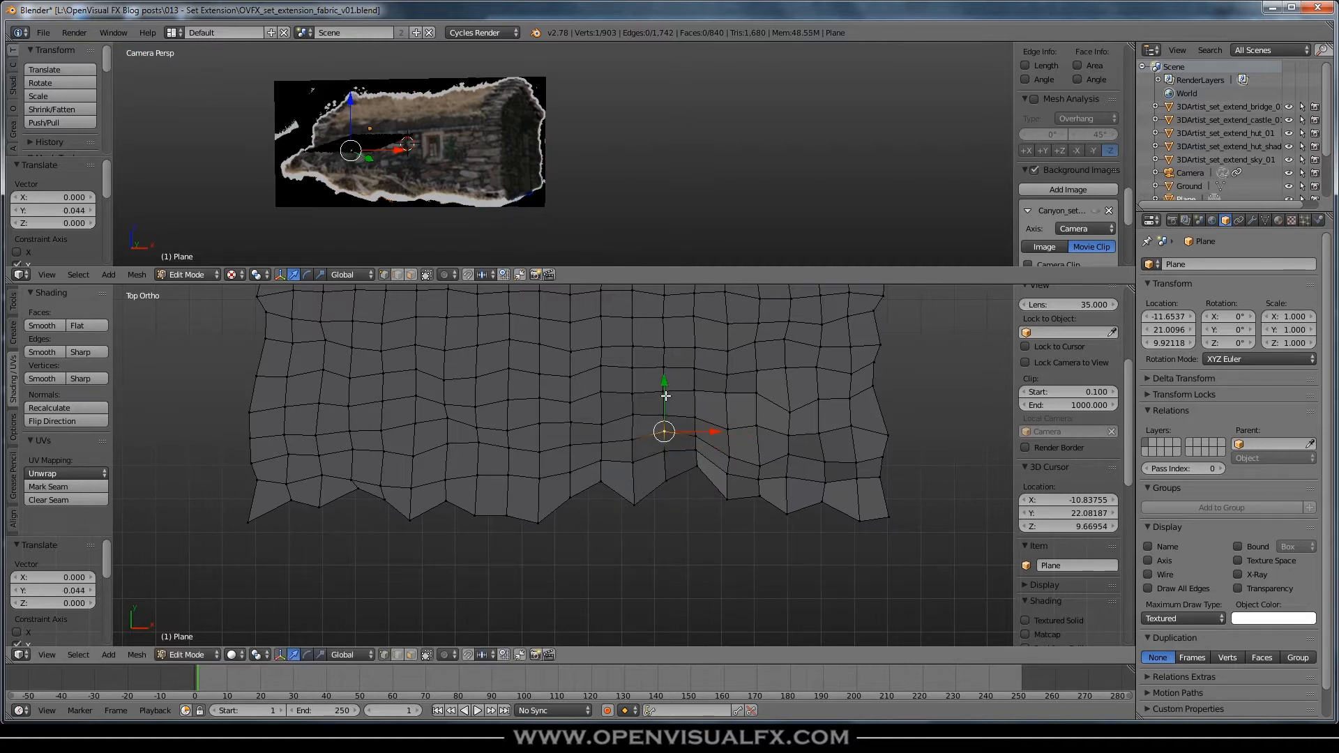
Move the two vertices above the notch near the front edge's left corner inward, the second by 0.010 in X and 0.040 in Y
right_click(352, 479)
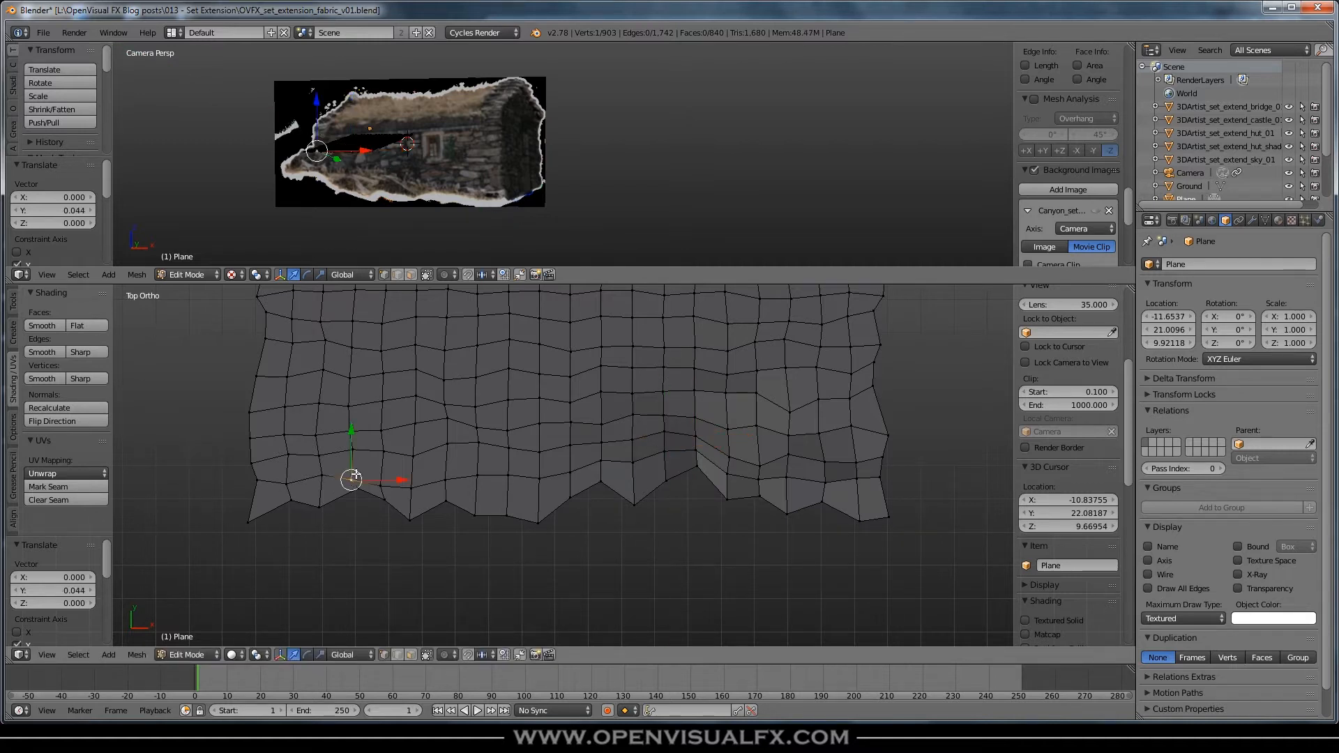
key("g")
left_click(359, 466)
right_click(386, 484)
key("g")
left_click(389, 472)
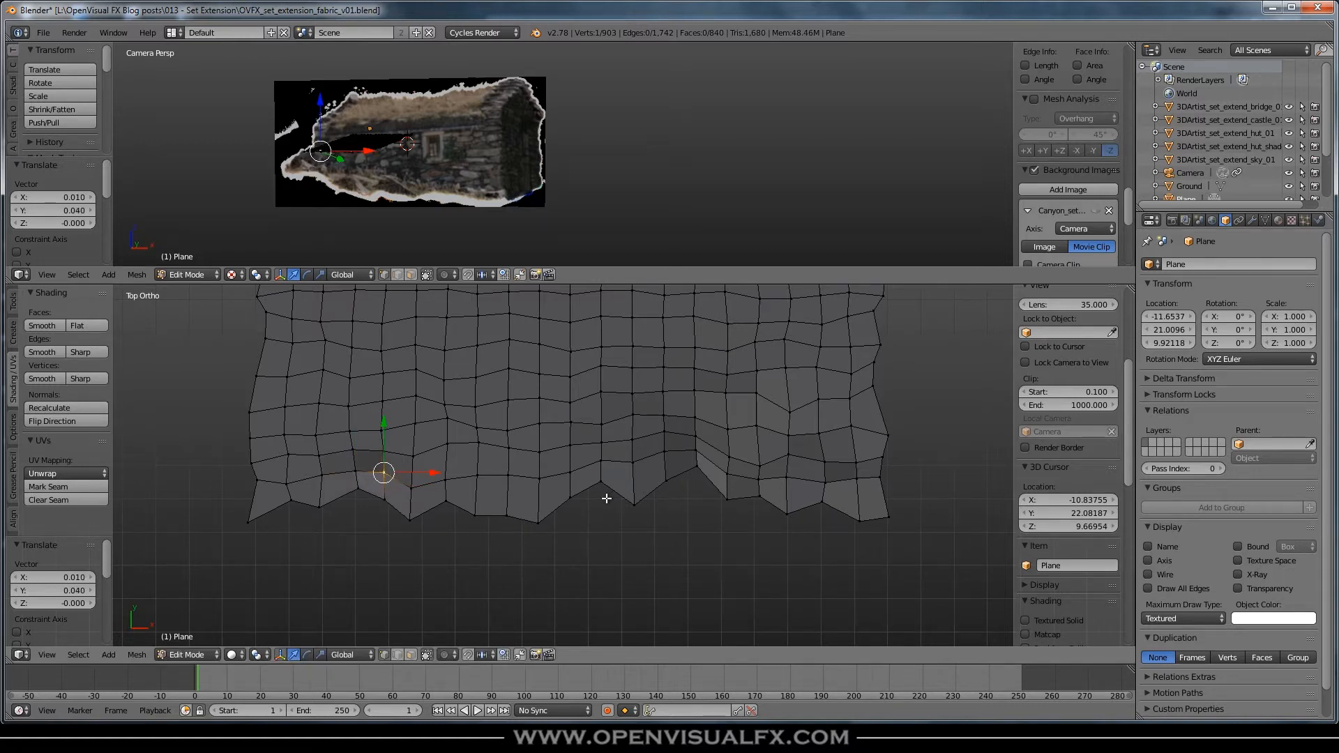
Return to Object Mode and examine the reshaped front edge of the fabric from a low angle
key("Tab")
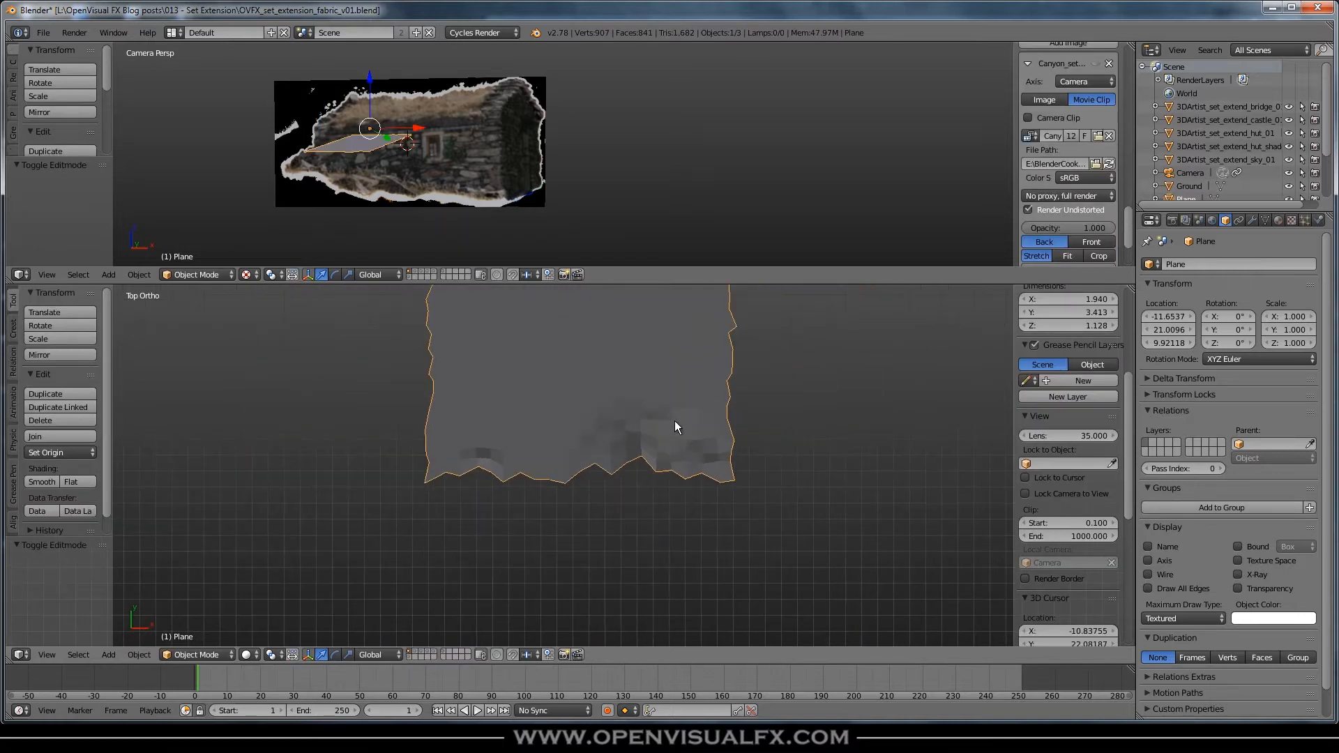
middle_click_drag(616, 576, 514, 517)
scroll(513, 509, "up", 5)
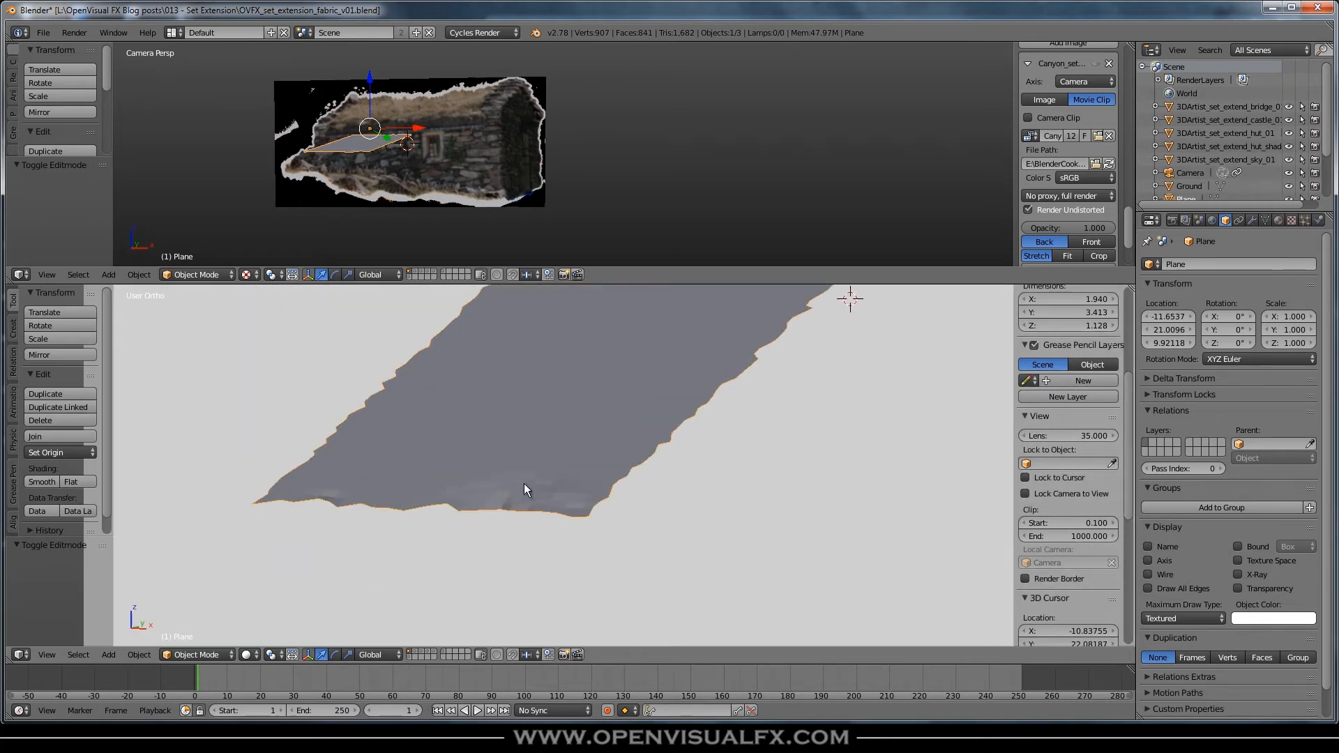
Select a vertex near the middle of the fabric in Edit Mode and turn on proportional editing
middle_click_drag(525, 496, 495, 497)
scroll(529, 459, "down", 2)
key("KP_5")
scroll(524, 457, "down", 2)
middle_click_drag(509, 444, 544, 482)
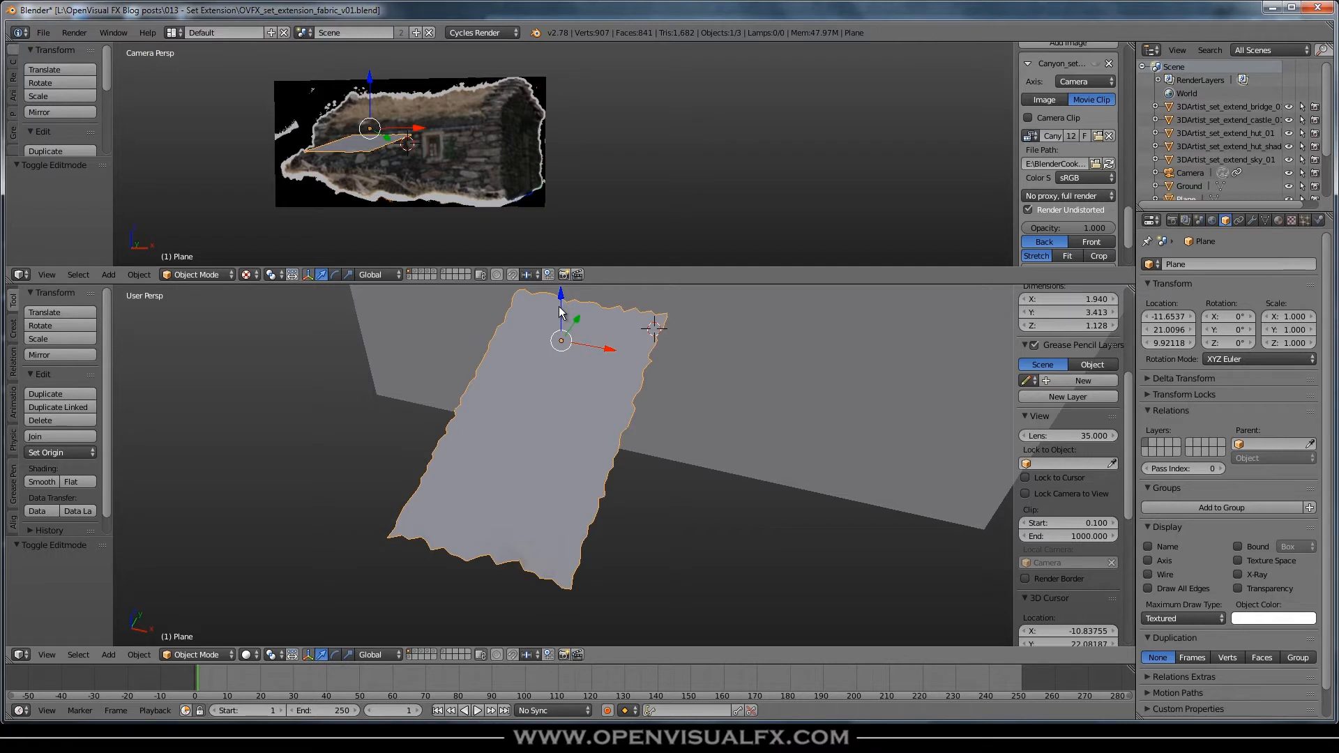
middle_click_drag(557, 511, 524, 388)
key("Tab")
scroll(532, 422, "up", 2)
right_click(524, 387)
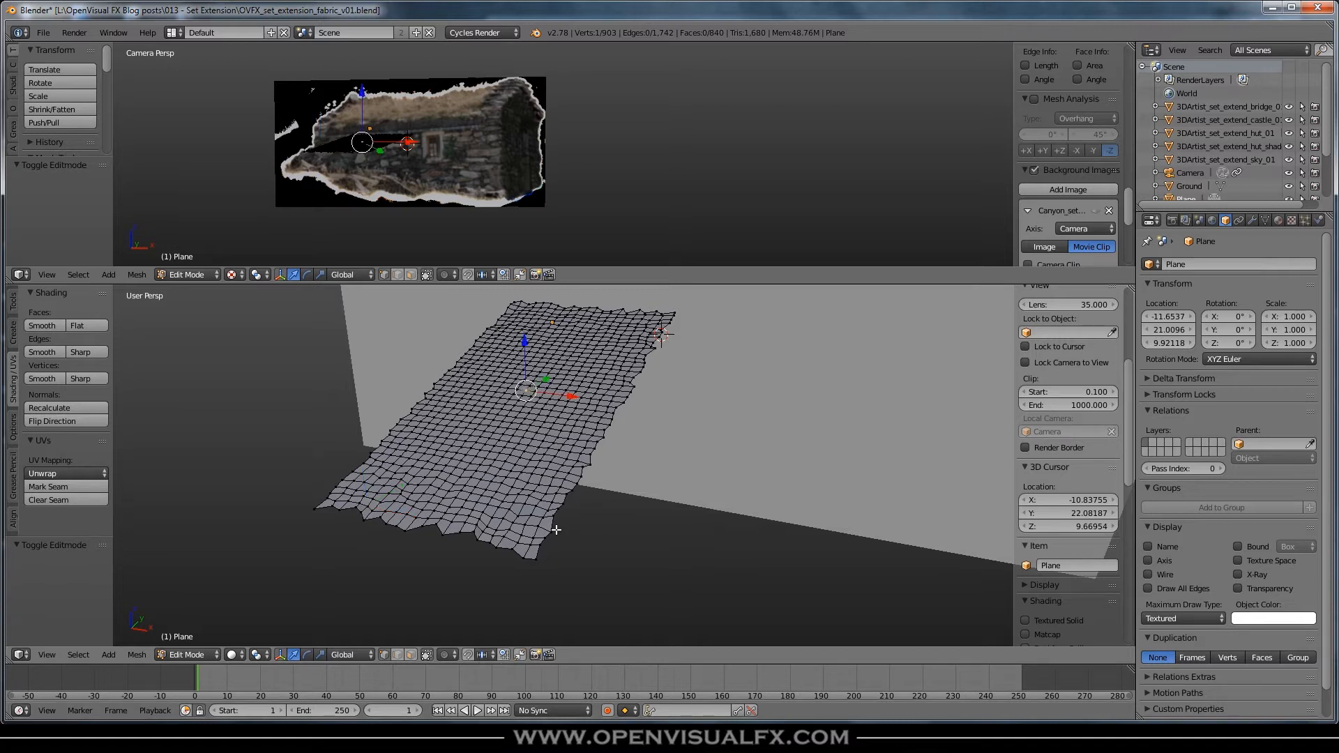
key("o")
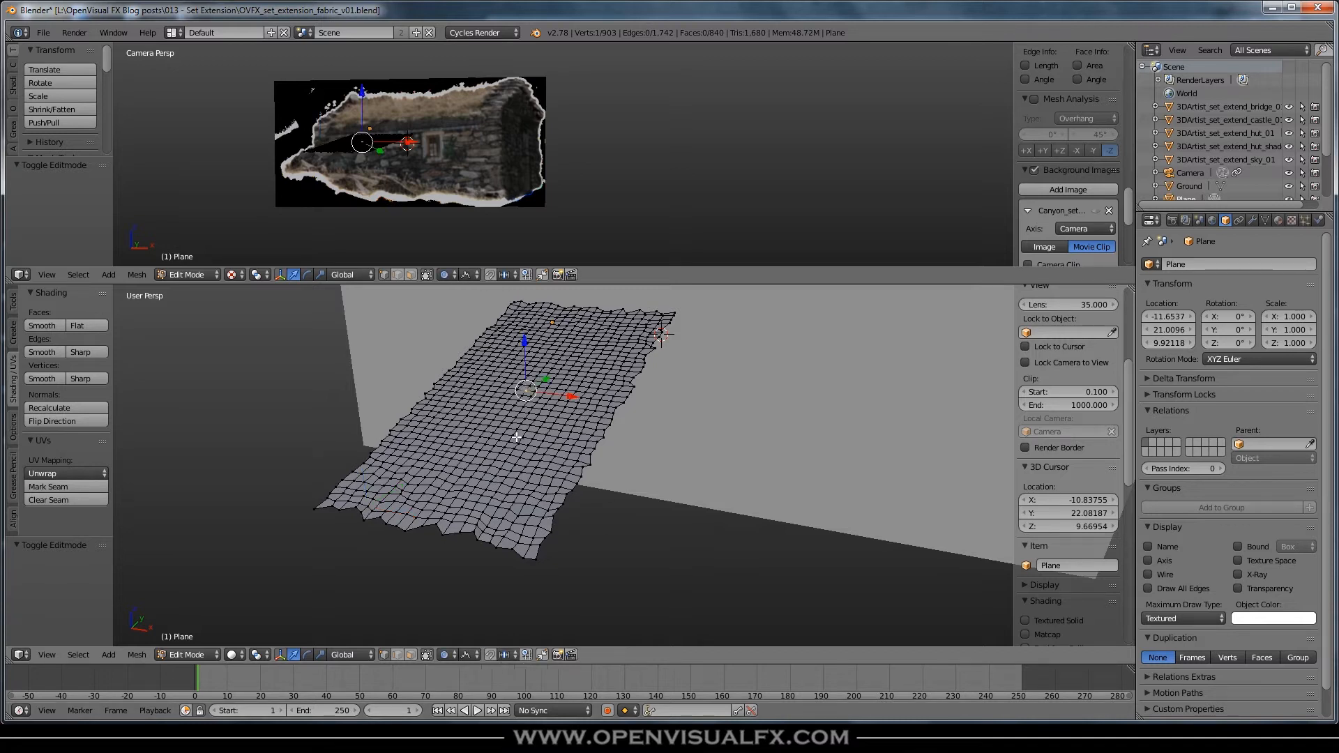
Try to sag the fabric by moving the central vertex -0.178 along Z with the Sphere proportional falloff
left_click(466, 654)
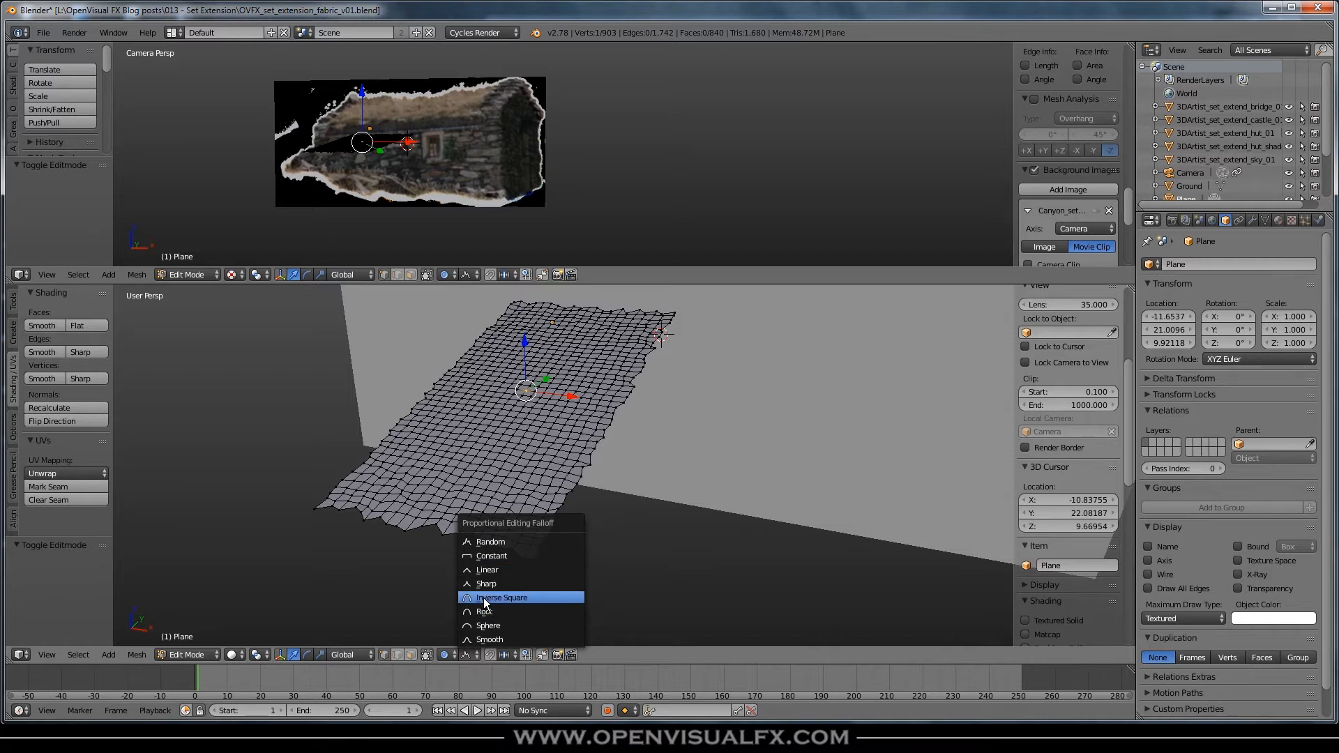
left_click(488, 626)
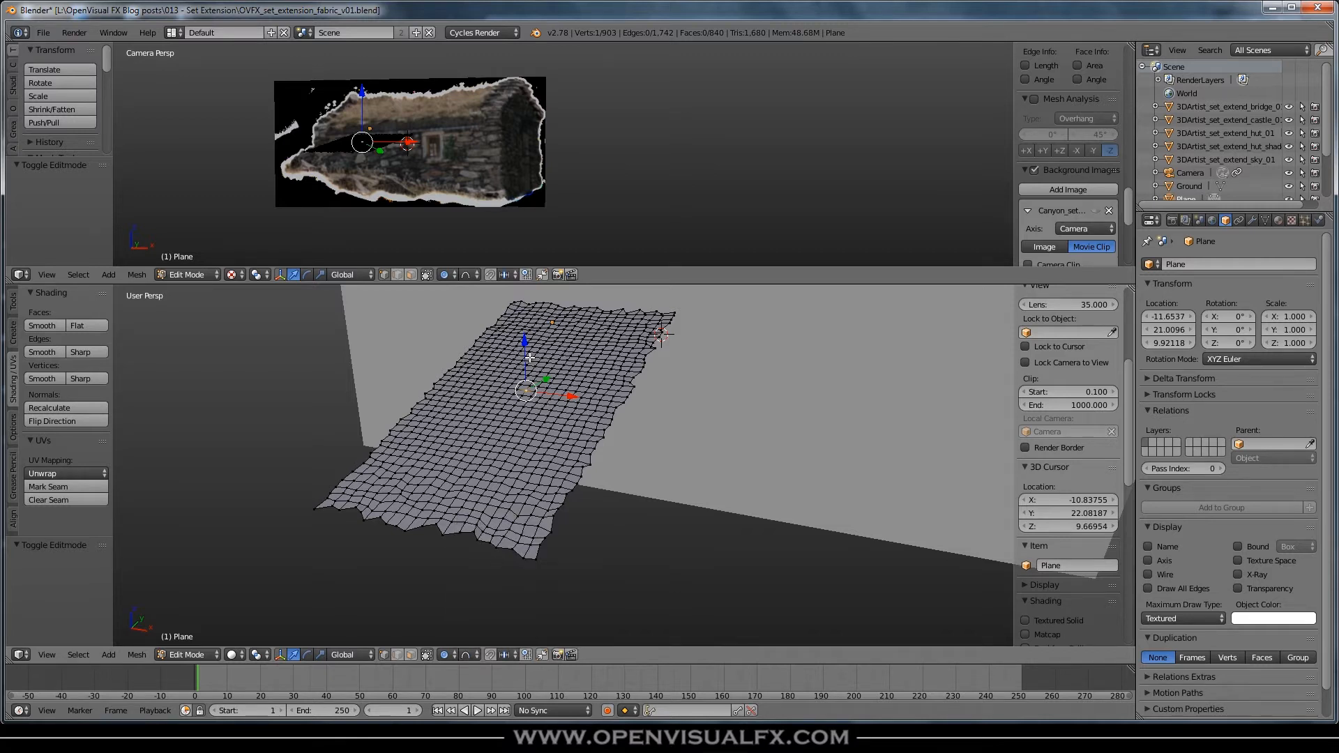
left_click_drag(523, 341, 528, 359)
scroll(523, 350, "down", 17)
scroll(523, 359, "down", 2)
scroll(524, 358, "down", 1)
scroll(527, 352, "up", 4)
right_click(557, 422)
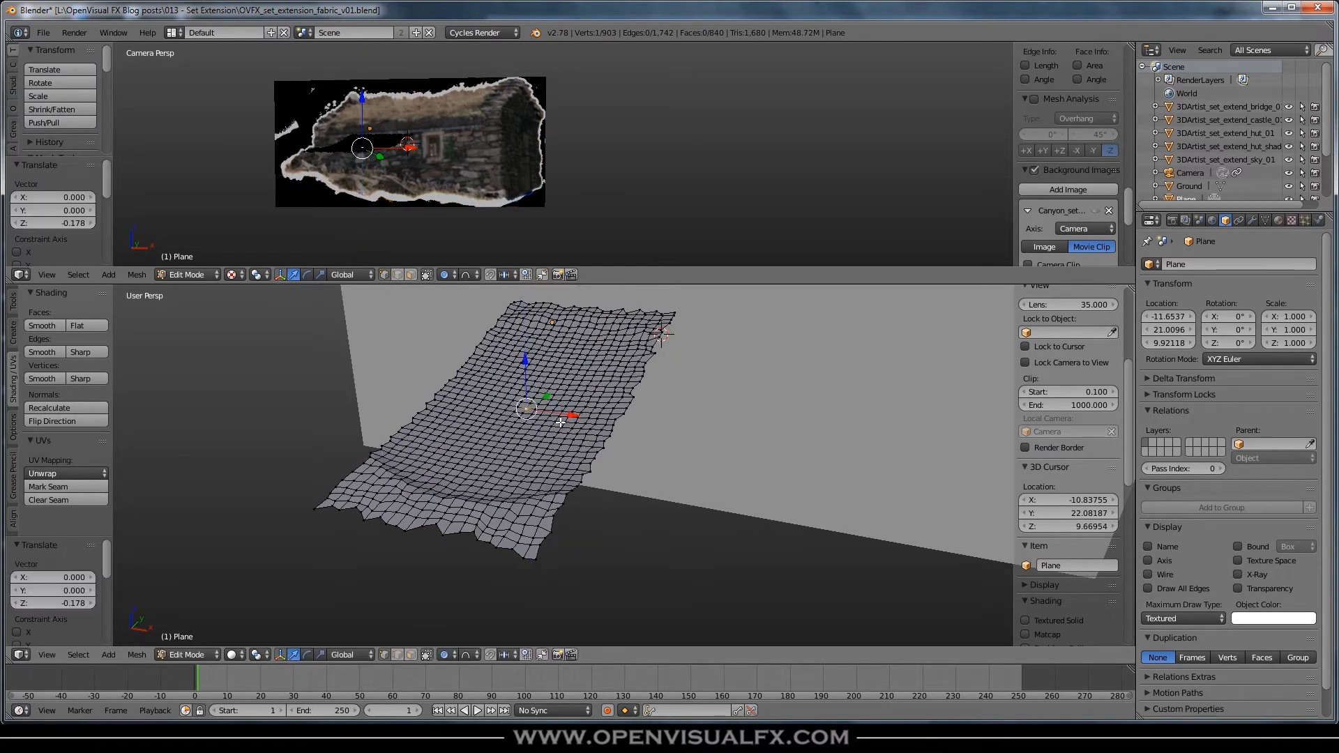
Change the proportional falloff to Inverse Square and move the fabric's central vertex -0.109 along Z
left_click(465, 655)
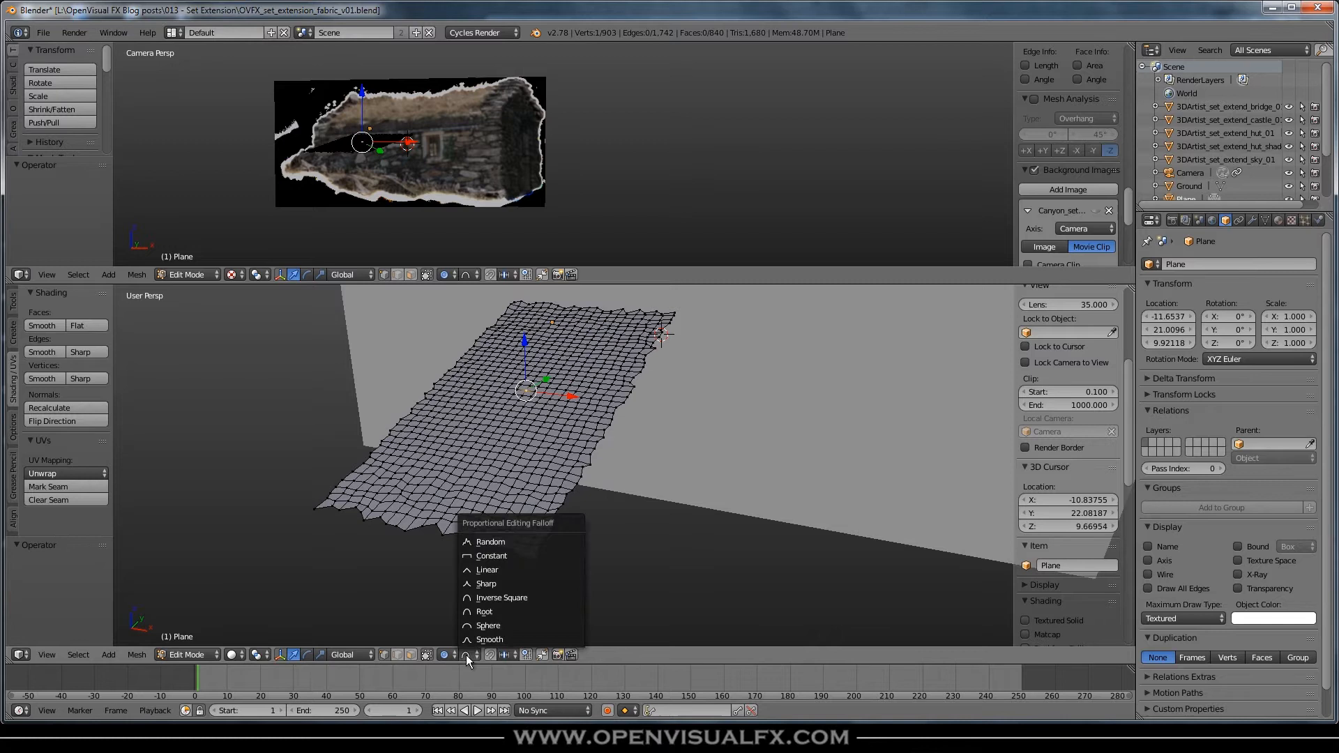
left_click(477, 600)
key("g")
key("z")
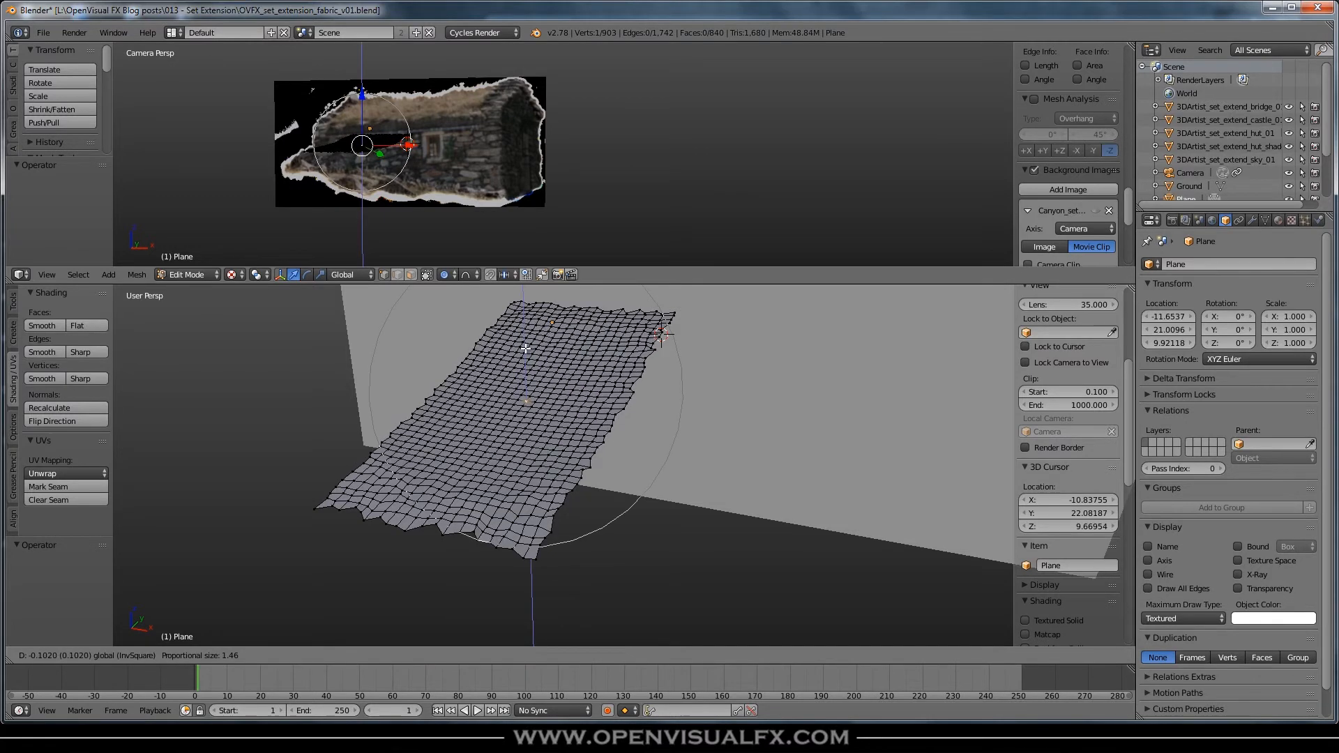
scroll(525, 349, "up", 1)
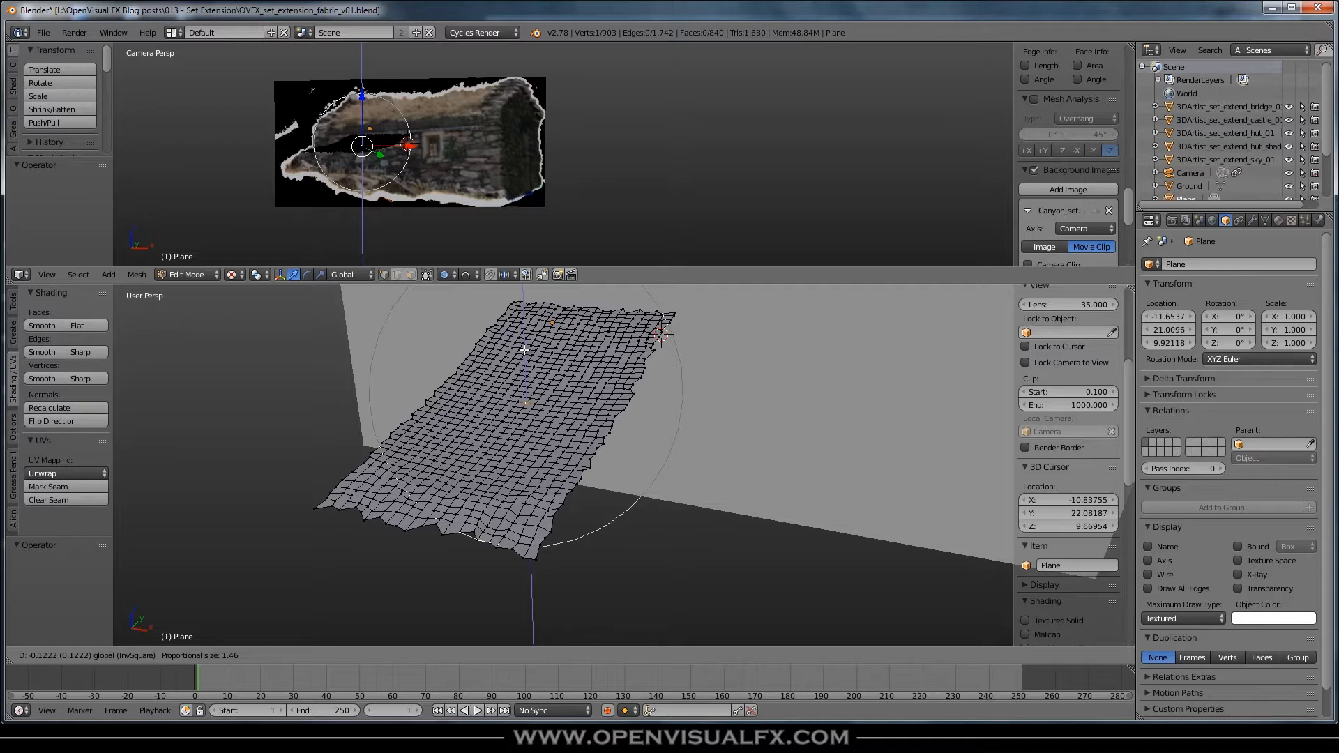
left_click(524, 350)
Move the central vertex another -0.027 along Z with a smaller proportional influence radius
key("g")
key("z")
scroll(524, 350, "up", 5)
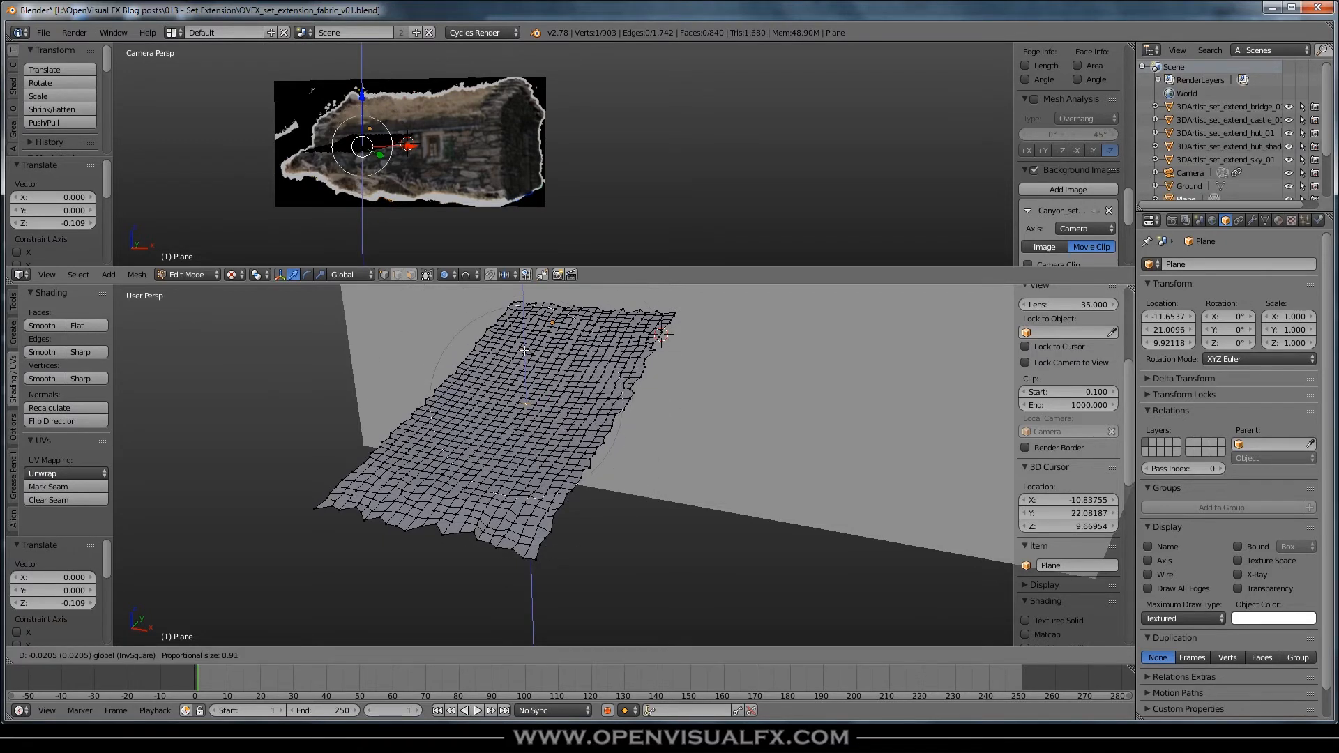
left_click(524, 351)
middle_click_drag(524, 351, 555, 427)
left_click_drag(525, 360, 525, 369)
middle_click_drag(620, 408, 577, 373)
left_click_drag(525, 353, 528, 408)
middle_click_drag(481, 490, 489, 506)
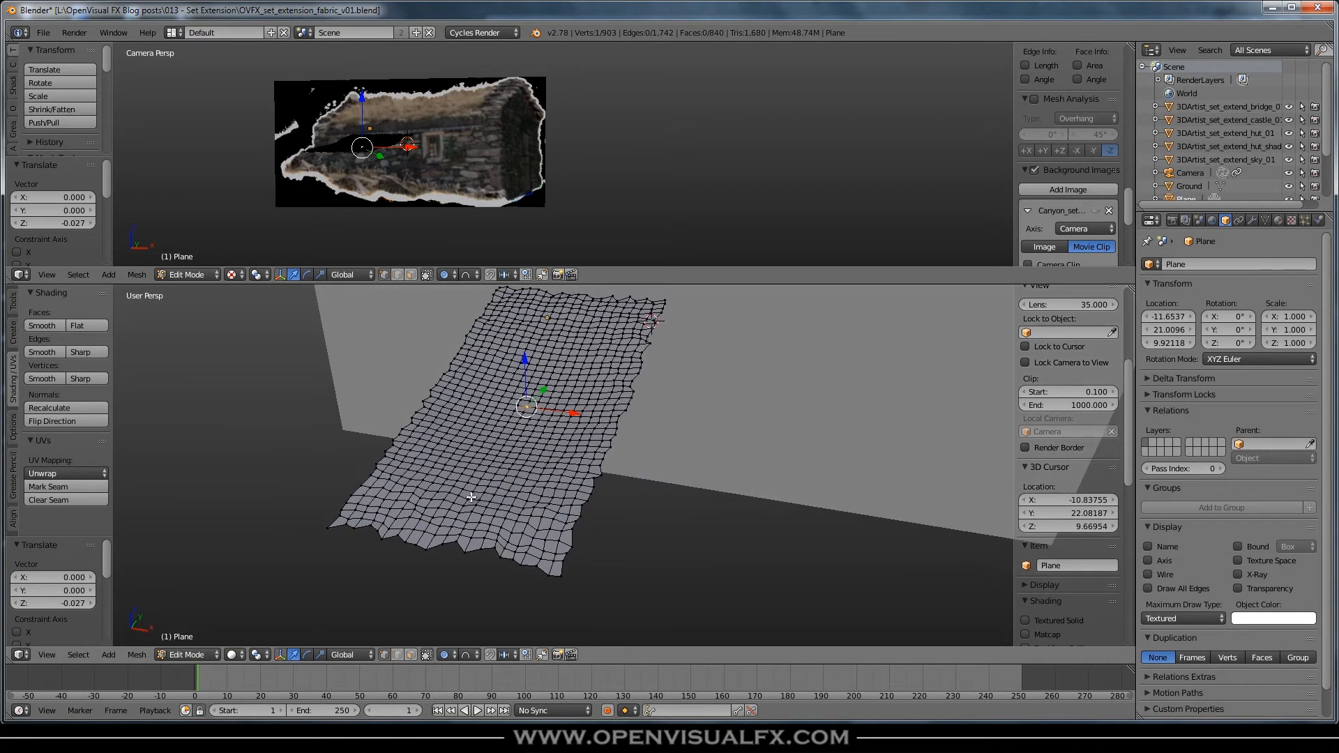
Move the lengthwise edge loop through the fabric's middle -0.071 along Z and check the sag in Object Mode
key("super")
key("super")
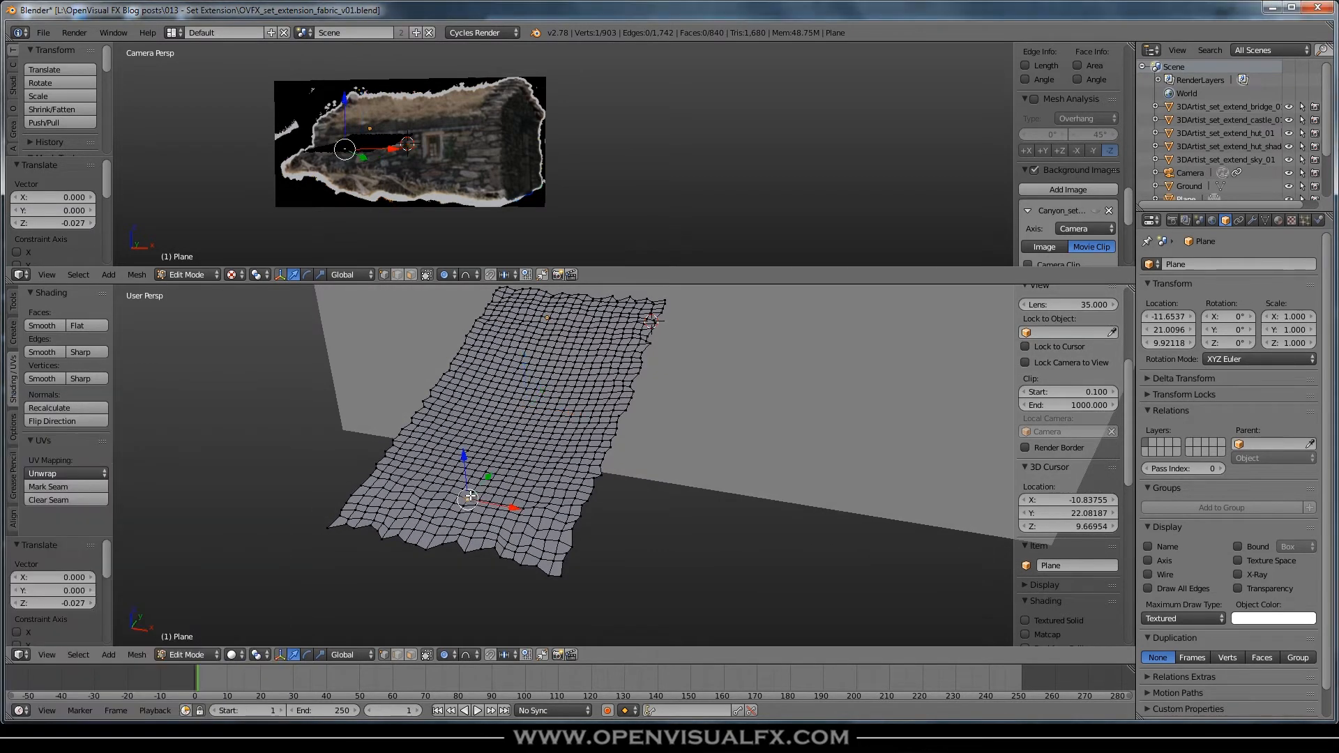
right_click(471, 496, "alt")
middle_click_drag(522, 463, 524, 355)
key("g")
key("z")
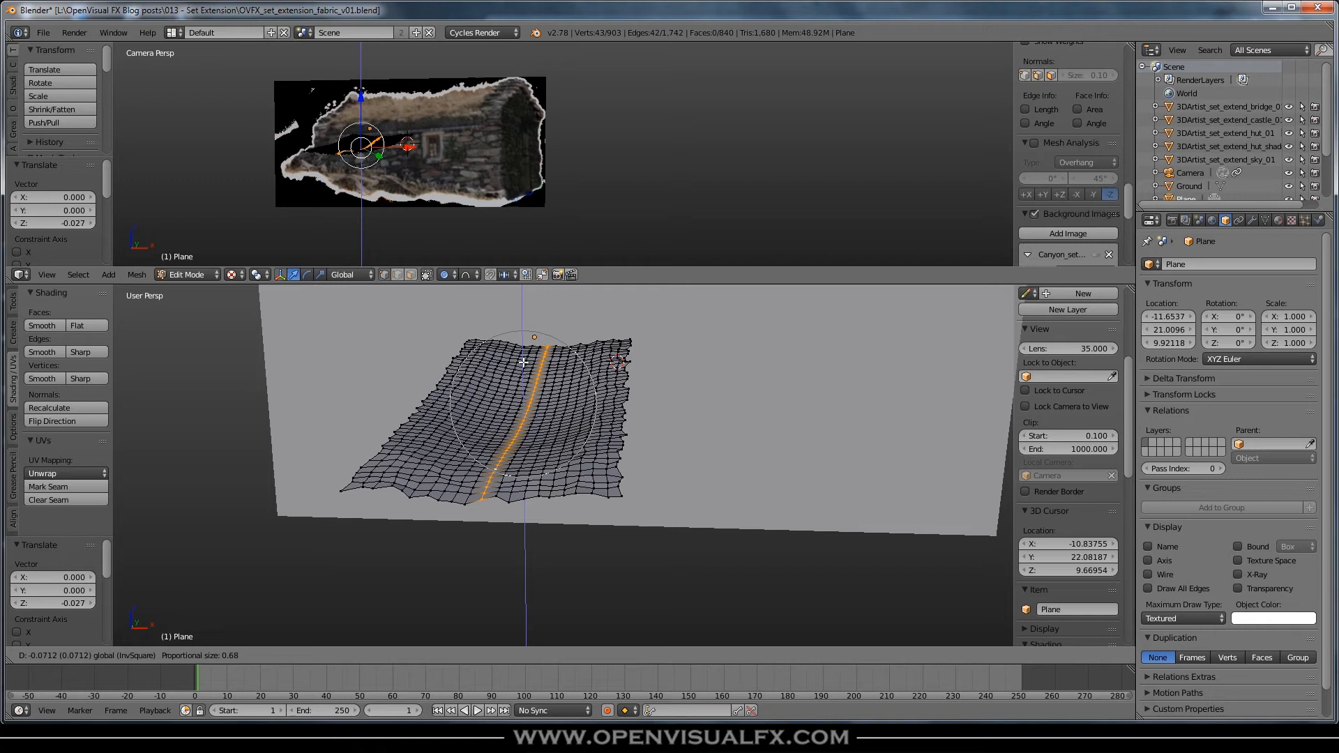
left_click(523, 362)
middle_click_drag(523, 362, 508, 452)
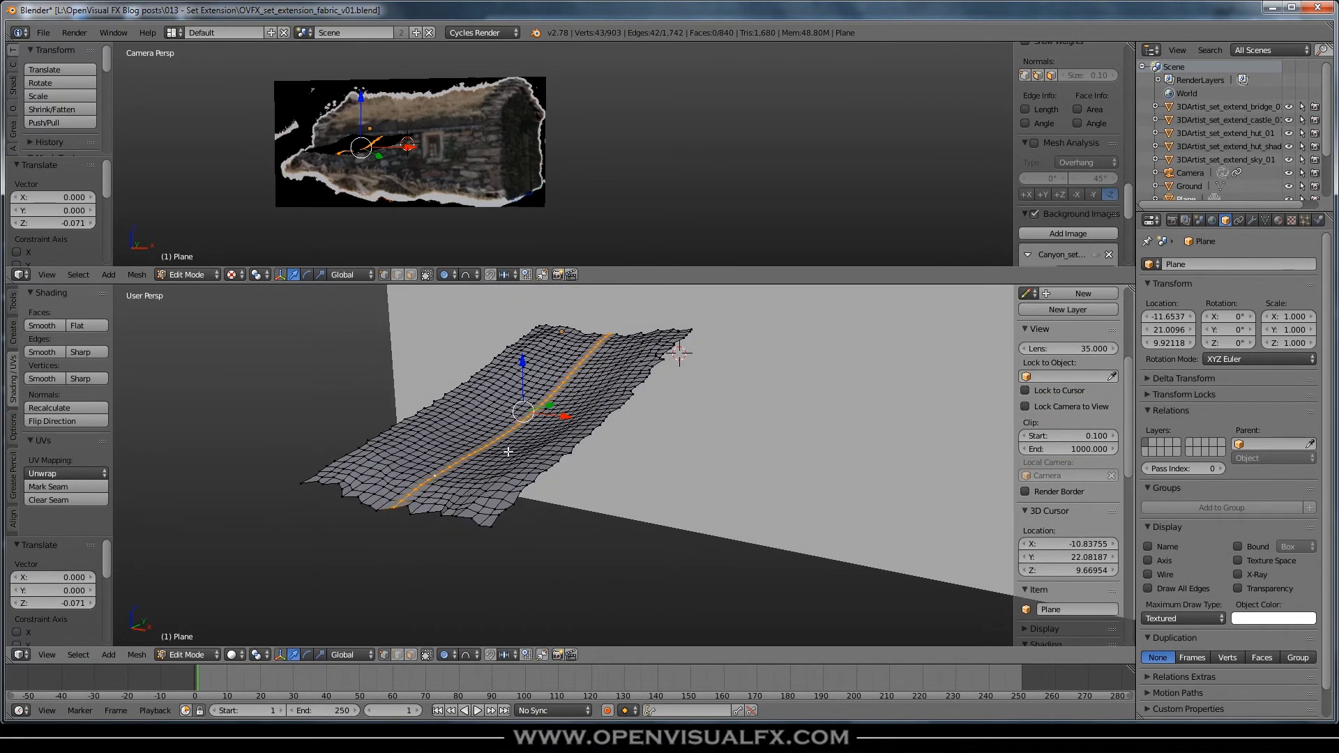
key("Tab")
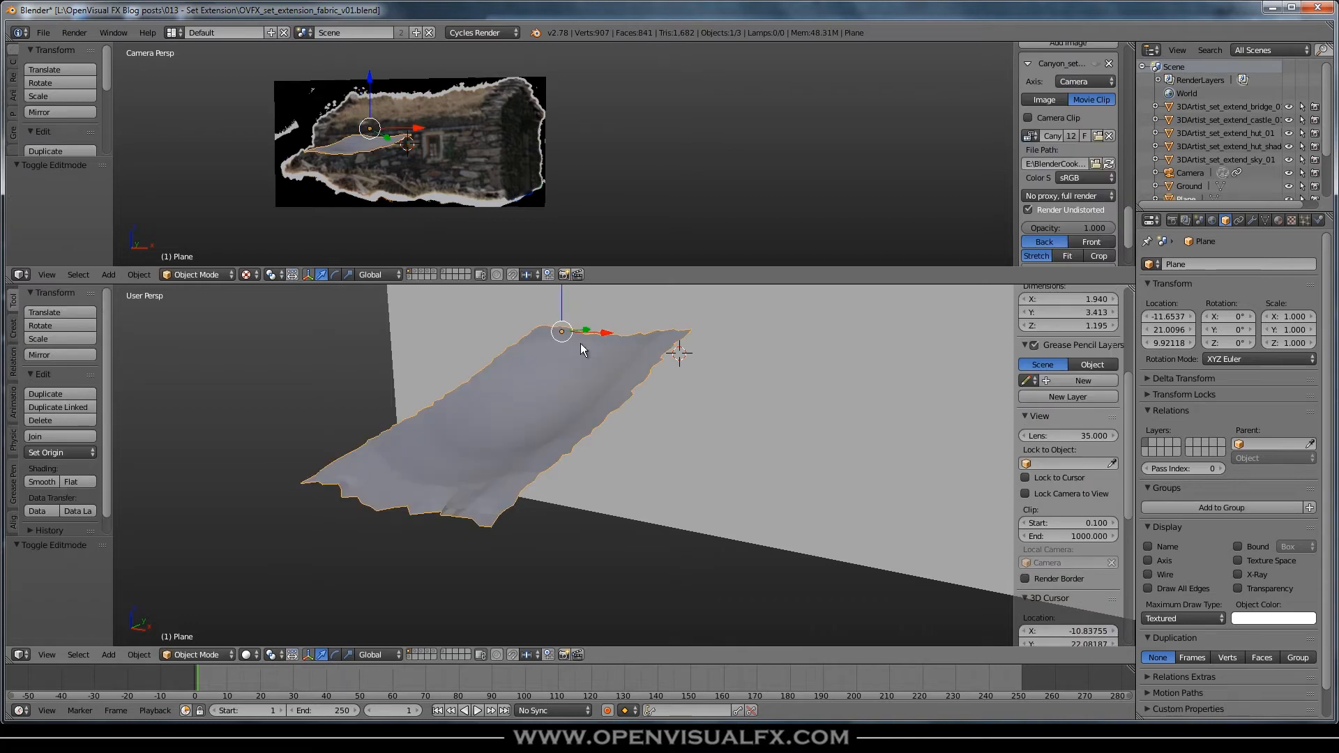
middle_click_drag(471, 542, 611, 460)
key("Tab")
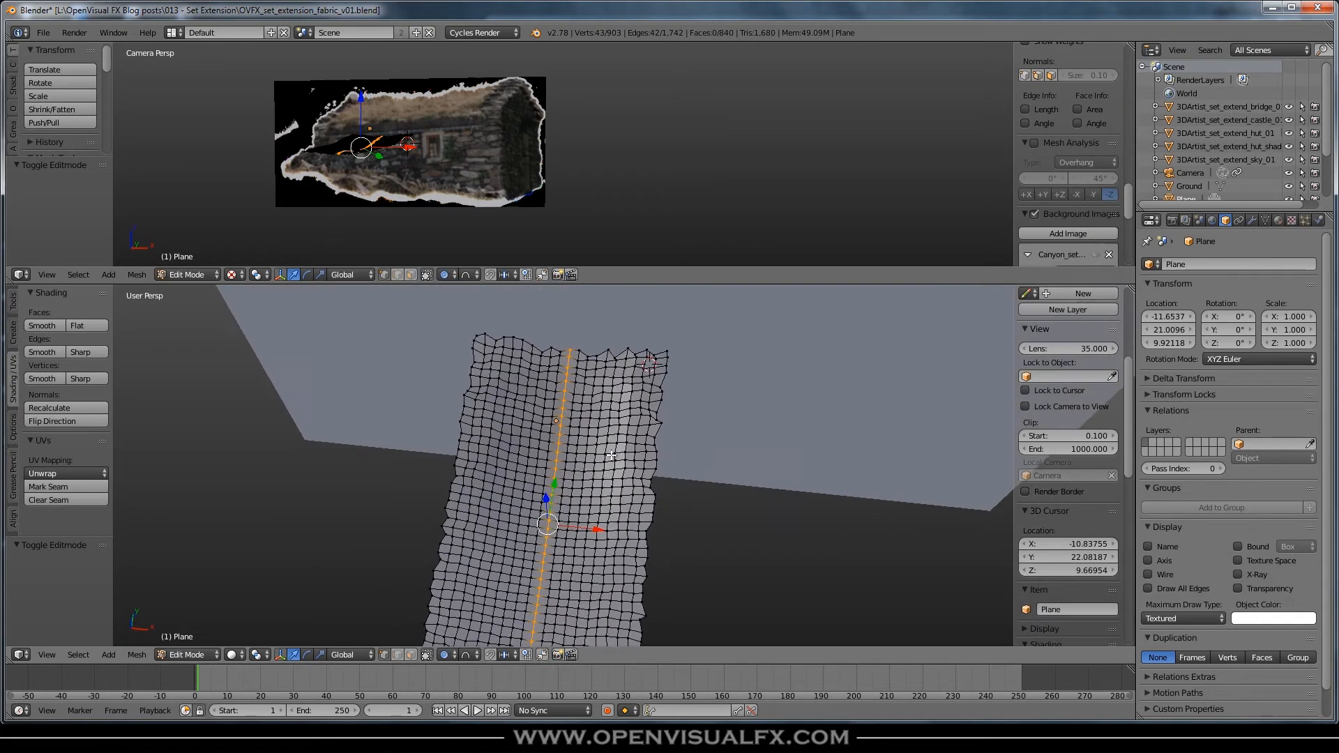
Select two vertices just inside the ends of the fabric's right long edge
scroll(650, 365, "up", 4)
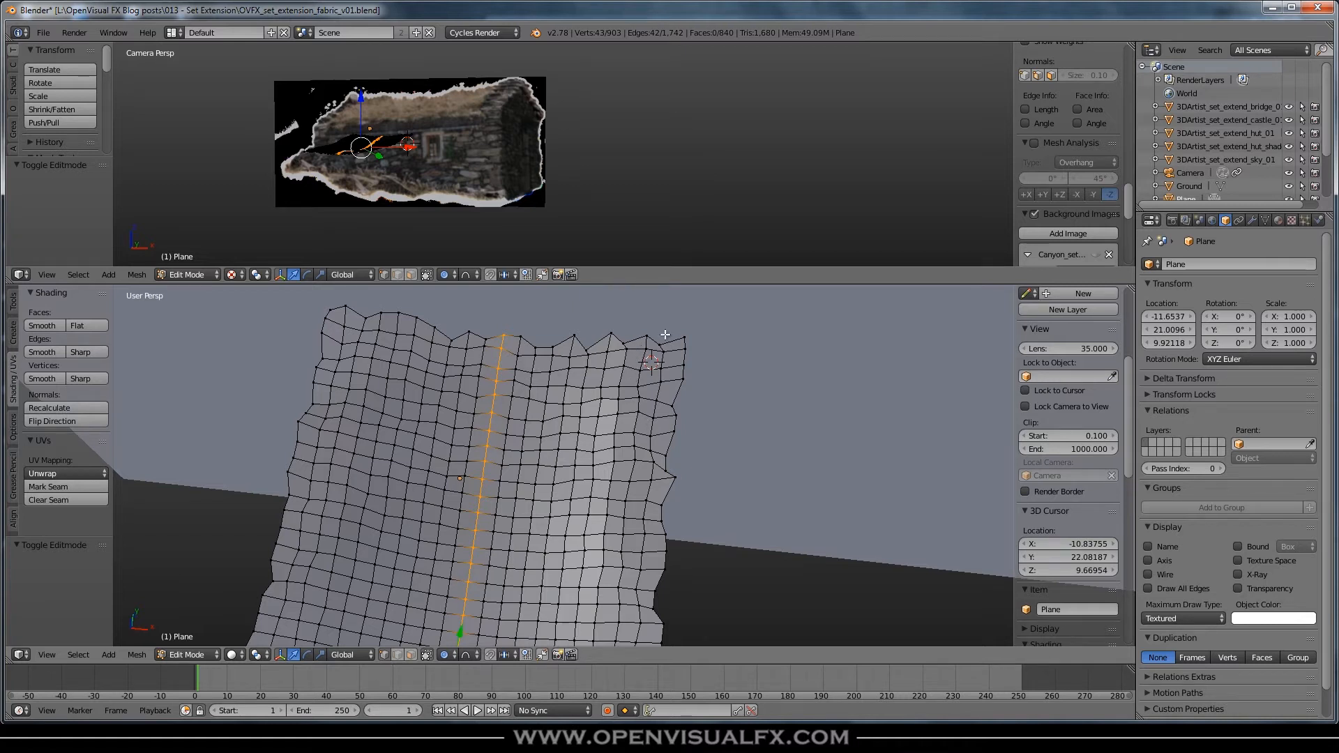
middle_click_drag(646, 424, 623, 375)
scroll(624, 374, "down", 2)
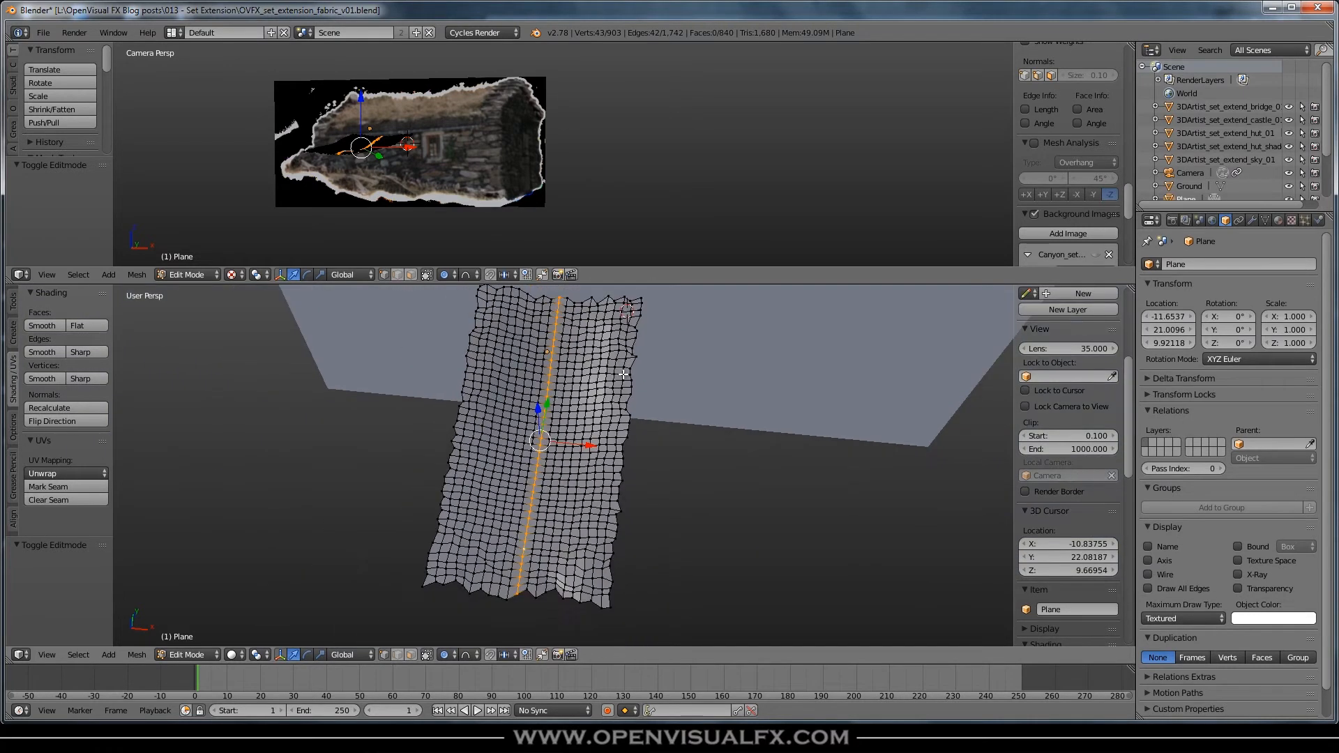
right_click(625, 312)
right_click(584, 578, "shift")
left_click(786, 335)
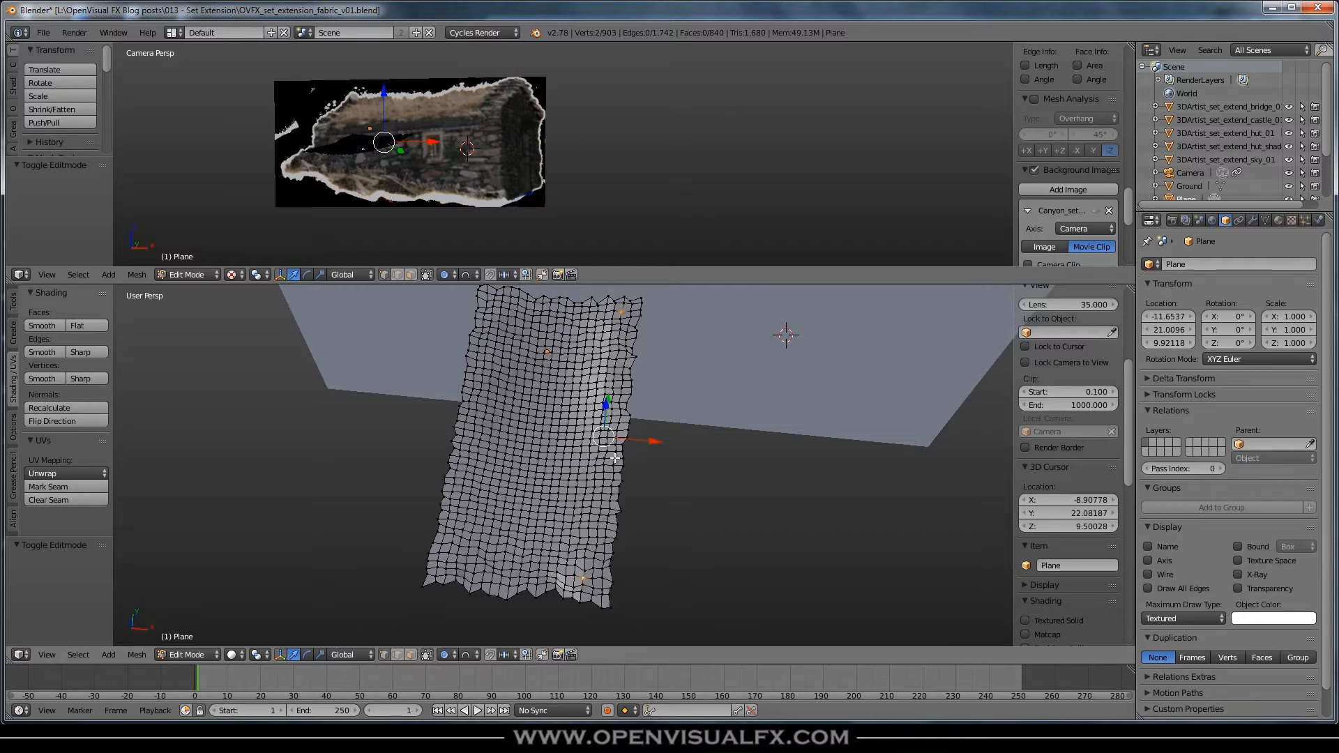
middle_click_drag(623, 493, 690, 418)
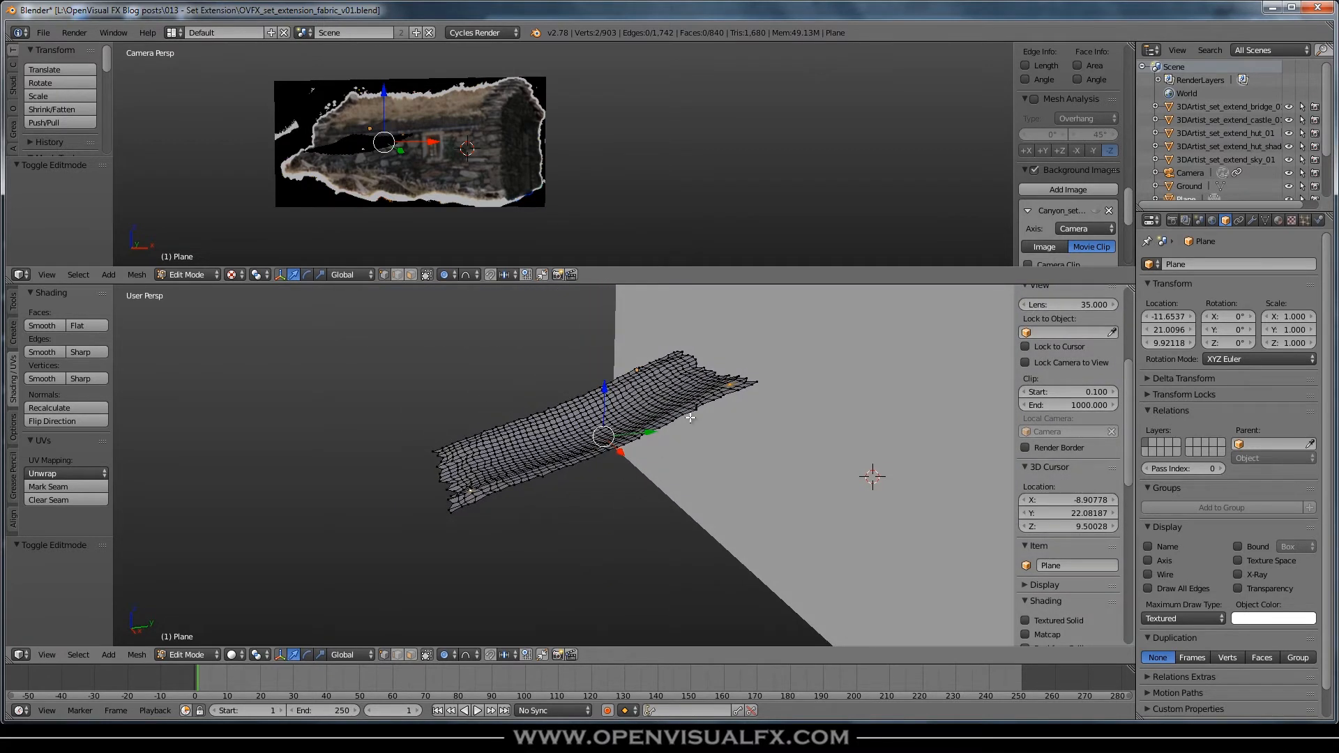
middle_click_drag(533, 488, 549, 522)
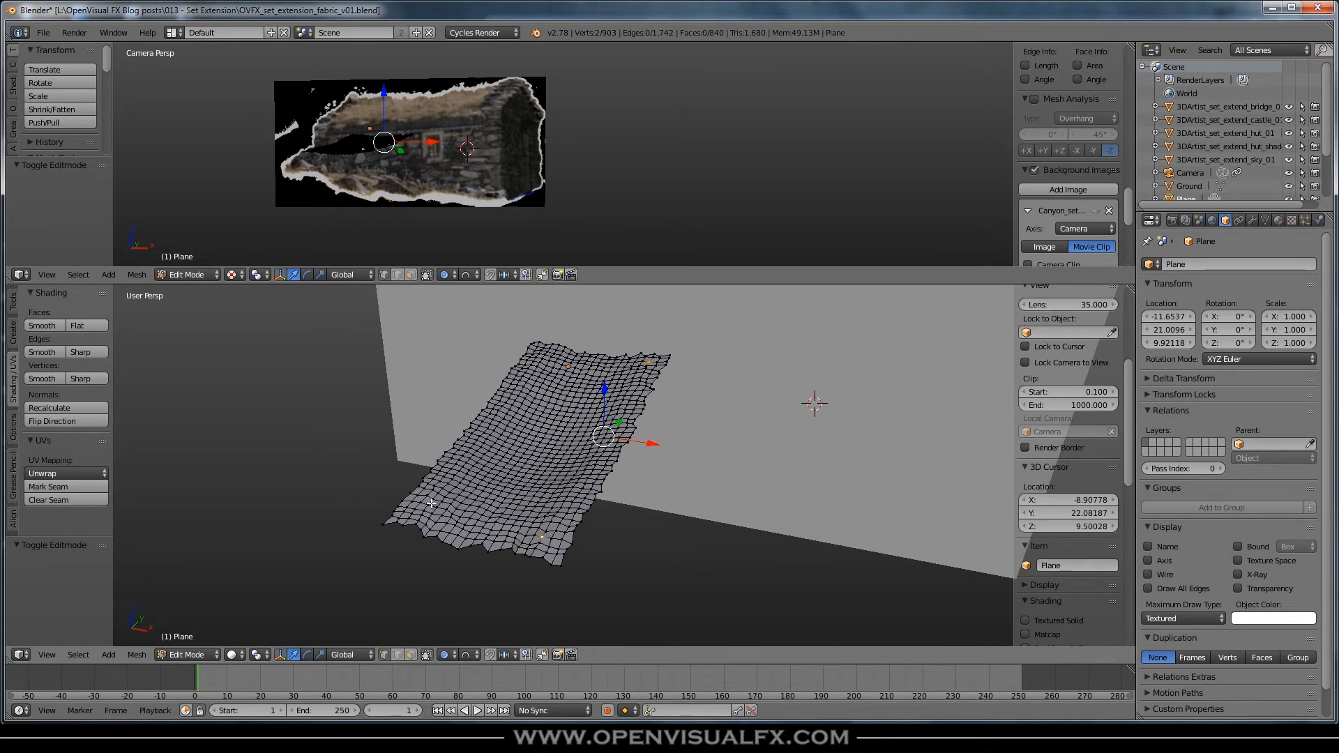
middle_click_drag(580, 509, 609, 548)
scroll(609, 547, "up", 3)
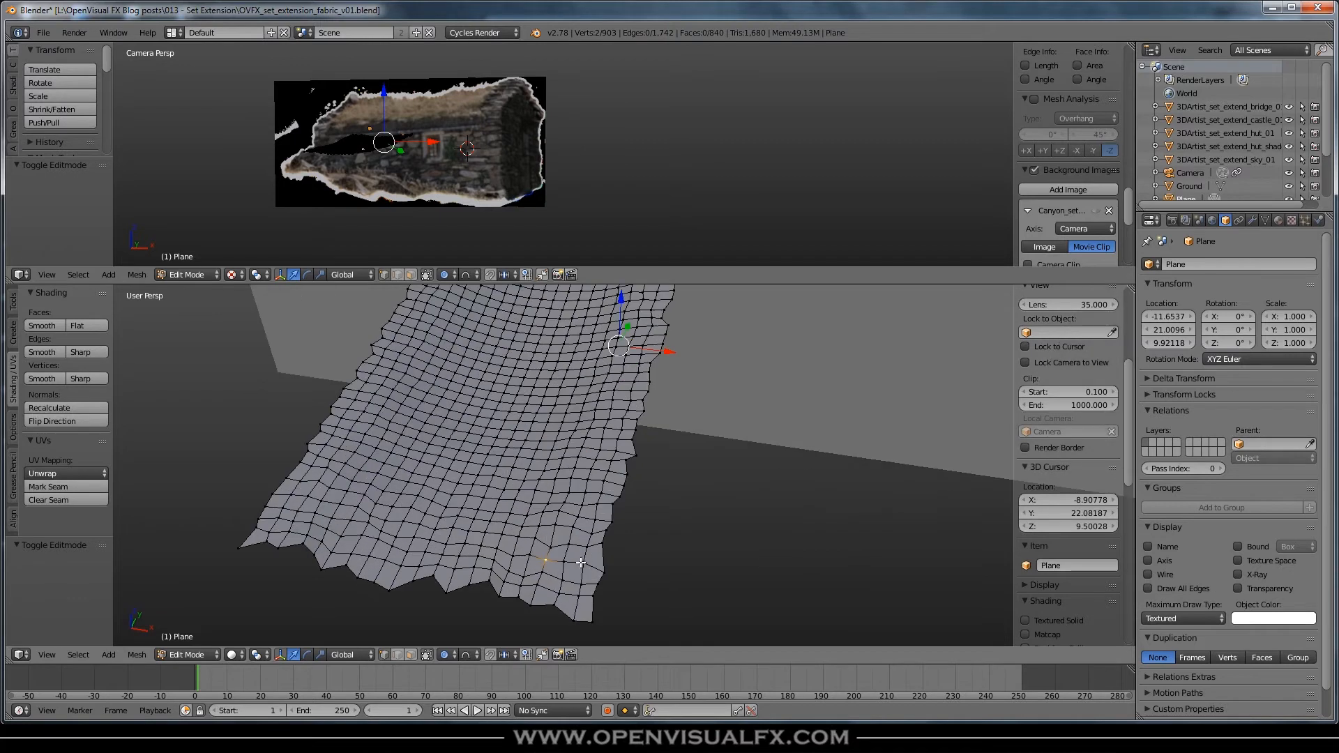
middle_click_drag(554, 534, 589, 586)
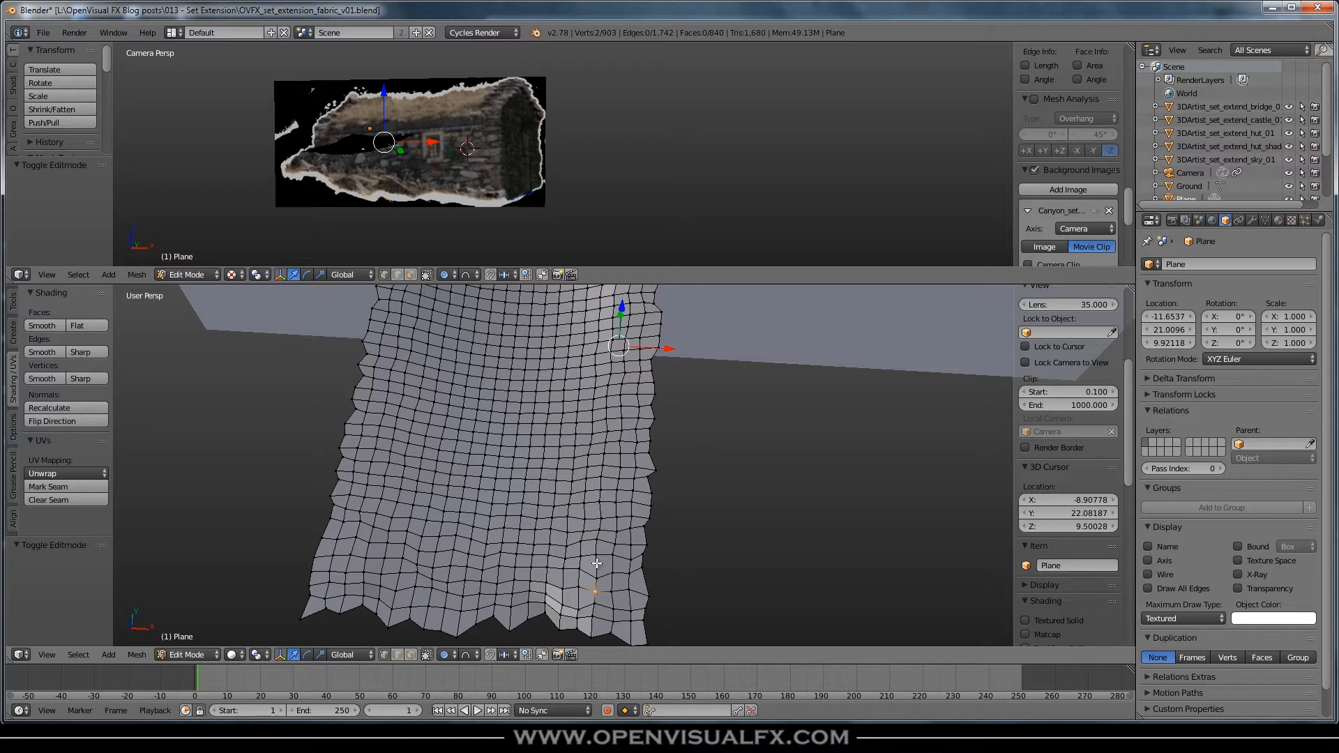
mouse_move(597, 562)
middle_mouse_down()
mouse_move(600, 575)
mouse_move(595, 562)
middle_mouse_up()
Select two vertices slightly inside the left and right corners of the fabric's front edge
right_click(595, 558)
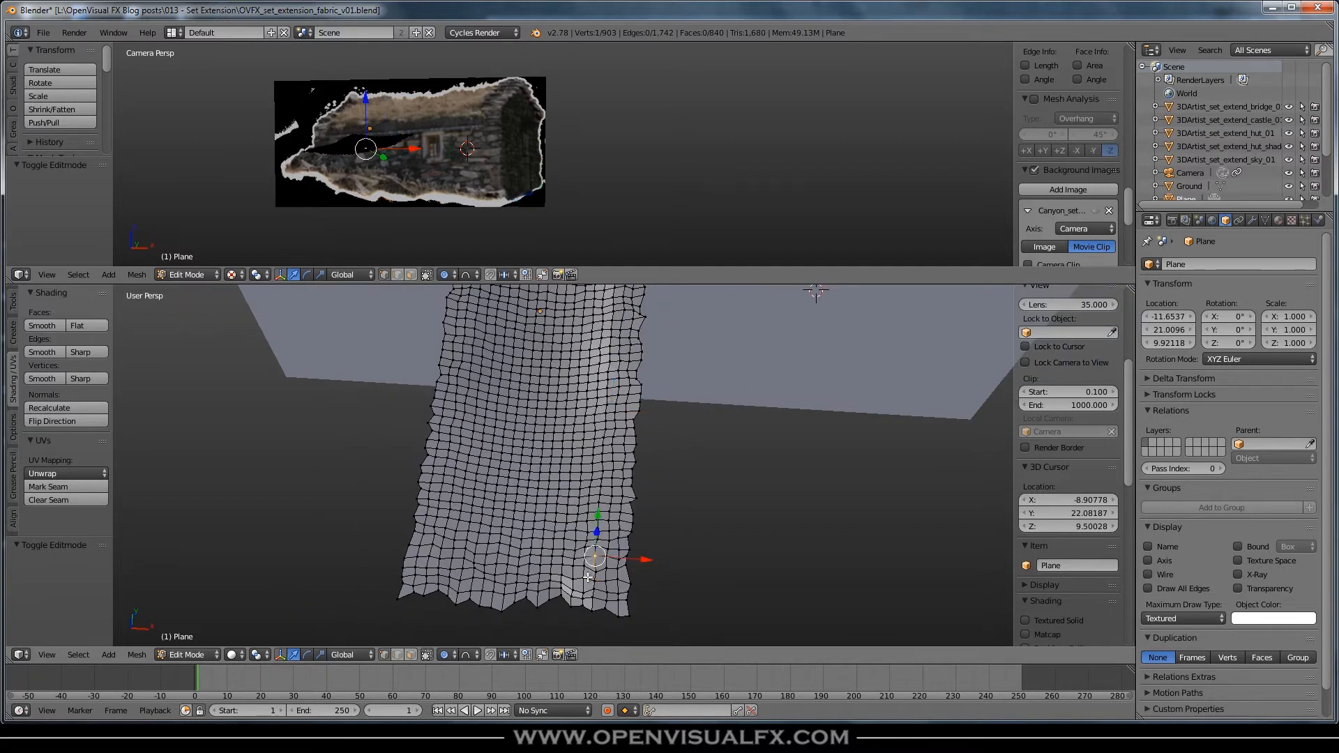
right_click(442, 548, "shift")
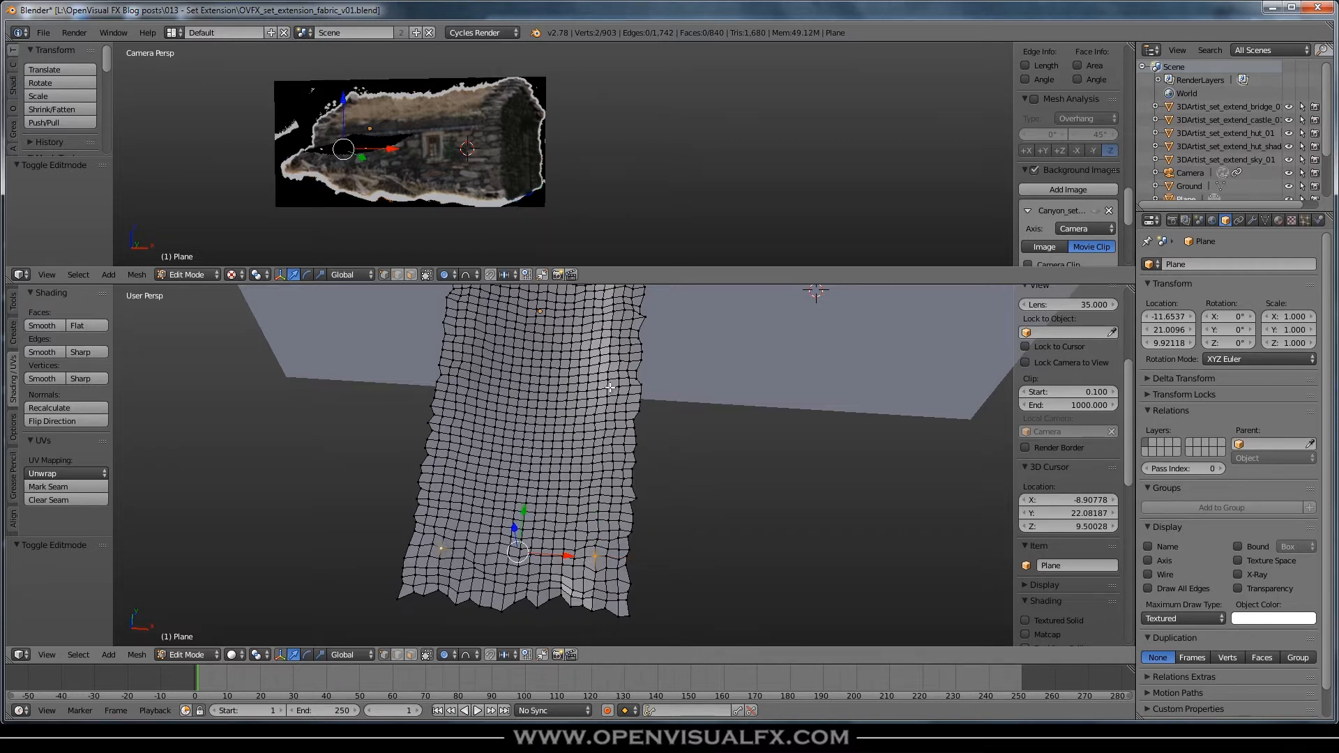
middle_click_drag(611, 376, 622, 443, "shift")
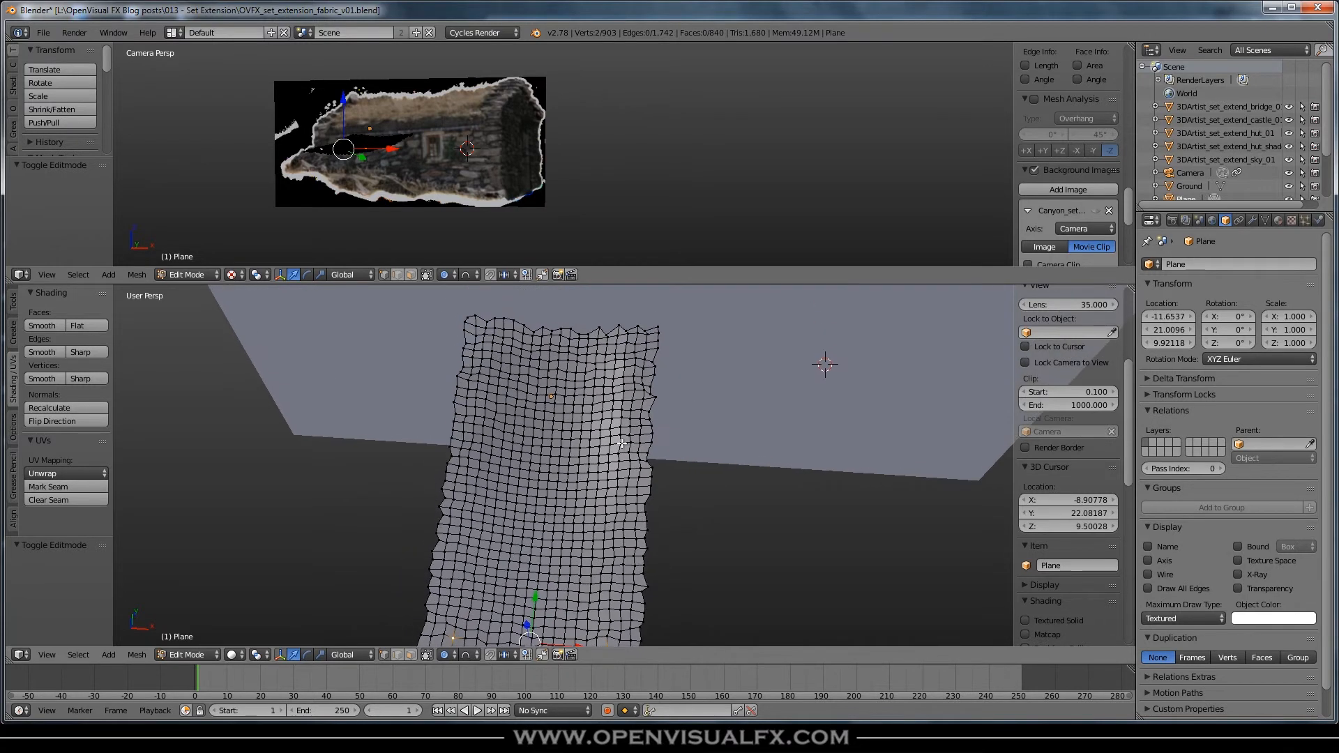
Select one vertex just inside each of the fabric's four corners, using the orthographic top view for the front pair
right_click(627, 343)
right_click(492, 335, "shift")
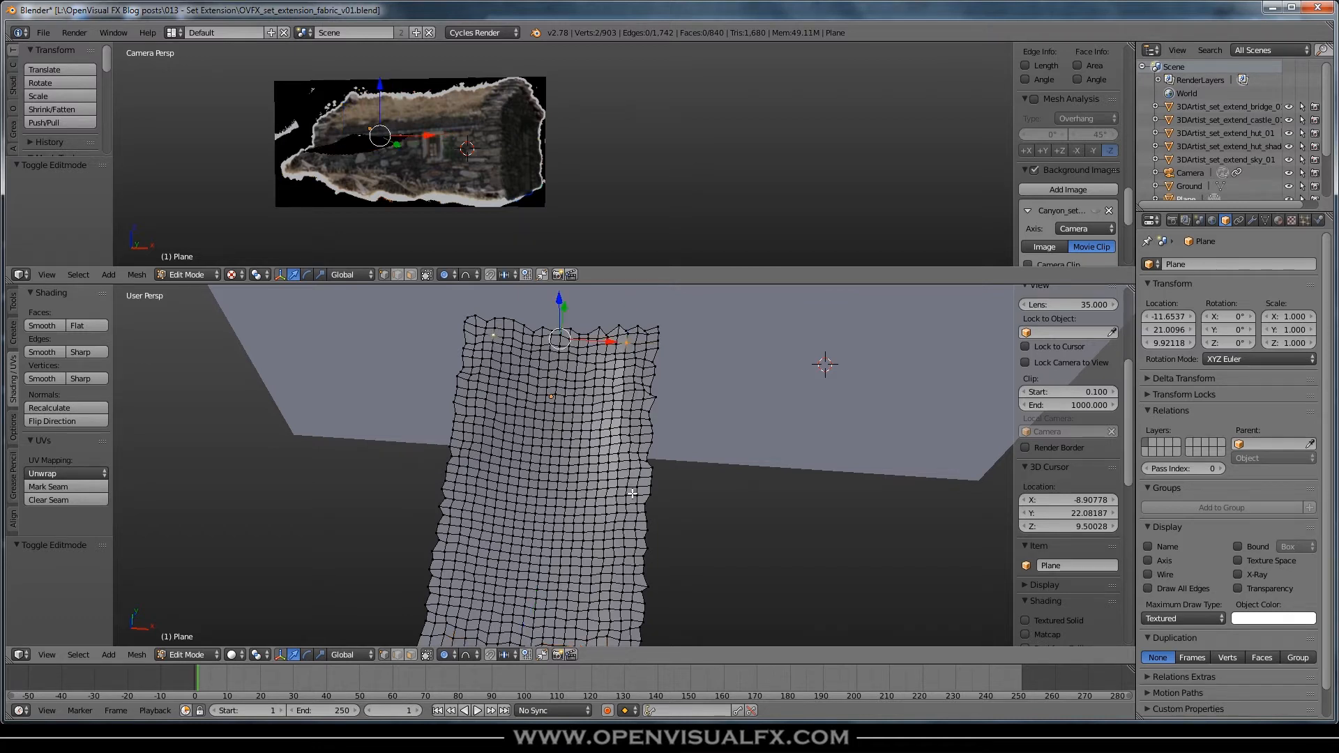
scroll(632, 493, "down", 4)
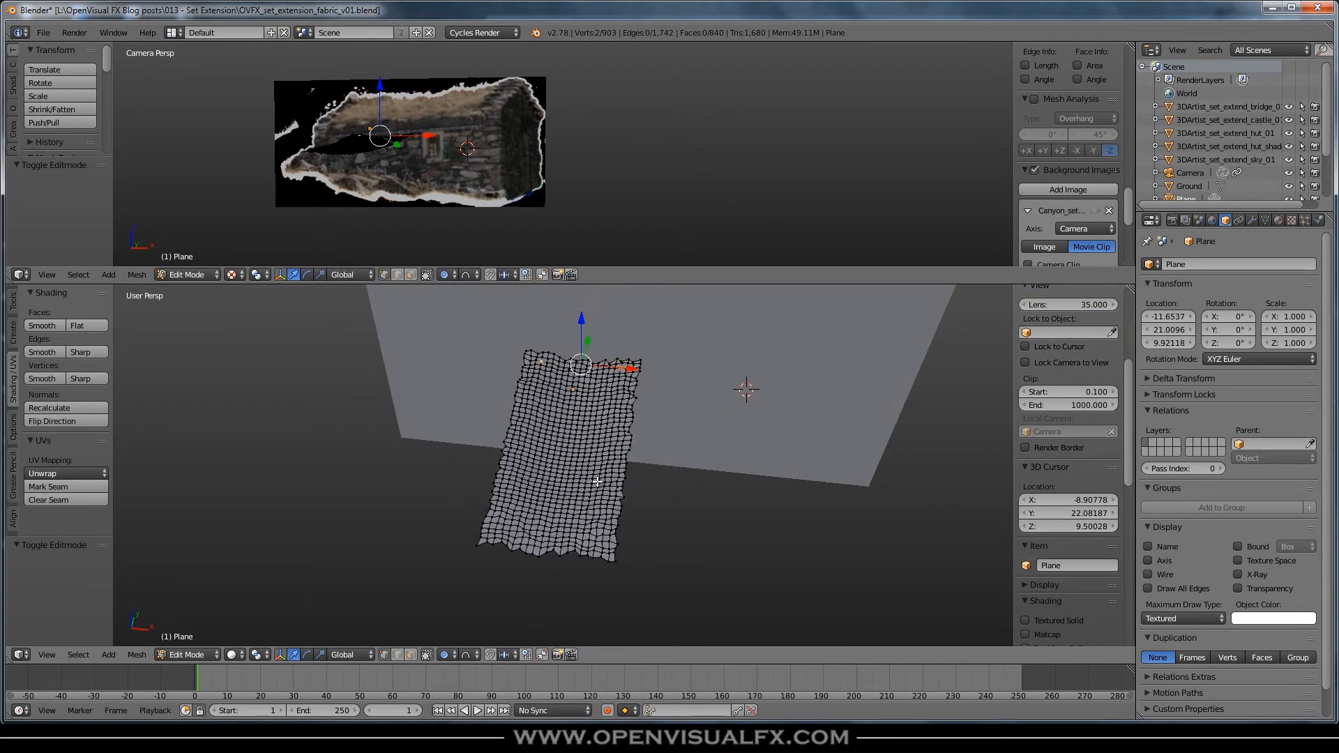
middle_click_drag(598, 481, 604, 495)
key("KP_5")
key("KP_7")
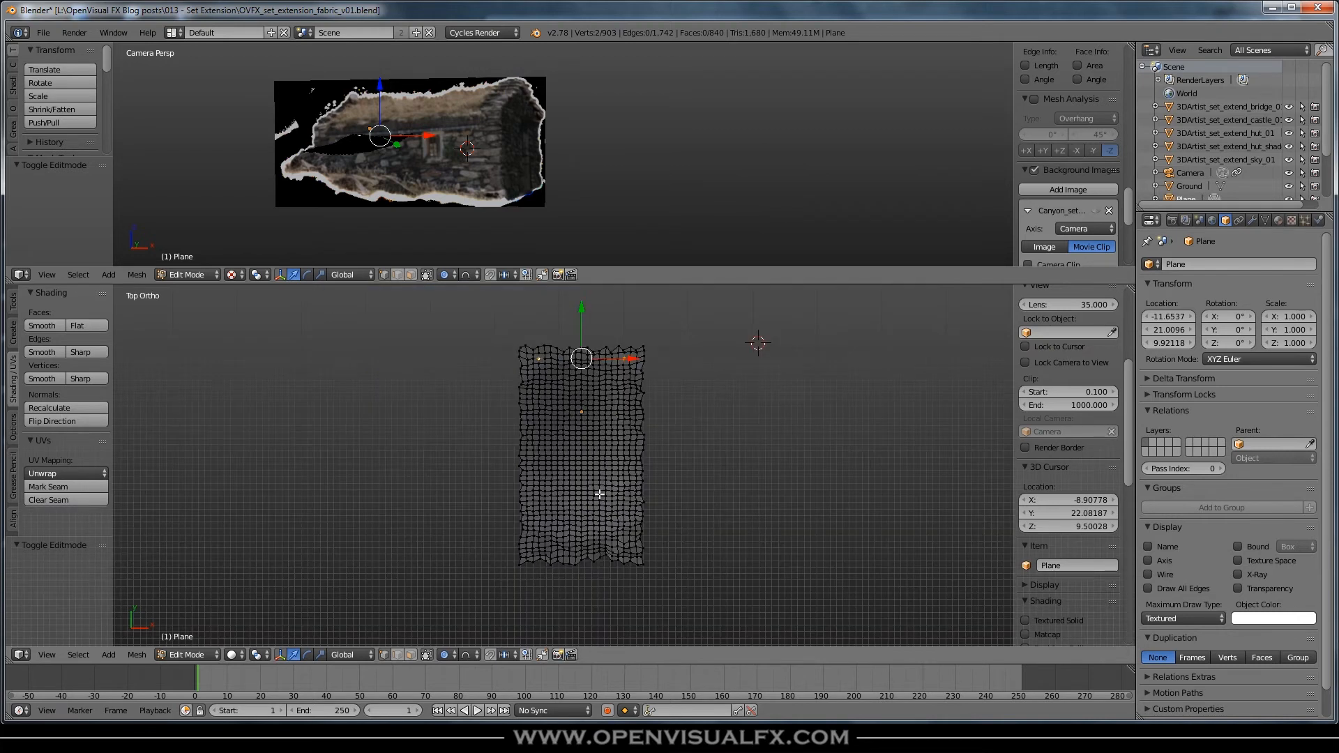
scroll(600, 494, "up", 3)
middle_click_drag(612, 478, 590, 523, "shift")
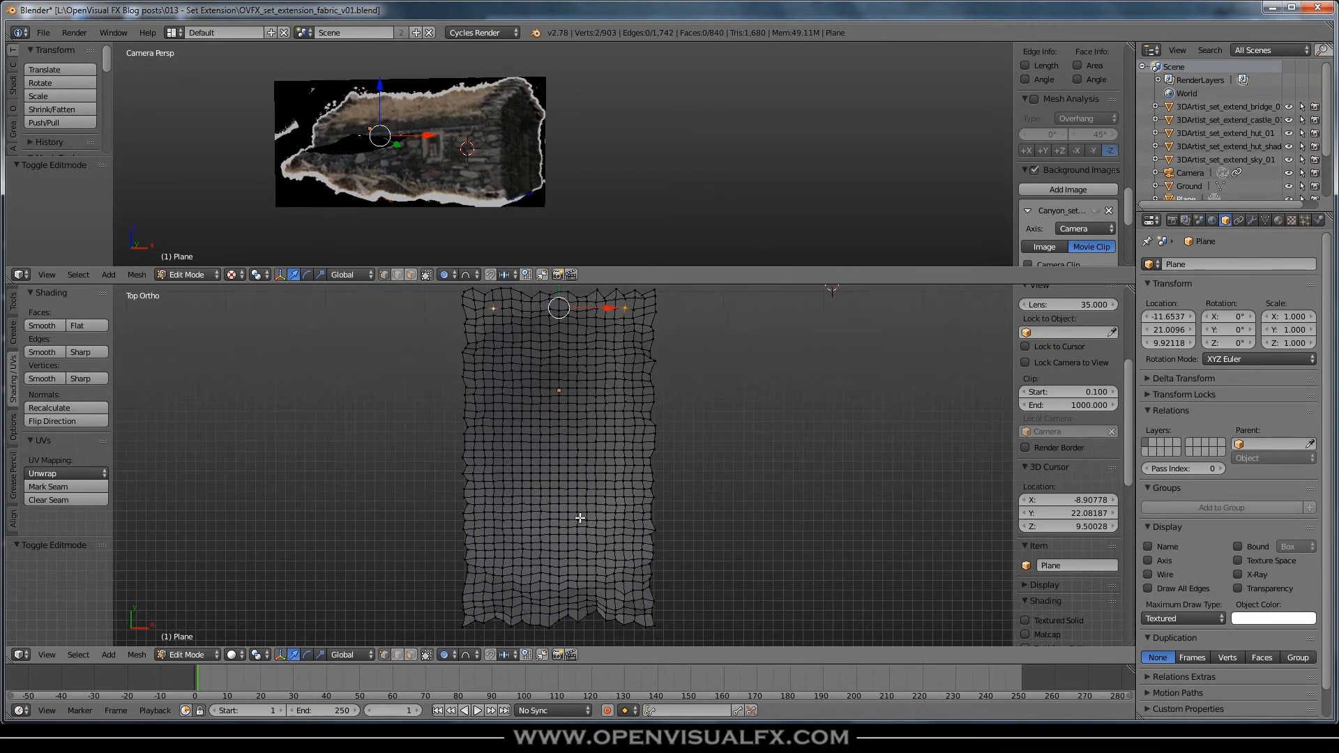
right_click(622, 580, "shift")
right_click(496, 583, "shift")
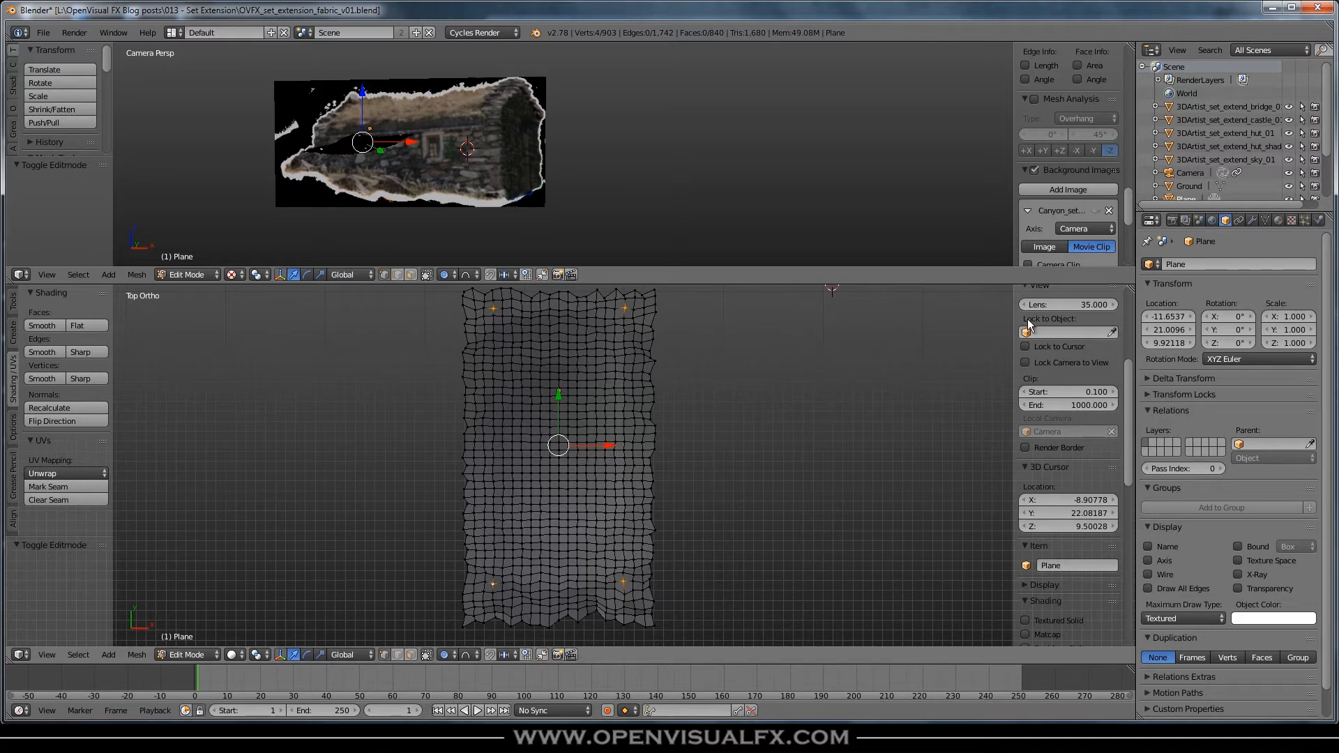
Assign the four corner vertices to a new vertex group and clear the selection
left_click(1264, 220)
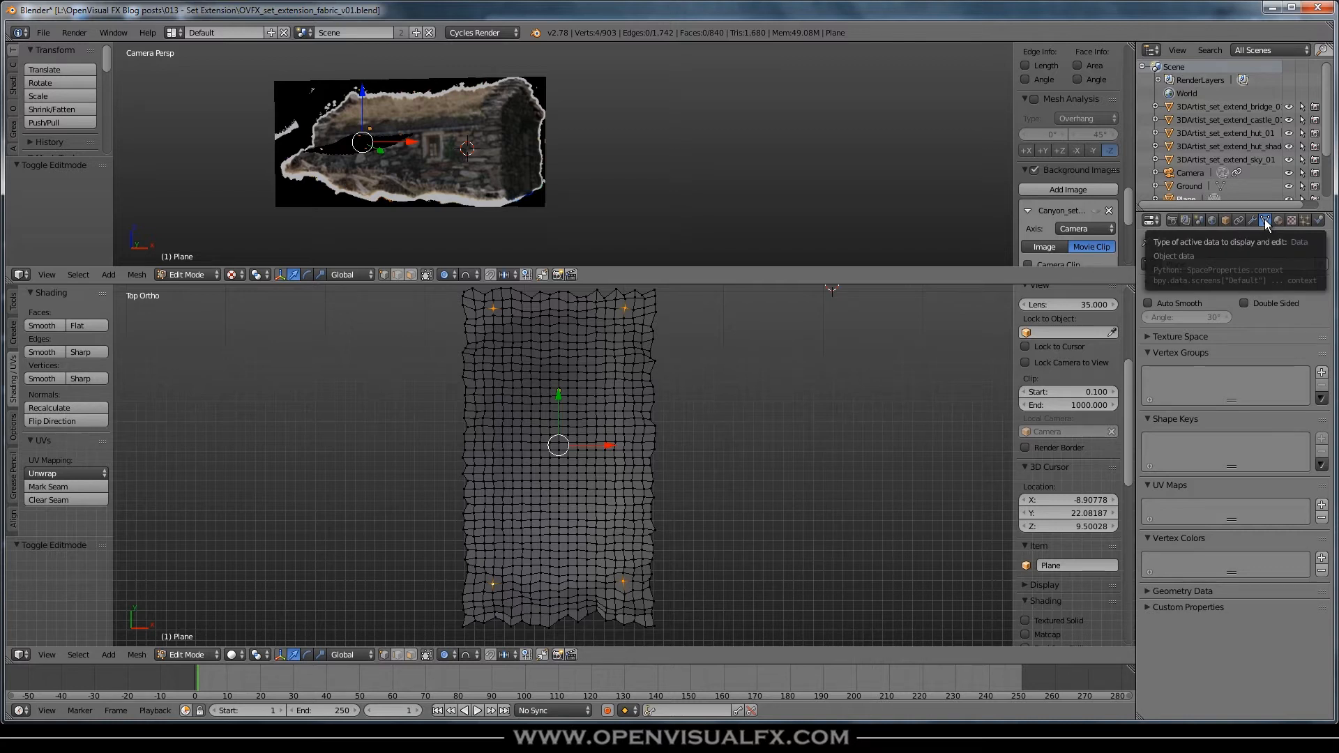
left_click(1321, 371)
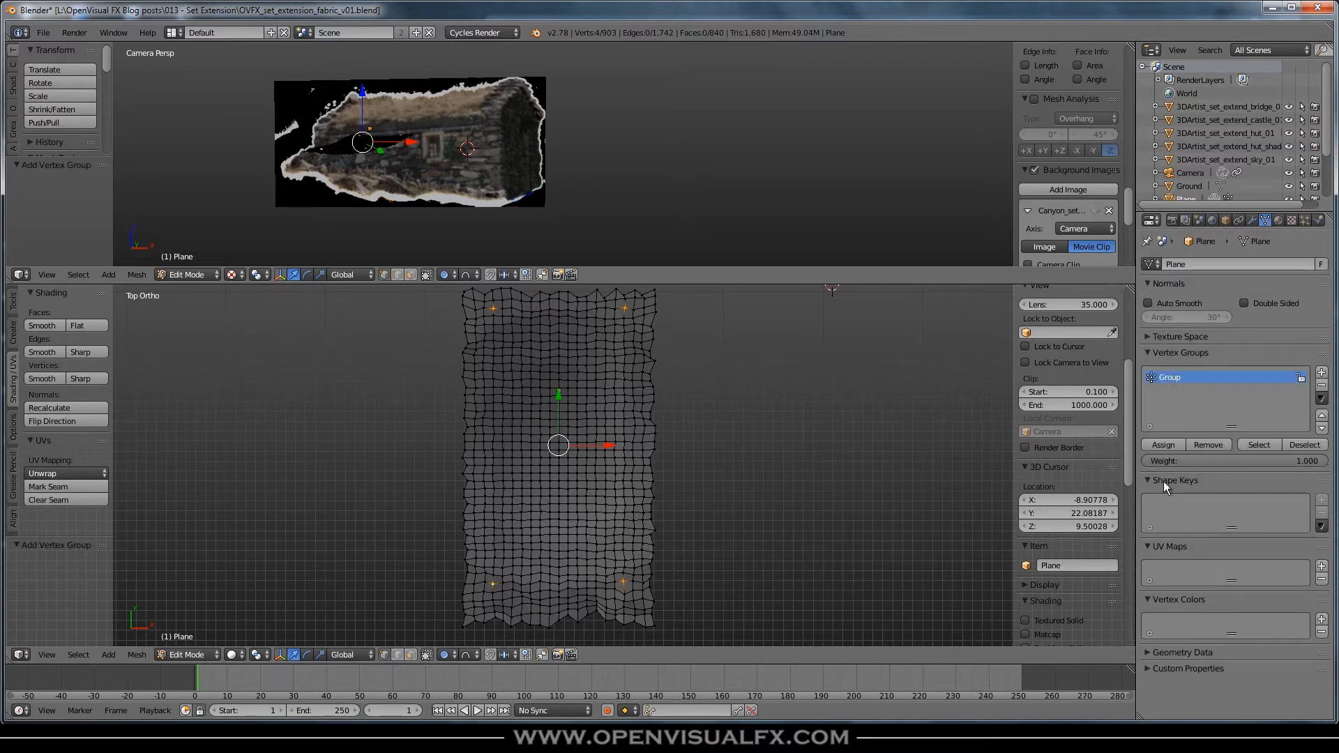
left_click(1171, 448)
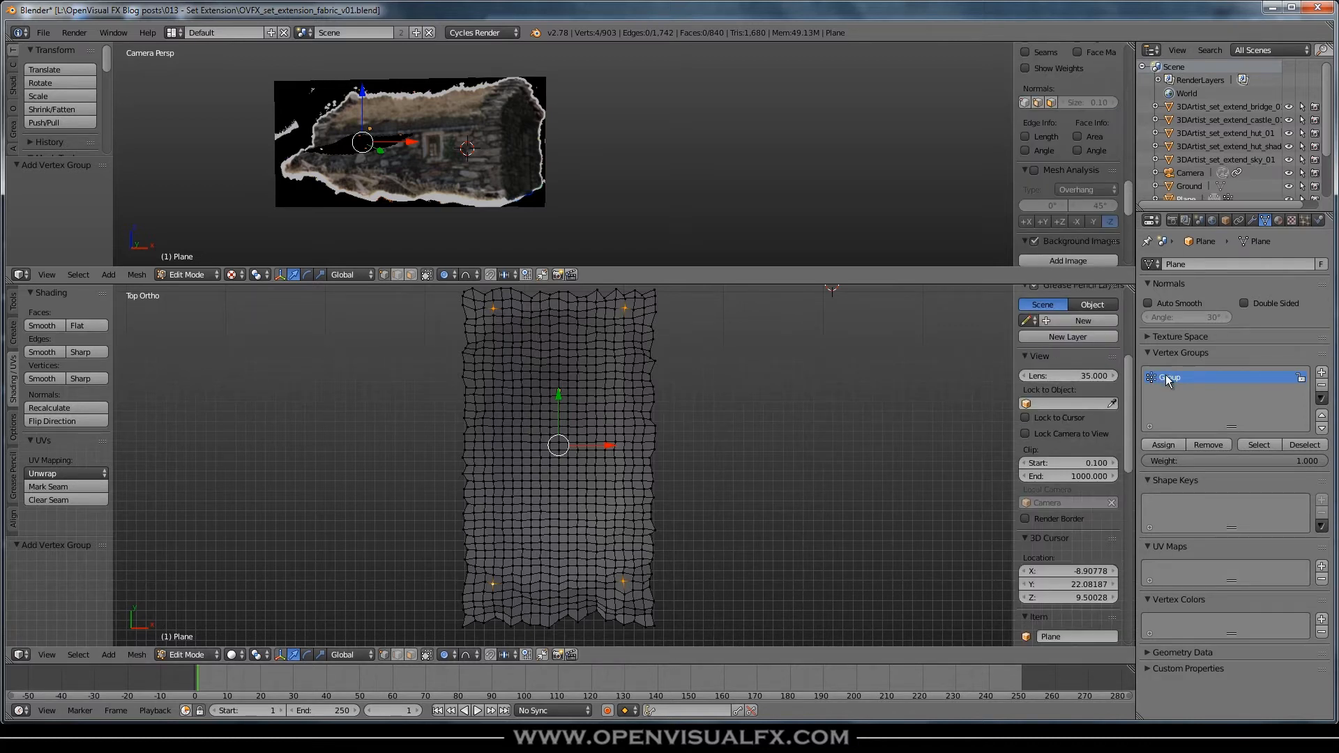
key("a")
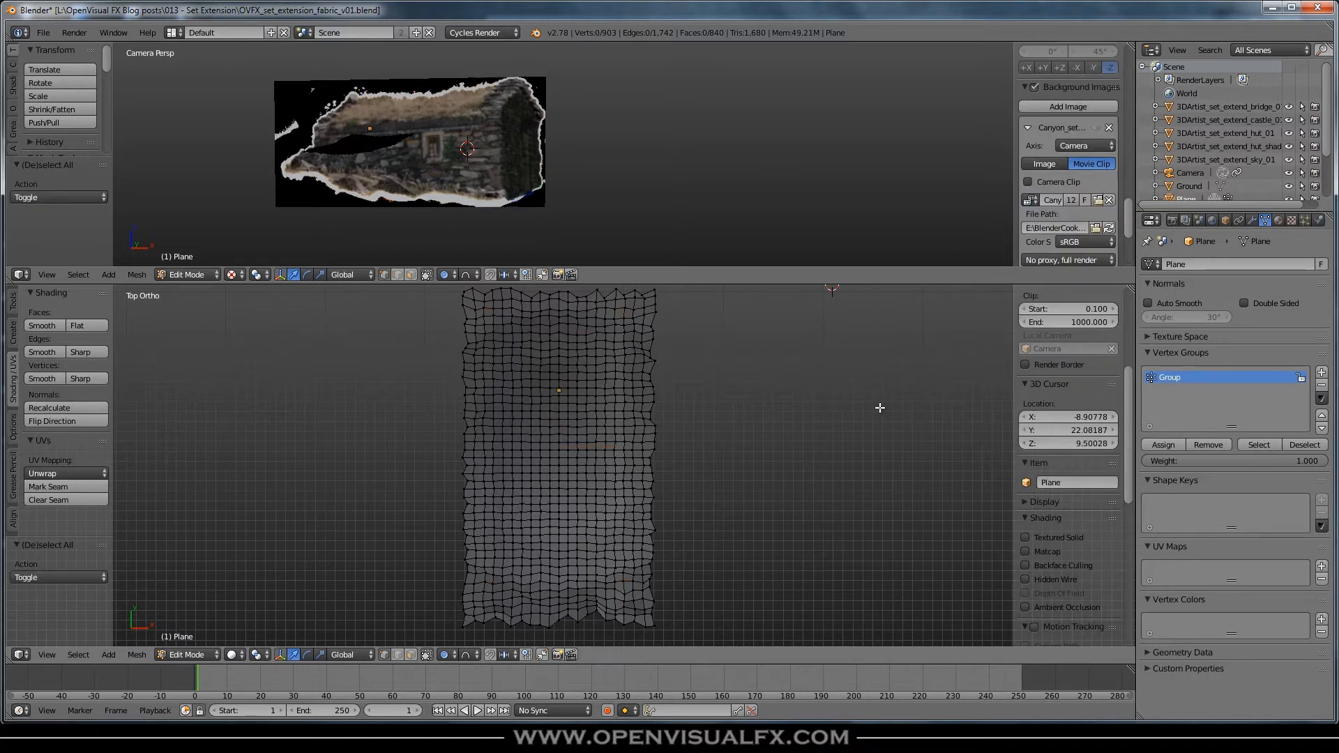
Select the vertex group's four corner vertices, rename the group "pin group", and return to Object Mode
left_click(1259, 443)
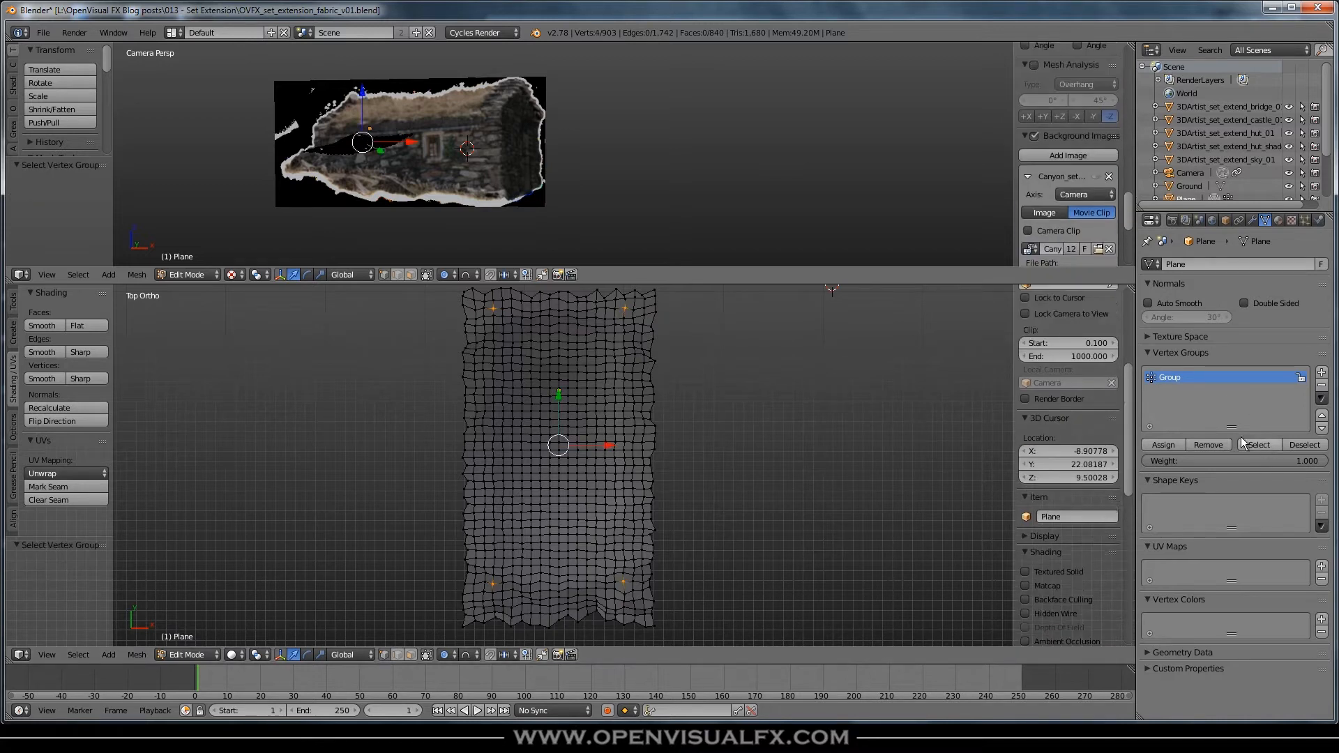
double_click(1171, 376)
type("pin g")
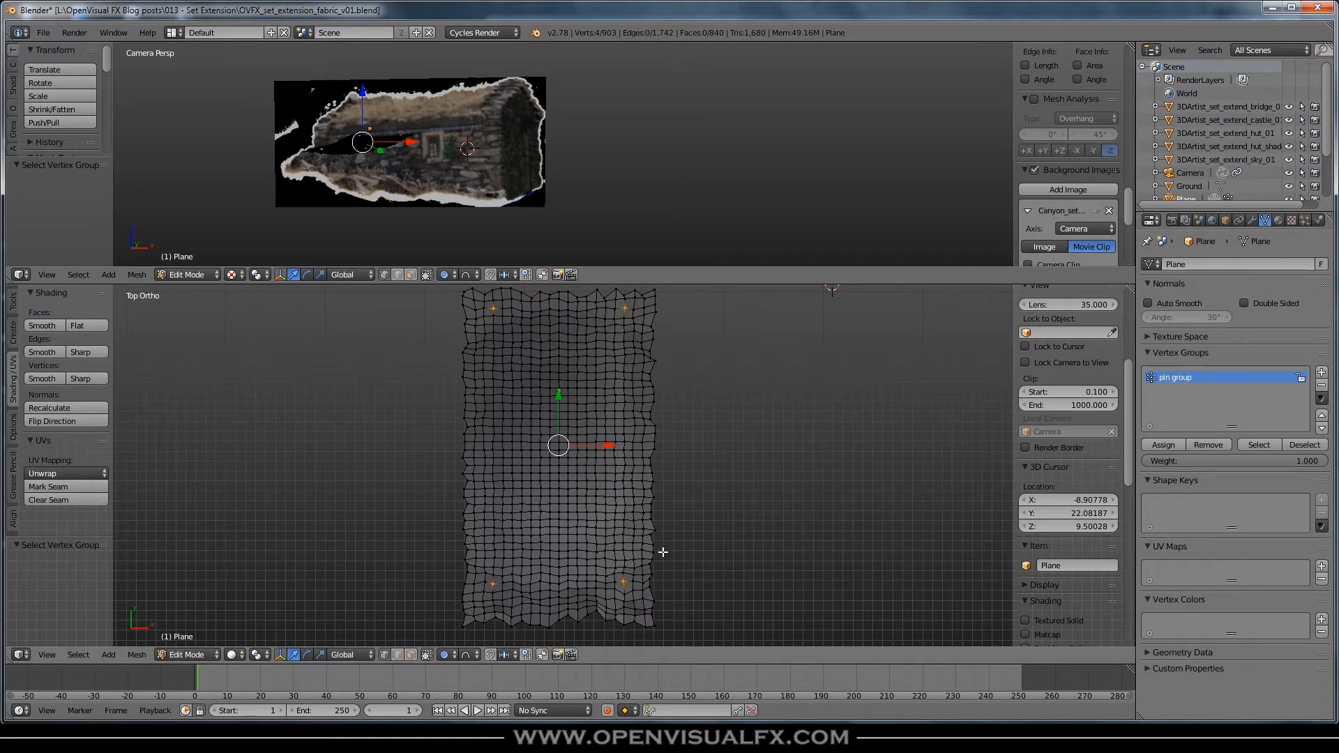
key("Tab")
Add Cloth physics to the fabric plane and enable pinning with the "pin group" vertex group
middle_click_drag(662, 553, 636, 444)
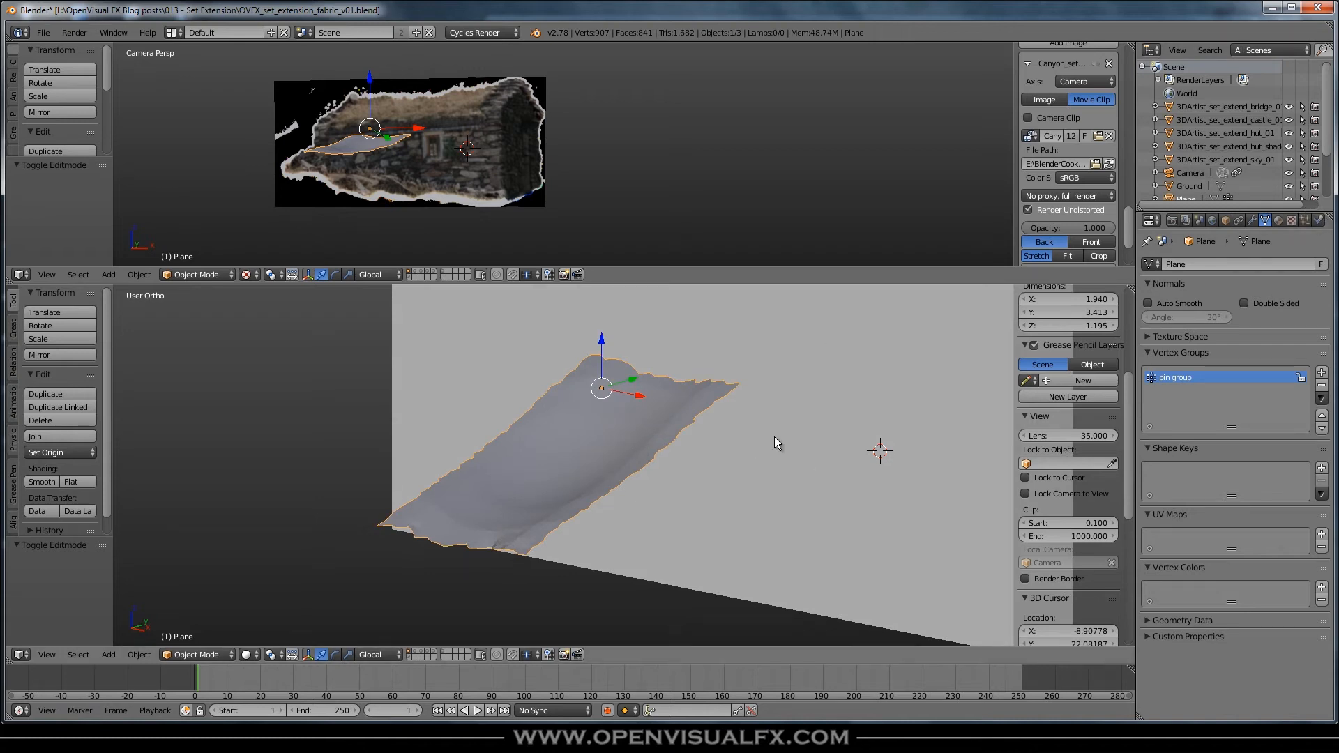
middle_click_drag(773, 445, 658, 417)
left_click(1319, 221)
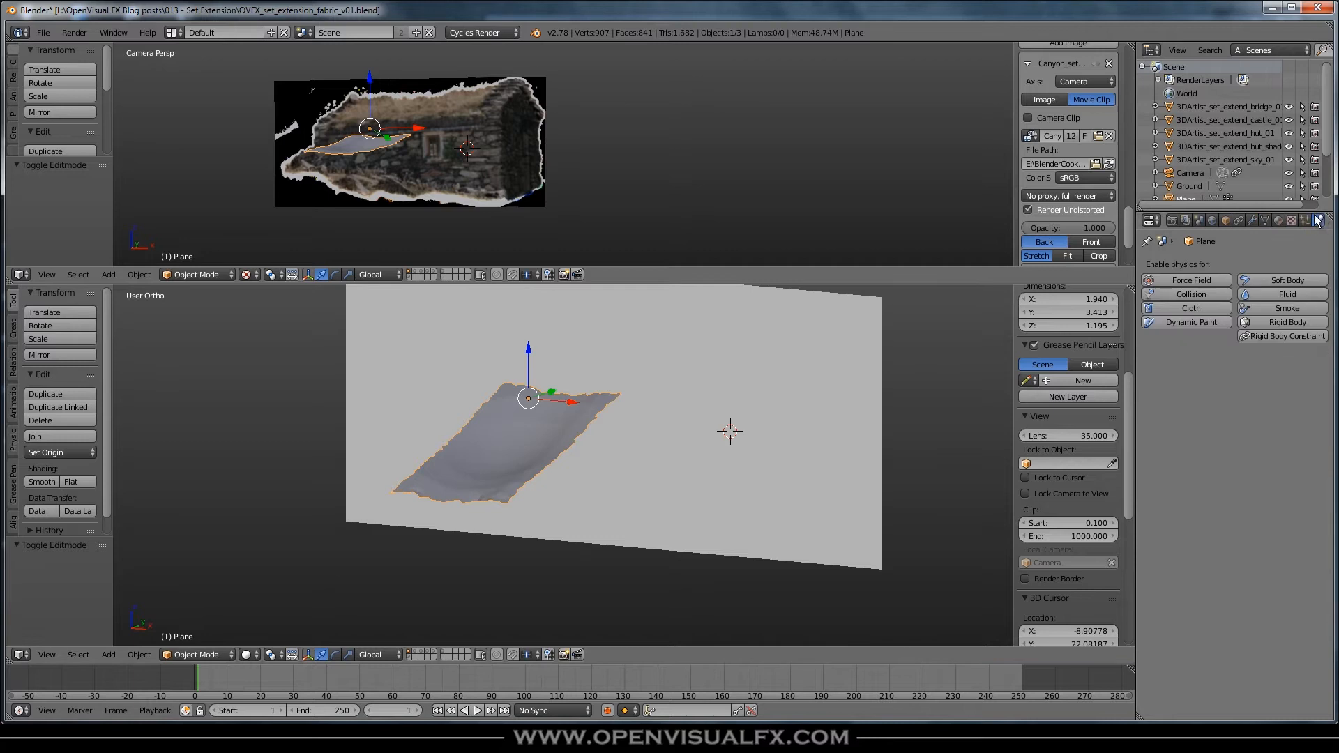
left_click(1177, 308)
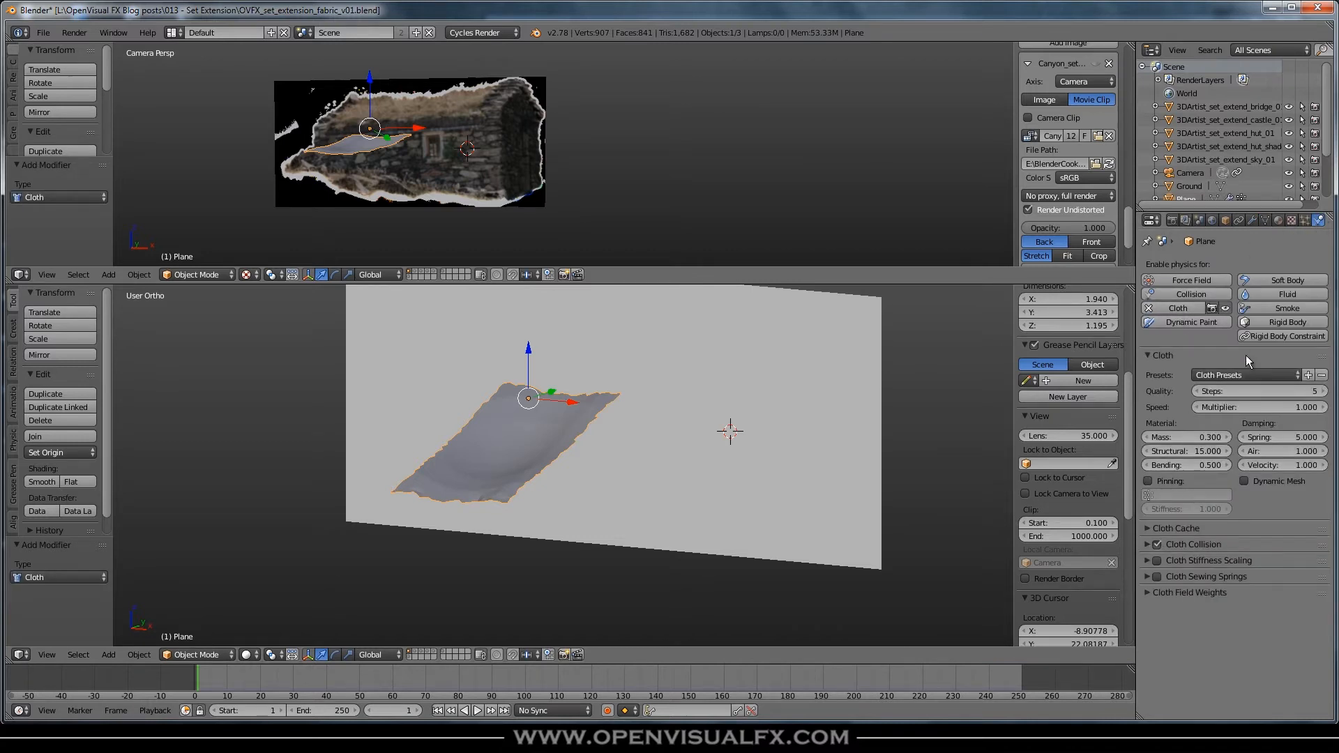
left_click(1147, 482)
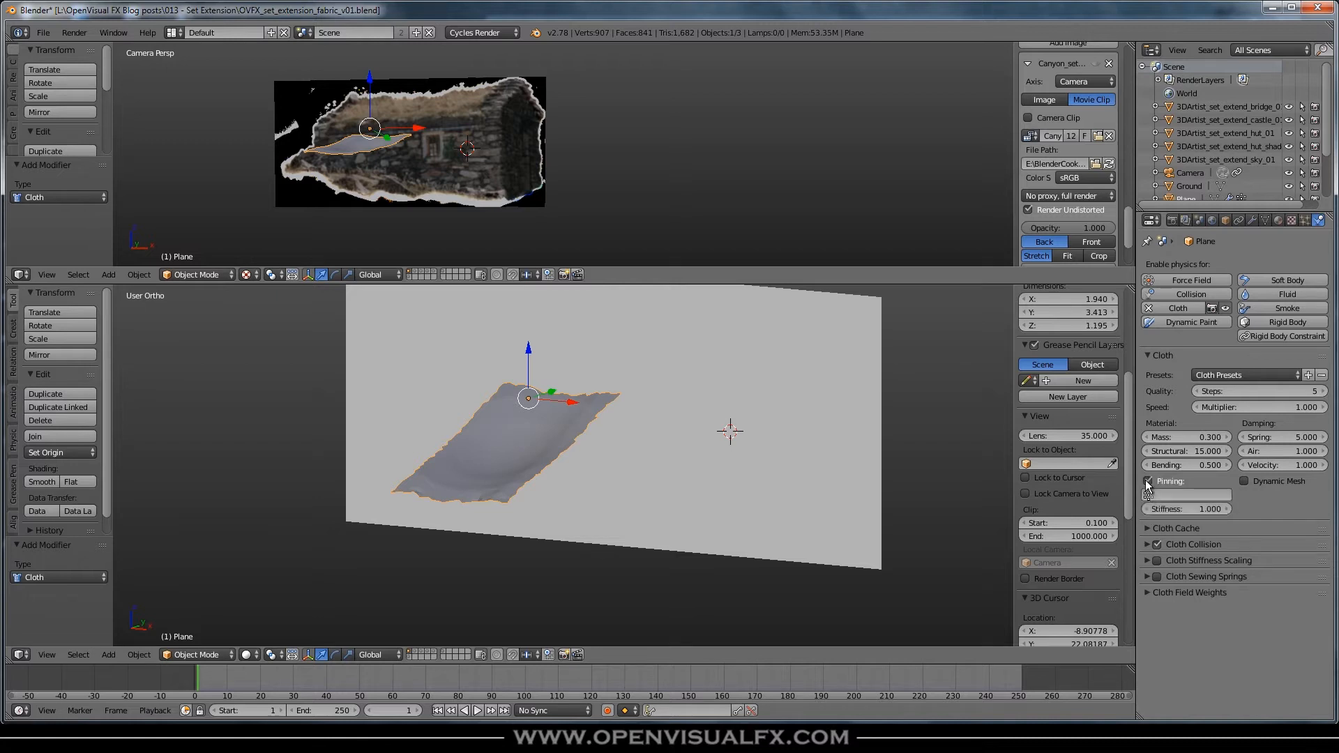
left_click(1156, 495)
left_click(1166, 513)
Play the cloth simulation to watch the fabric drape, stop it, and return to frame 1
middle_click_drag(571, 530, 518, 498, "shift")
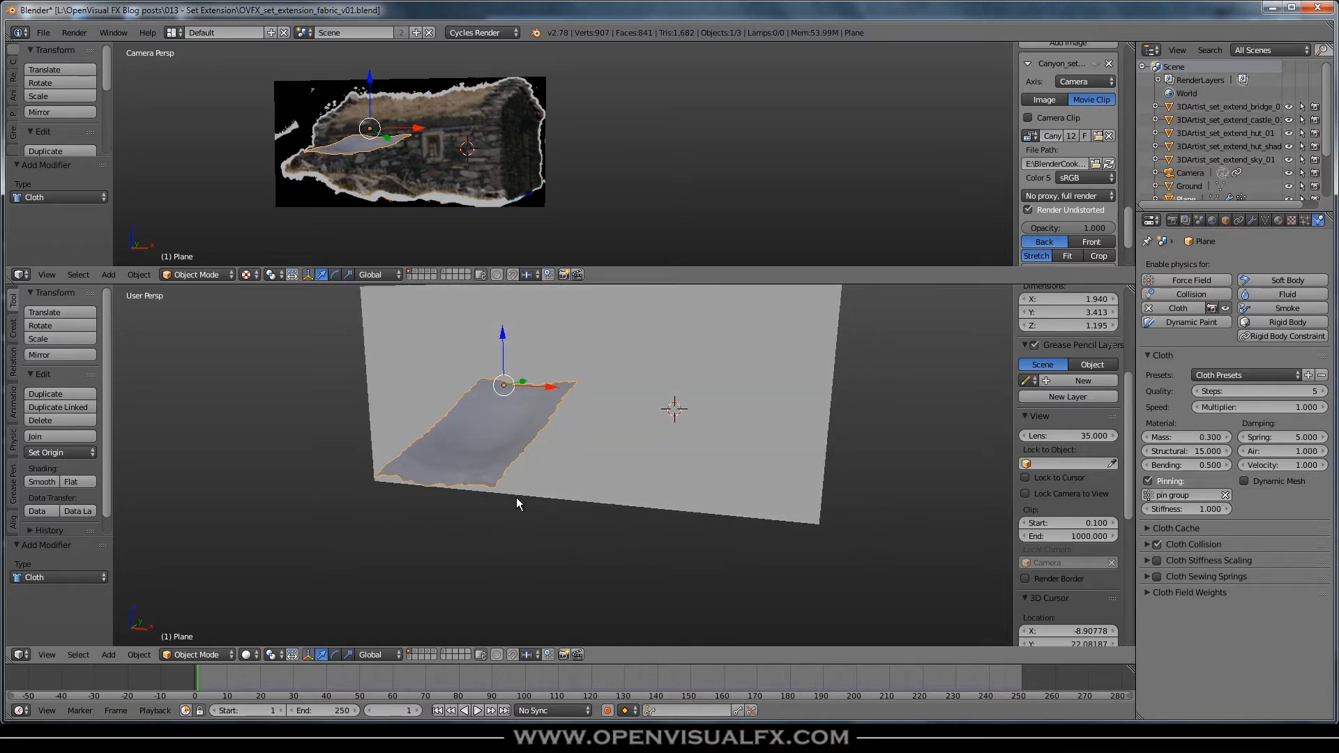
key("alt+a")
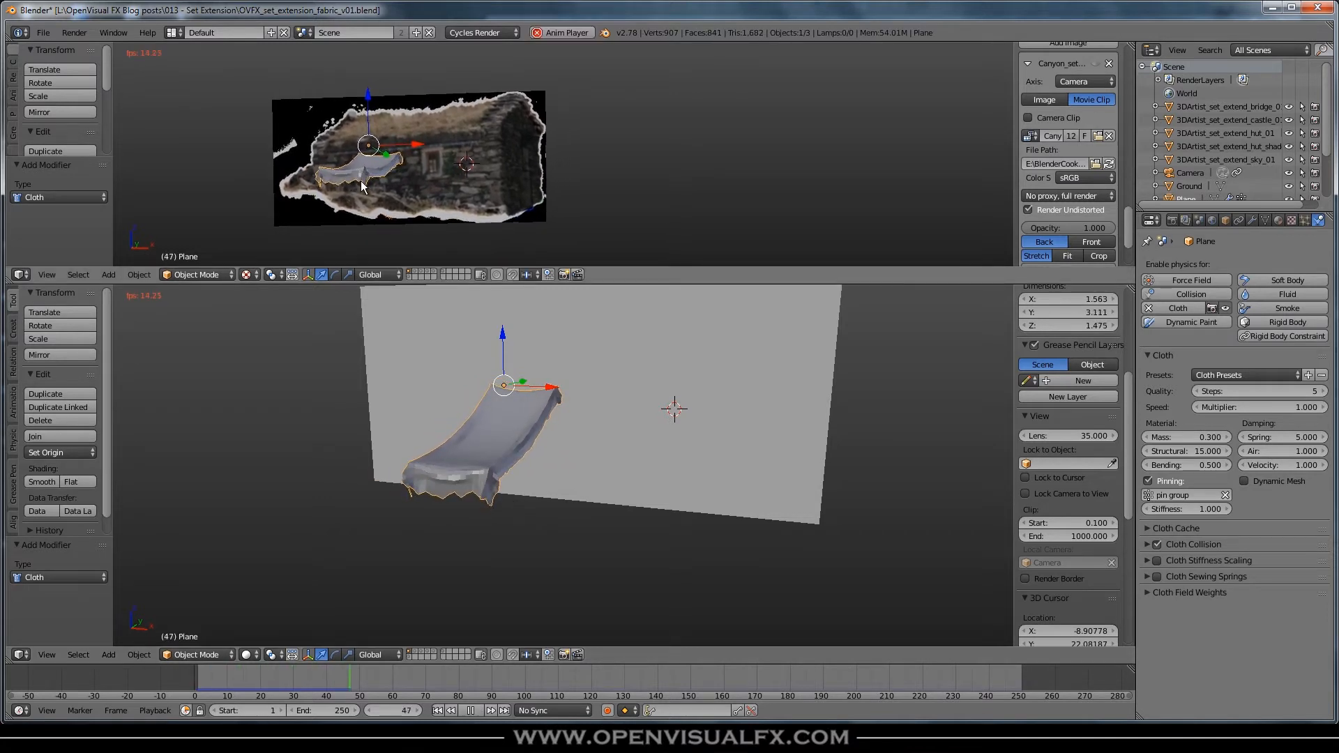
mouse_move(472, 504)
middle_mouse_down()
mouse_move(651, 484)
mouse_move(545, 509)
mouse_move(478, 493)
mouse_move(496, 500)
middle_mouse_up()
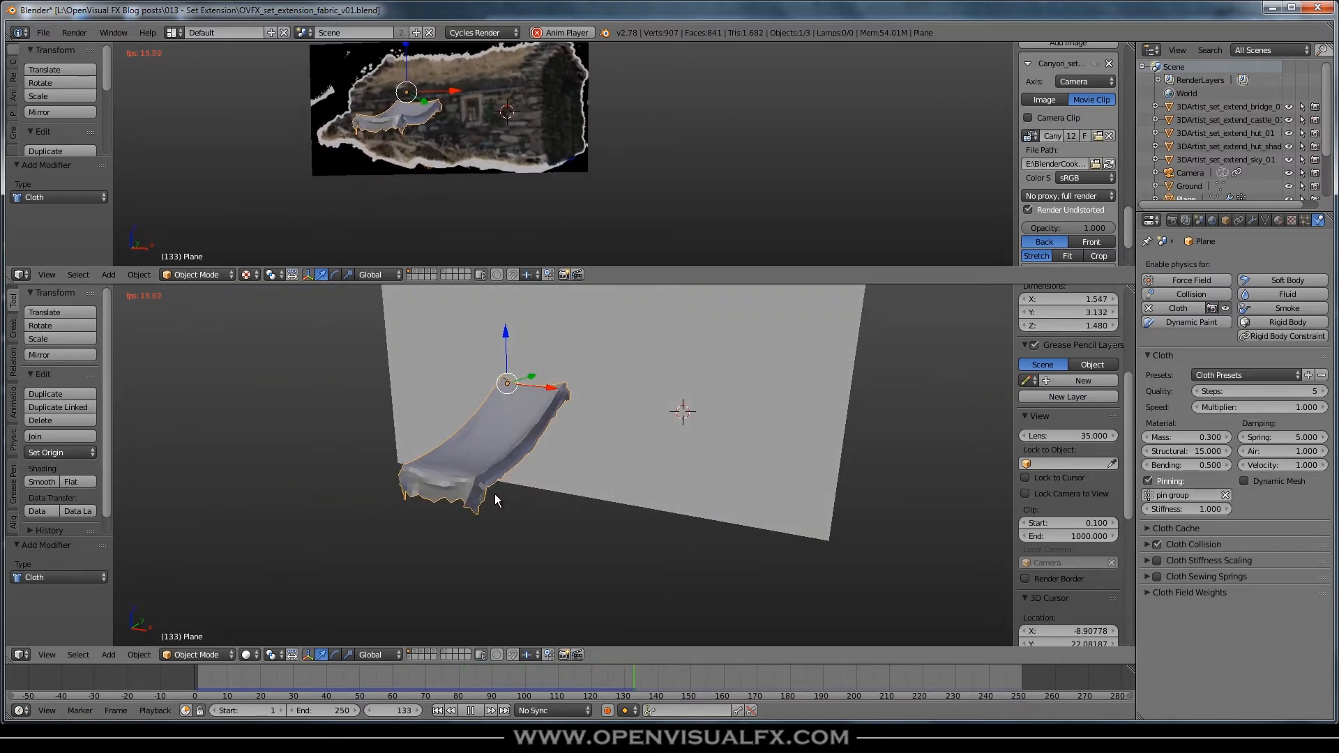
key("alt+a")
scroll(593, 458, "down", 4)
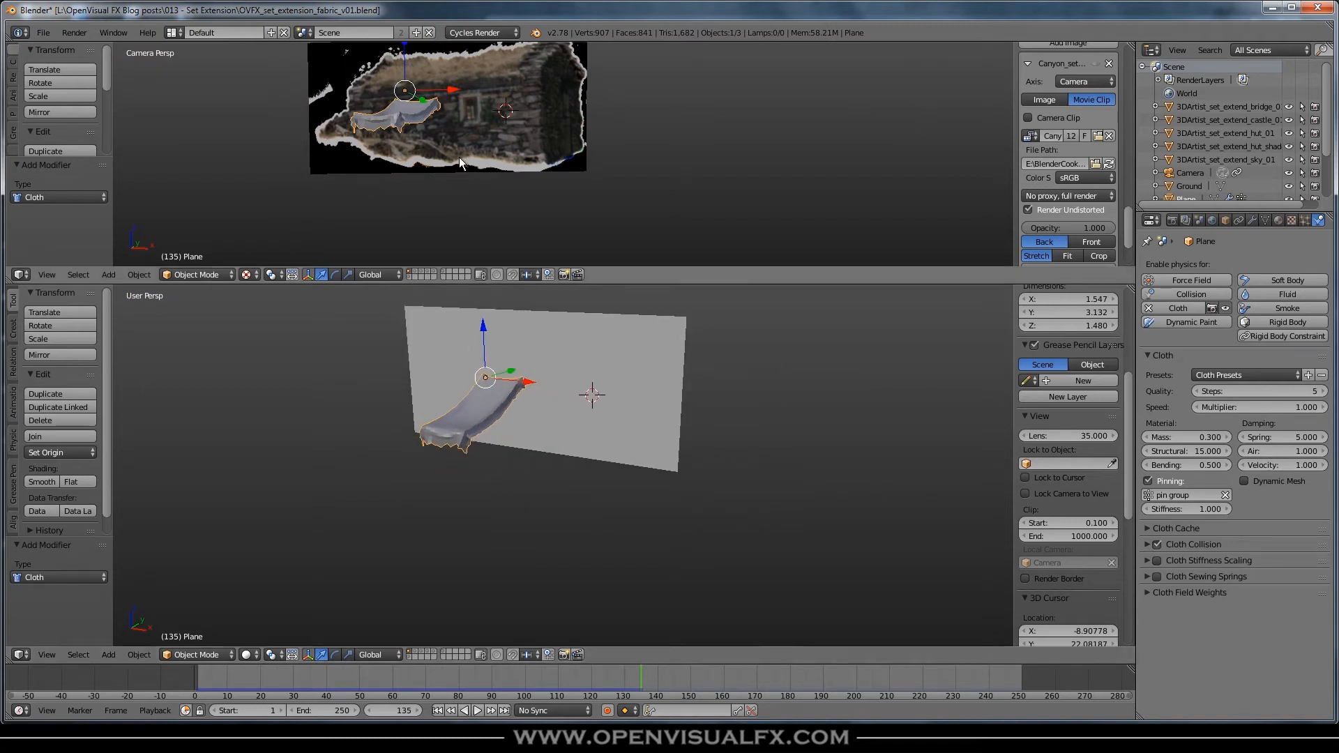
left_click(437, 678)
key("alt+a")
left_click_drag(437, 678, 186, 670)
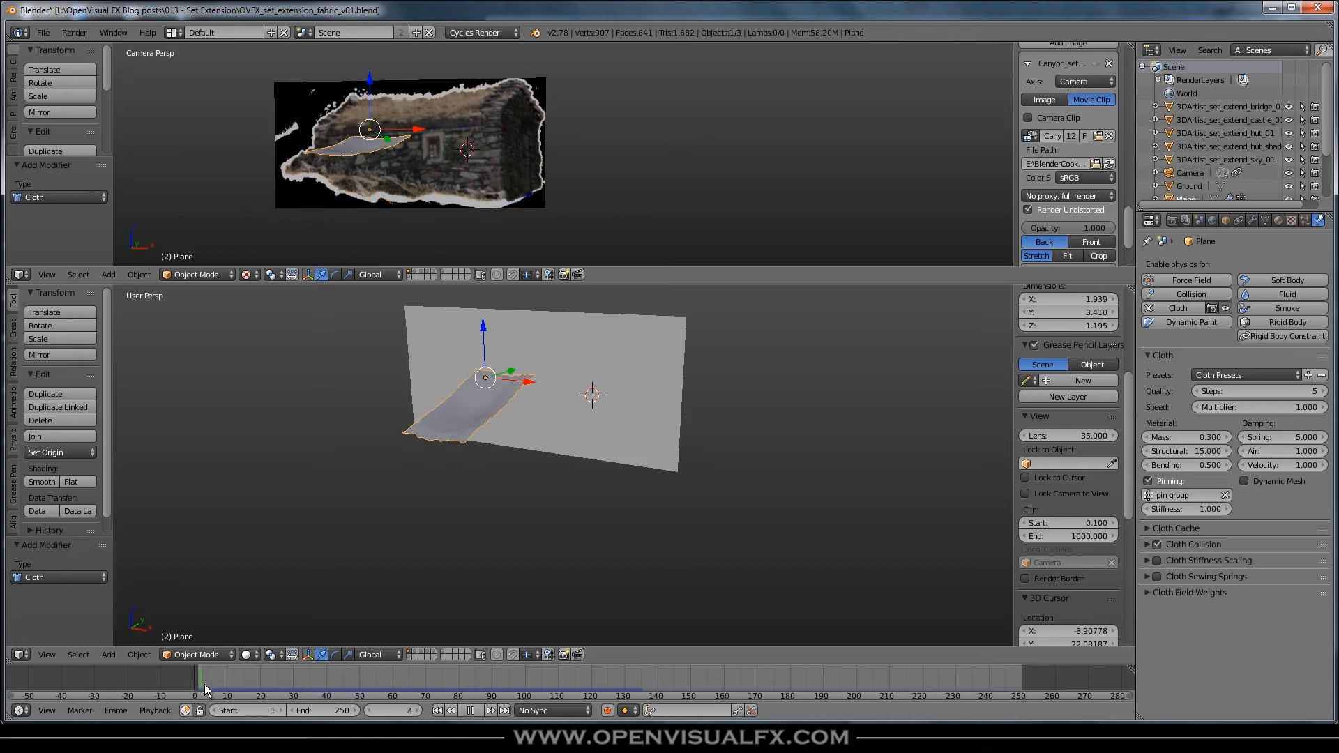
left_click(196, 680)
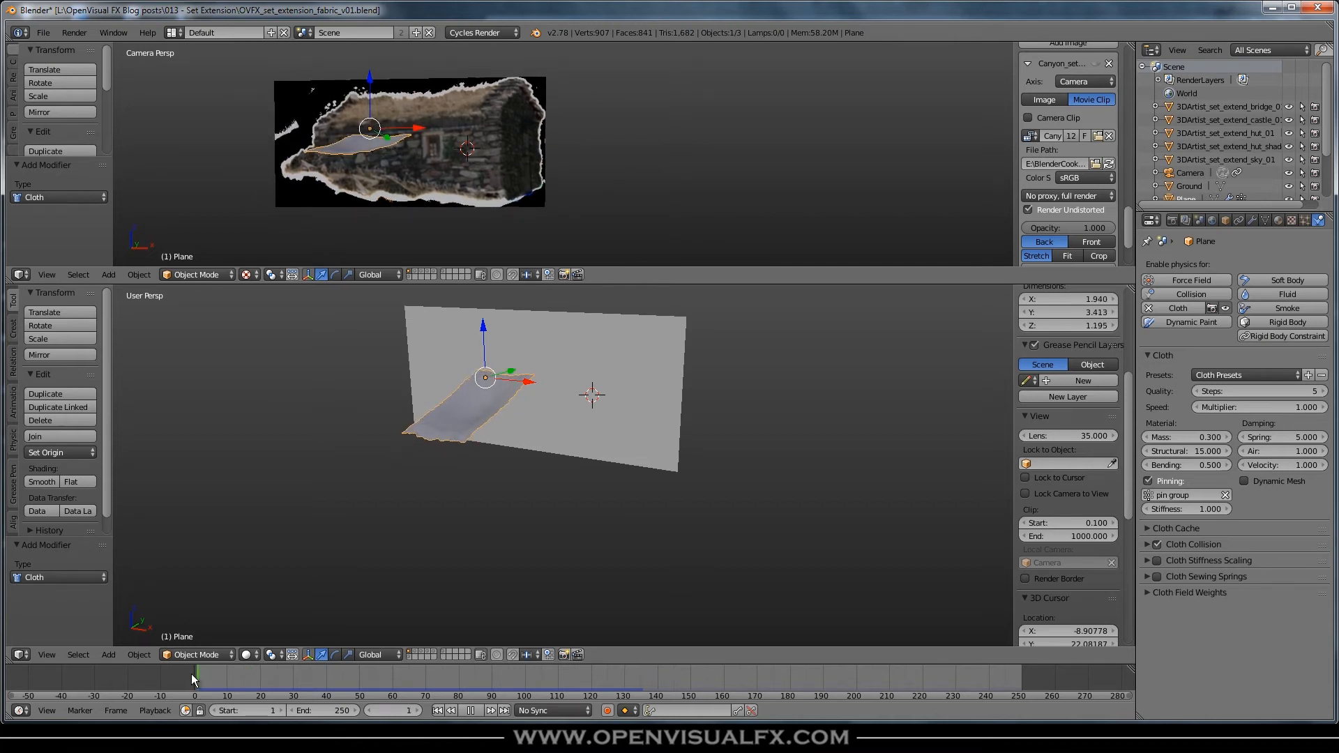
Scrub the simulation to around frames 67 to 70 and examine the fabric's hanging front edge up close
left_click_drag(190, 673, 425, 692)
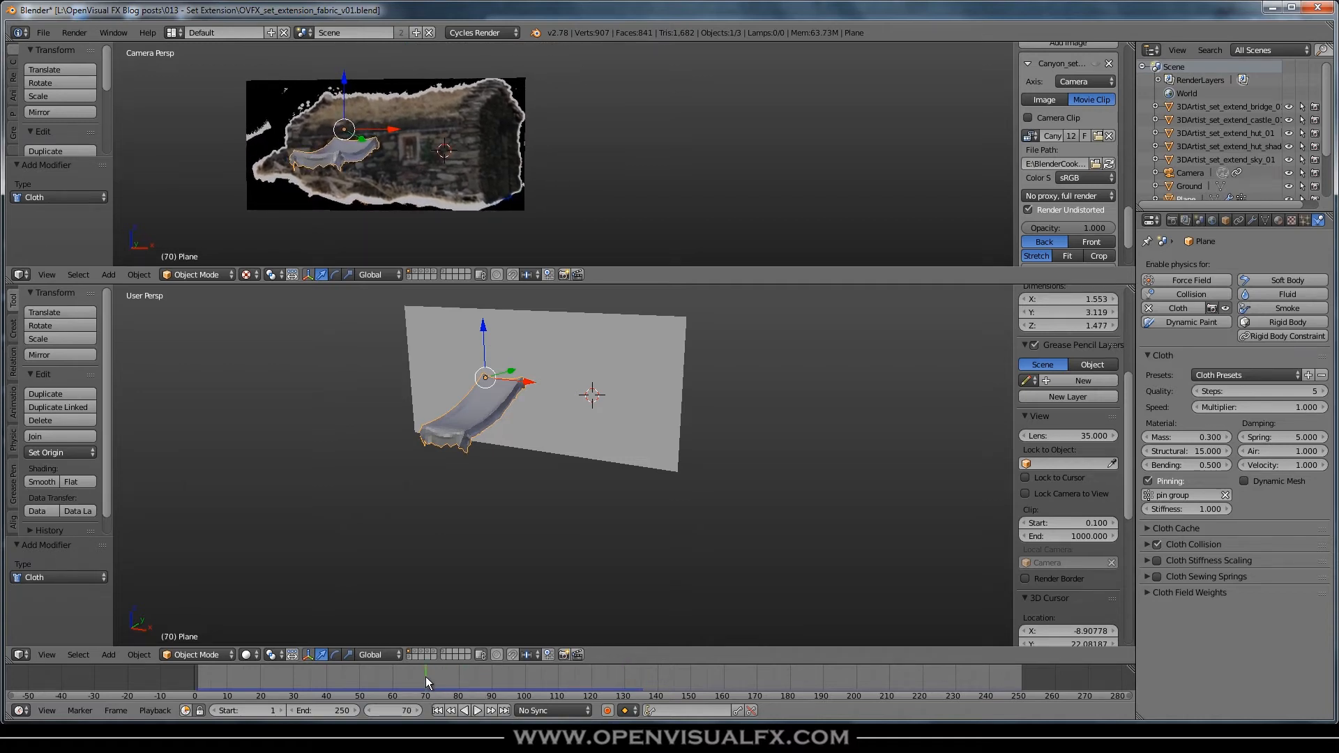
mouse_move(438, 680)
left_mouse_down()
mouse_move(279, 676)
mouse_move(195, 691)
mouse_move(242, 695)
mouse_move(407, 684)
mouse_move(427, 696)
mouse_move(412, 681)
mouse_move(192, 676)
mouse_move(426, 680)
left_mouse_up()
left_click_drag(425, 679, 427, 680)
left_click_drag(425, 679, 426, 680)
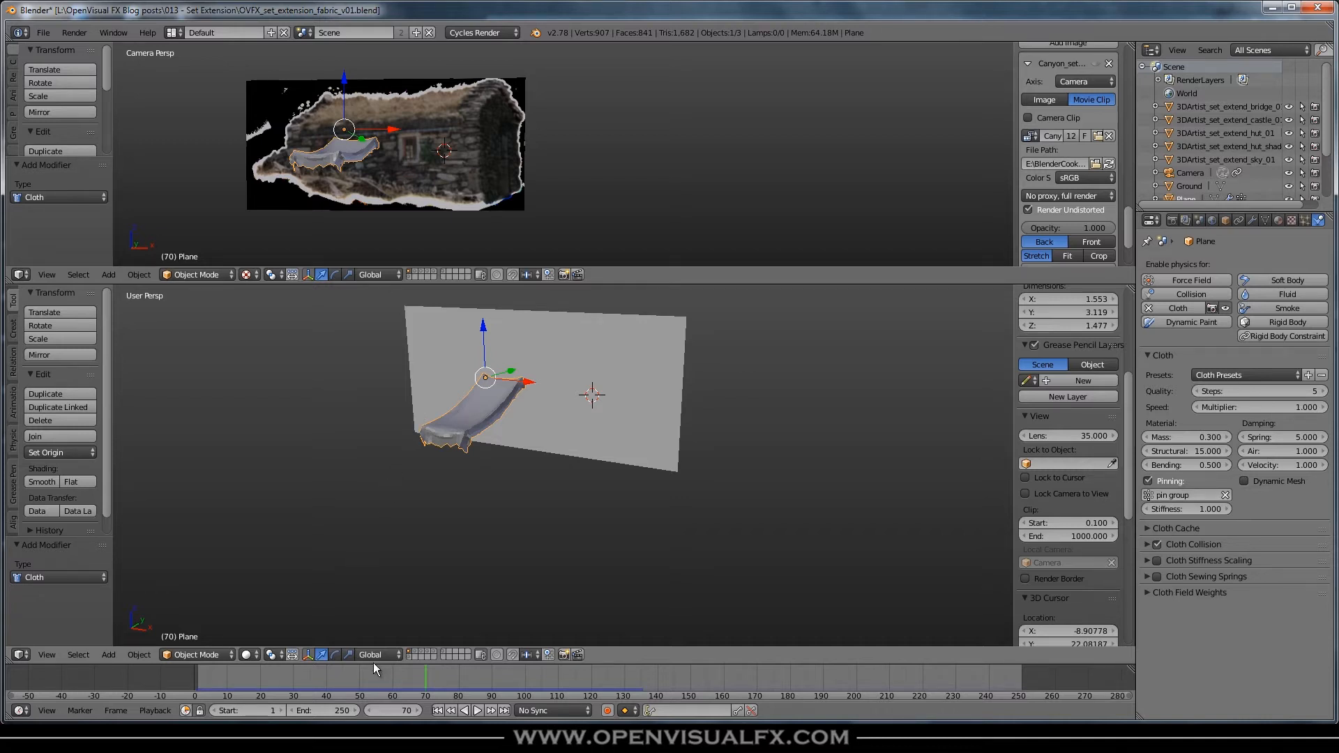
mouse_move(412, 681)
left_mouse_down()
mouse_move(173, 687)
mouse_move(417, 684)
left_mouse_up()
middle_click_drag(483, 395, 375, 503)
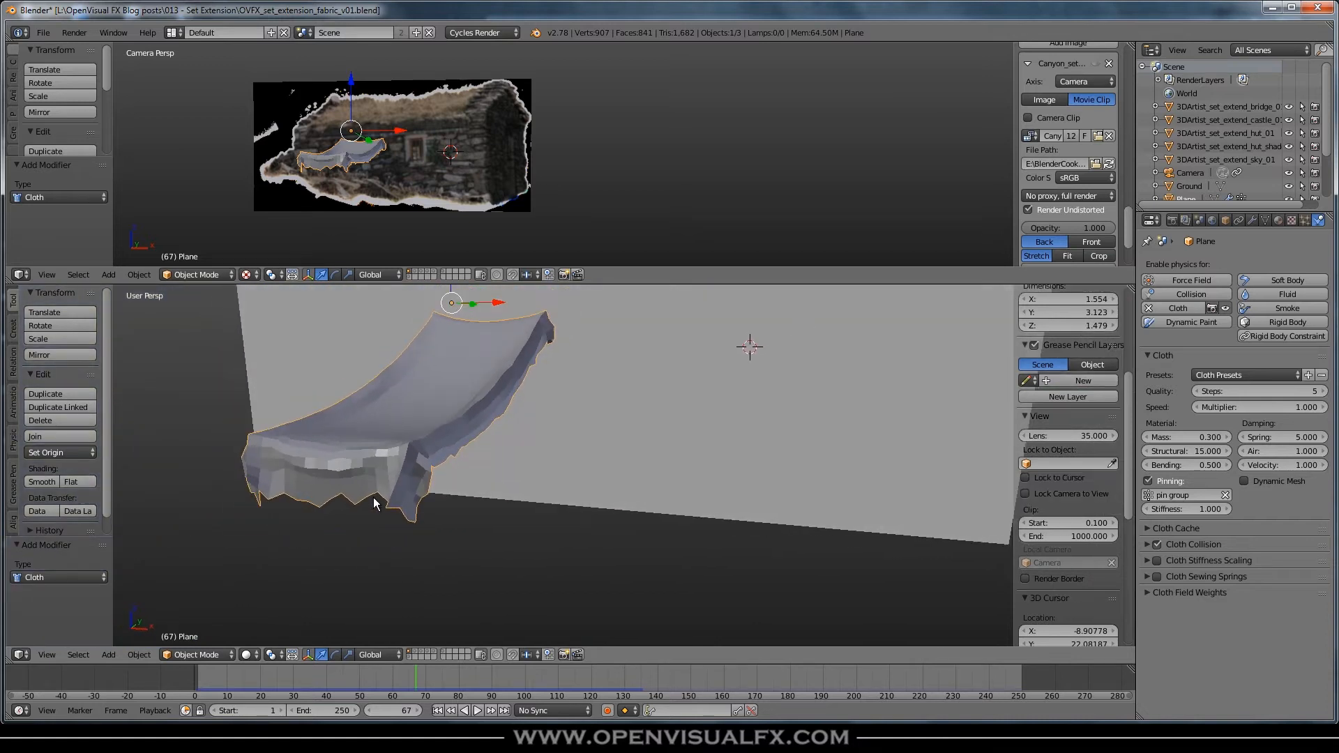
scroll(374, 504, "down", 3)
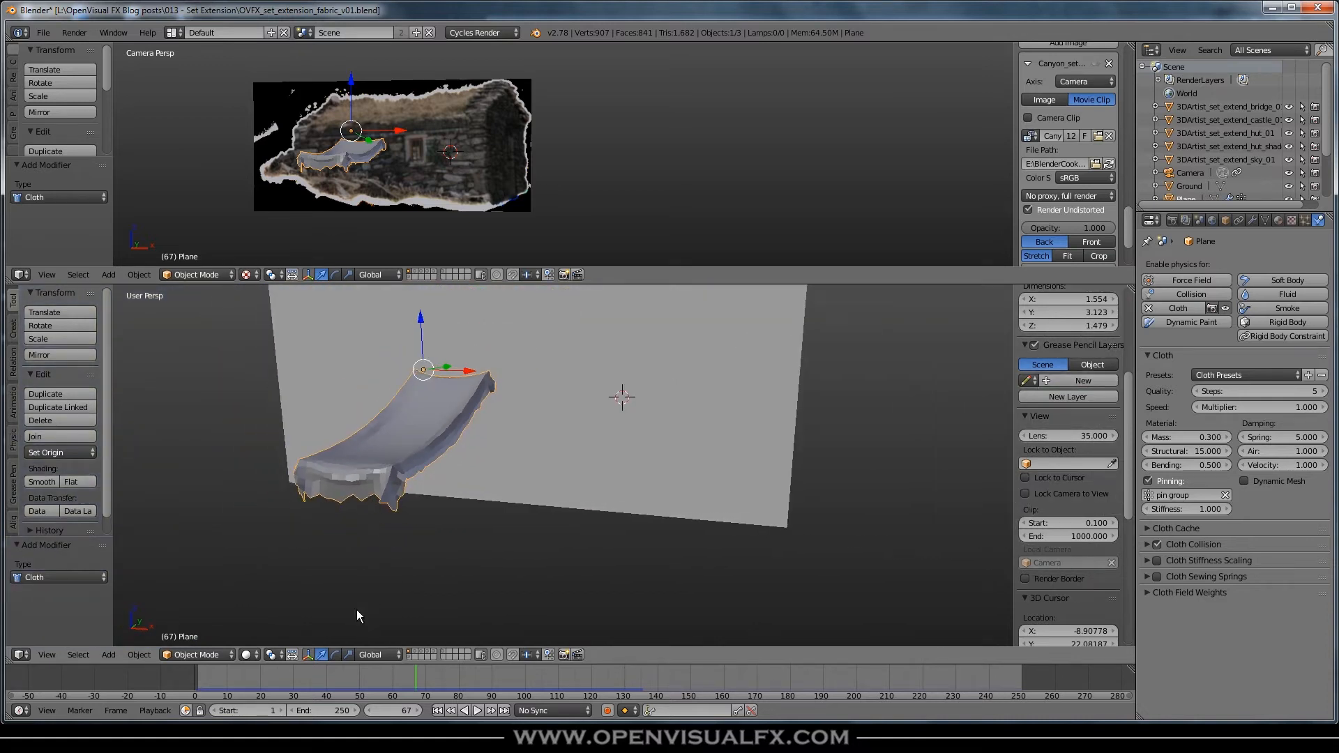
Return to frame 1 and enable Self Collision in the fabric's cloth collision settings
left_click_drag(415, 676, 161, 676)
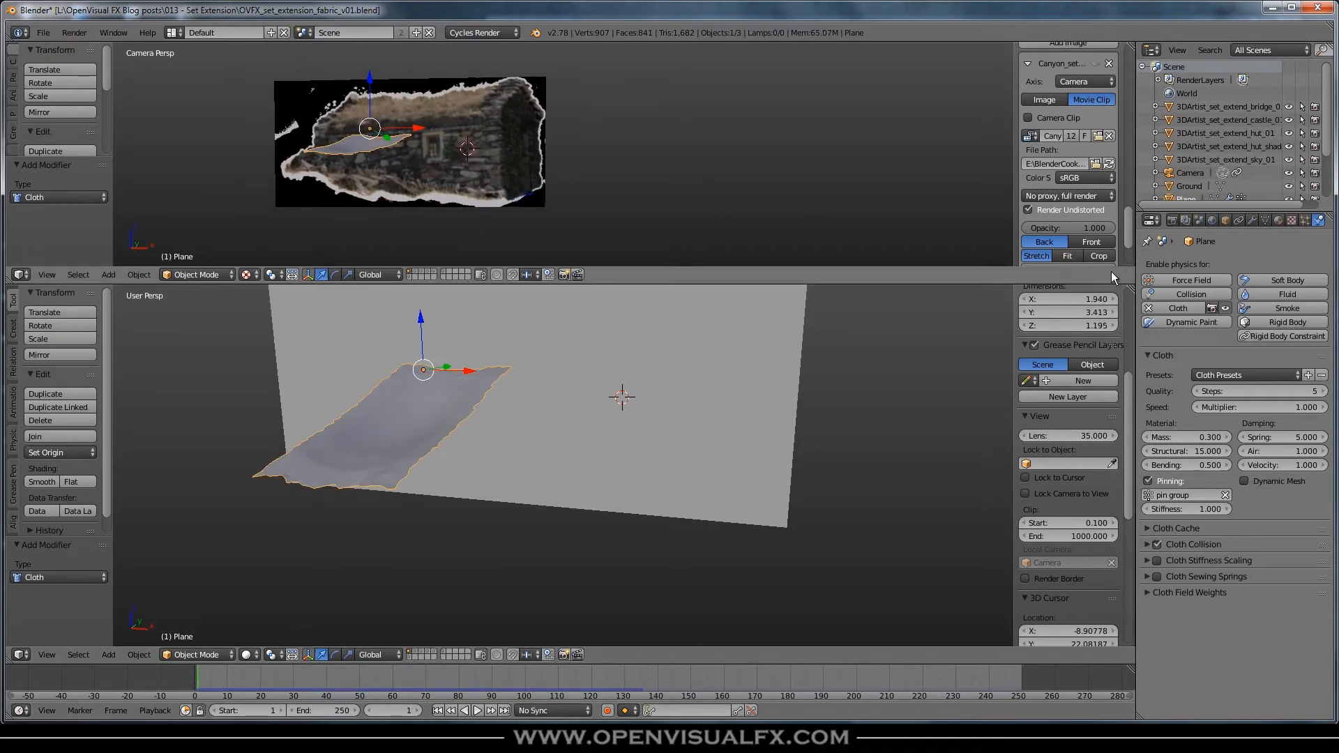
left_click(1147, 545)
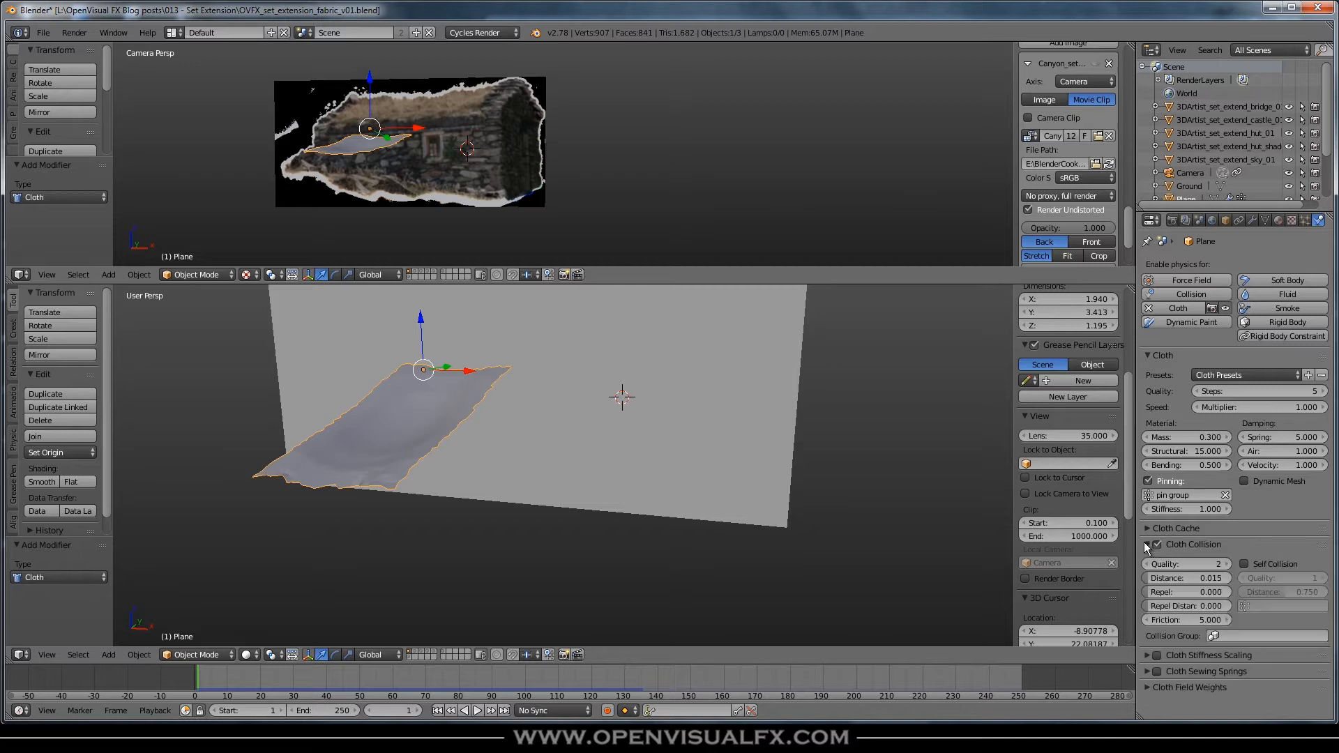
left_click(1244, 564)
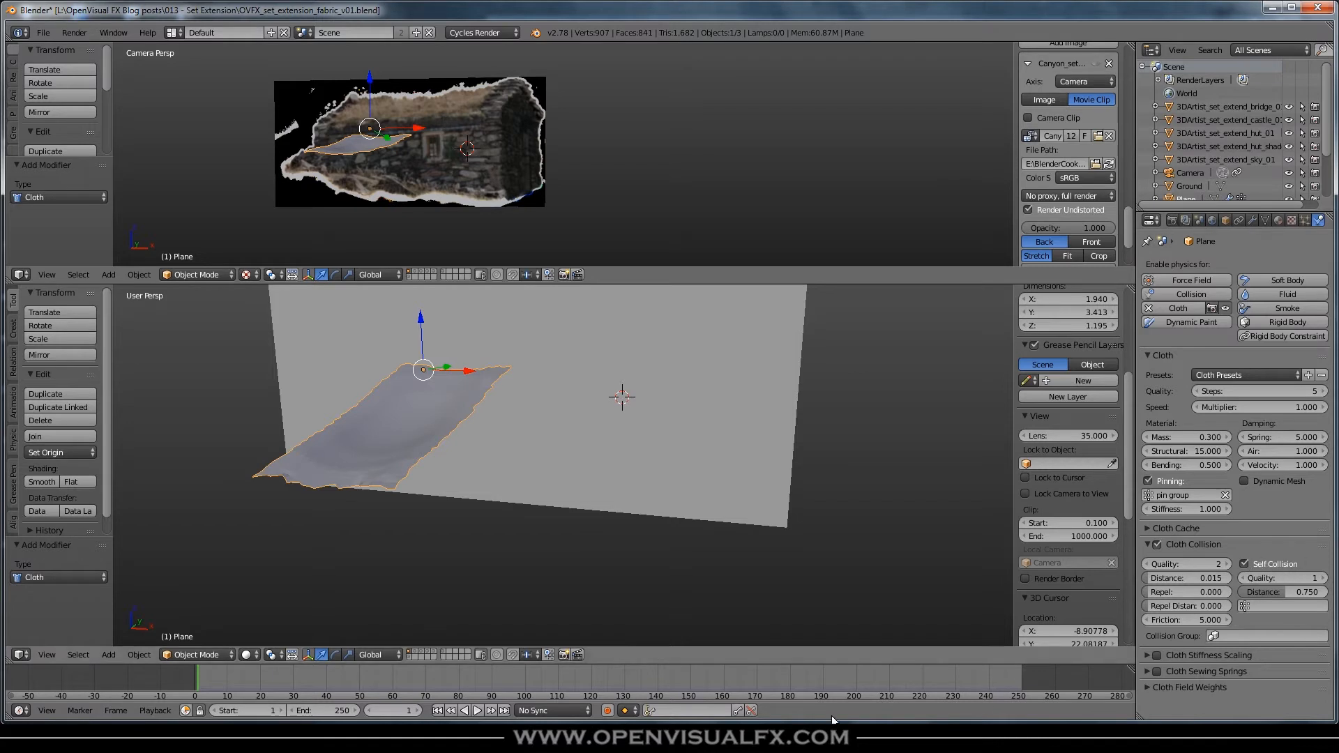
Run the cloth simulation to frame 70 and apply the Cloth modifier to the fabric plane
key("alt+a")
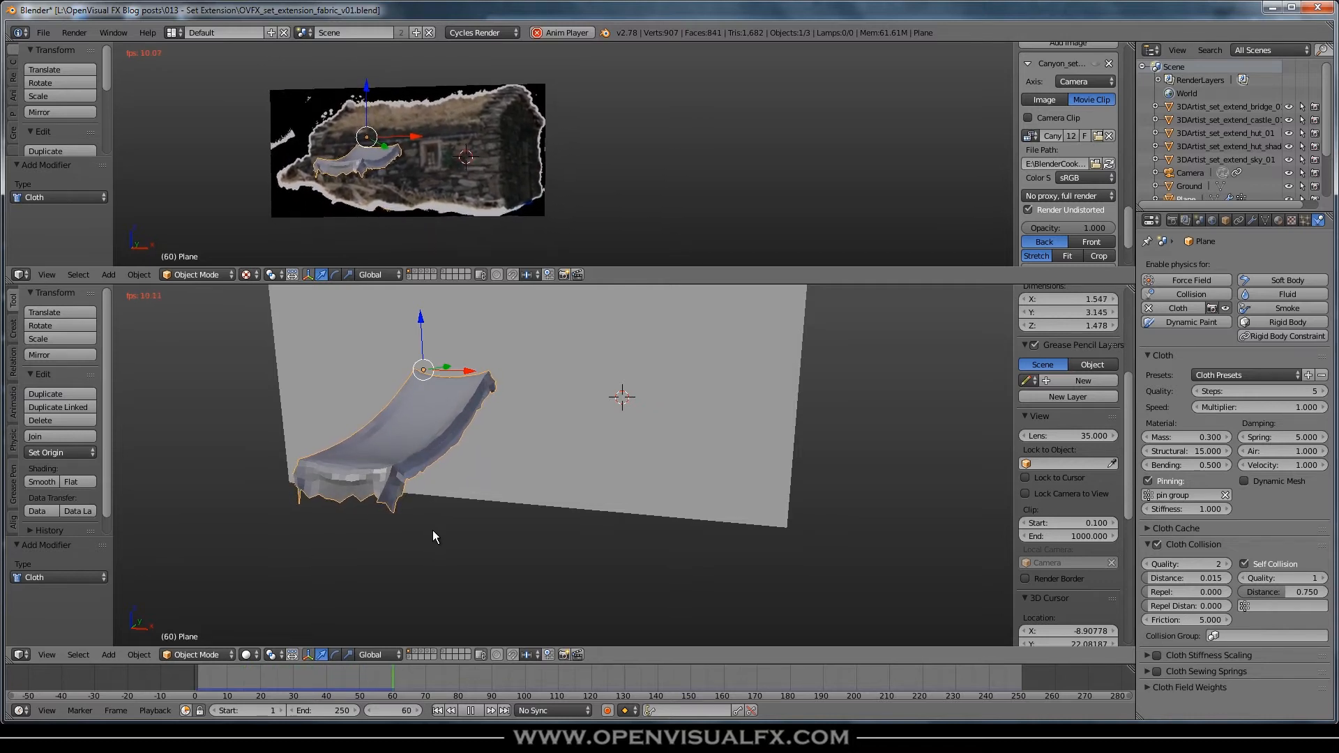
key("alt+a")
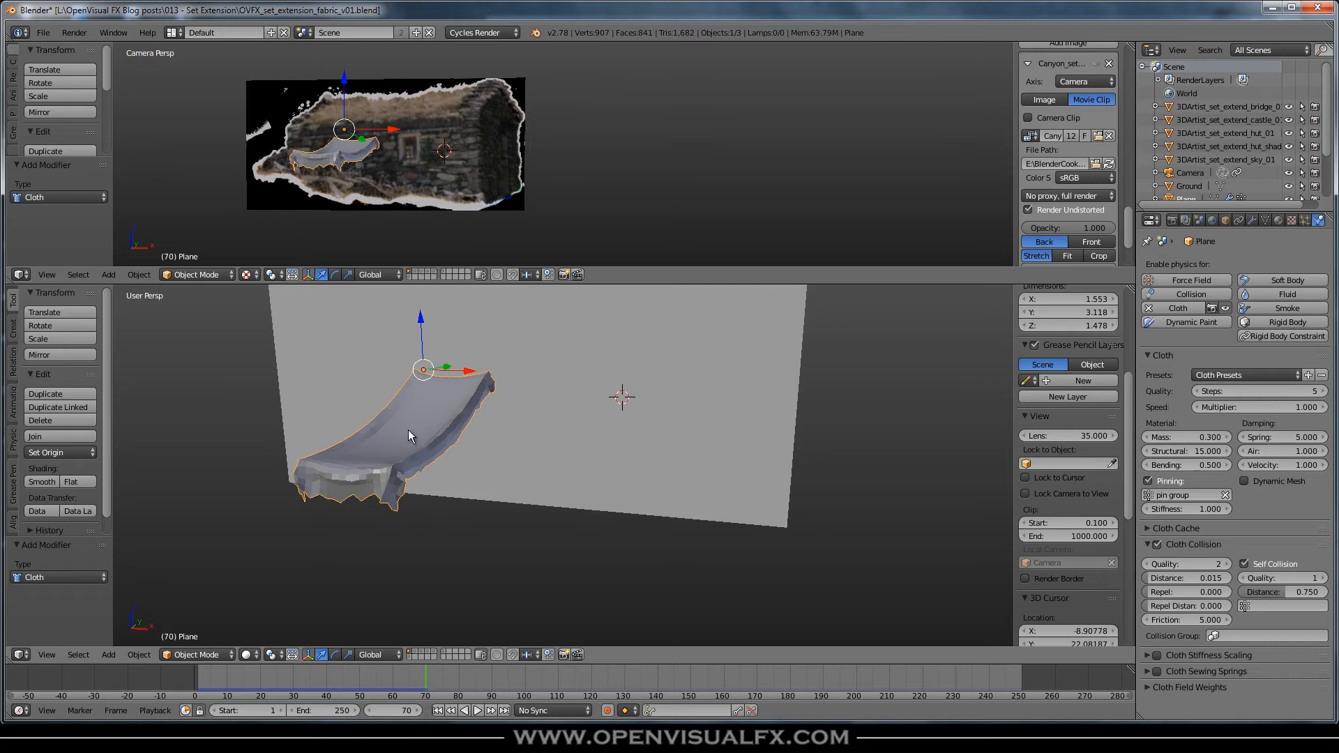
left_click(1252, 220)
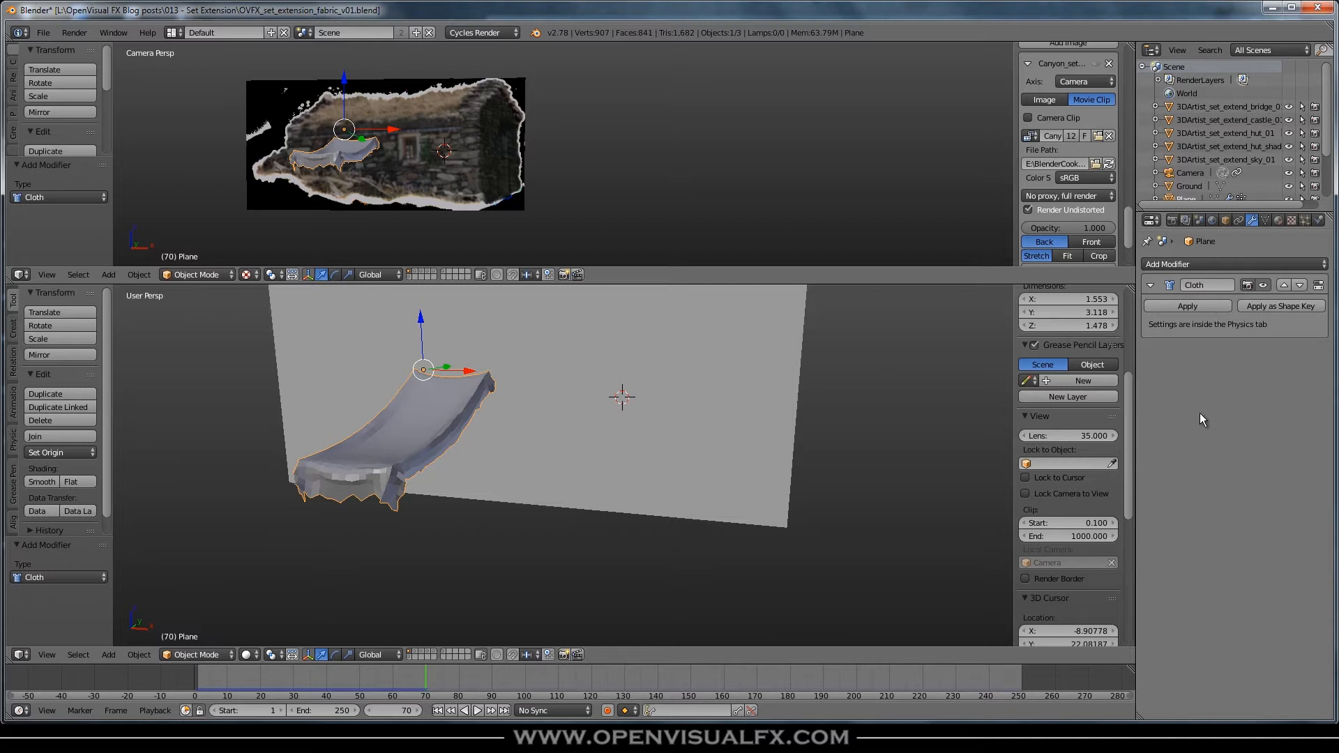
left_click(1179, 306)
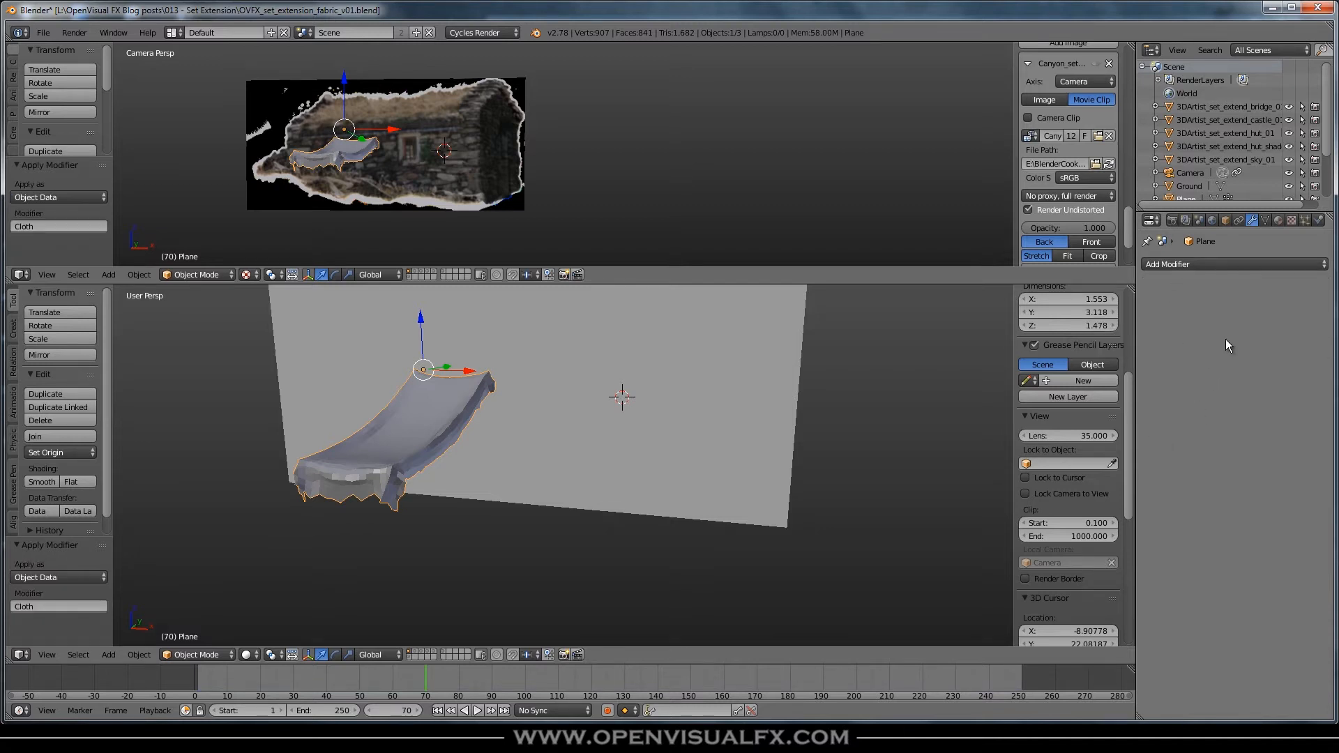
Check the fabric's physics settings, play and scrub the animation to check the applied shape, and return to frame 1
left_click(1318, 221)
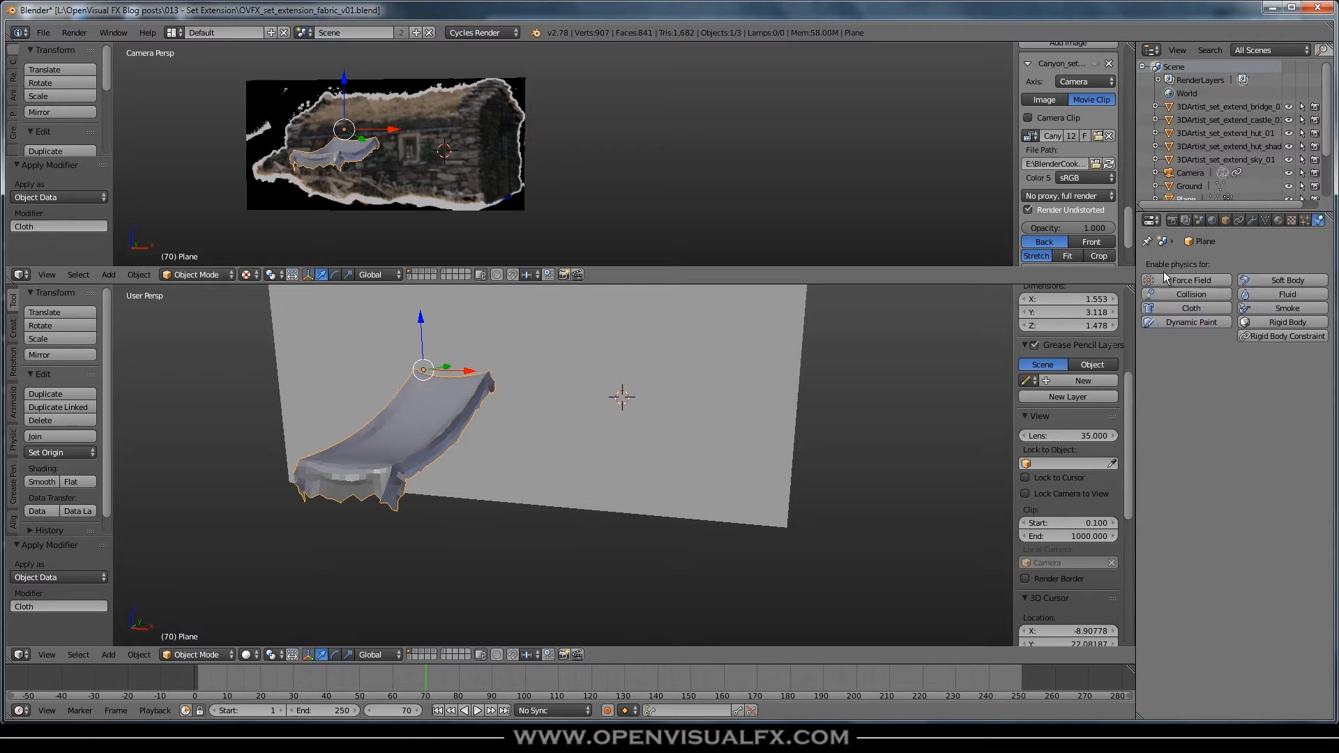
left_click(1252, 220)
key("alt+a")
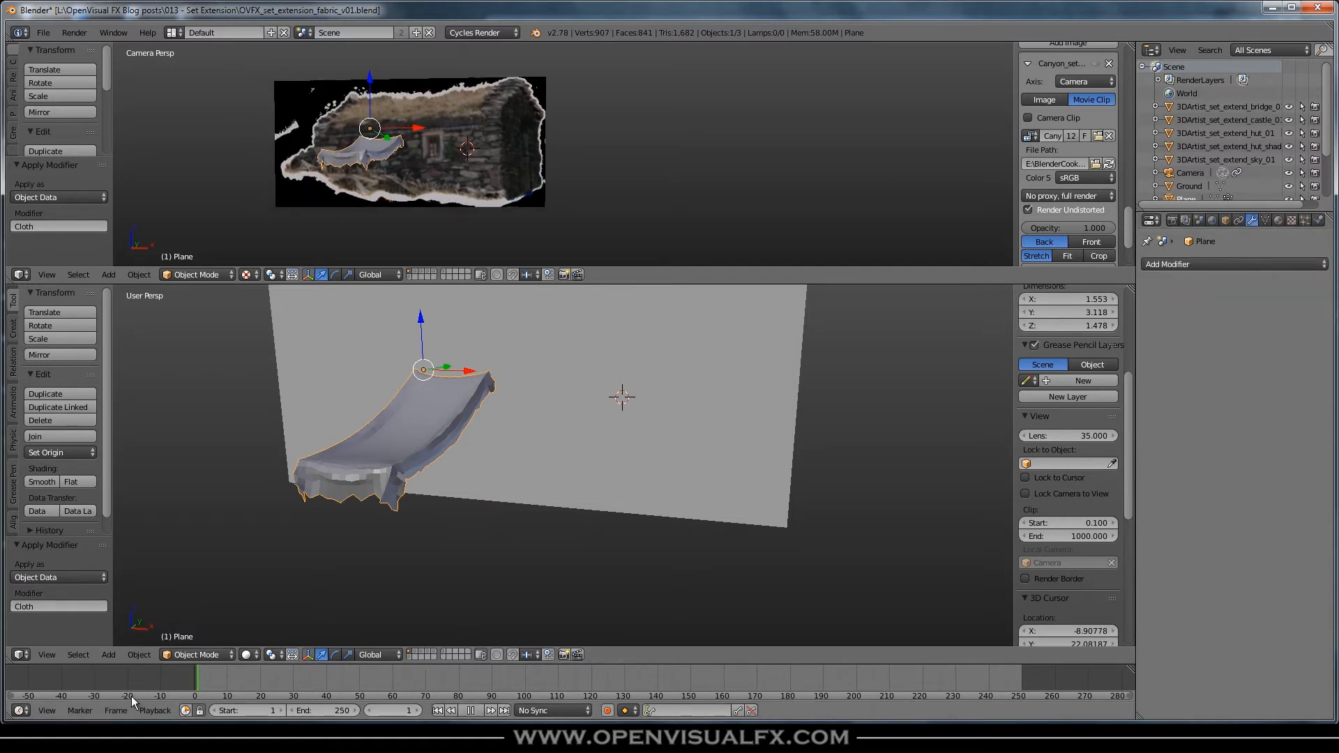
left_click_drag(513, 669, 184, 691)
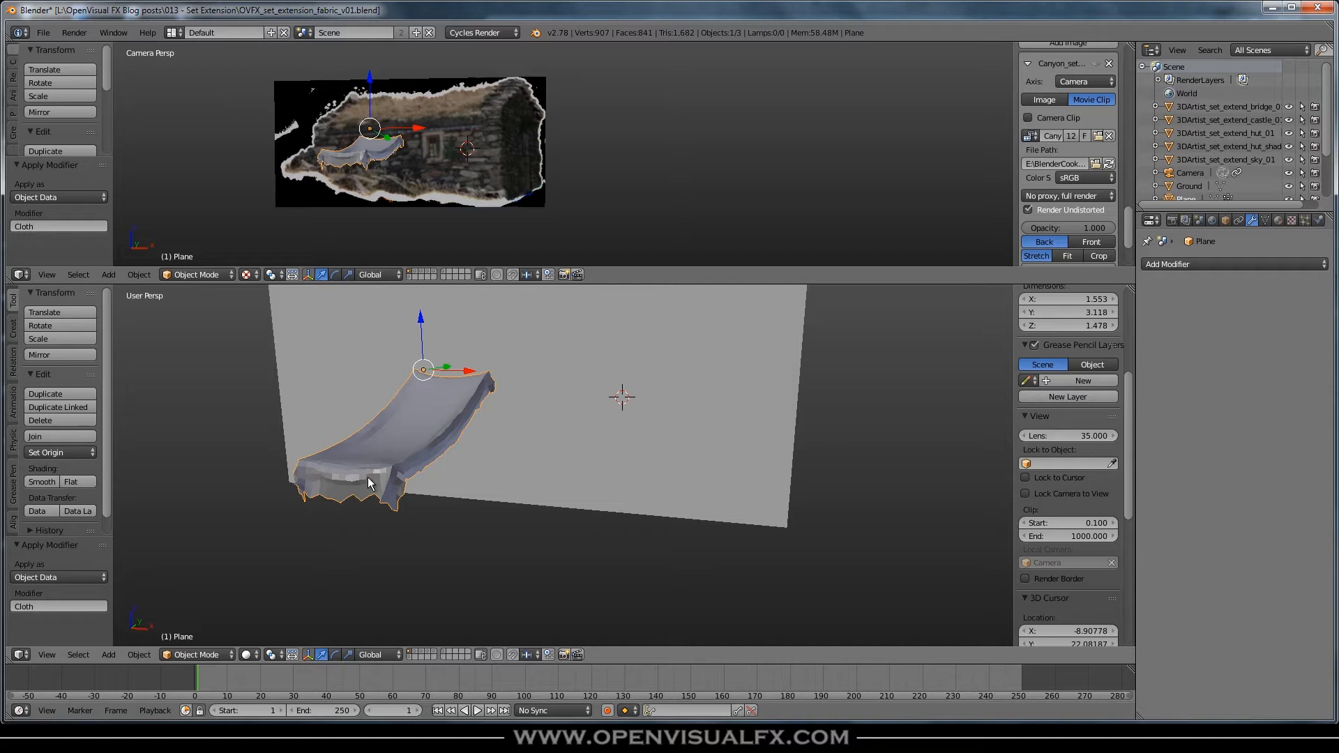
left_click_drag(228, 671, 189, 671)
Add Cloth physics again to the draped fabric, with pinning set to "pin group"
left_click(1318, 221)
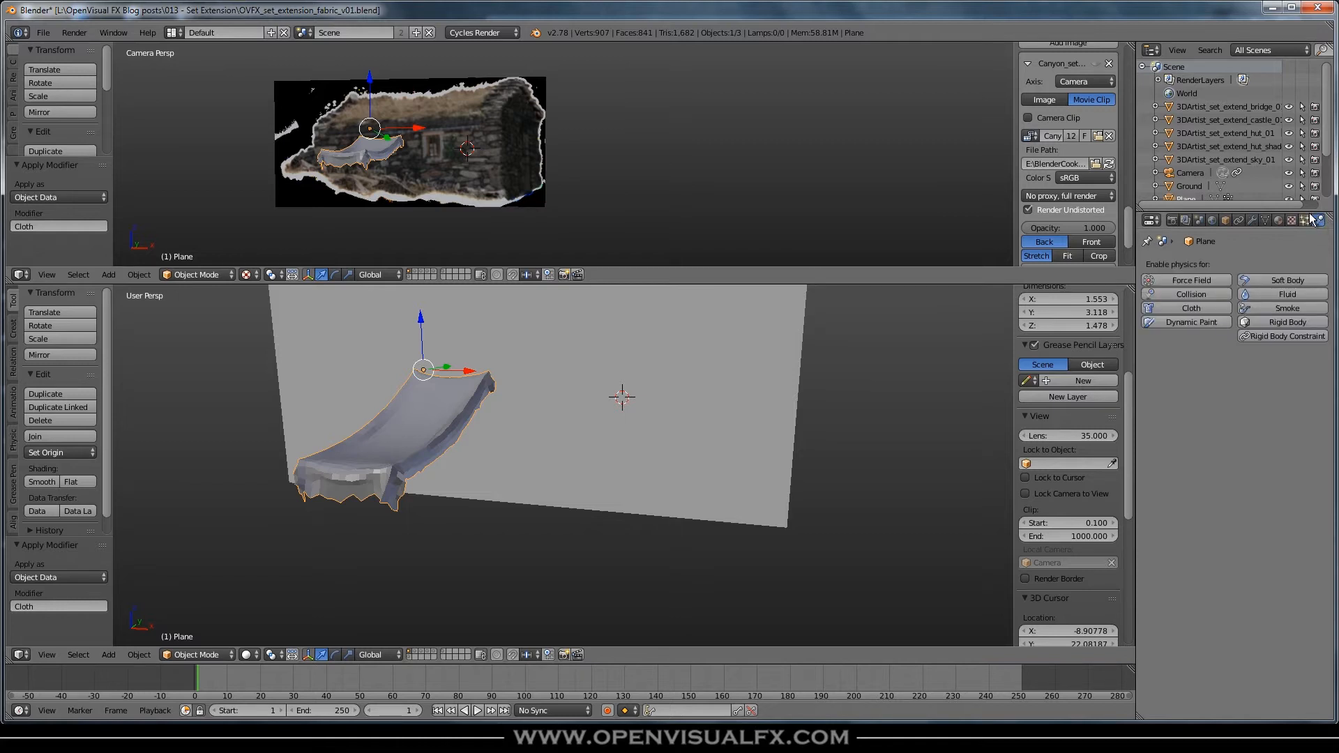
left_click(1182, 307)
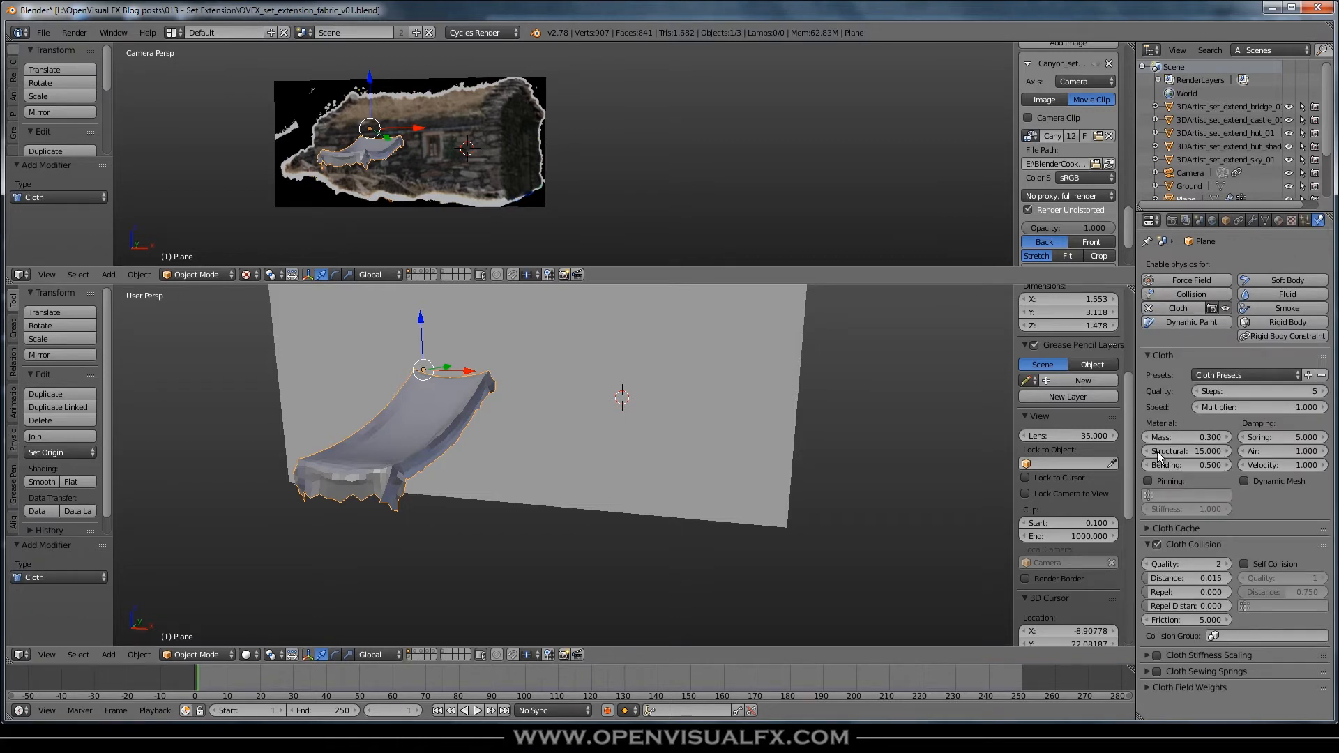
left_click(1148, 481)
left_click(1161, 495)
left_click(1161, 520)
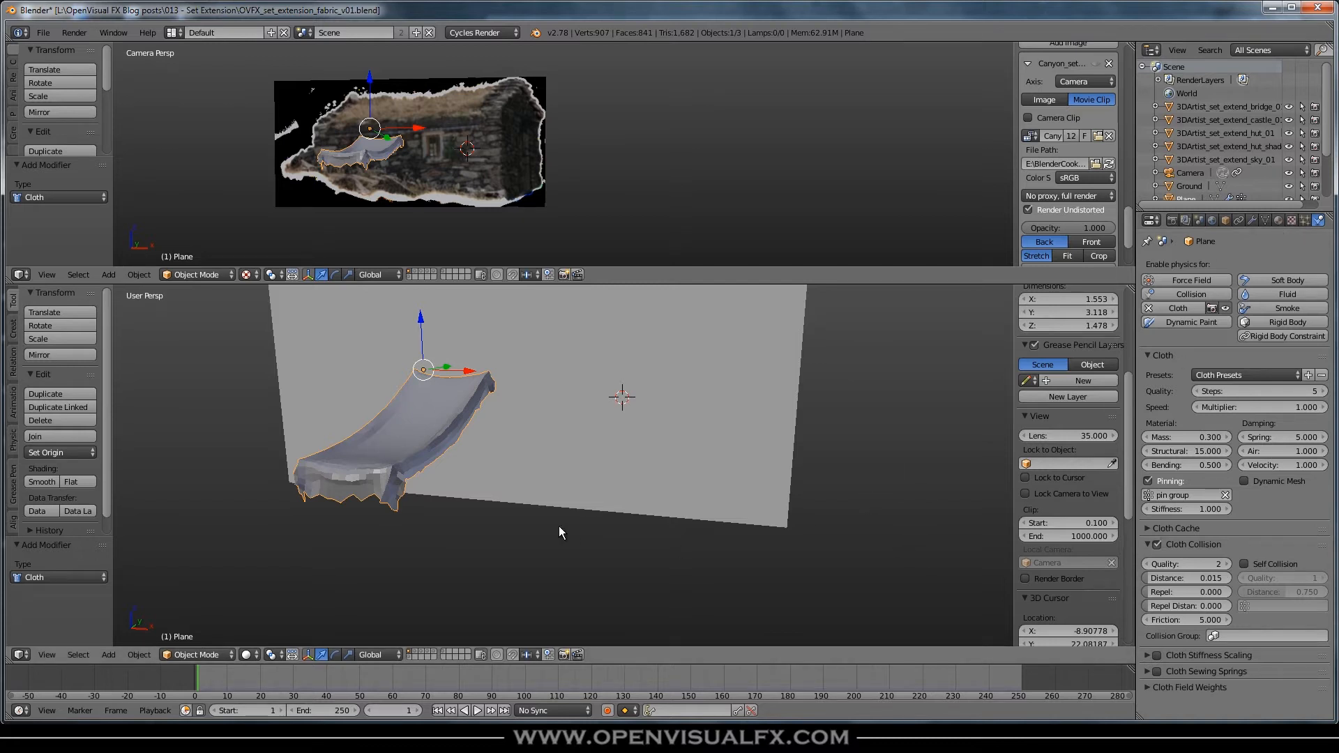
Play the second cloth simulation twice to review the added sag, return to frame 1, and collapse the cloth collision settings
middle_click_drag(361, 519, 370, 516)
key("alt+a")
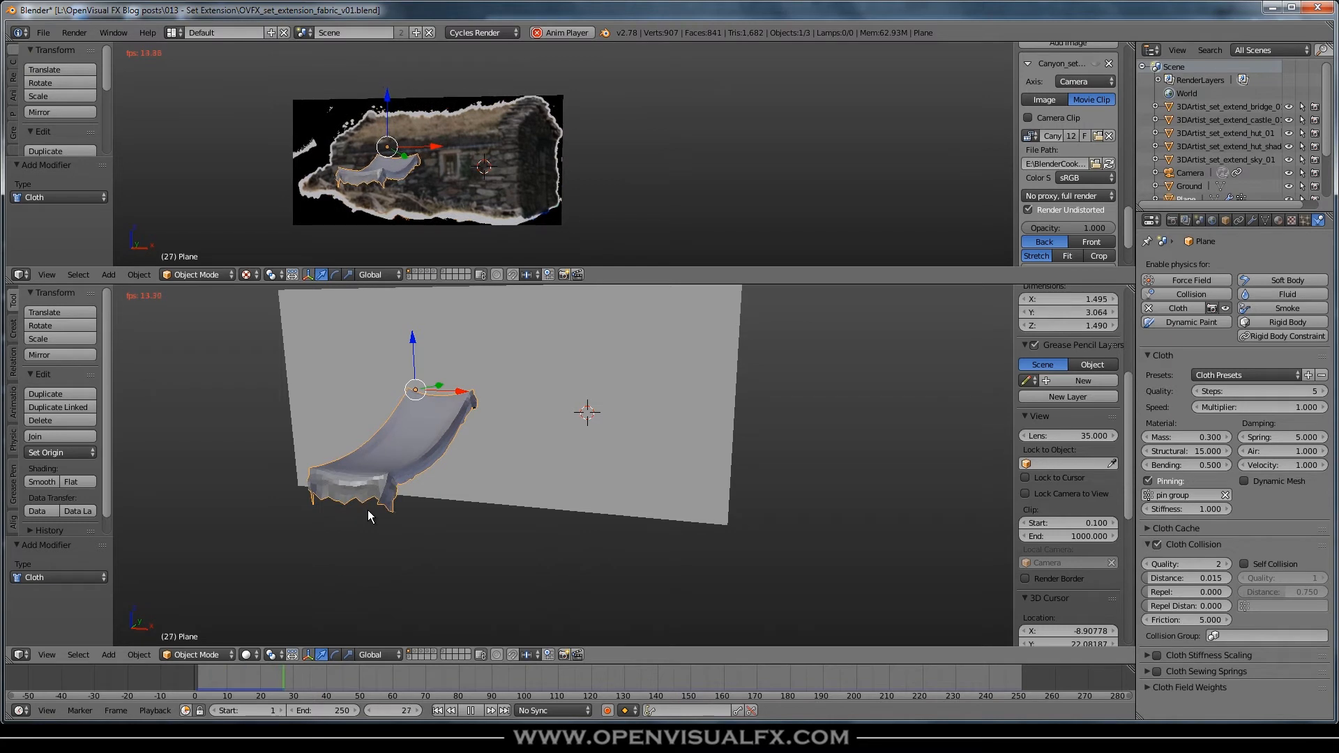
key("alt+a")
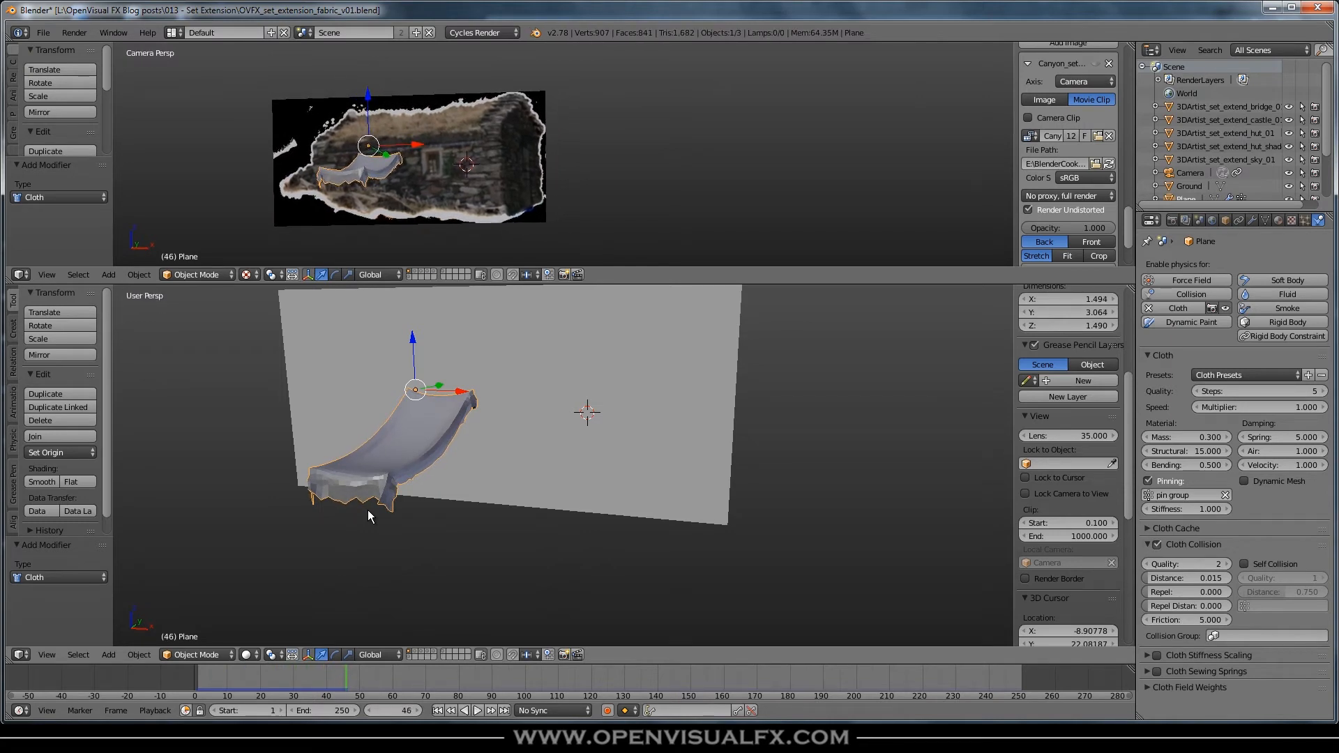
left_click_drag(340, 675, 108, 677)
key("alt+a")
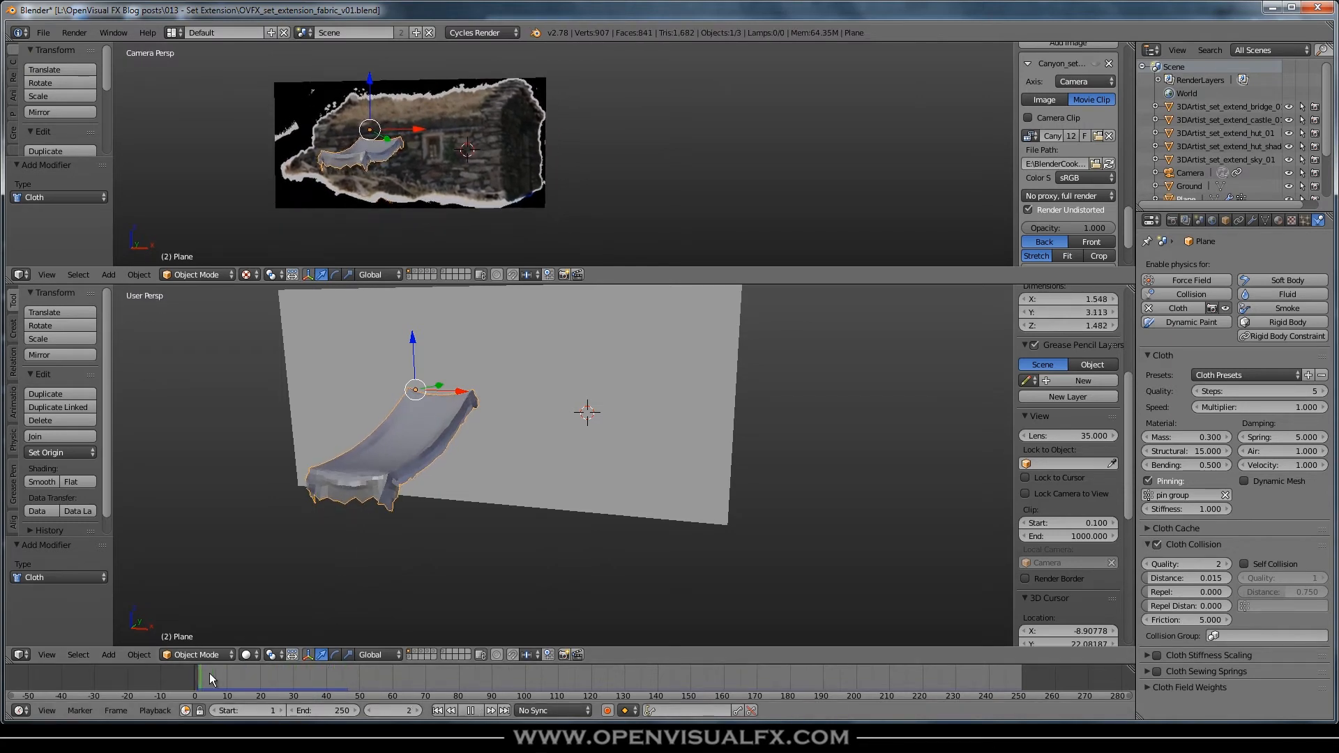
left_click_drag(286, 681, 194, 684)
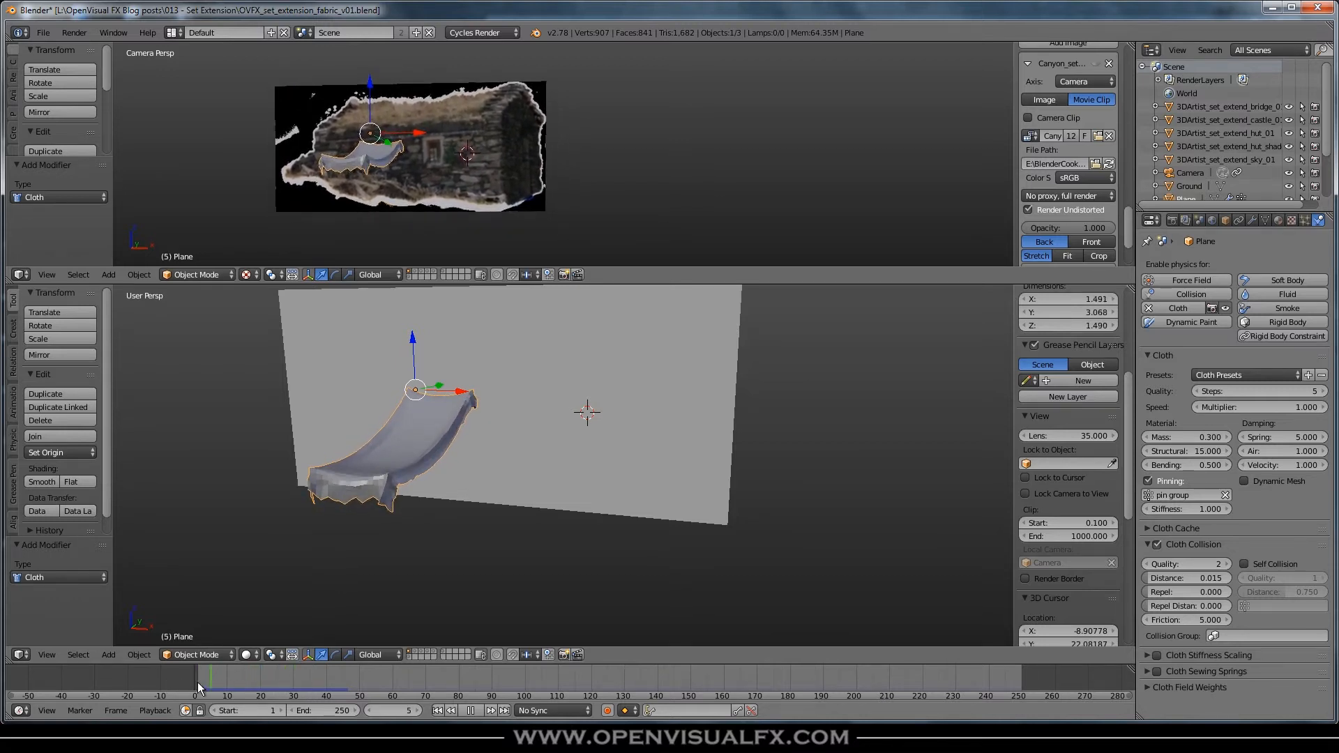
key("Escape")
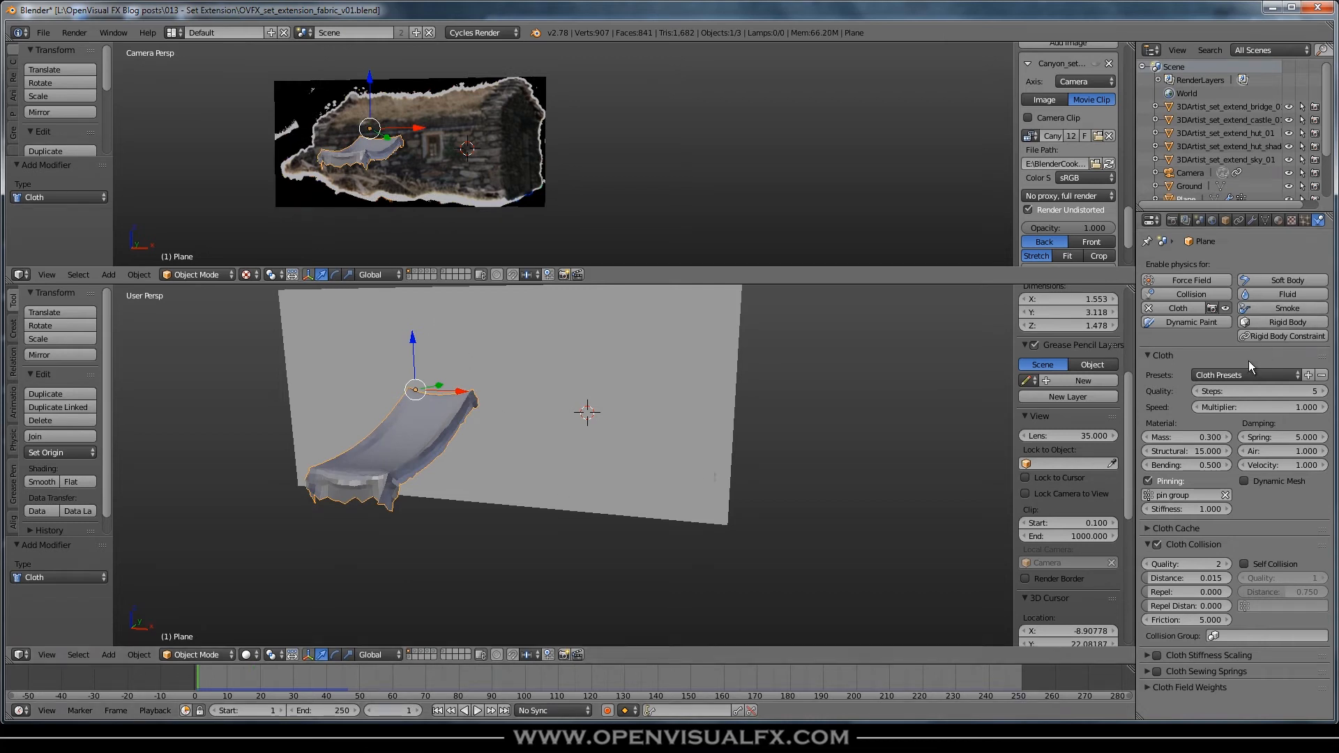
left_click(1151, 549)
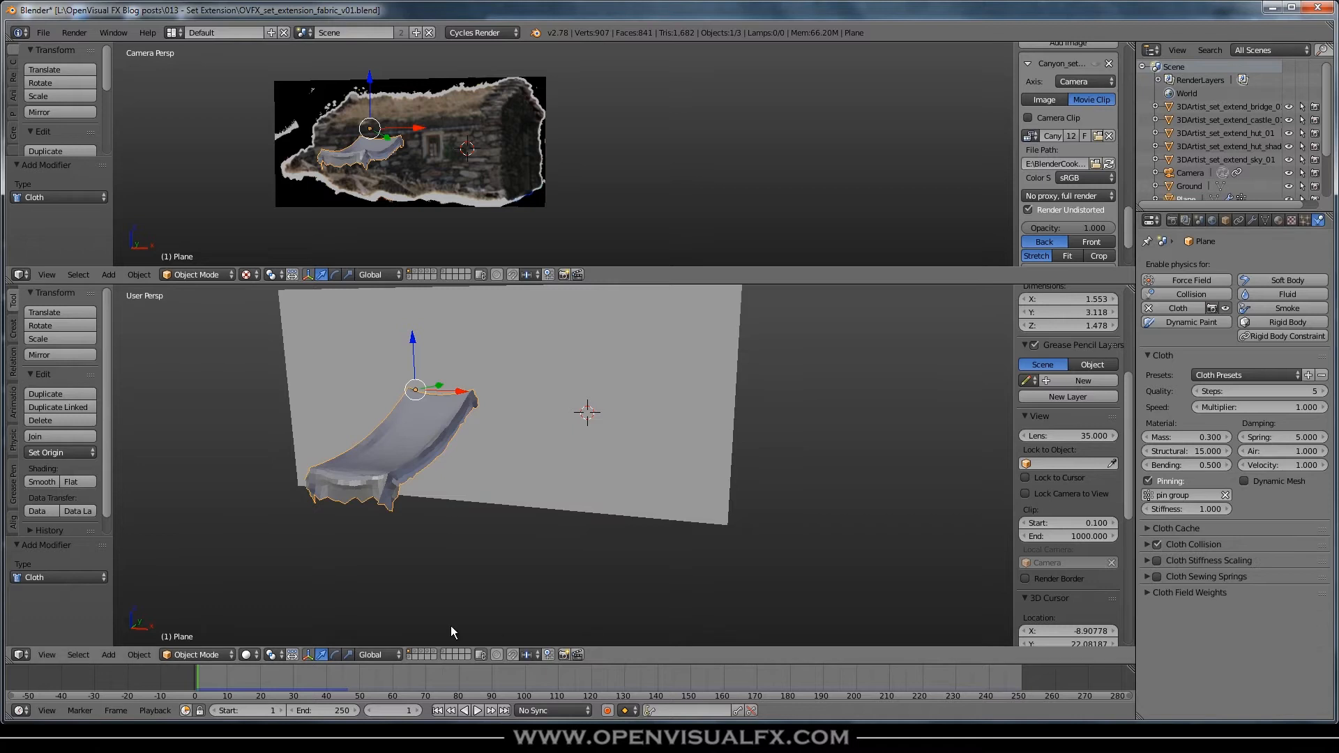
Play the second cloth simulation and examine the fabric's sag from several angles, then return to frame 1
key("alt+a")
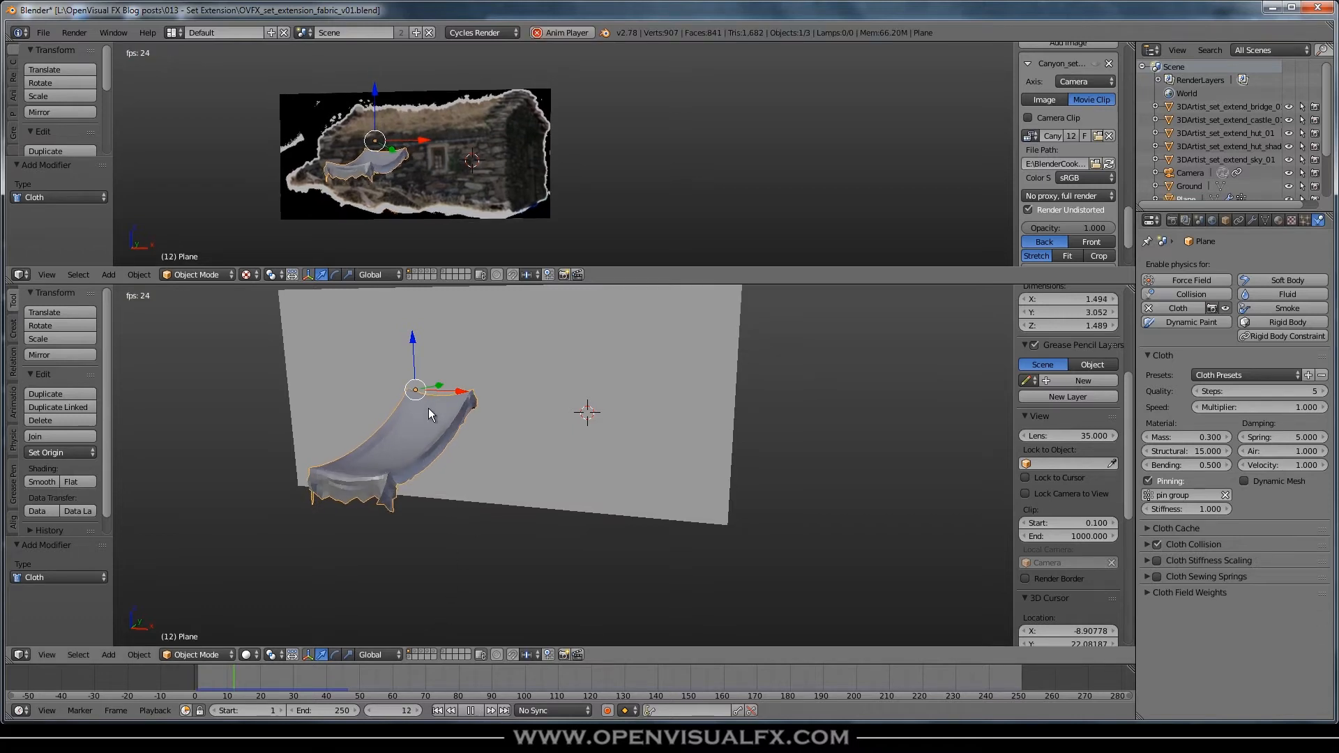
scroll(429, 434, "down", 3)
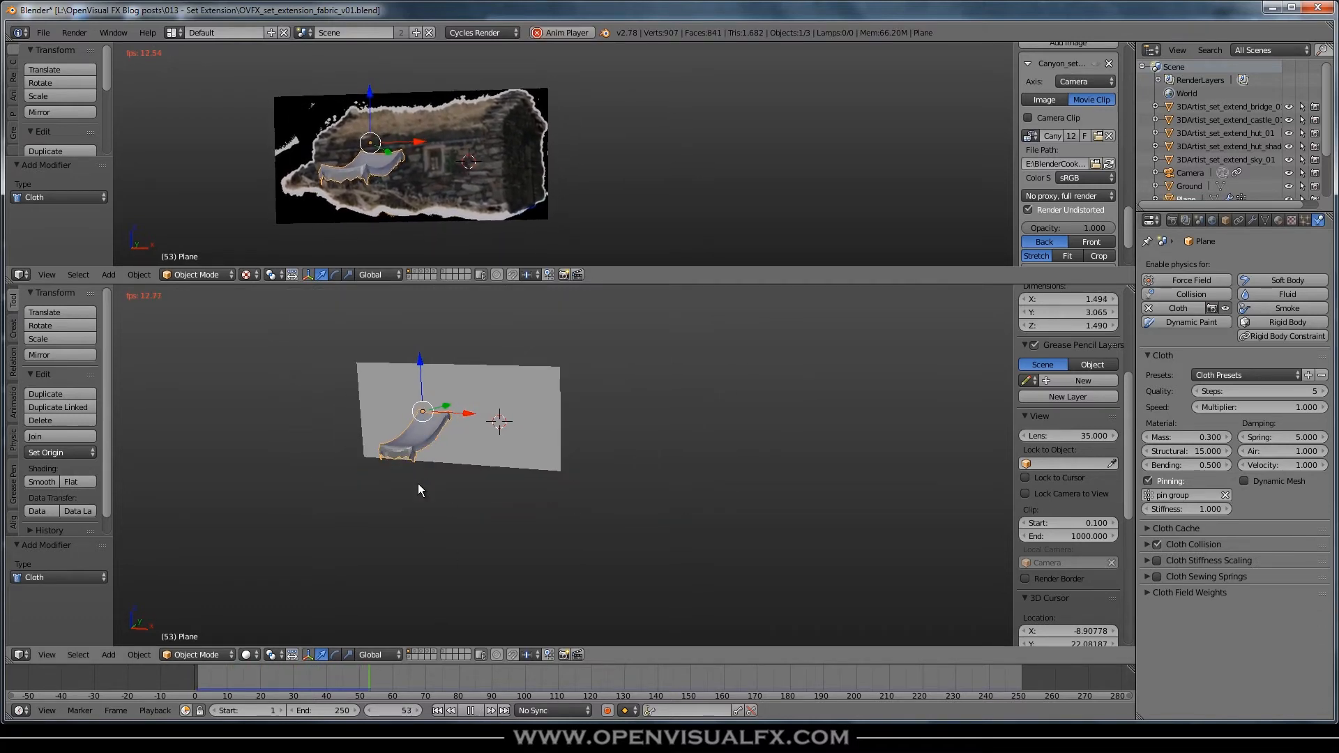
scroll(416, 445, "up", 3)
middle_click_drag(427, 490, 404, 466)
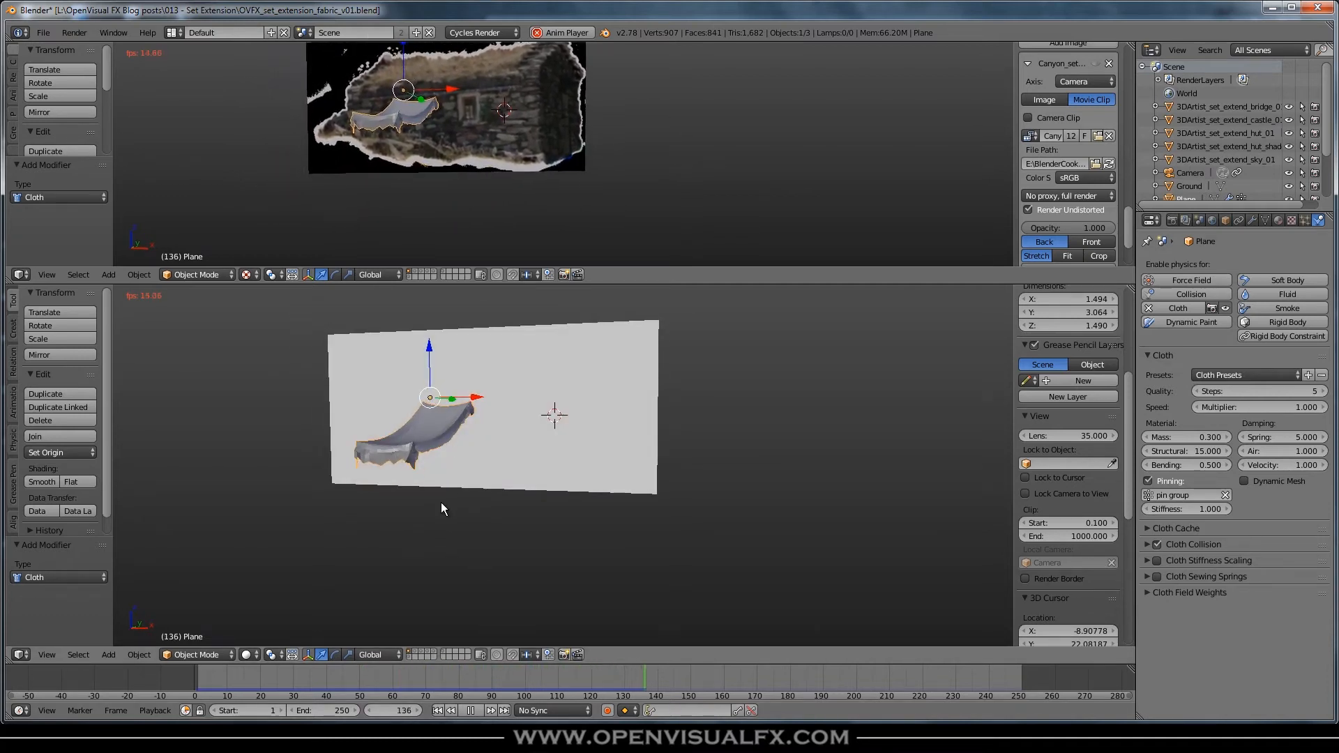
middle_click_drag(481, 478, 503, 500)
scroll(459, 448, "down", 2)
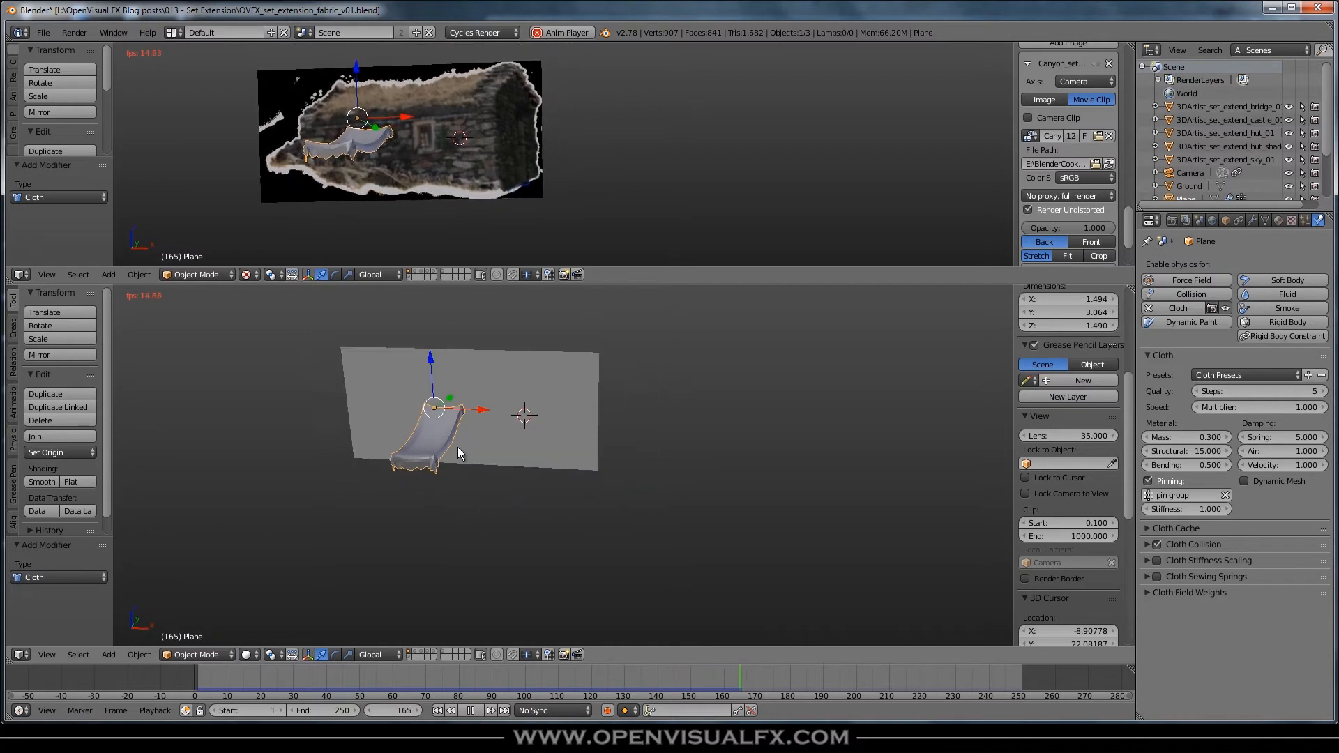
middle_click_drag(459, 448, 543, 473, "shift")
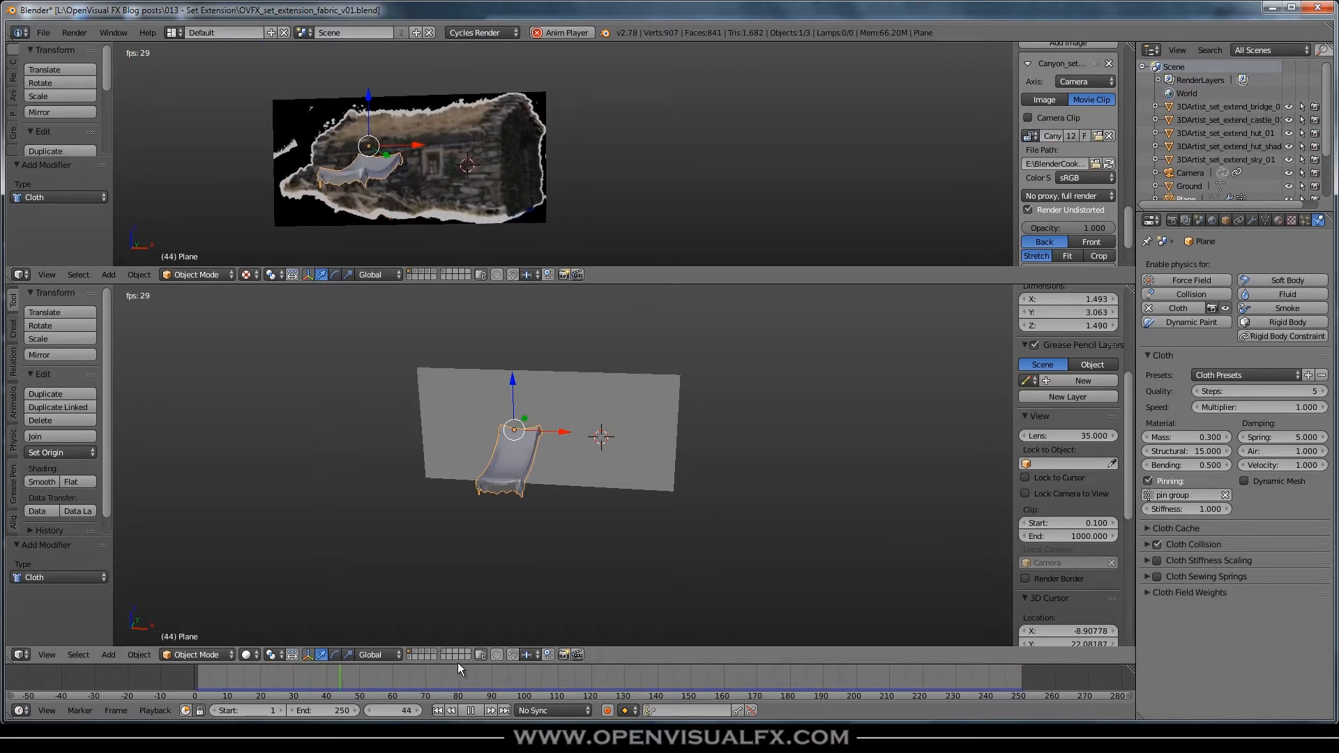
left_click(471, 710)
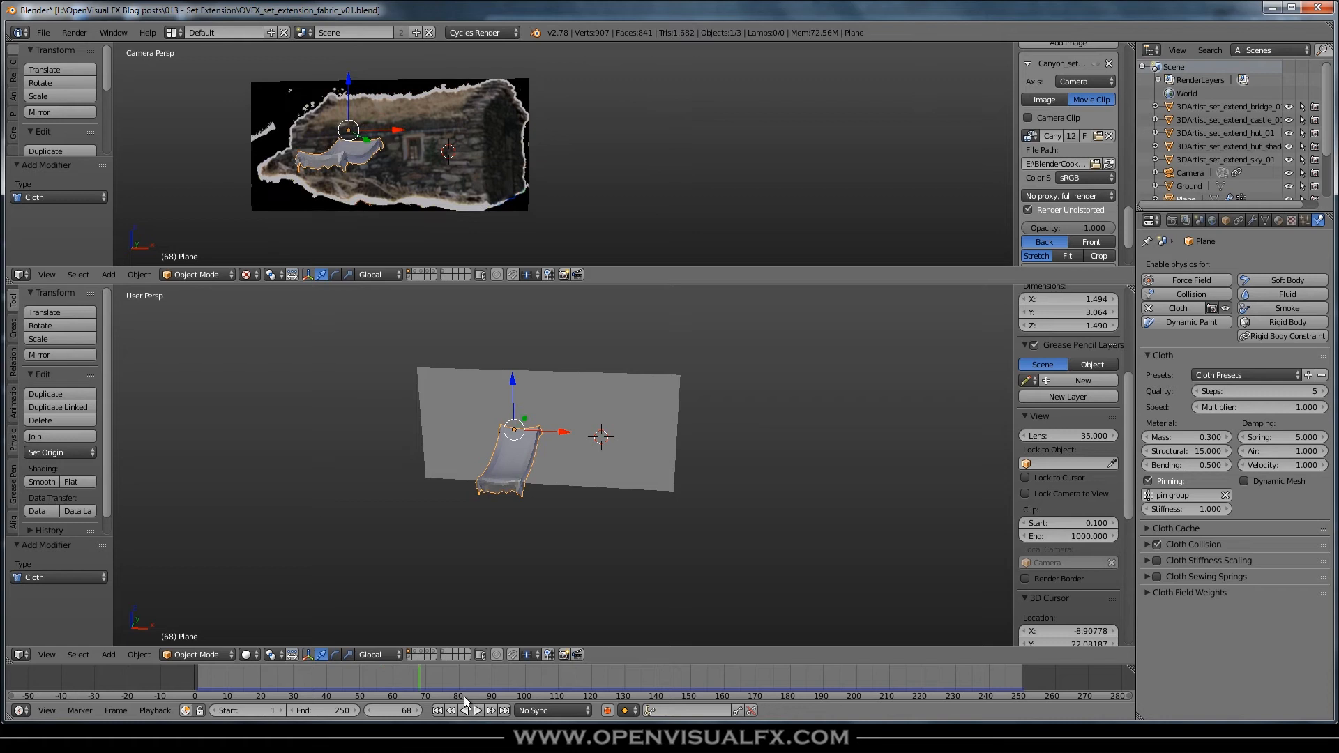
key("shift+Left")
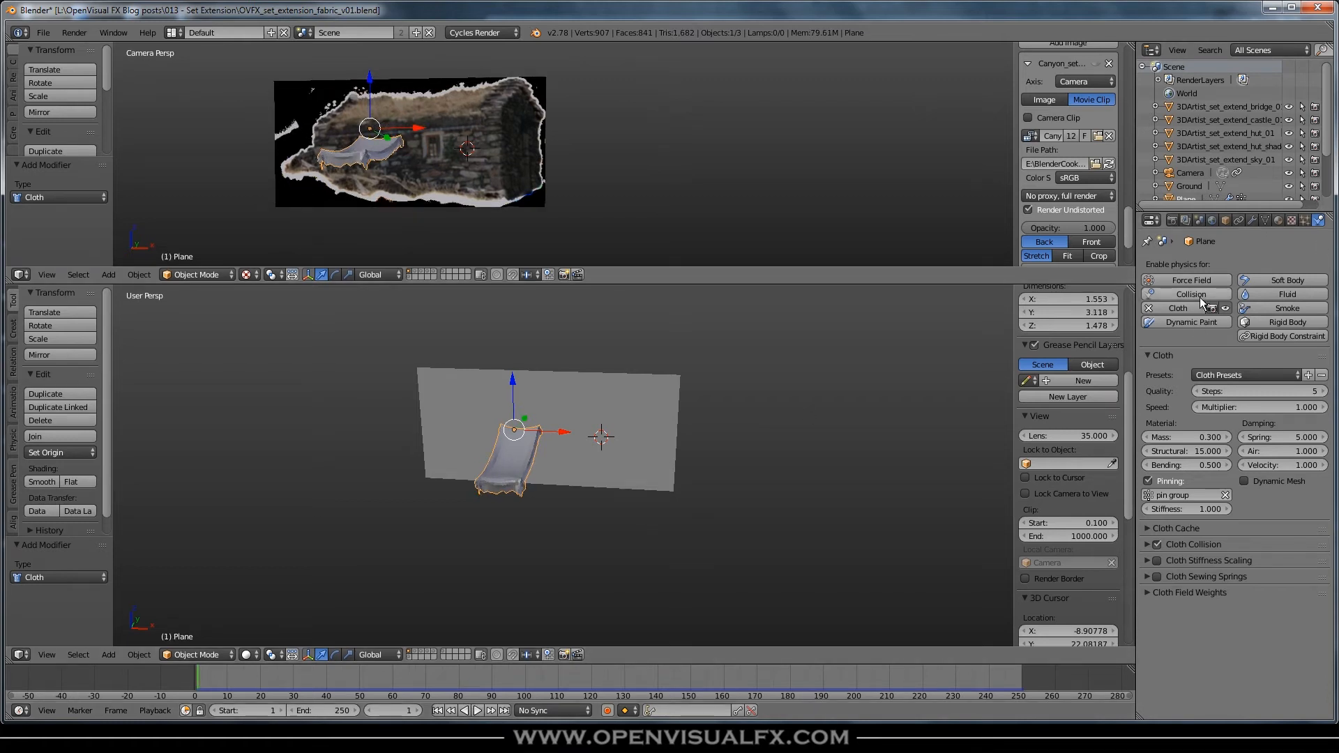
Add a Wind force field and move it about -8.8 units along X, away from the fabric
key("shift+a")
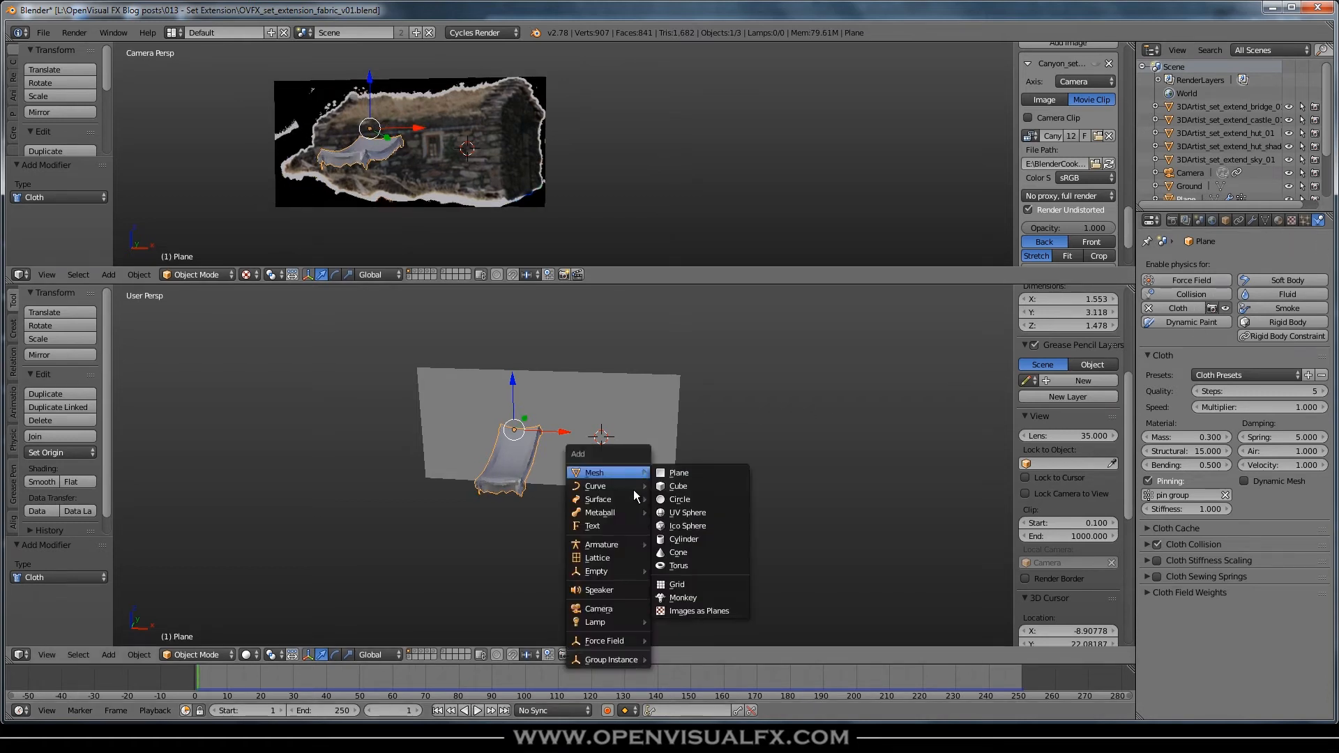
mouse_move(622, 637)
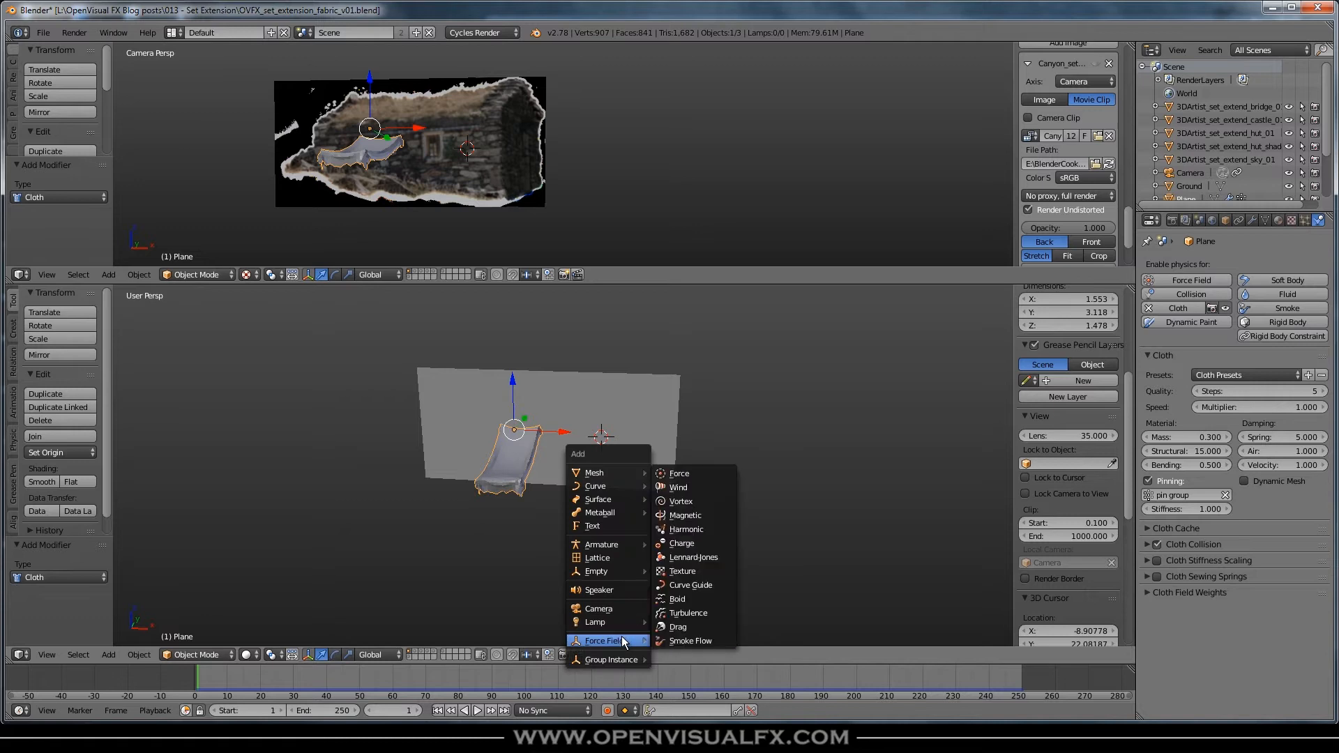
left_click(675, 488)
key("g")
key("x")
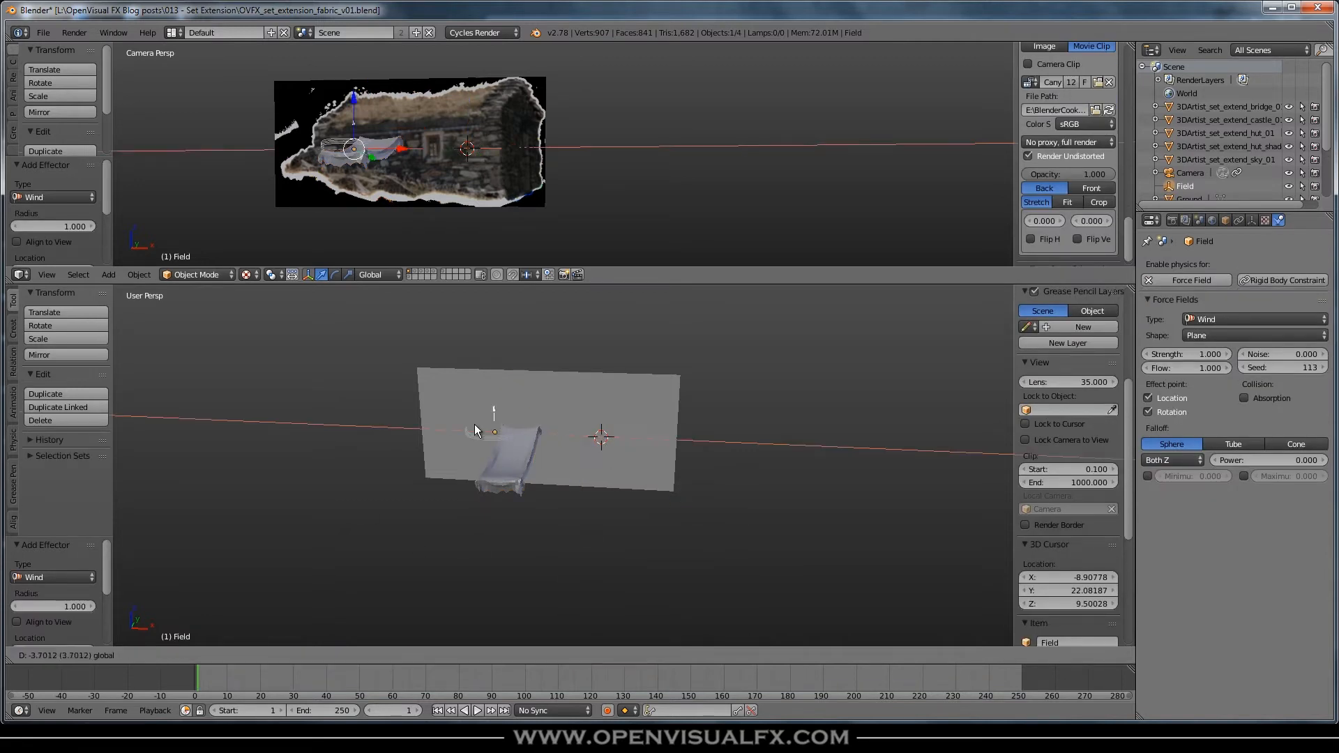
left_click(407, 375)
Aim the wind field toward the fabric by rotating it about 90° around Y and about 22.6° around Z
key("r")
key("y")
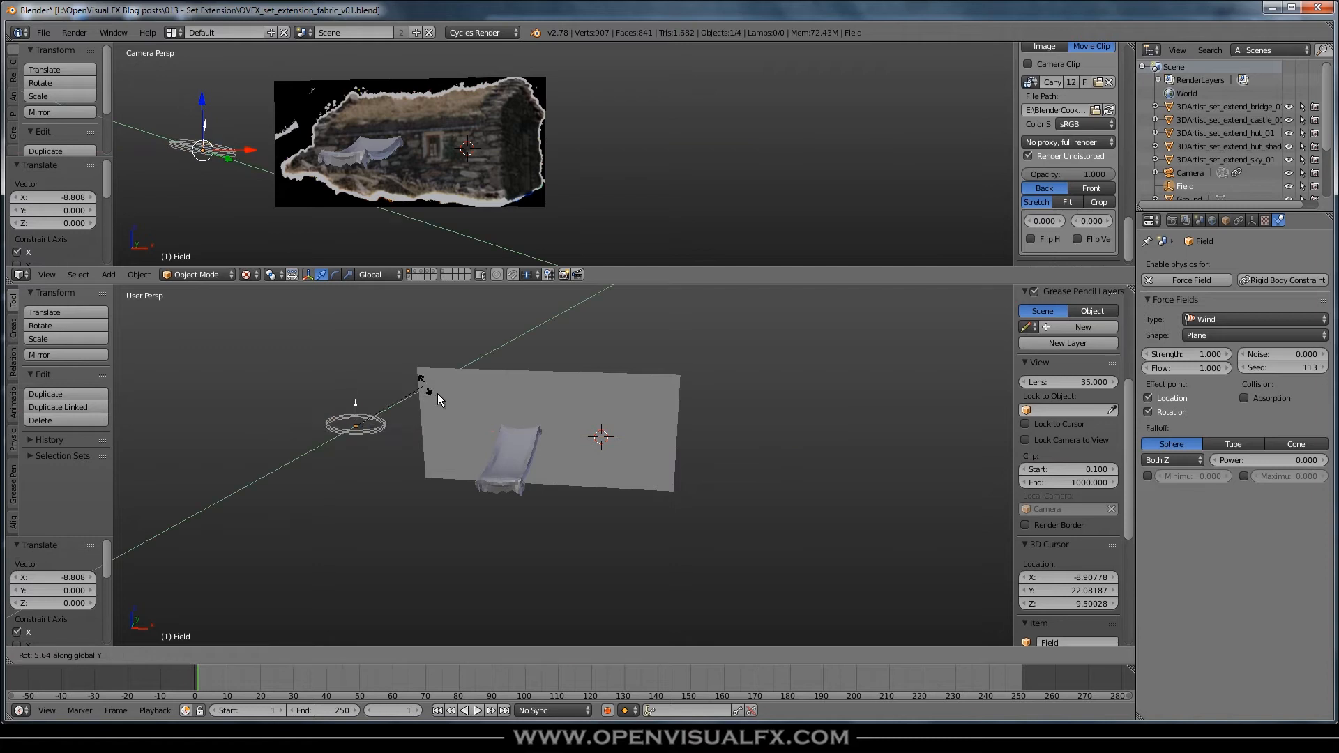
middle_click_drag(506, 396, 514, 533)
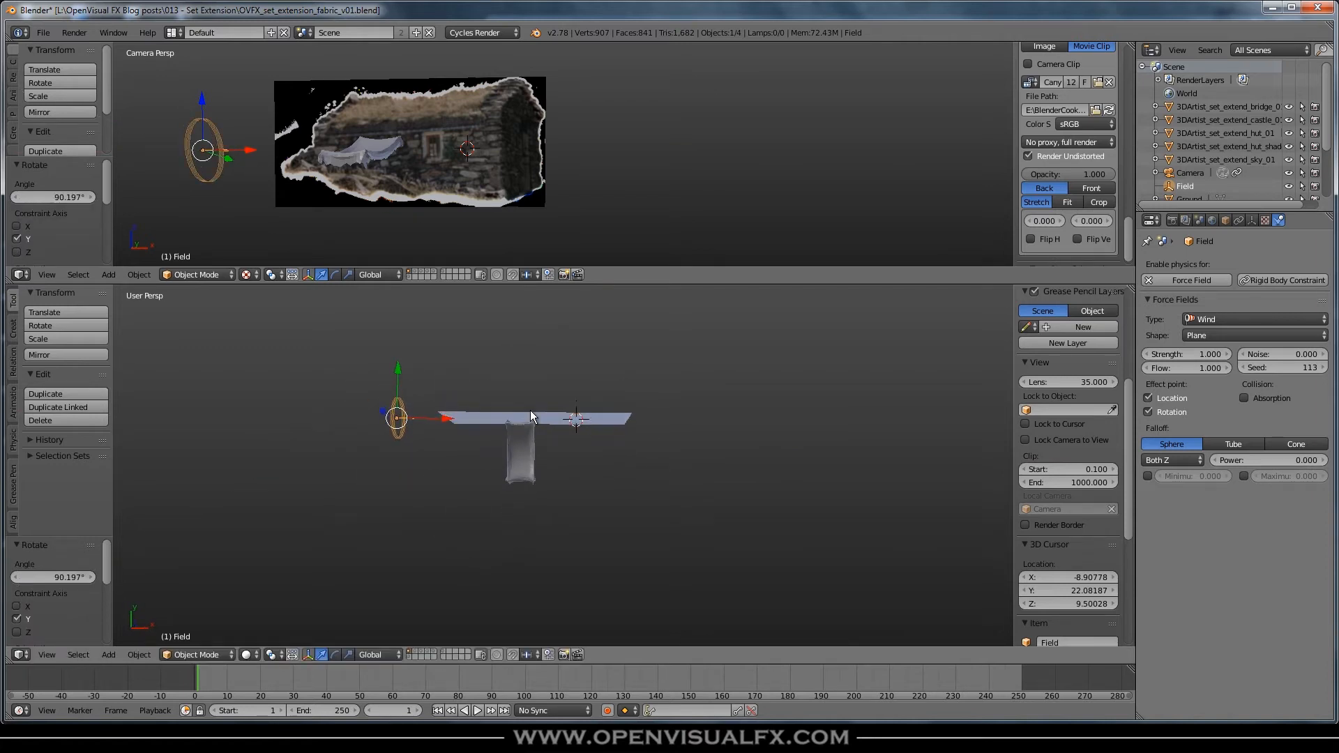
key("r")
key("z")
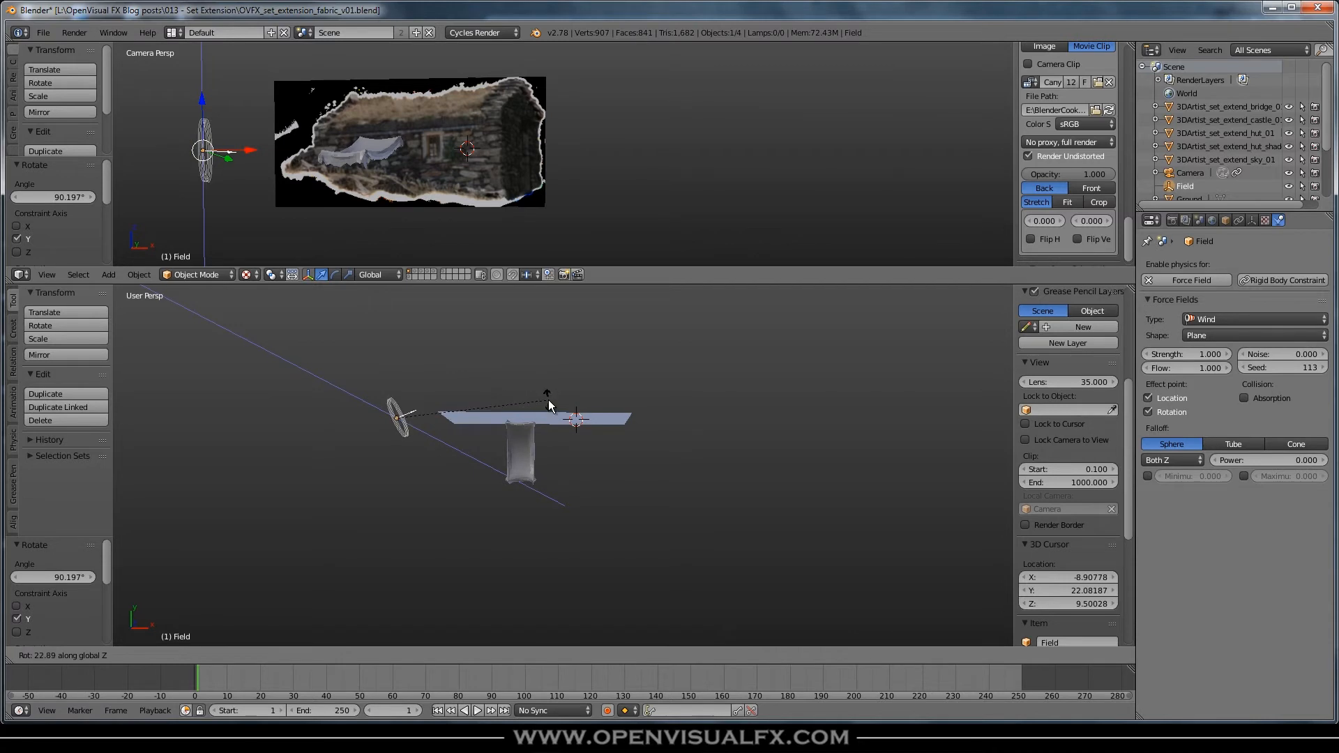
left_click(548, 401)
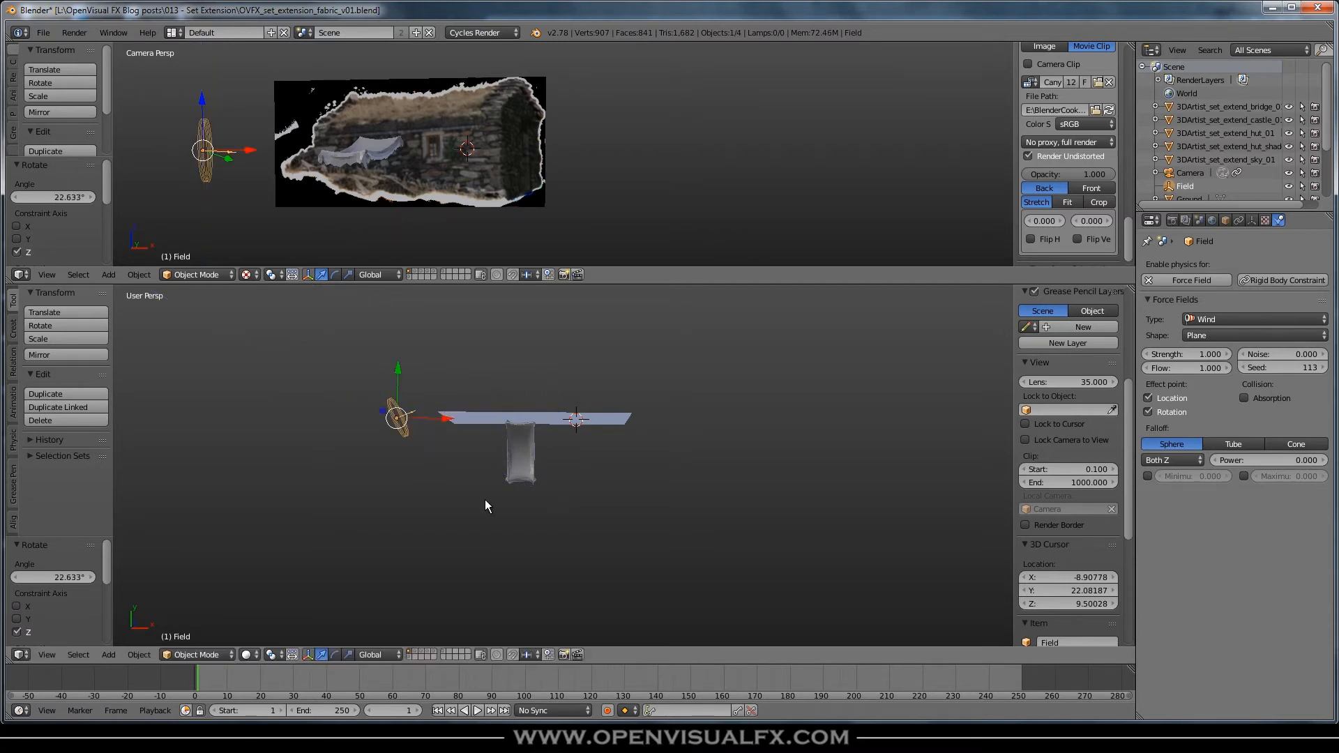
Move the wind field about -4.26 units along Y, in front of the wall plane
middle_click_drag(486, 506, 445, 443)
key("g")
key("y")
left_click(371, 450)
middle_click_drag(477, 512, 349, 511)
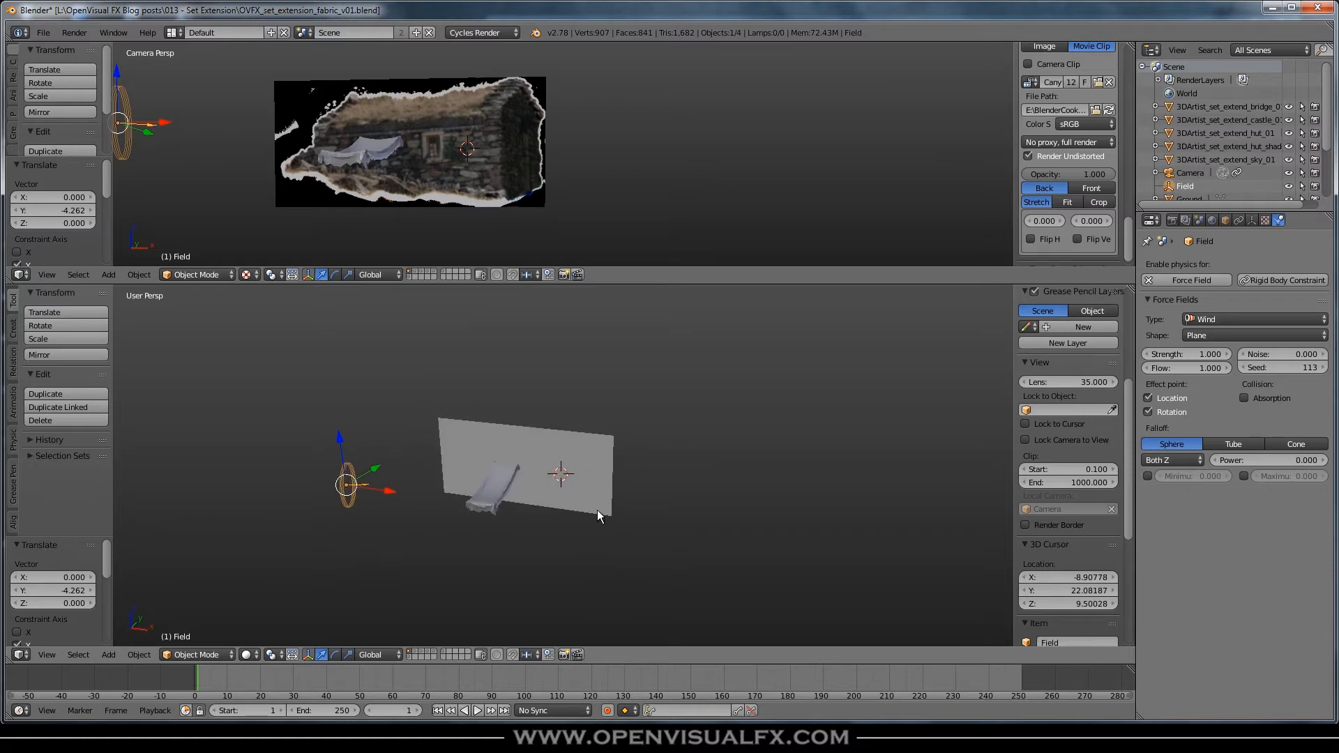
scroll(480, 504, "up", 3)
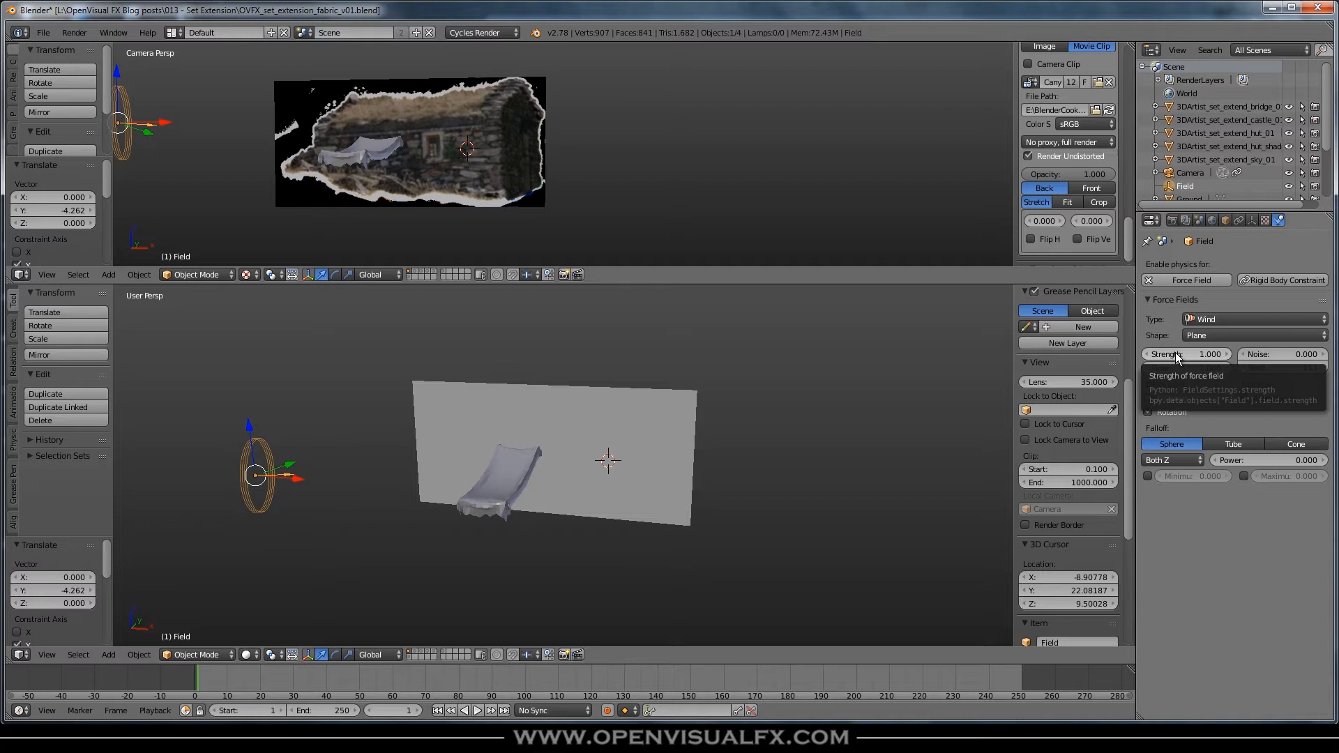
Play the simulation and try a wind strength of 260 on the fabric
key("alt+a")
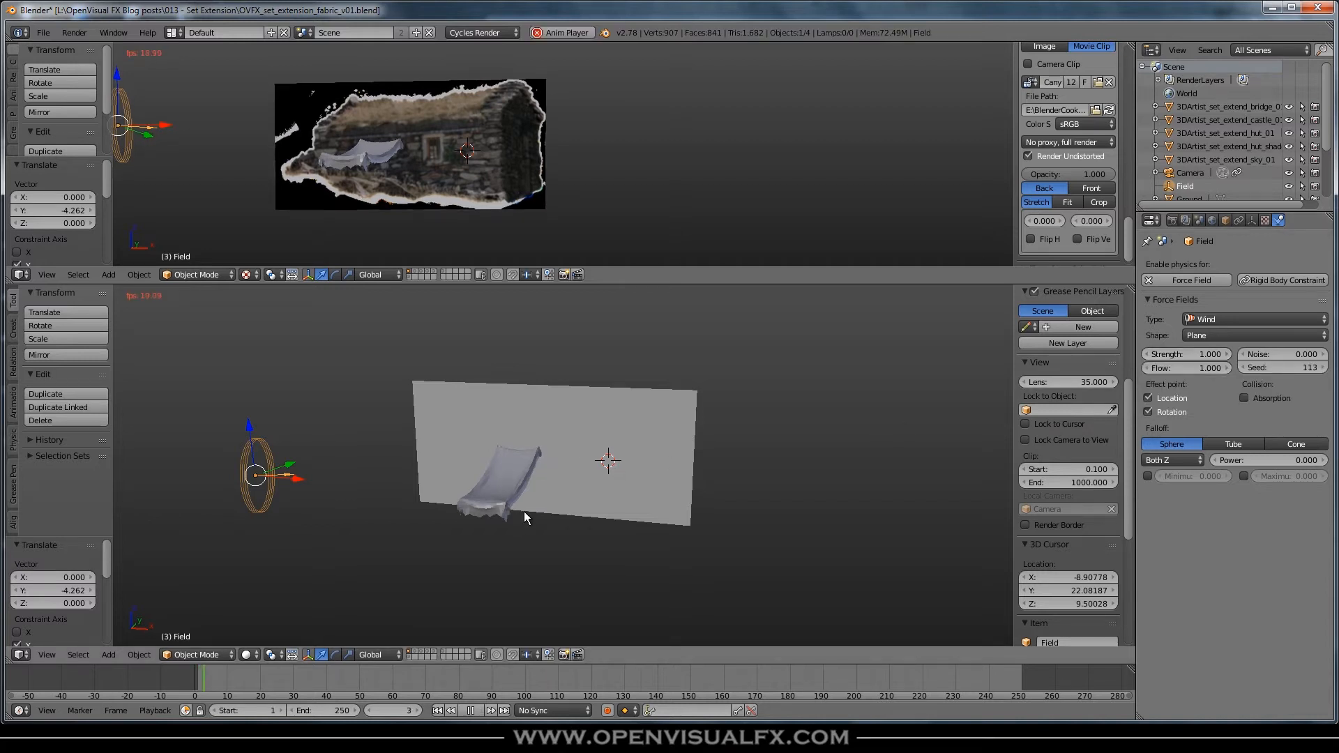
scroll(481, 499, "up", 3)
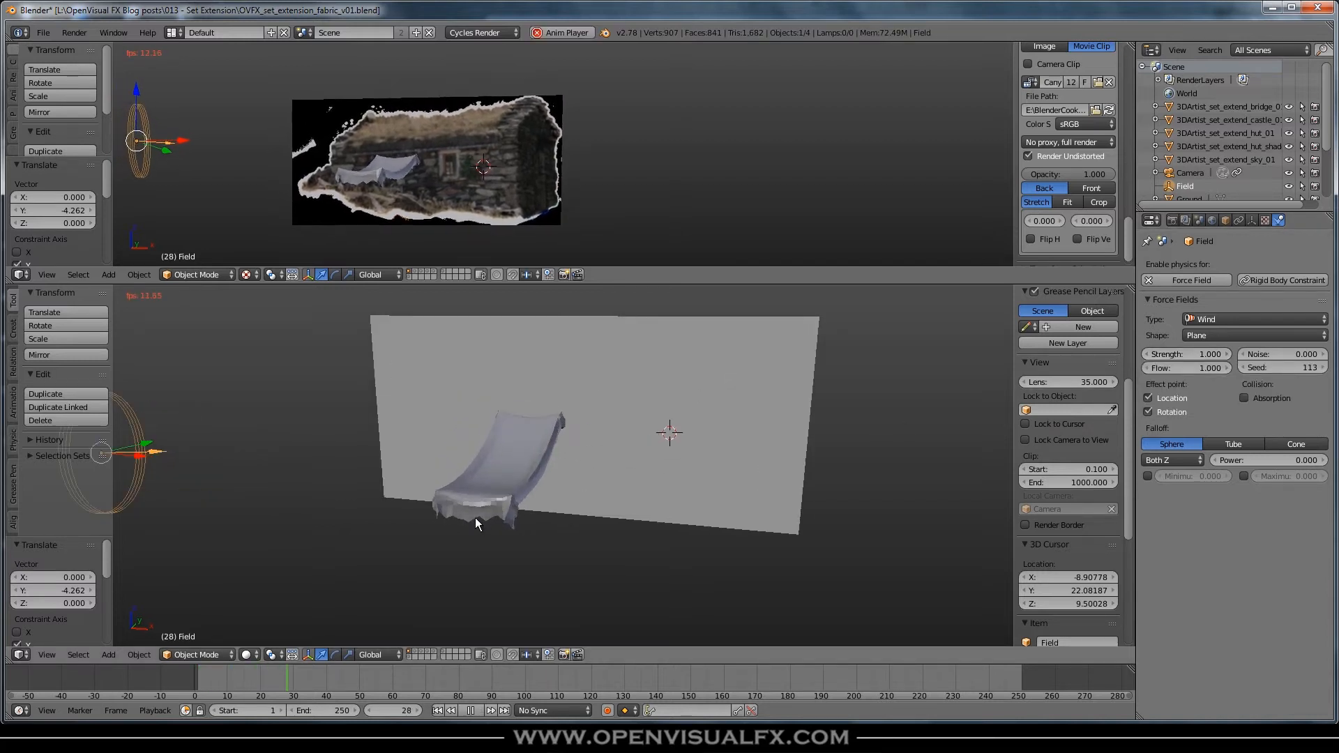
left_click(1172, 354)
type("260")
key("Return")
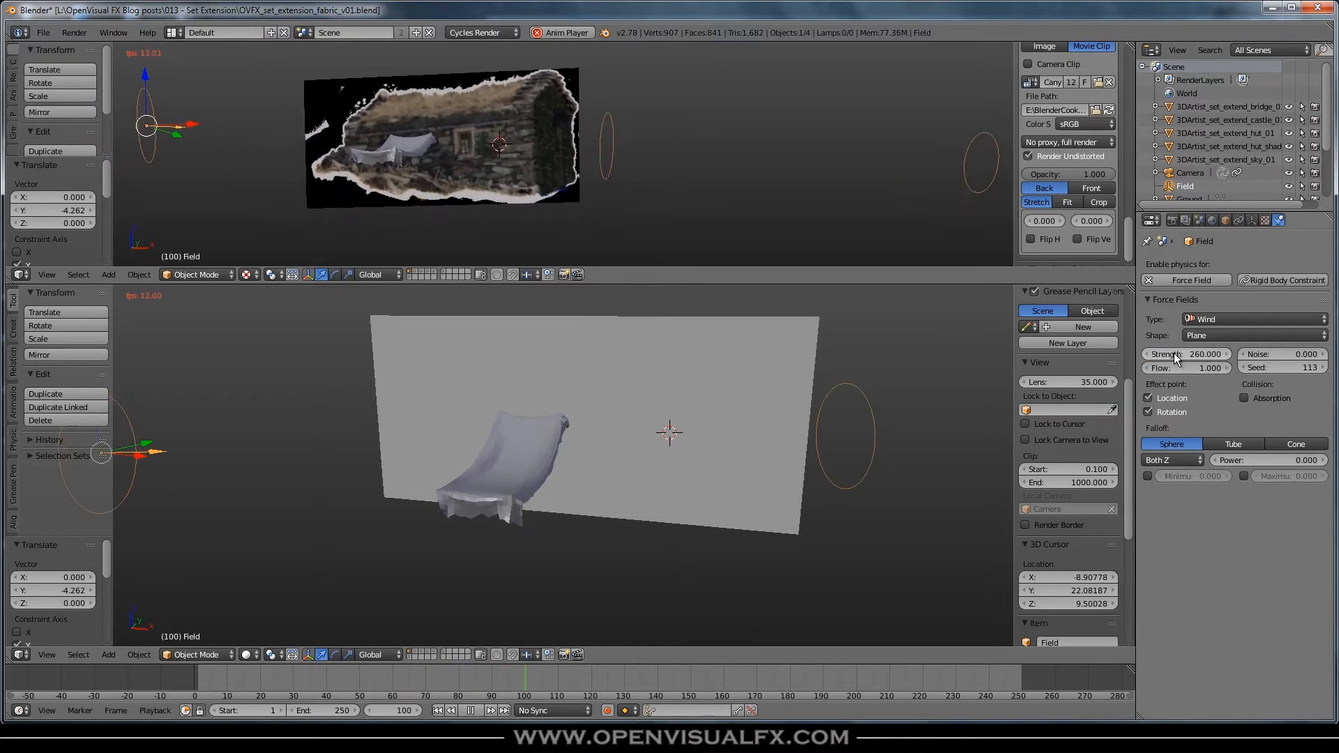
Replay the simulation from frame 1 and try a wind strength of 240
key("shift+Left")
key("alt+a")
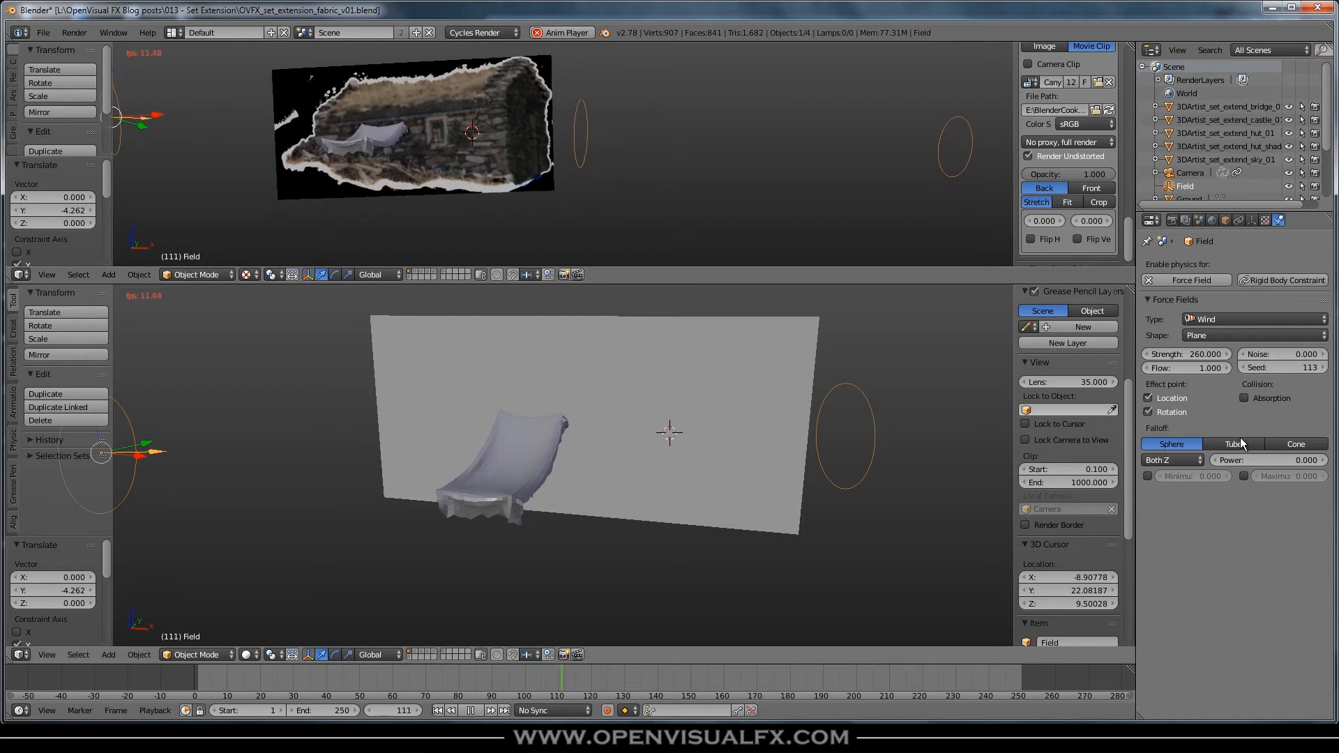
left_click(1203, 354)
type("240")
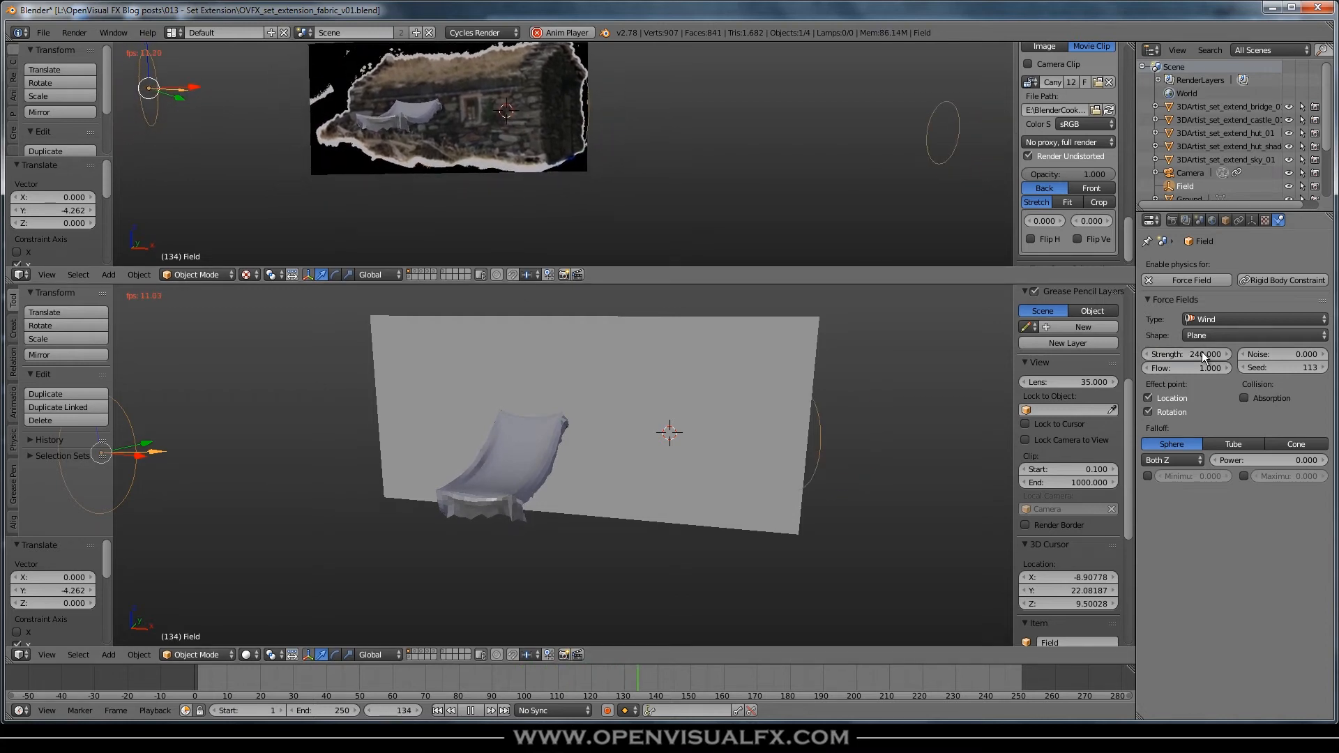
key("Return")
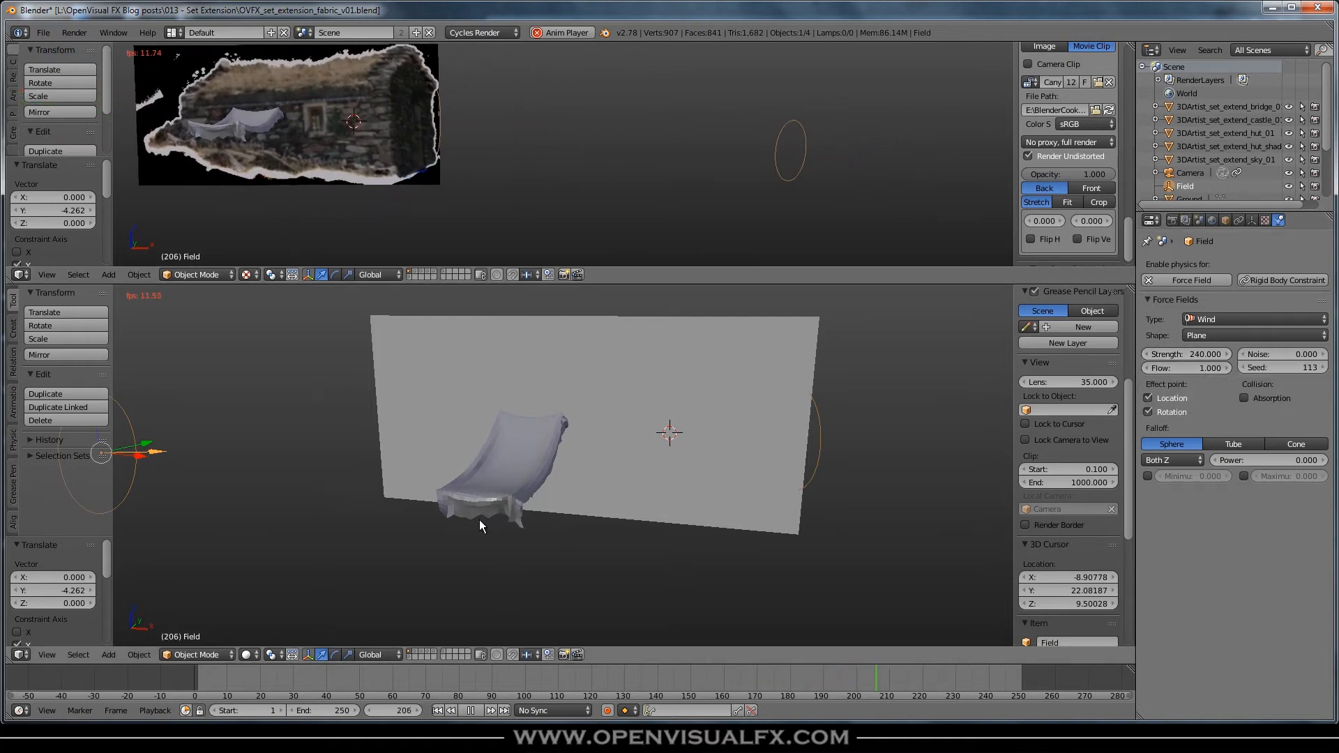
Set the wind field's strength to 250 during playback and stop the animation
left_click(1187, 353)
type("250")
key("Return")
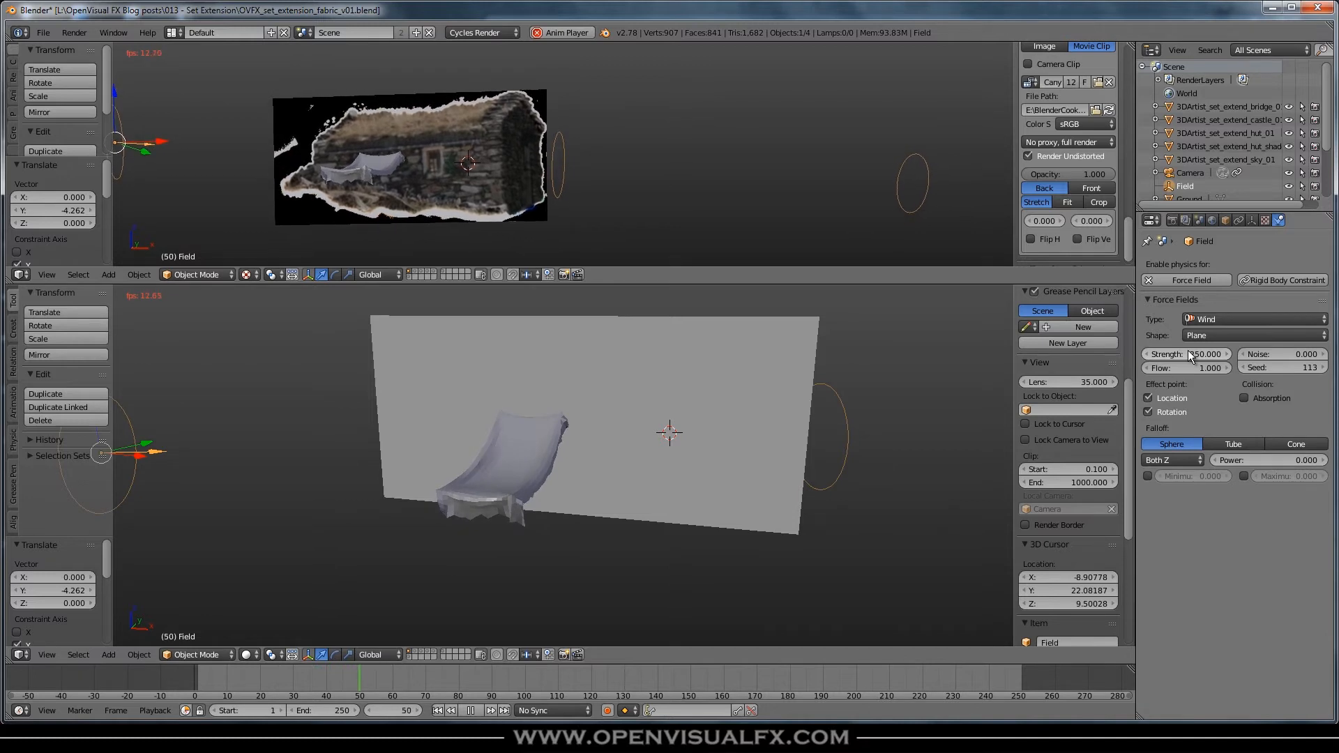
key("alt+a")
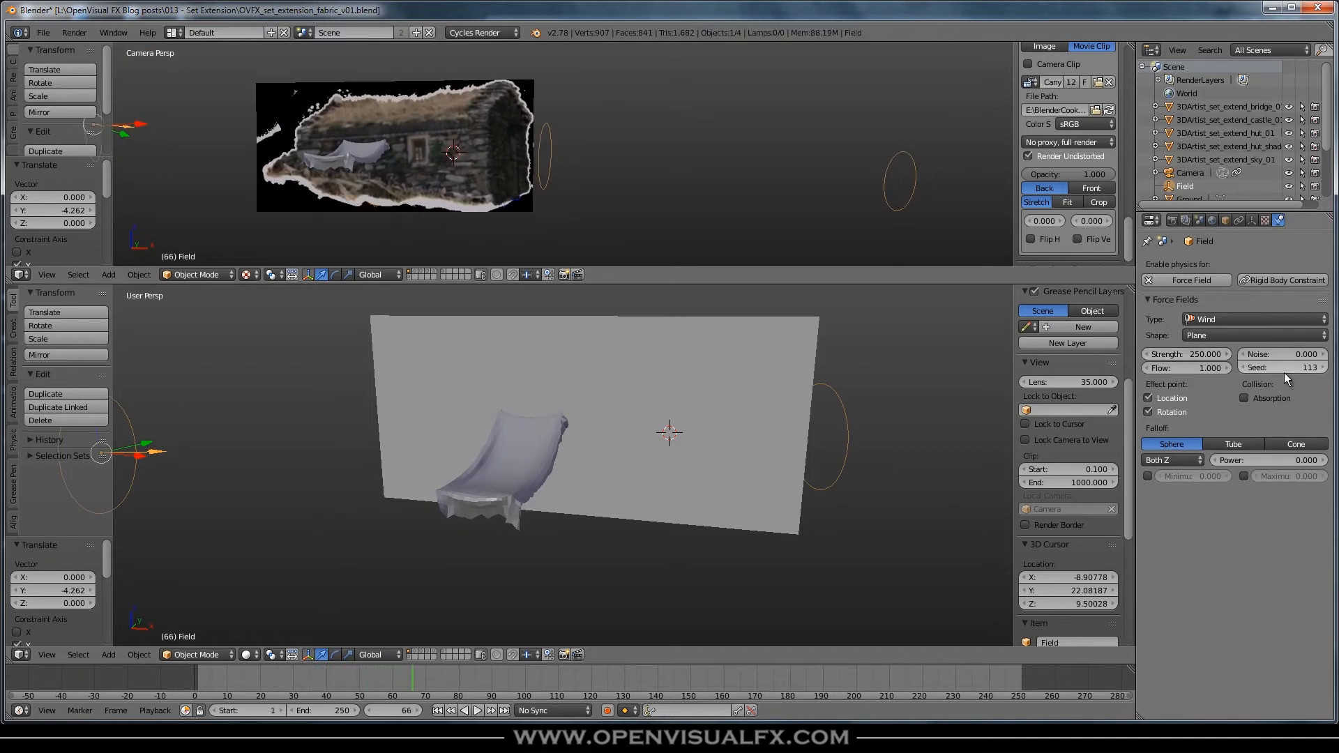
Set the wind field's noise to 9.4, test the simulation from frame 1, and return to frame 1
left_click_drag(1267, 353, 1335, 352)
key("shift+Left")
key("alt+a")
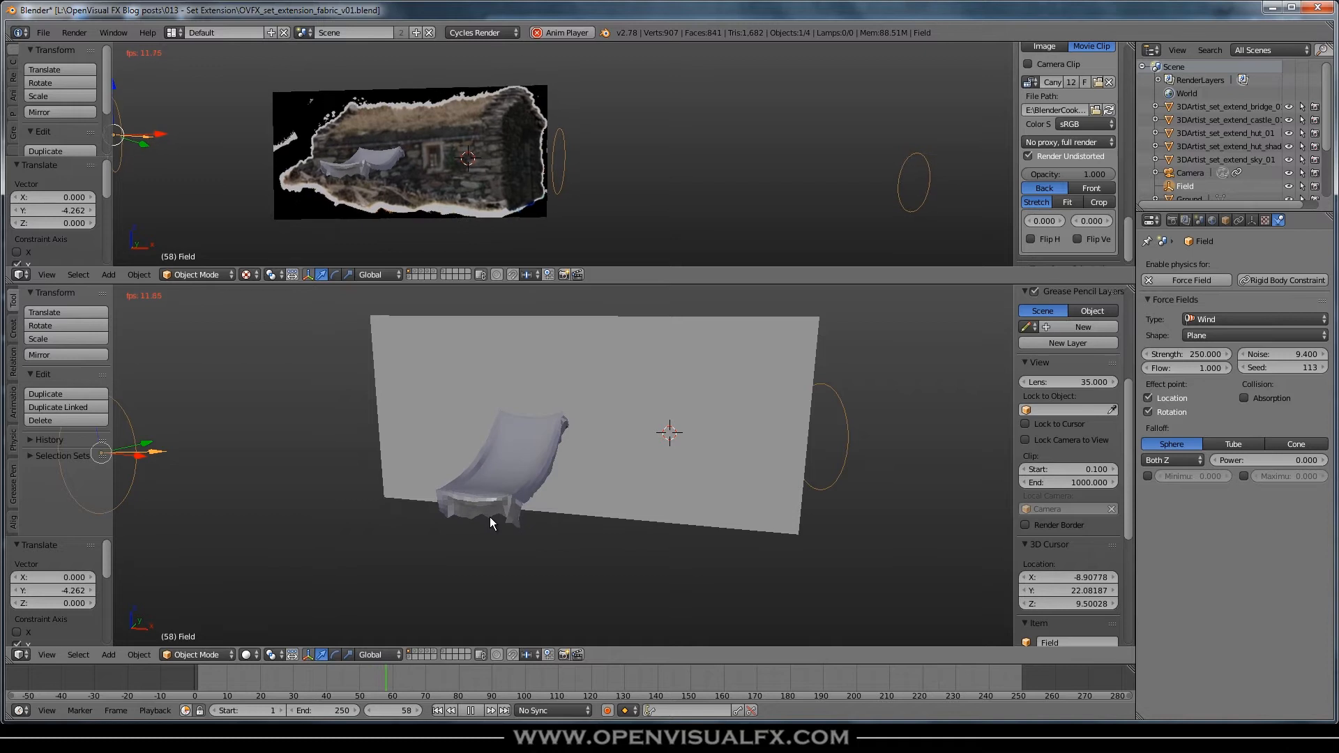
key("alt+a")
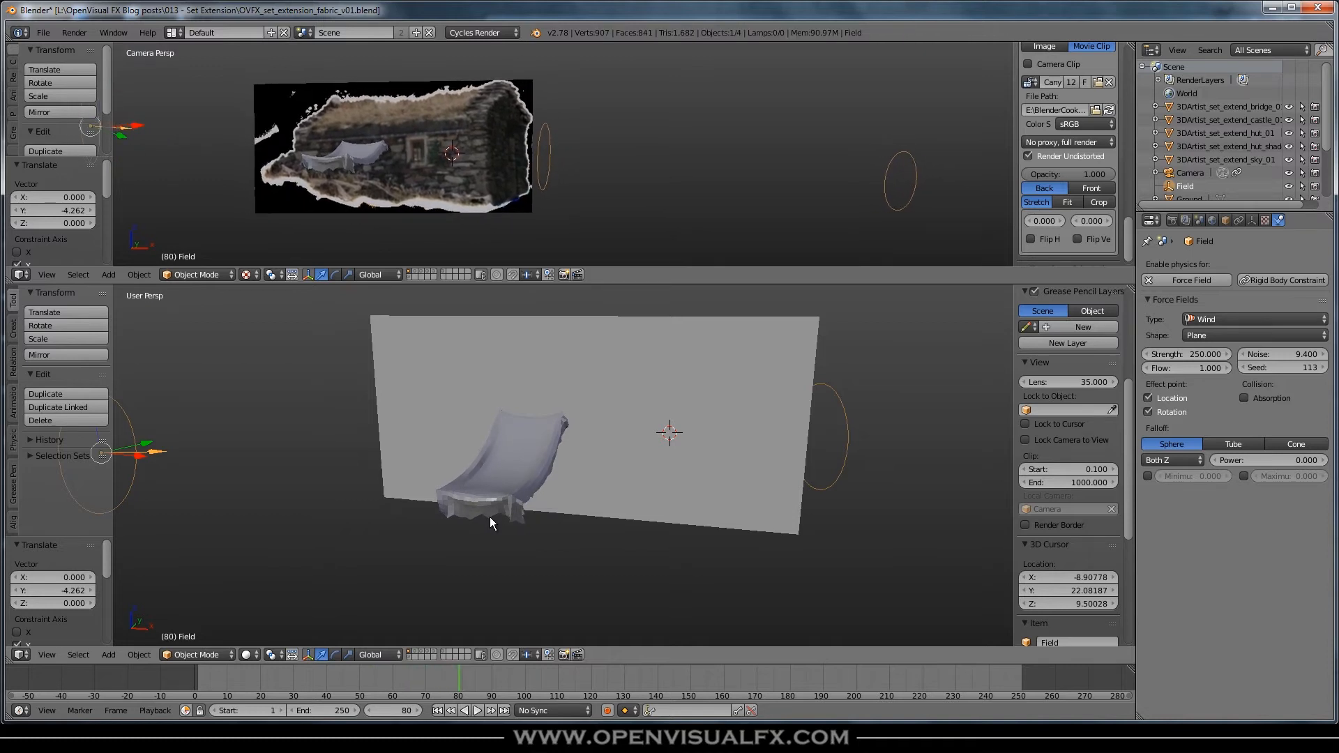
key("shift+Left")
Try a Structural stiffness of 30 on the fabric plane's cloth and play the simulation
right_click(512, 472)
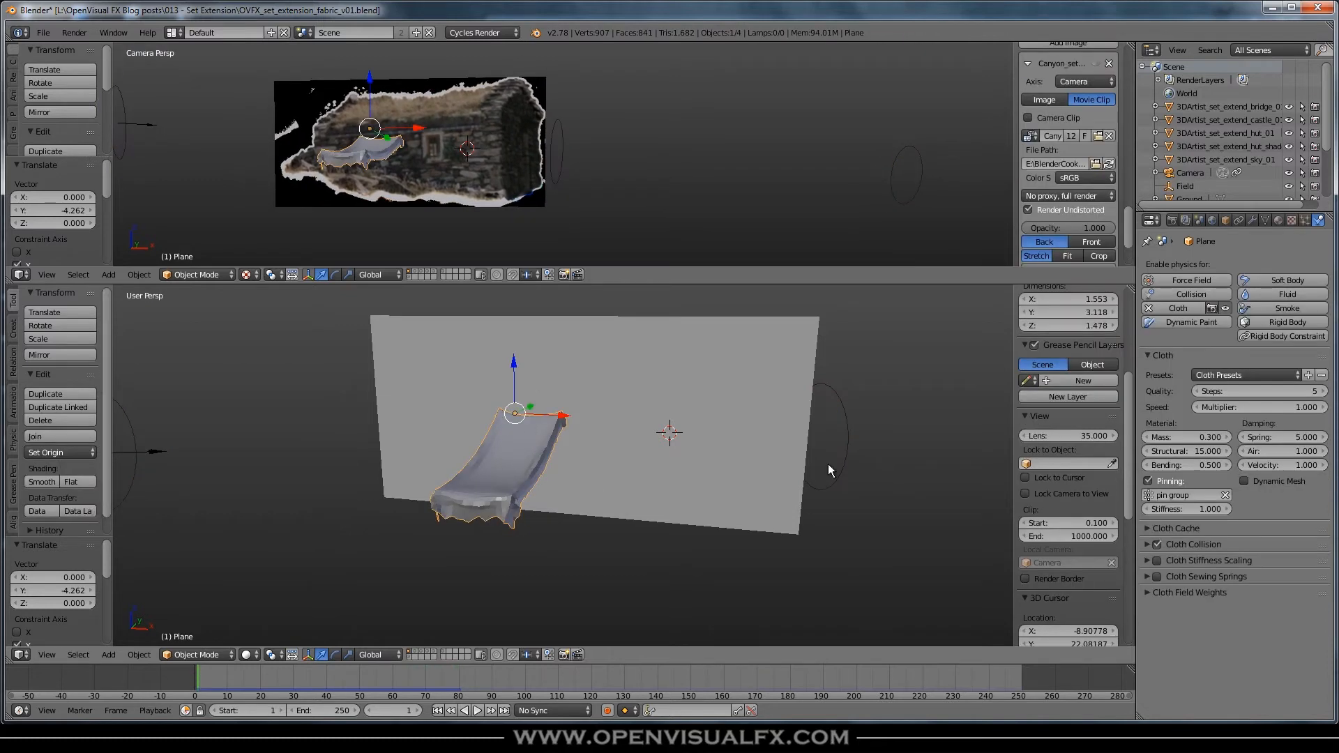
left_click(1177, 452)
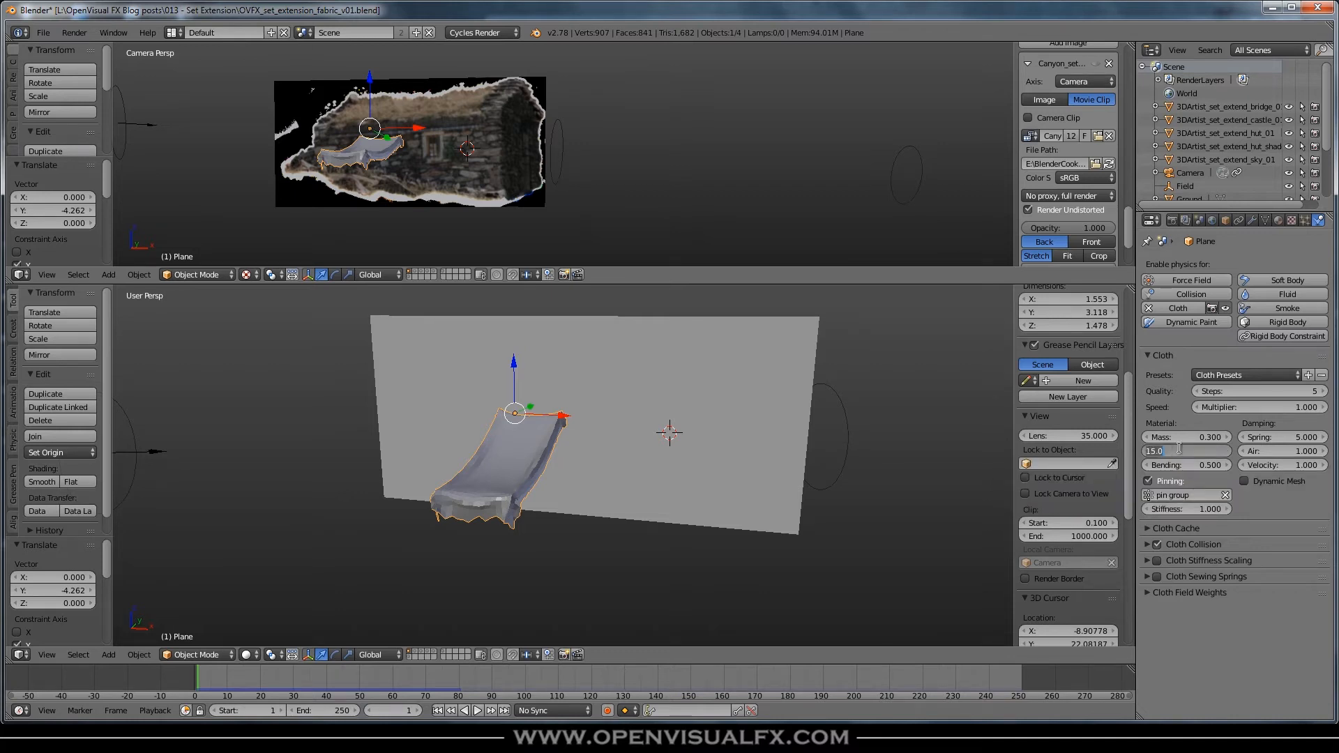
key("alt+a")
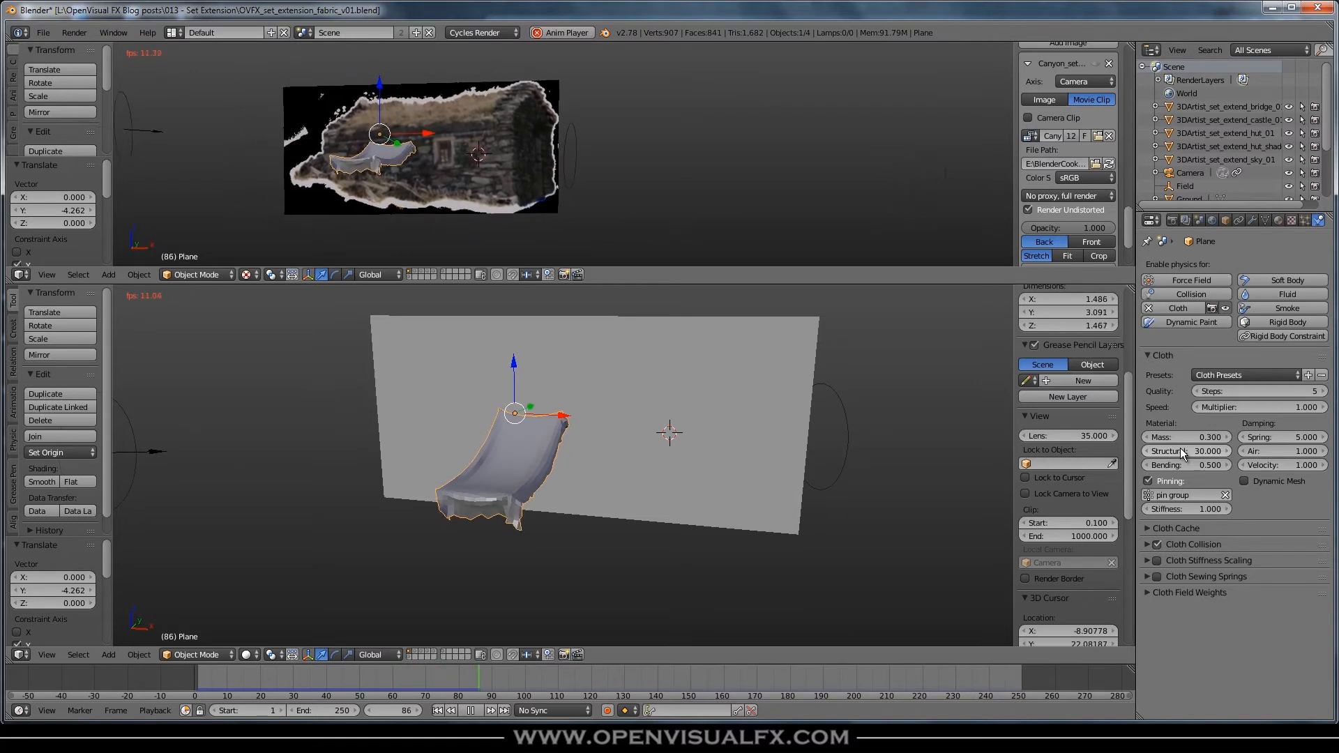
key("alt+a")
Set the fabric's Structural stiffness to 20 and replay the simulation from frame 1
left_click(1190, 450)
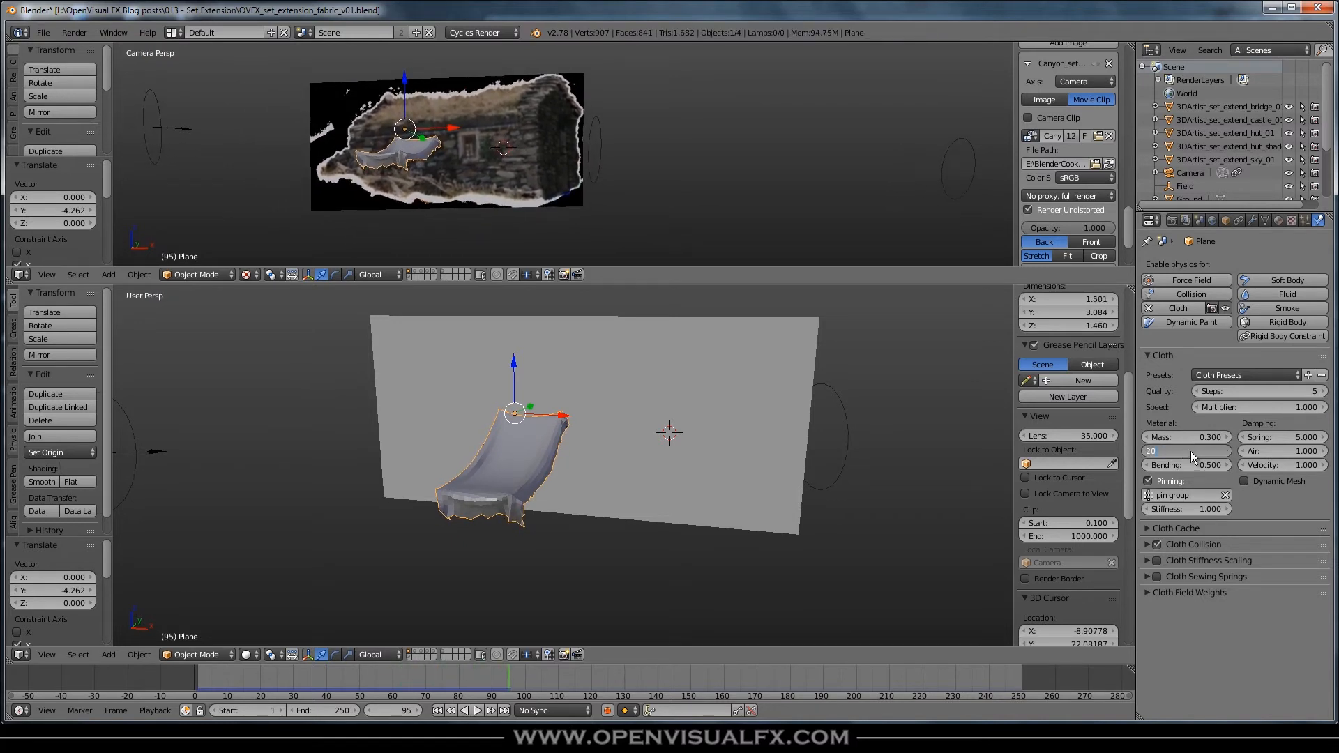
key("shift+Left")
key("alt+a")
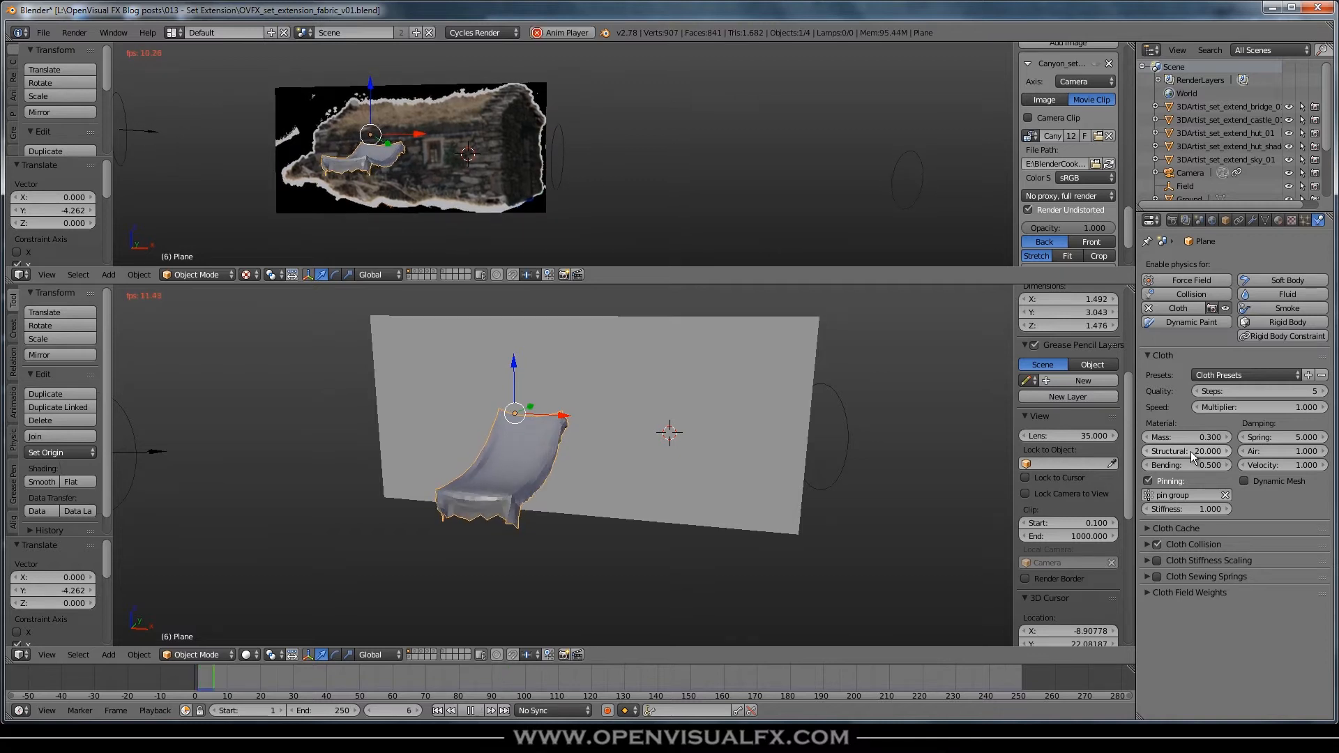
Test a cloth mass of 0.2 on the fabric, restore it to 0.3, and replay from frame 1
left_click(1198, 438)
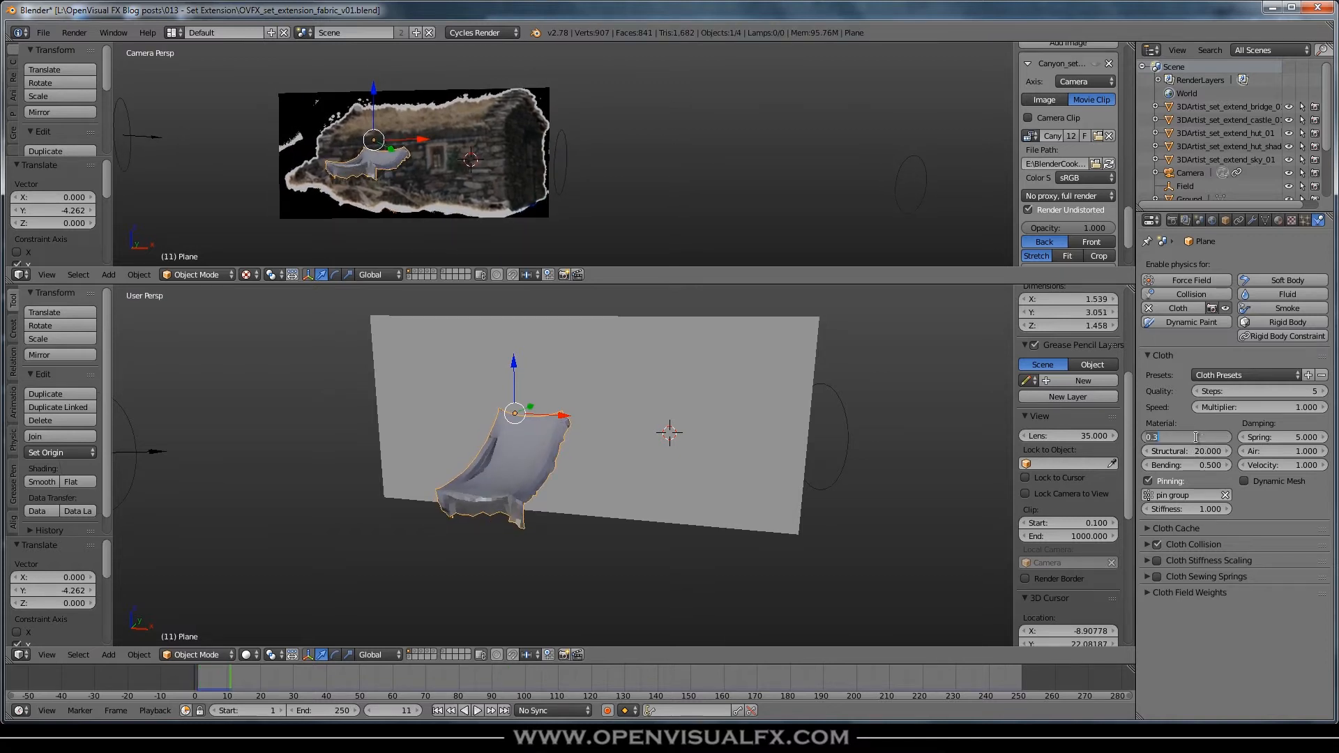
key("alt+a")
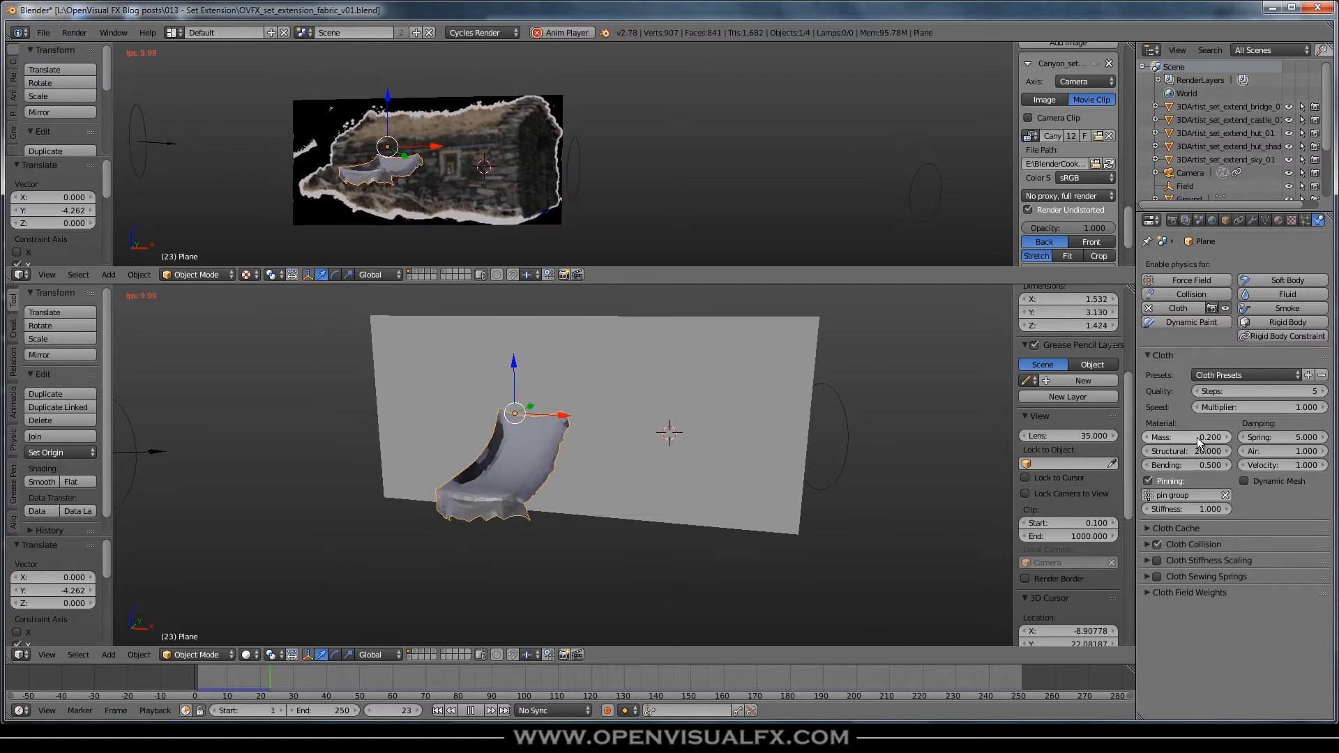
key("alt+a")
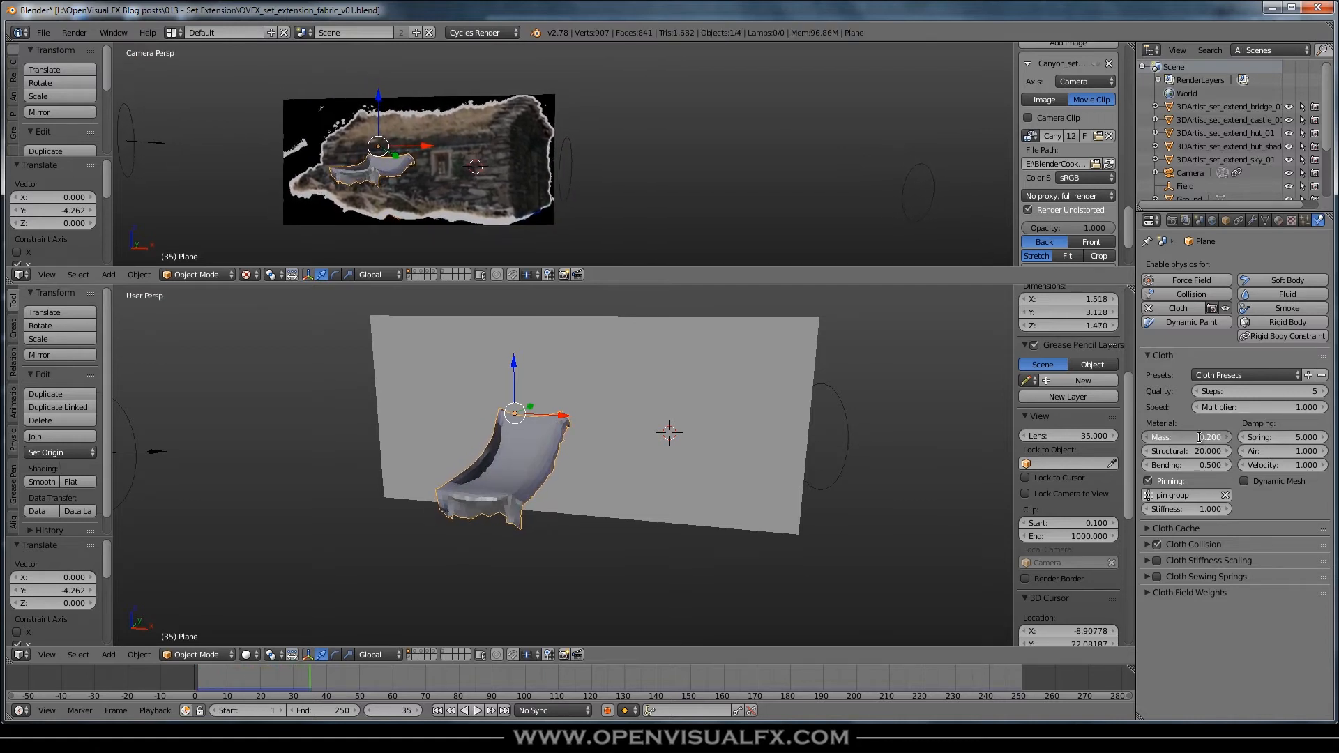
key("shift+Left")
key("alt+a")
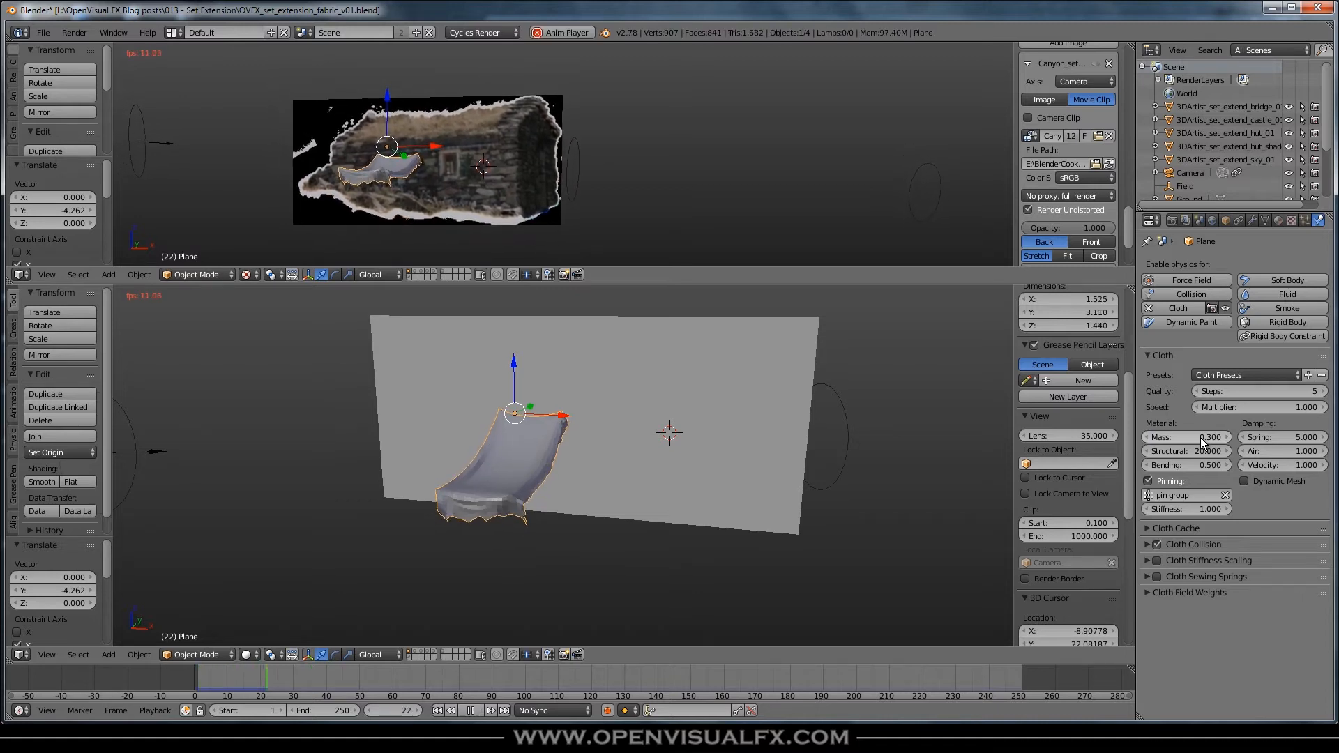
Stop the playback, enable Self Collision in the fabric's Cloth Collision settings, and replay the simulation from frame 1
mouse_move(552, 527)
middle_mouse_down()
mouse_move(537, 492)
mouse_move(563, 447)
mouse_move(622, 456)
mouse_move(618, 473)
mouse_move(540, 511)
middle_mouse_up()
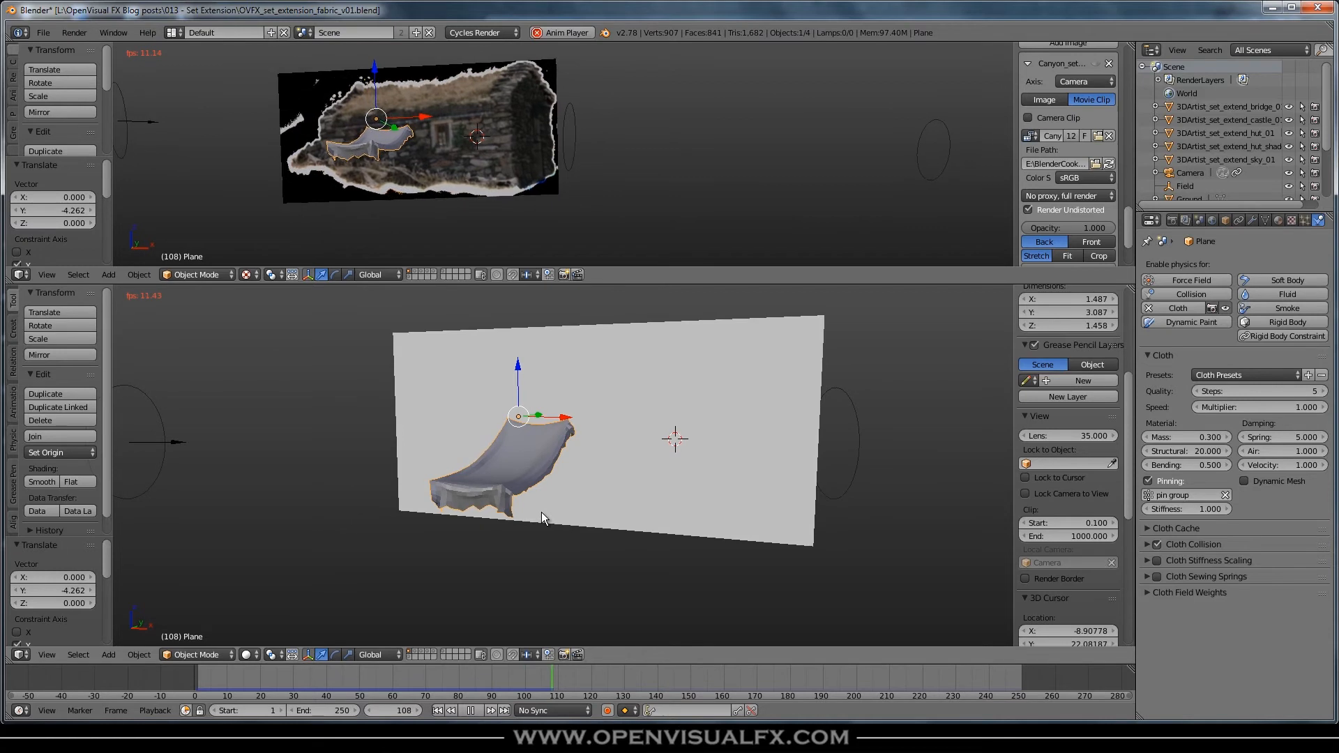
key("alt+a")
left_click(1148, 545)
left_click(1245, 562)
left_click(1148, 545)
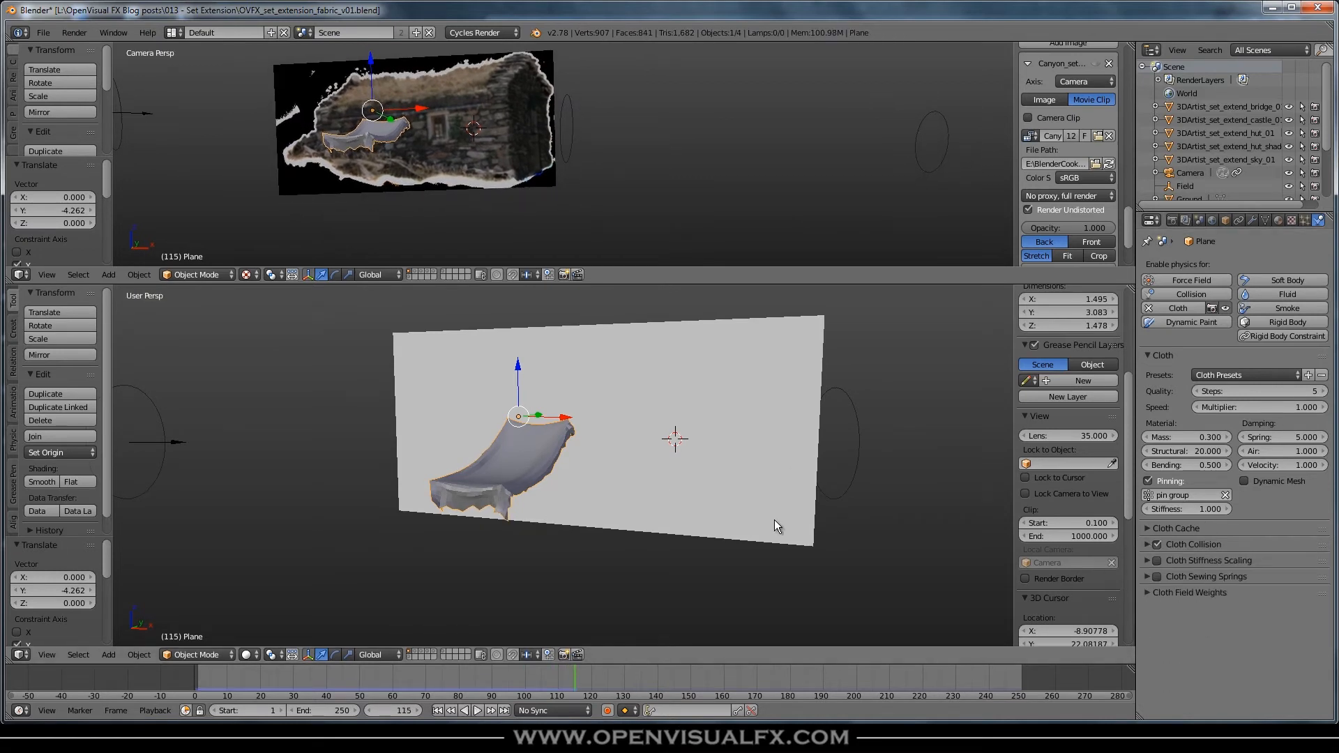
key("shift+Left")
key("alt+a")
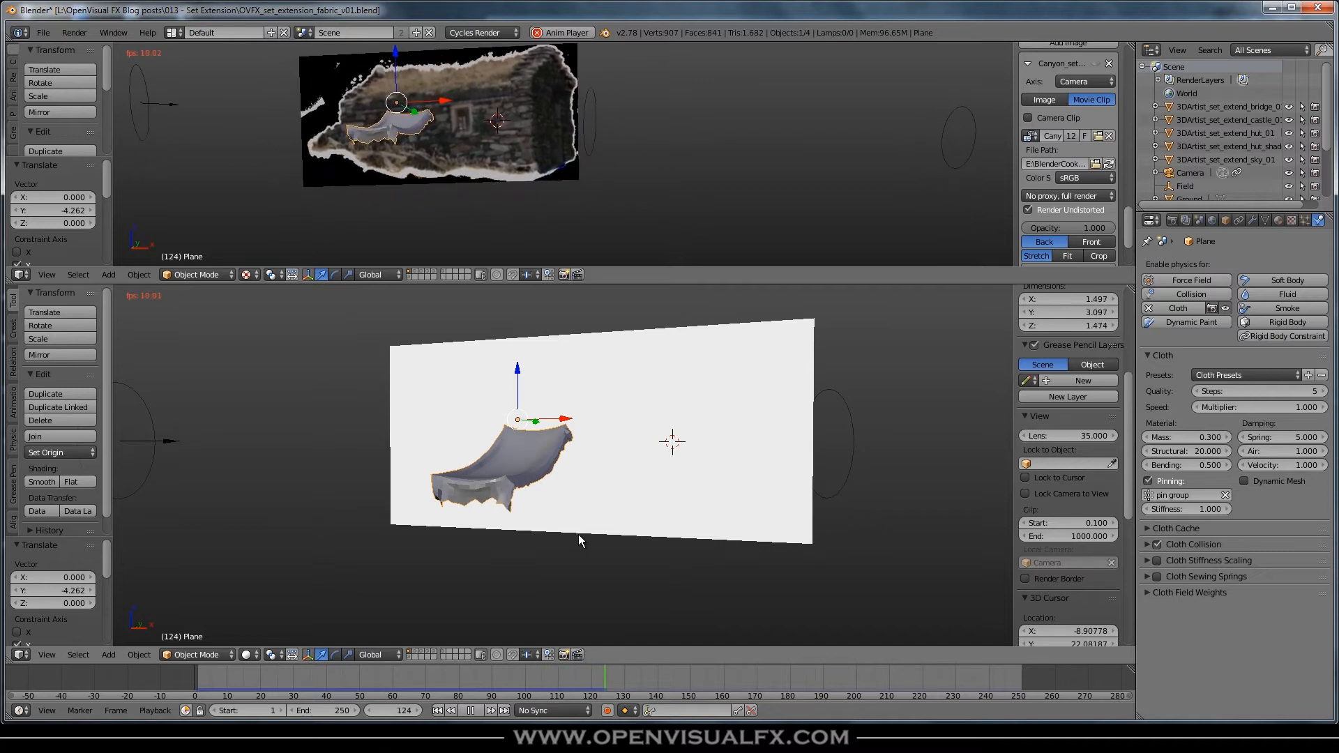
key("alt+a")
Apply smooth shading to the fabric plane and inspect its surface at the current frame
middle_click_drag(531, 492, 551, 516)
scroll(550, 516, "up", 1)
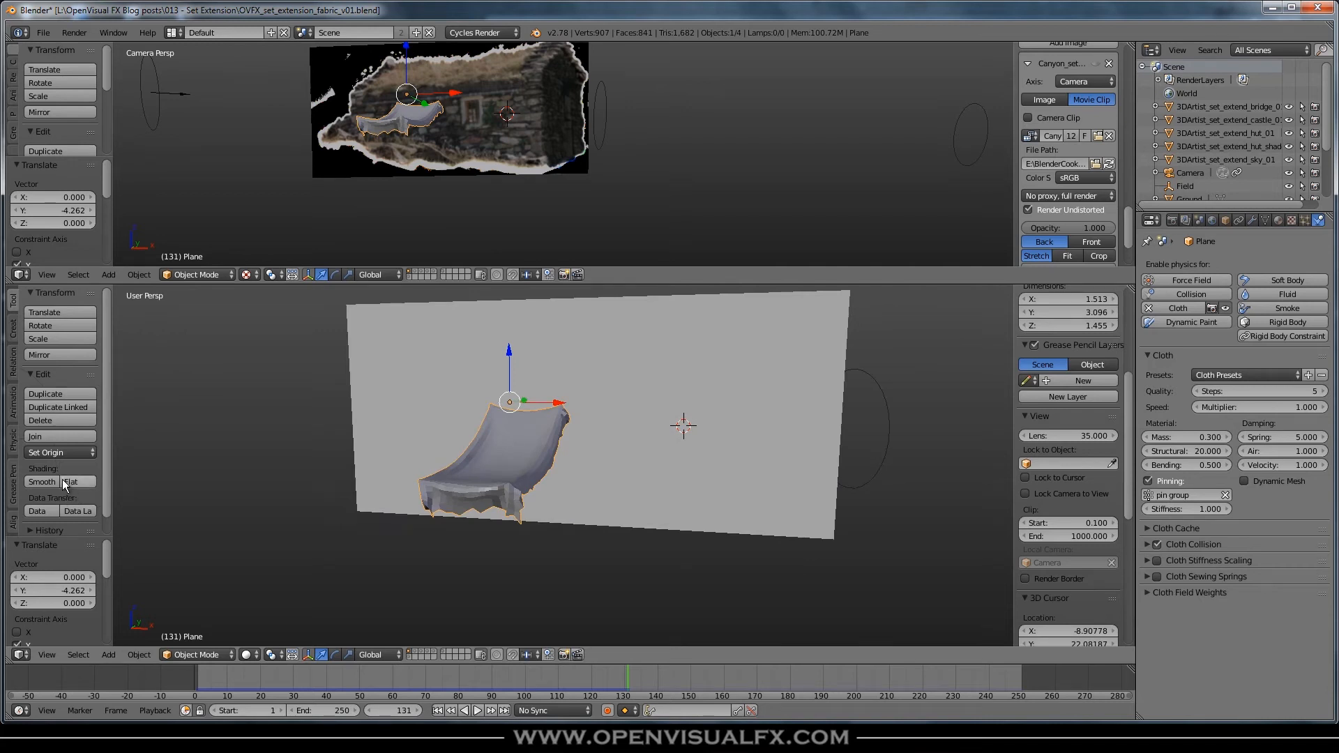
left_click(32, 480)
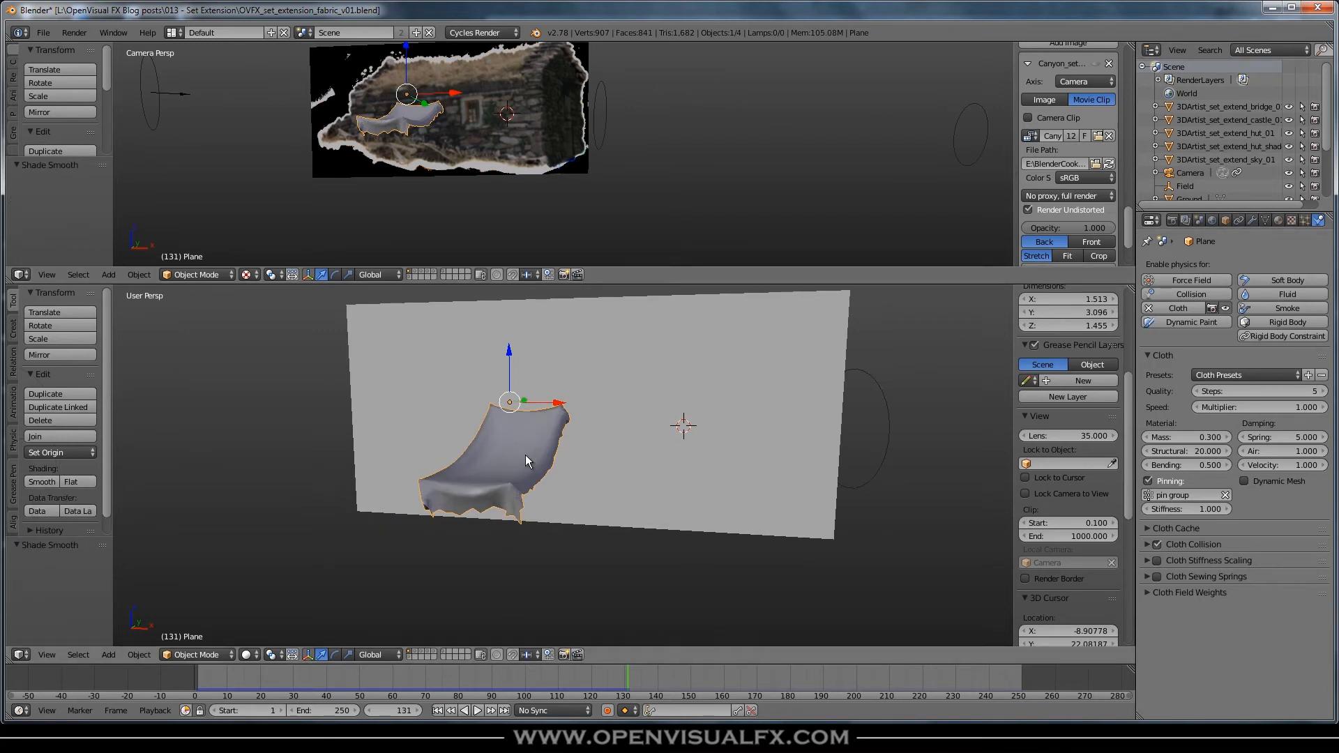
middle_click_drag(516, 491, 509, 483)
scroll(509, 483, "up", 2)
scroll(507, 485, "down", 4)
scroll(438, 113, "up", 1)
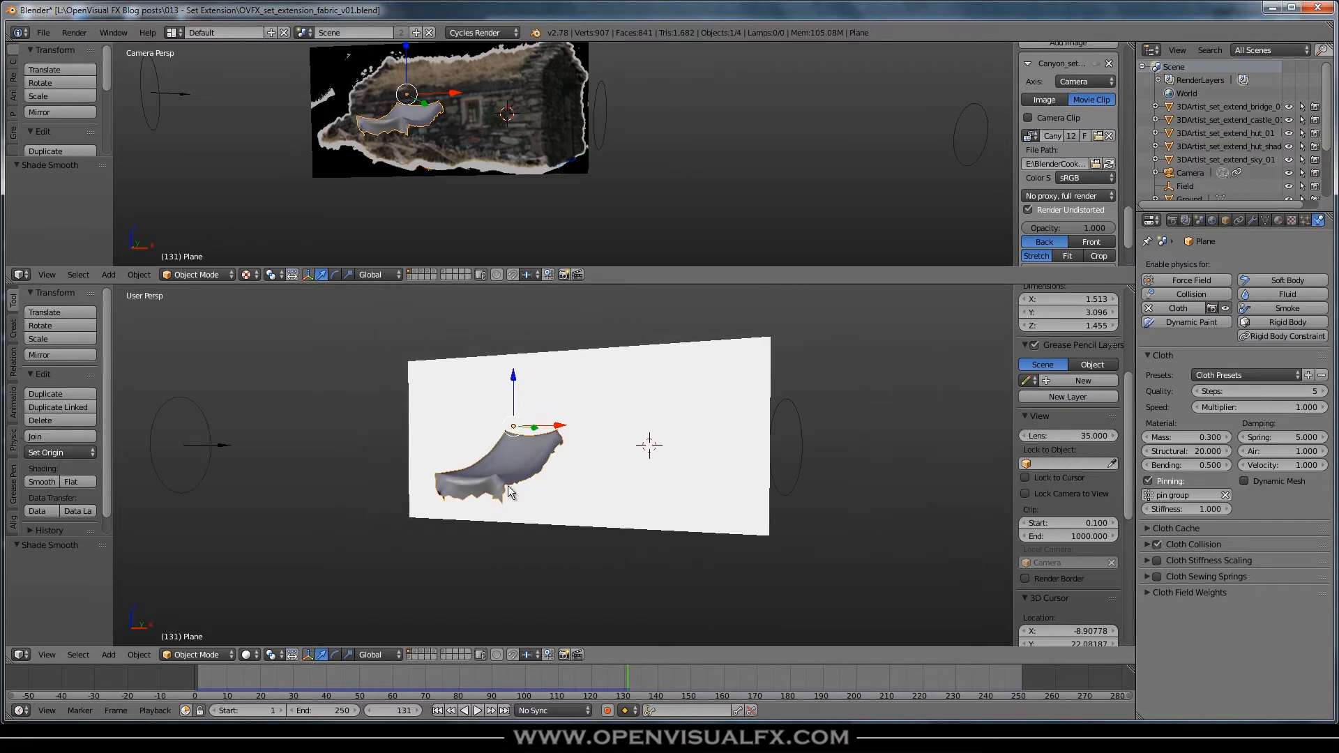
scroll(438, 117, "up", 3)
scroll(438, 117, "down", 3)
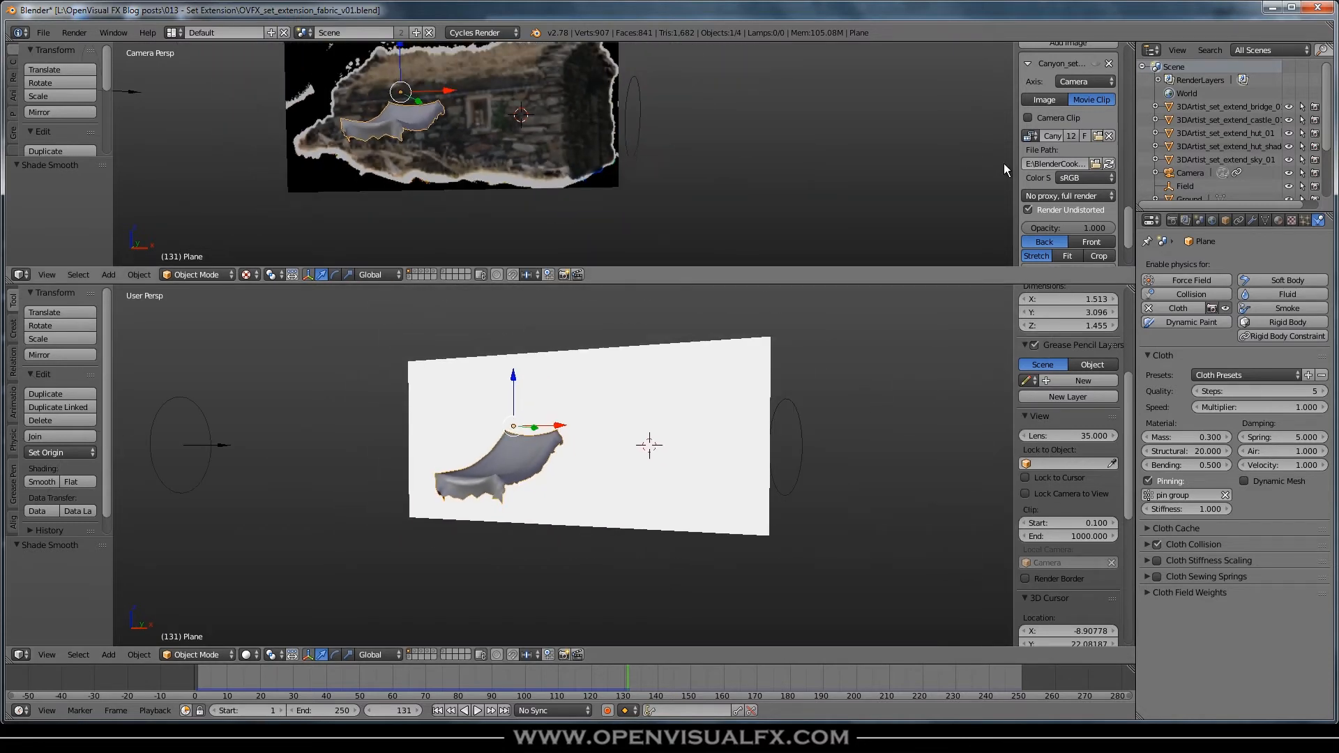
Add a Subdivision Surface modifier to the fabric plane with View and Render subdivisions both at 1
left_click(1252, 220)
left_click(1183, 265)
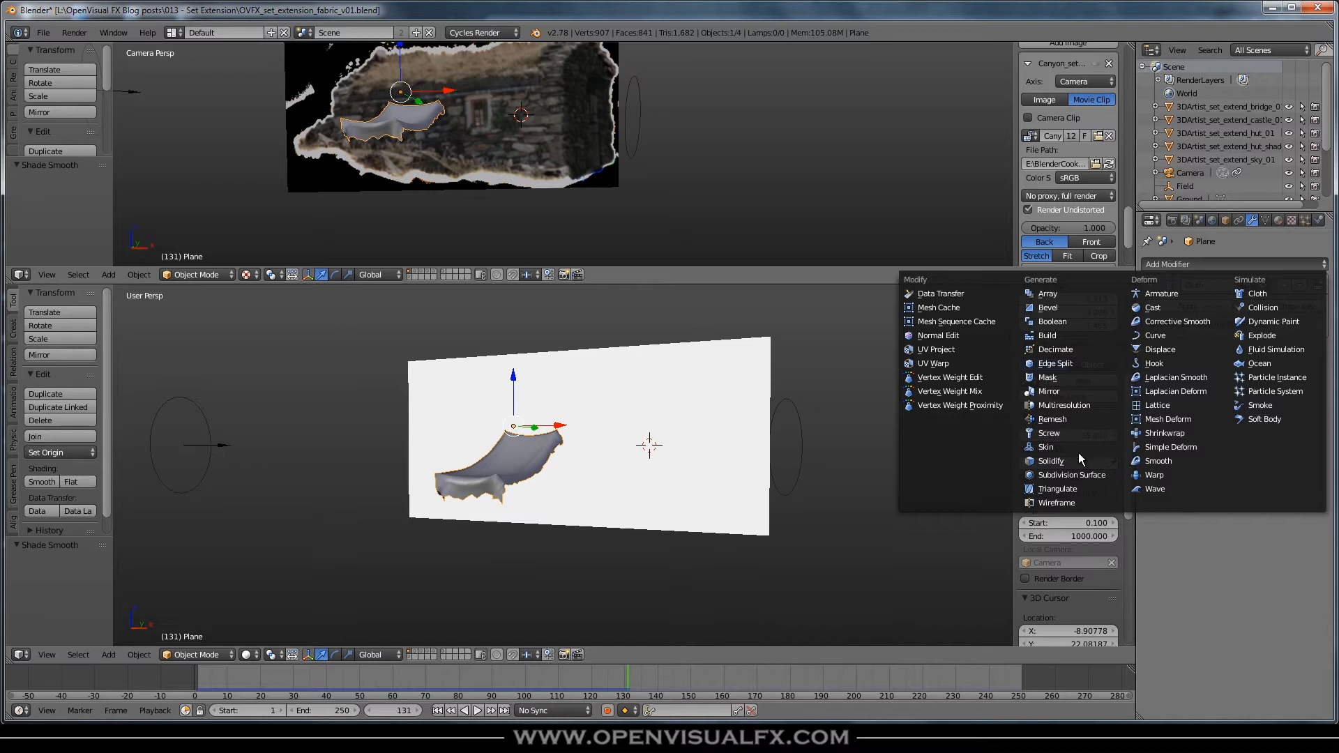
left_click(1066, 475)
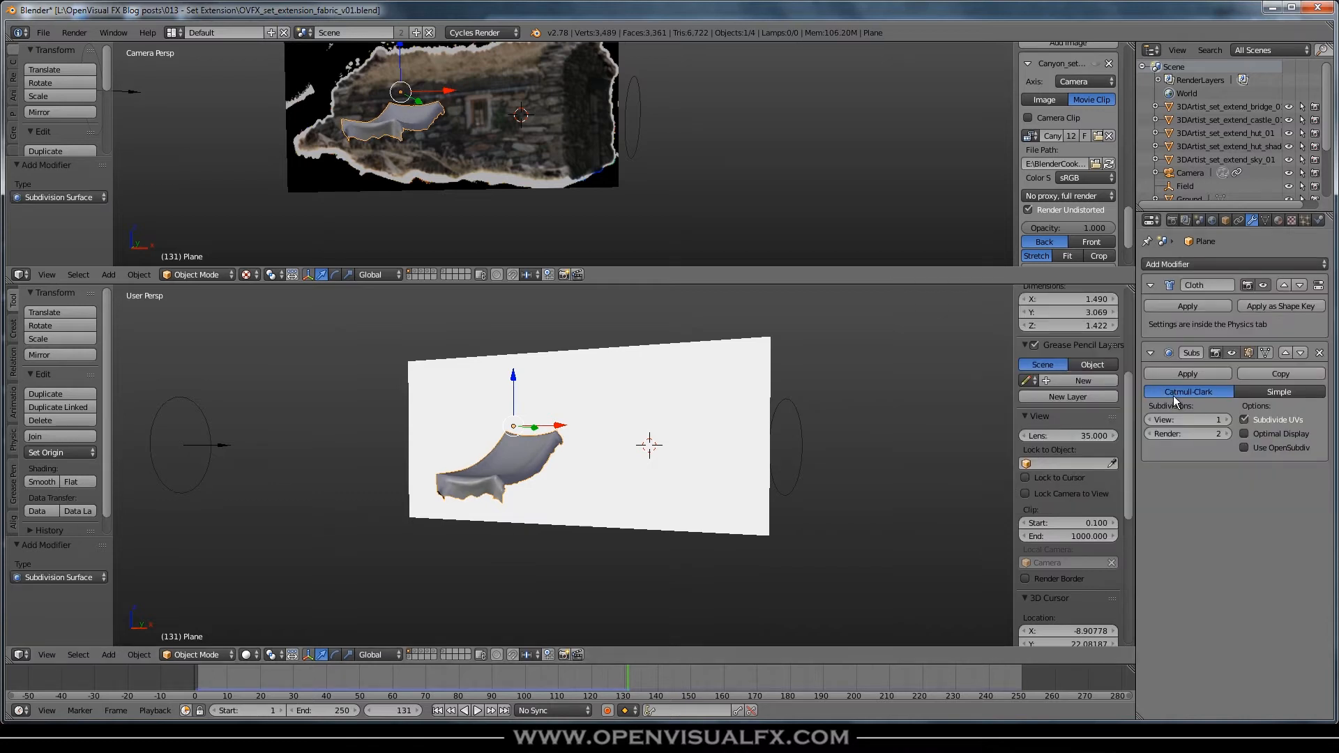
scroll(375, 139, "up", 3)
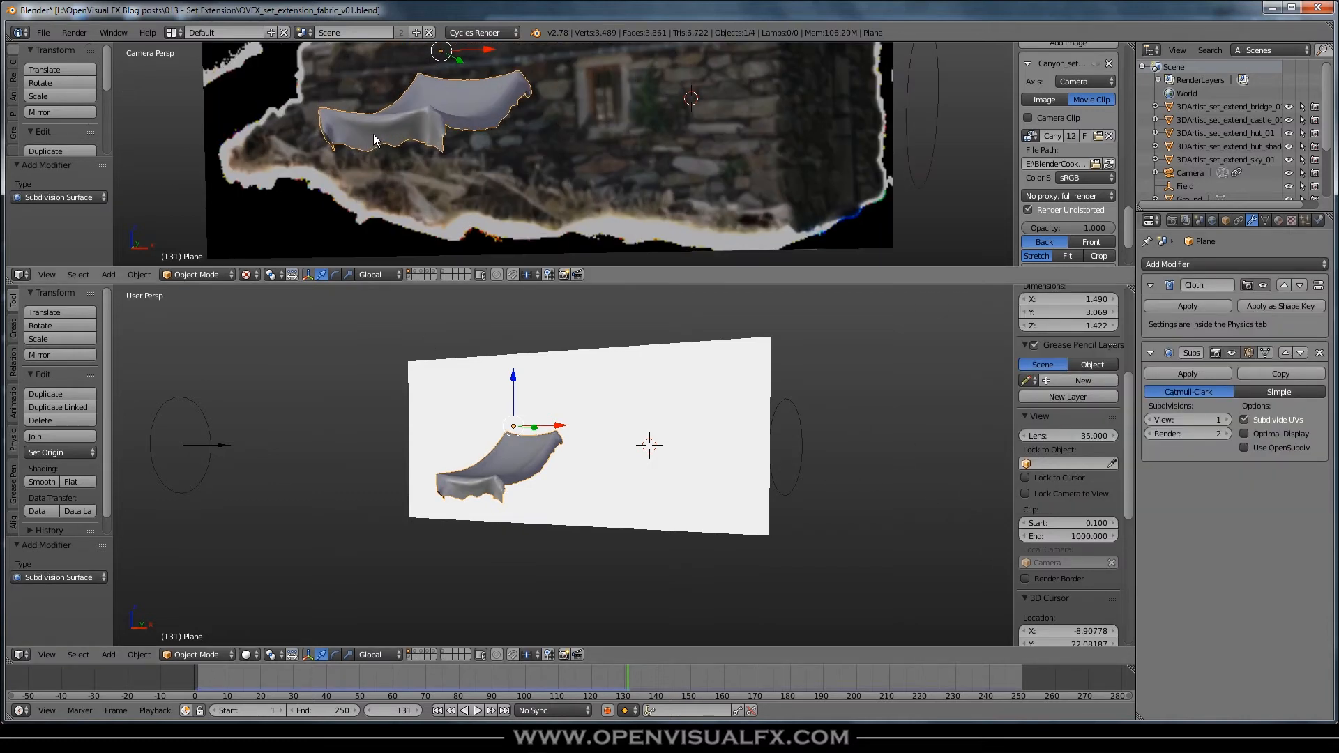
scroll(375, 140, "down", 3)
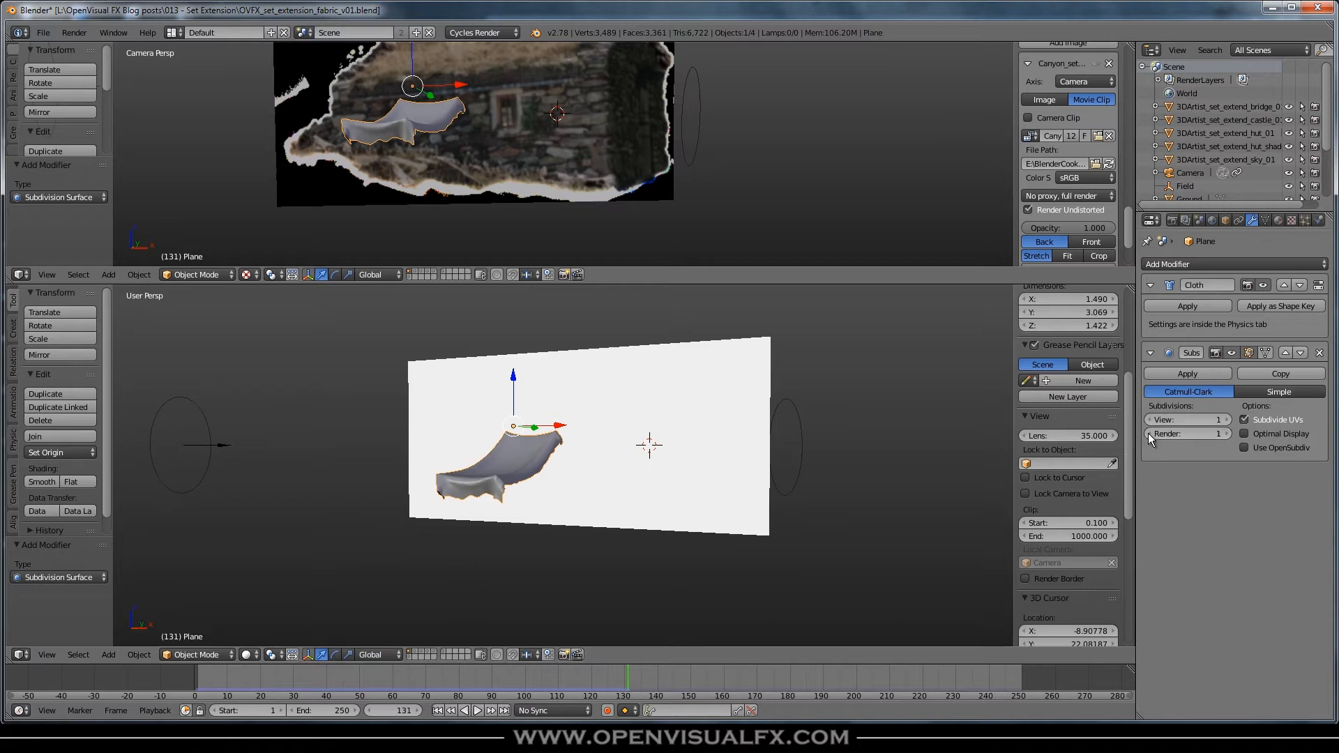
left_click(1228, 420)
middle_click_drag(538, 492, 485, 495)
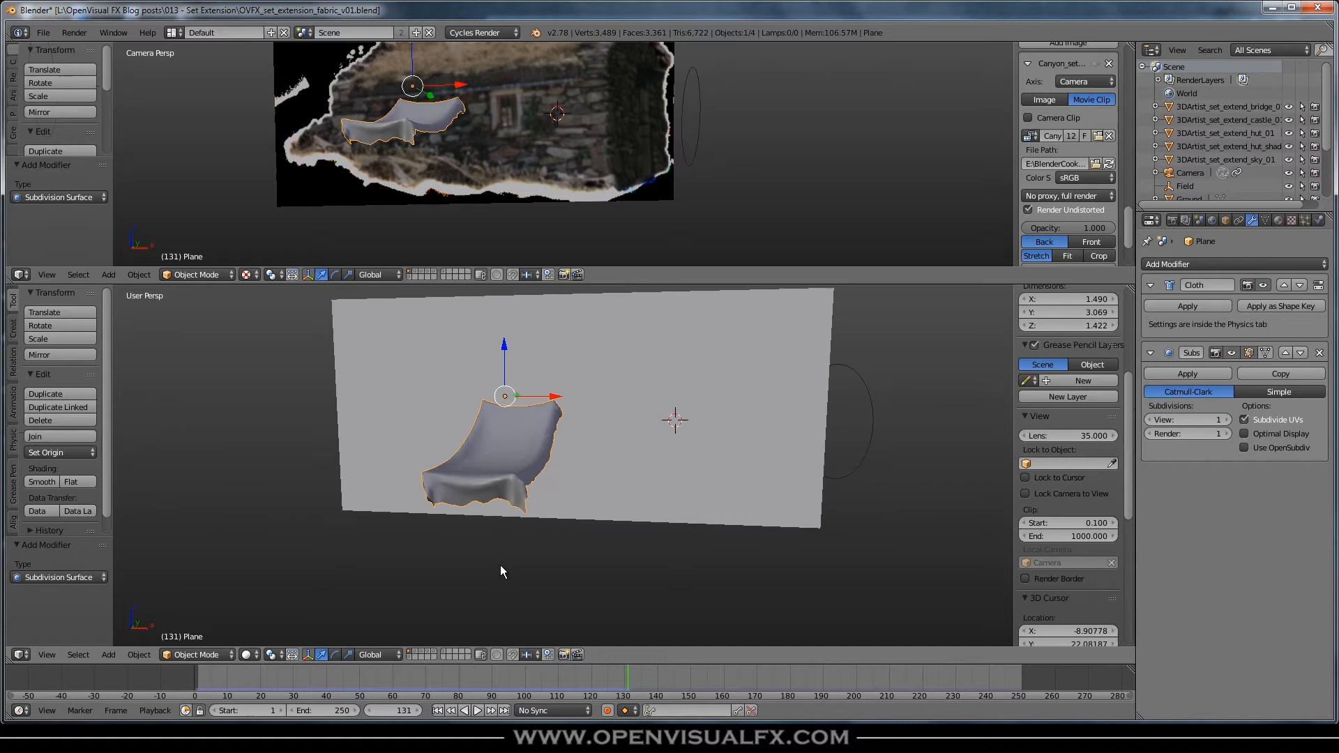
Replay the subdivided cloth from frame 1, stop the playback, and save over the existing blend file
key("shift+Left")
key("alt+a")
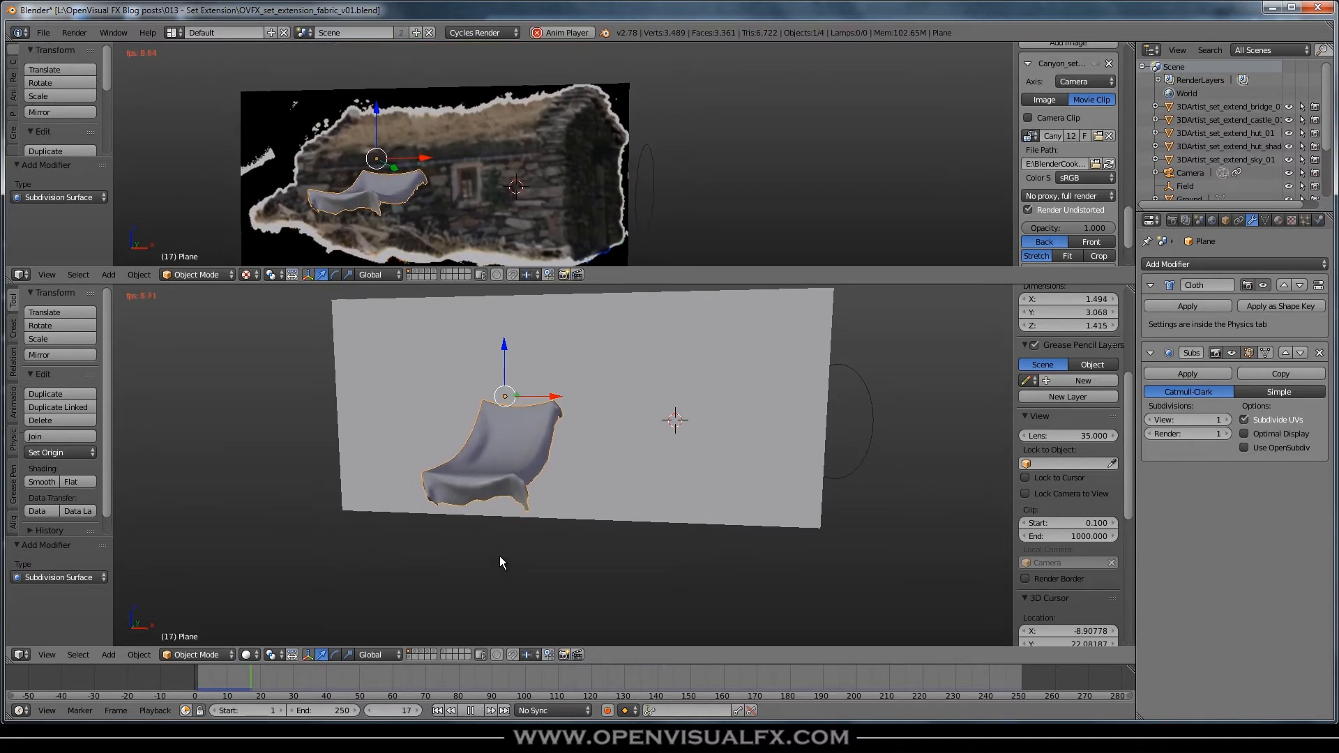
key("alt+a")
middle_click_drag(549, 486, 512, 490)
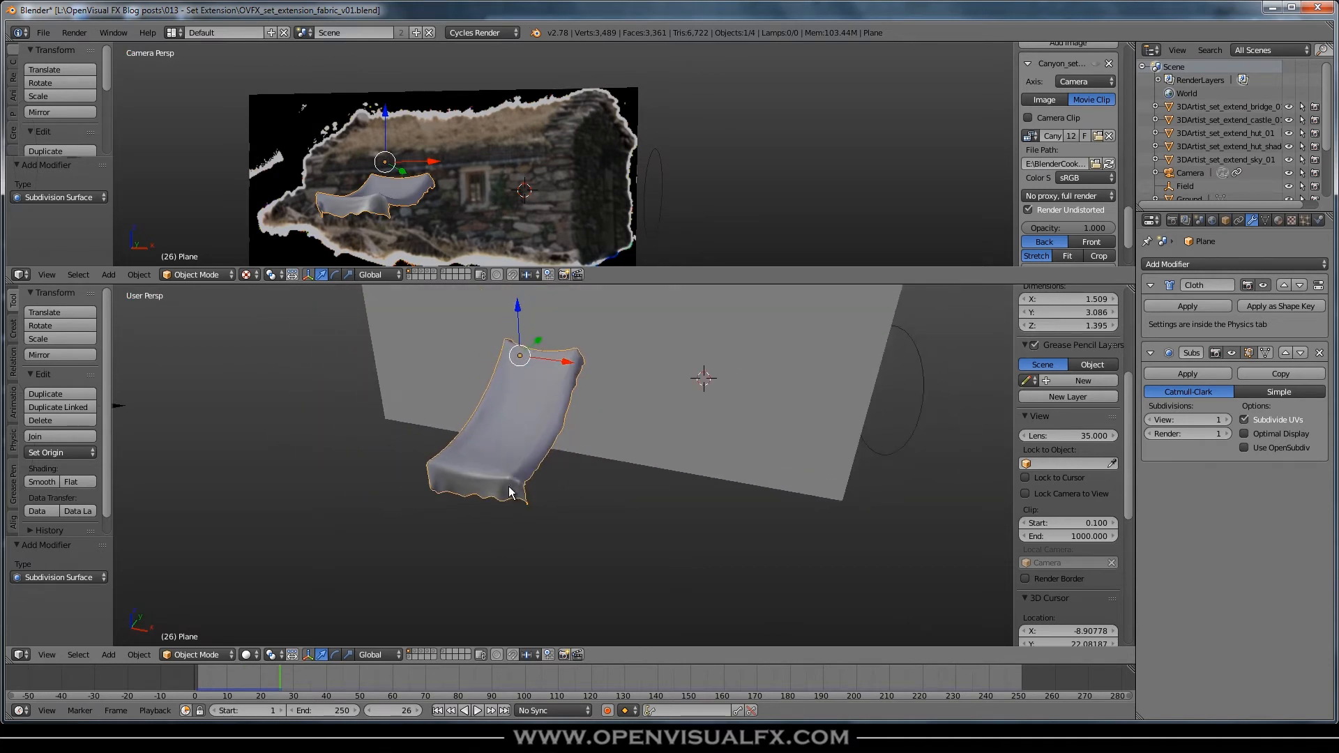
key("ctrl+s")
left_click(671, 416)
Place the 3D cursor near the fabric's front corner with a pinned vertex, working on the mesh from above
middle_click_drag(520, 480, 535, 535)
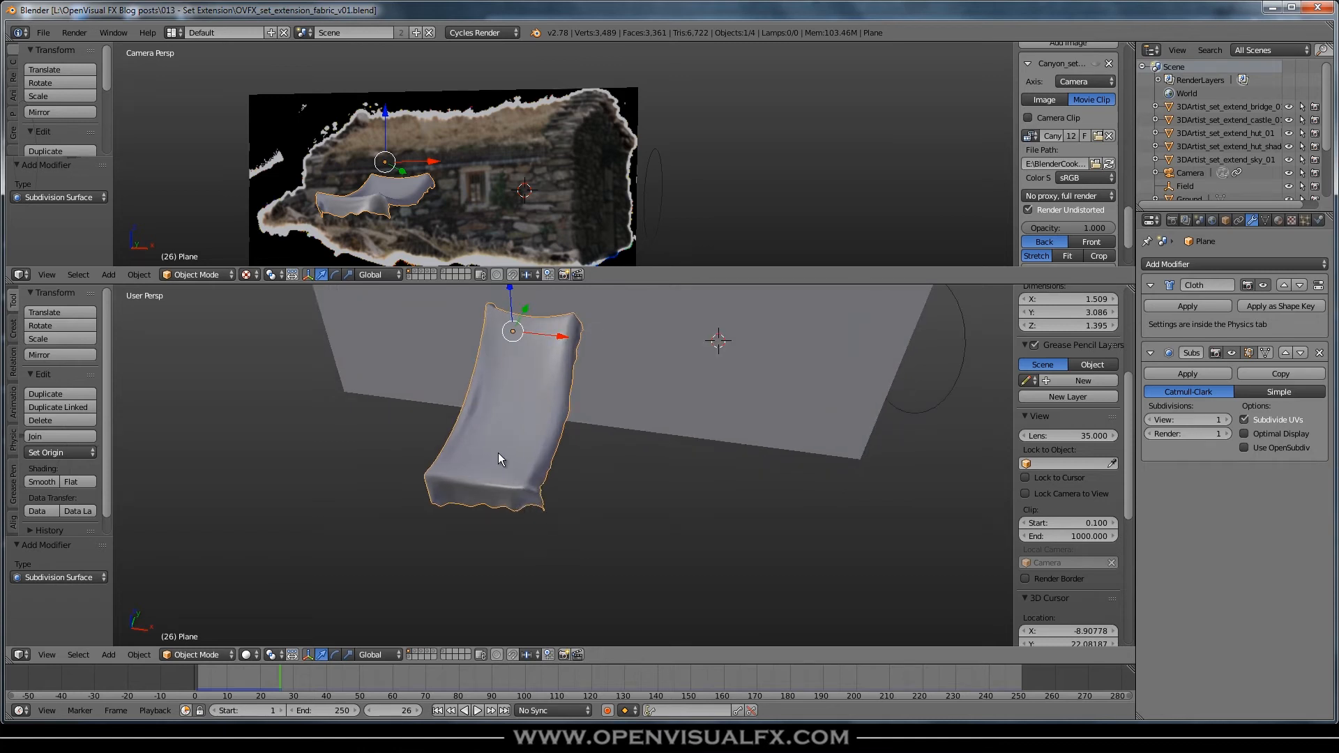
key("KP_7")
key("Tab")
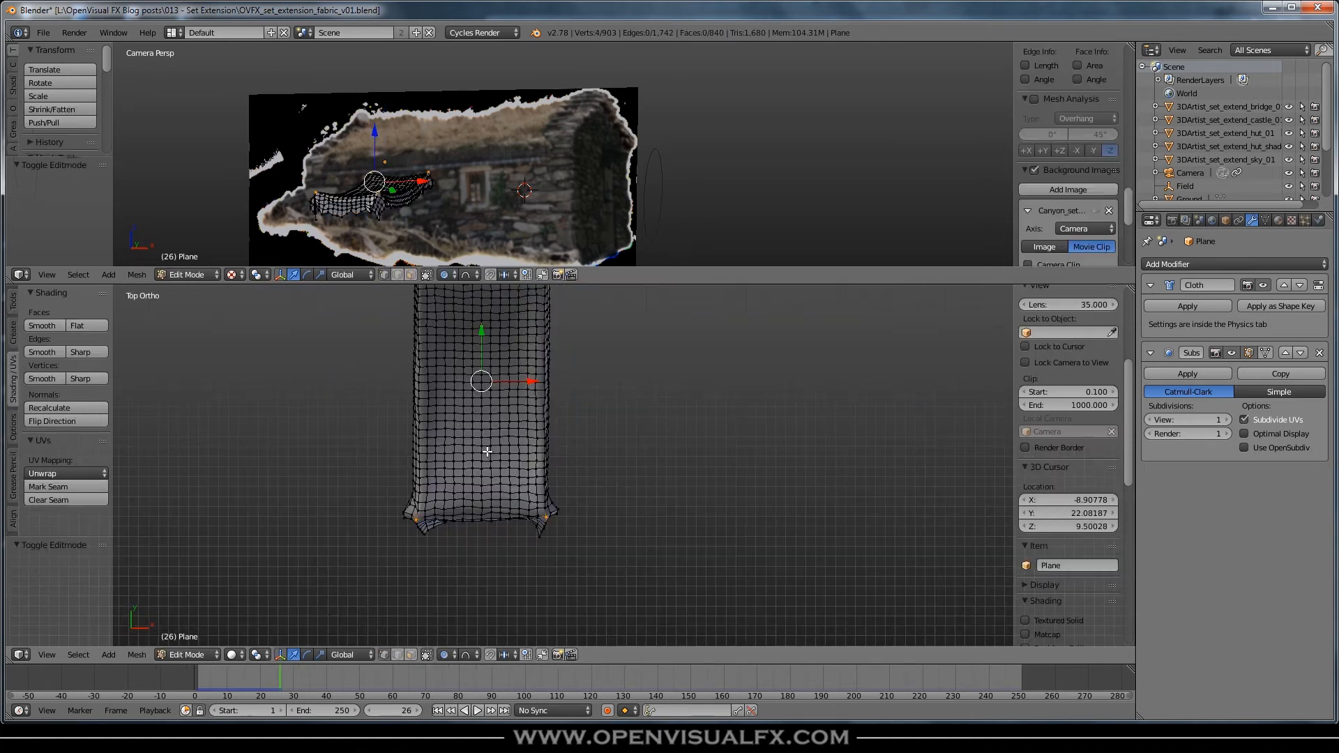
scroll(530, 488, "up", 4)
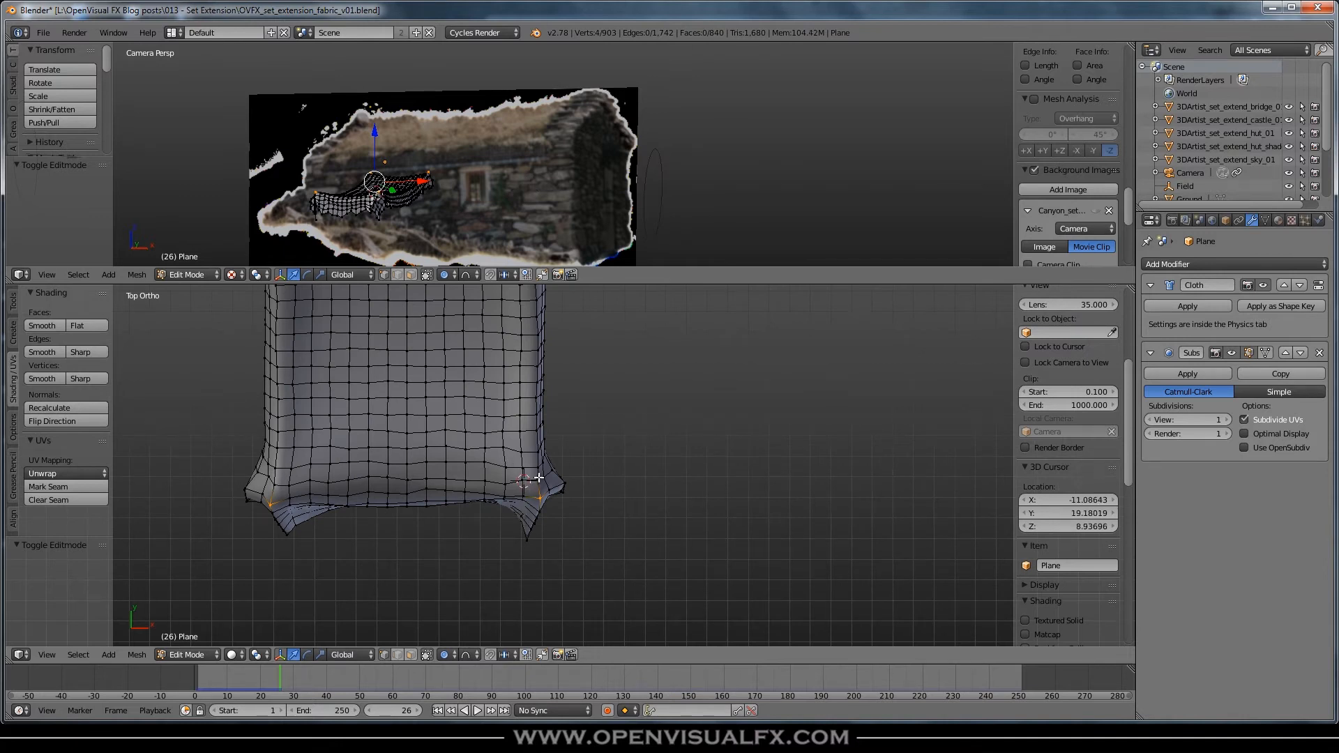
key("shift+a")
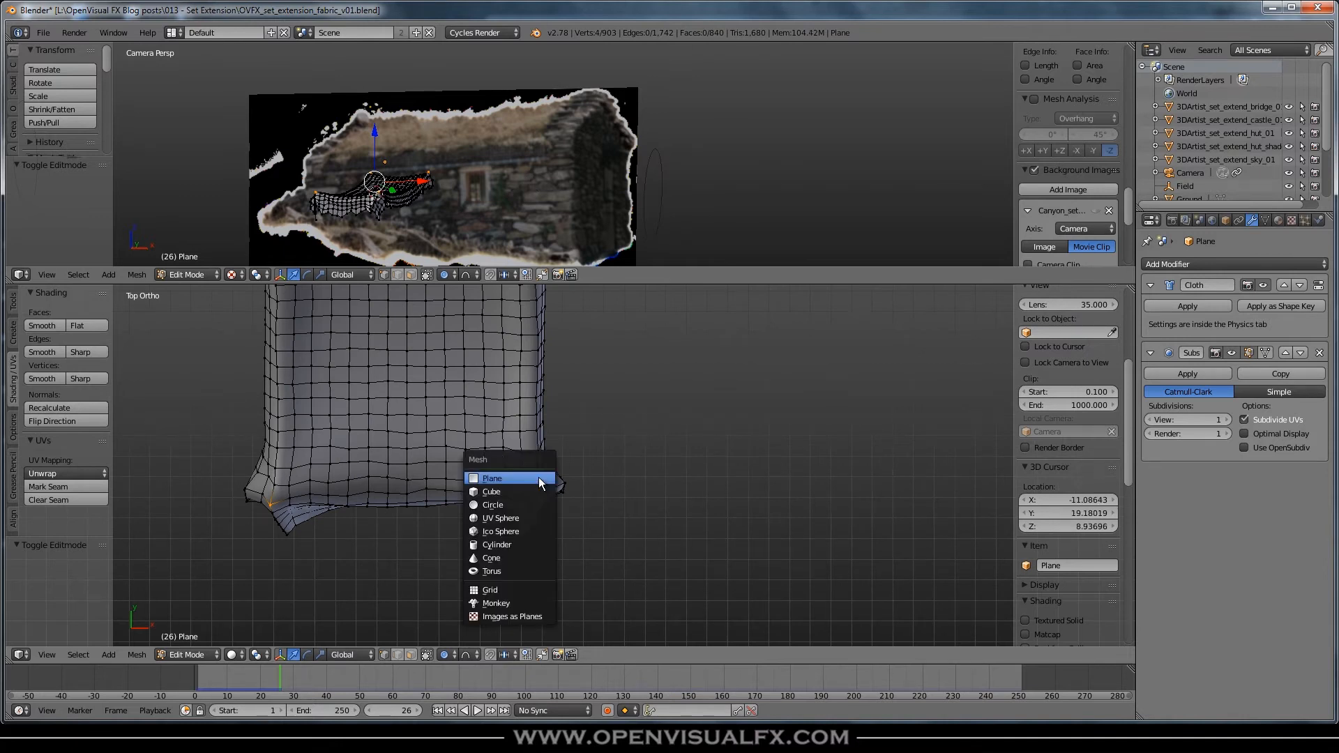
left_click(505, 544)
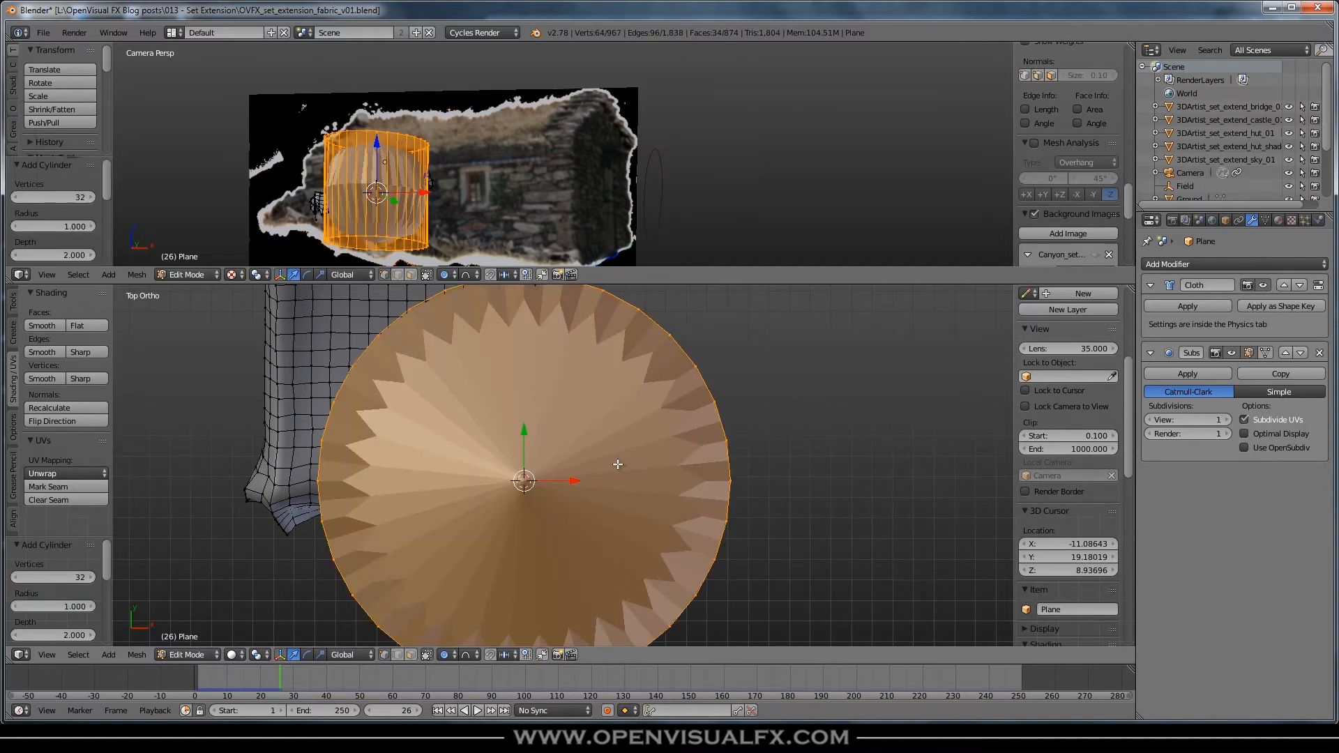
key("ctrl+z")
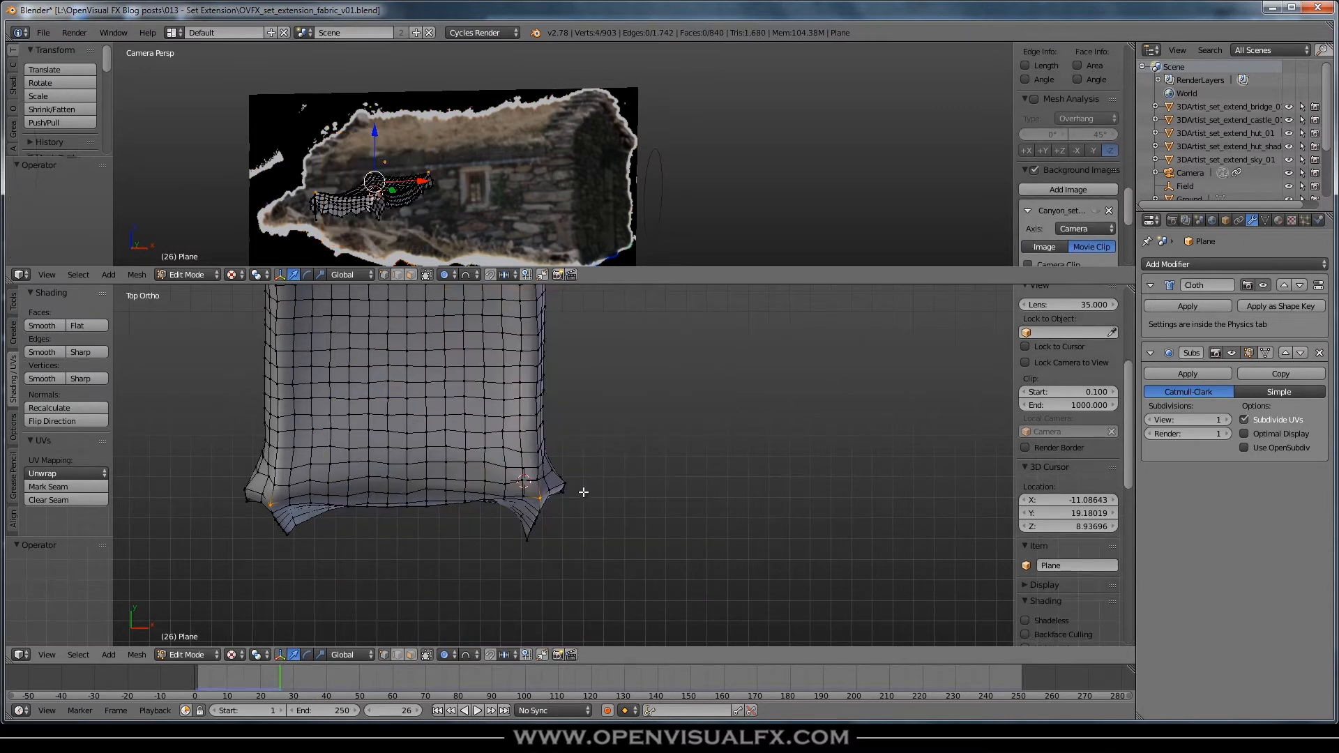
Add a separate cylinder object at the 3D cursor and scale it down to about 0.077 in diameter
key("Tab")
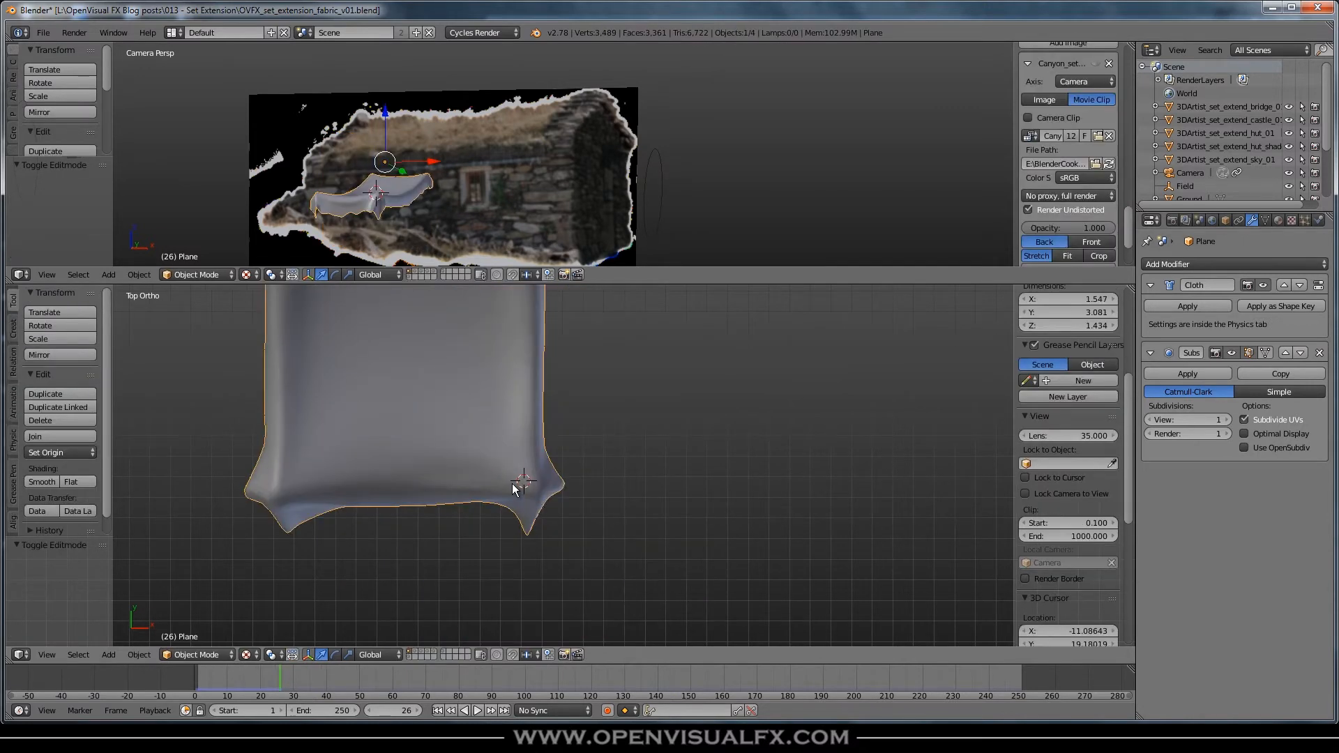
key("shift+a")
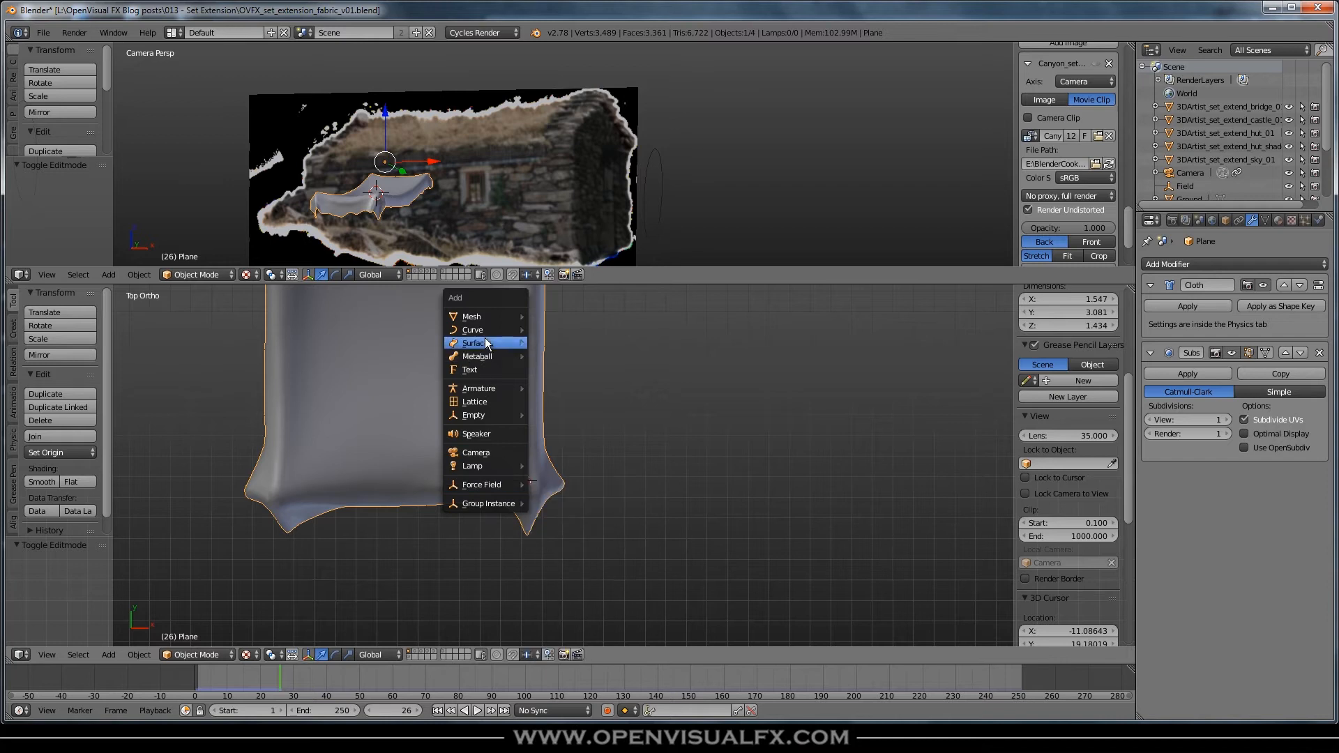
mouse_move(488, 317)
left_click(557, 383)
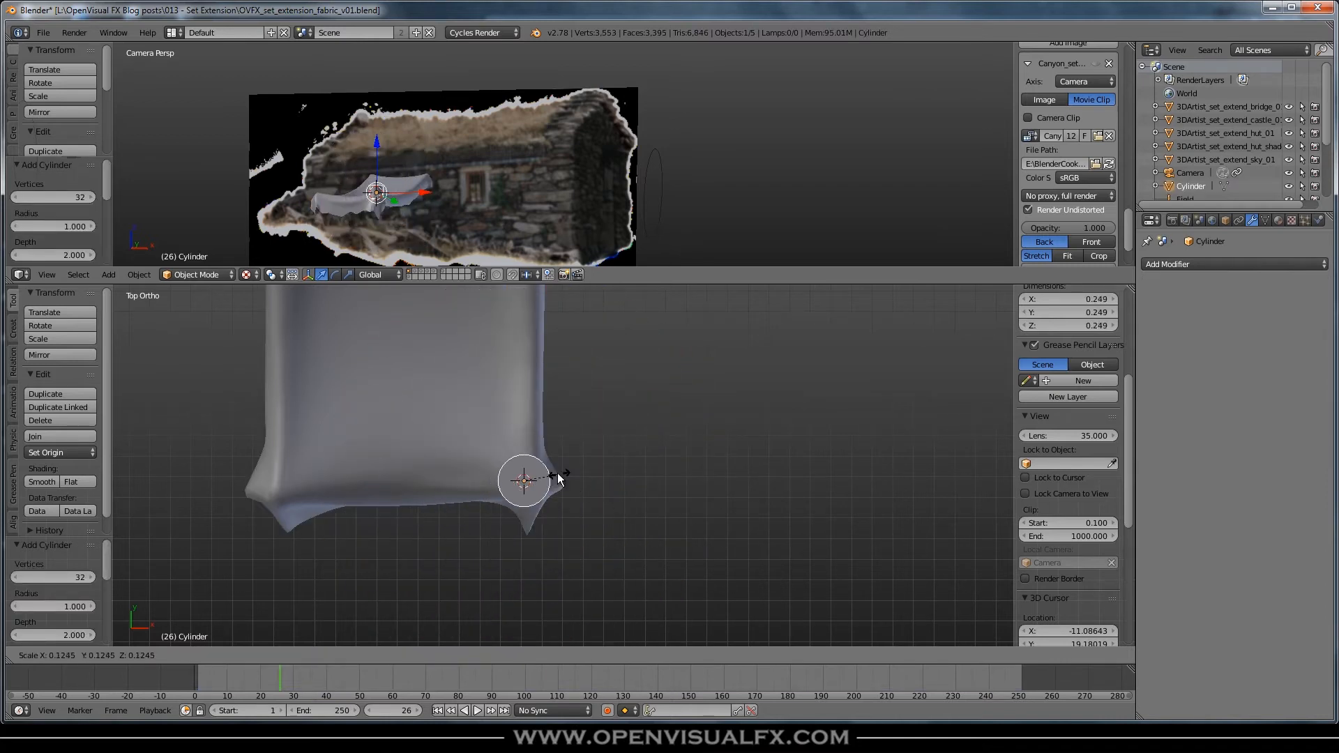
left_click(552, 479)
middle_click_drag(668, 580, 709, 577)
key("s")
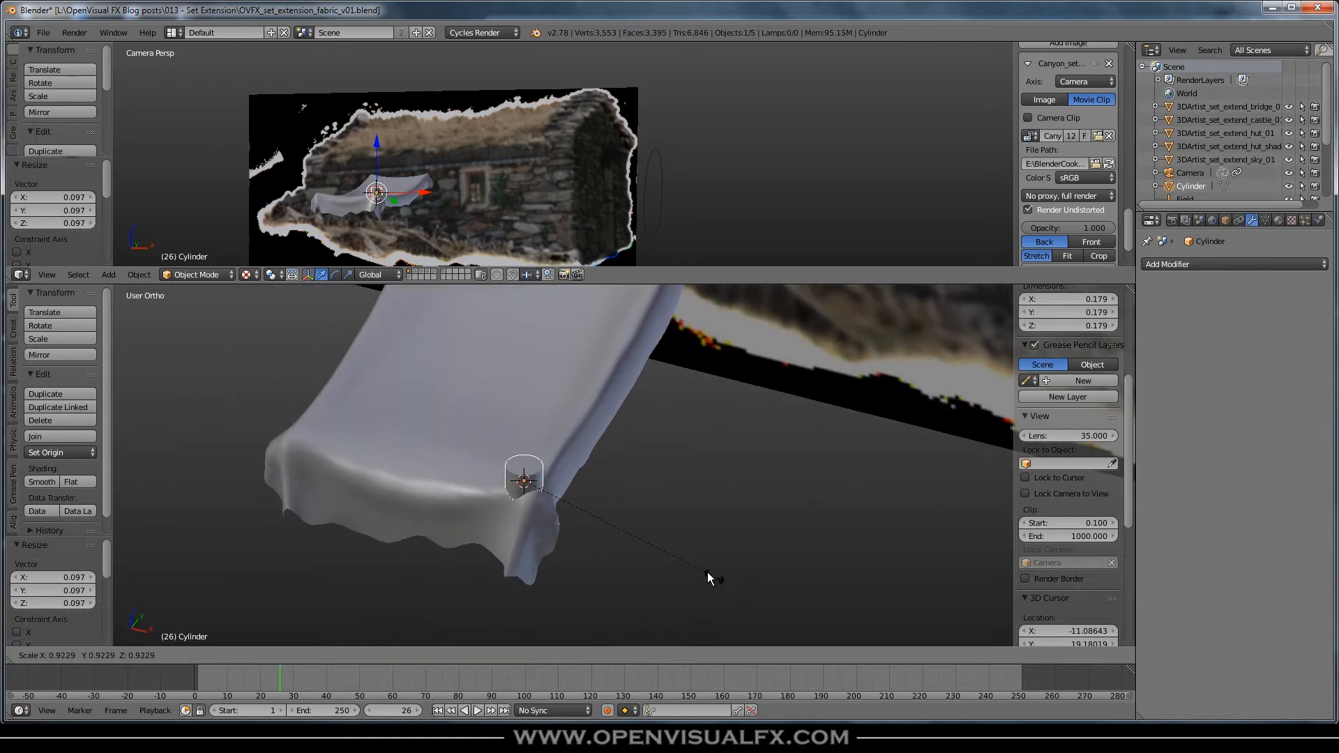
left_click(551, 559)
Stretch the cylinder along the Z axis into a pole about 1.134 long
key("s")
key("z")
left_click(905, 574)
key("s")
key("z")
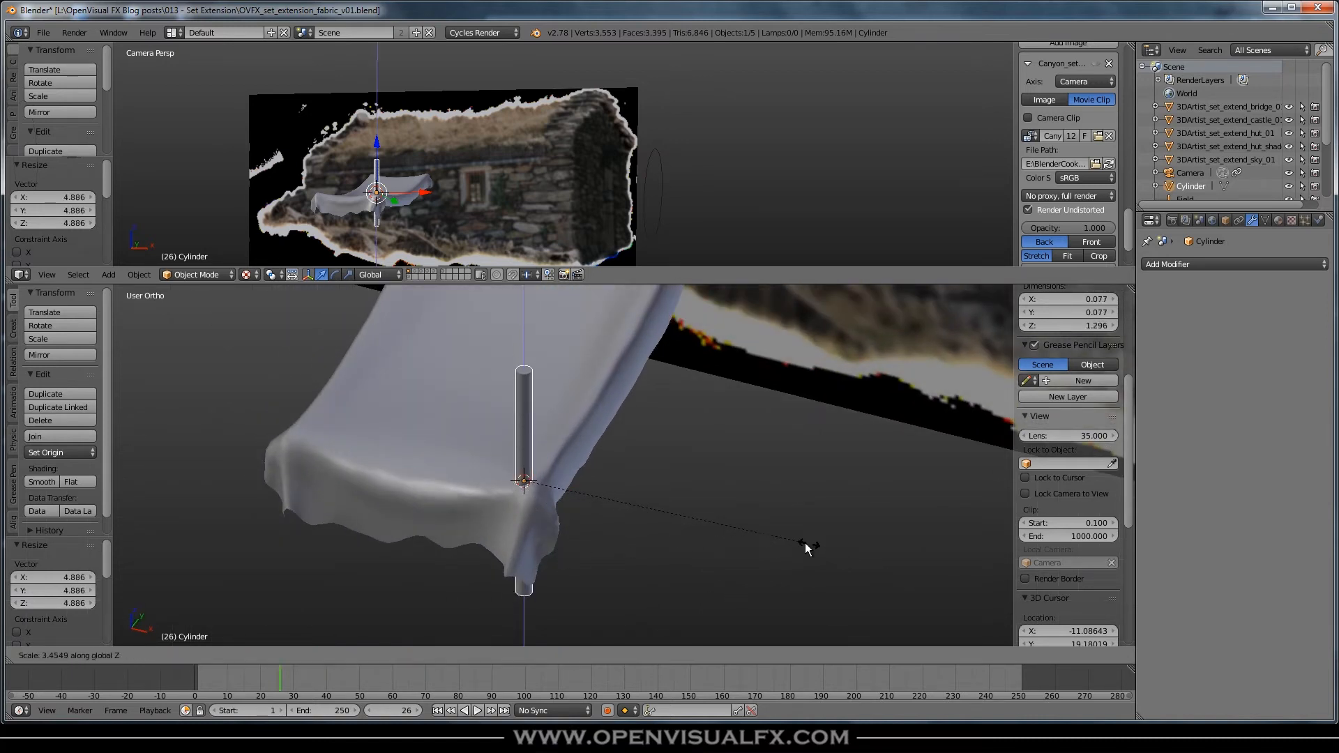
left_click(683, 537)
Lower the pole by about 0.723 along Z so it stands beneath the fabric's front corner
middle_click_drag(558, 492, 460, 303)
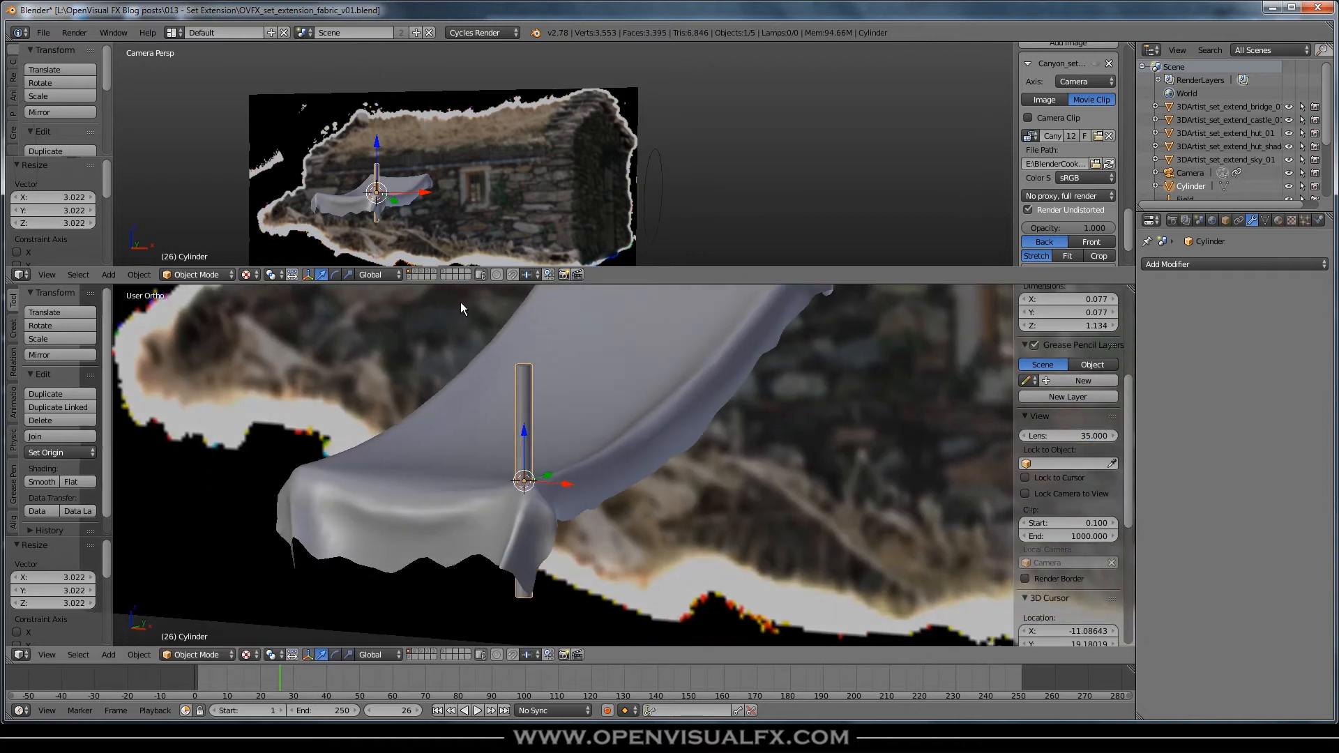
scroll(512, 132, "up", 2)
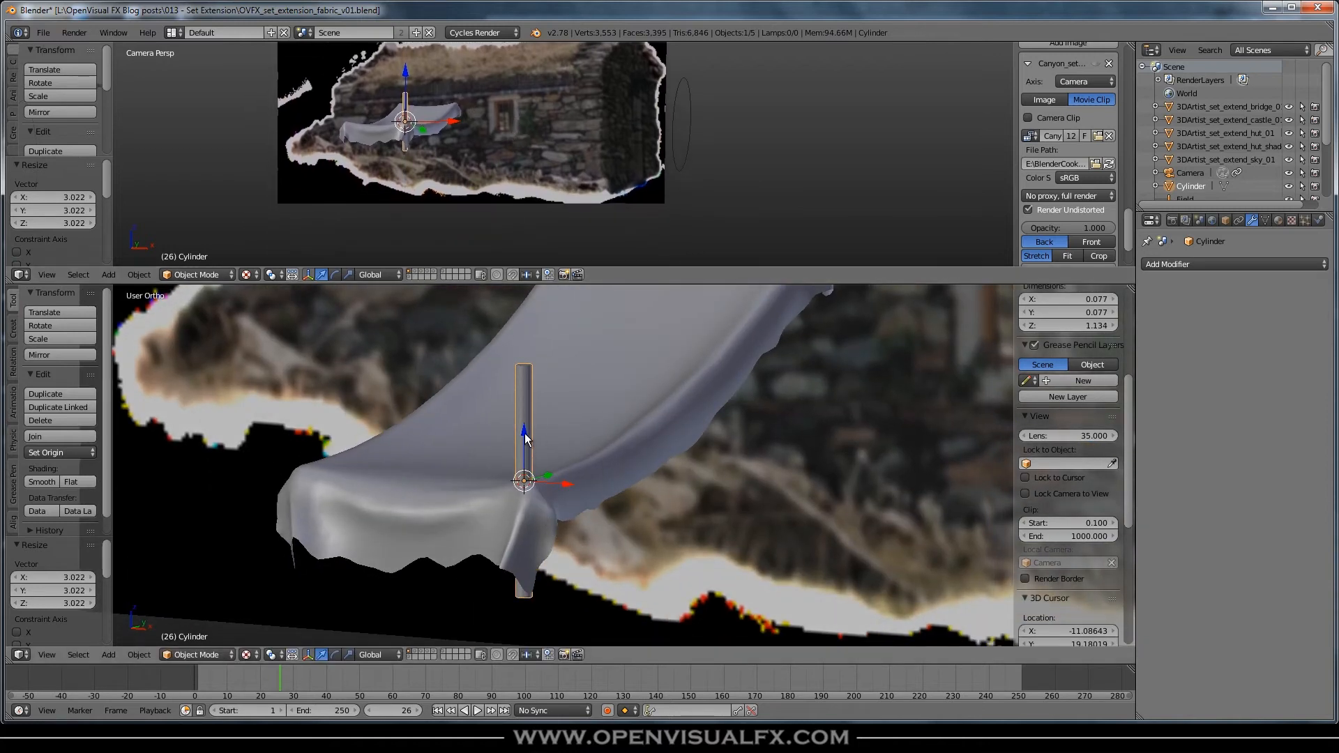
left_click_drag(524, 433, 538, 581)
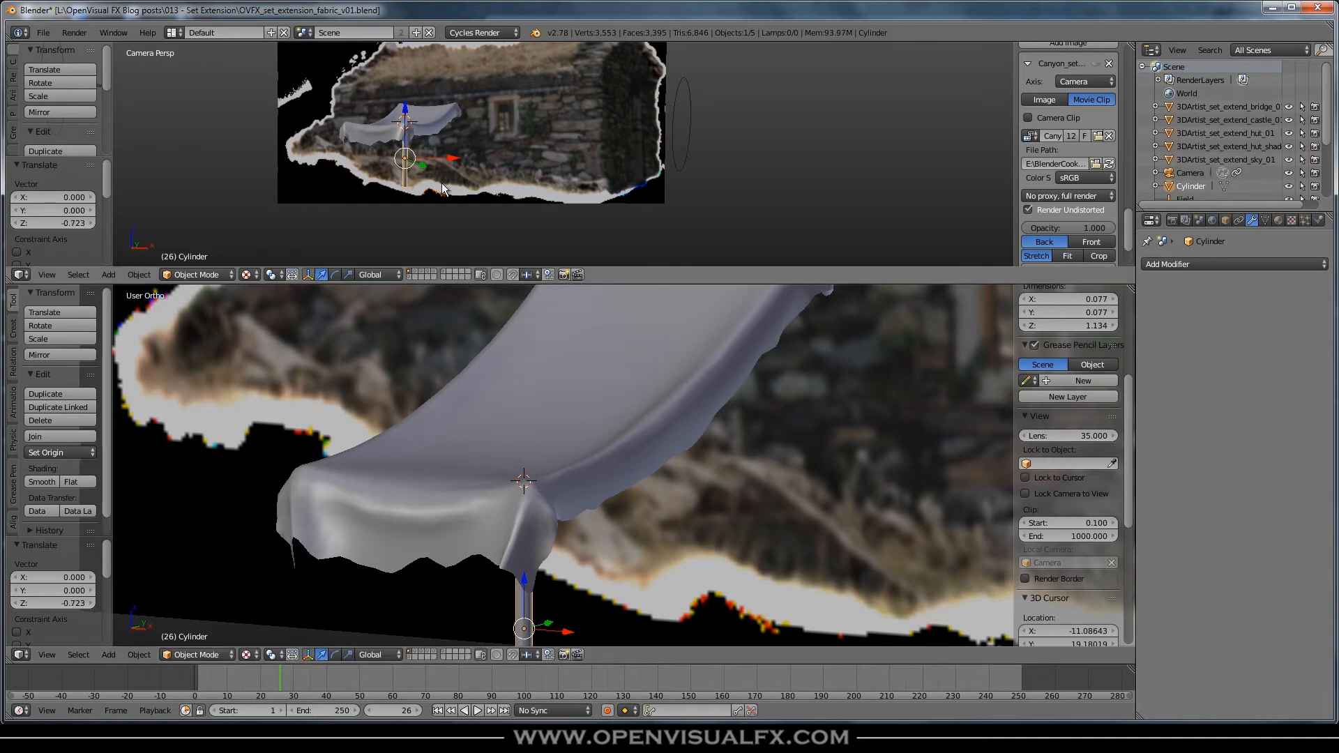
scroll(419, 183, "up", 2)
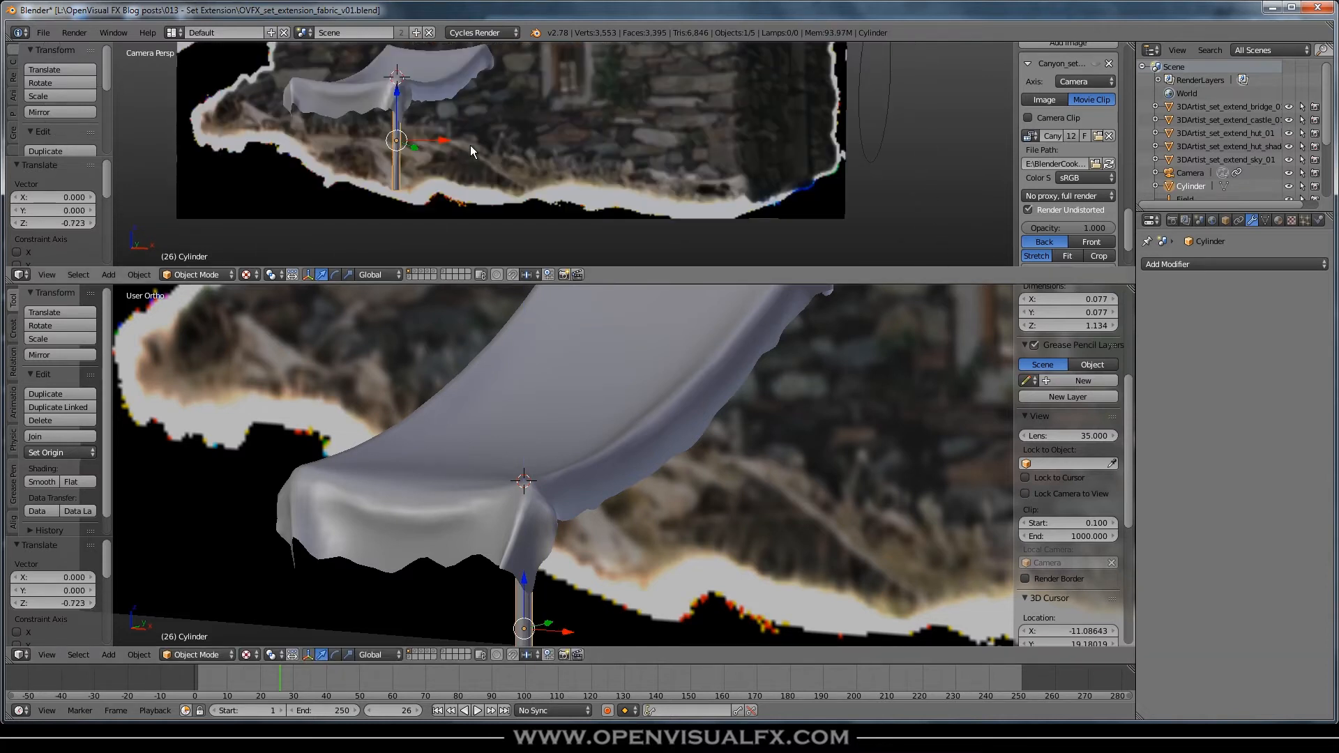
scroll(534, 143, "down", 2)
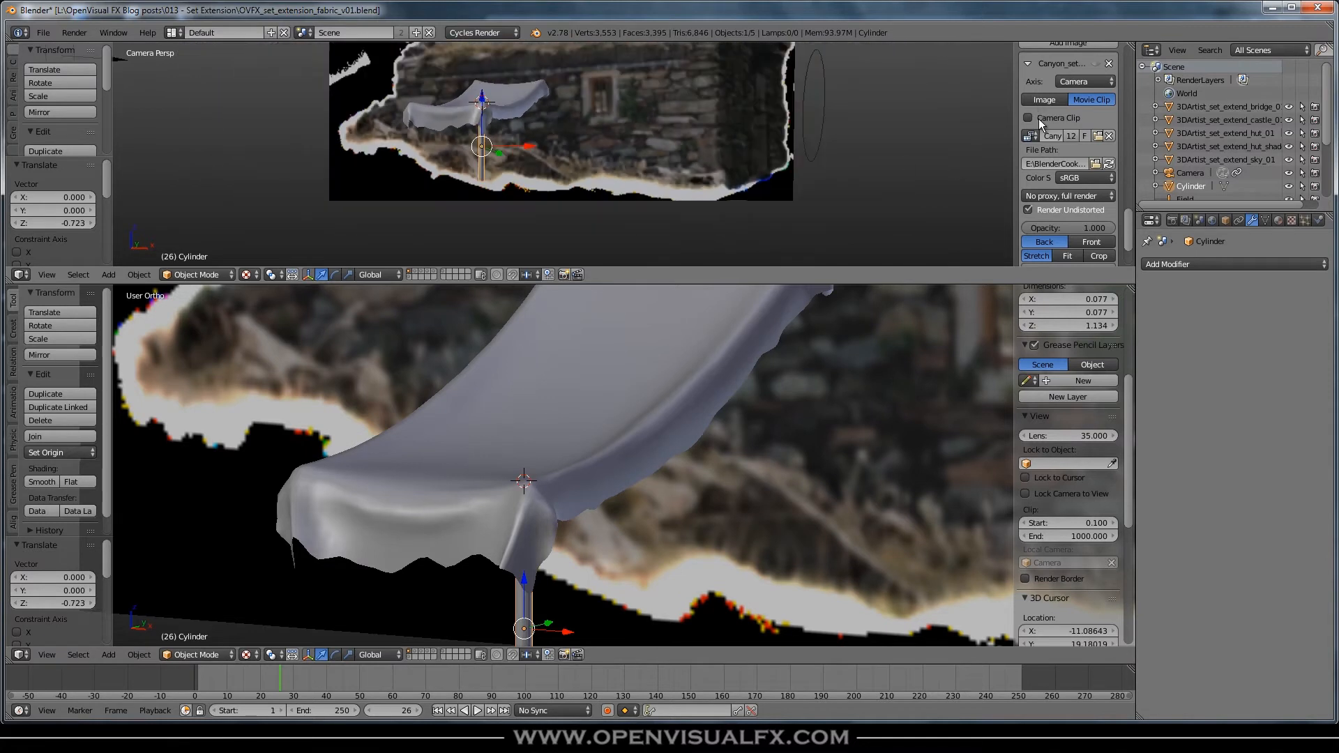
Show the background movie clip behind the hut in the camera view
scroll(1036, 104, "up", 3)
left_click(1094, 147)
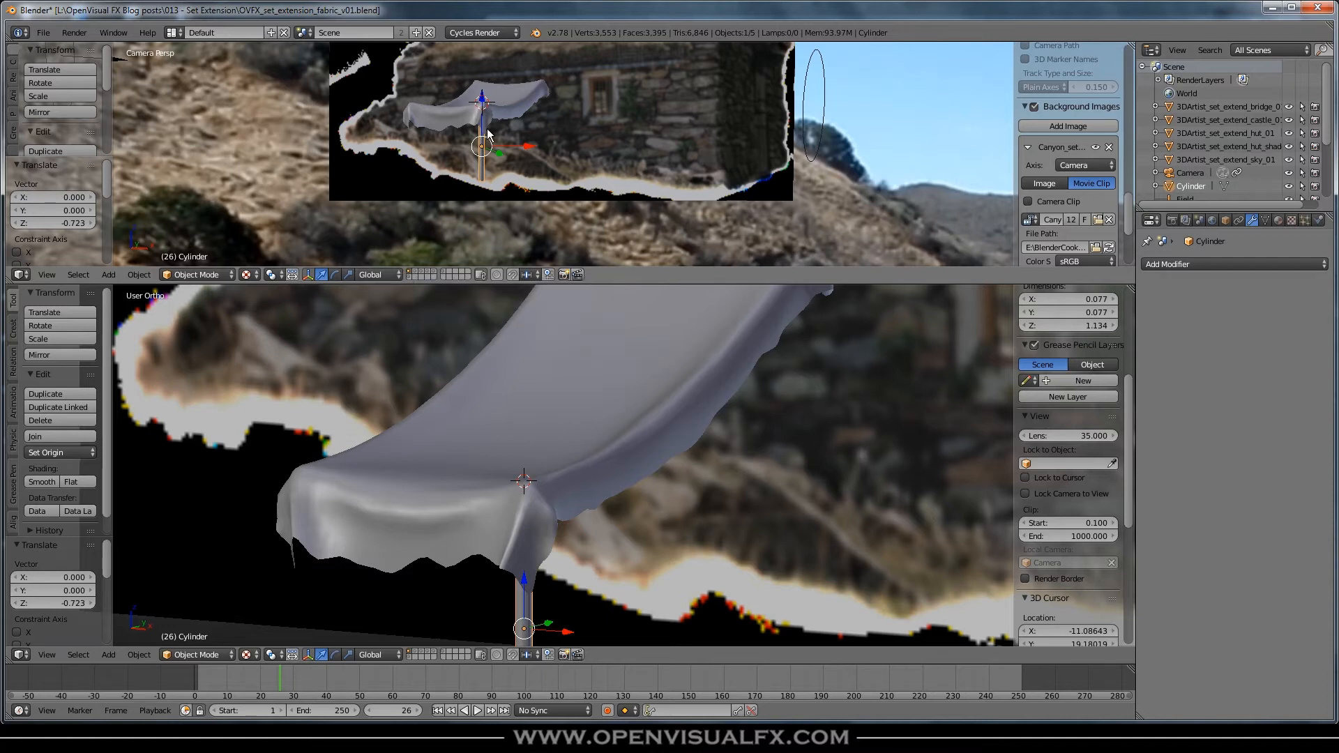
scroll(568, 536, "down", 3)
right_click(616, 421)
right_click(537, 590, "shift")
key("m")
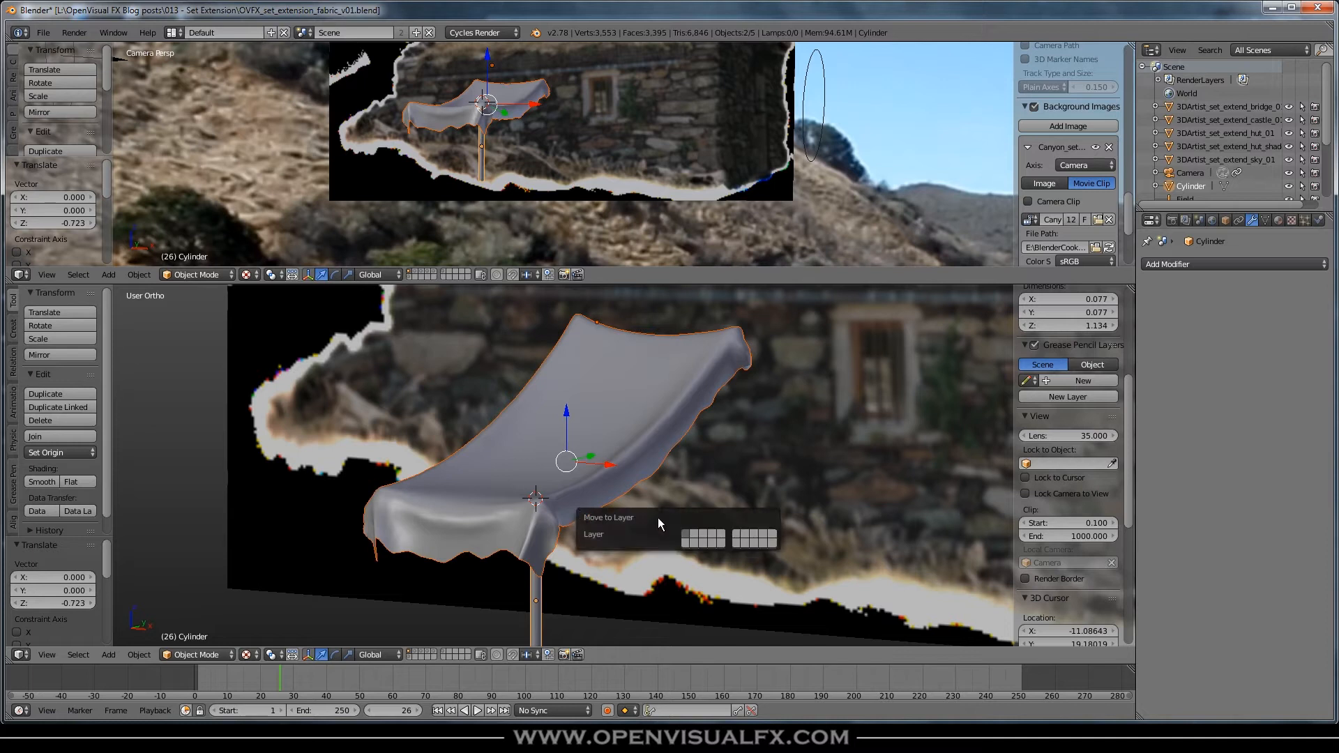
right_click(322, 514)
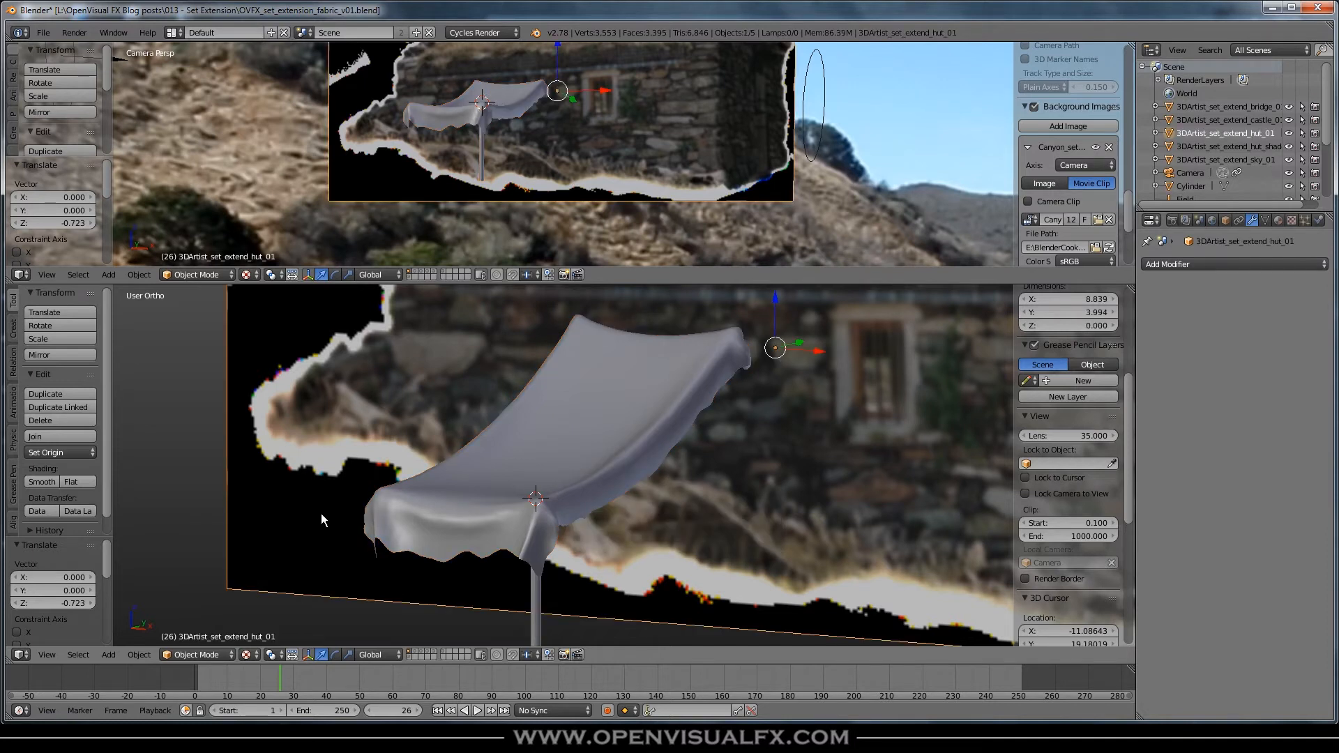
Move the fabric, the pole and the wind force field together to layer 12
right_click(460, 505)
right_click(549, 605, "shift")
scroll(460, 564, "down", 6)
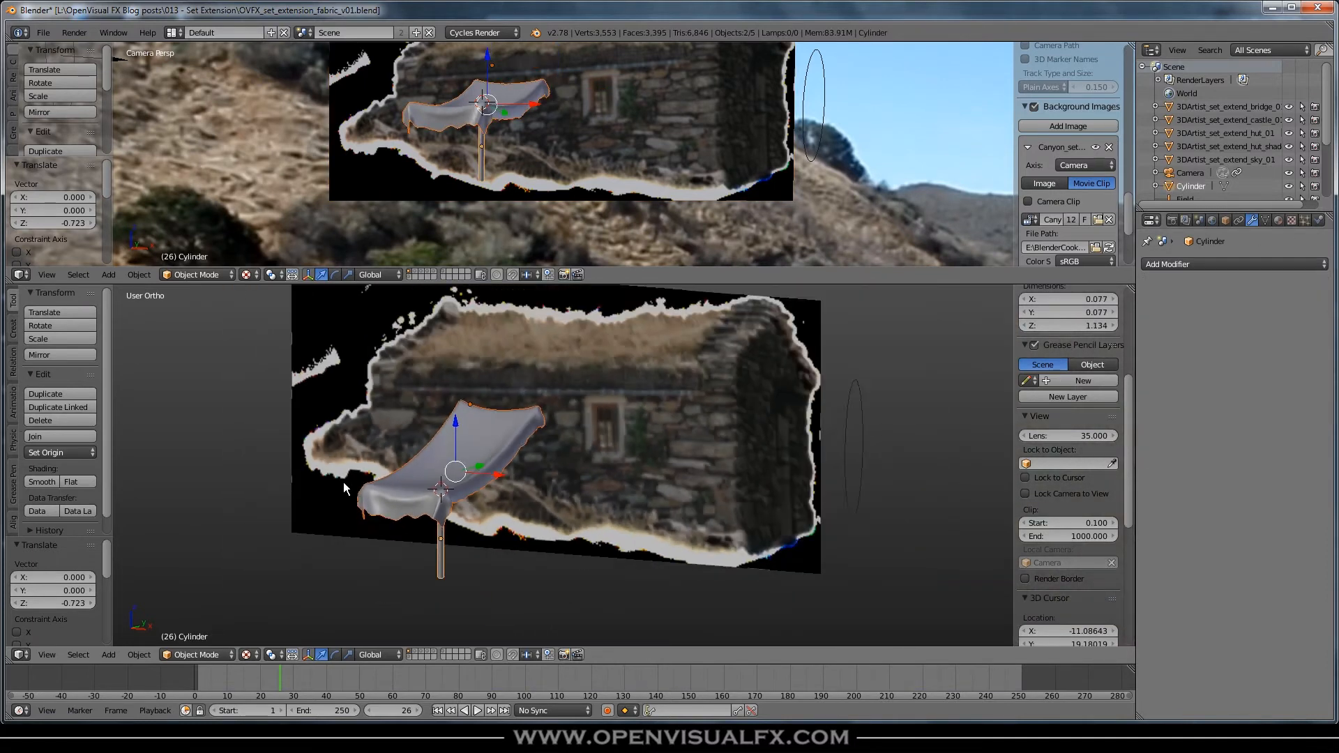
right_click(144, 456, "shift")
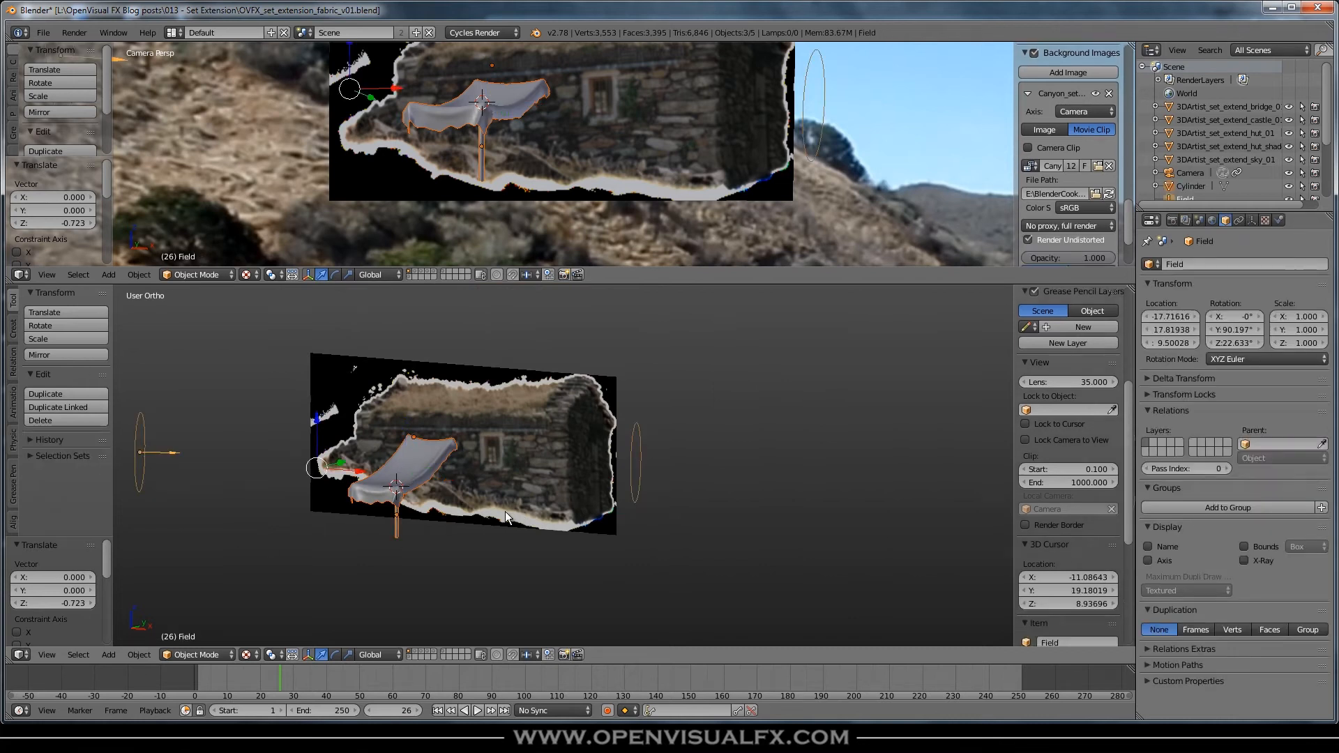
key("m")
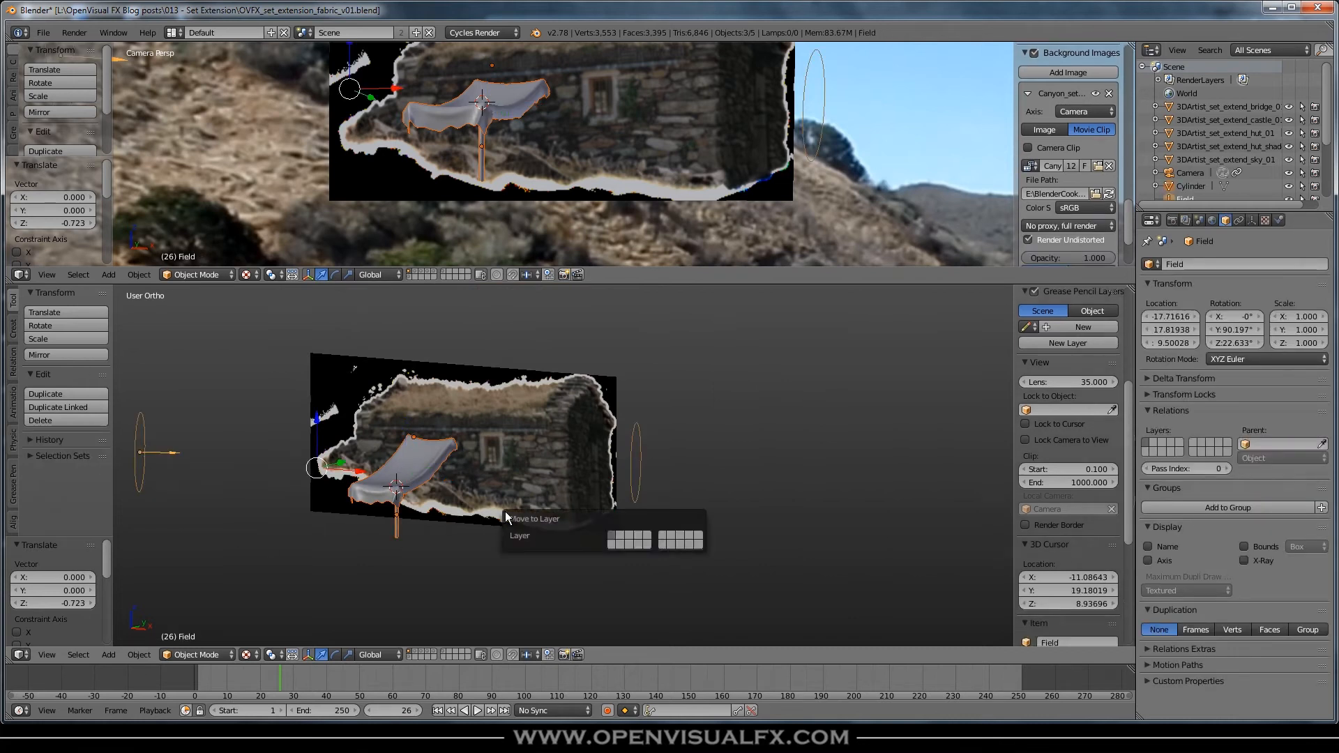
left_click(619, 541)
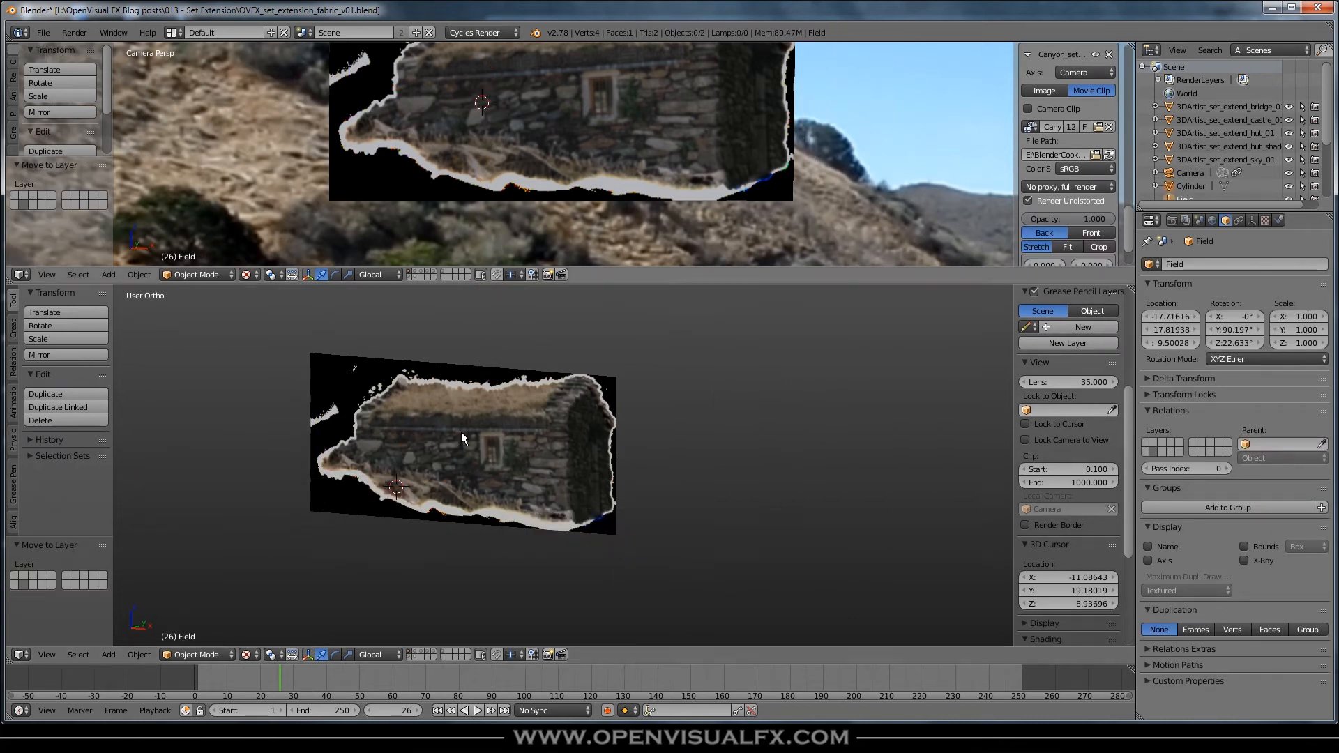
Make layer 12 visible together with the hut's layer, keeping the awning framed in the camera view
left_click(416, 656)
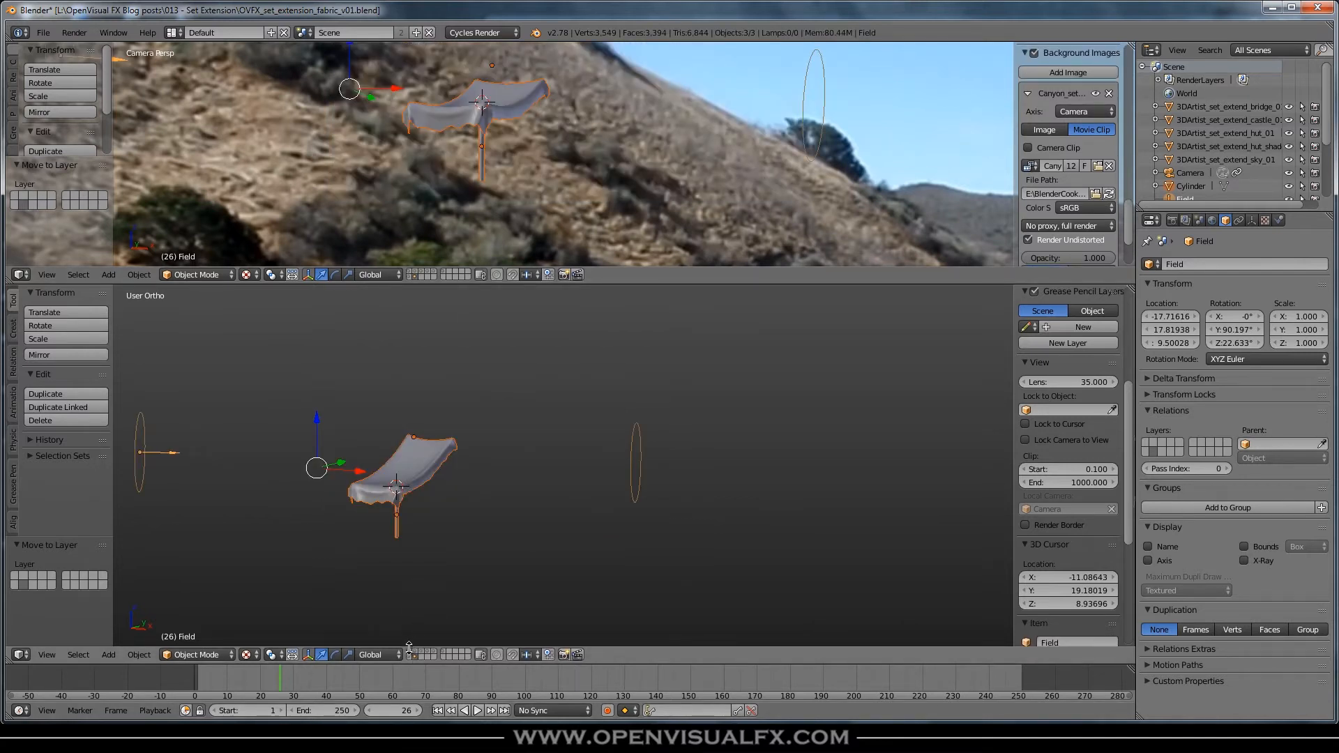
left_click(410, 652, "shift")
mouse_move(507, 152)
middle_mouse_down("shift")
mouse_move(564, 199)
mouse_move(509, 155)
middle_mouse_up("shift")
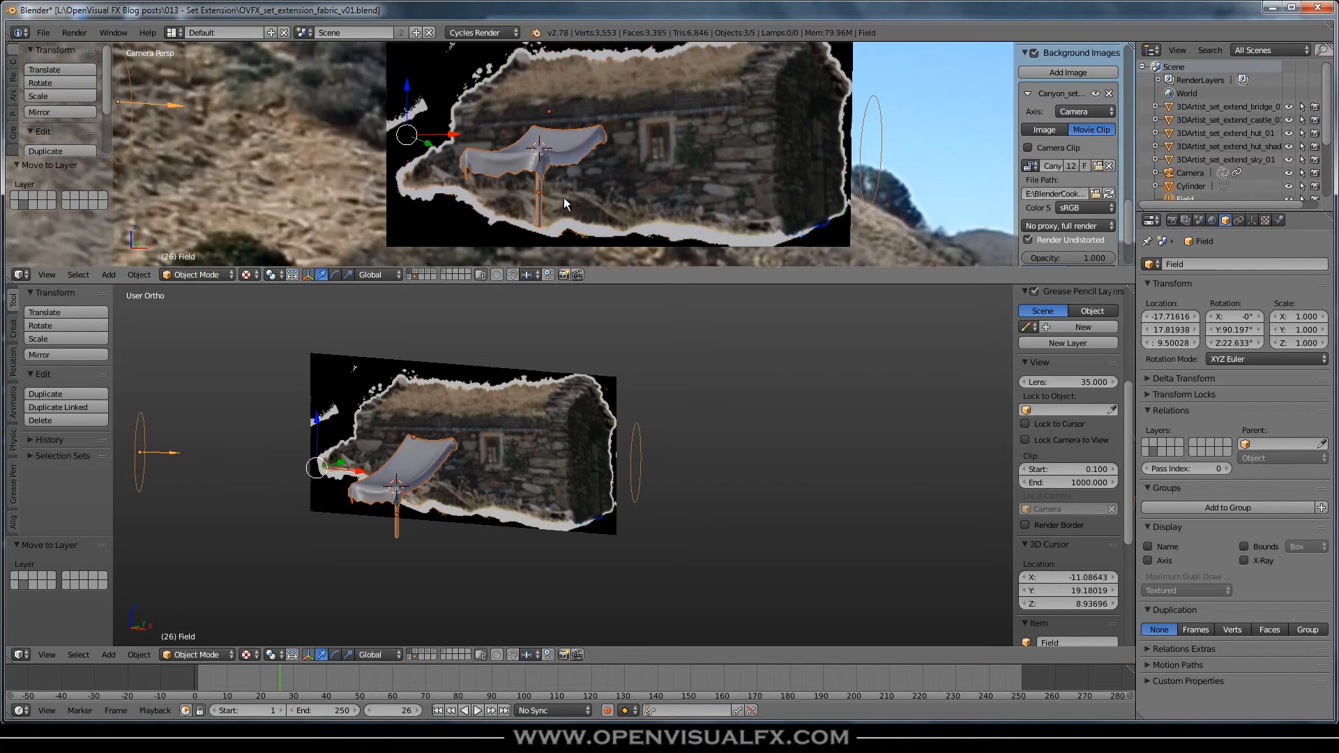
key("KP_0")
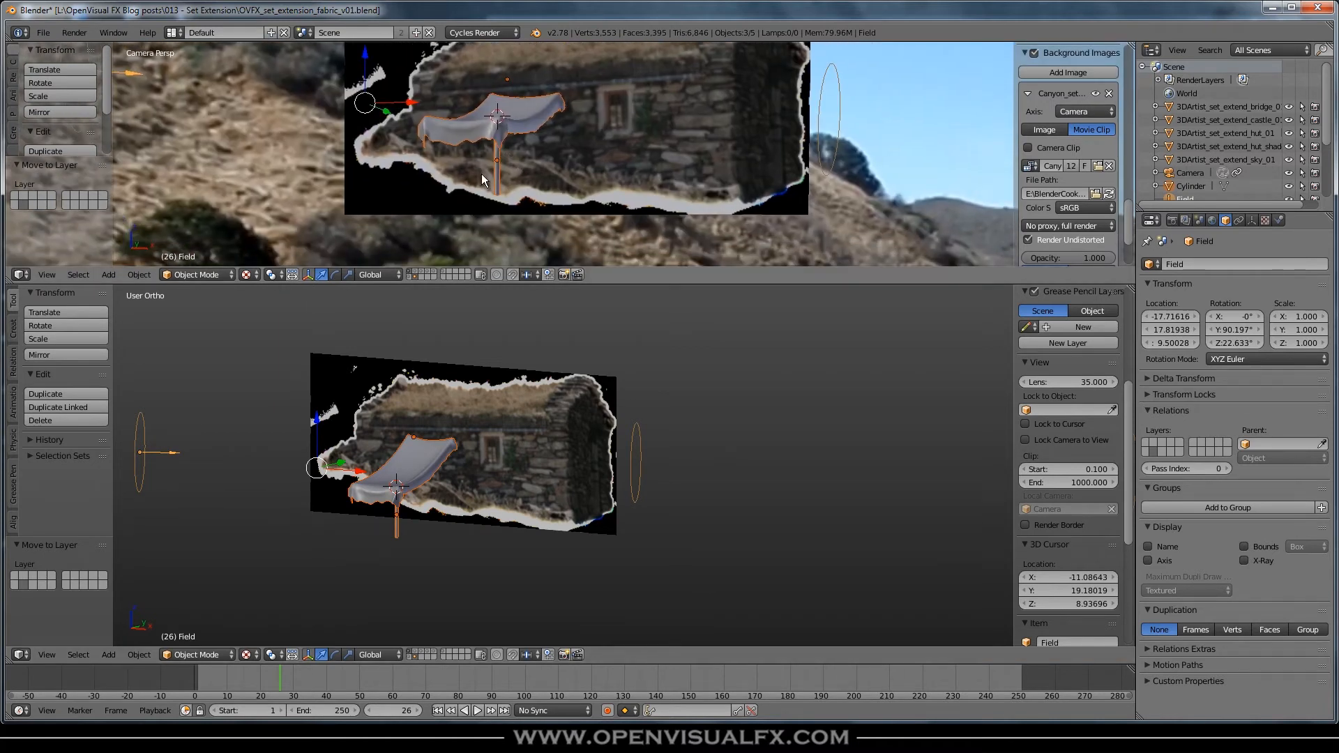
scroll(516, 161, "up", 2)
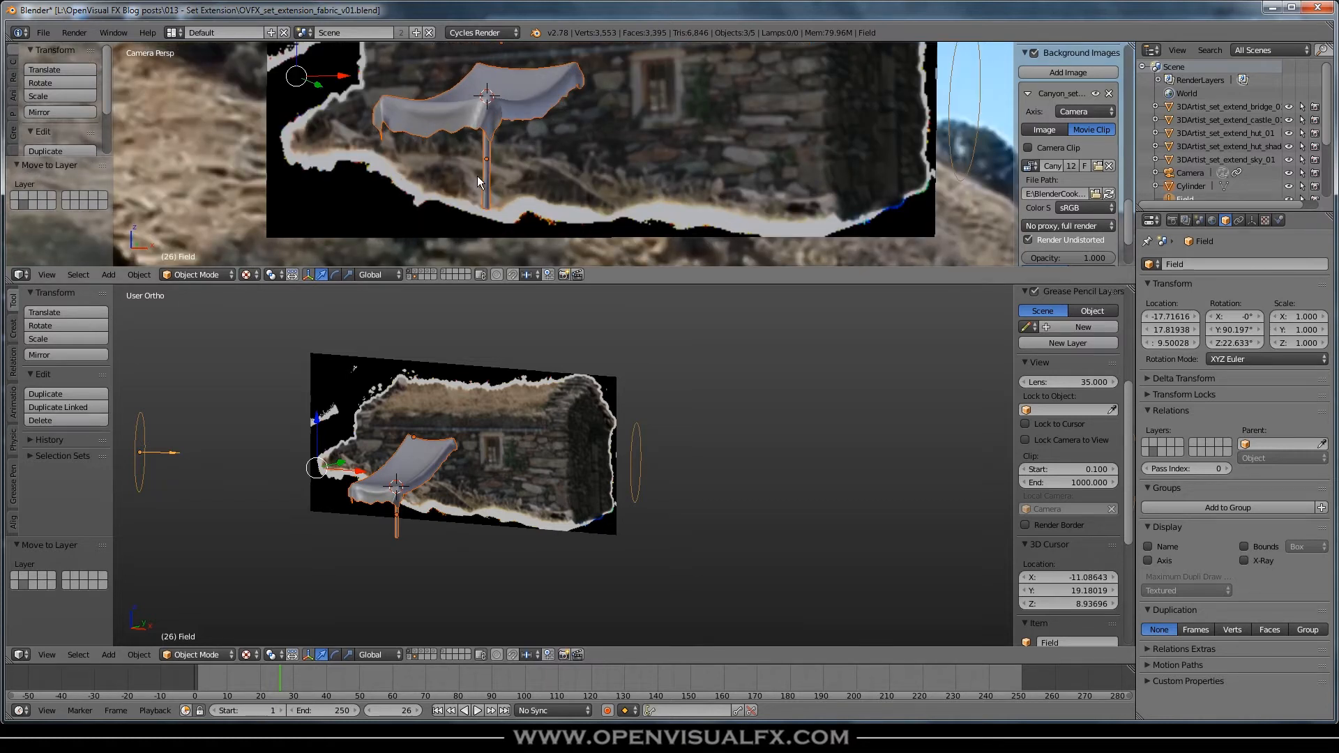
scroll(377, 506, "up", 3)
Select the pole and switch the camera view's viewport shading to Rendered
right_click(417, 522)
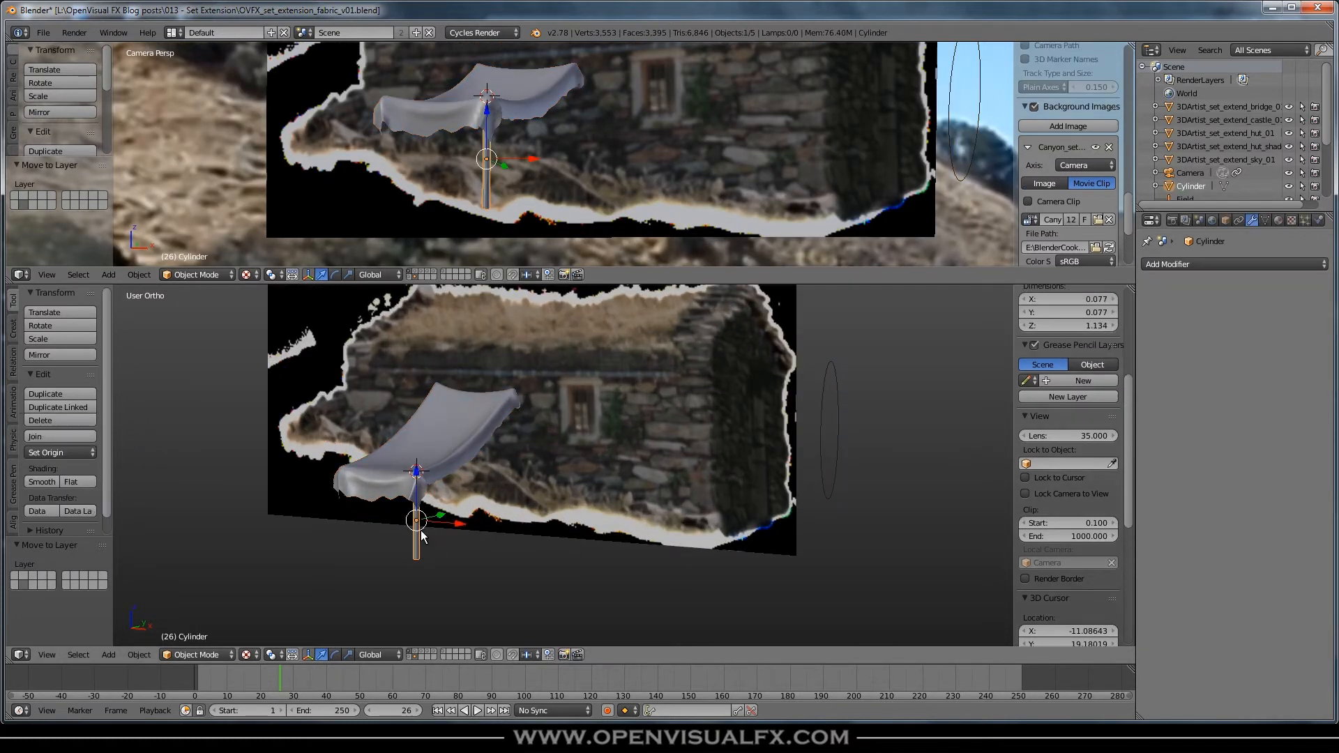
middle_click_drag(421, 530, 425, 530)
left_click(250, 274)
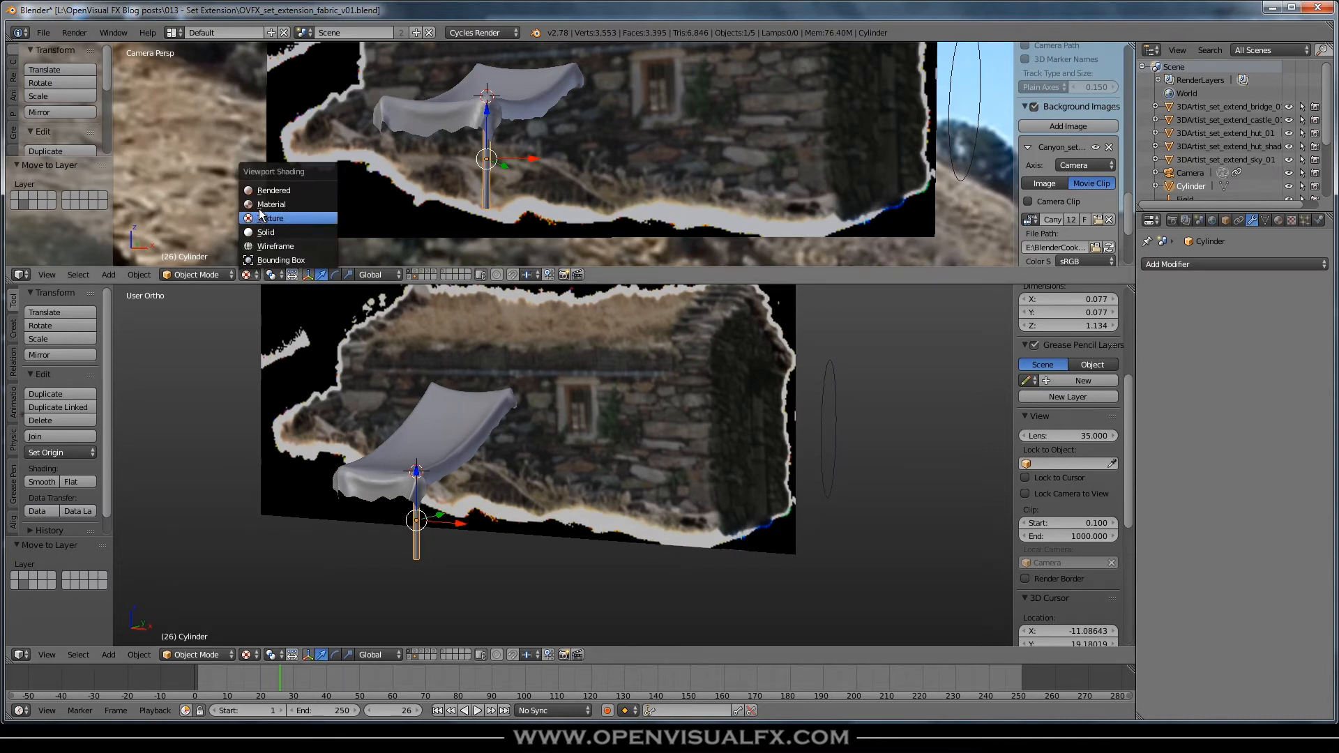
left_click(273, 198)
left_click(250, 274)
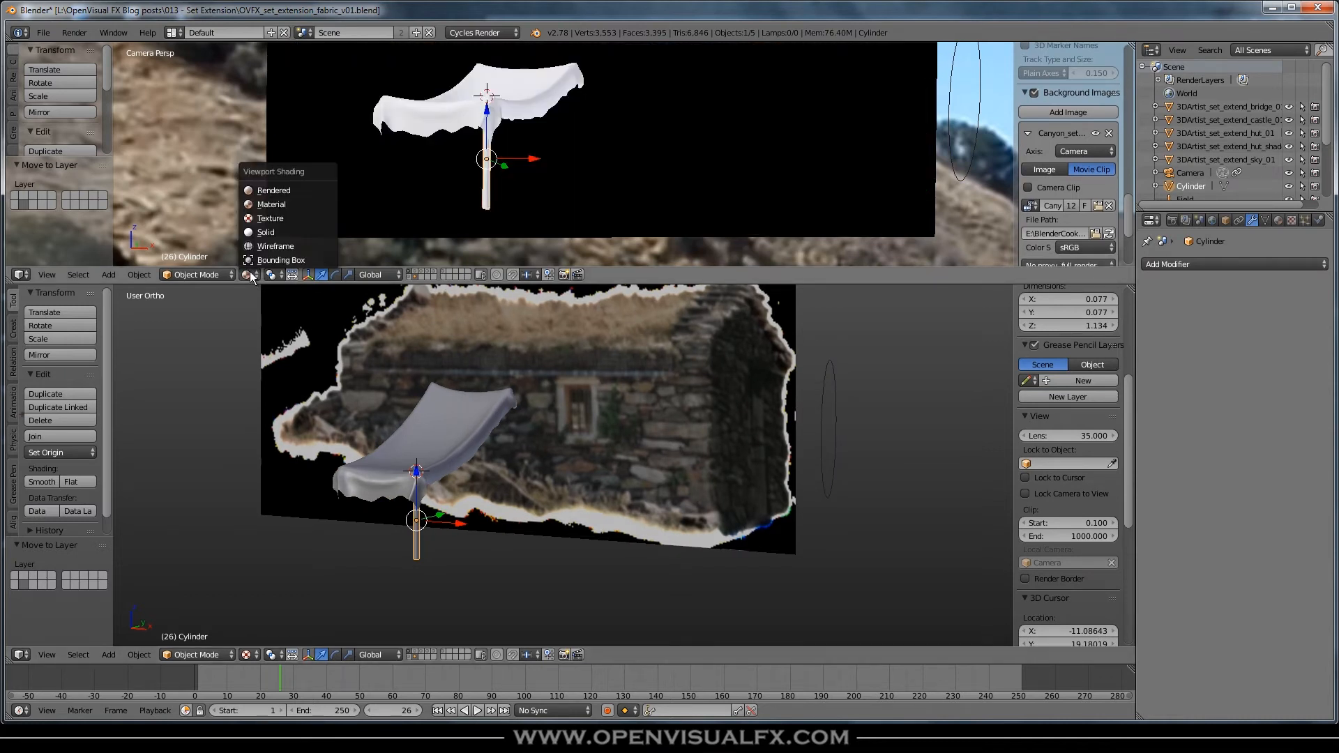
left_click(267, 187)
Raise the pole by about 0.280 along Z so its base sits higher on the ground
scroll(495, 170, "up", 2)
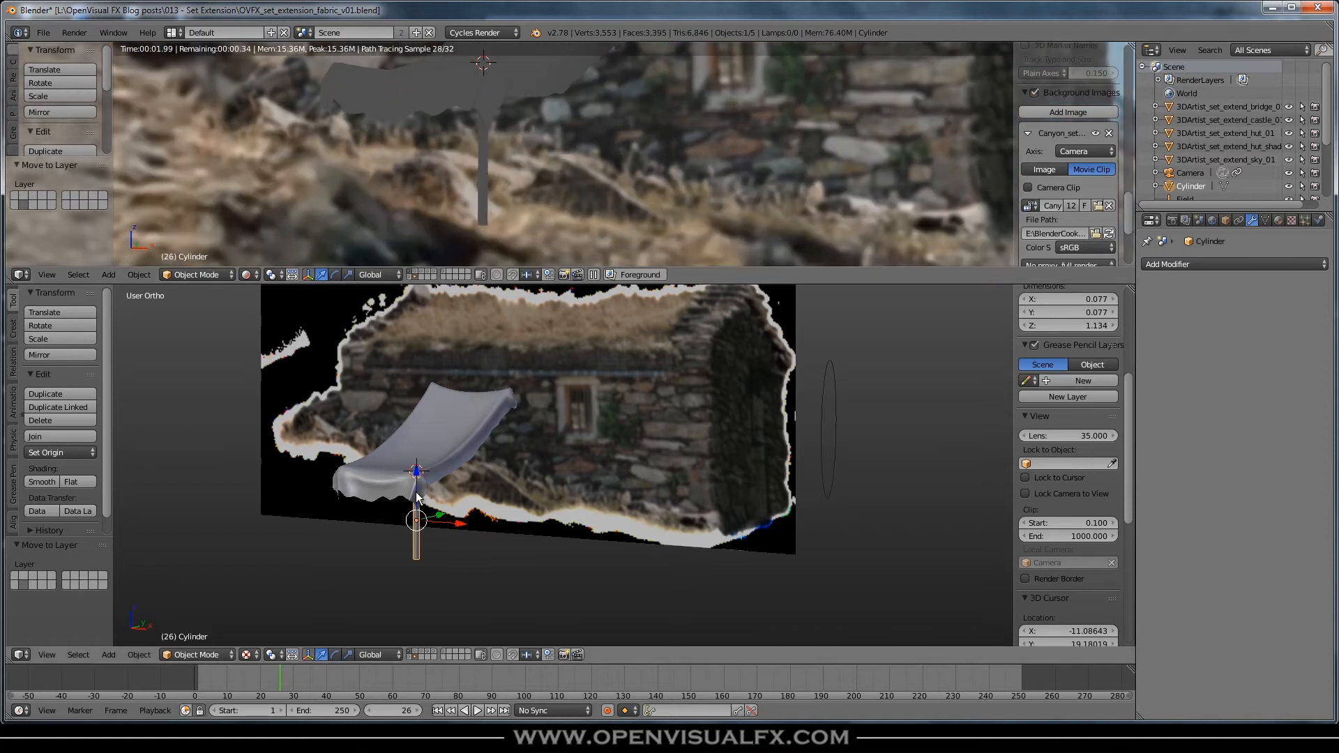
scroll(419, 497, "up", 1)
middle_click_drag(495, 174, 479, 214, "shift")
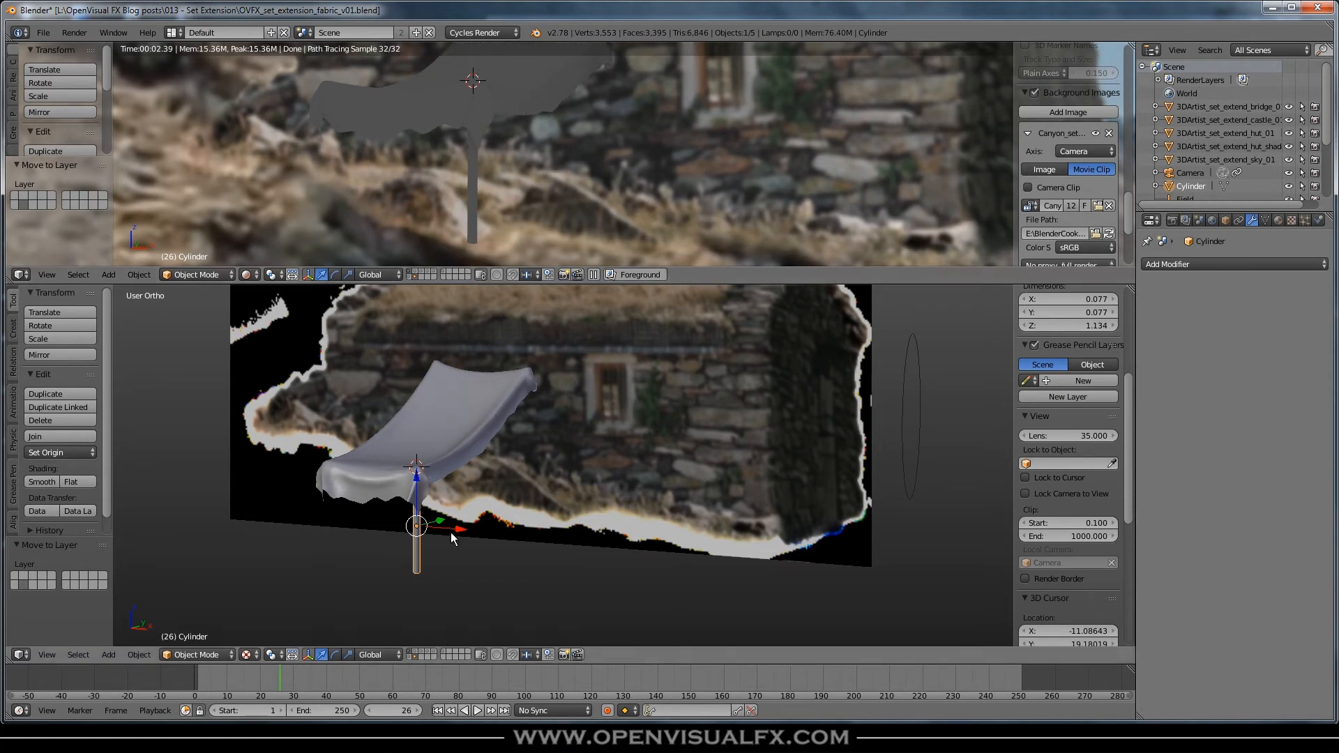
scroll(449, 529, "up", 2)
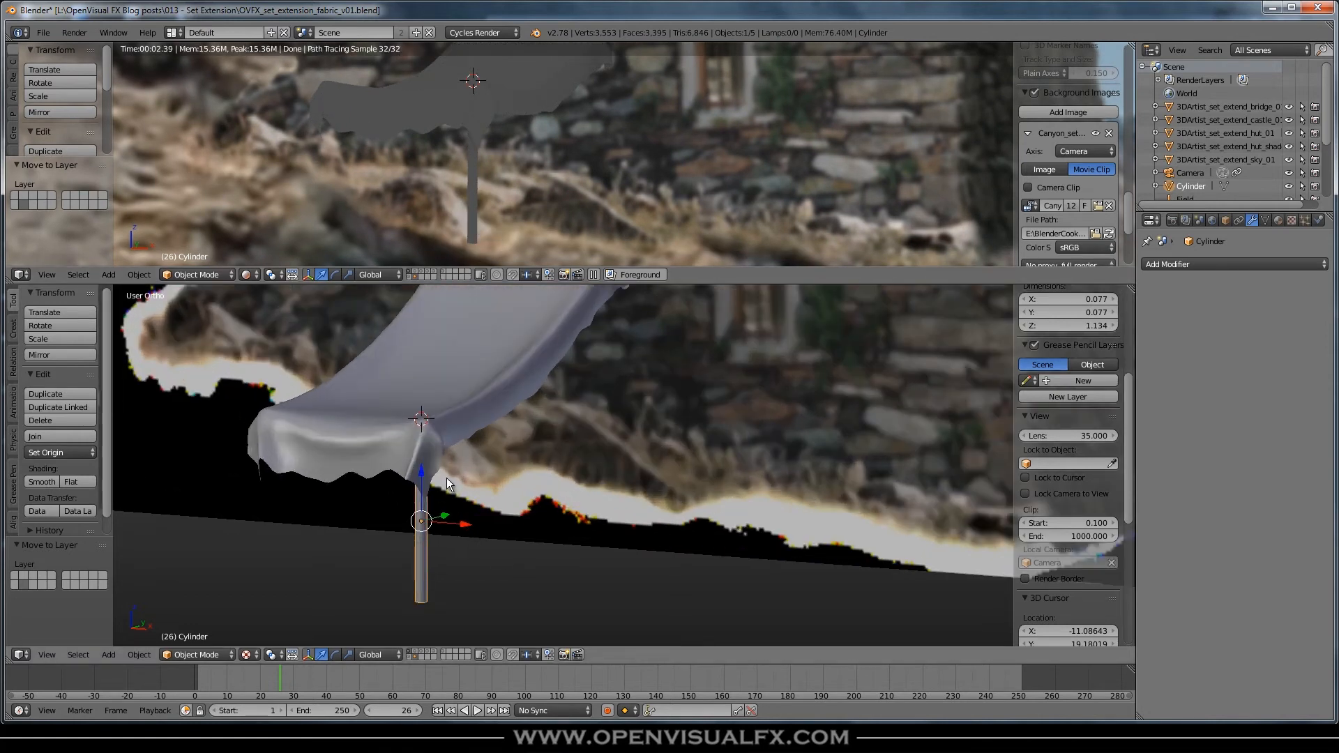
left_click_drag(422, 474, 420, 432)
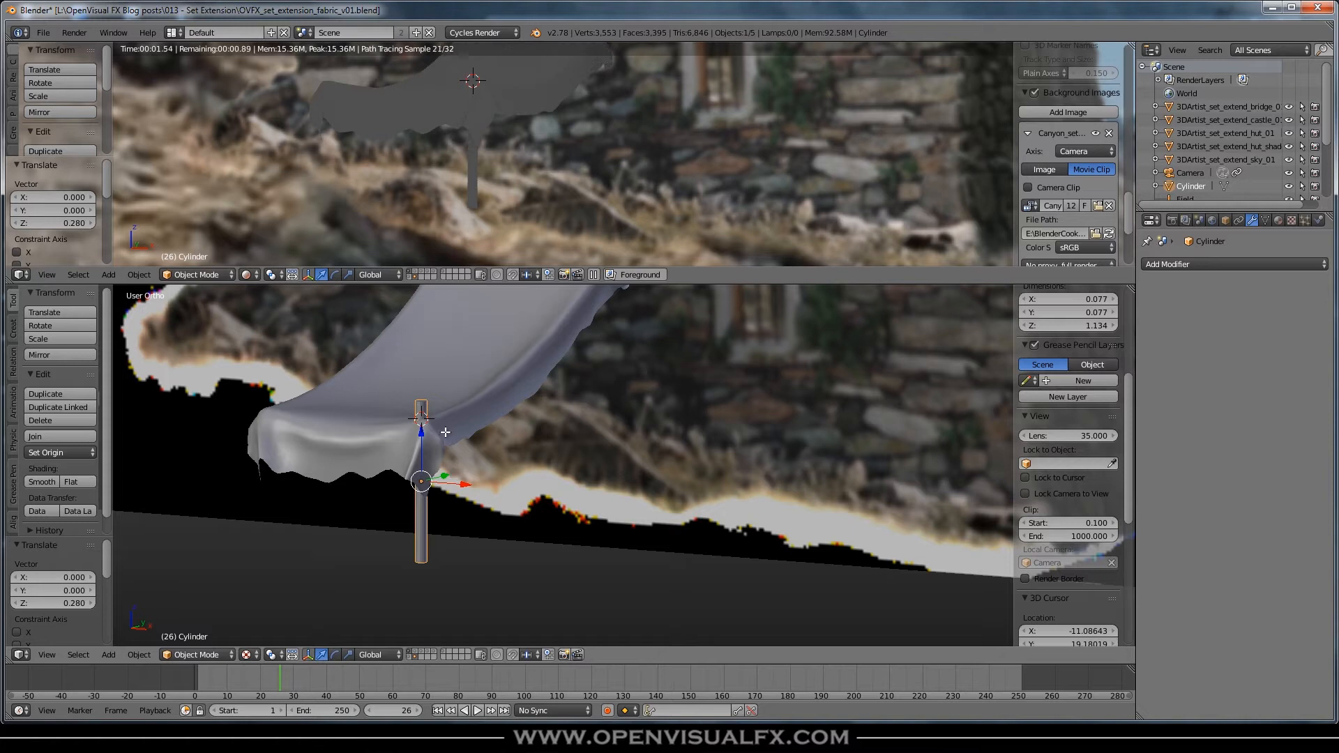
Select only the pole's upper end vertices in edit mode and lower them along Z toward the fabric's corner
key("Tab")
scroll(426, 423, "up", 1)
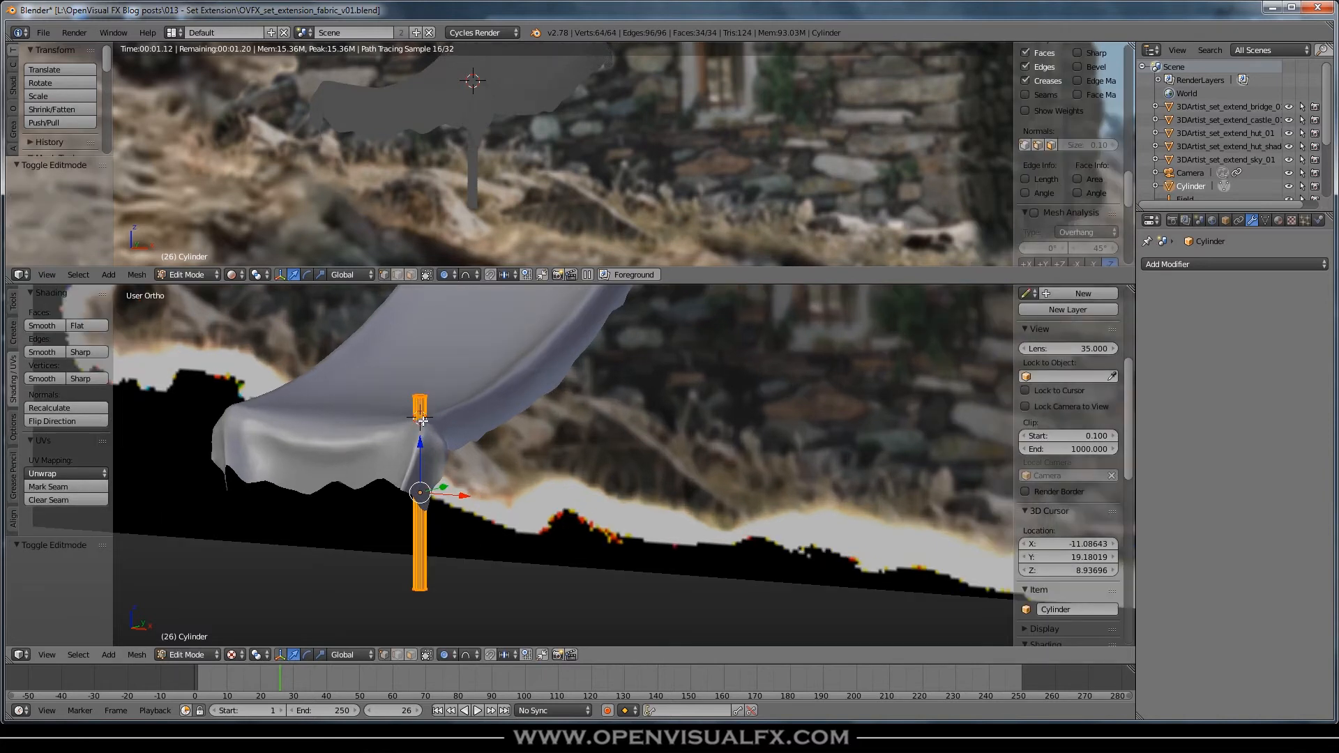
key("z")
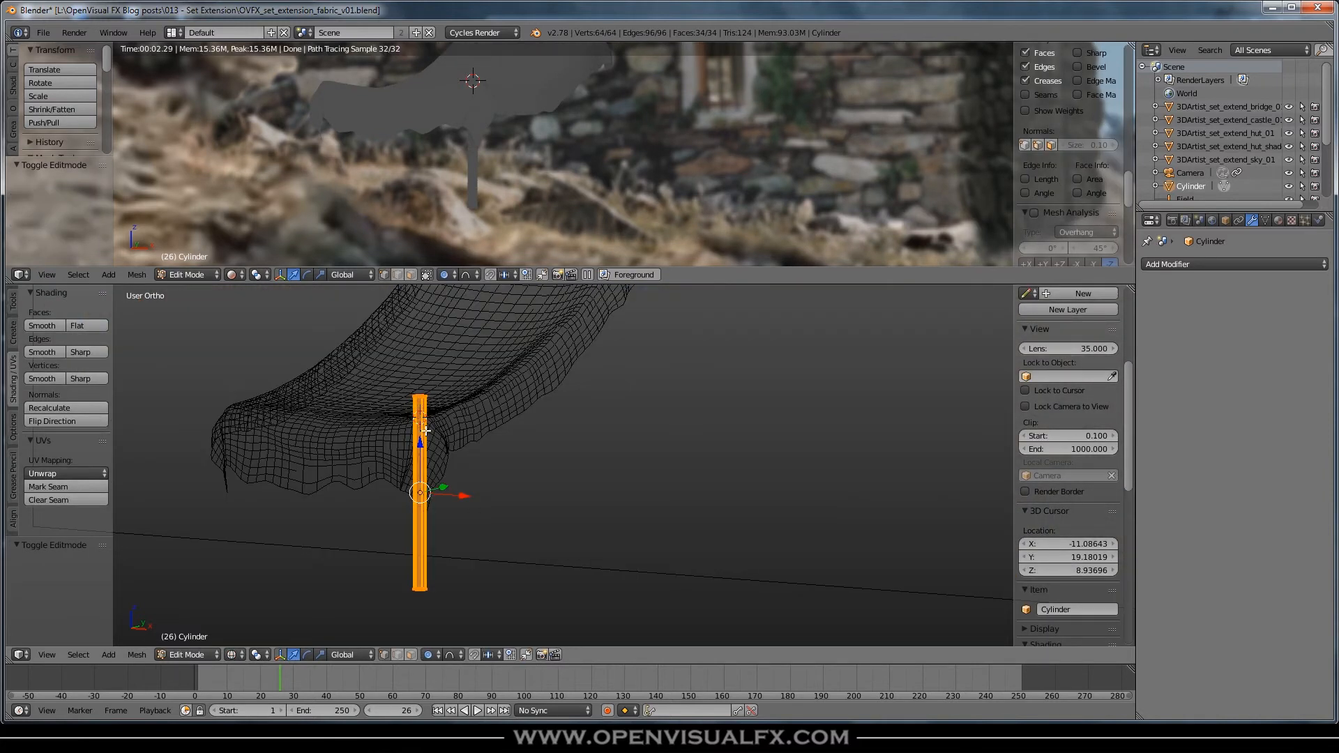
key("a")
right_click(419, 403)
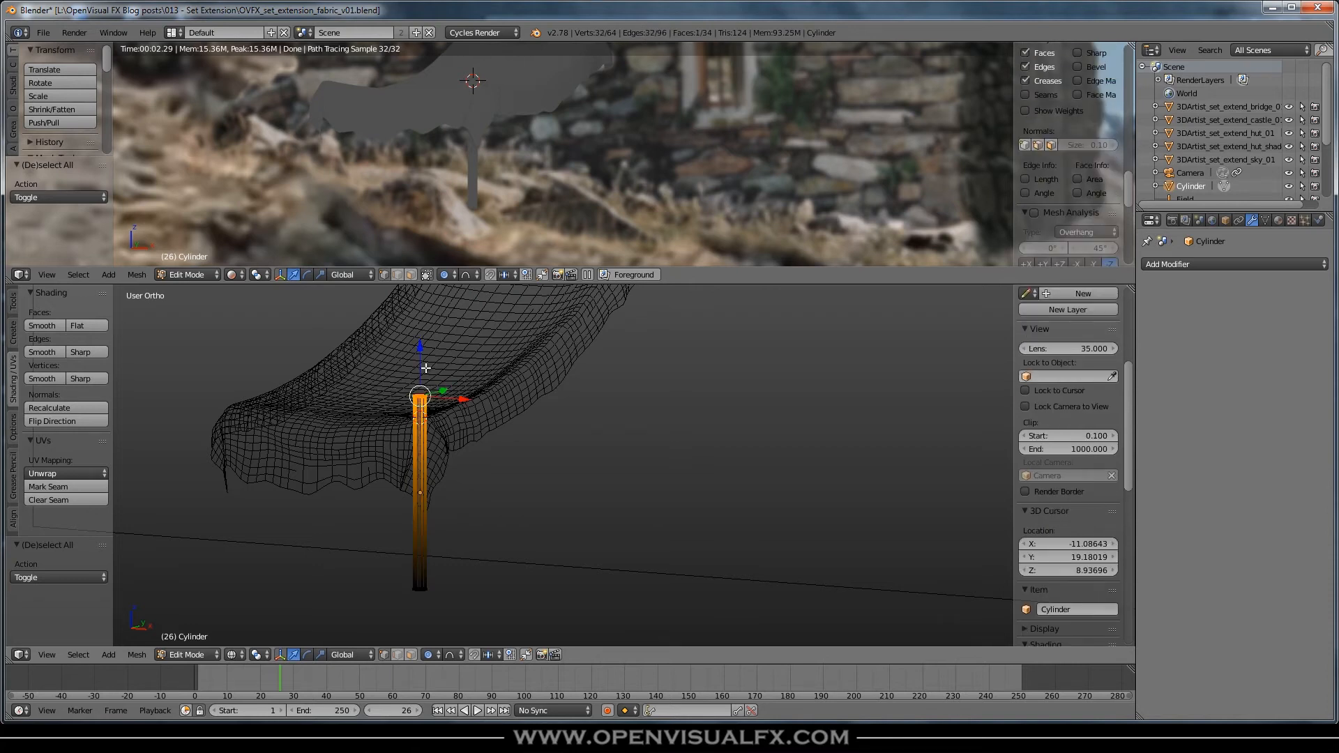
mouse_move(420, 345)
left_mouse_down()
mouse_move(423, 375)
mouse_move(420, 364)
left_mouse_up()
key("z")
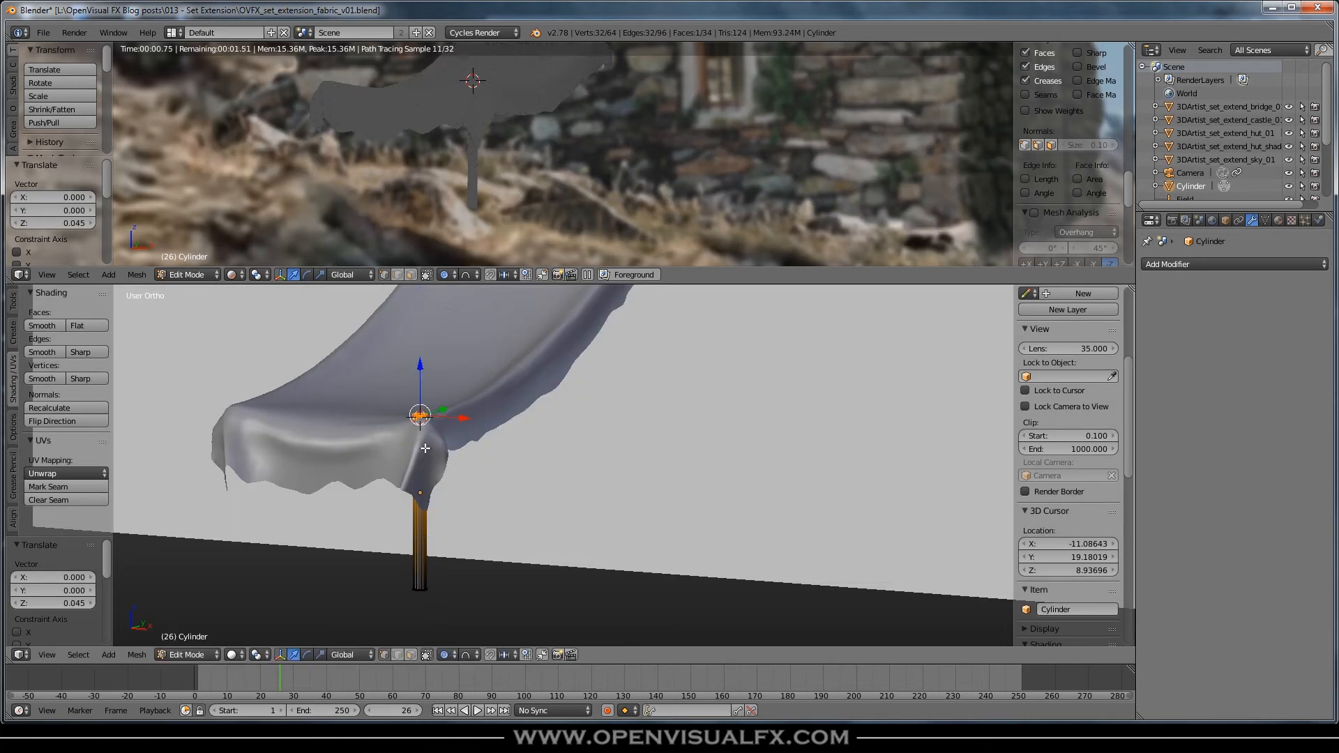
Turn off proportional editing and lower the pole's upper end by a further 0.057 along Z, then return to object mode
key("o")
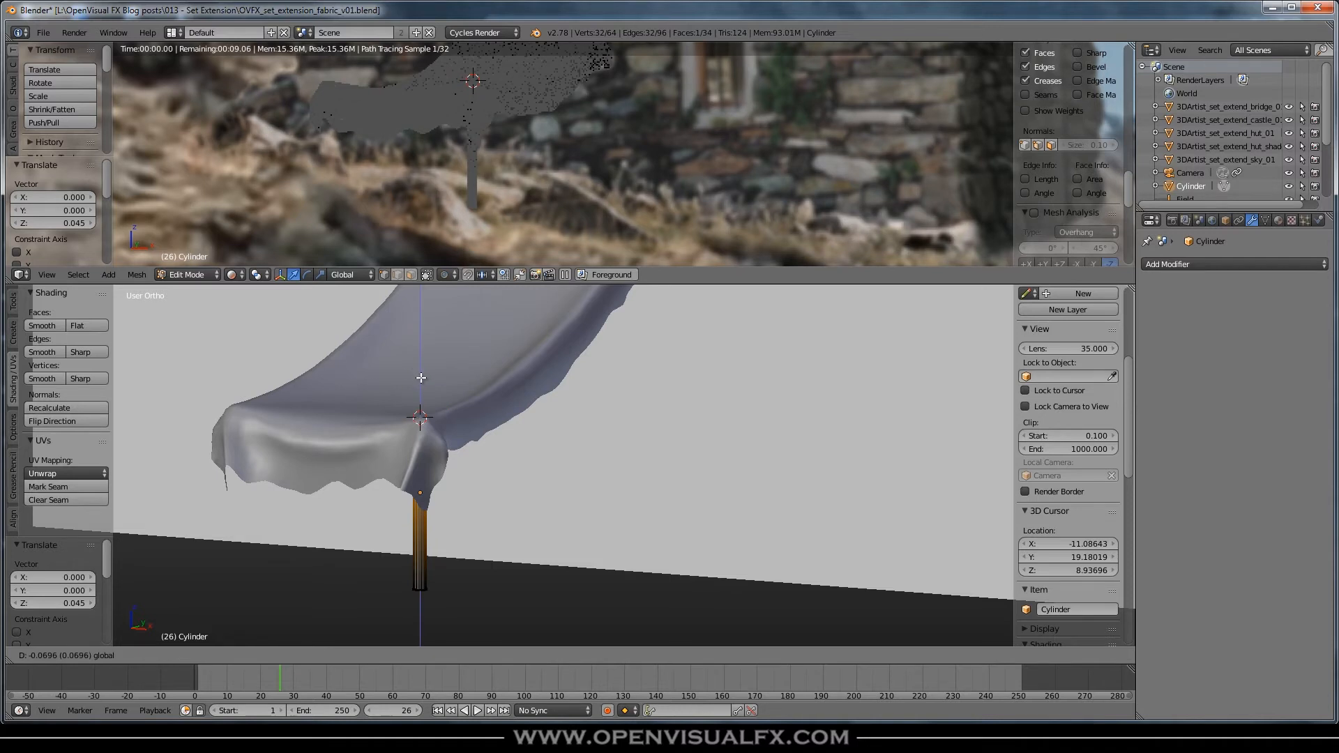
left_click_drag(418, 368, 421, 381)
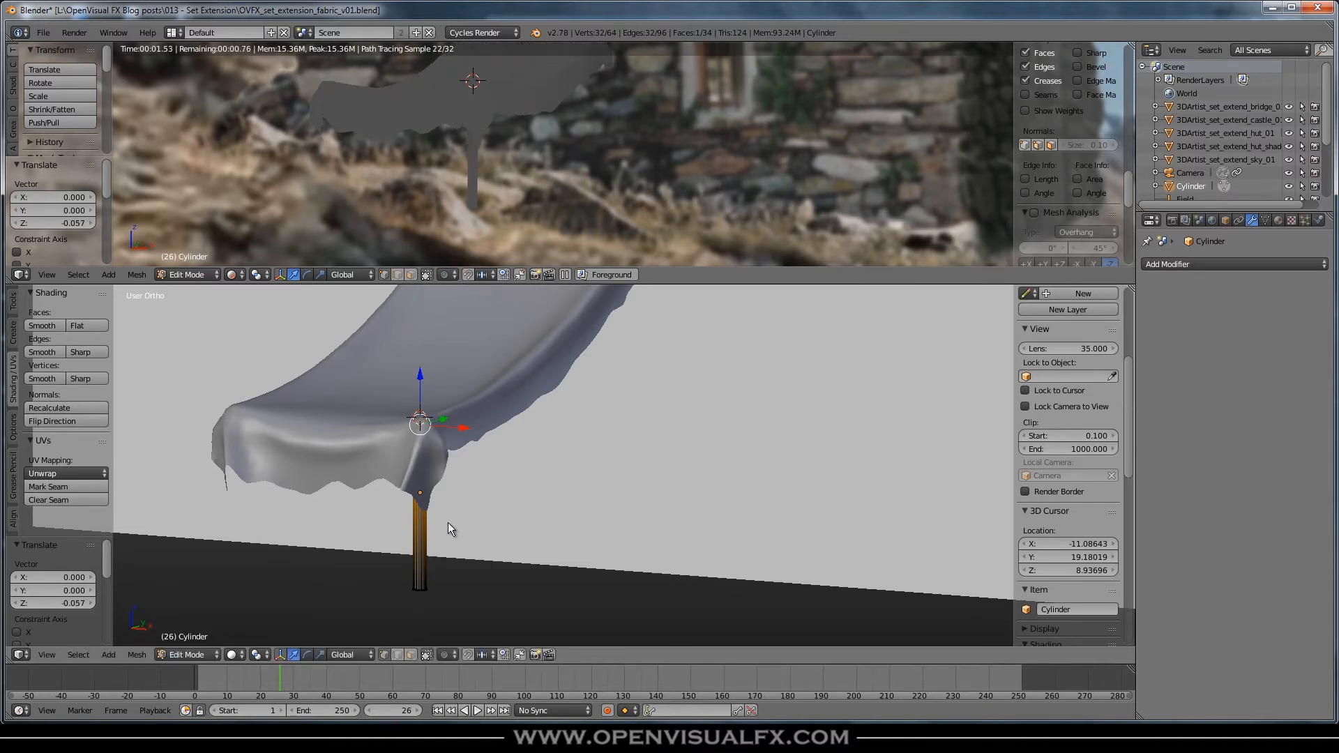
key("Tab")
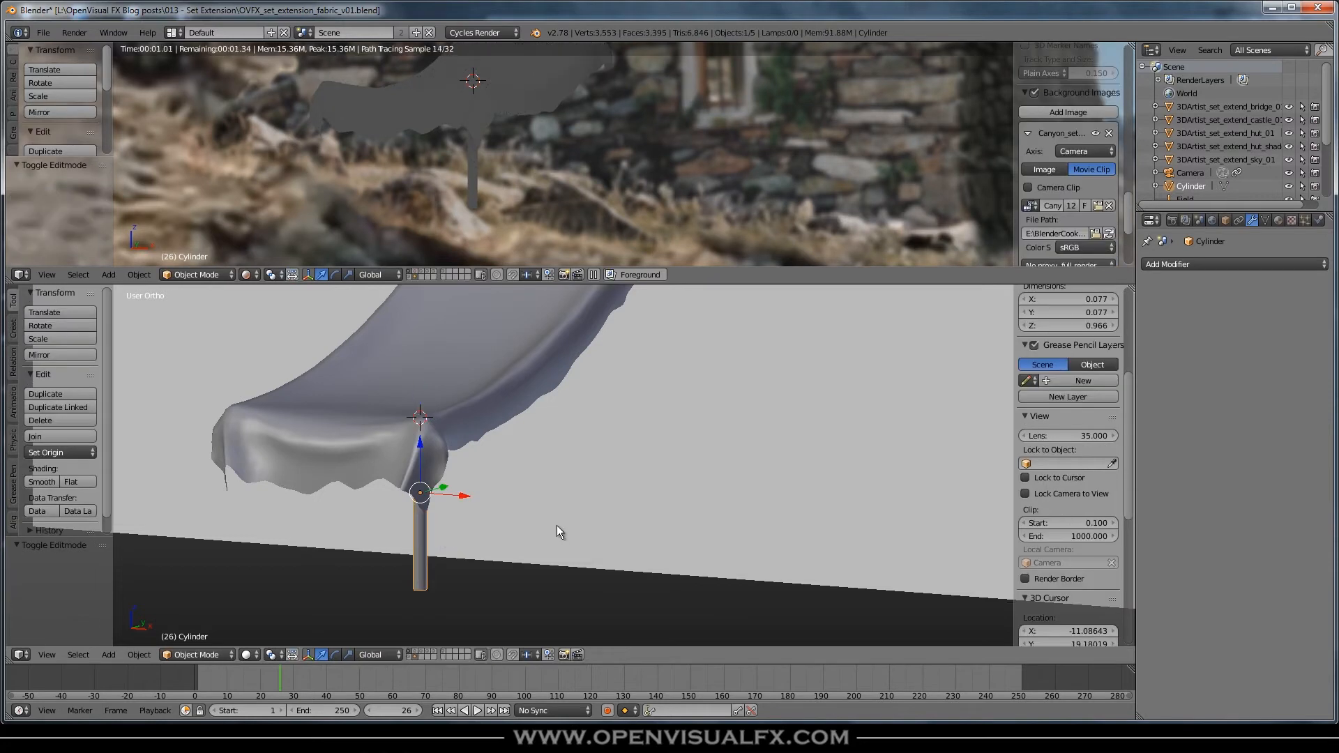
Thin the pole by scaling it to about 0.605 in X and Y only, giving a diameter of about 0.046
key("s")
key("shift+z")
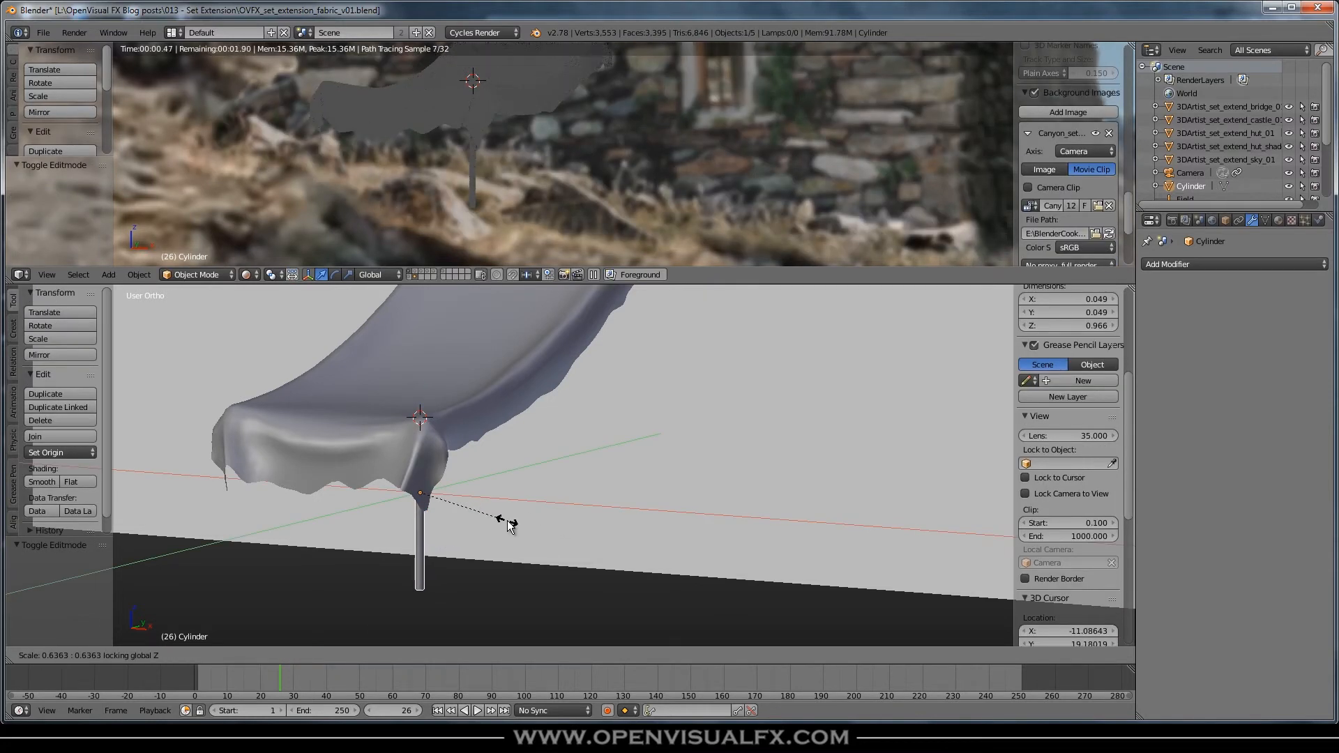
left_click(497, 519)
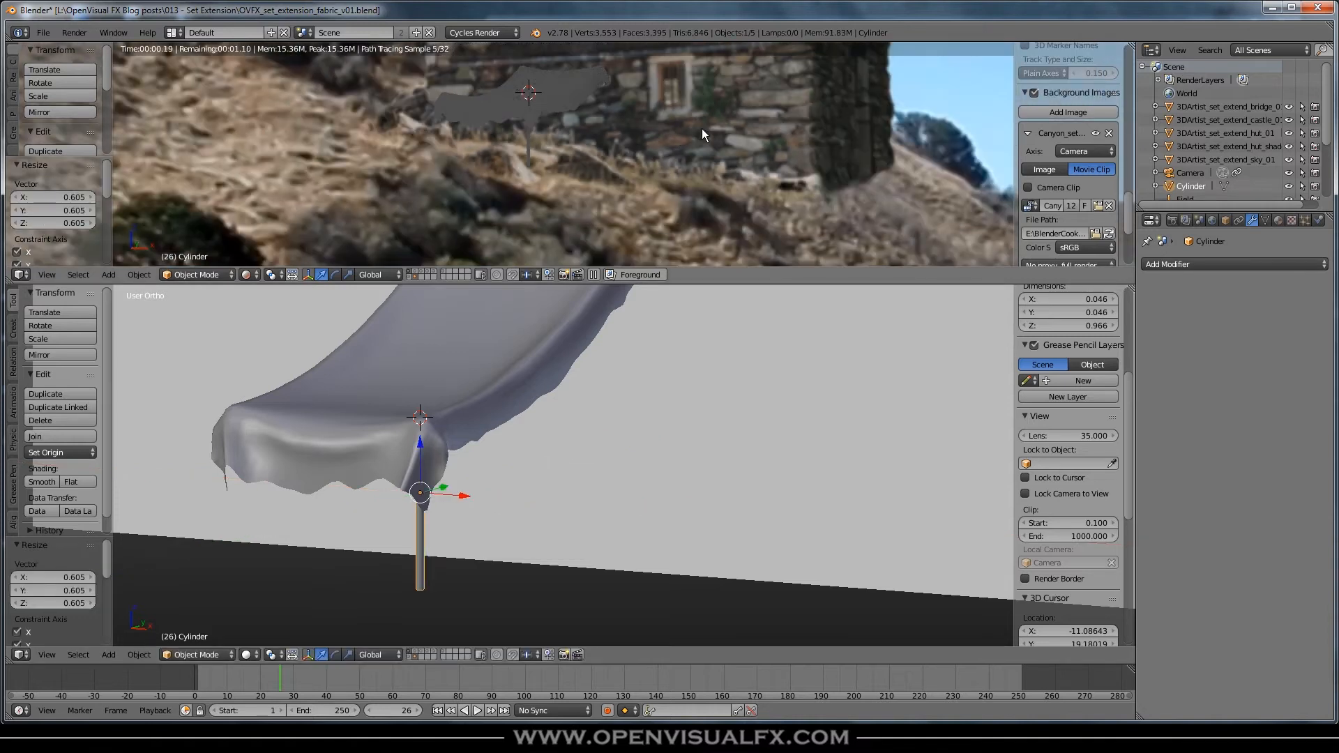
scroll(551, 199, "down", 1)
middle_click_drag(550, 199, 517, 161, "shift")
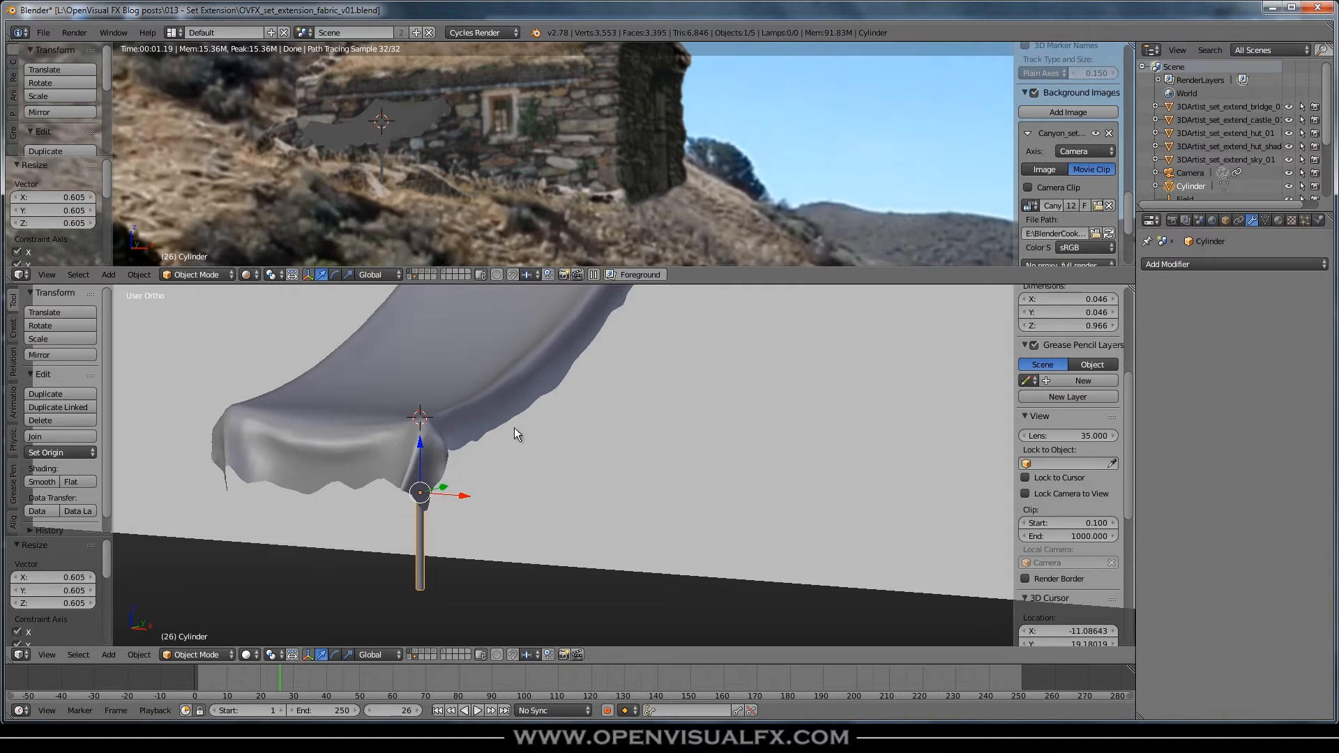
Start adding a new object to the hut scene
scroll(517, 433, "down", 10)
middle_click_drag(517, 433, 546, 471, "shift")
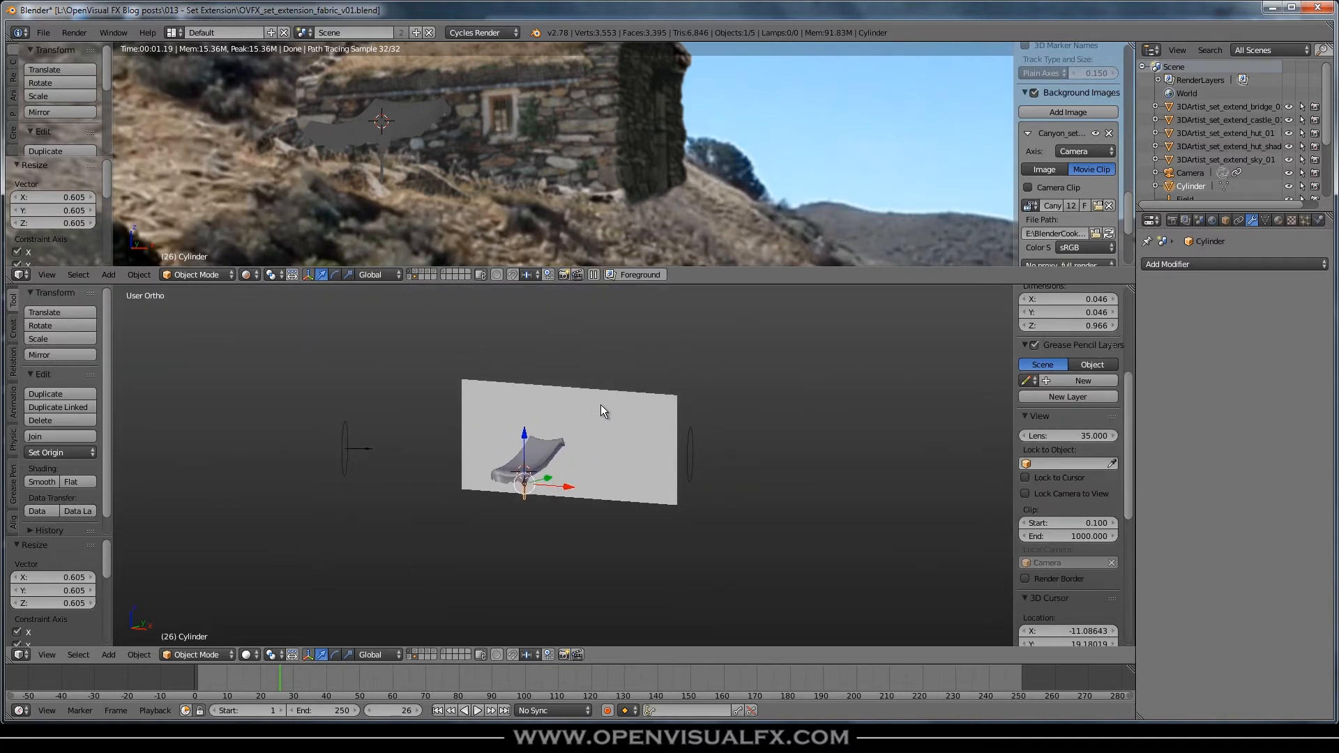
key("shift+a")
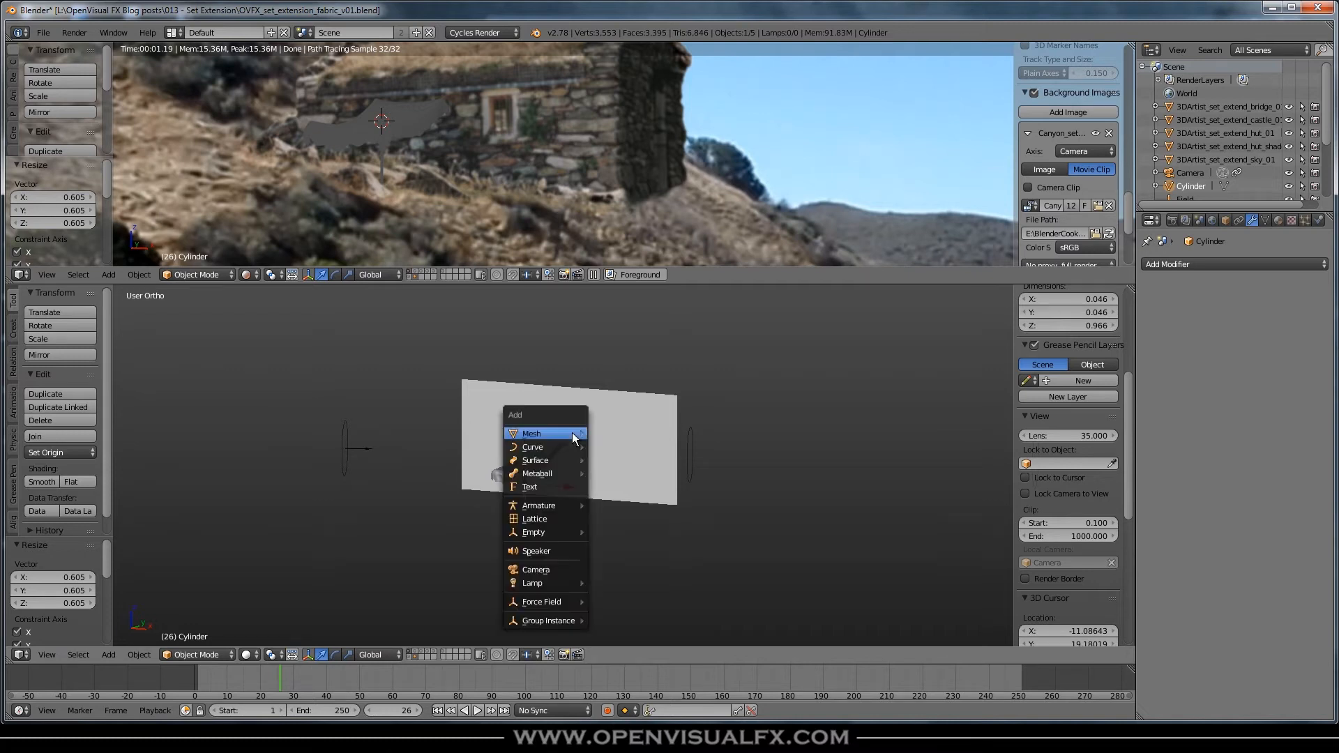
Add a sun lamp, raise it about 4.18 units along Z and shift it about -5.89 units along X
mouse_move(543, 584)
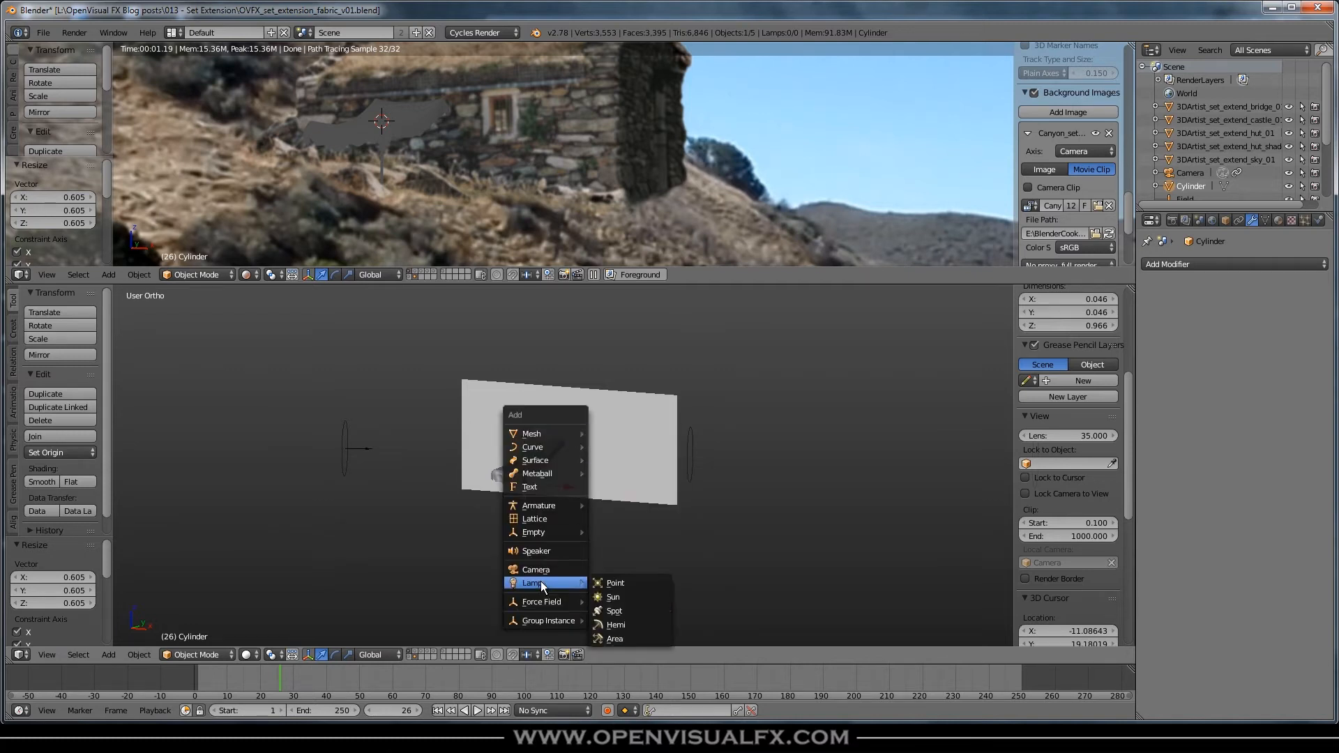
left_click(613, 597)
key("g")
key("z")
left_click(508, 316)
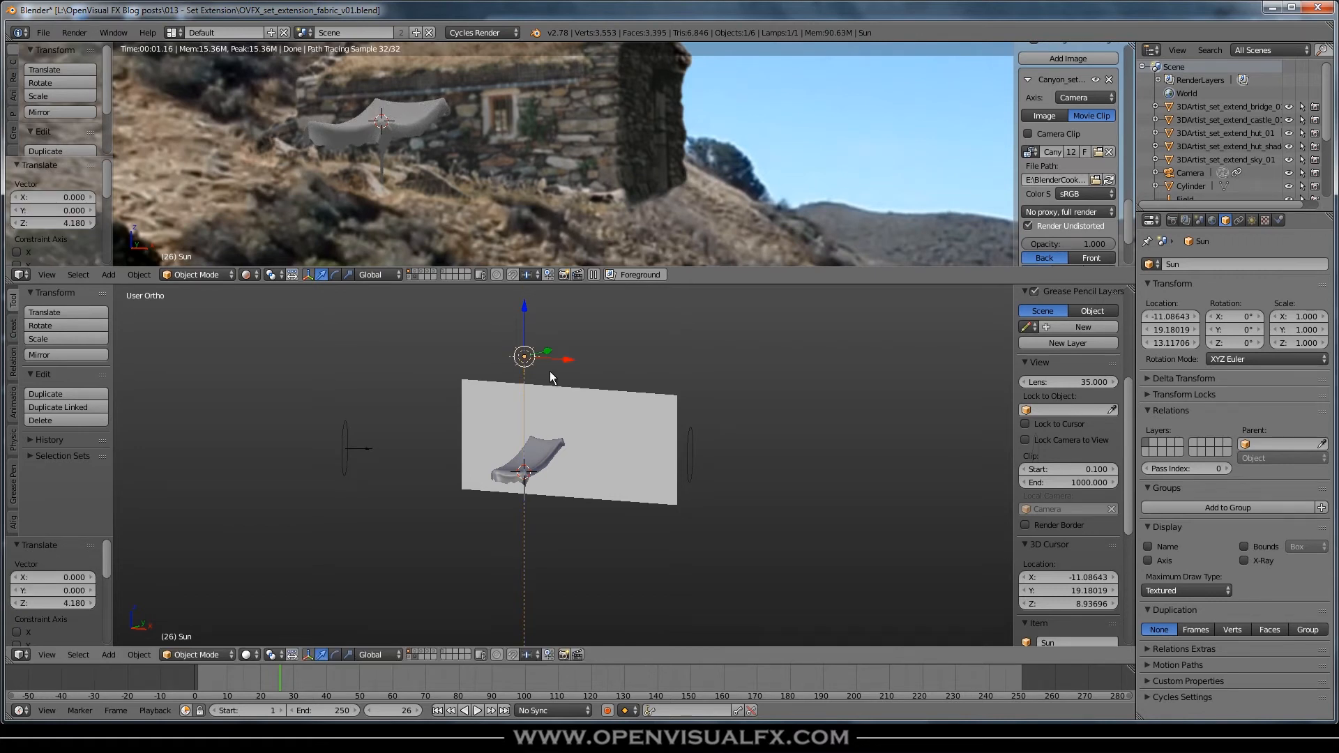
left_click_drag(572, 367, 429, 347)
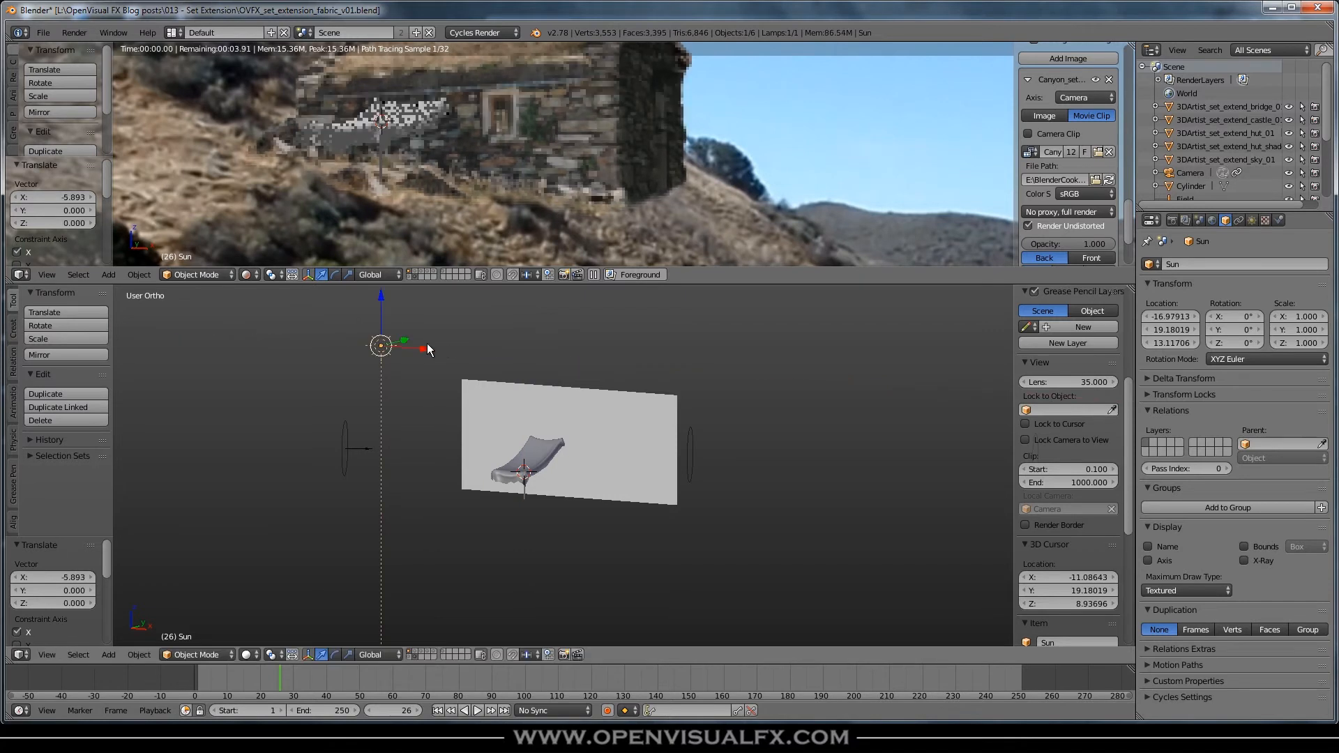
Rotate the sun lamp in front view to about -37° around Y, aiming it down toward the fabric
key("KP_1")
key("KP_5")
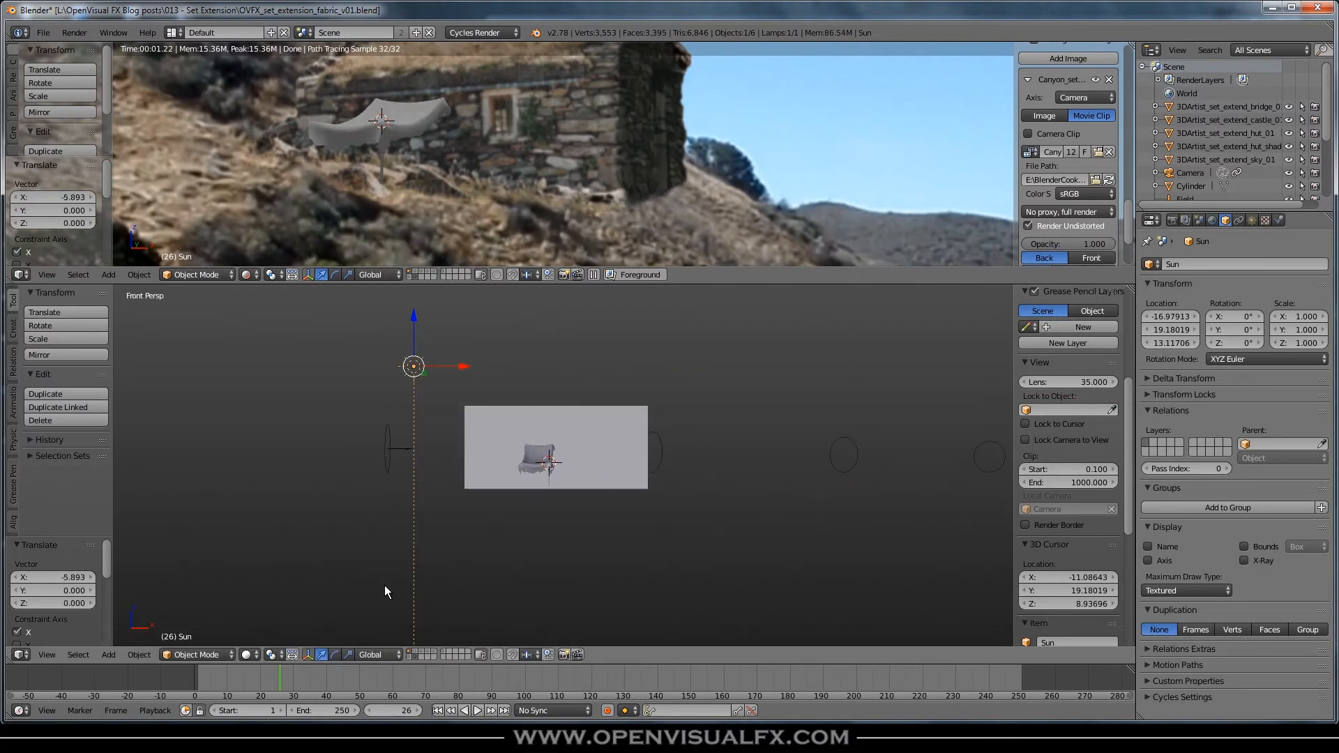
scroll(551, 175, "down", 2)
scroll(603, 157, "down", 2)
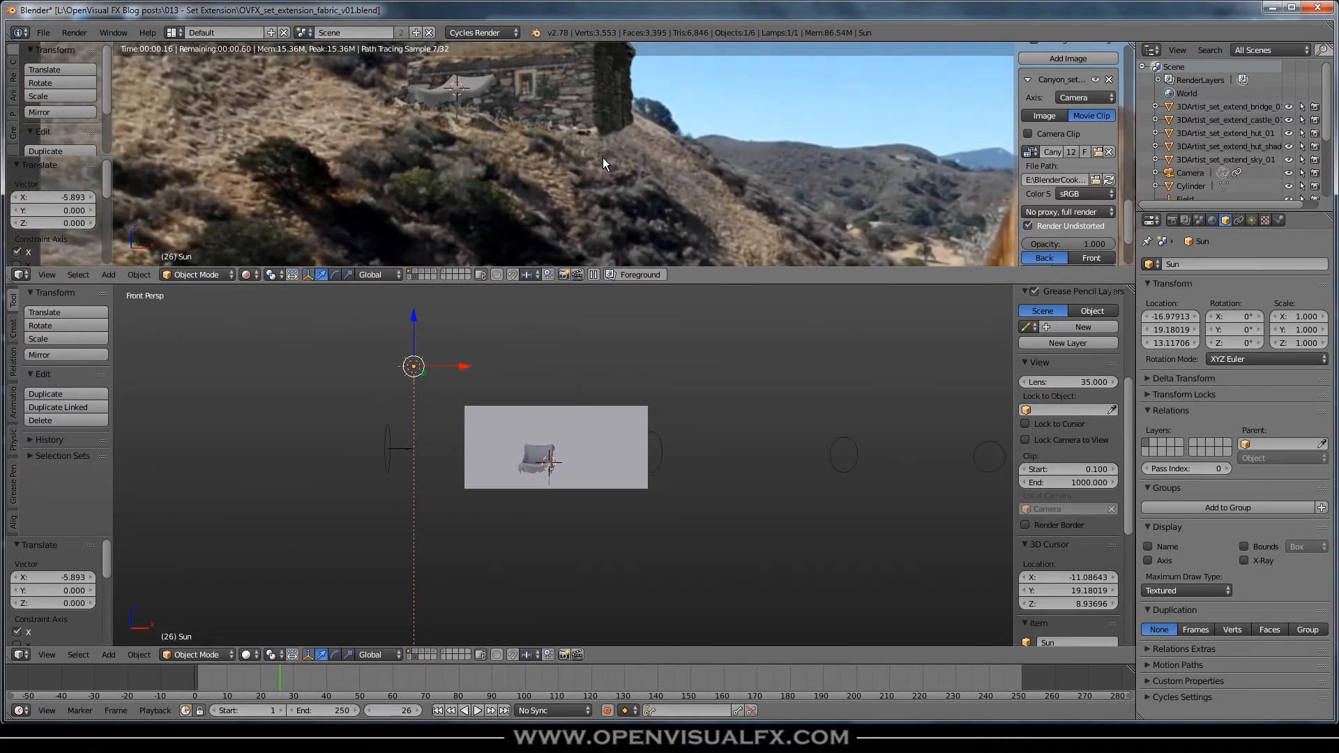
scroll(603, 158, "down", 2)
middle_click_drag(604, 157, 550, 134, "shift")
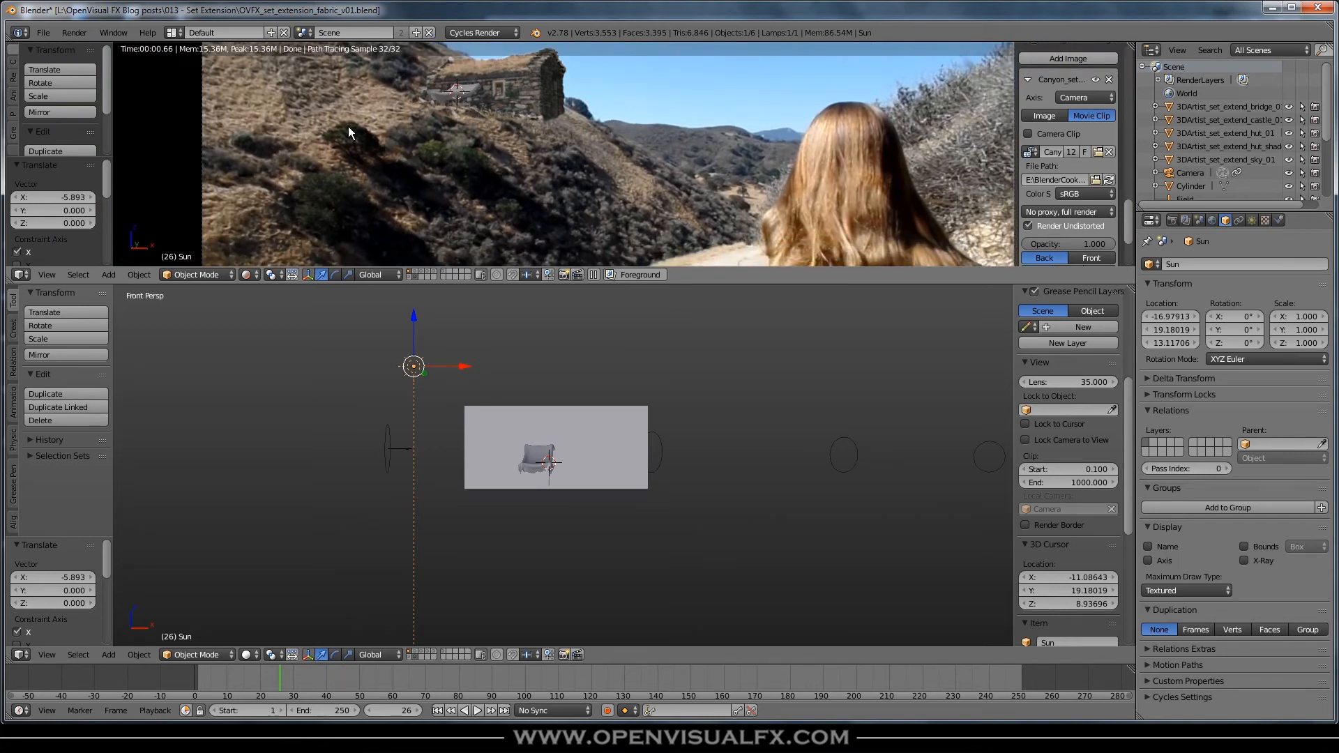
key("KP_0")
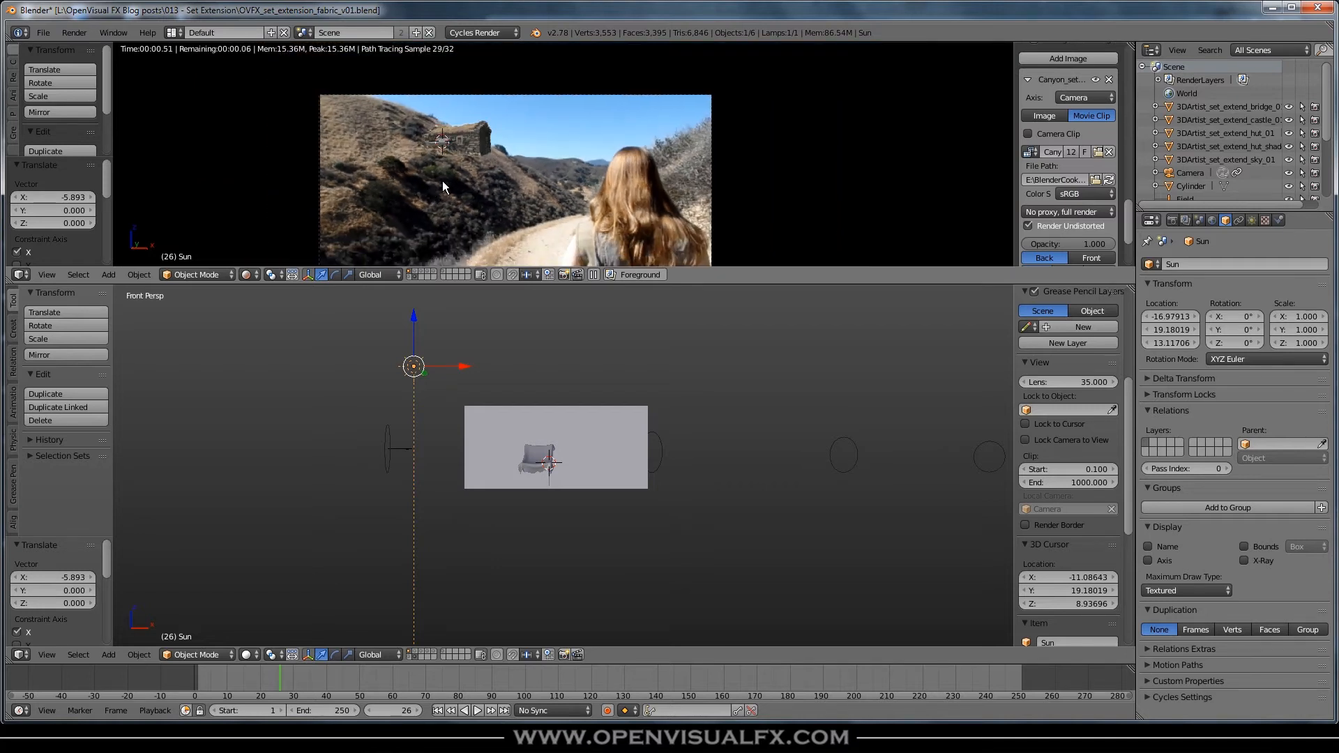
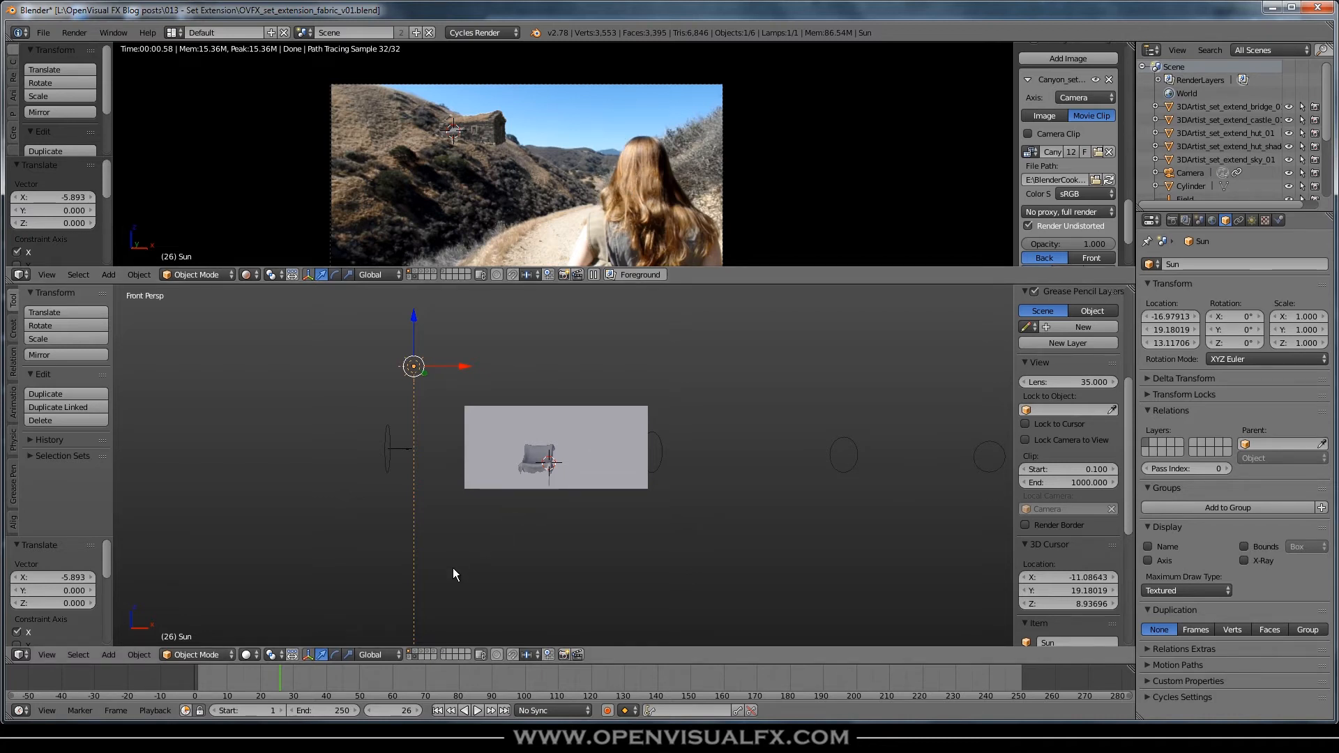
key("r")
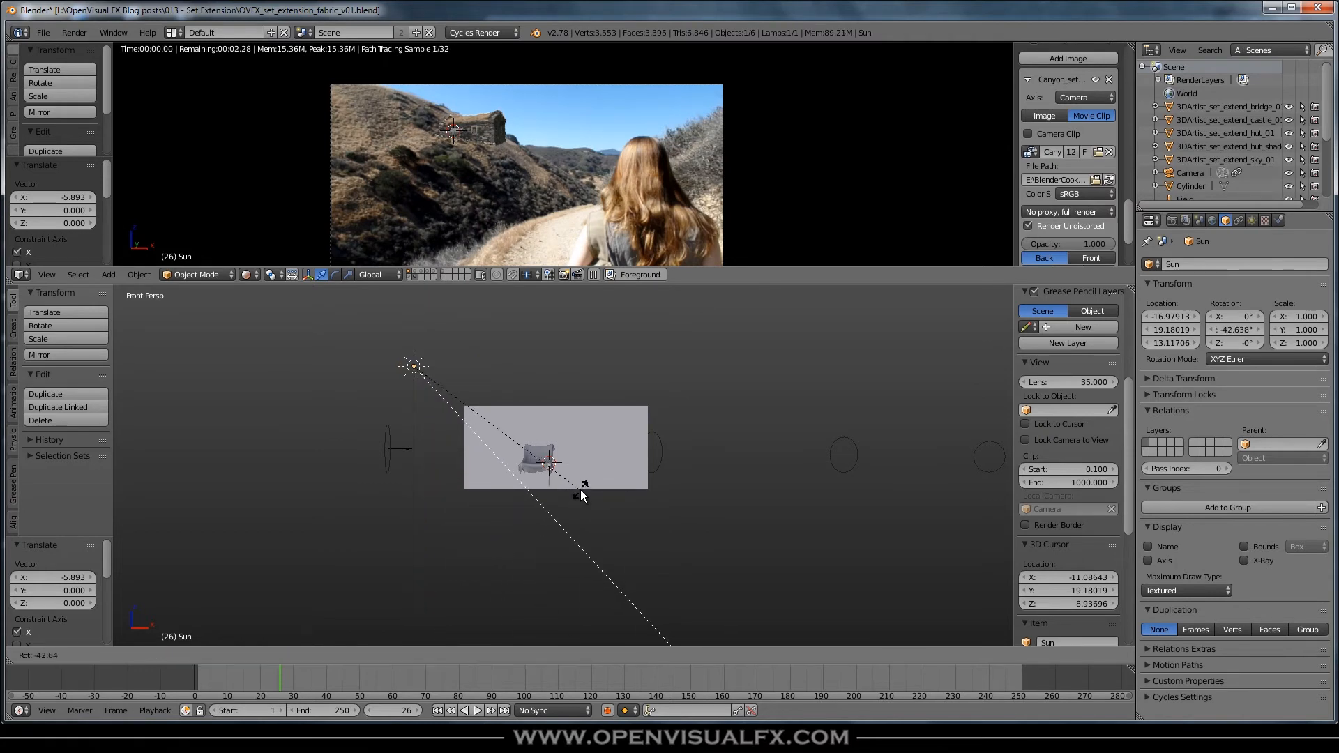
left_click(567, 509)
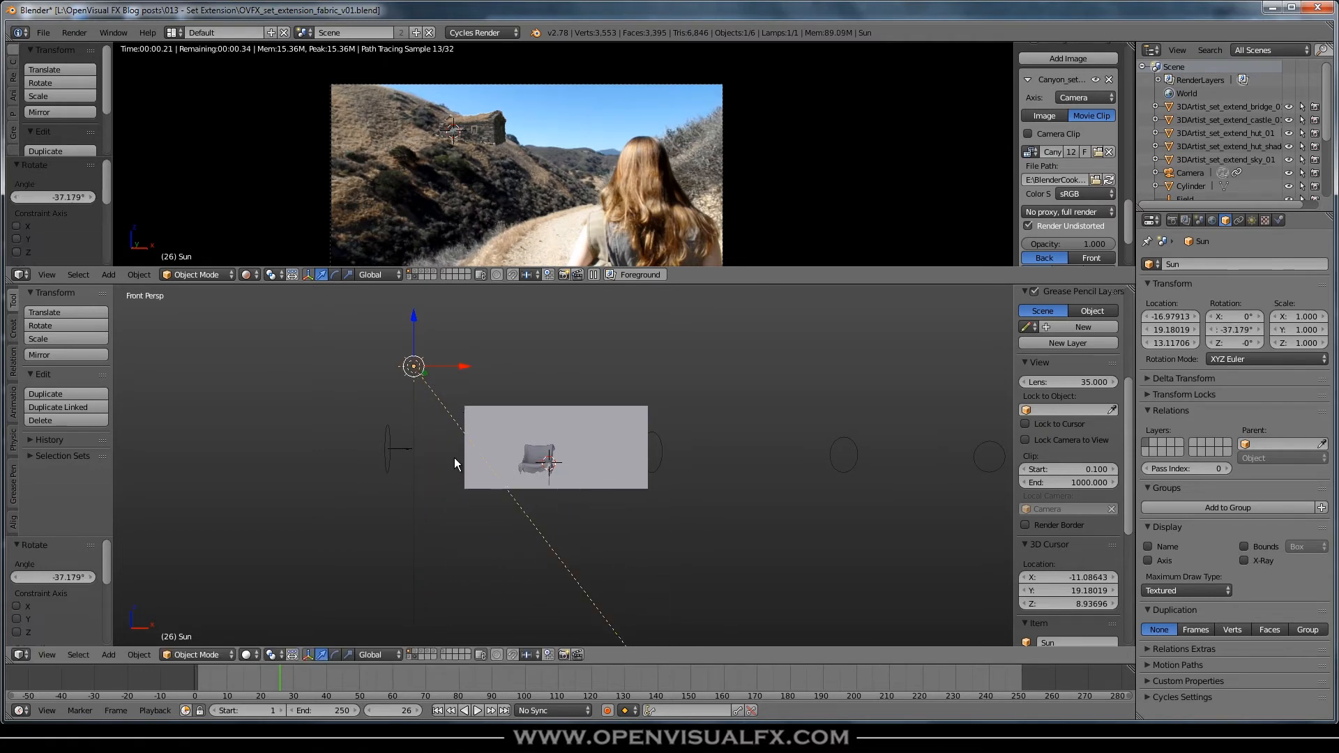
key("r")
left_click(554, 542)
Rotate the sun lamp in orthographic top view to about 20.3° around Z and check the fabric's lighting in the rendered view
key("KP_7")
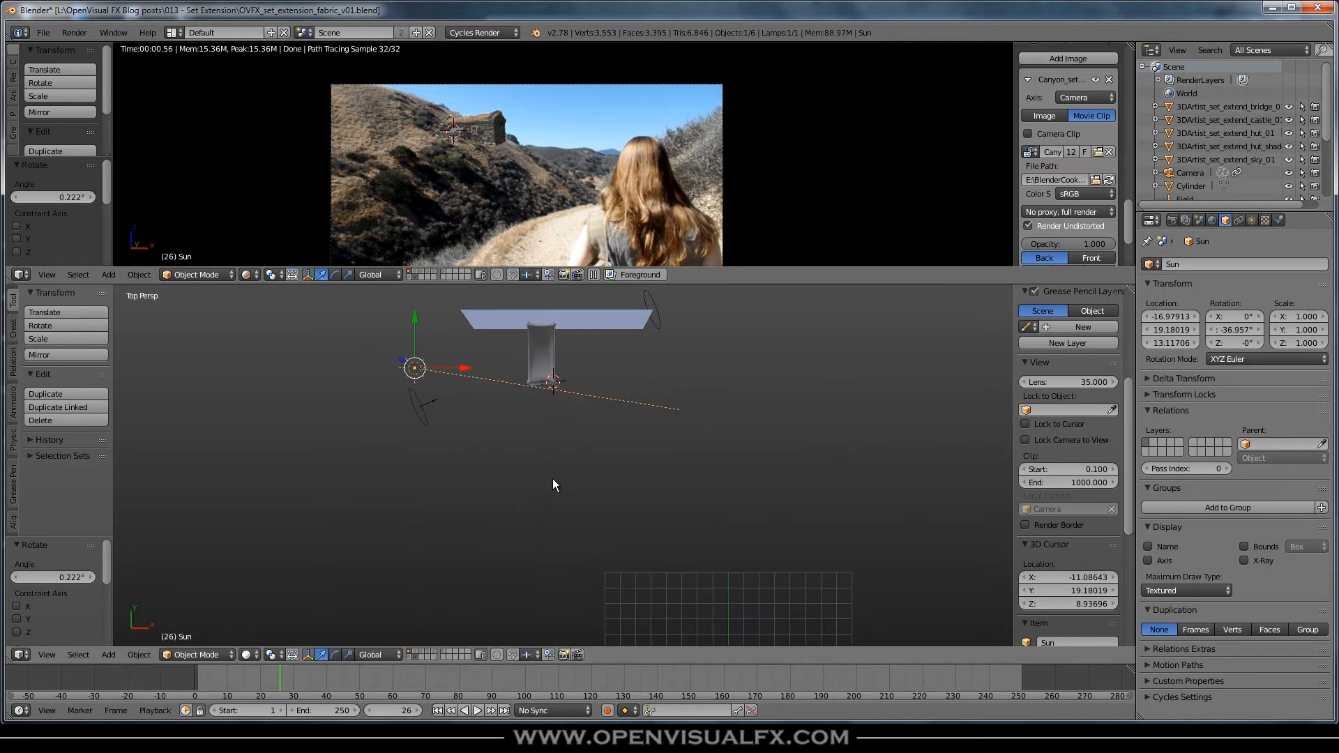
key("KP_5")
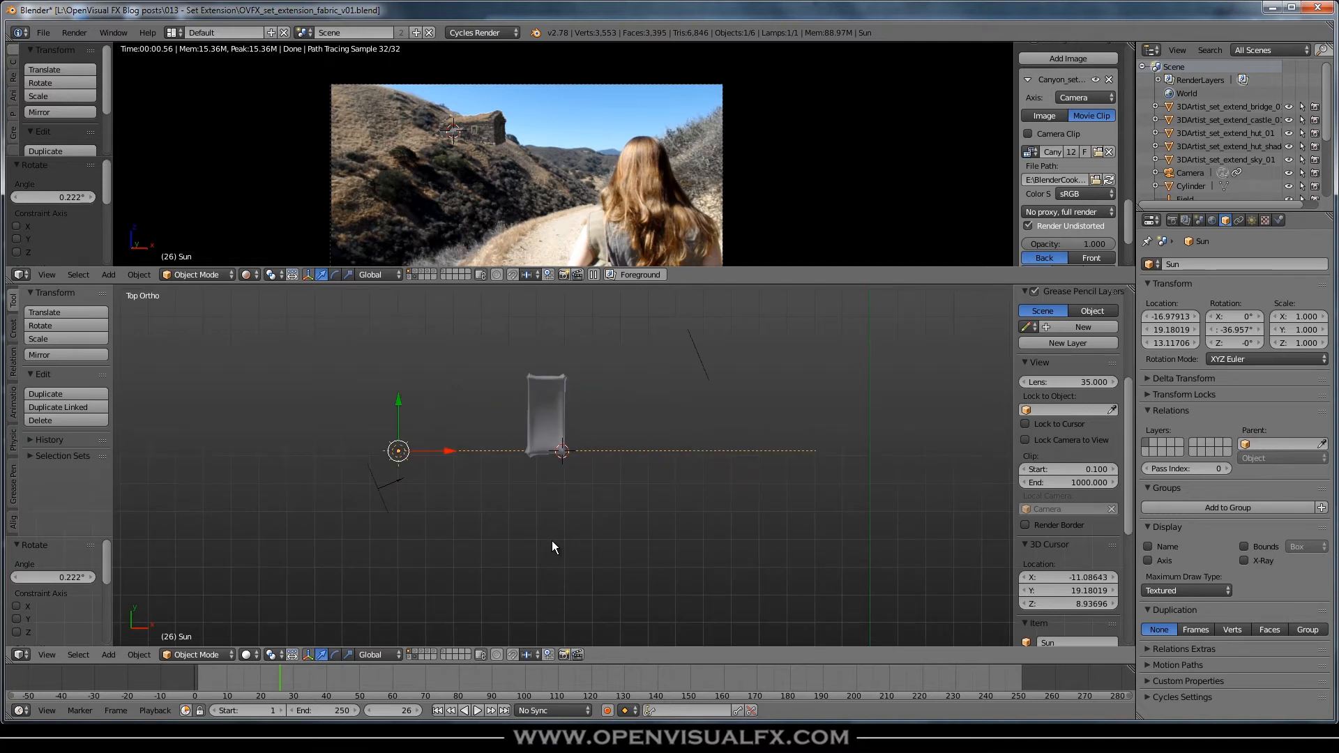
key("r")
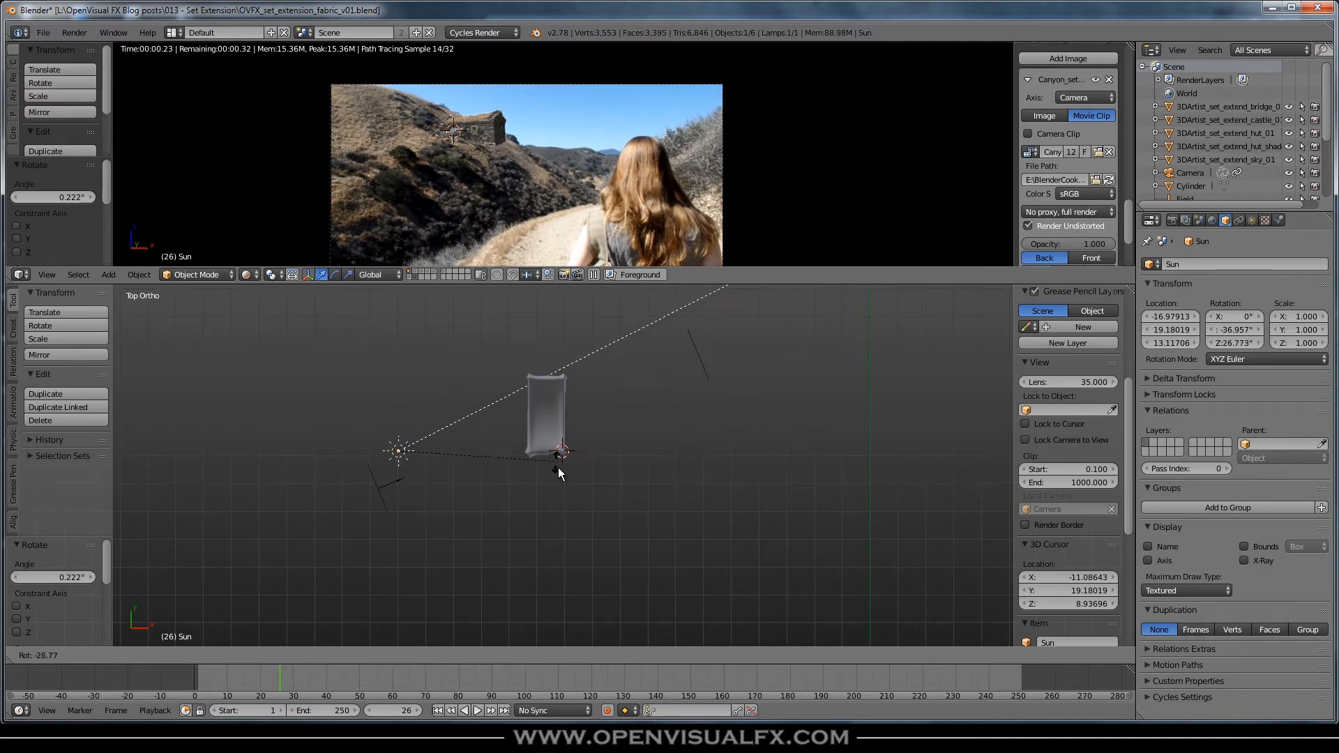
left_click(559, 480)
scroll(423, 116, "up", 4)
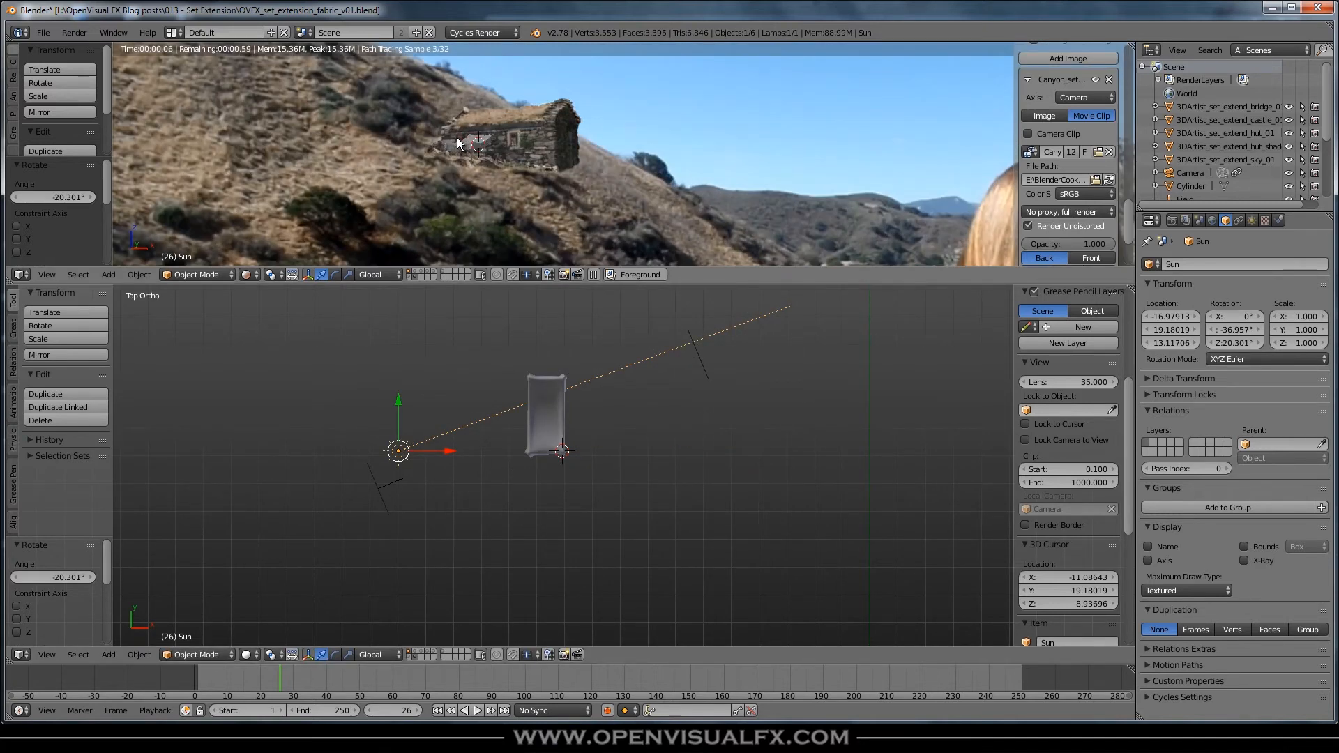
scroll(482, 159, "up", 3)
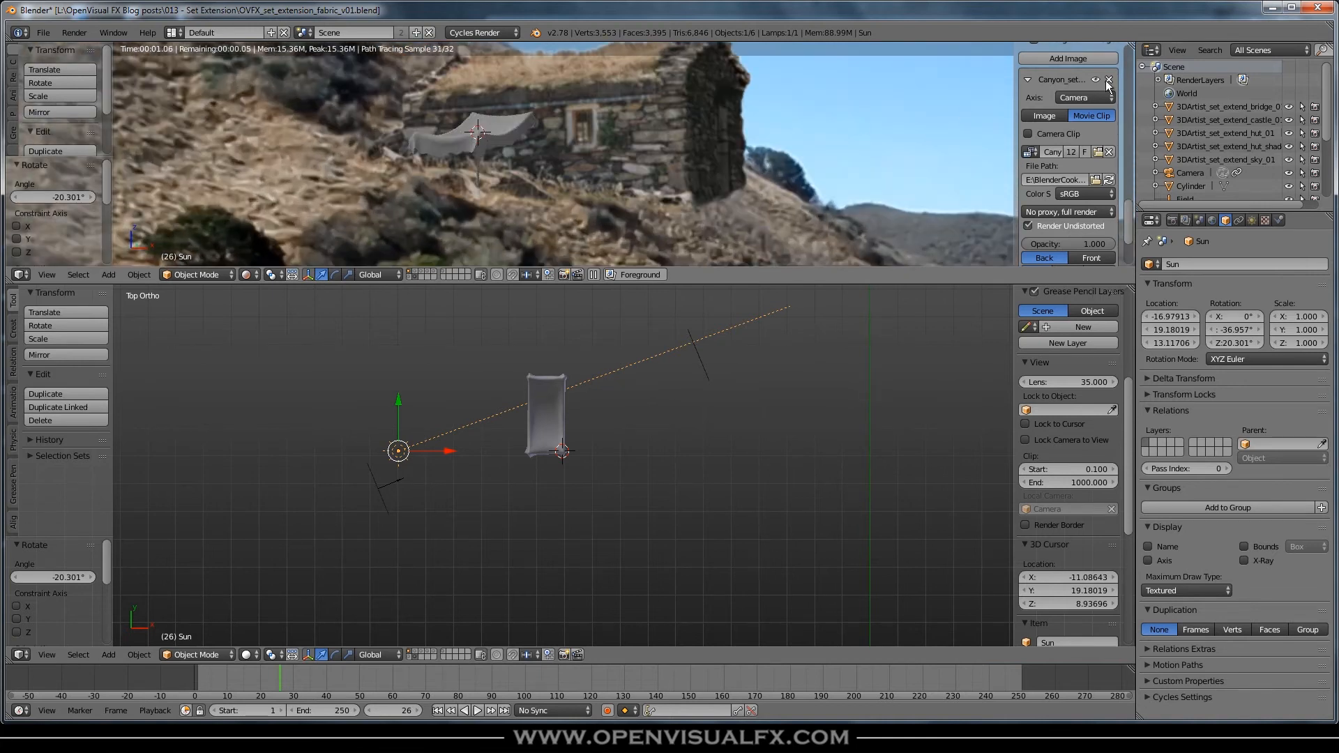
Split the rendered camera view in two, hide its tool shelf, and turn the new area into a Node Editor without its properties region
left_click_drag(1130, 44, 658, 74)
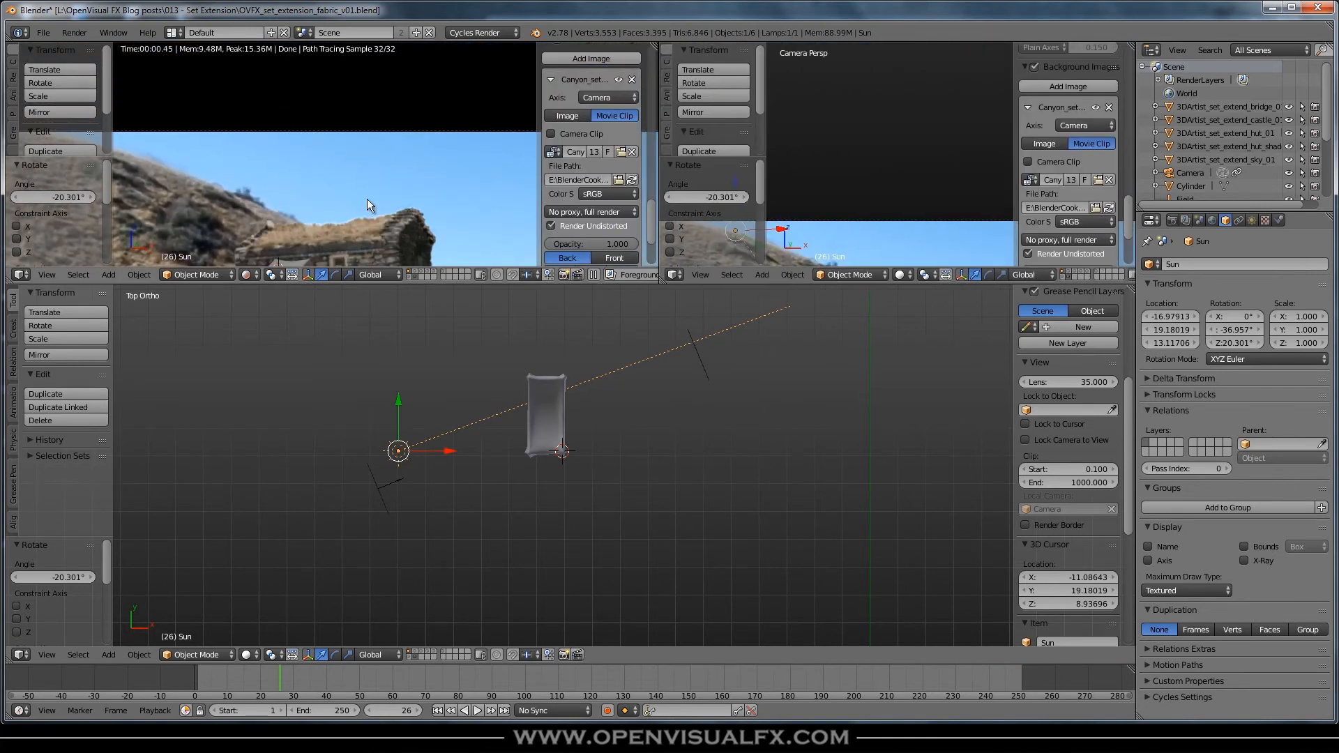
key("t")
key("n")
scroll(378, 81, "up", 4)
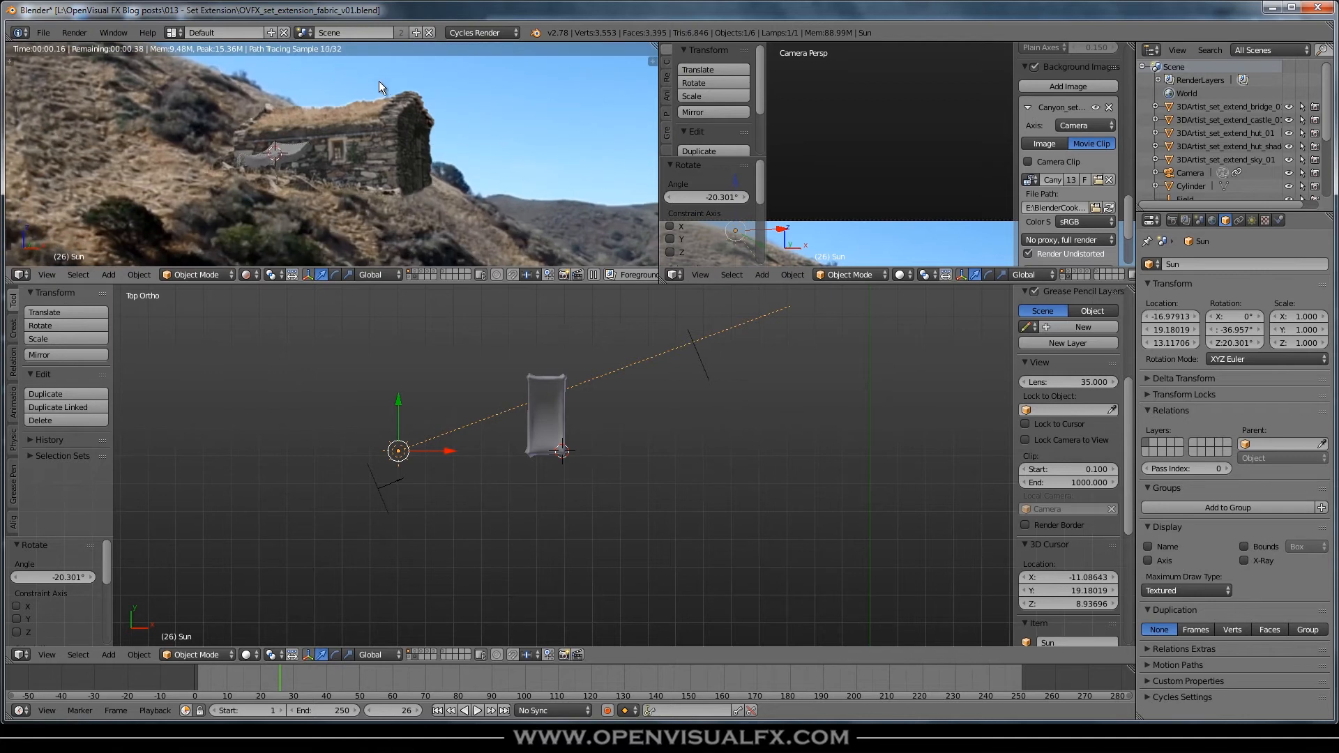
key("n")
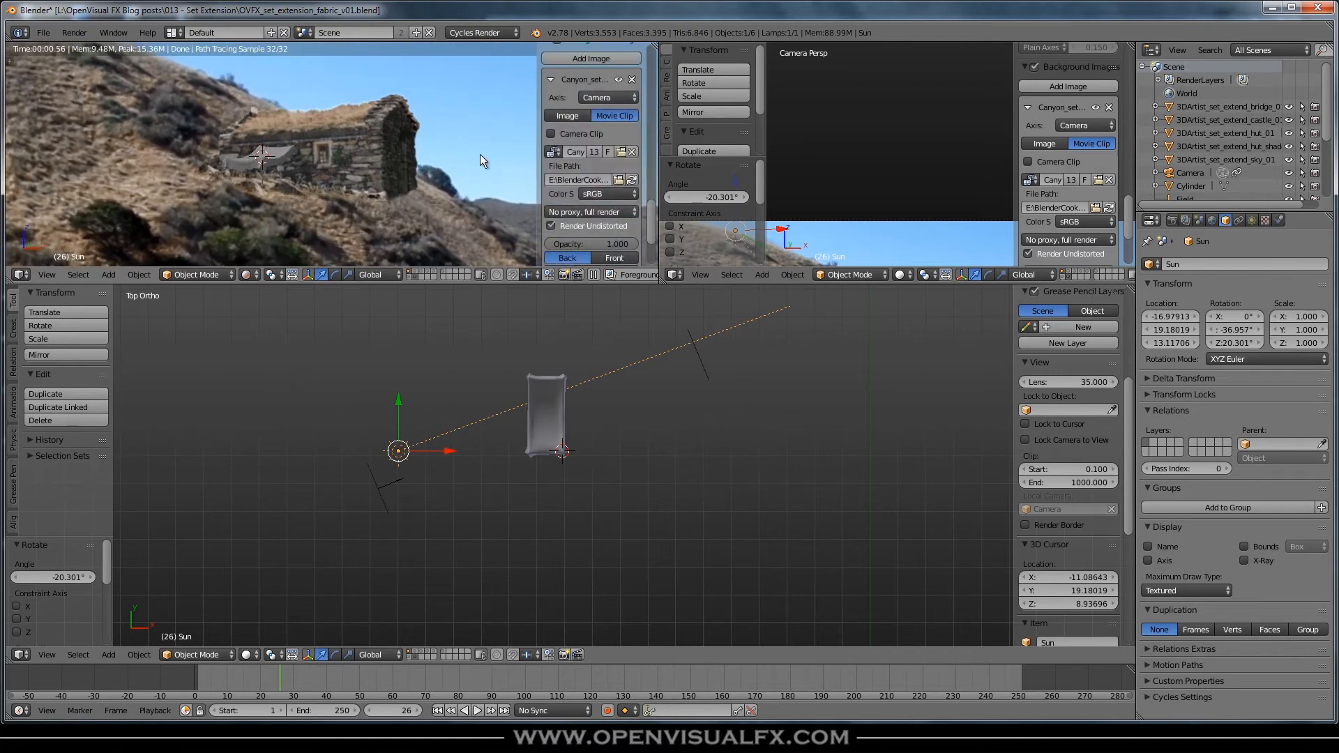
left_click(674, 275)
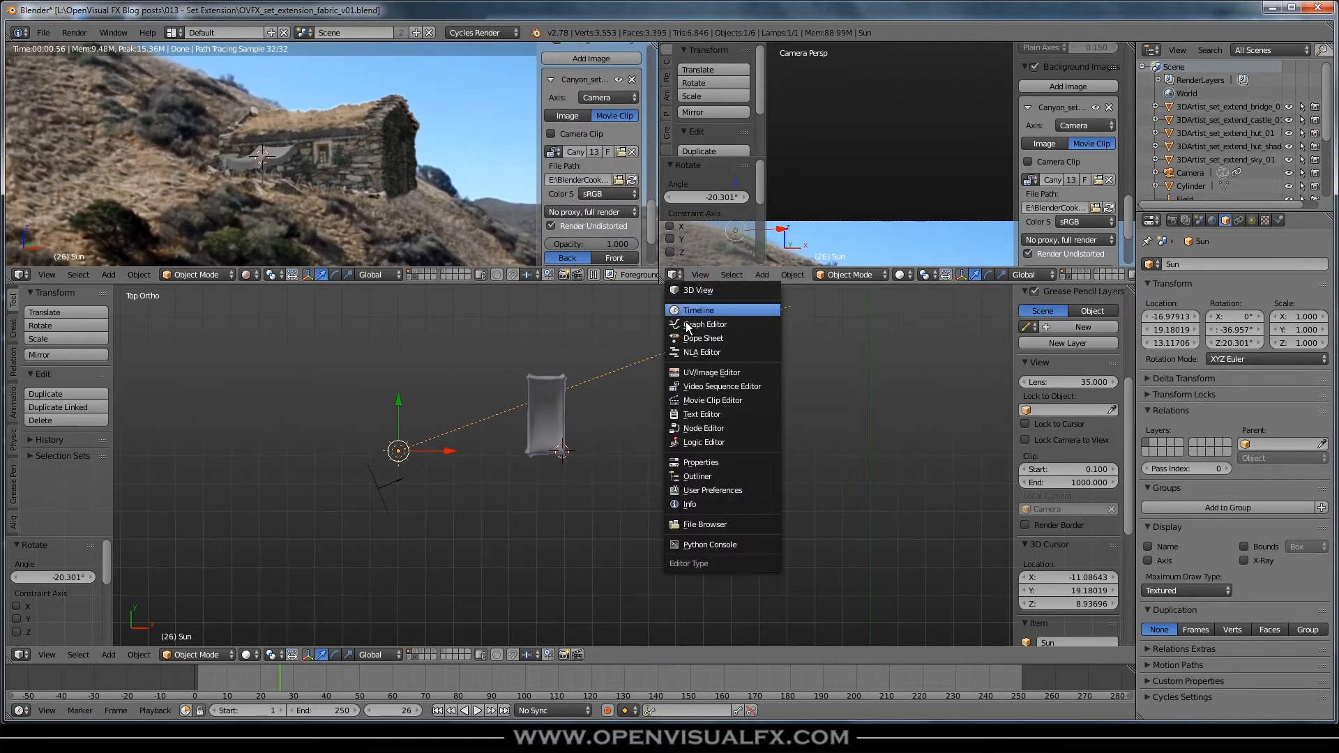
left_click(703, 428)
key("n")
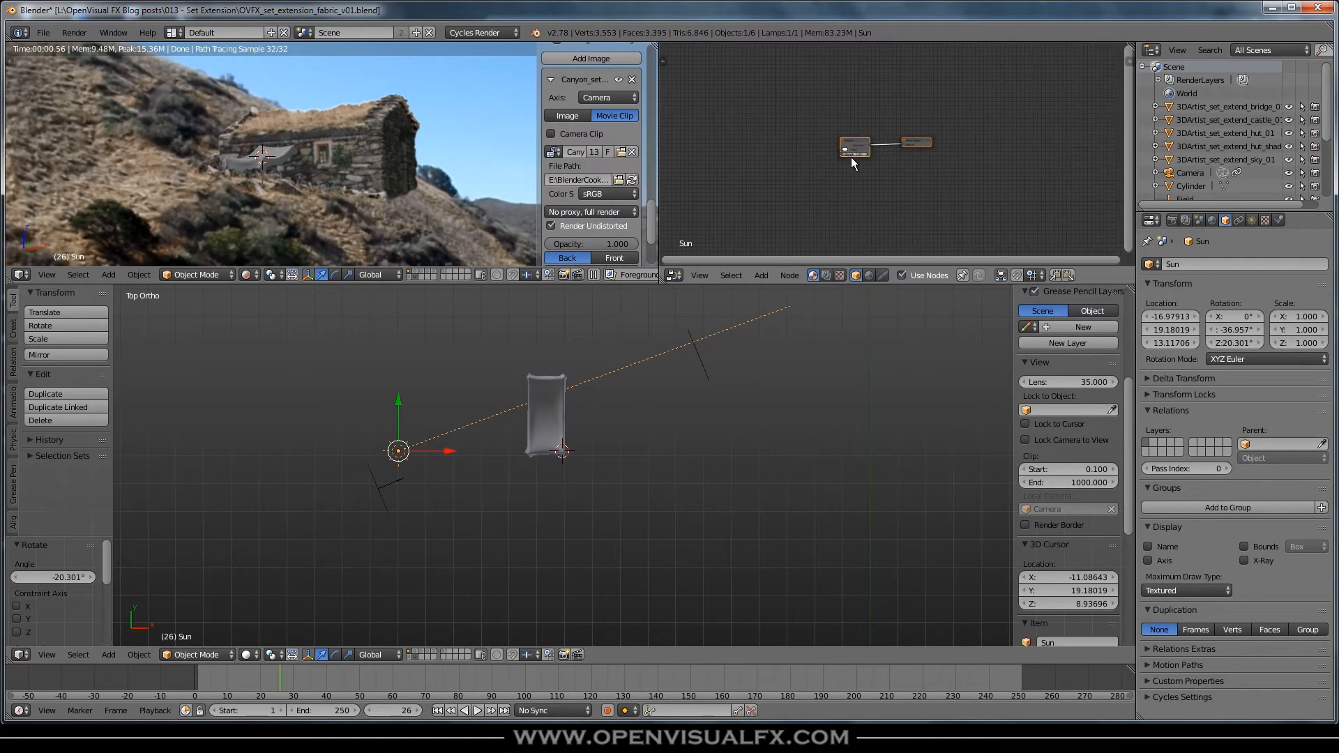
Set the sun lamp's Emission strength to 3 and inspect the fabric's brightness against the hut
scroll(851, 153, "up", 6)
scroll(283, 165, "up", 4)
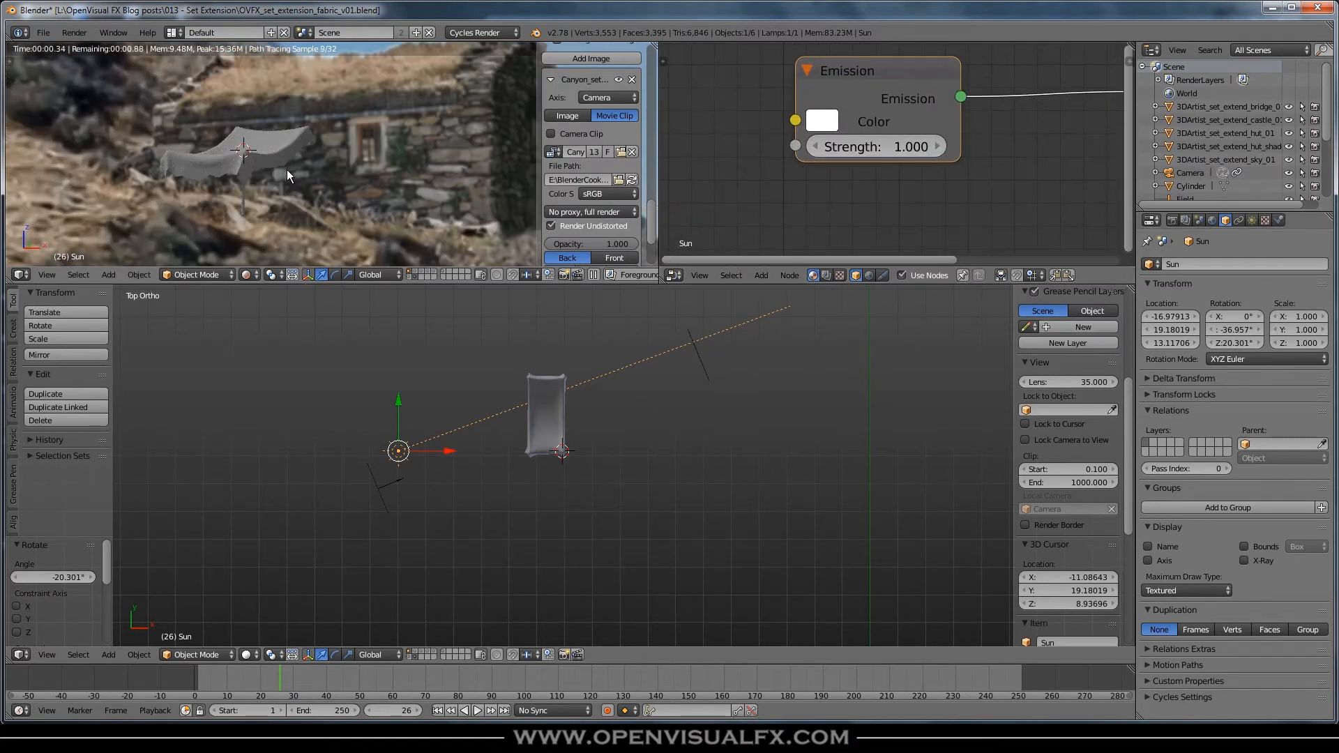
left_click(877, 147)
type("3")
key("Return")
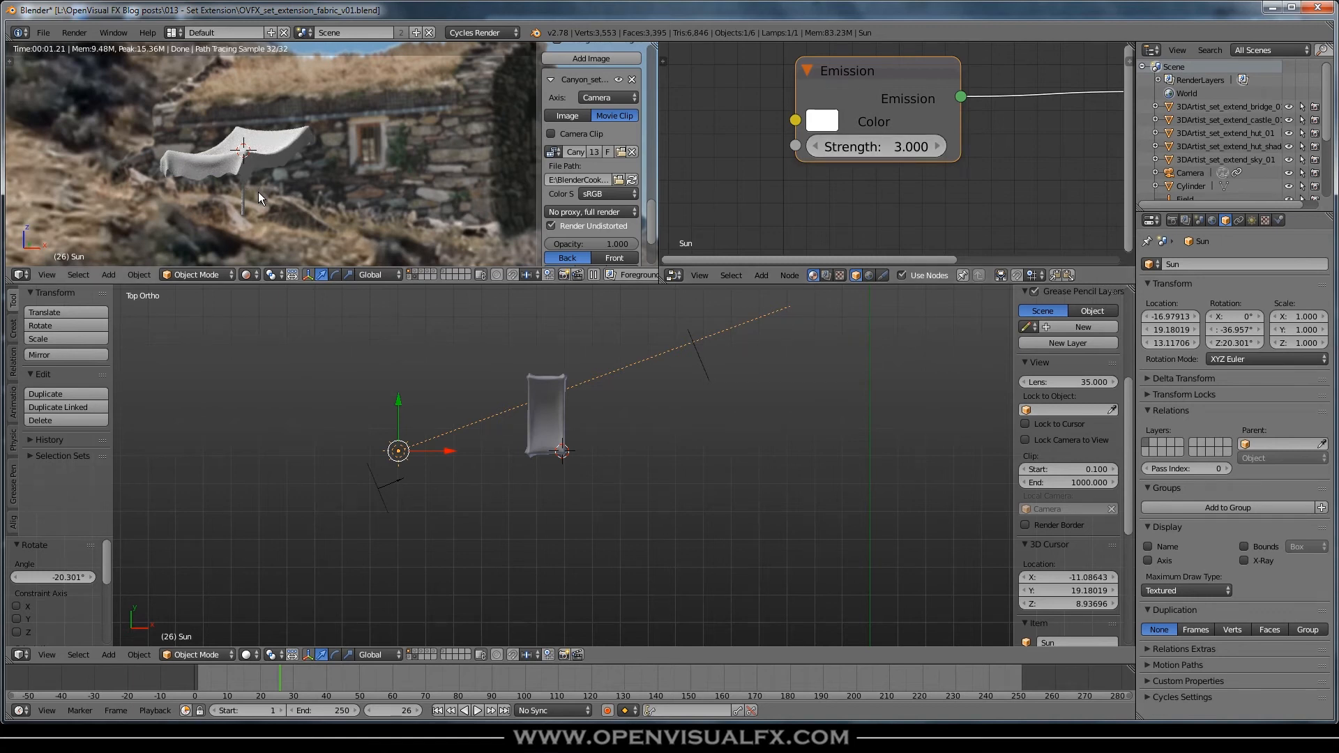
scroll(267, 177, "down", 4)
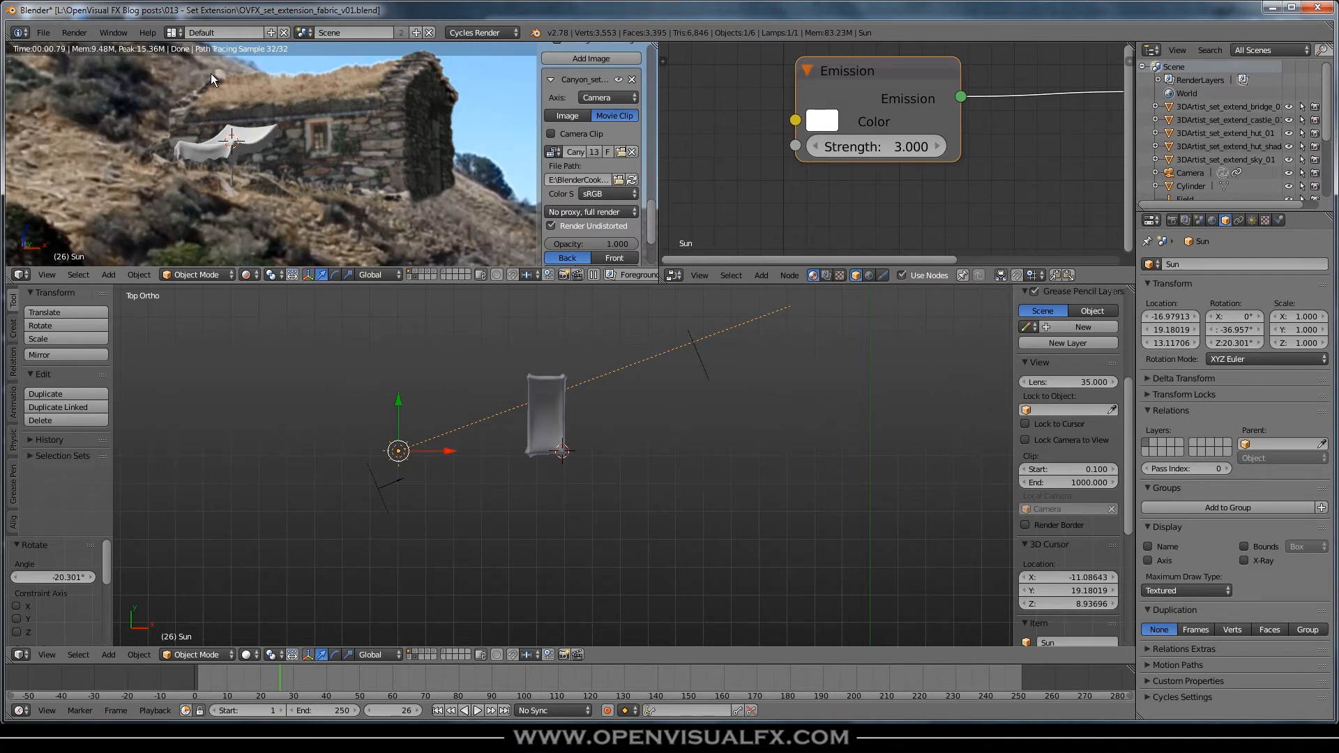
scroll(201, 144, "up", 4)
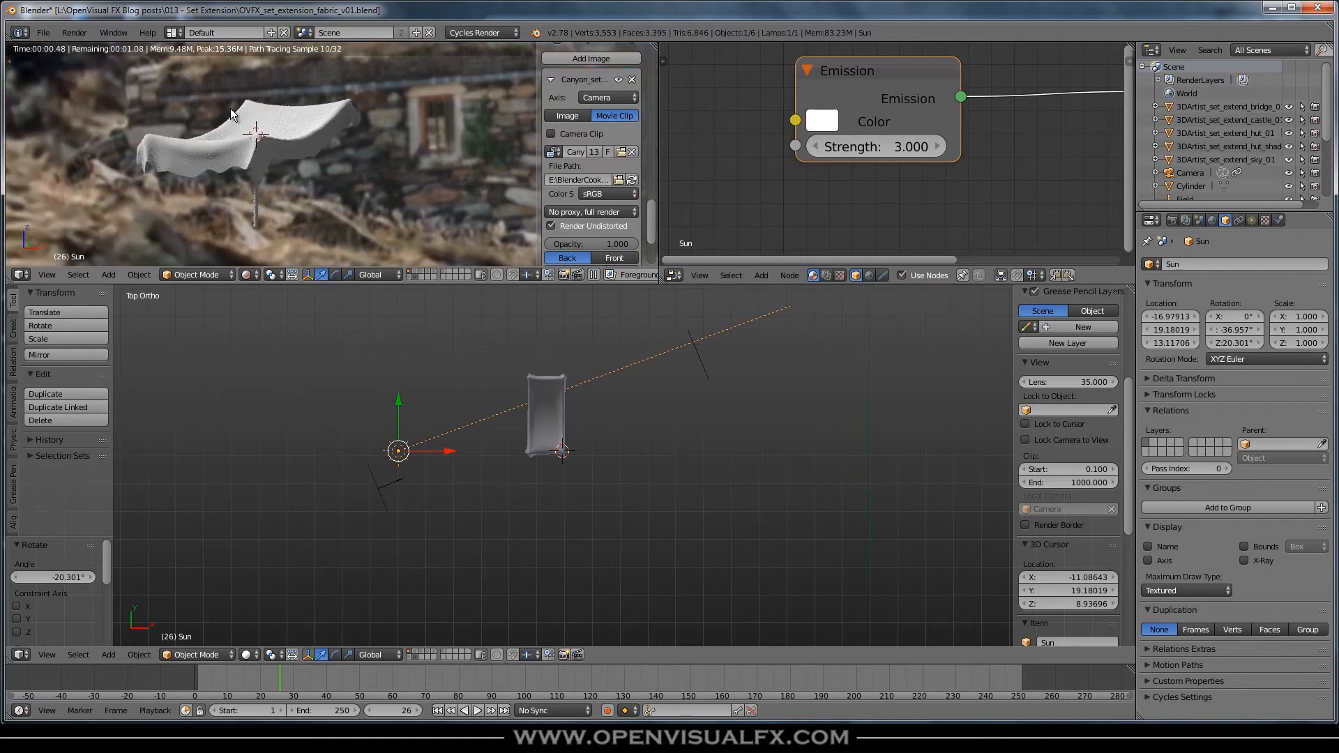
scroll(218, 182, "down", 4)
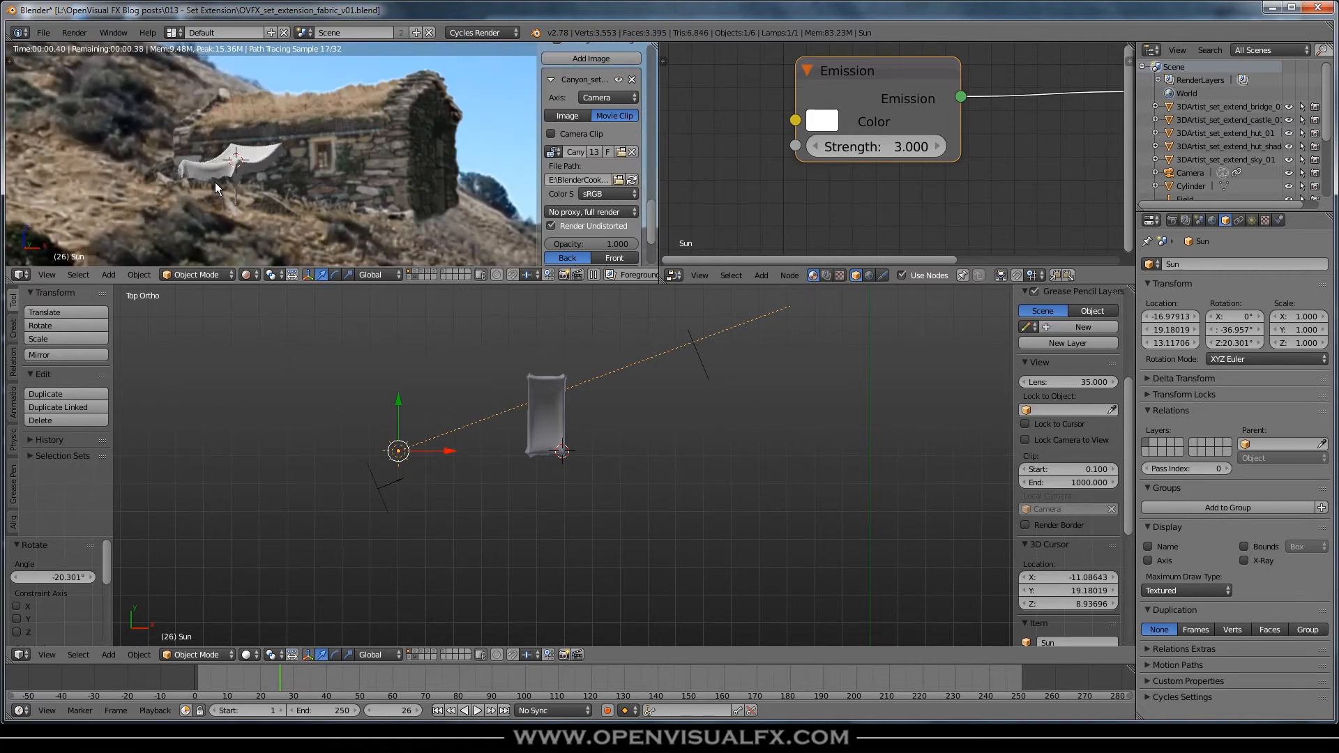
Select the cylinder pole under the fabric, frame it in perspective and display the viewport as wireframe
right_click(542, 437)
middle_click_drag(573, 497, 530, 399)
right_click(550, 480)
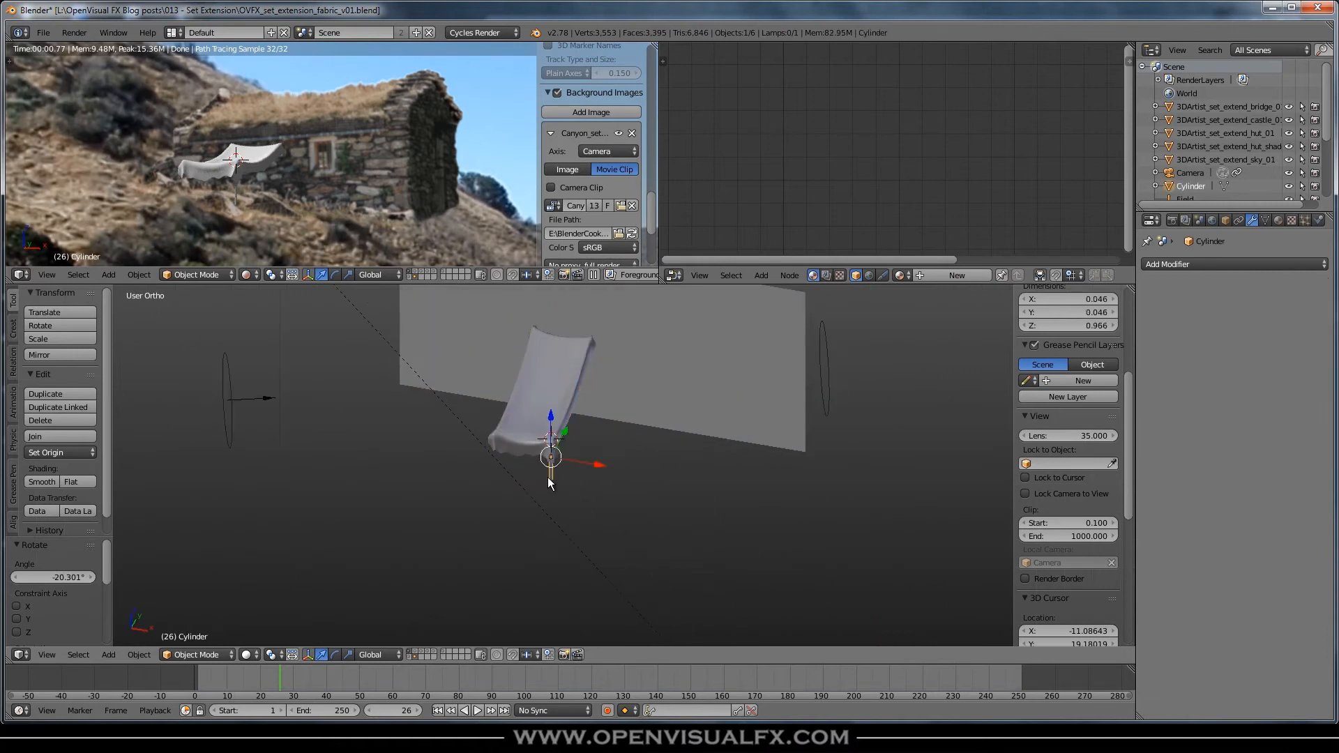
key("KP_5")
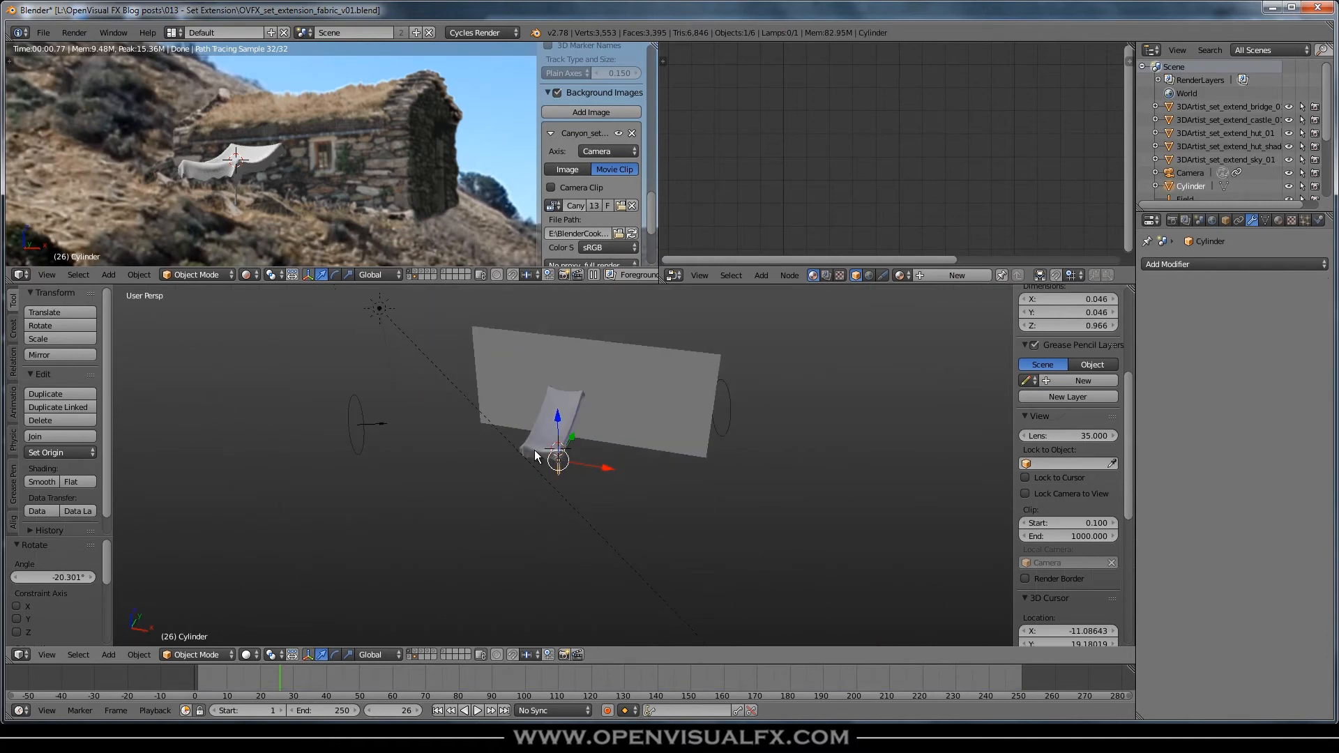
key("KP_Decimal")
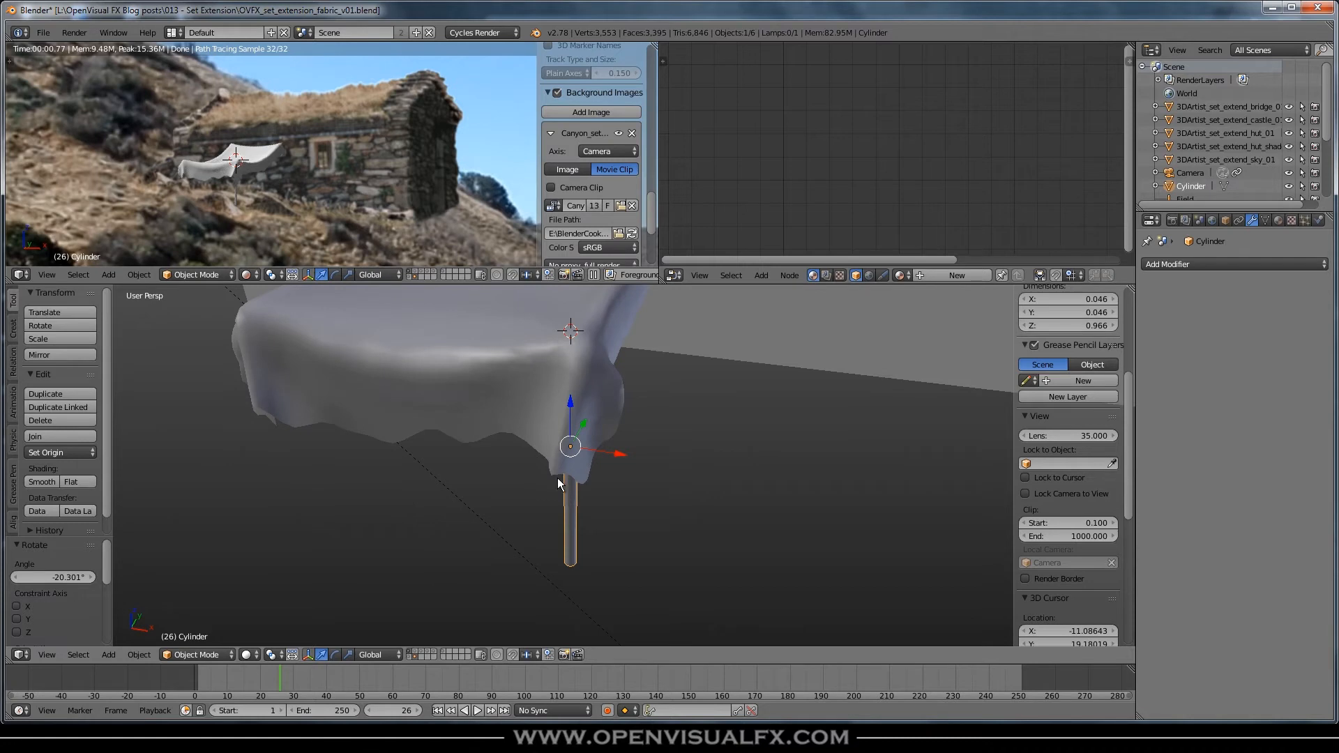
scroll(250, 193, "up", 4)
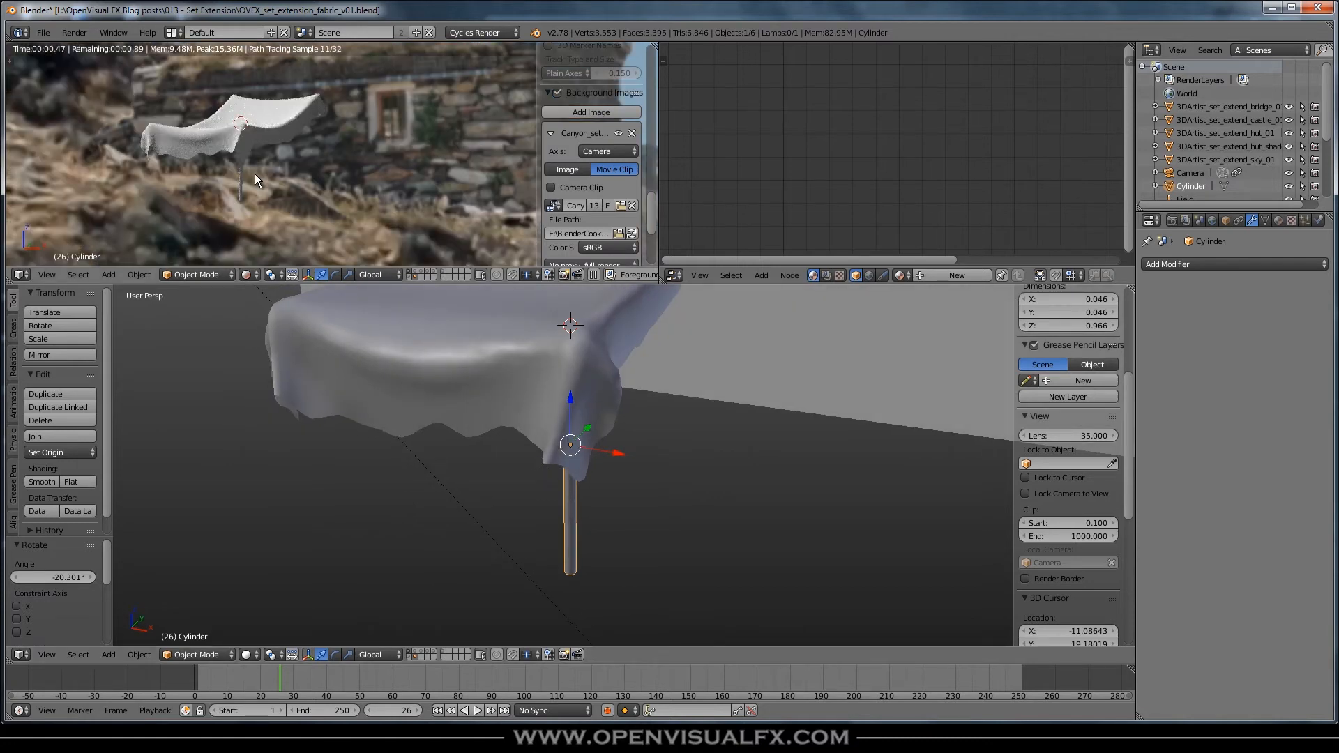
scroll(255, 180, "up", 1)
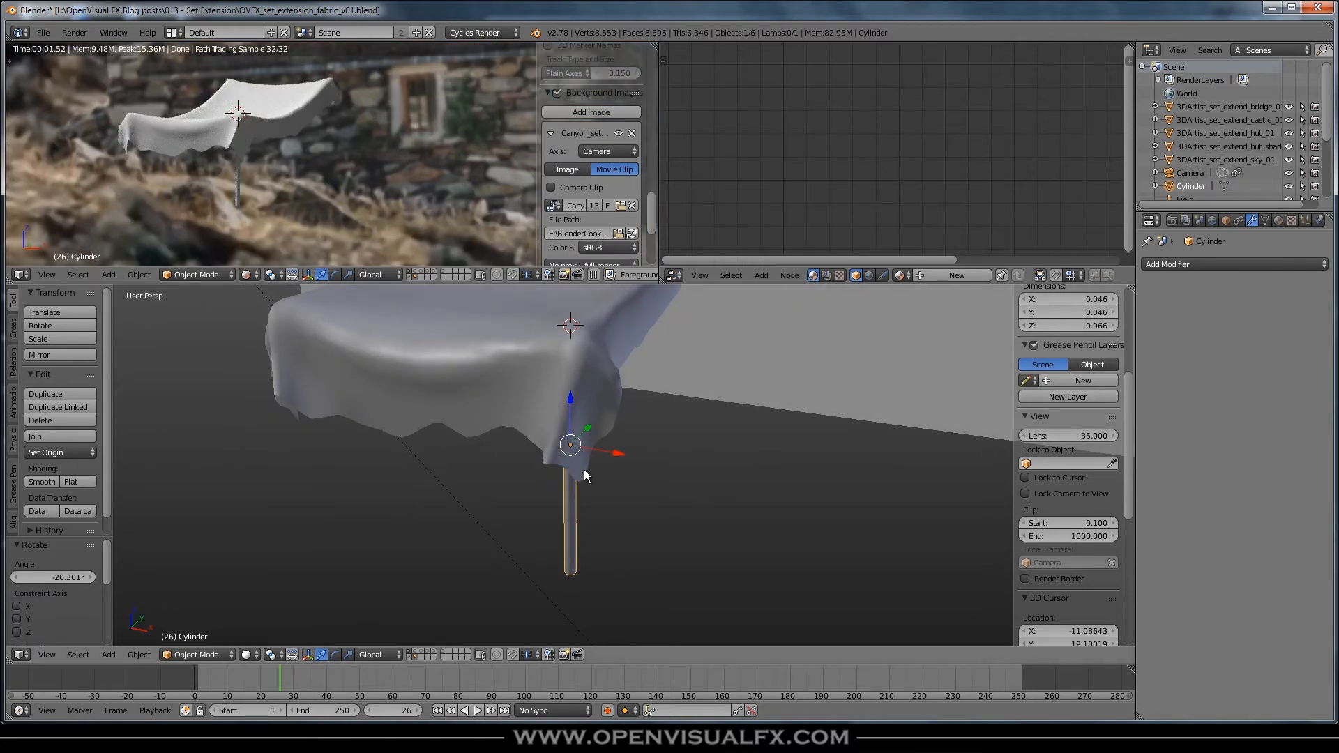
key("z")
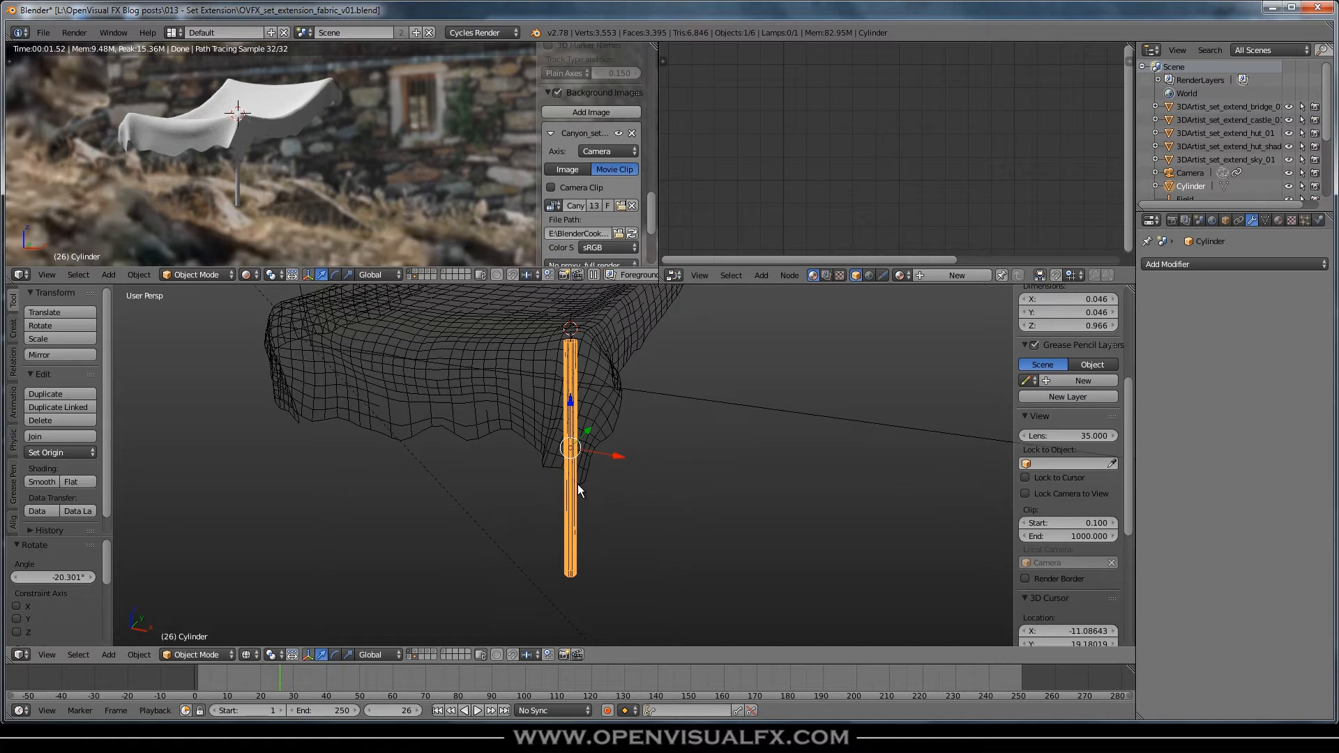
Enter Edit Mode on the pole and add three evenly spaced loop cuts along its length
key("Tab")
key("a")
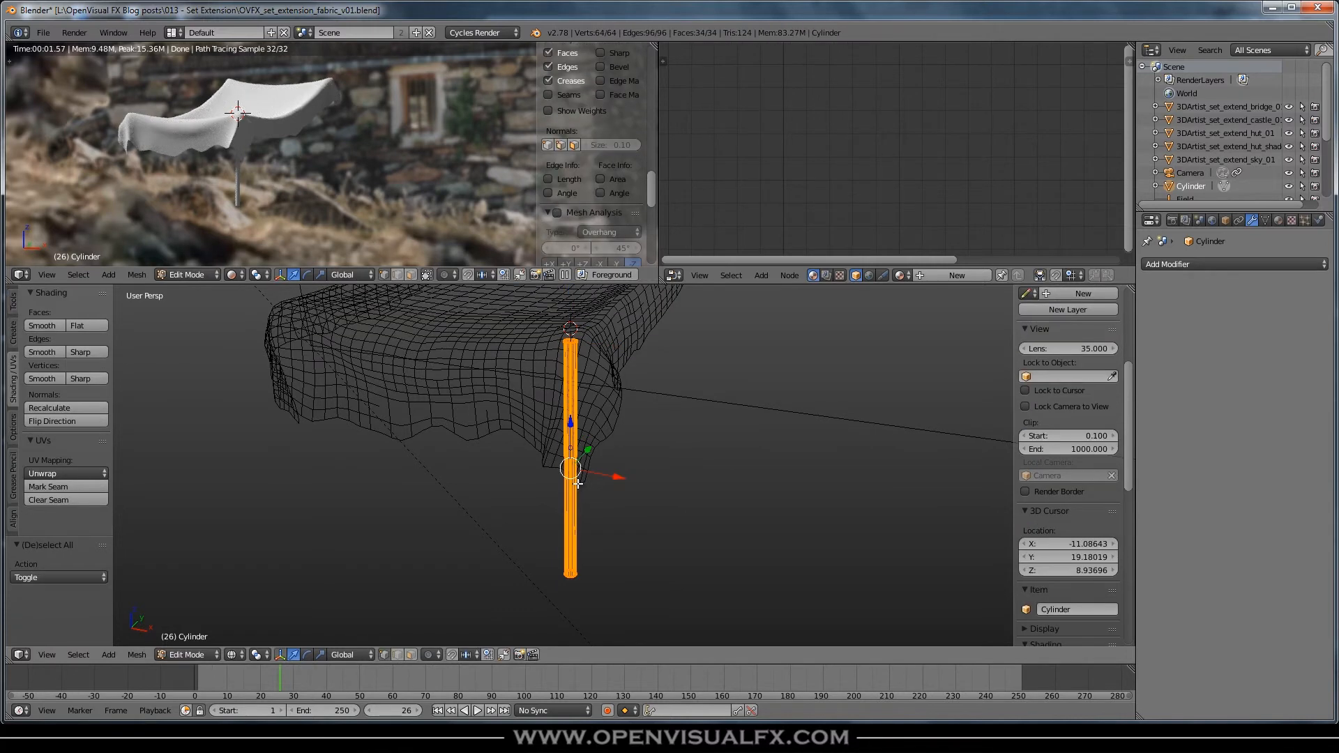
key("ctrl+r")
scroll(570, 462, "up", 3)
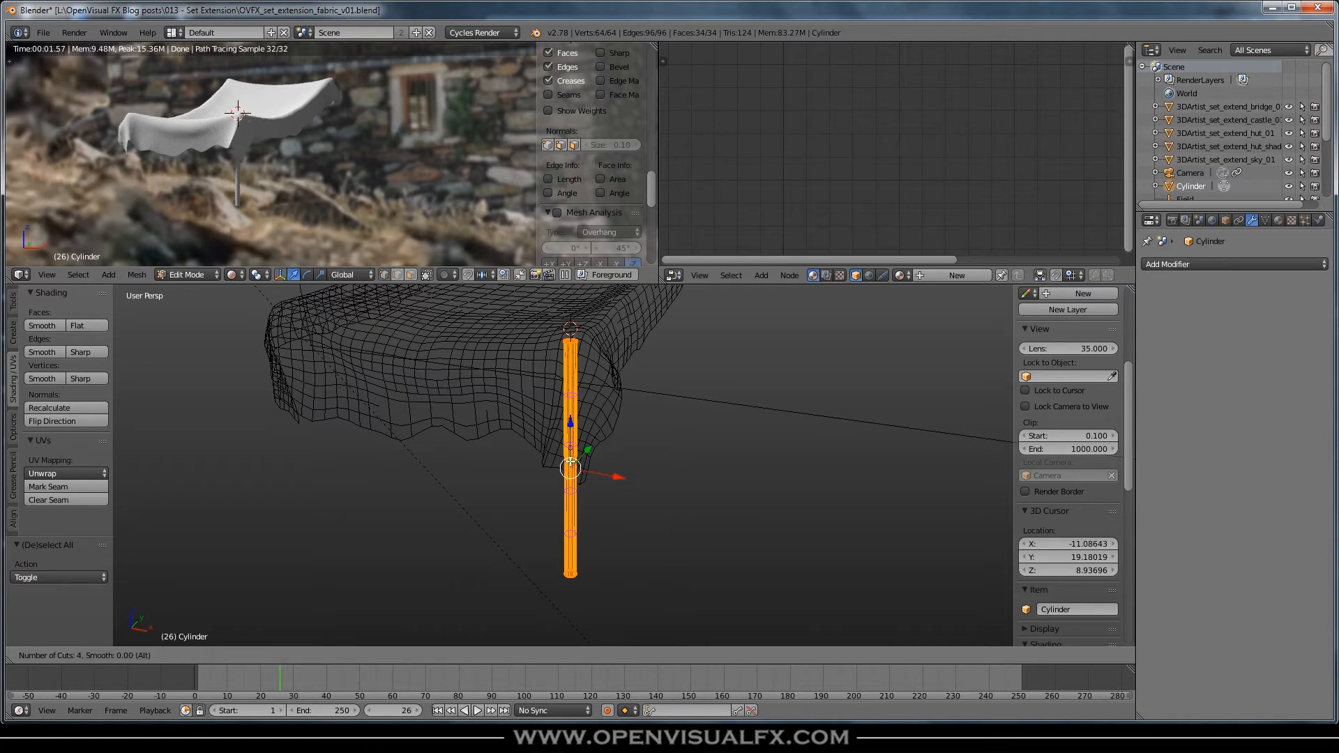
left_click(570, 463)
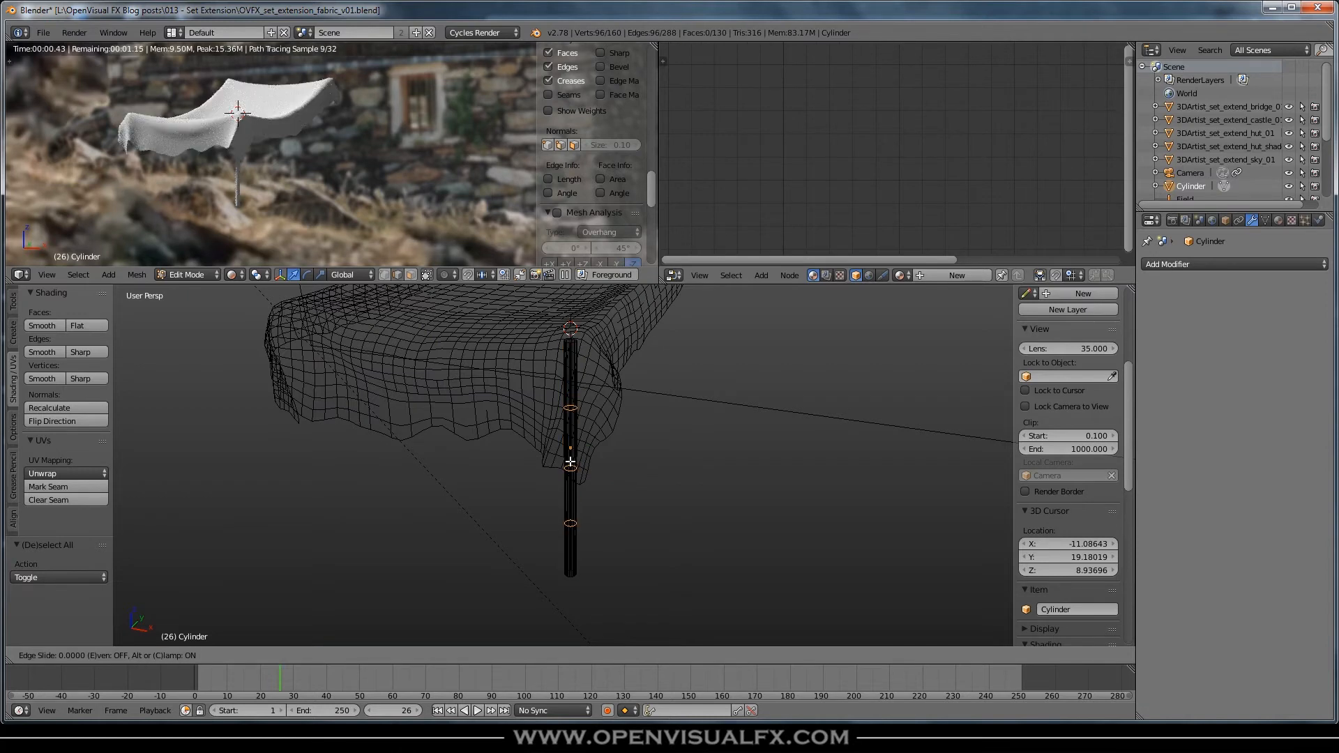
right_click(570, 462)
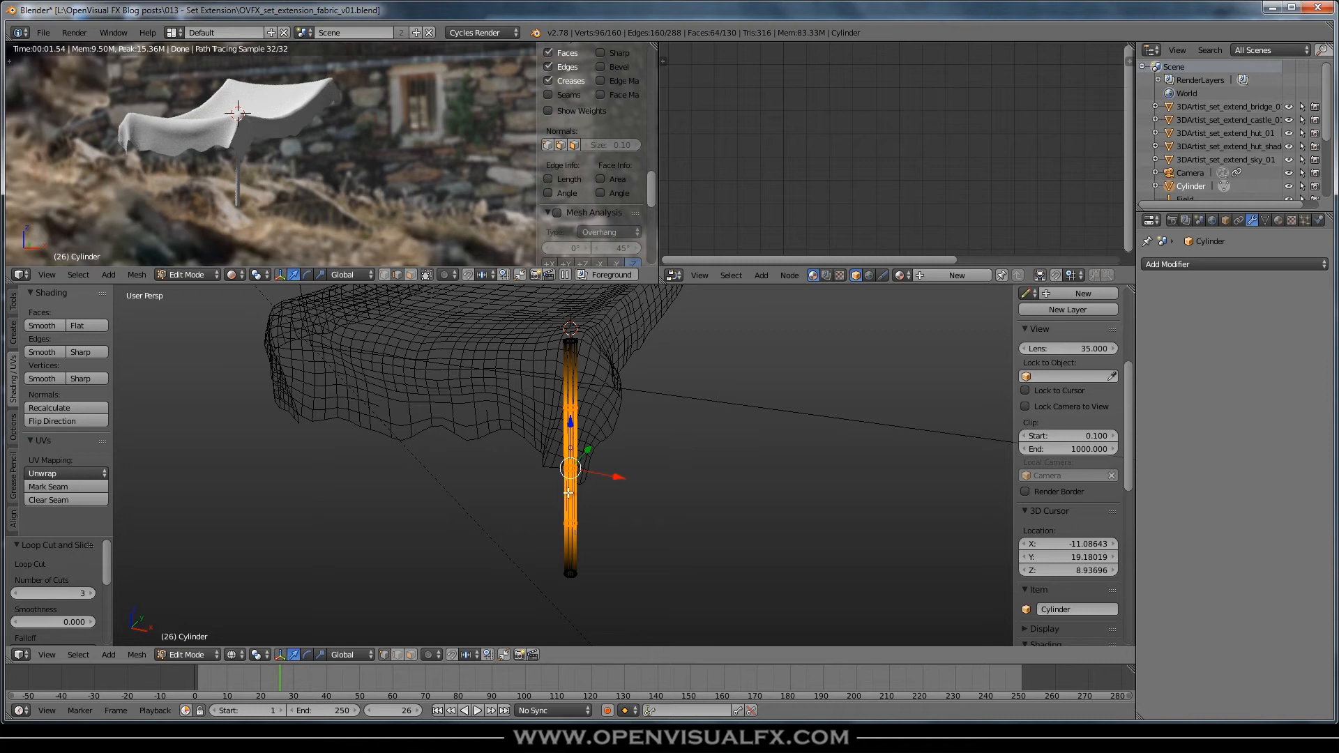
Select only the pole's middle edge loop and shift it slightly along X to start bending the pole
key("a")
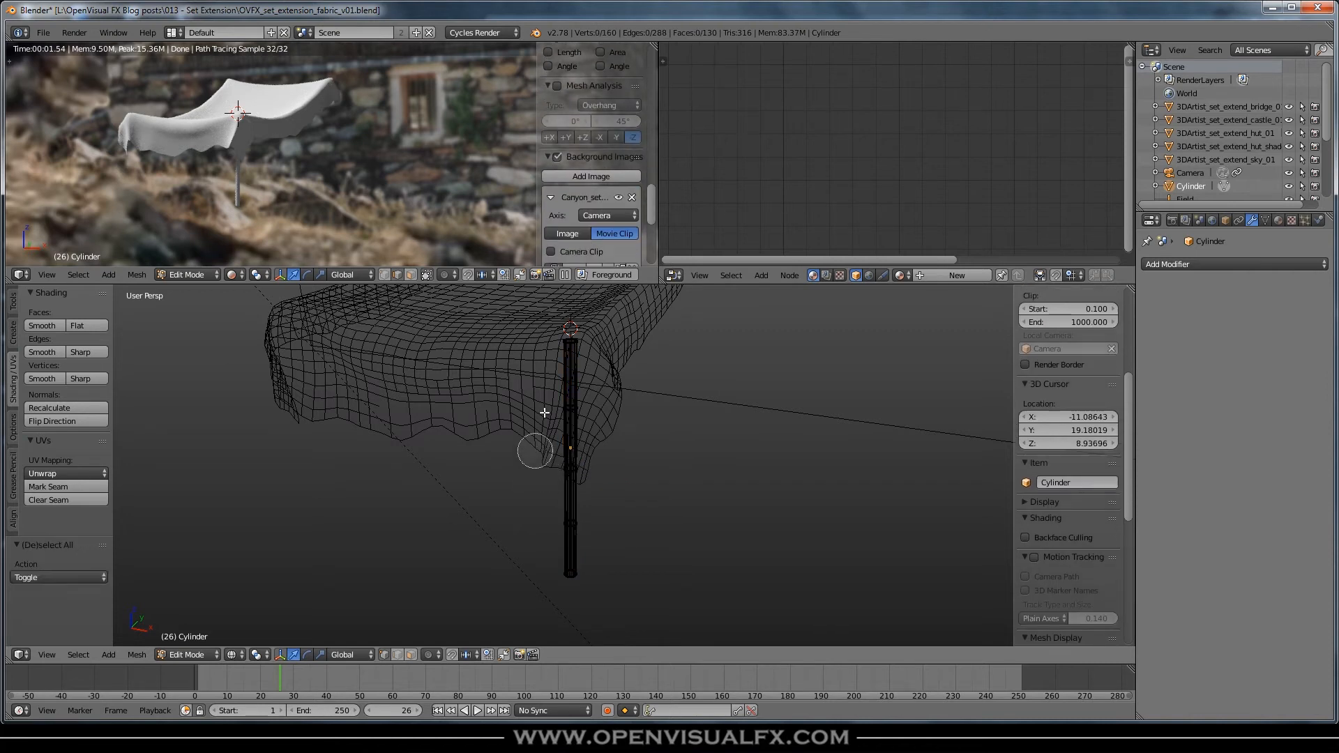
right_click(553, 456, "alt")
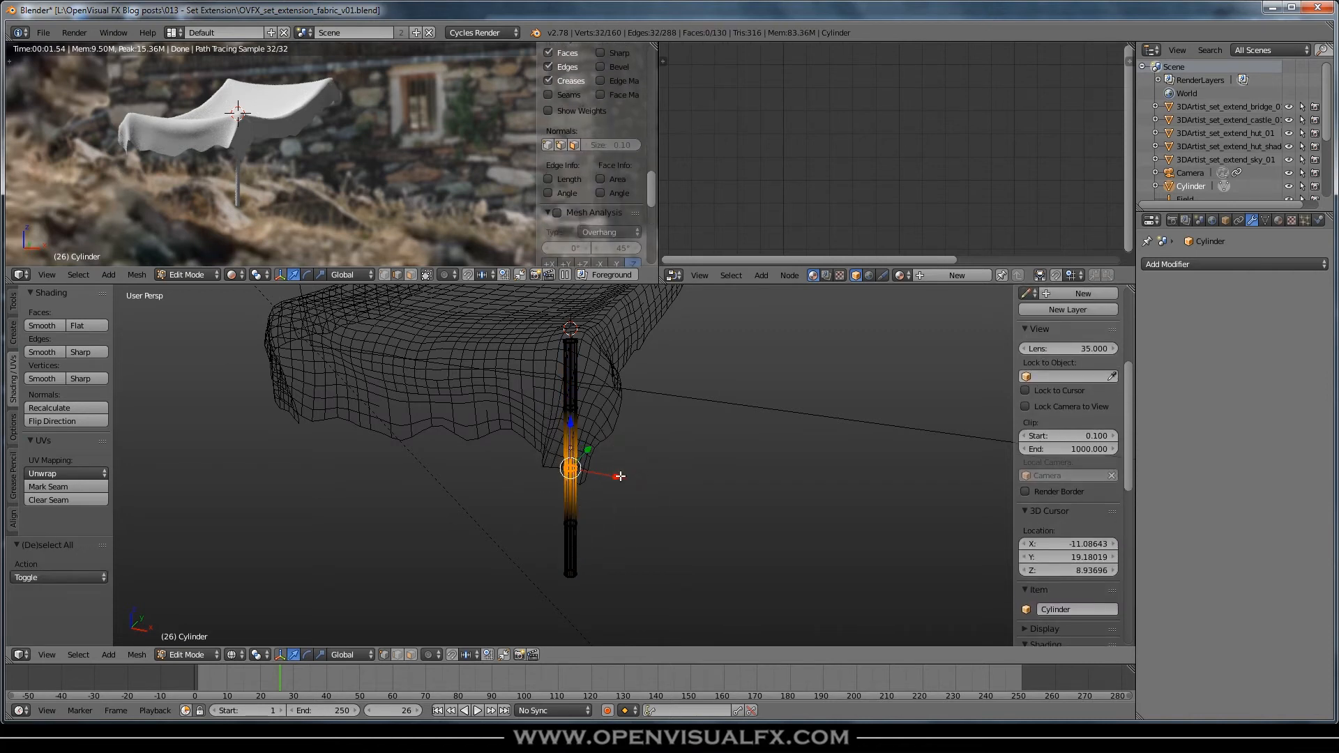
left_click_drag(619, 476, 632, 478)
left_click(627, 479)
Circle-select the pole's lower edge loop and offset it along Y by about 0.05 to bend the lower section
key("a")
key("c")
left_click_drag(556, 518, 588, 519)
right_click(641, 493)
middle_click_drag(645, 497, 582, 509)
left_click_drag(582, 508, 608, 516)
middle_click_drag(522, 433, 546, 436)
key("g")
key("y")
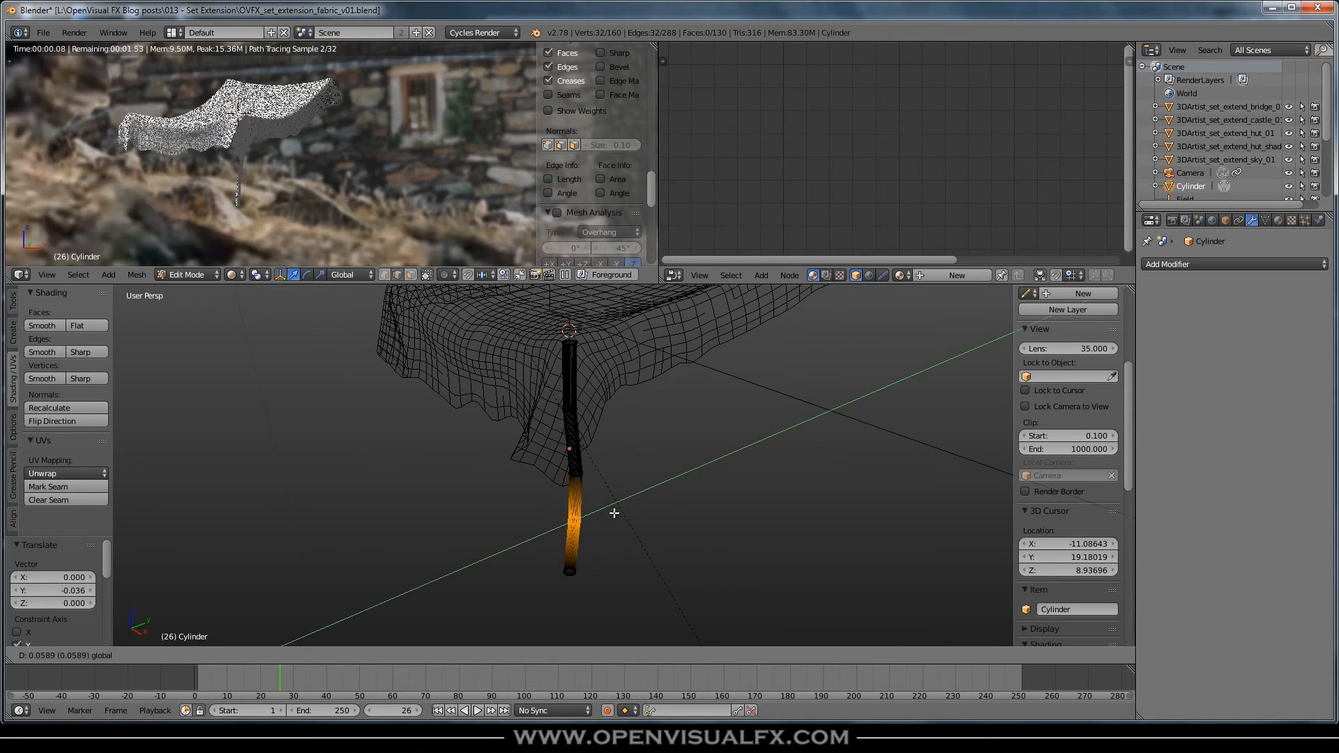
left_click(614, 514)
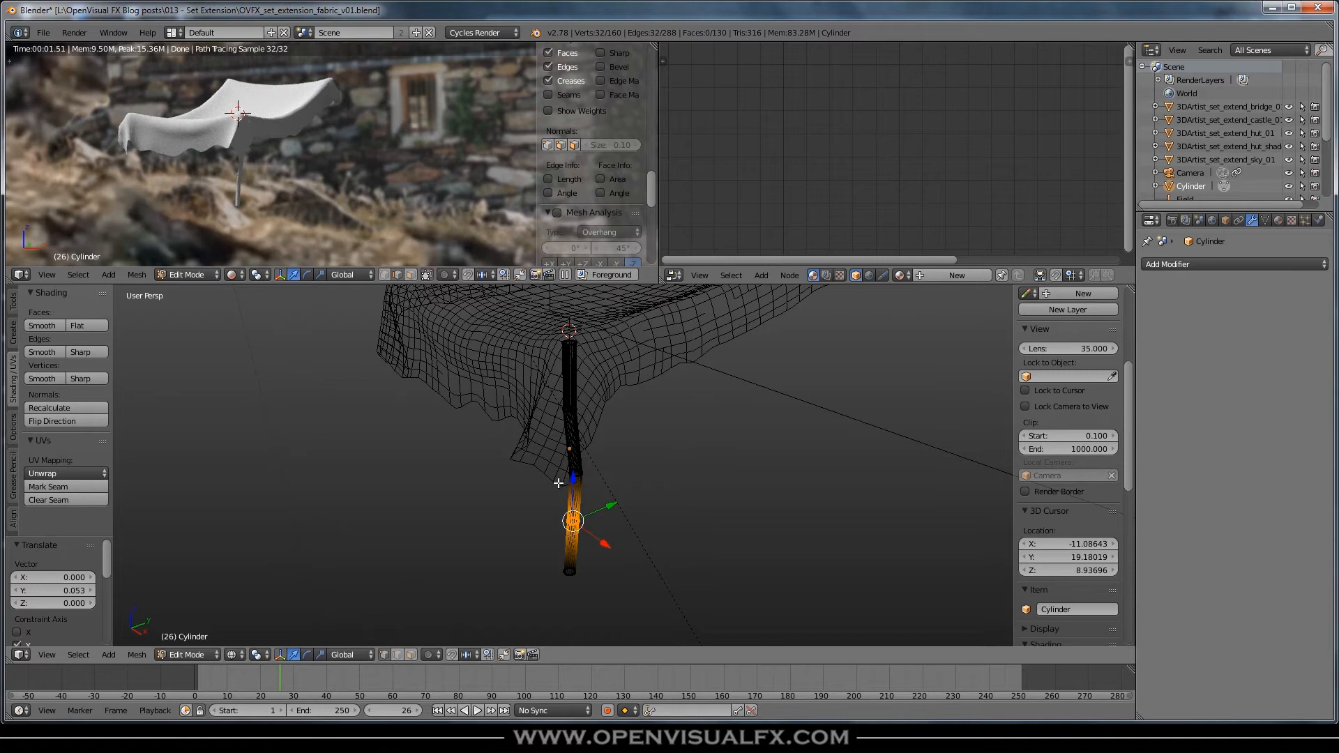
Circle-select the pole's middle edge loop and offset it by about -0.01 along Y and slightly along negative X
key("a")
key("c")
left_click_drag(551, 494, 596, 464)
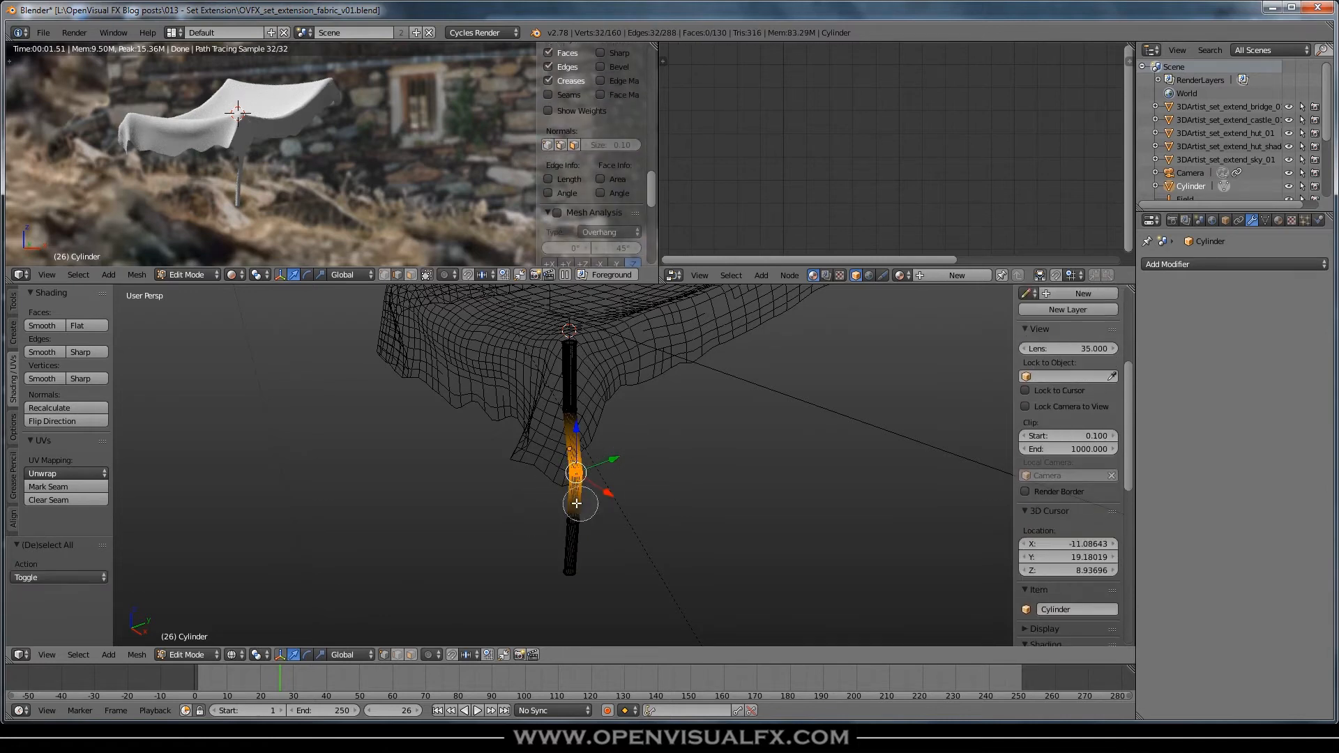
middle_click_drag(591, 513, 619, 470)
left_click_drag(609, 451, 611, 475)
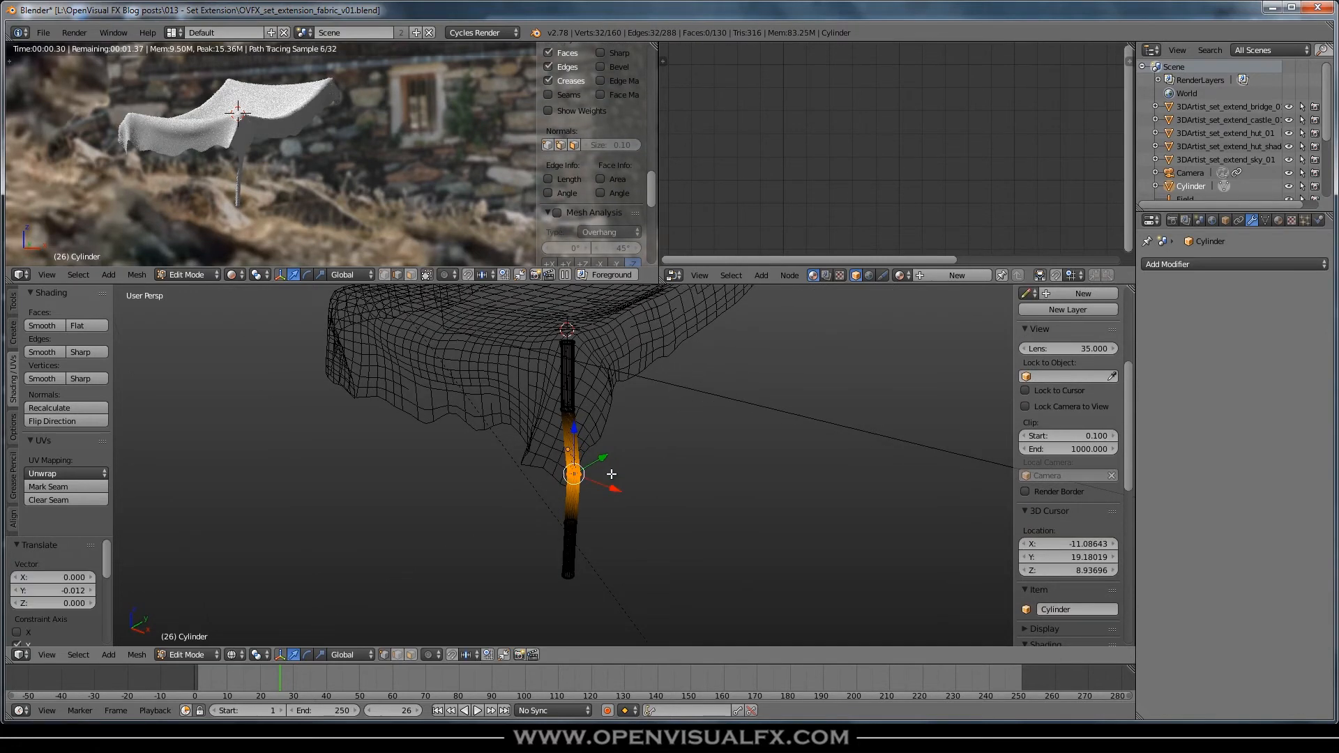
left_click_drag(614, 486, 601, 484)
Select the pole's upper edge loop, move it about -0.05 along X, and return to Object Mode
key("a")
key("c")
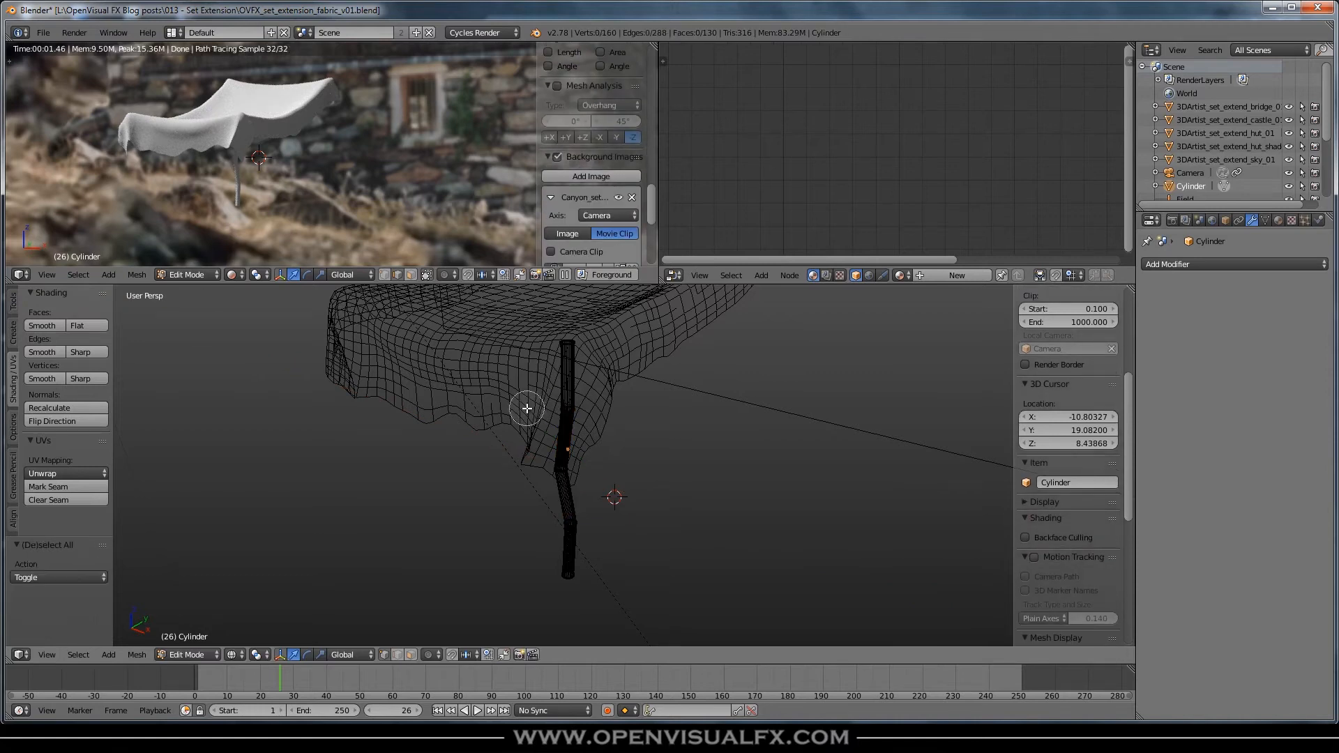
left_click(567, 408)
key("g")
key("x")
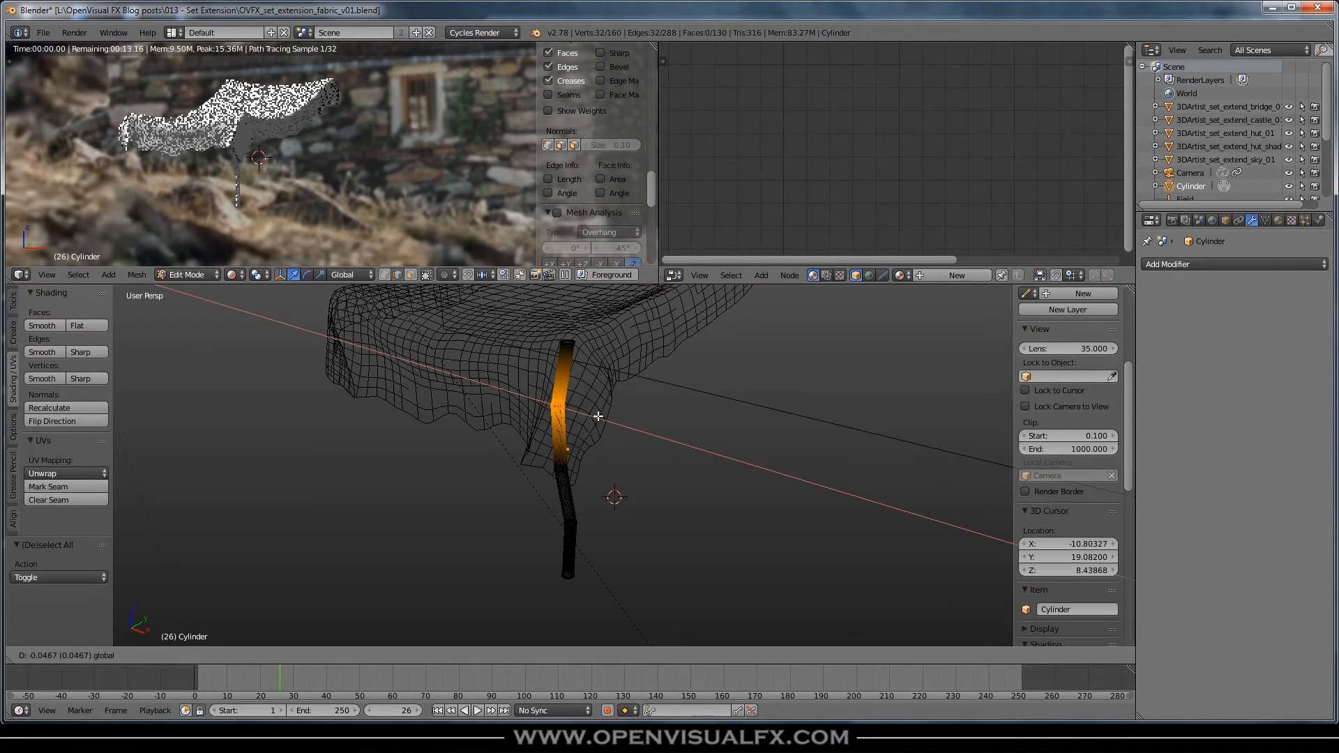
left_click(598, 419)
middle_click_drag(525, 422, 561, 406)
key("Tab")
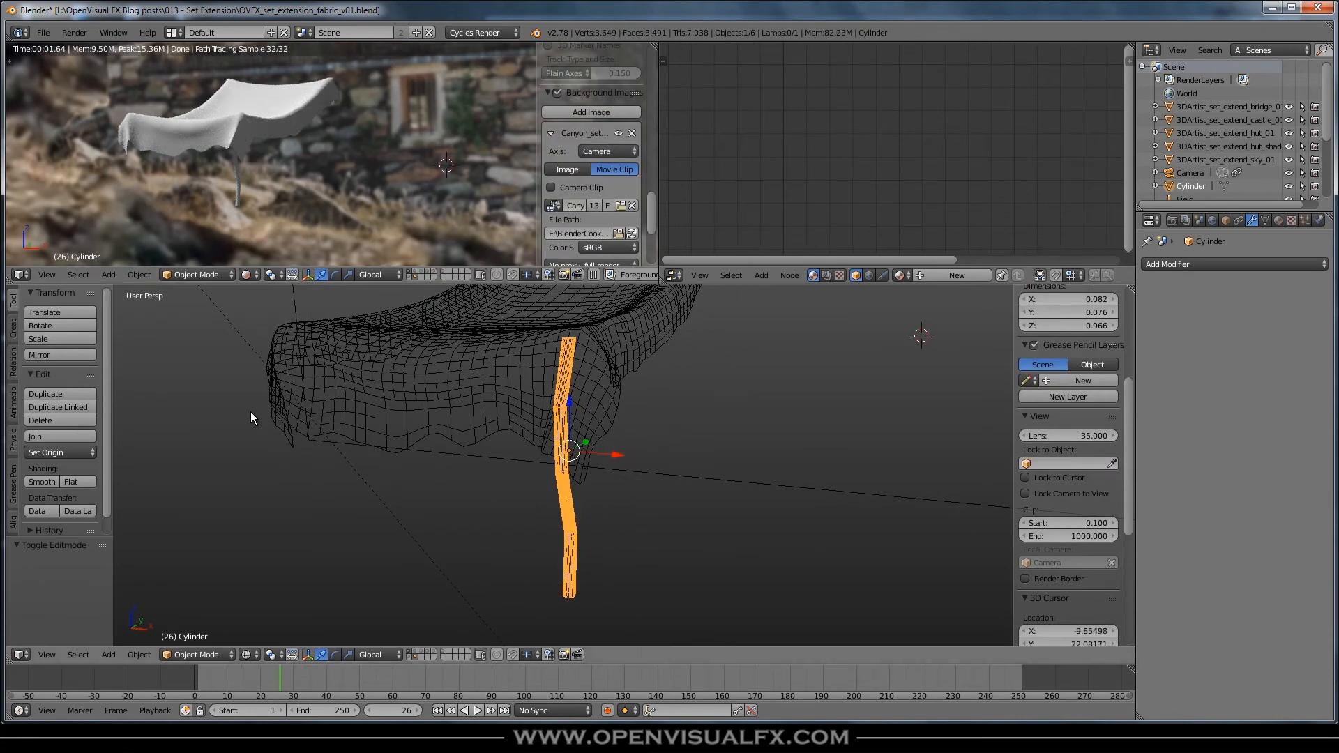
Duplicate the bent pole about 1.2 units along negative X to support the fabric's other front corner
middle_click_drag(486, 488, 412, 424)
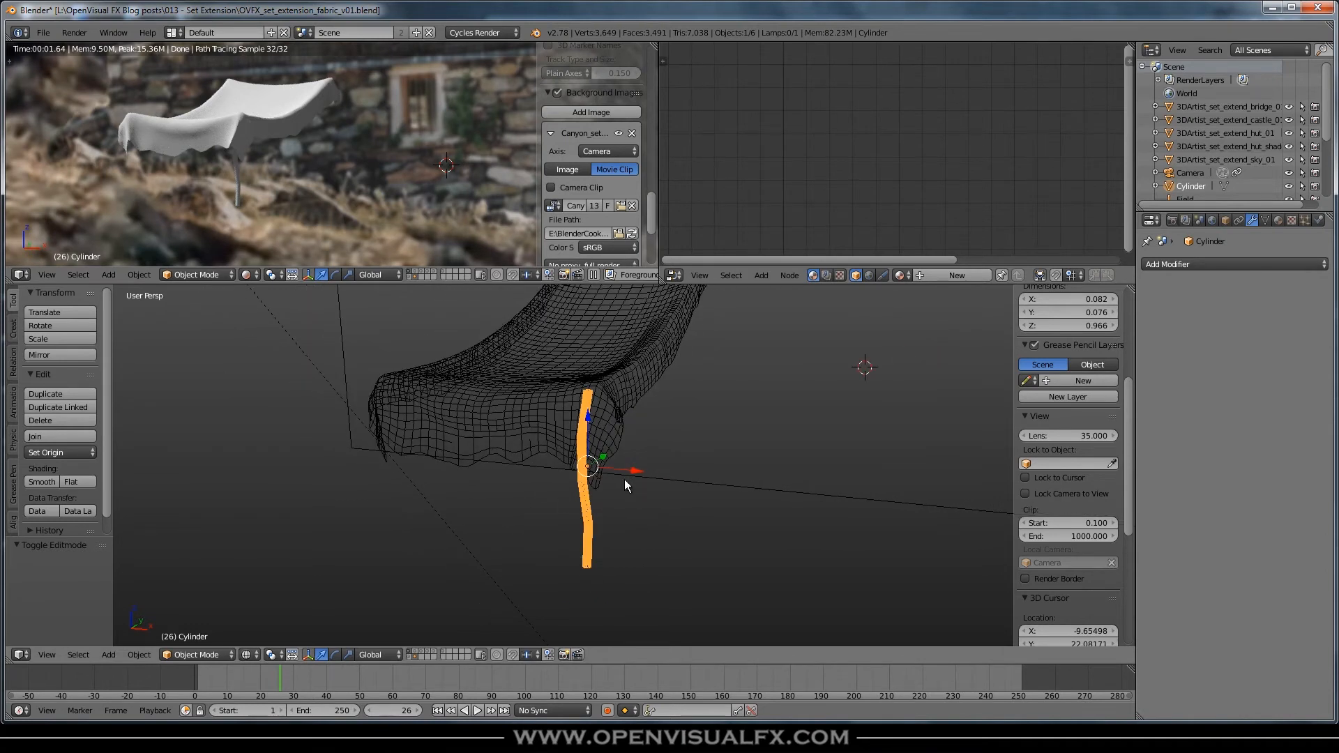
key("shift+d")
key("x")
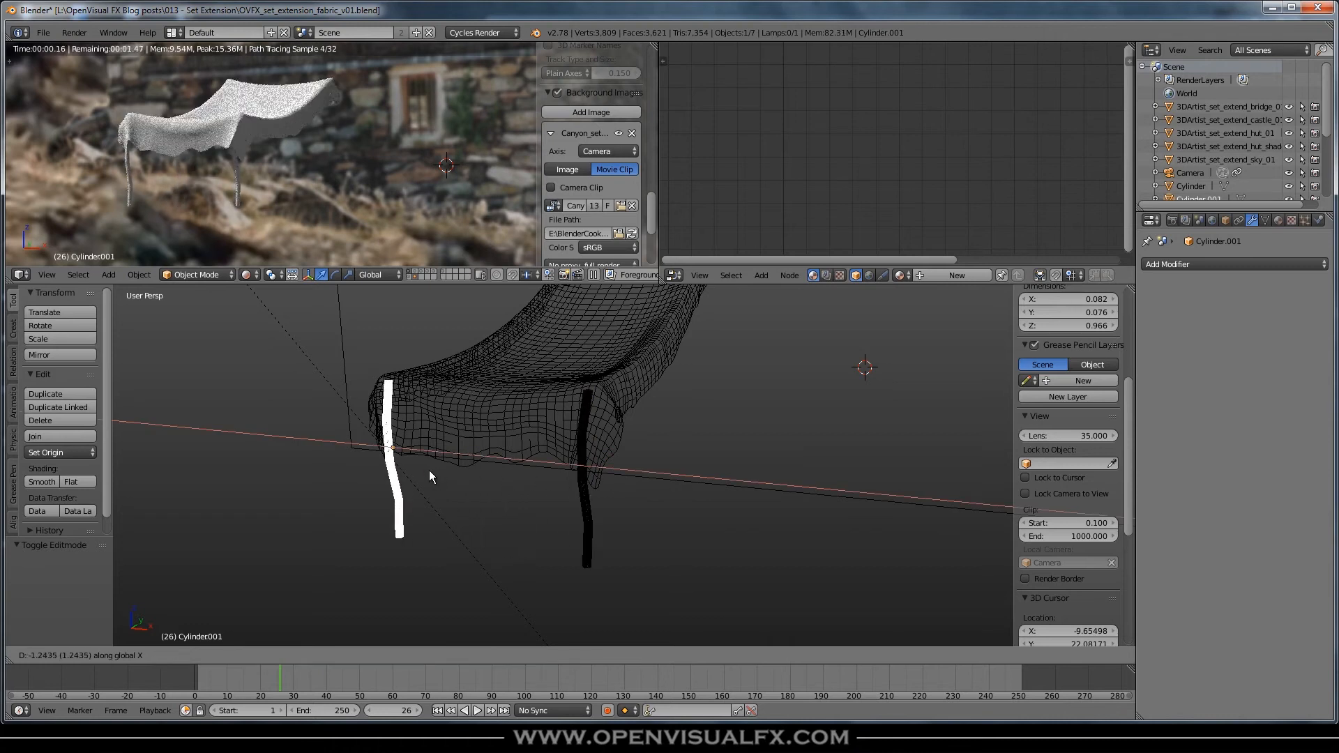
left_click(437, 471)
mouse_move(429, 451)
middle_mouse_down()
mouse_move(498, 533)
mouse_move(430, 473)
mouse_move(437, 440)
mouse_move(439, 452)
middle_mouse_up()
left_click_drag(441, 452, 441, 446)
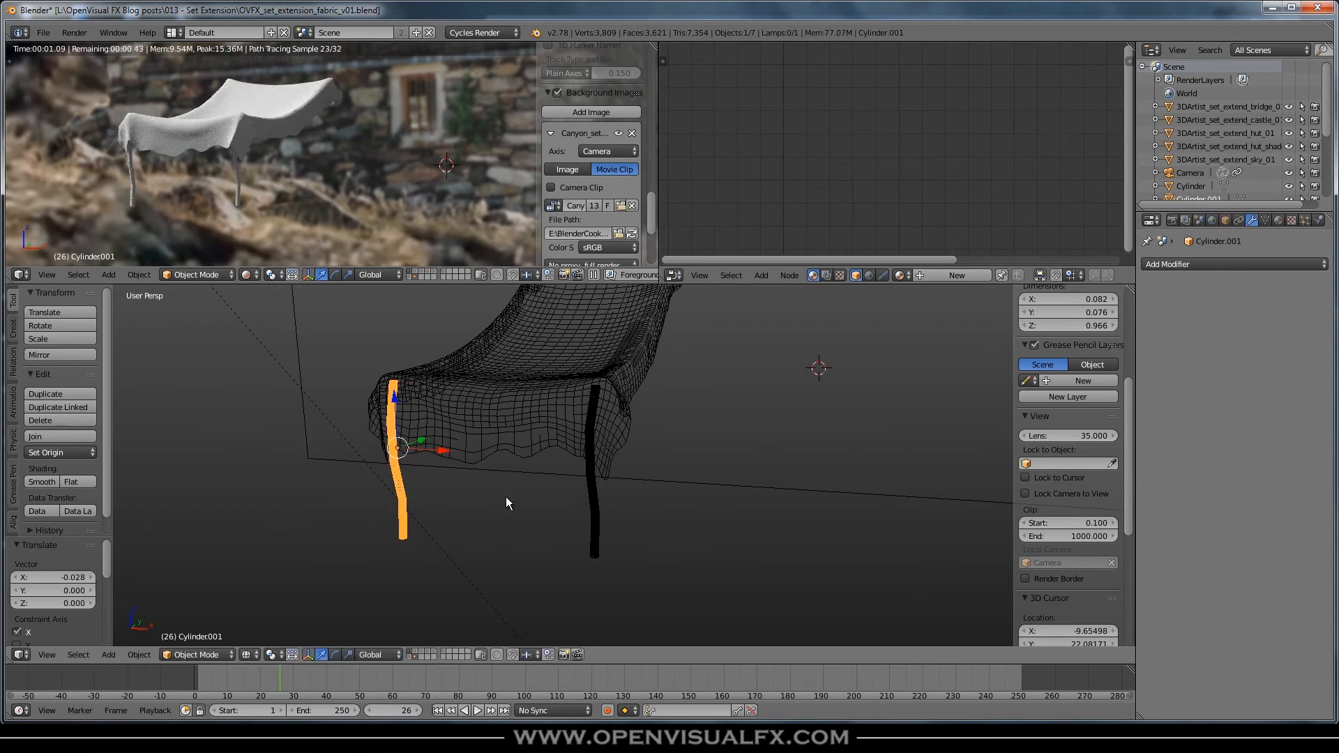
Rotate the duplicated pole about 112° around Z and flip it 180° around Y to vary its shape
key("r")
key("z")
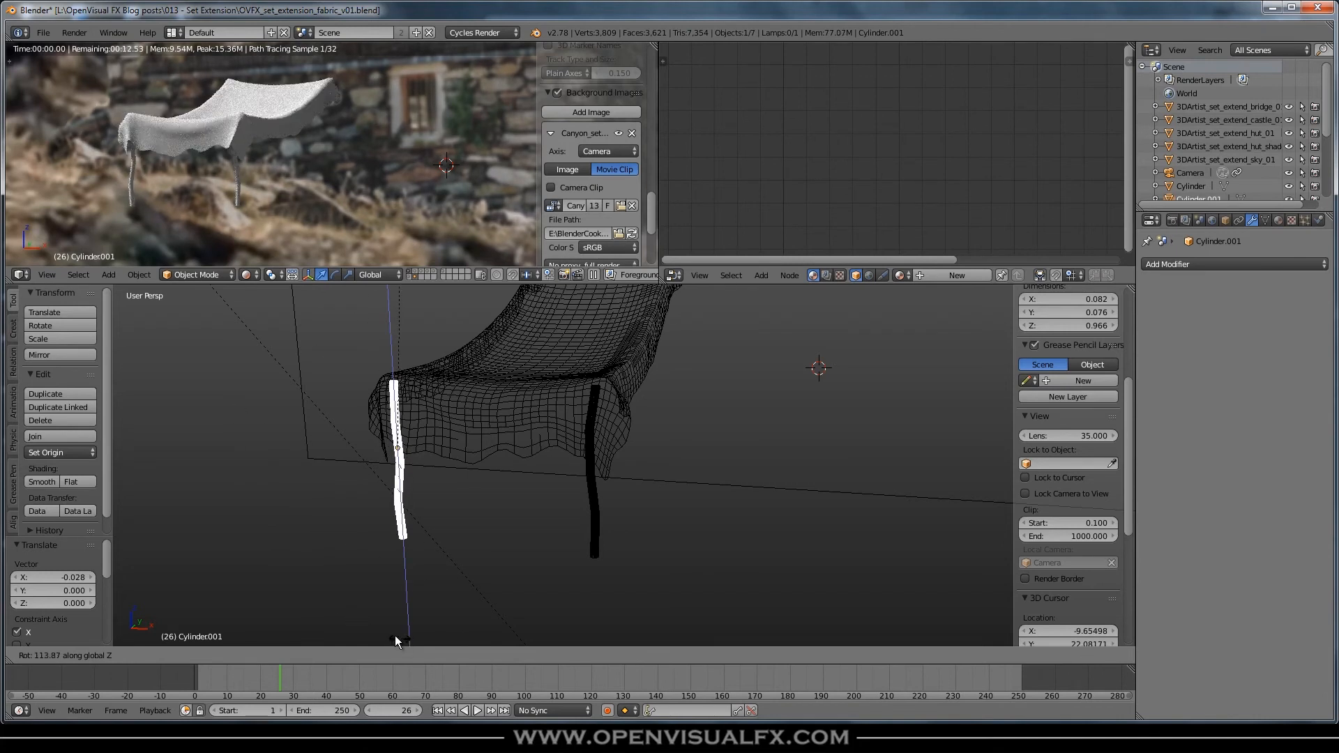
left_click(410, 590)
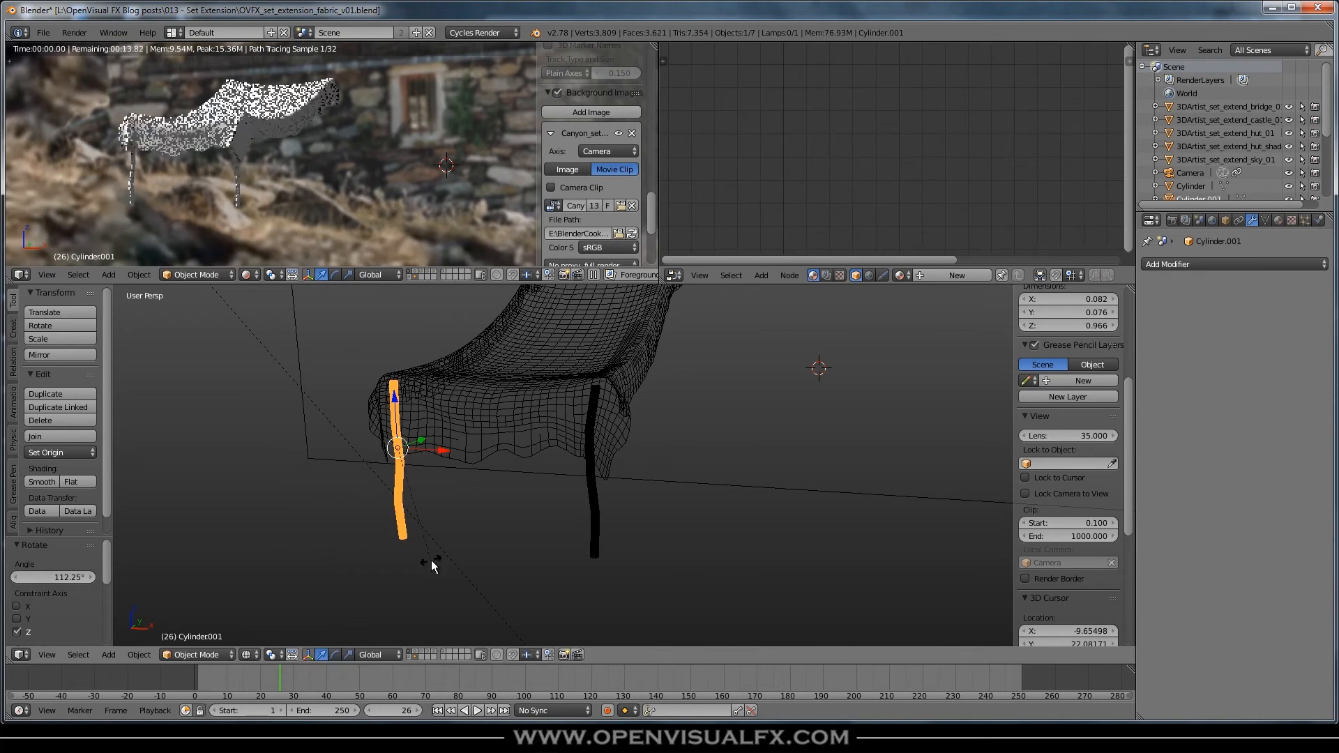
type("ry180")
key("Return")
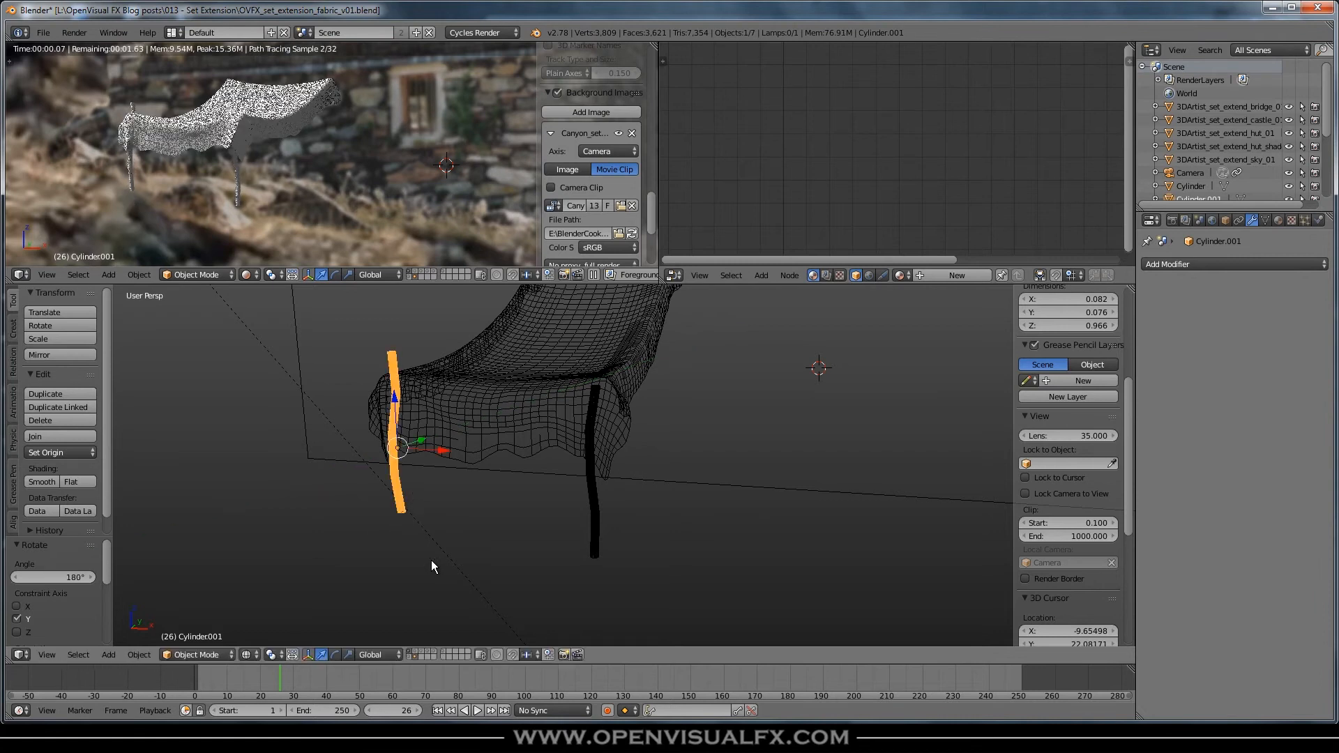
Move the duplicated pole about -0.17 along Z to sit under the fabric and rotate it about 147° around Z
key("g")
key("z")
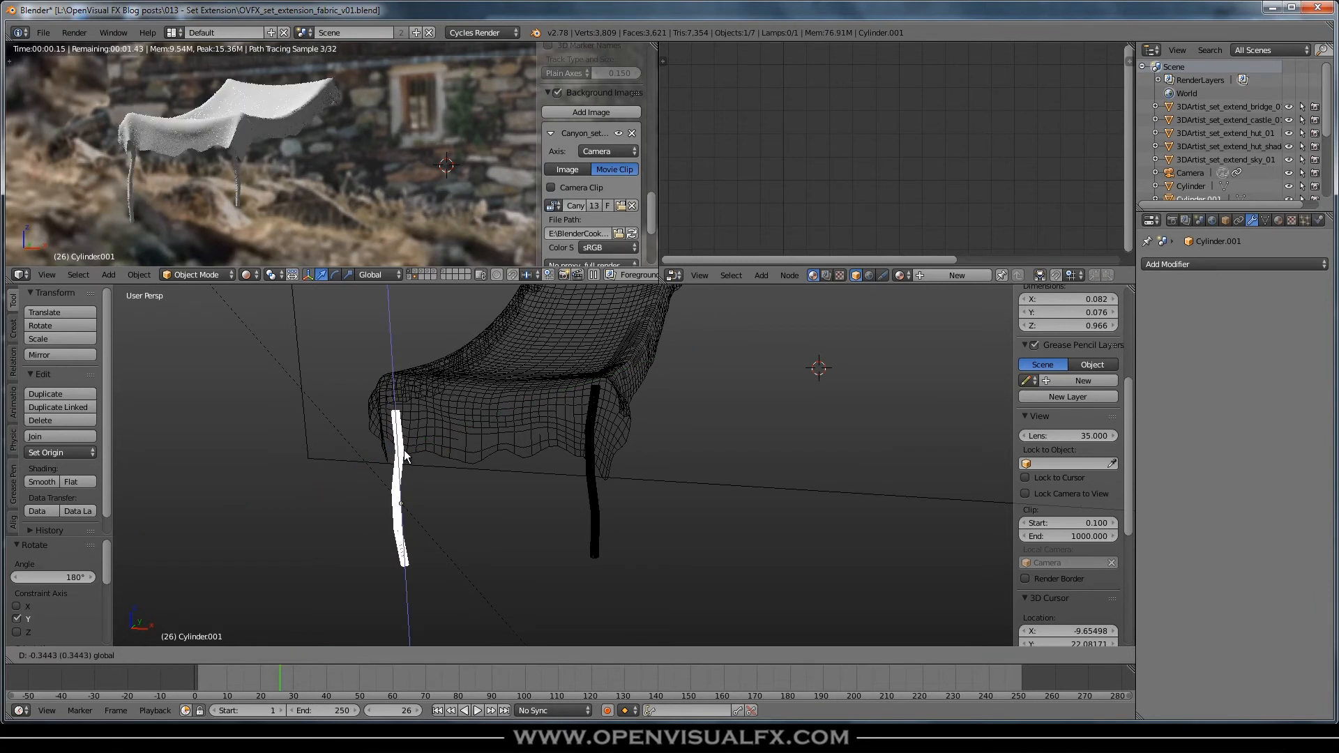
left_click(403, 432)
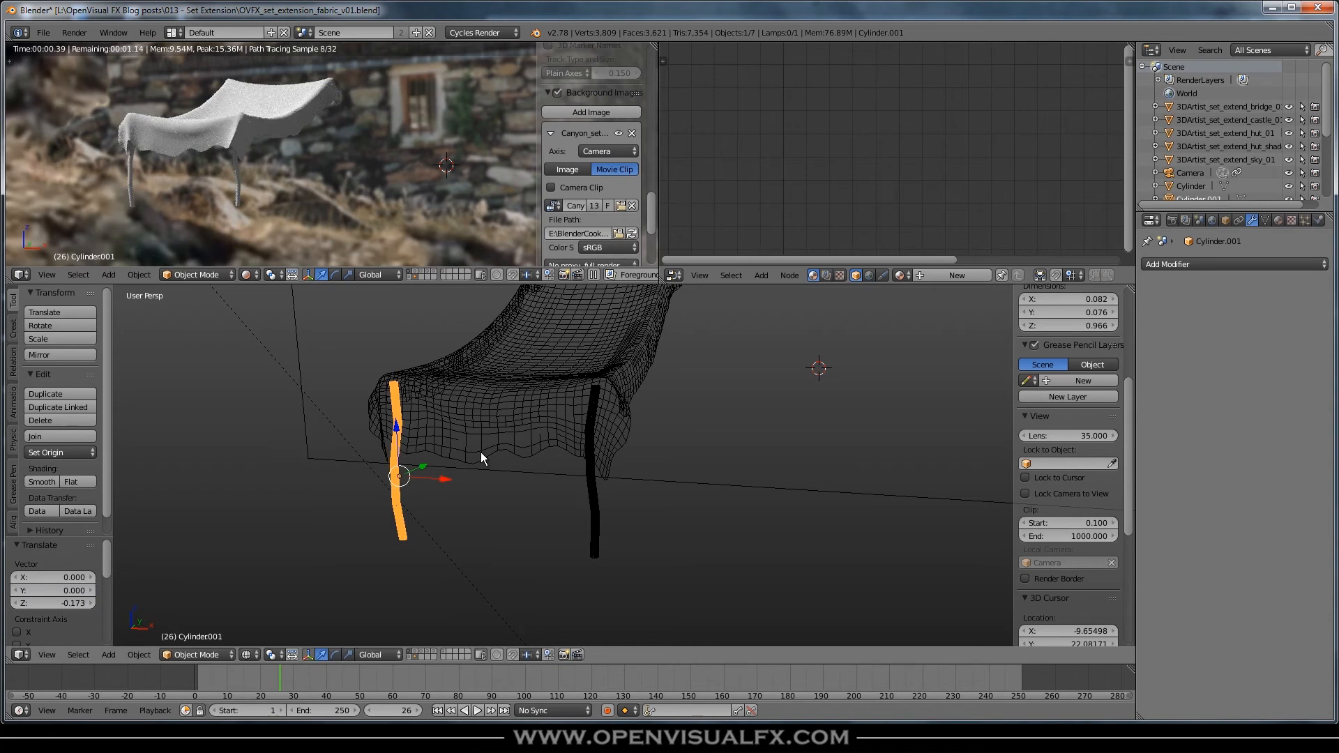
key("r")
key("z")
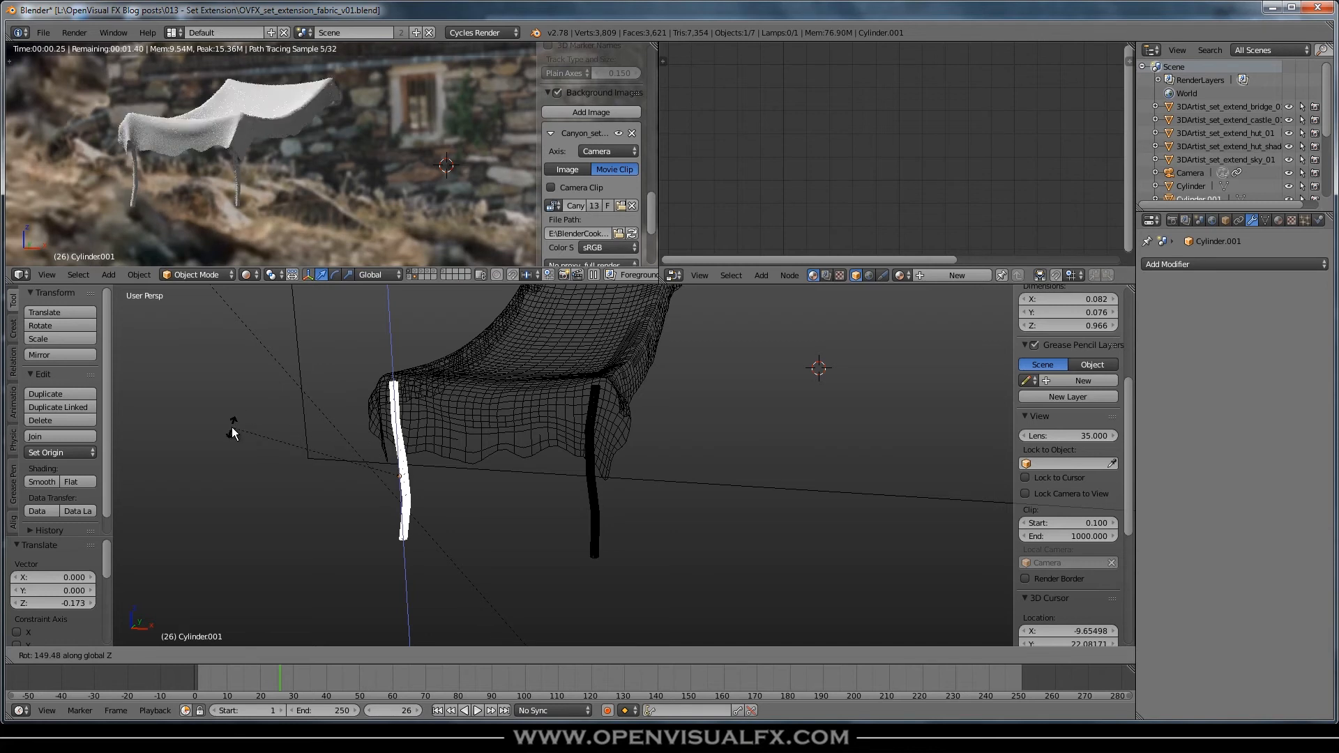
left_click(240, 425)
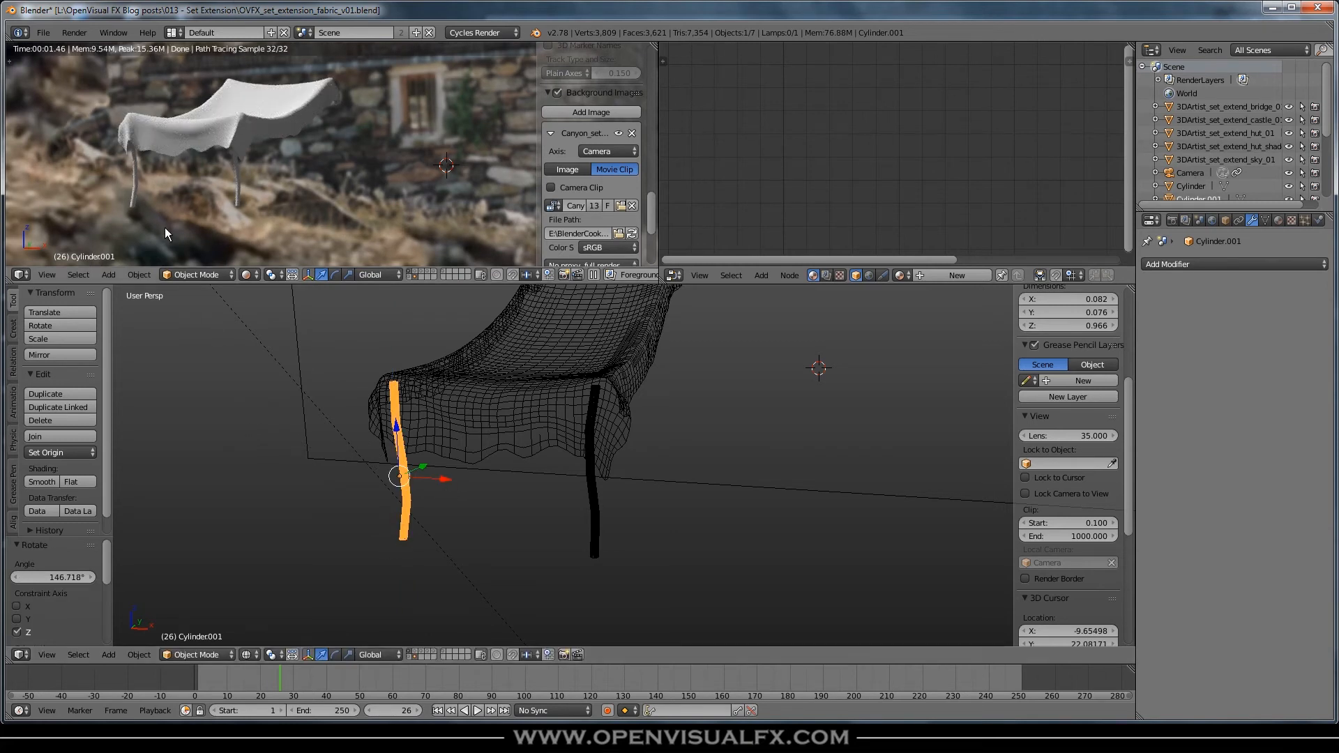
Select the top edge loop of the duplicated pole in Edit Mode and snap the 3D cursor to it
middle_click_drag(158, 226, 333, 195, "shift")
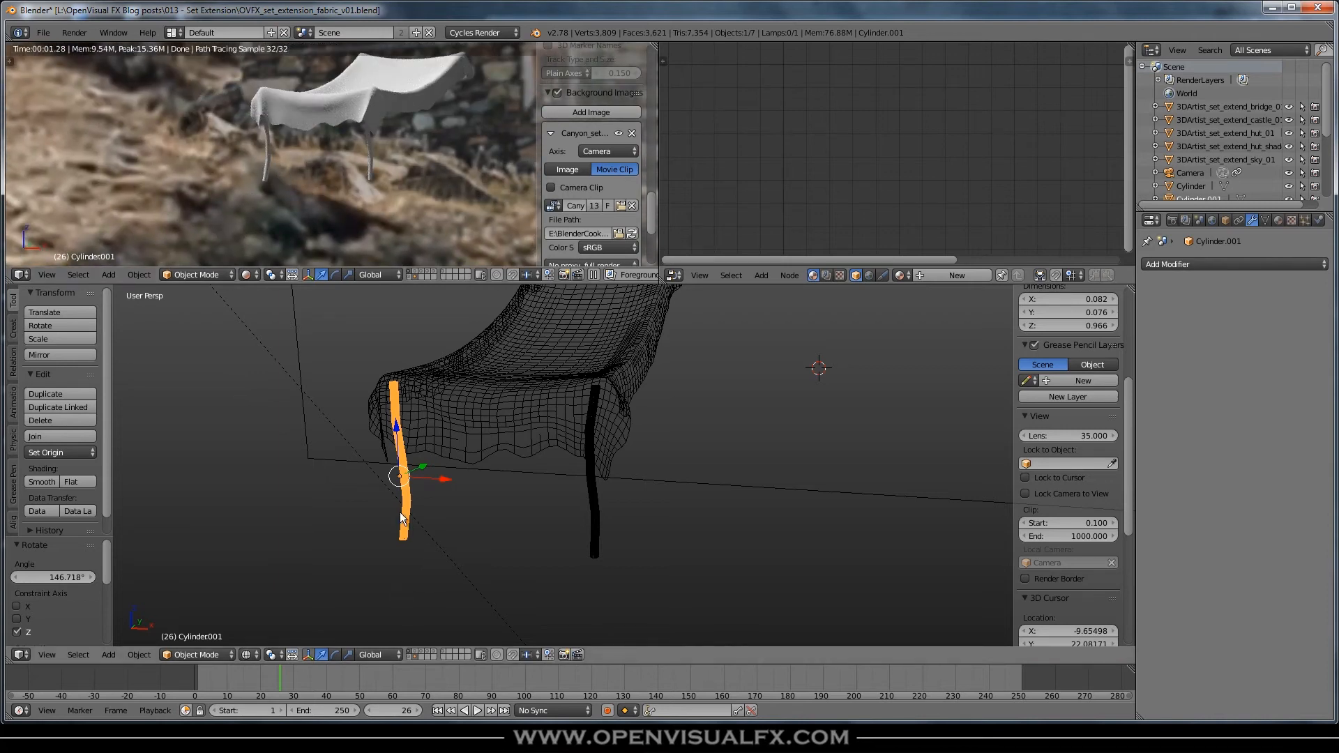
scroll(406, 478, "up", 2)
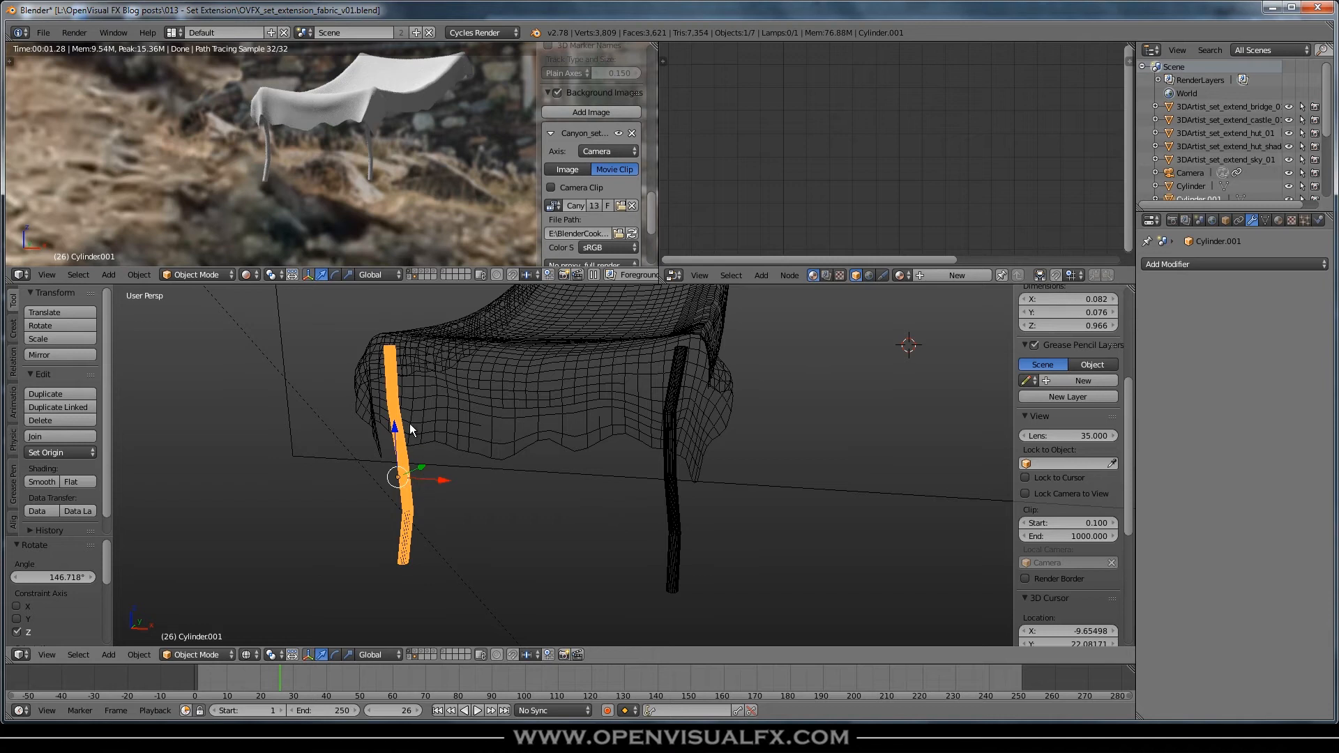
key("Tab")
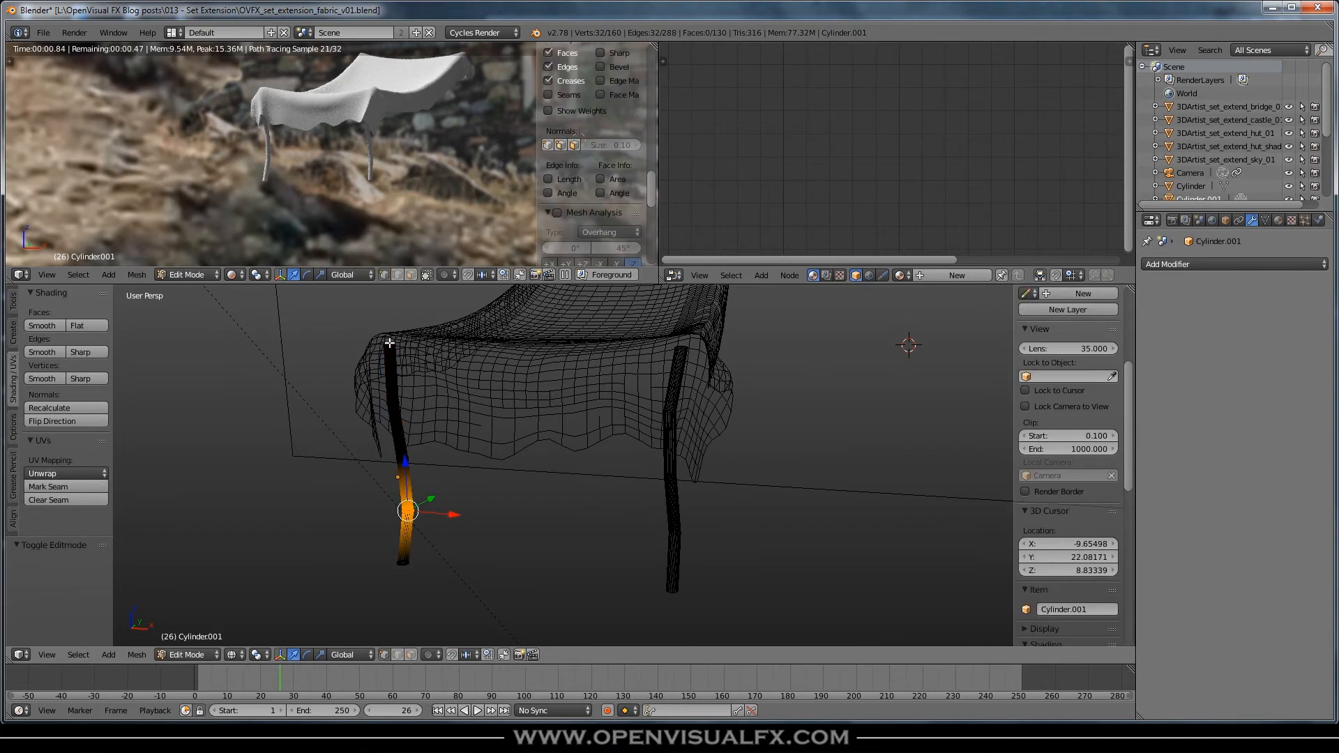
right_click(389, 345)
key("a")
key("c")
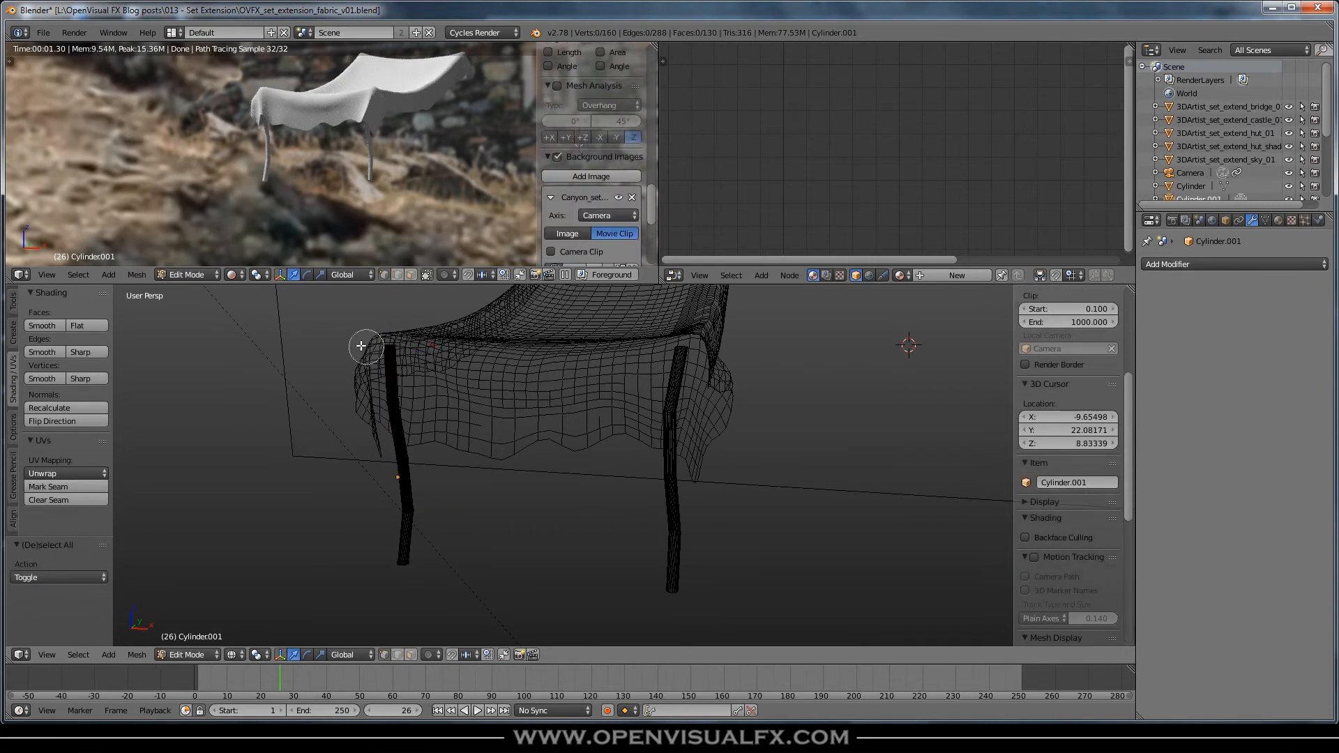
left_click_drag(371, 346, 408, 353)
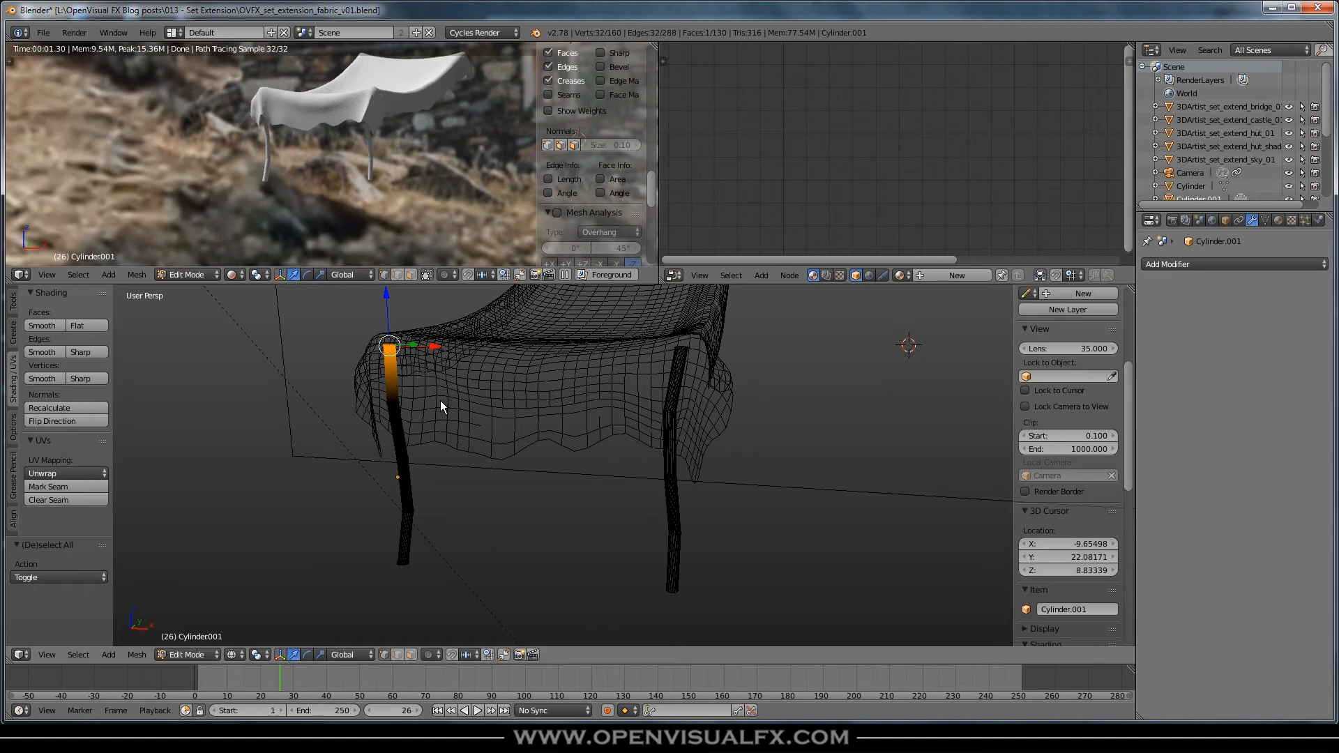
key("shift+s")
left_click(409, 413)
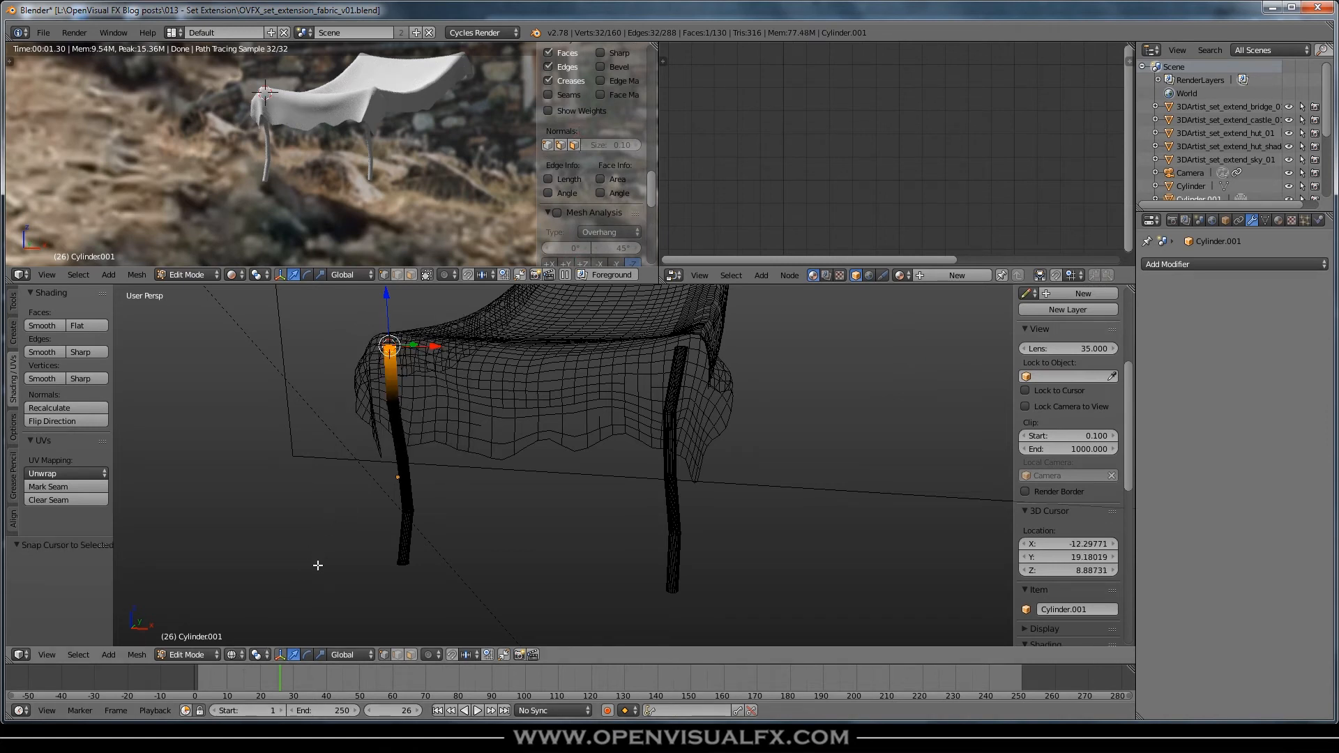
In Object Mode, set the pivot point to 3D Cursor and scale the duplicated pole along Z to about 0.79
key("Tab")
left_click(270, 656)
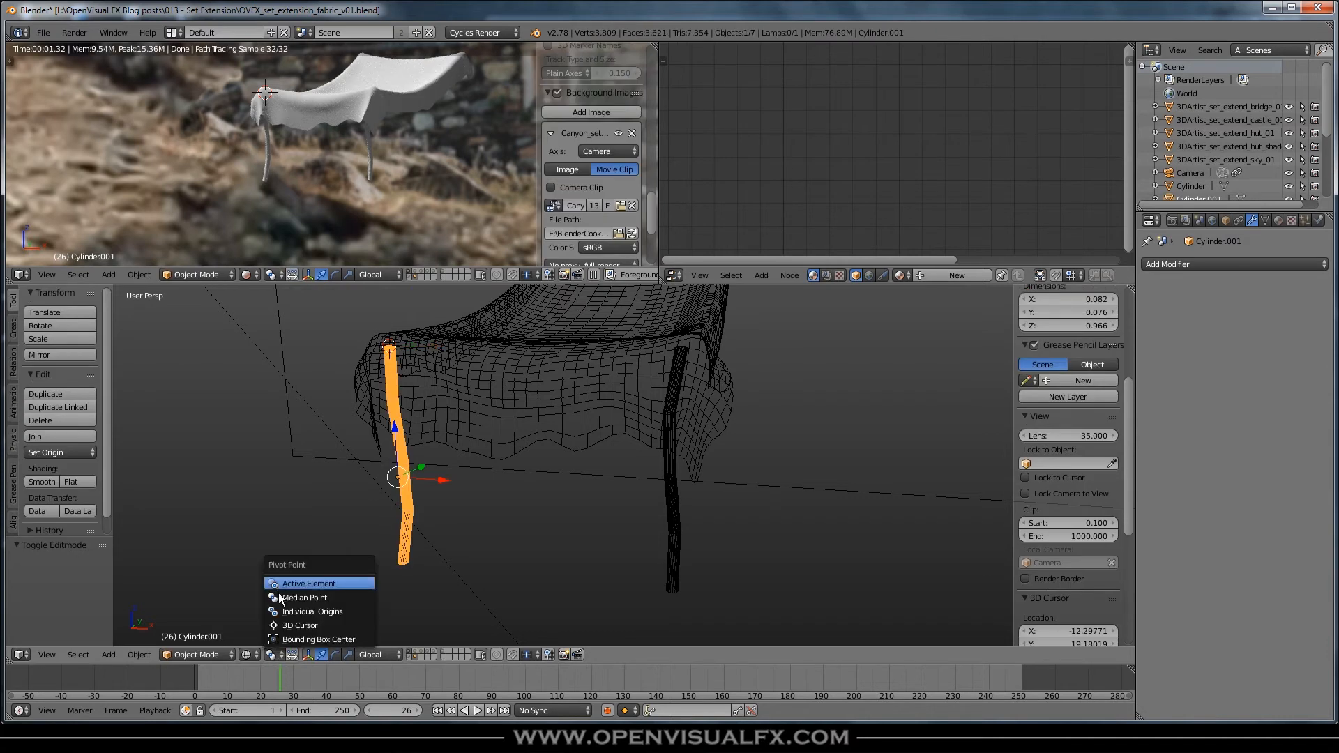
left_click(307, 626)
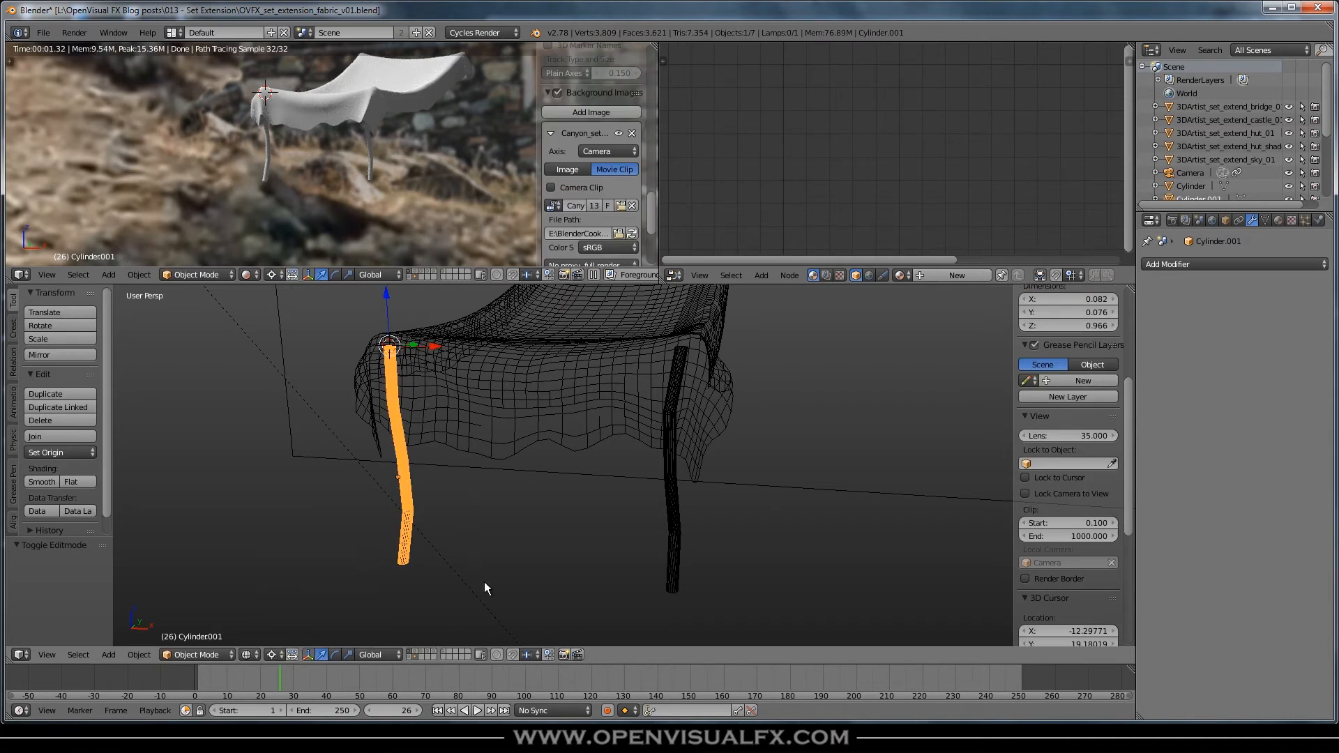
key("s")
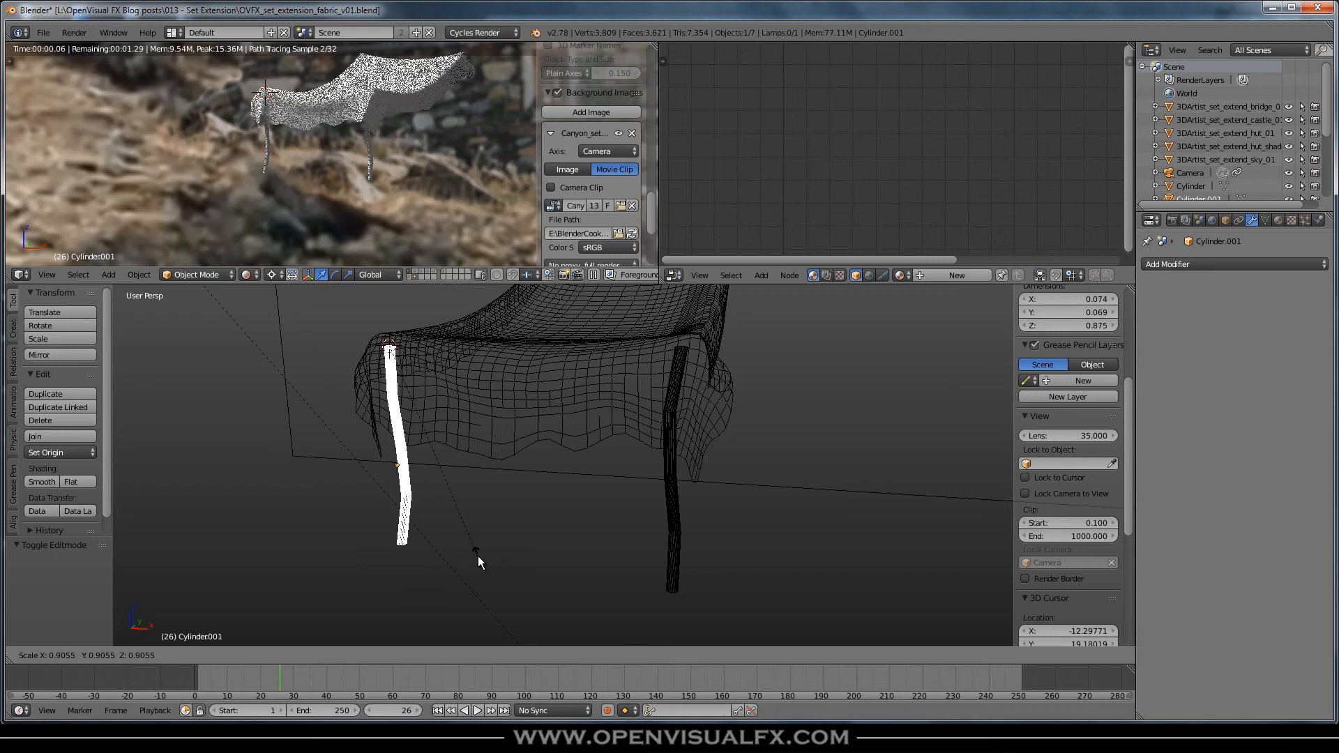
key("z")
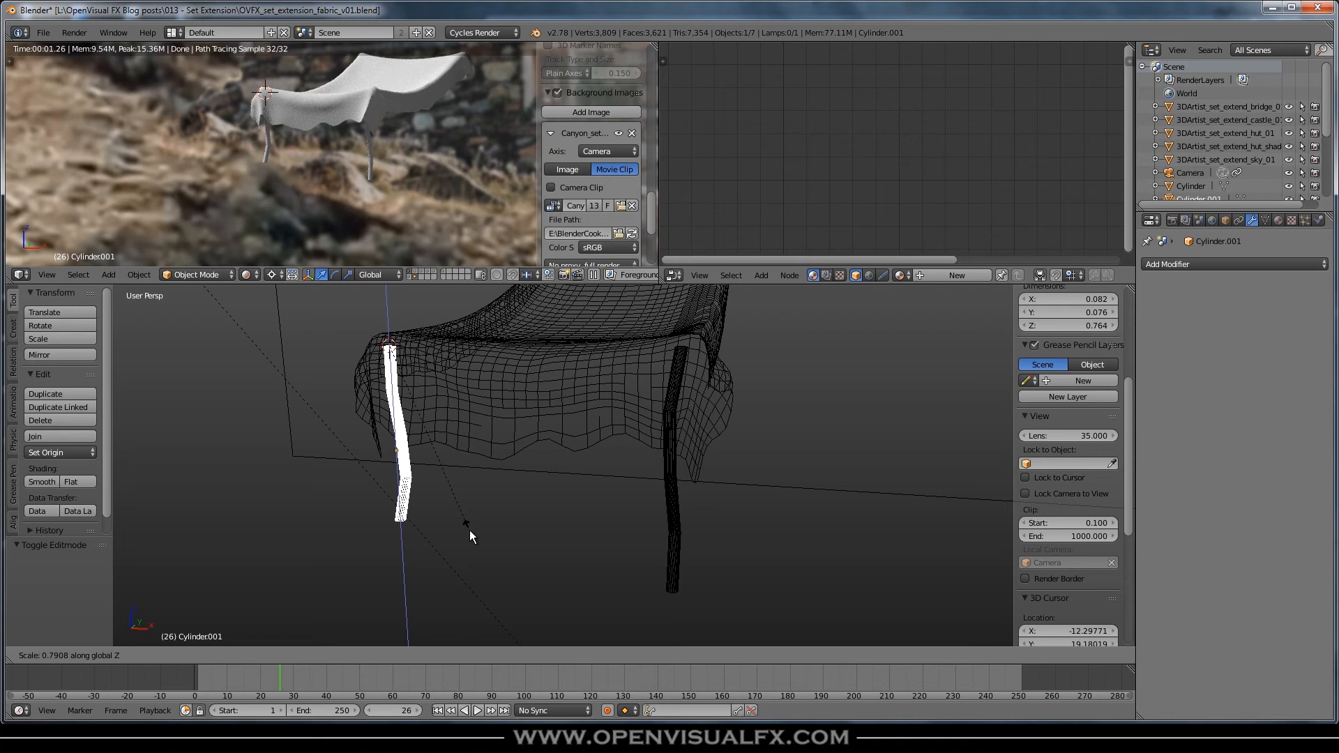
left_click(470, 530)
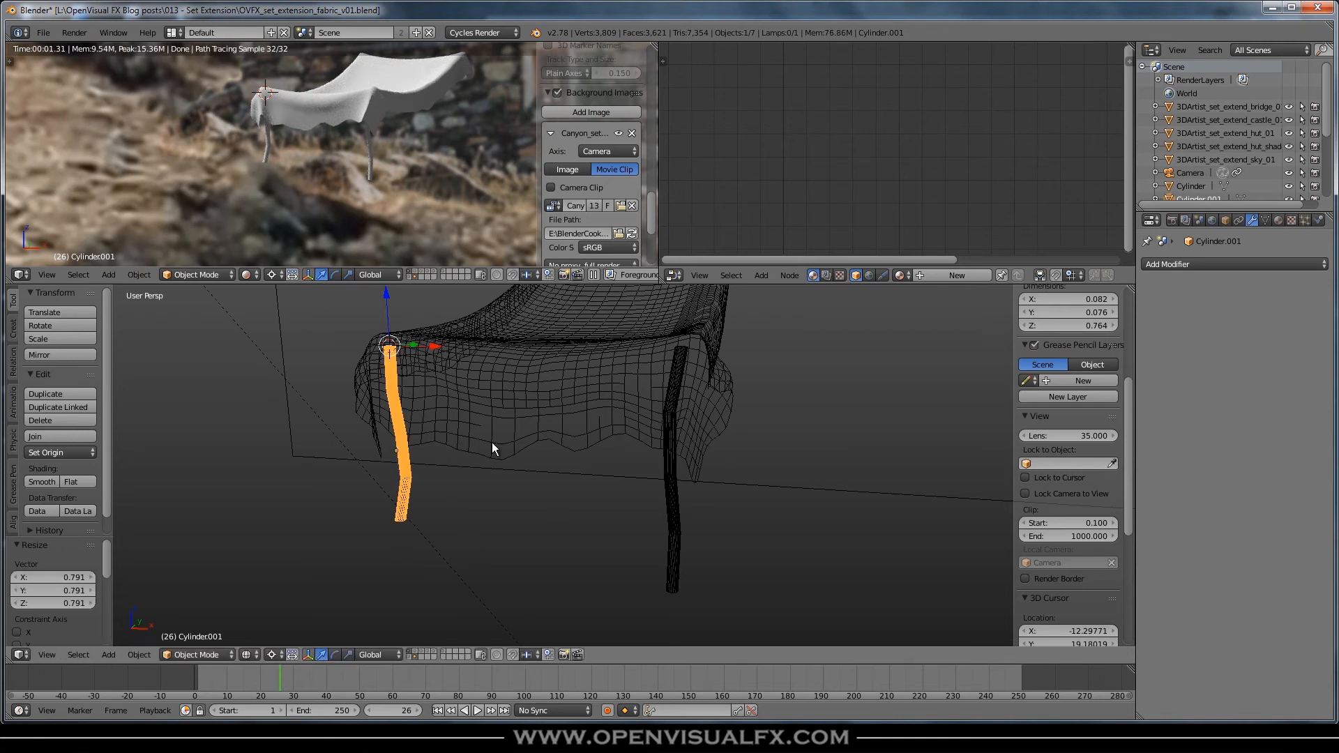
Examine the canopy and its two poles against the hut in the rendered camera view and the perspective wireframe
scroll(350, 157, "down", 3)
middle_click_drag(428, 182, 252, 186, "shift")
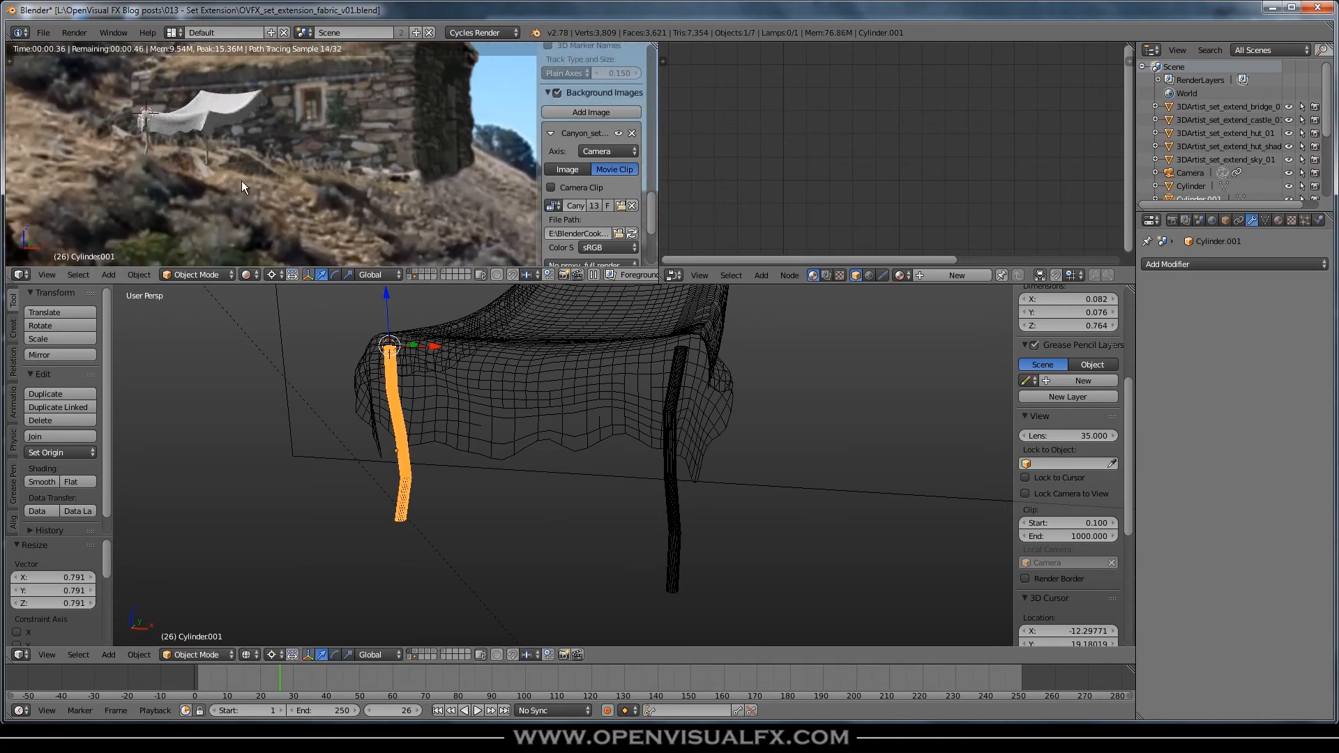
left_click(456, 131)
key("Tab")
key("Tab")
middle_click_drag(563, 495, 537, 545)
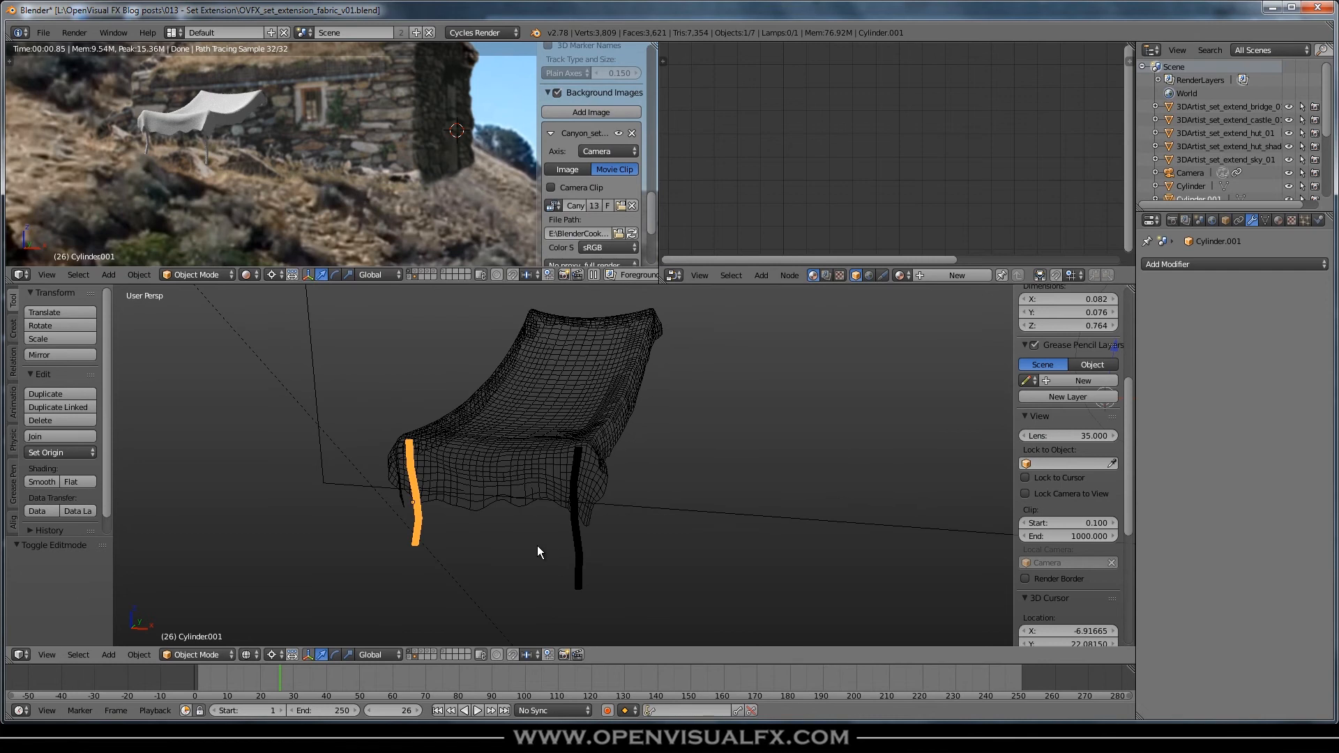
scroll(240, 129, "down", 3)
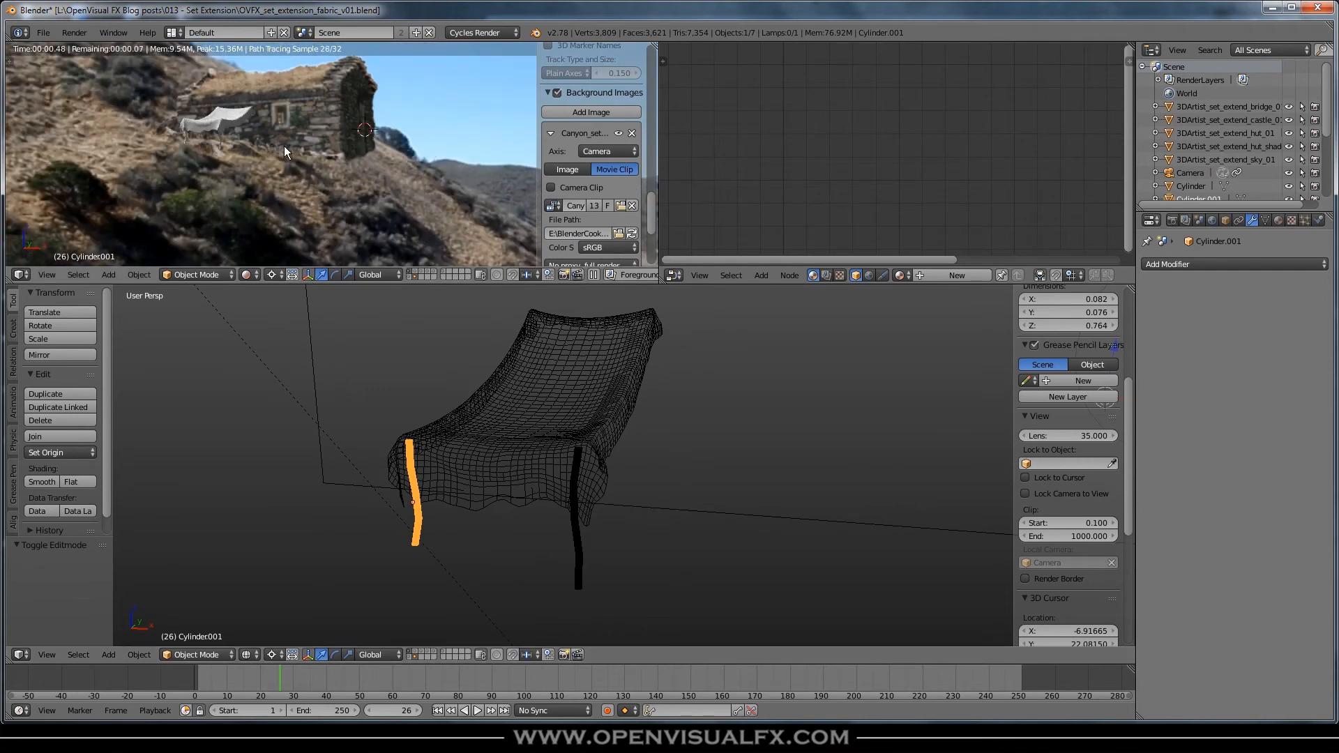
scroll(253, 122, "up", 2)
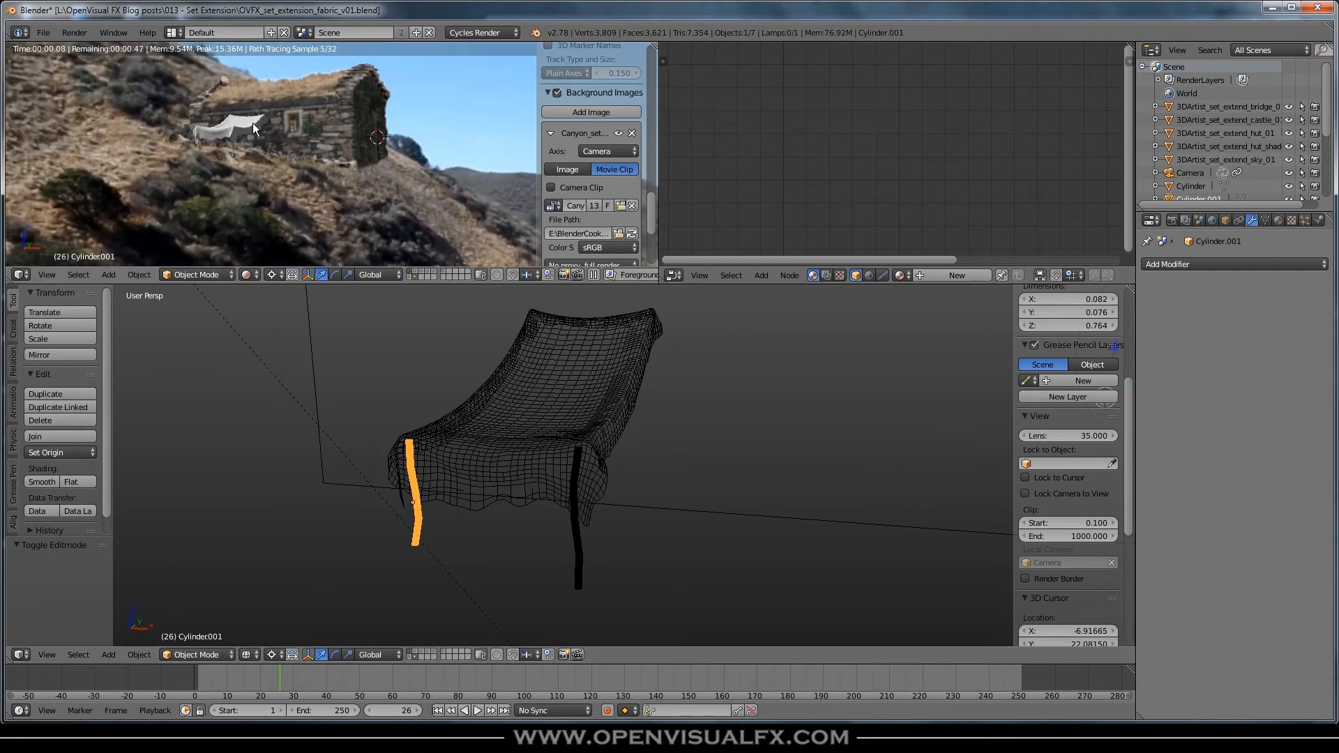
key("alt+a")
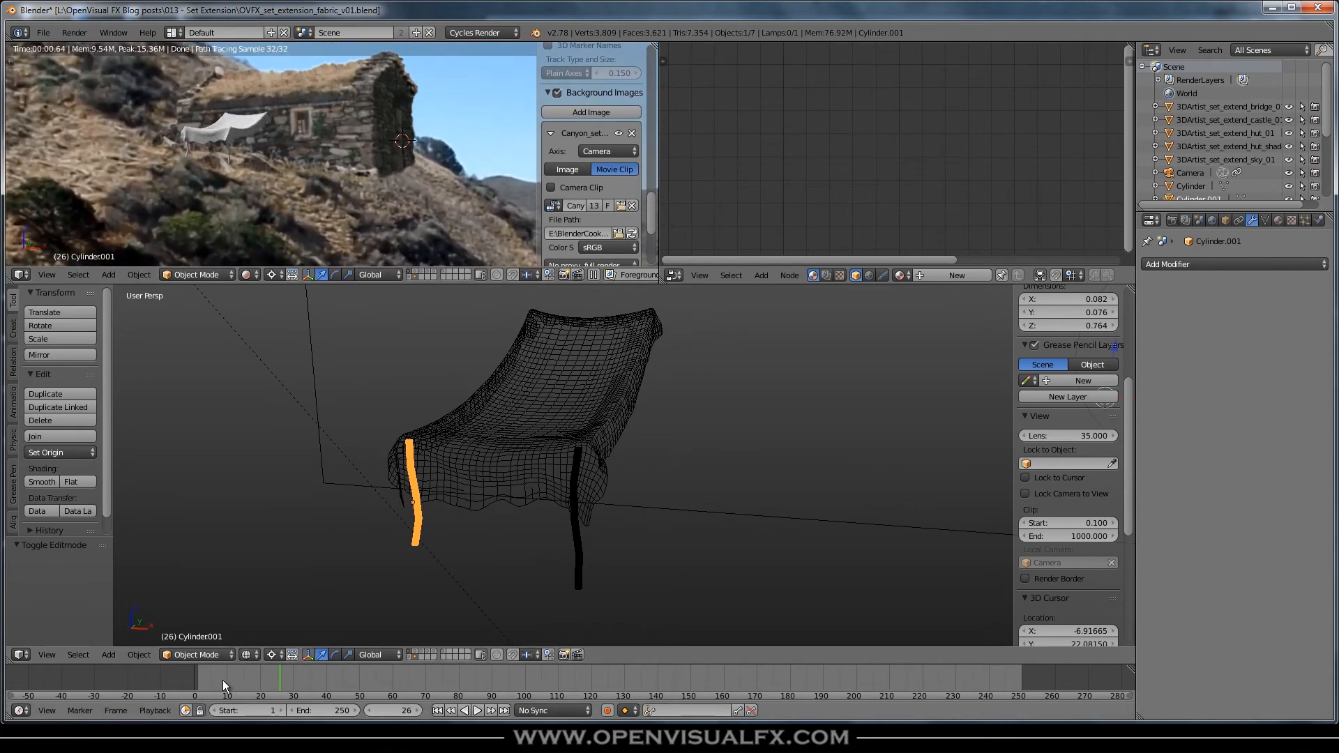
Return to frame 1, select the fabric canopy and play the first few frames of its cloth animation
key("Escape")
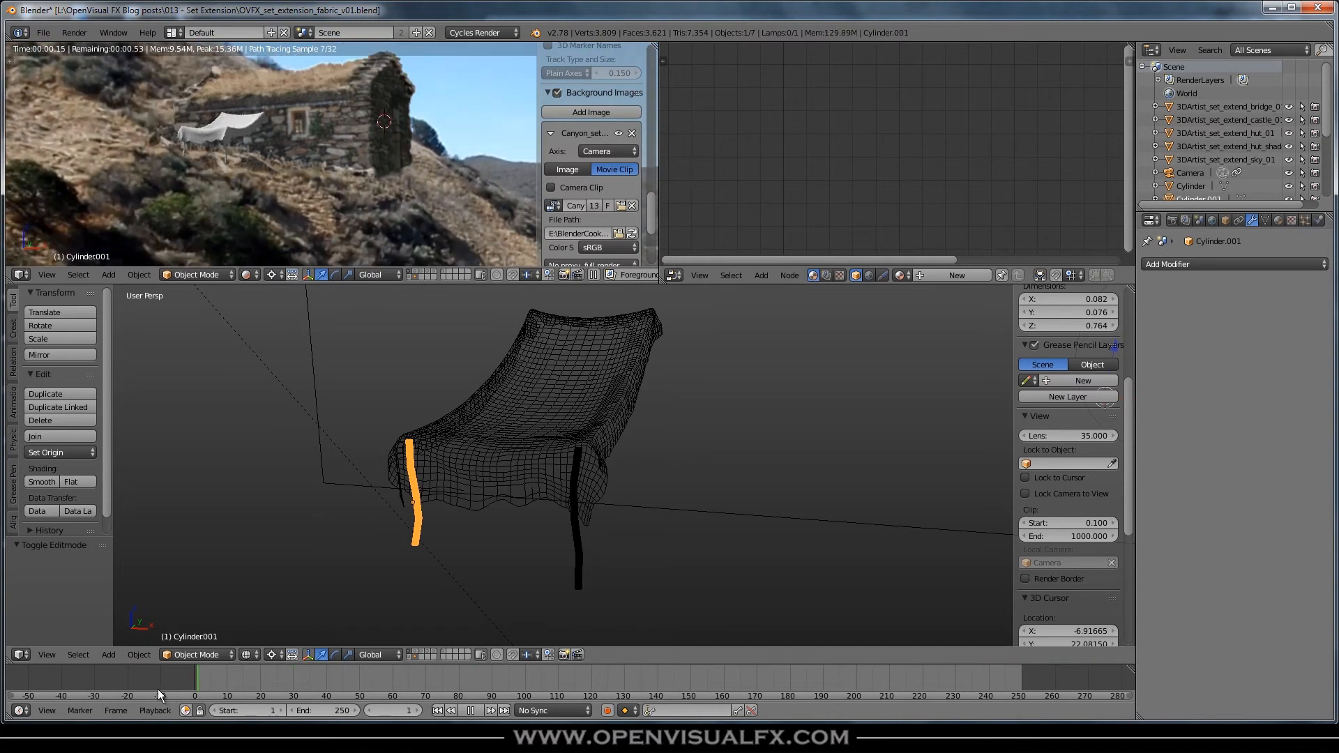
right_click(501, 428)
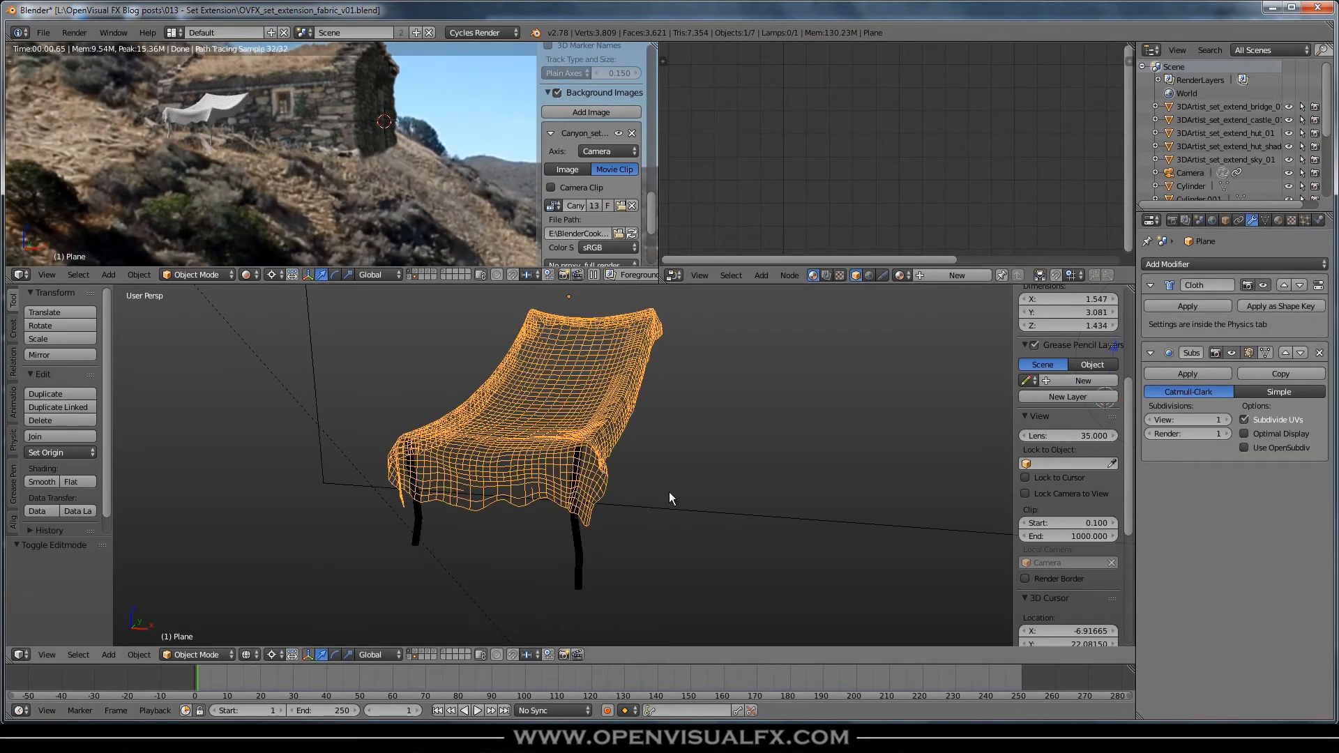
key("alt+a")
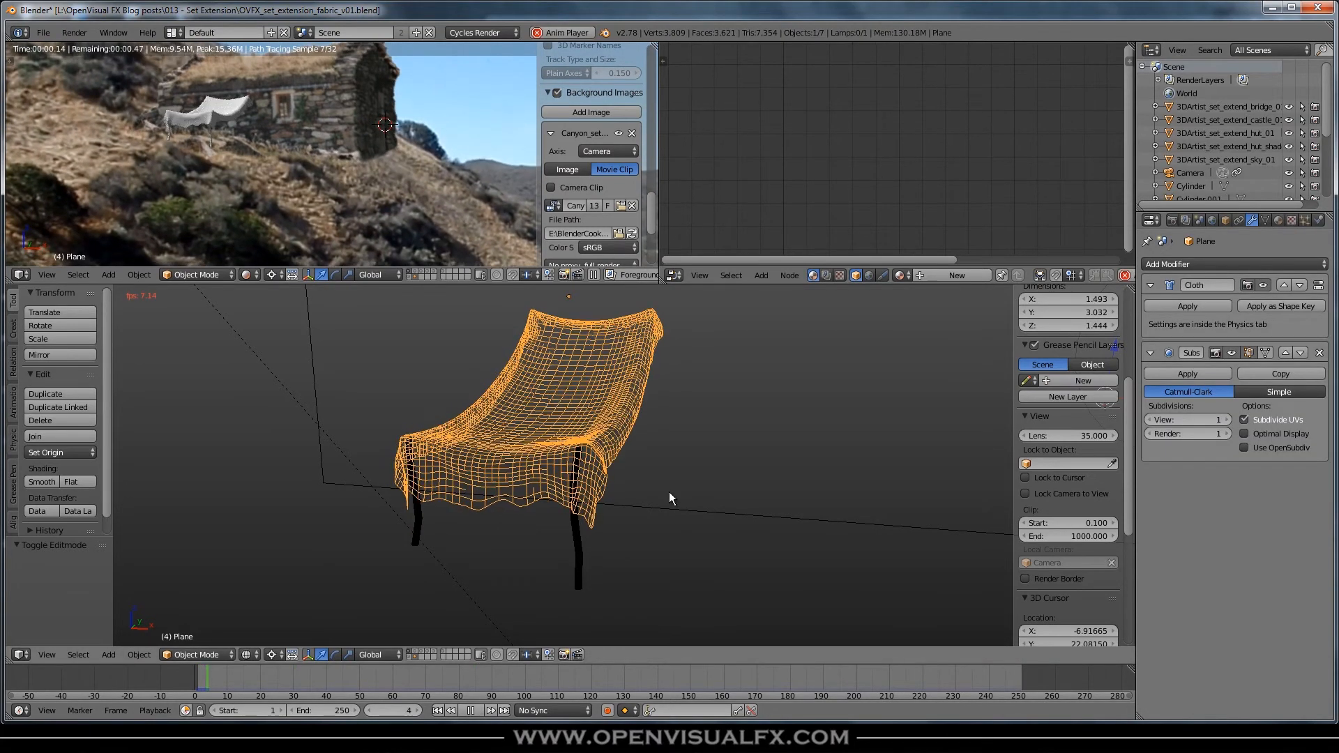
key("alt+a")
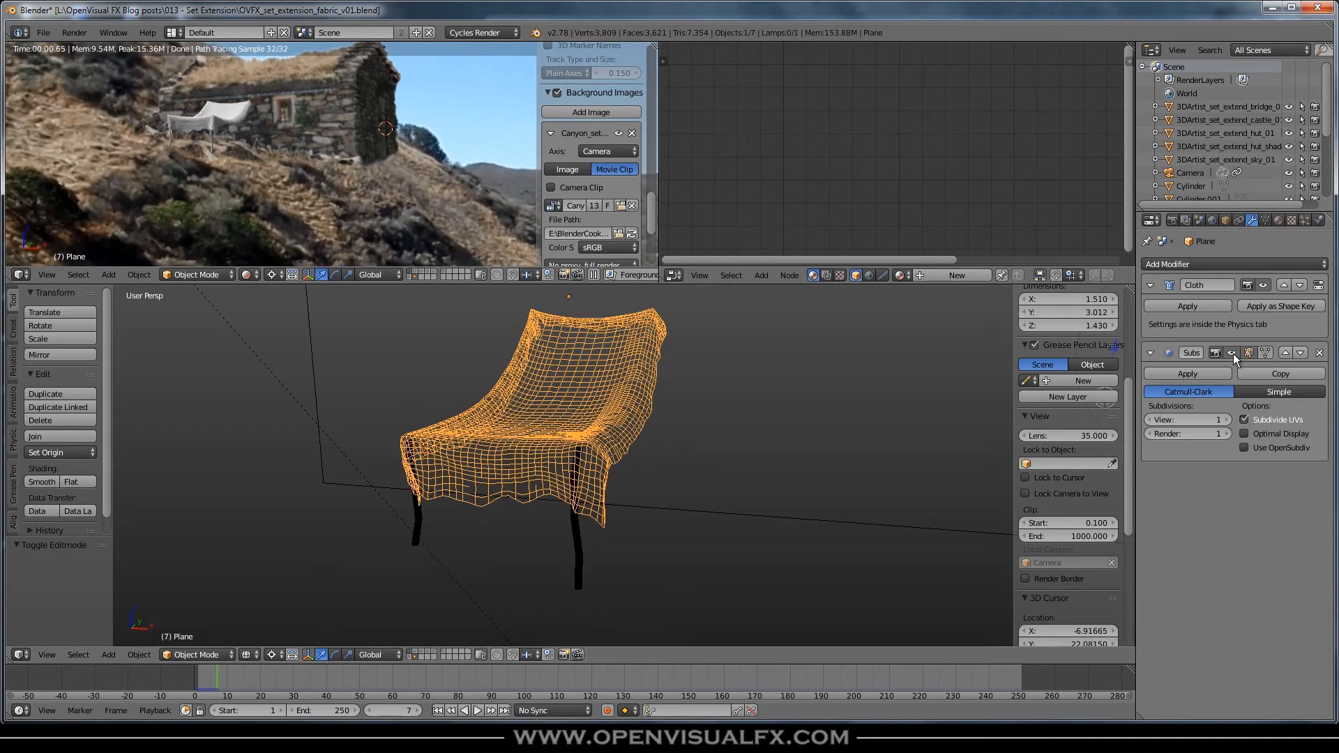
Hide the fabric's subdivision modifier in the viewport and play the cloth simulation from frame 1 with the camera view in solid shading
left_click(1232, 353)
key("shift+Left")
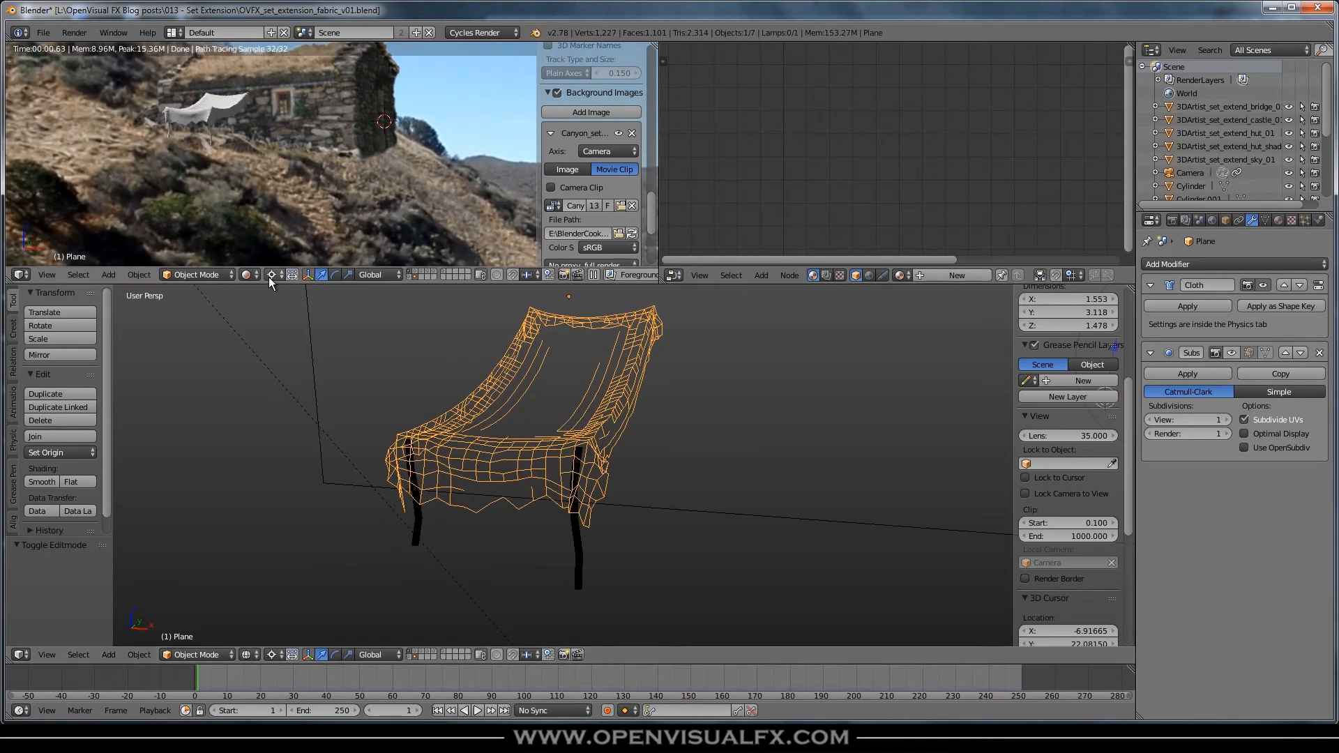
key("shift+z")
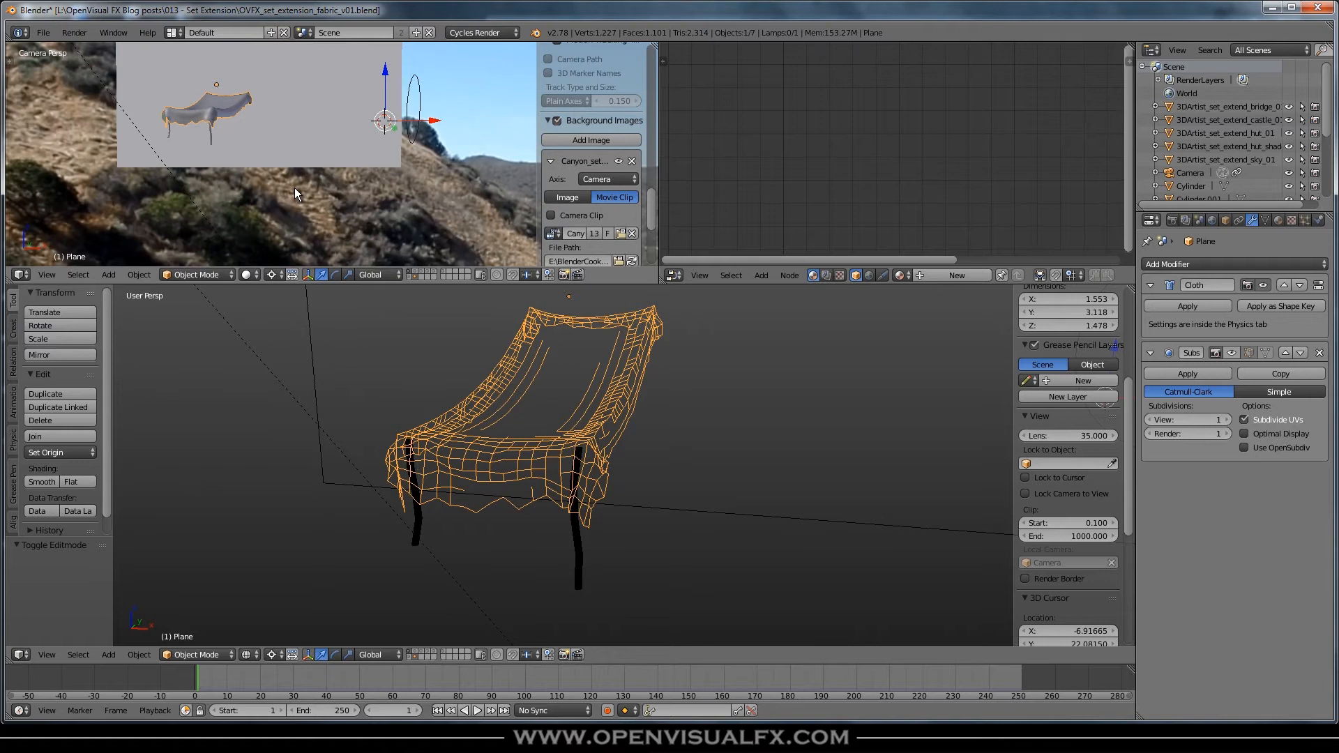
key("alt+a")
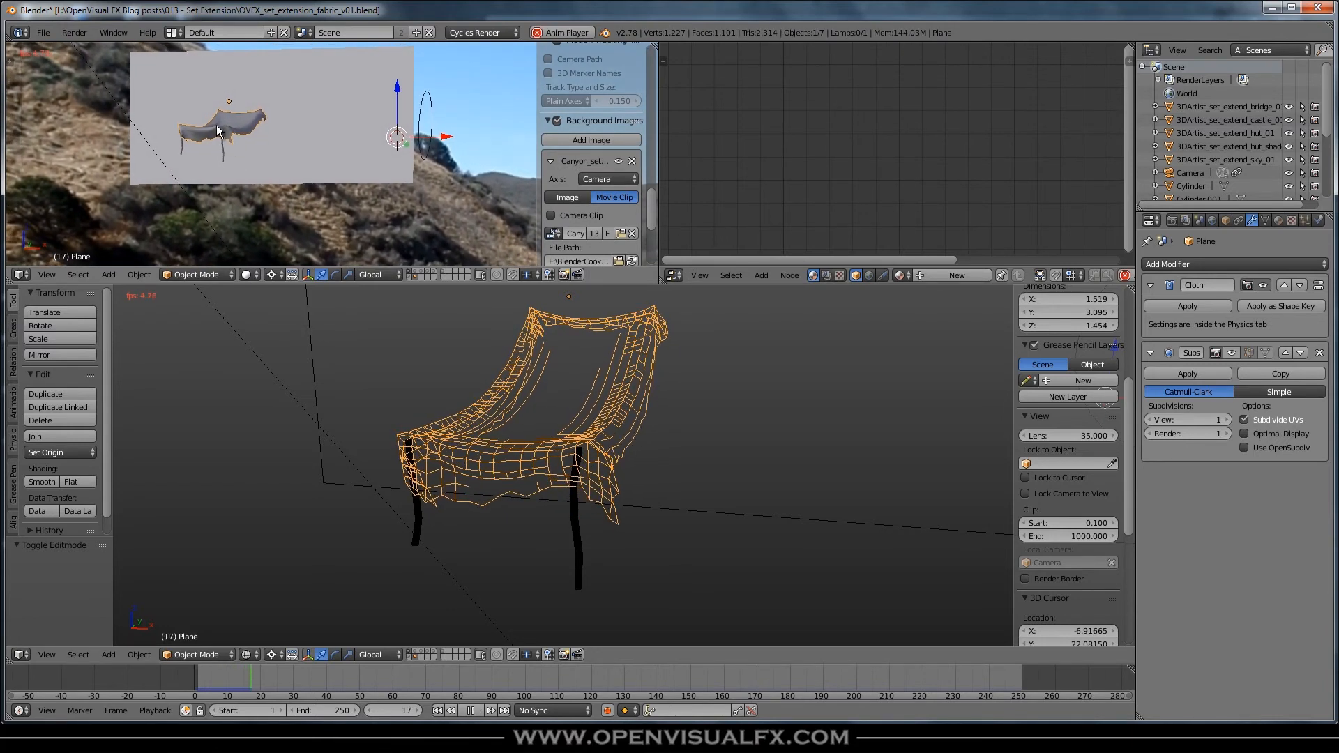
key("alt+a")
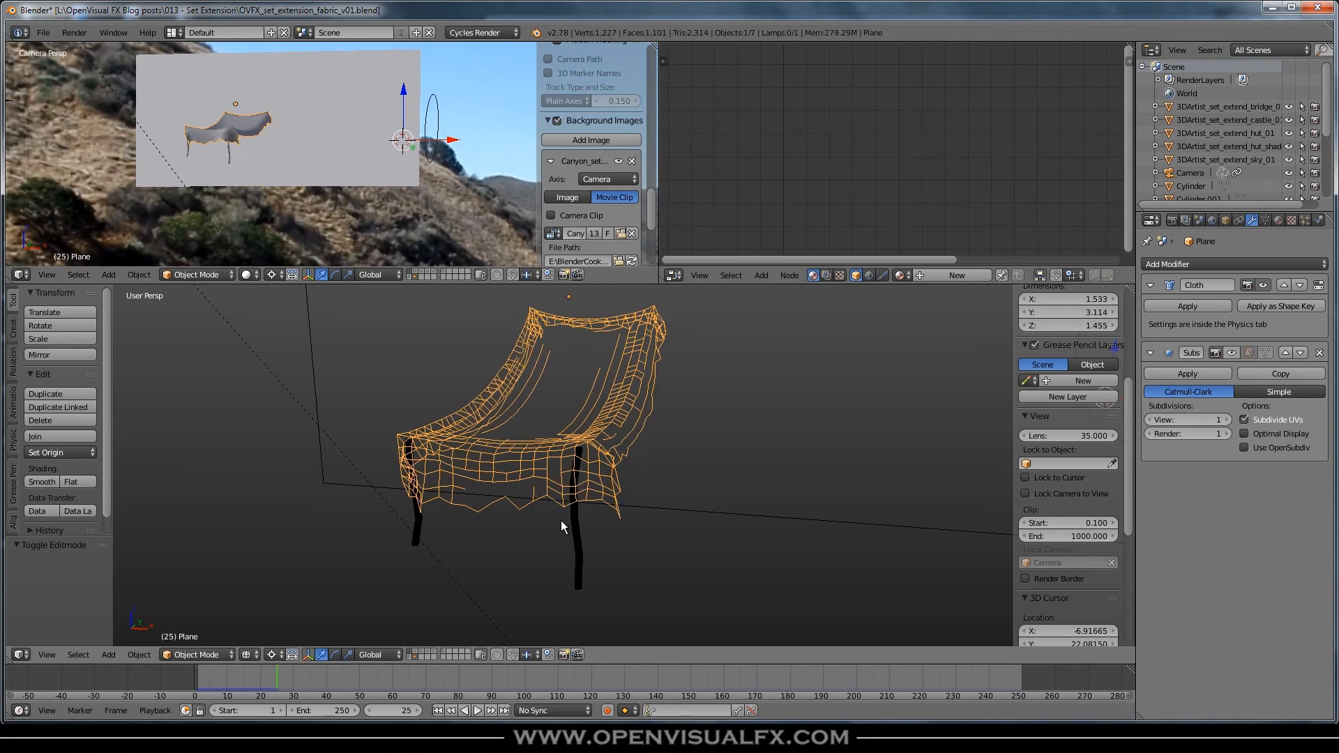
Return to frame 1 and enable Collision physics on both bent poles under the canopy
key("shift+Left")
right_click(572, 543)
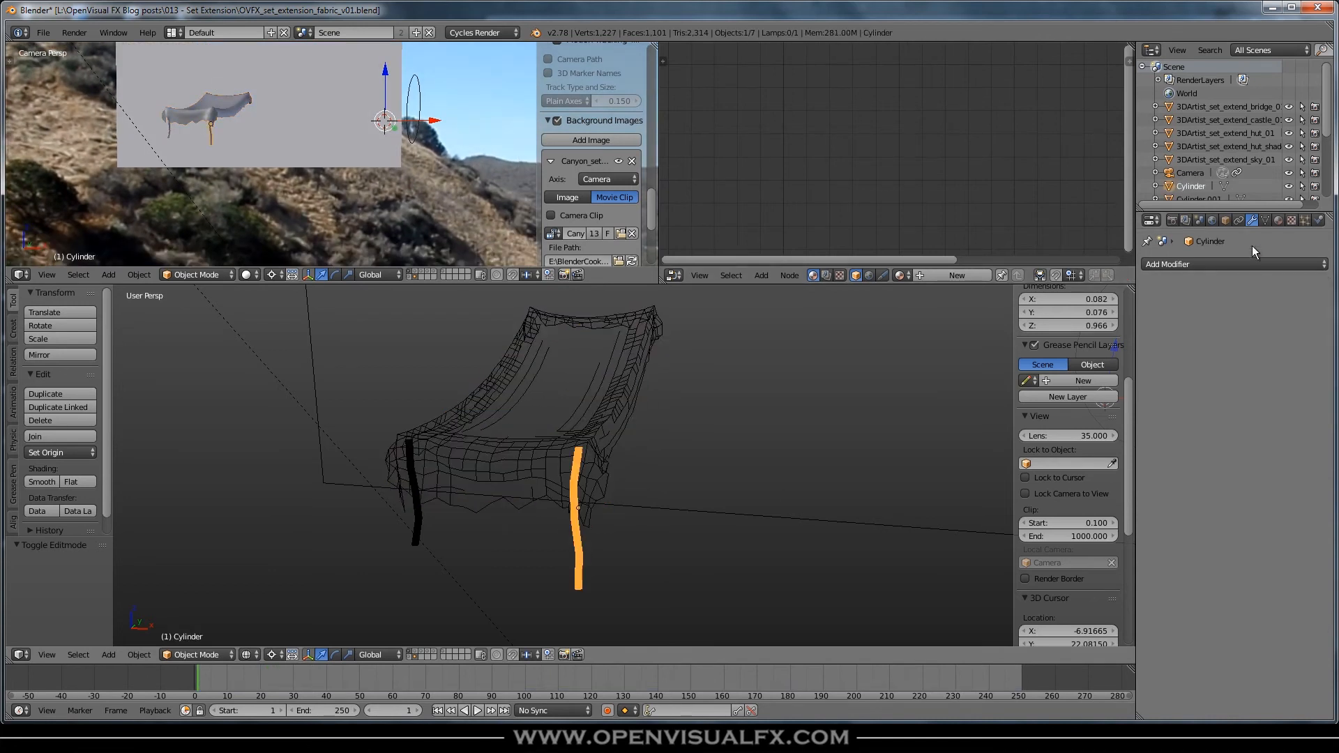
left_click(1311, 220)
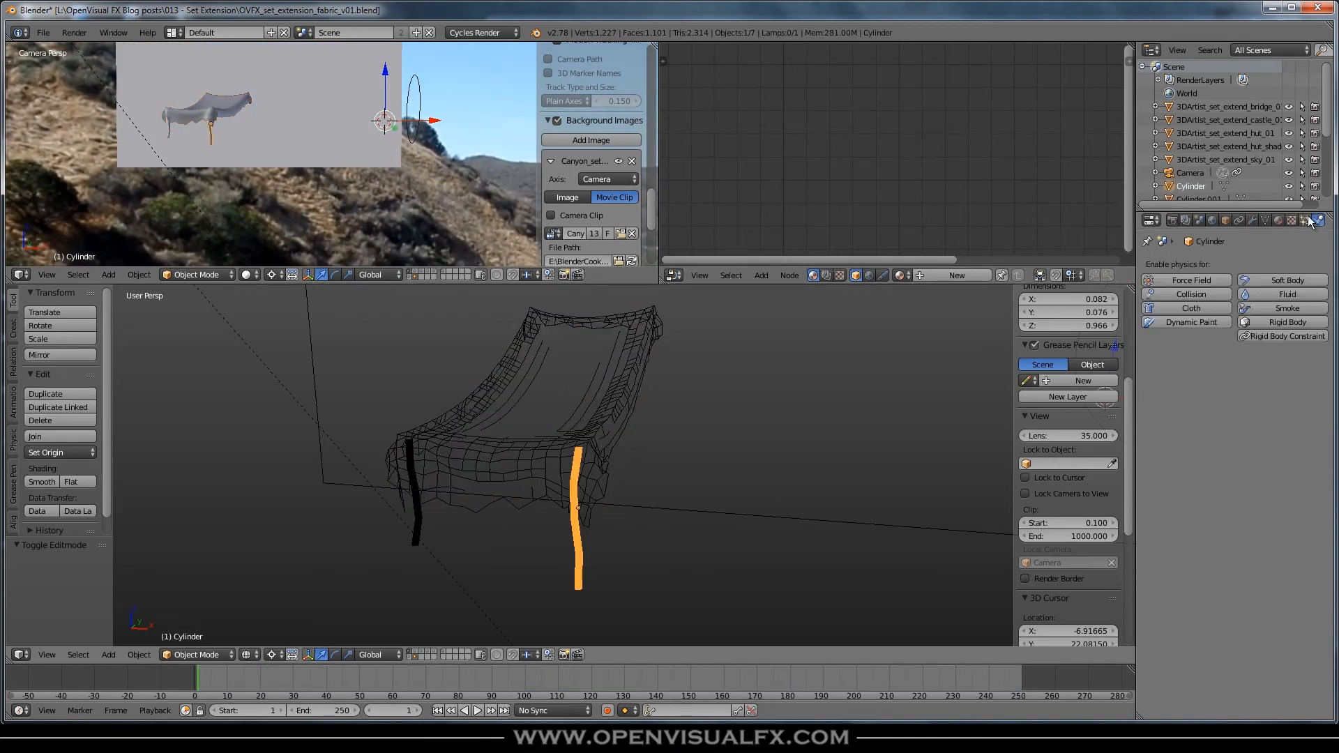
left_click(1212, 293)
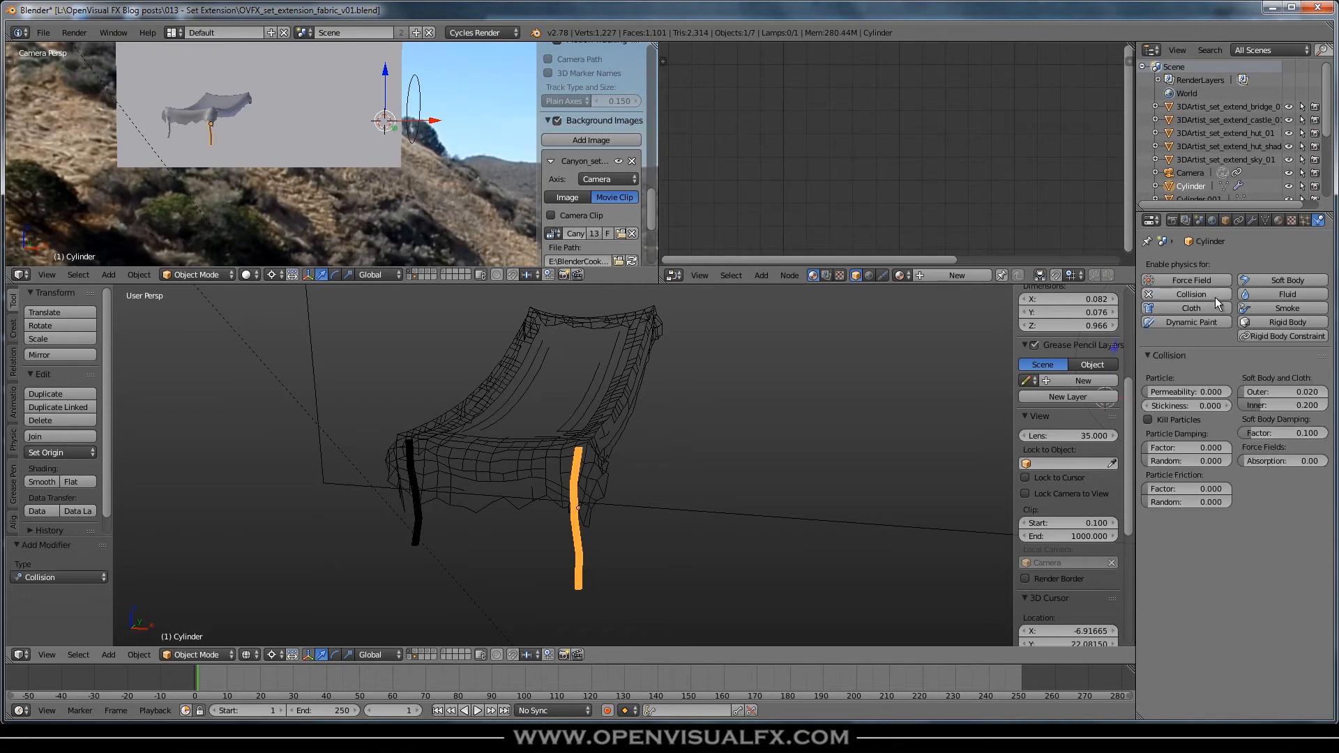
right_click(419, 524)
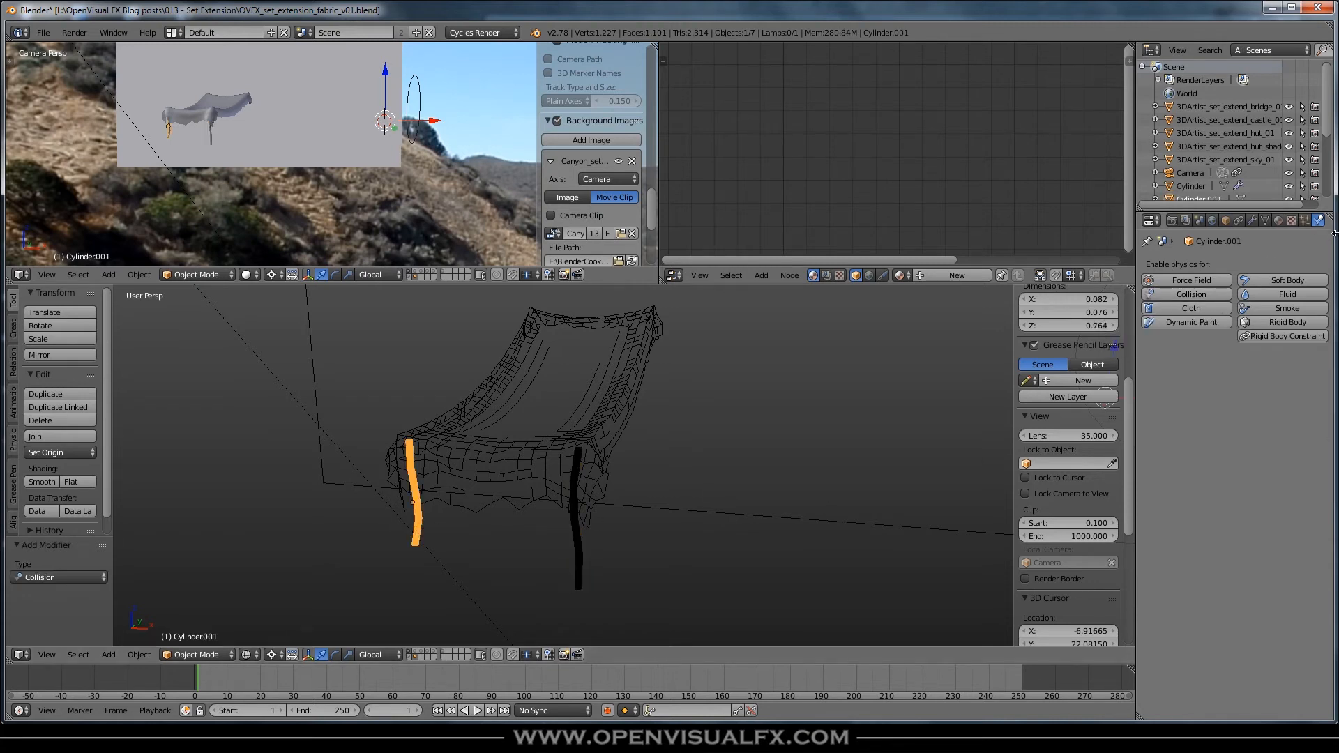
left_click(1211, 293)
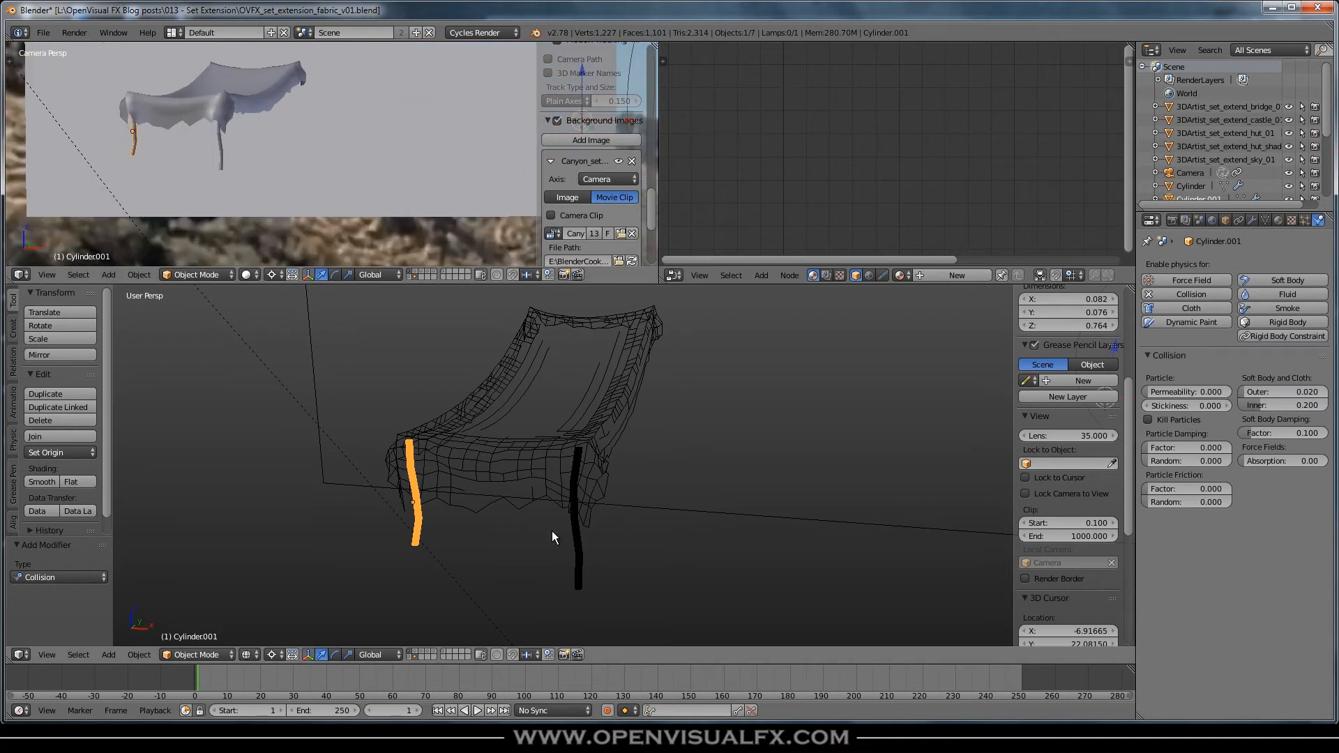
Play the cloth simulation to check how the fabric reacts to the collision poles, and return to frame 1
key("alt+a")
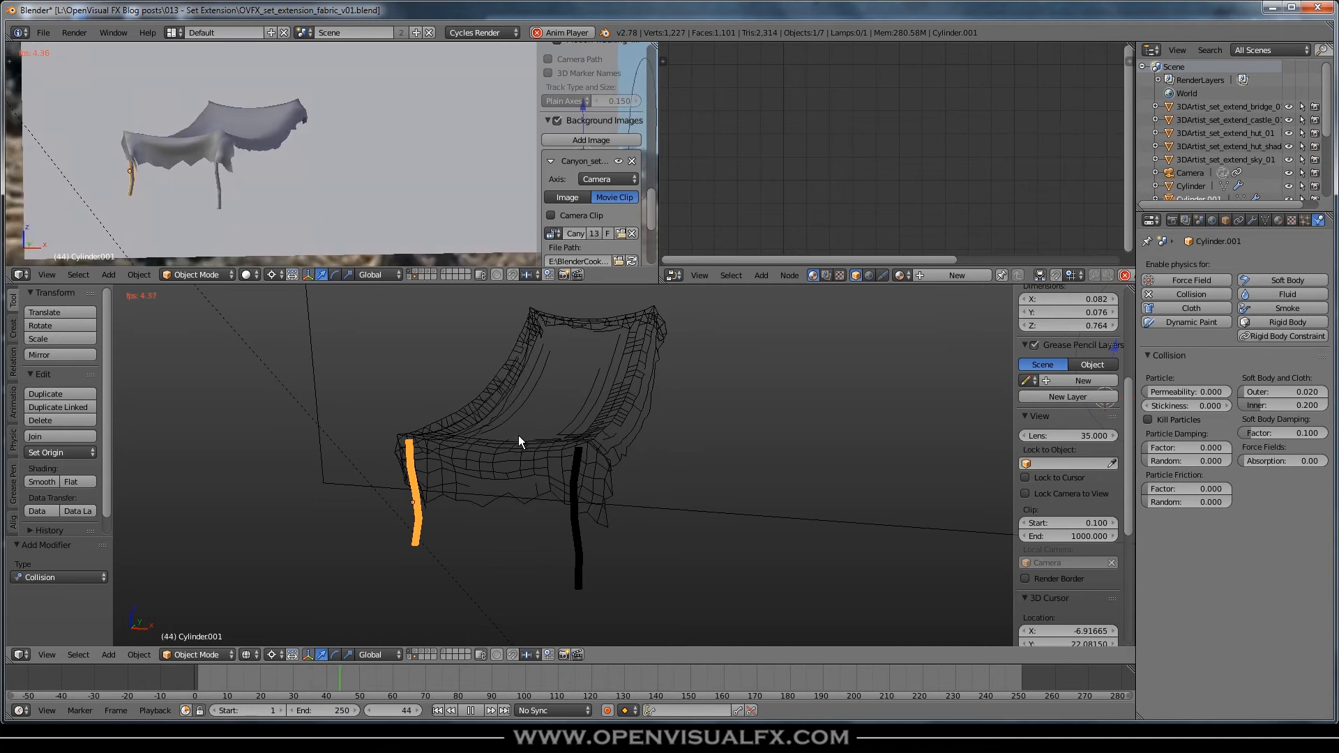
key("alt+a")
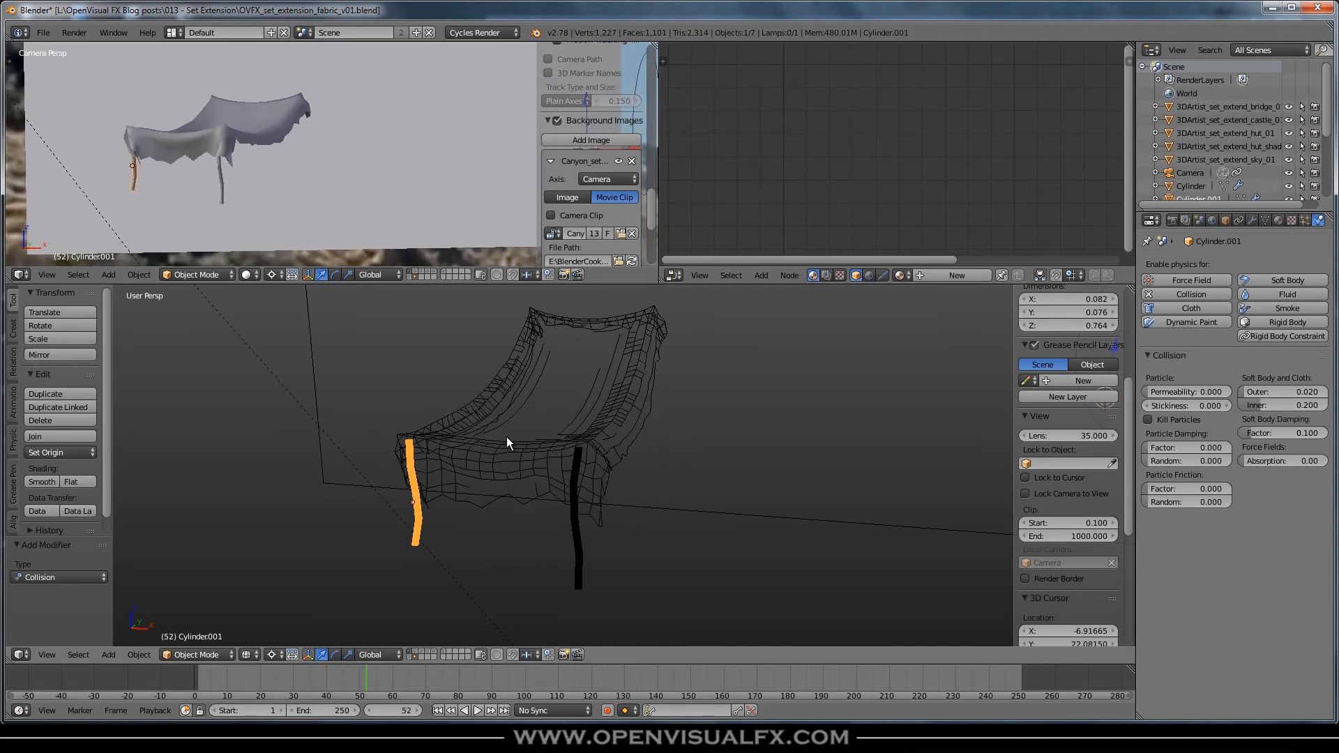
key("shift+Left")
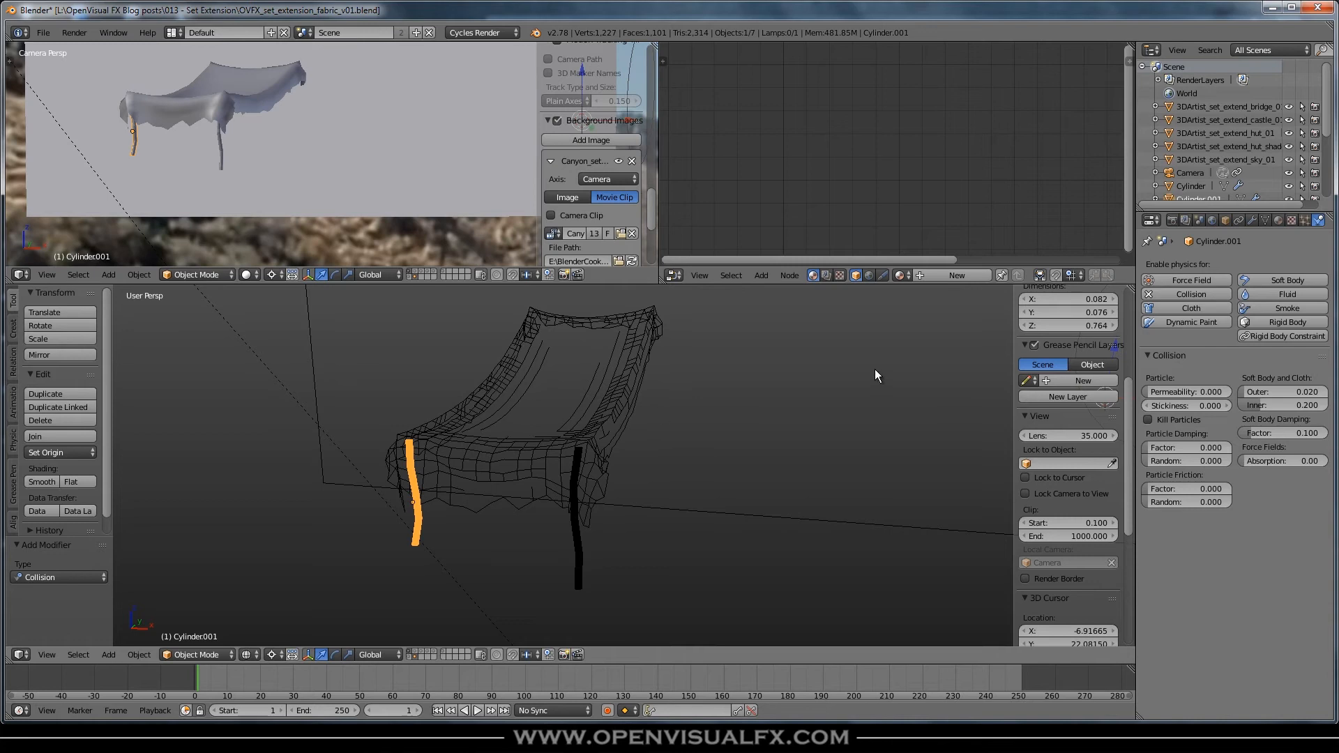
Select the fabric canopy, make the camera view taller and switch it to Rendered shading framed on the hut
right_click(613, 404)
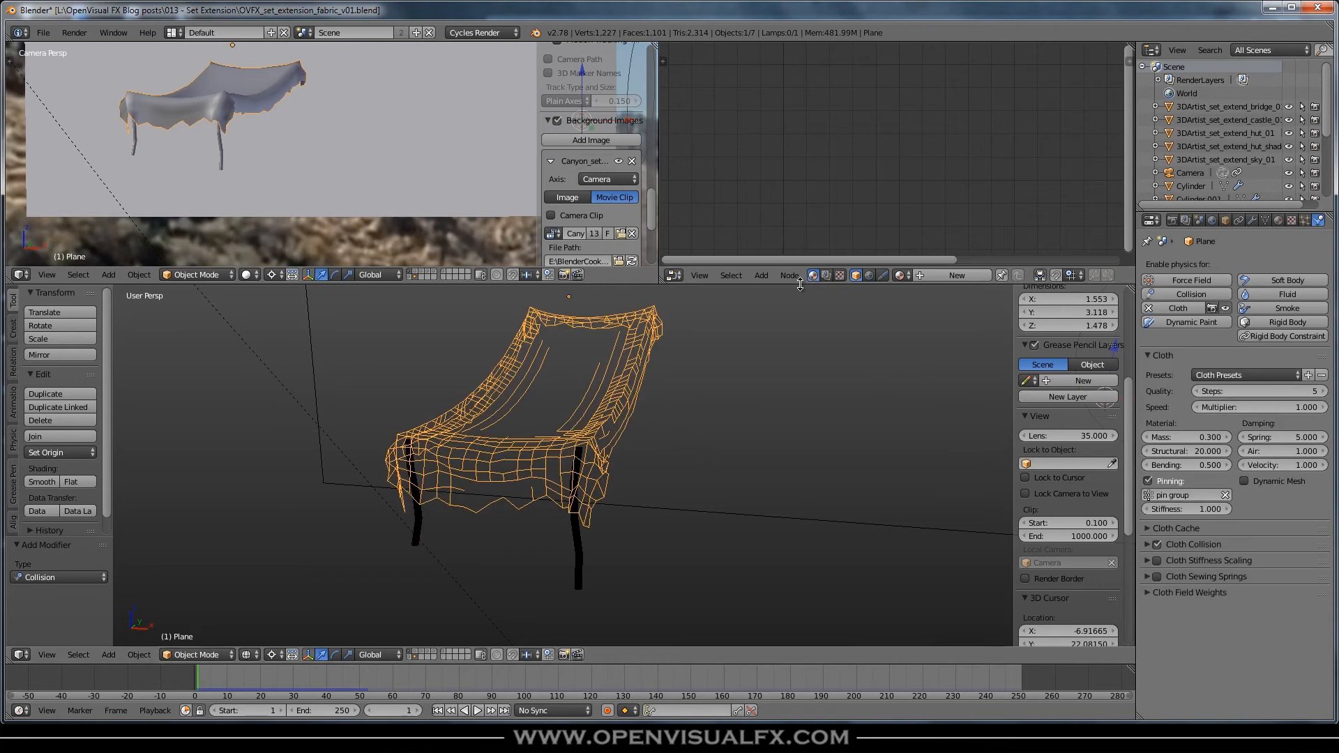
left_click_drag(801, 288, 799, 330)
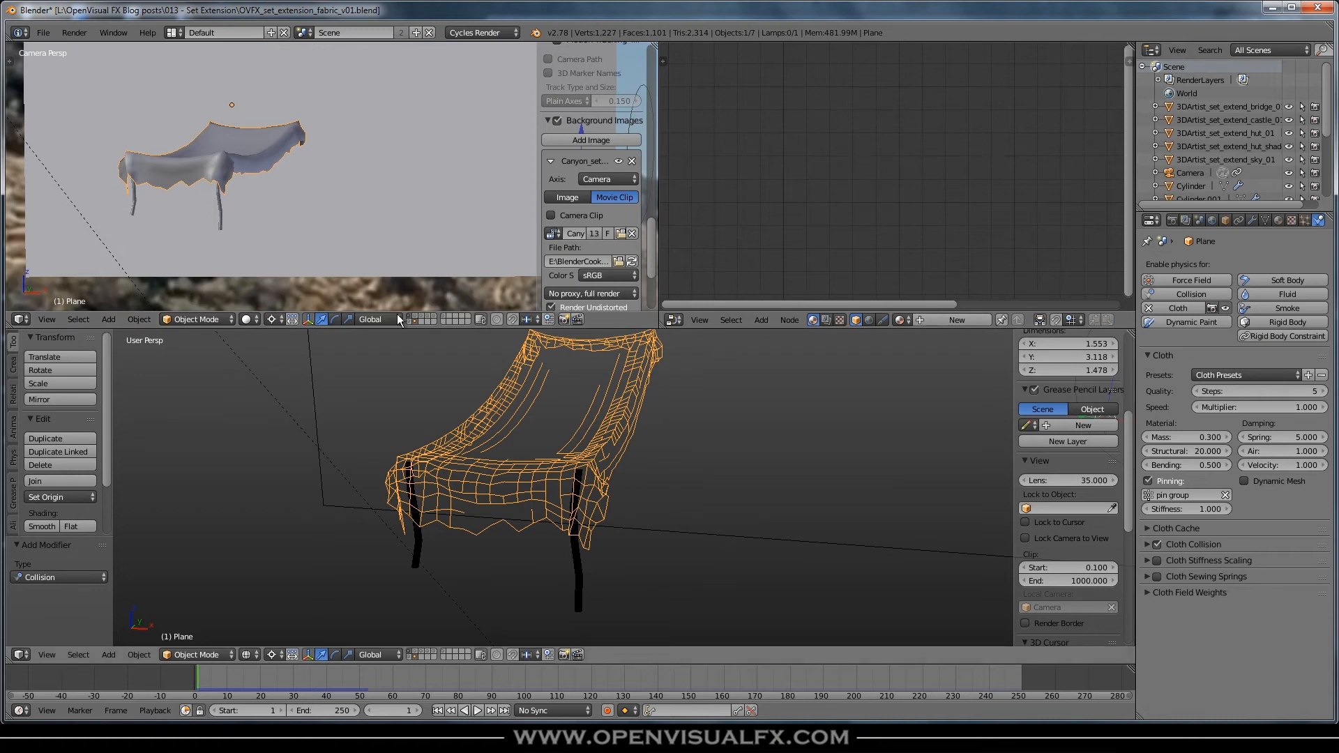
left_click(251, 322)
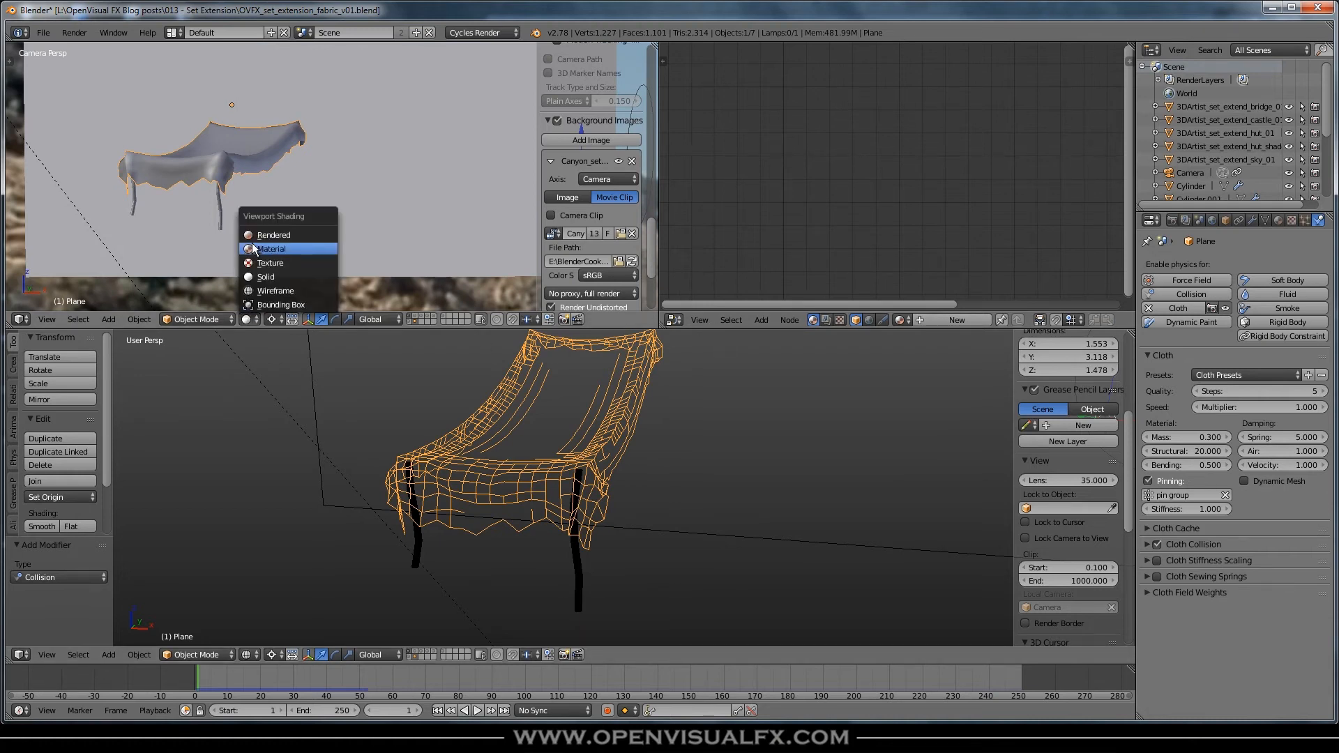
left_click(260, 239)
scroll(240, 128, "down", 3)
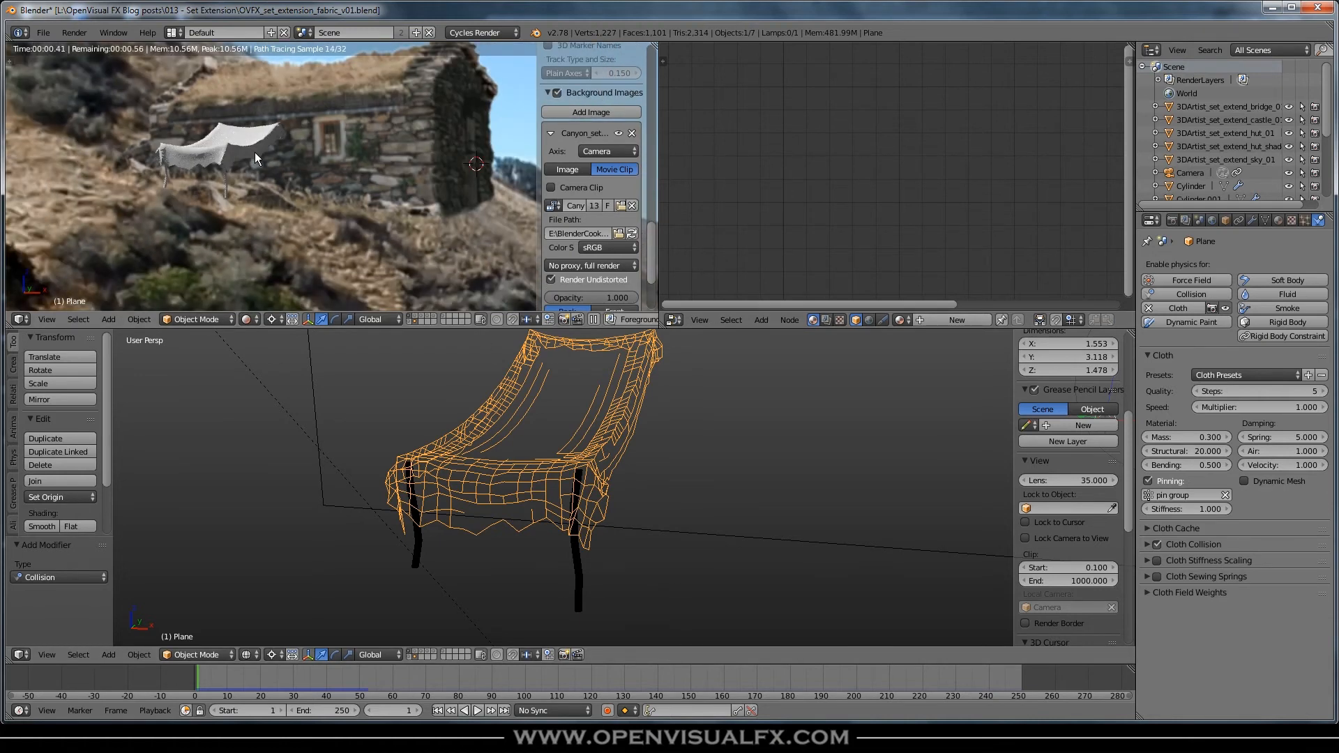
middle_click_drag(254, 152, 277, 159, "shift")
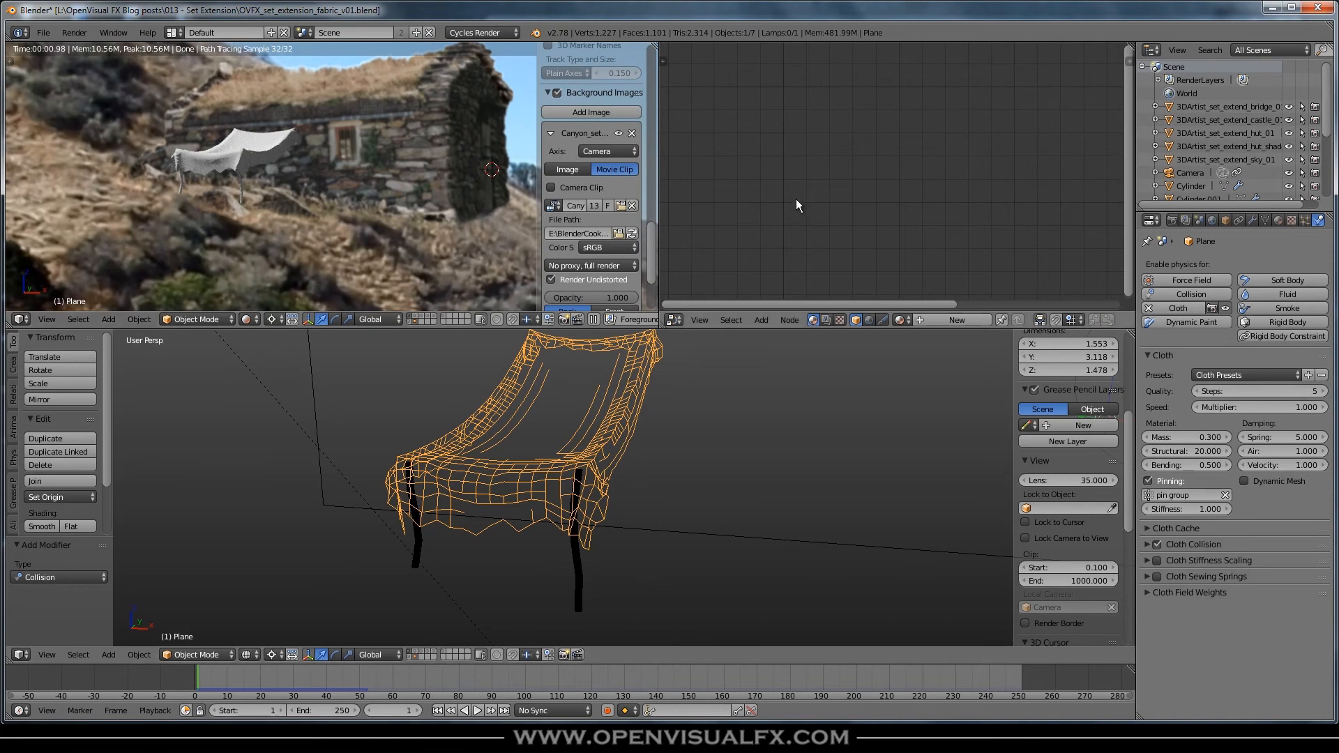
Play the animation to frame 23 and examine the fabric up close in the rendered camera view
key("alt+a")
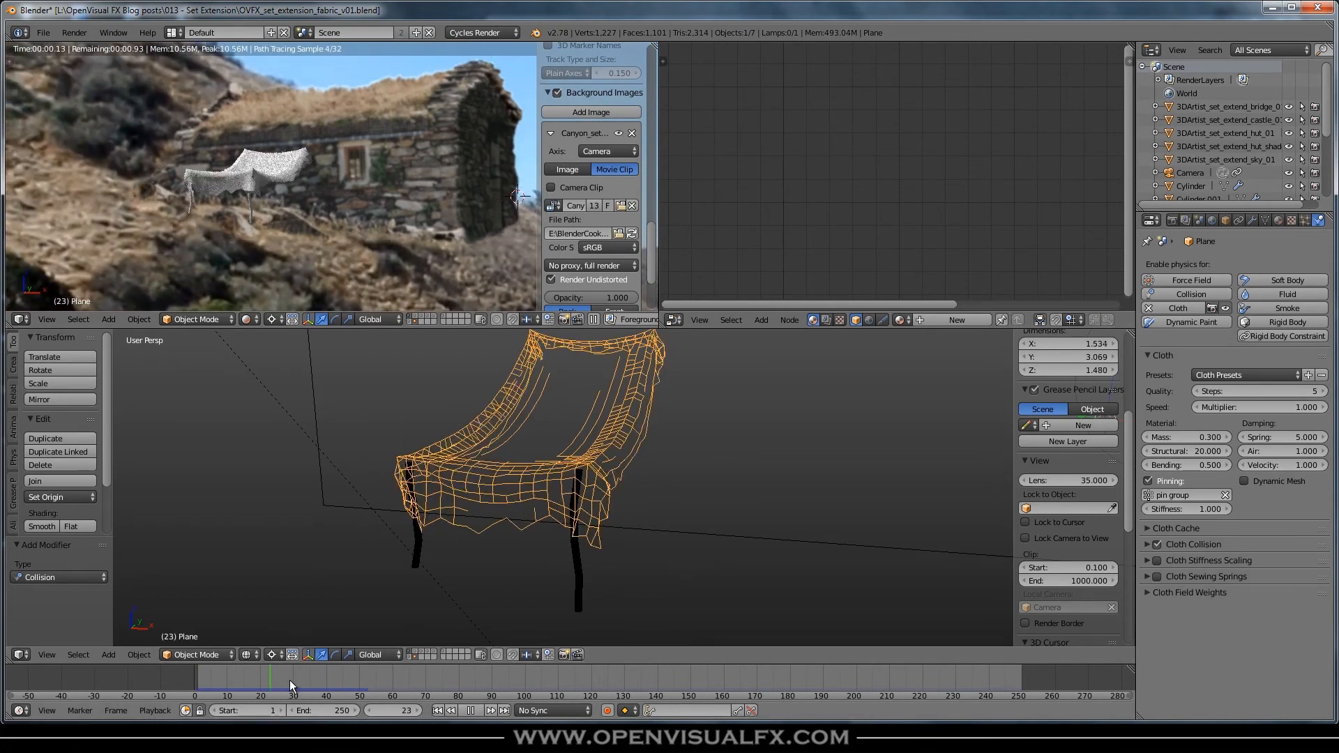
key("alt+a")
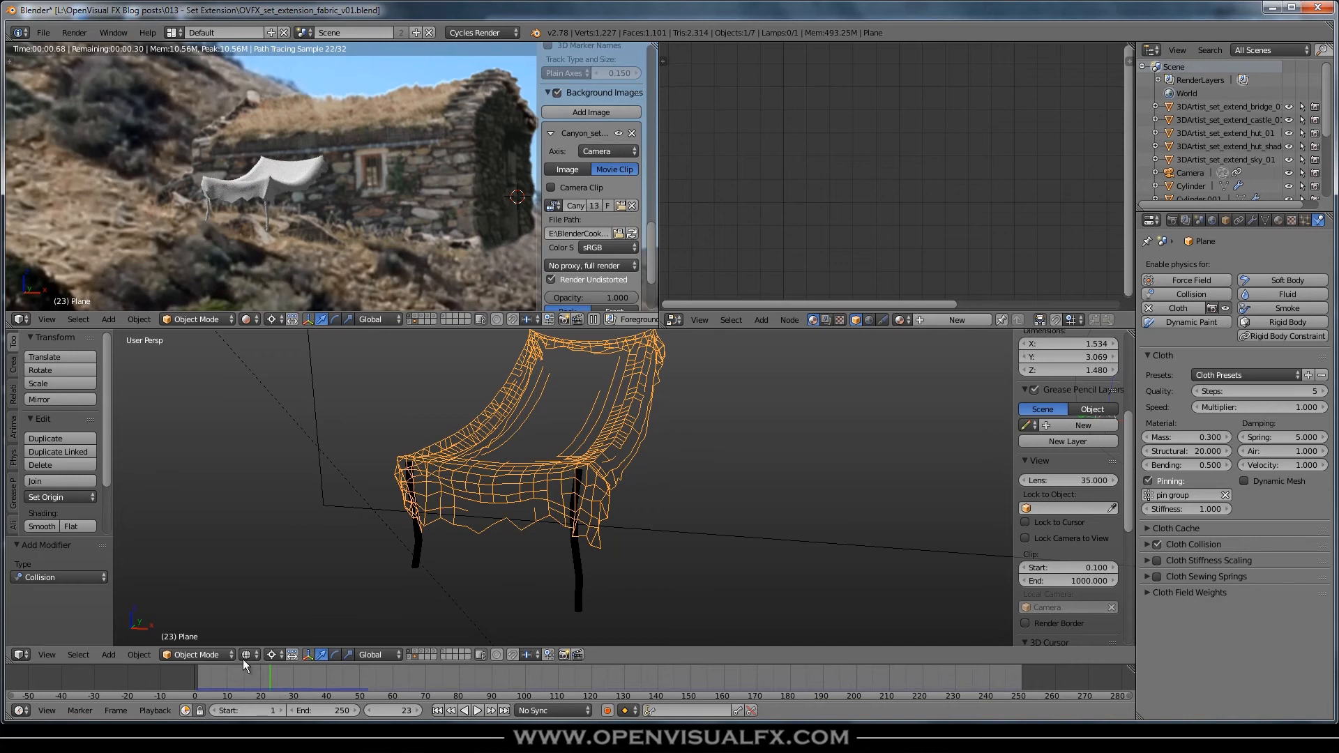
scroll(294, 229, "up", 4)
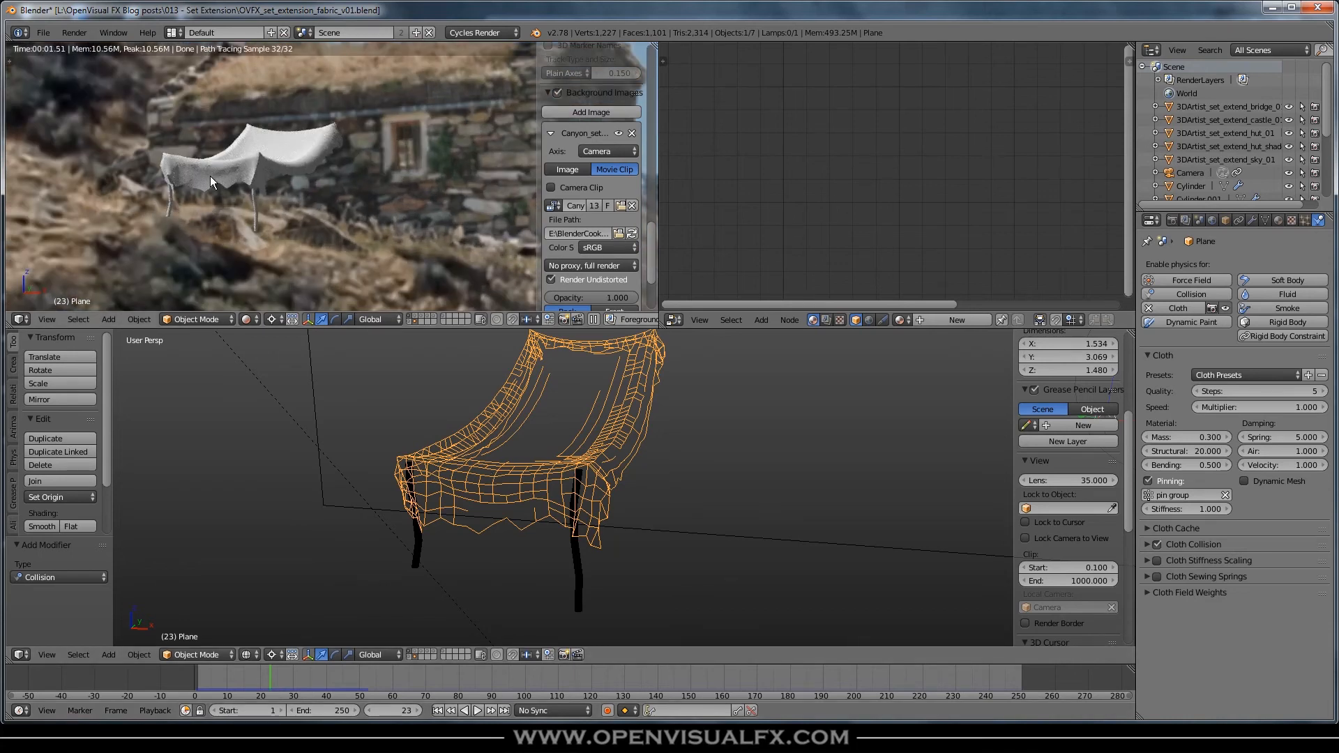
Shade the fabric smooth and turn its subdivision modifier's viewport display back on
left_click(38, 527)
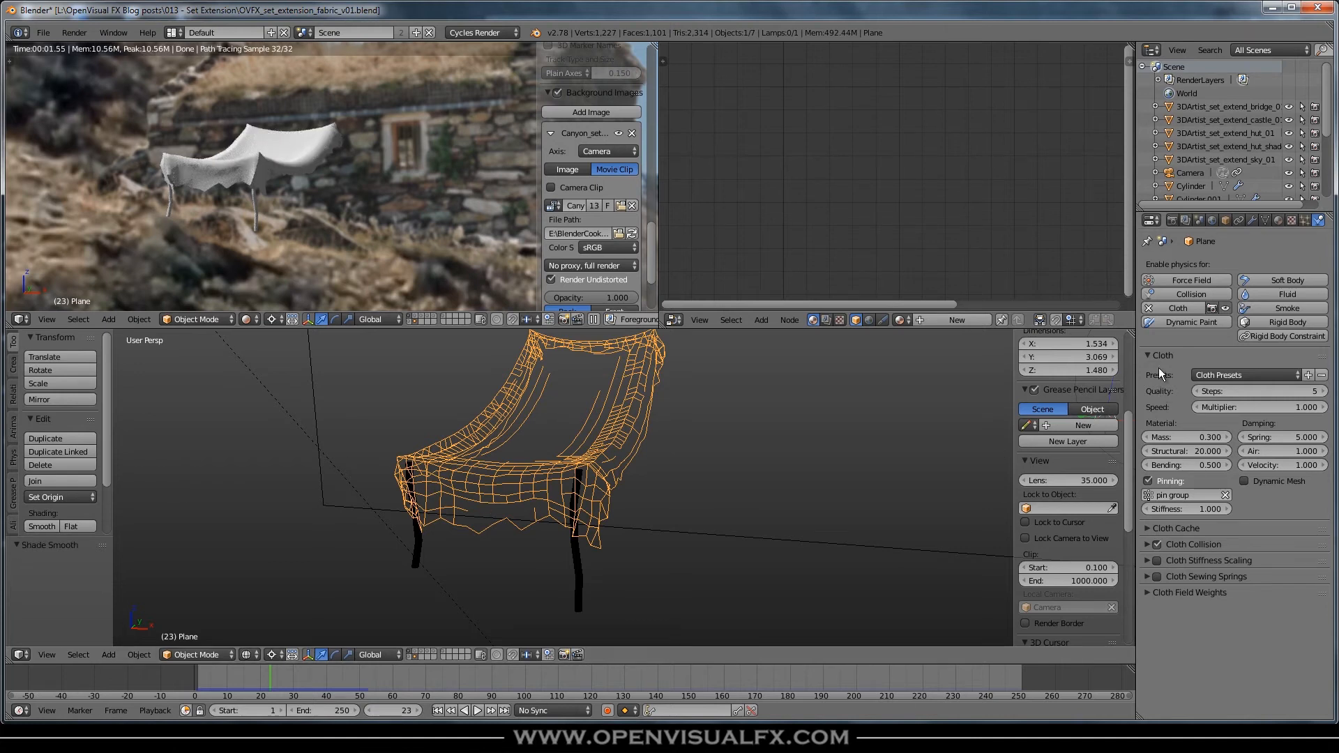
left_click(1251, 220)
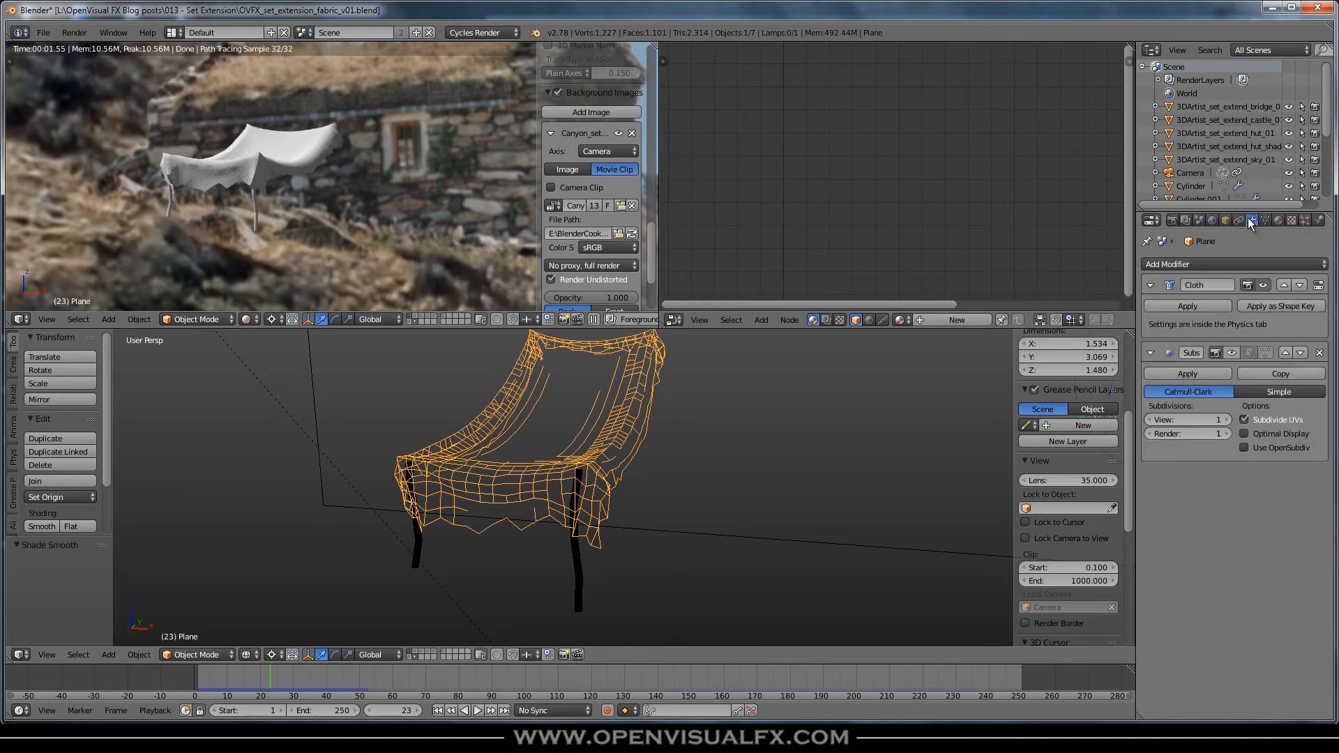
left_click(1231, 353)
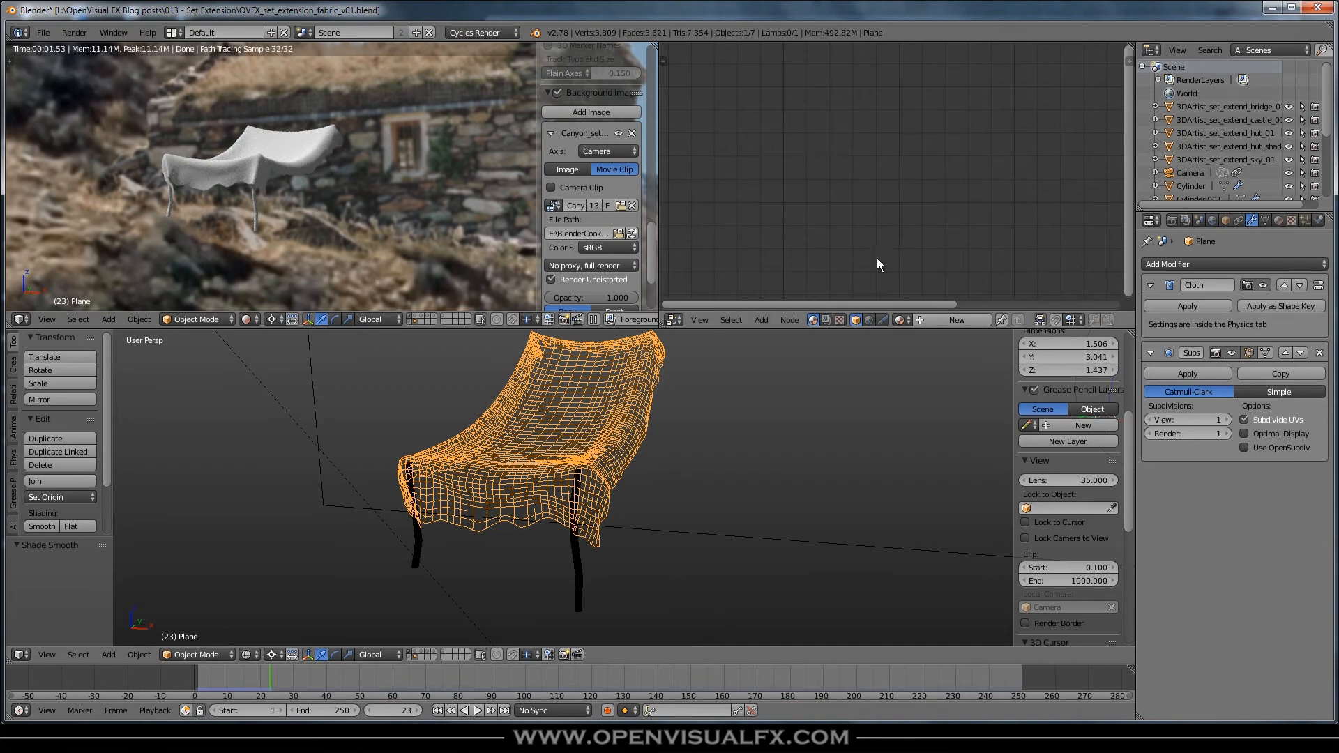
Create a new material for the fabric and name it burlap
left_click(970, 320)
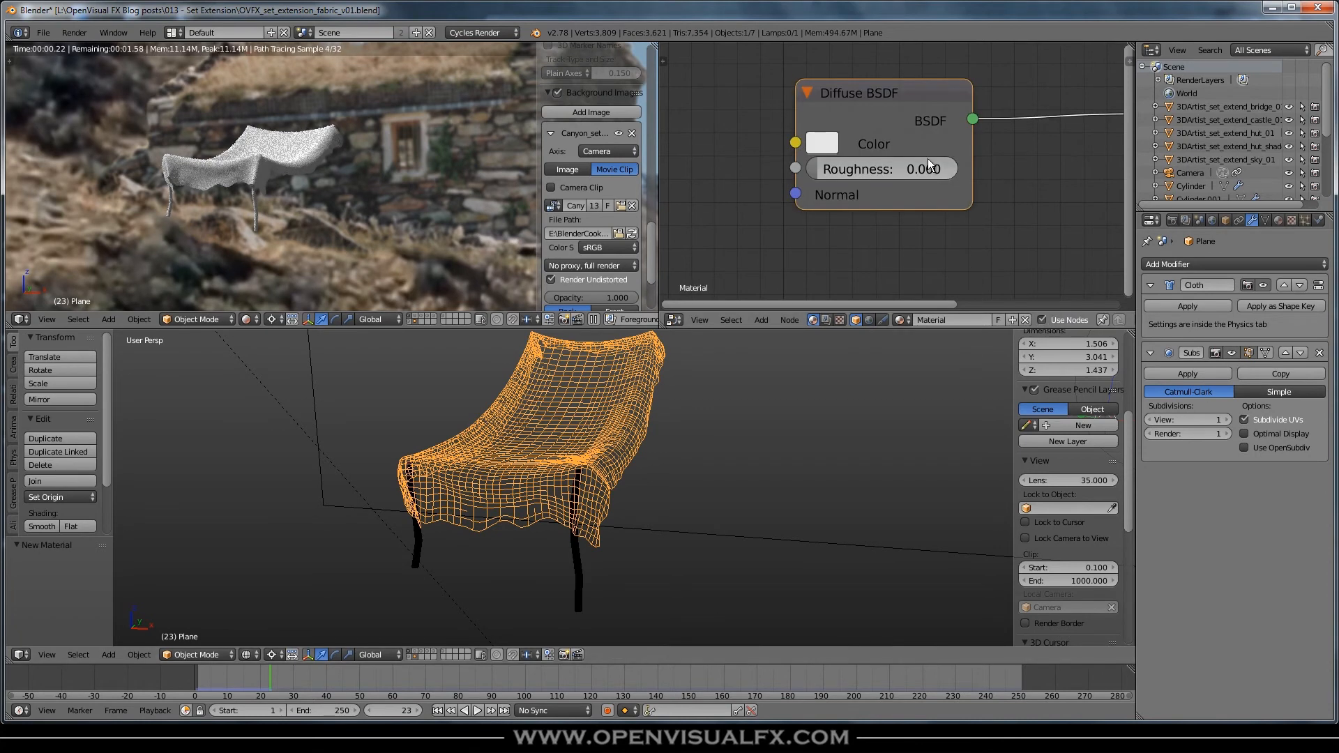
scroll(900, 168, "down", 5)
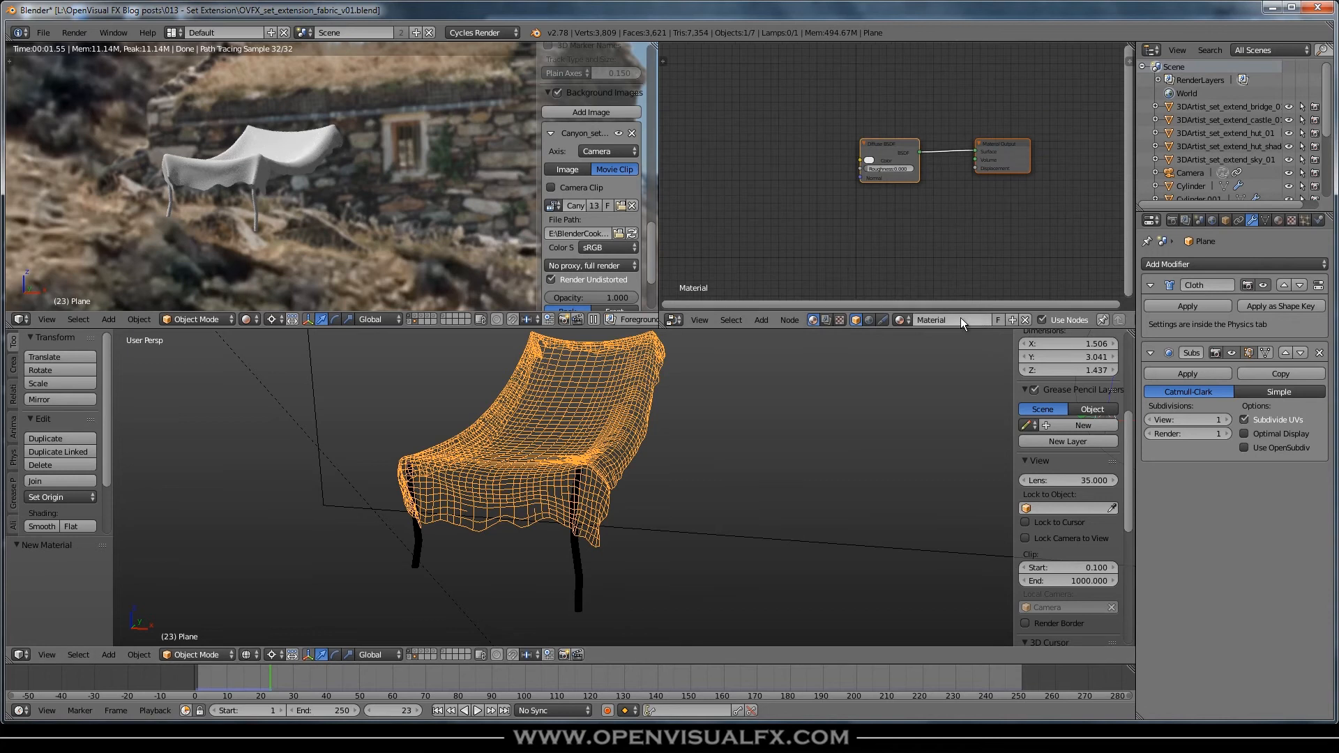
type("fa")
key("Return")
middle_click_drag(884, 233, 912, 230)
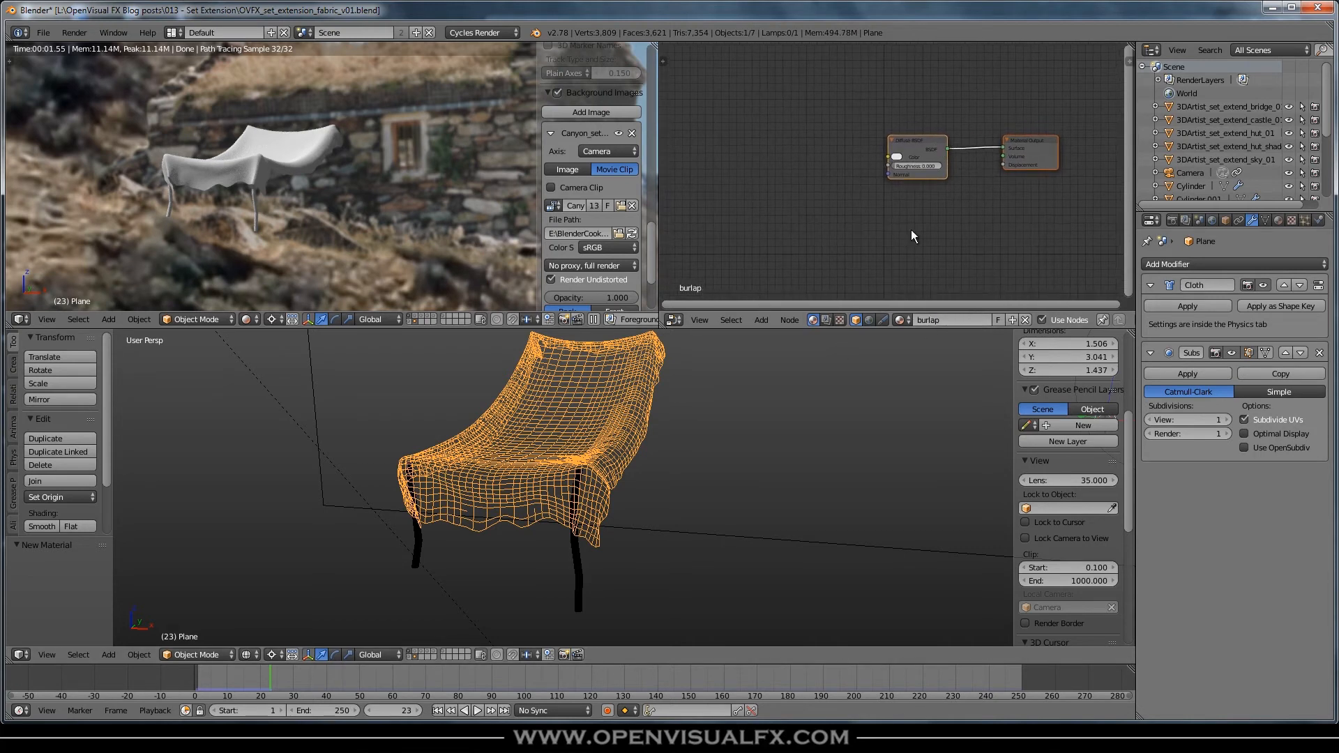
Widen the node editor, add an Image Texture node and connect its Color output to the Diffuse BSDF Color input
left_click_drag(658, 178, 606, 179)
middle_click_drag(359, 250, 278, 180, "shift")
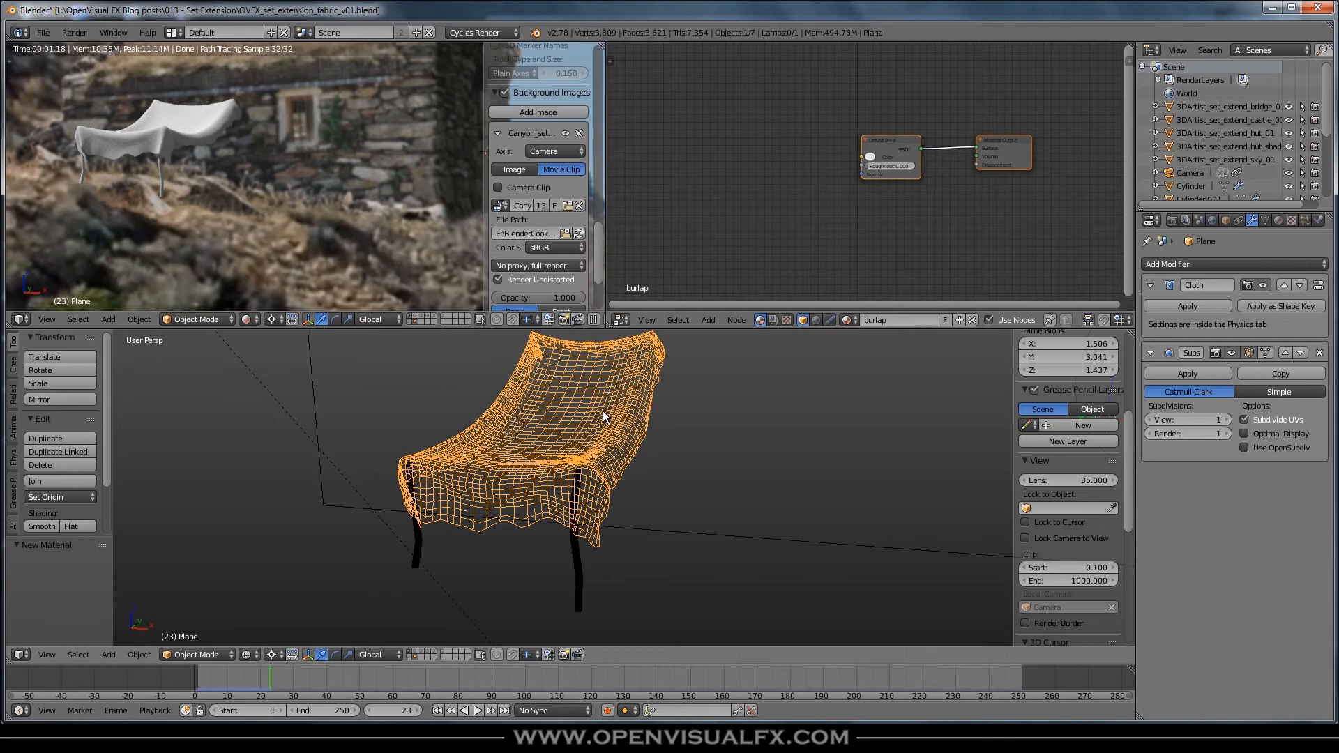
middle_click_drag(749, 190, 802, 183)
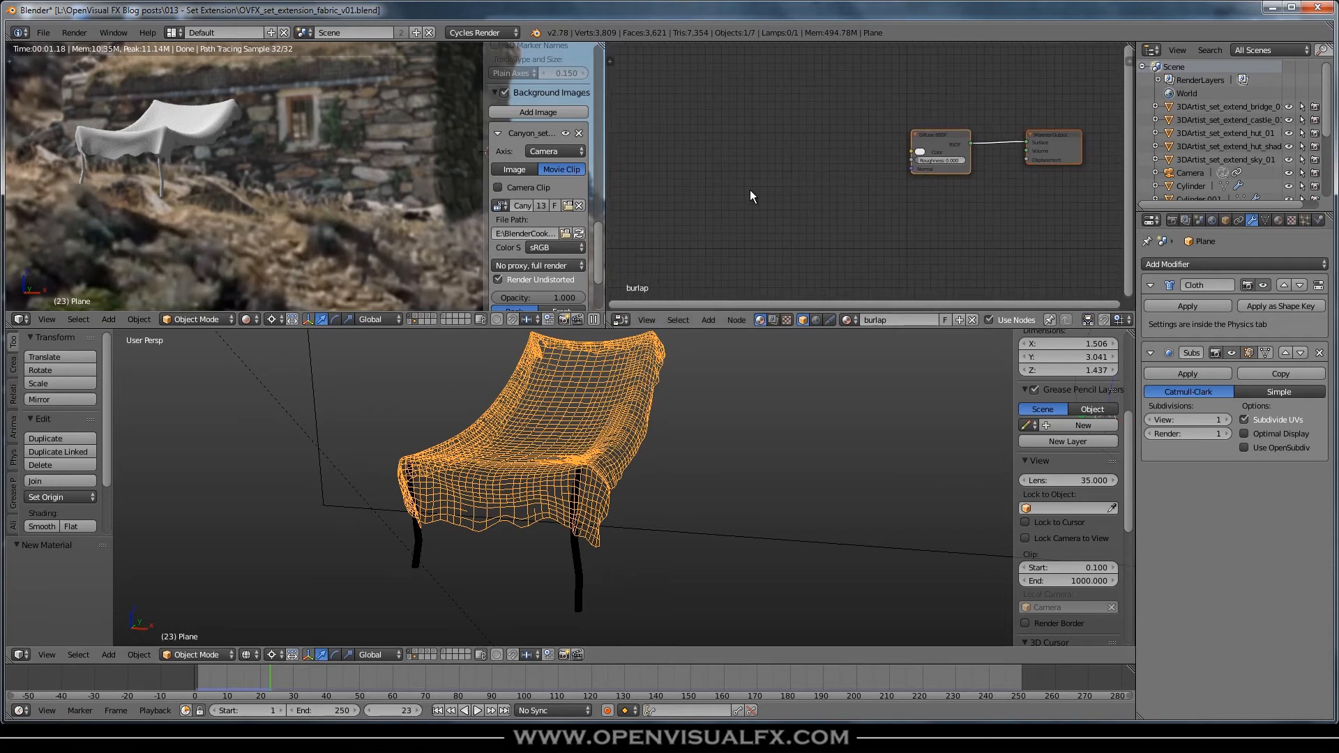
key("shift+a")
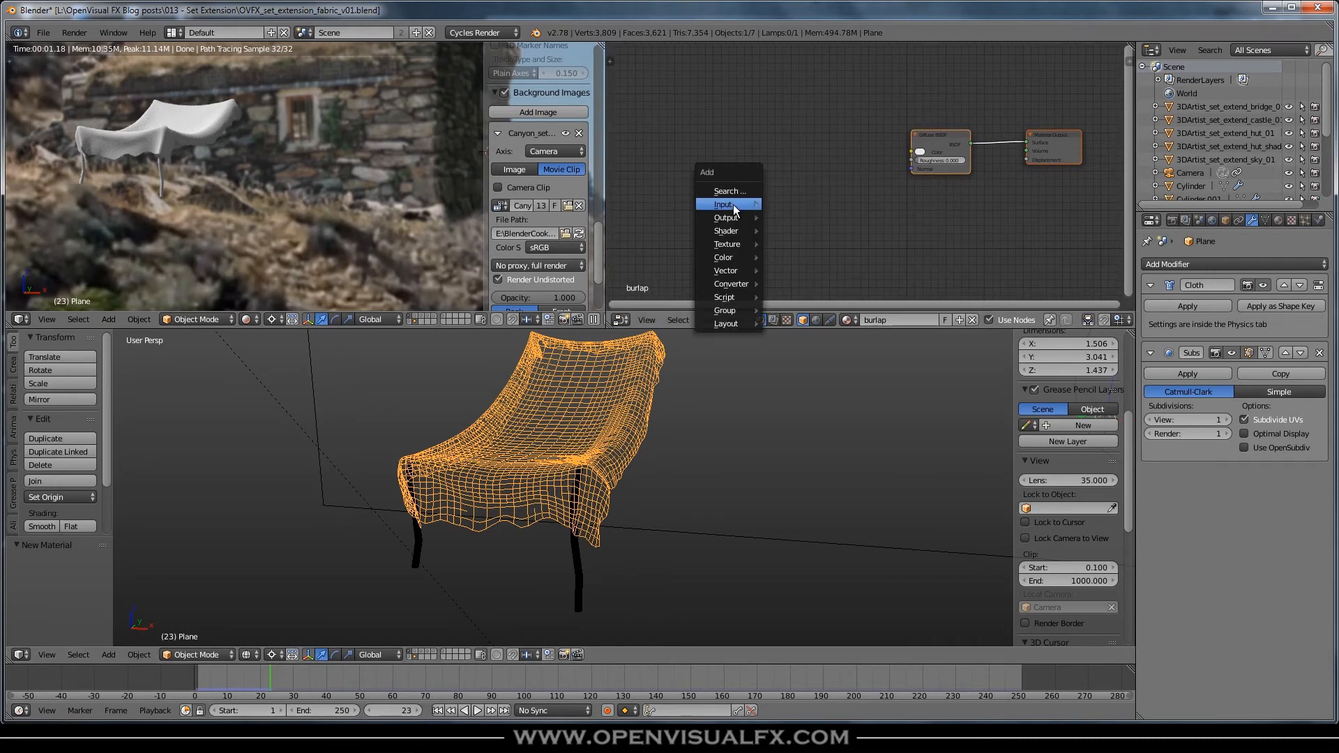
mouse_move(727, 203)
mouse_move(729, 245)
left_click(795, 299)
left_click(733, 123)
left_click_drag(789, 136, 911, 151)
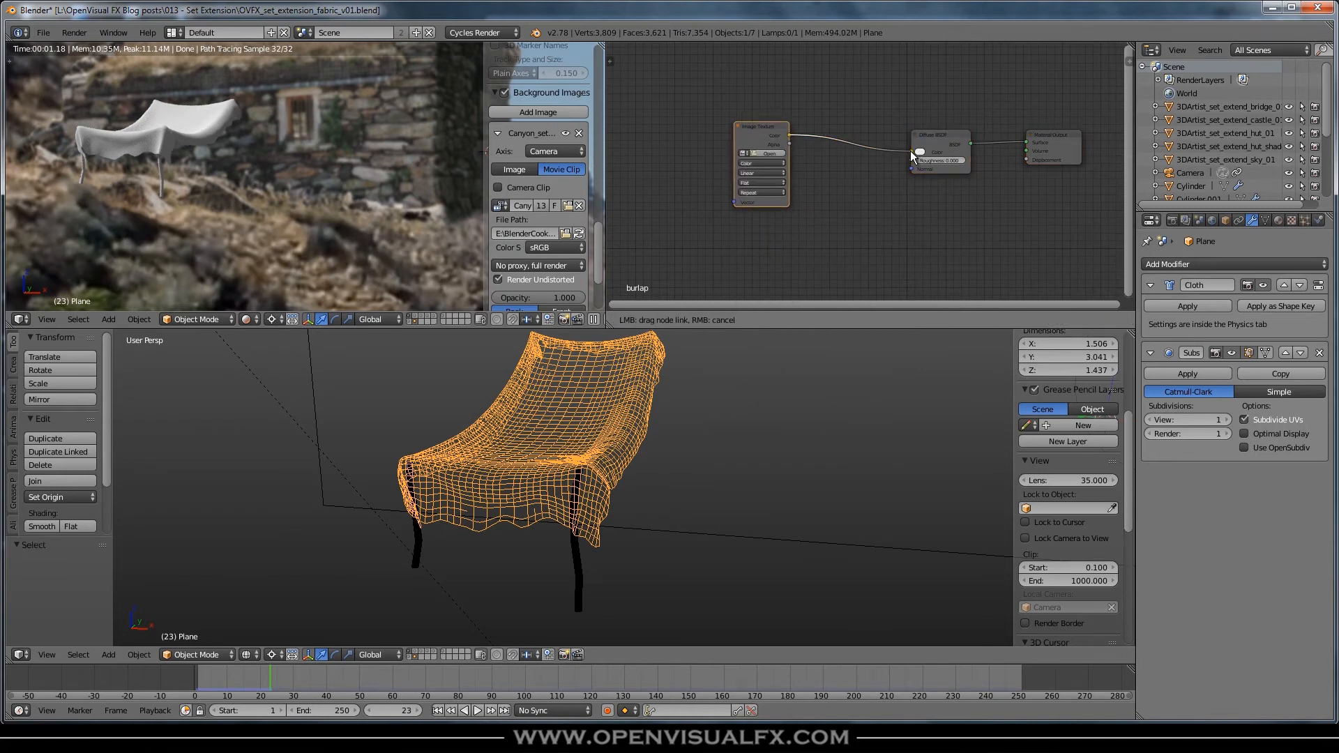
scroll(751, 149, "up", 1)
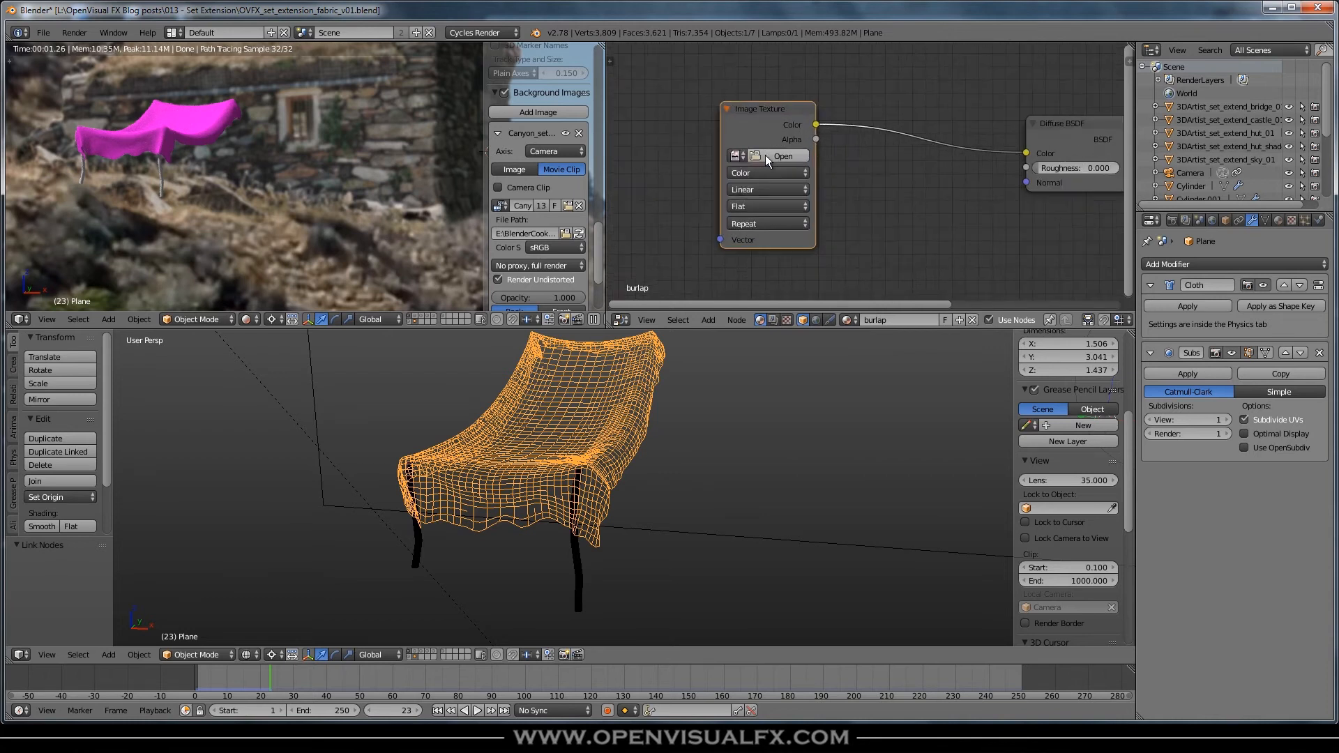
Load sack-2105196_1920.jpg into the Image Texture node, browsing the set extension folder with thumbnail previews
left_click(765, 155)
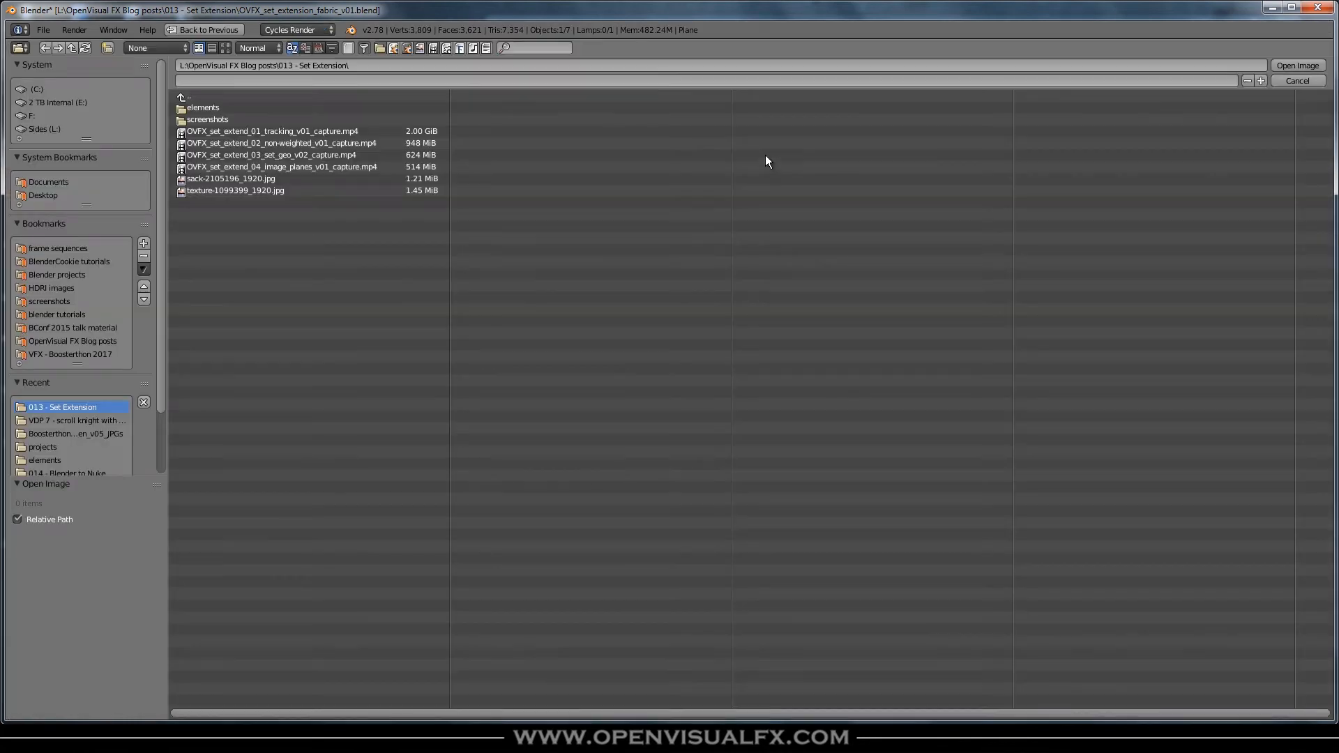
left_click(225, 48)
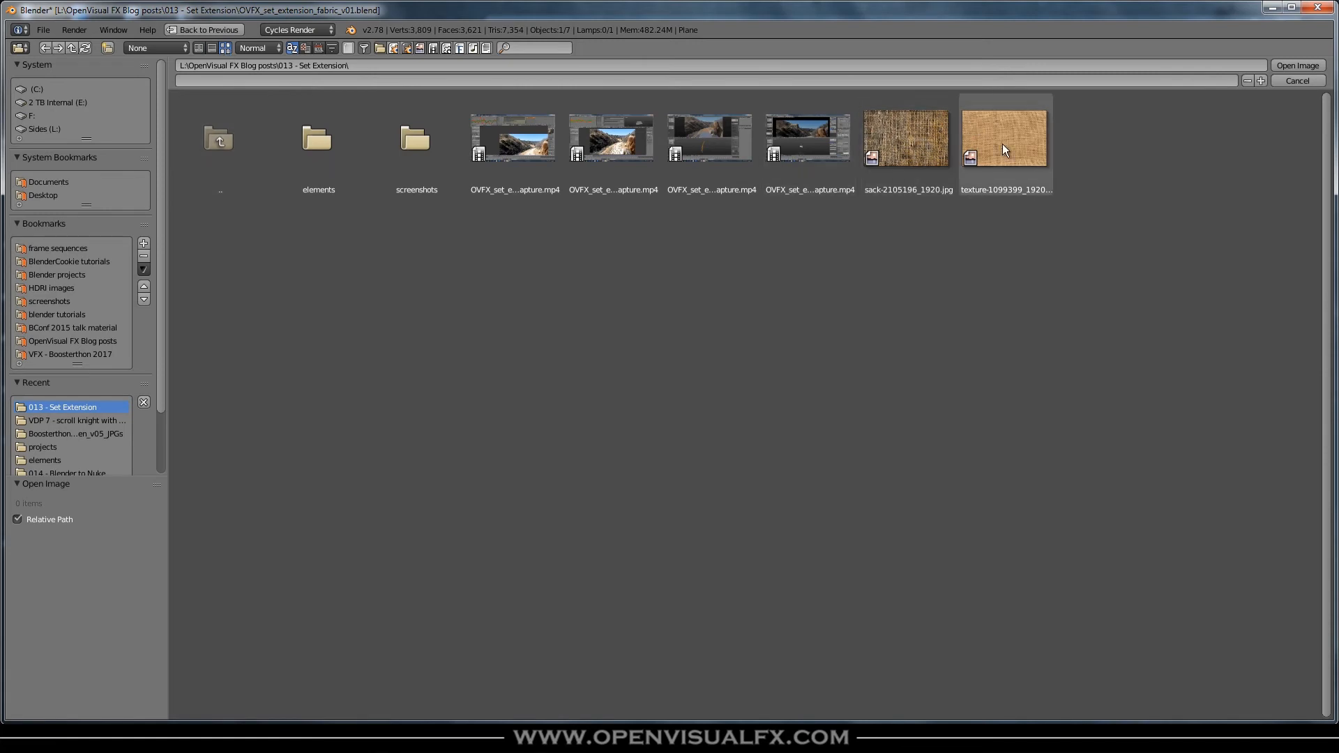
left_click(919, 140)
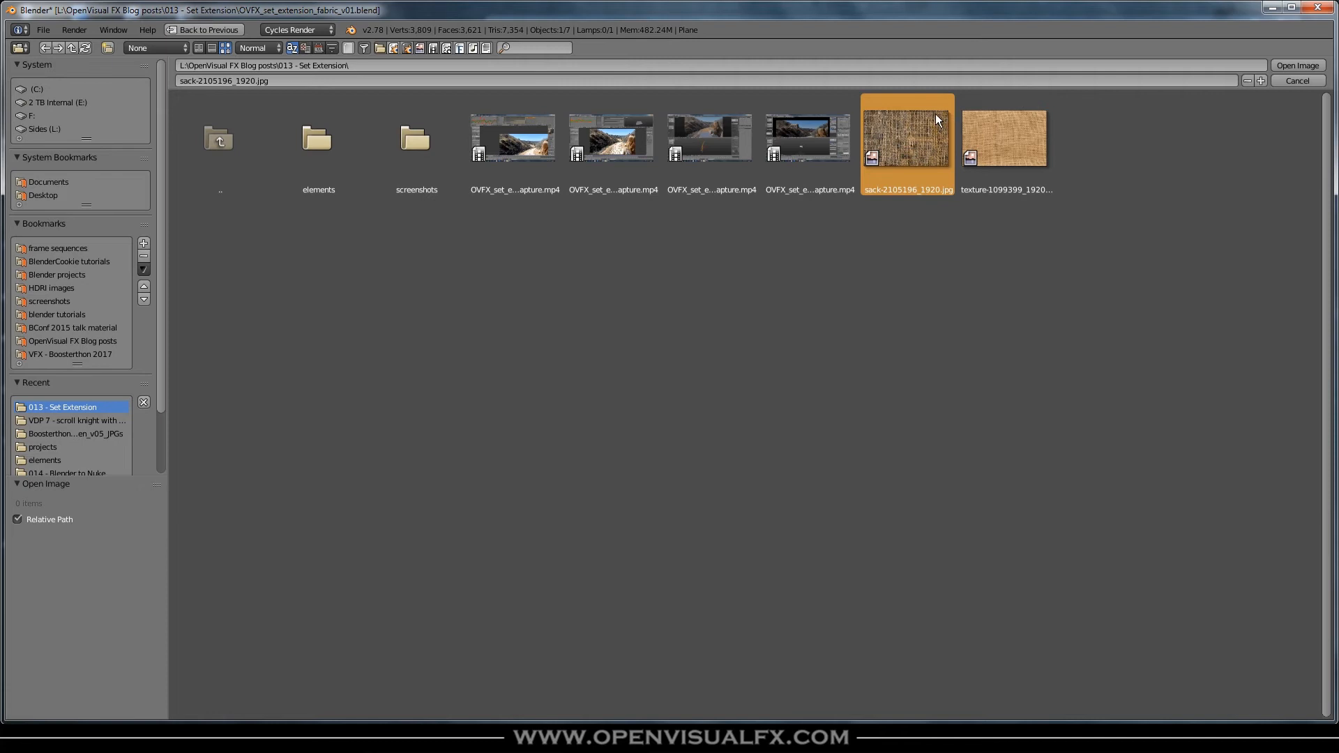
left_click(1298, 65)
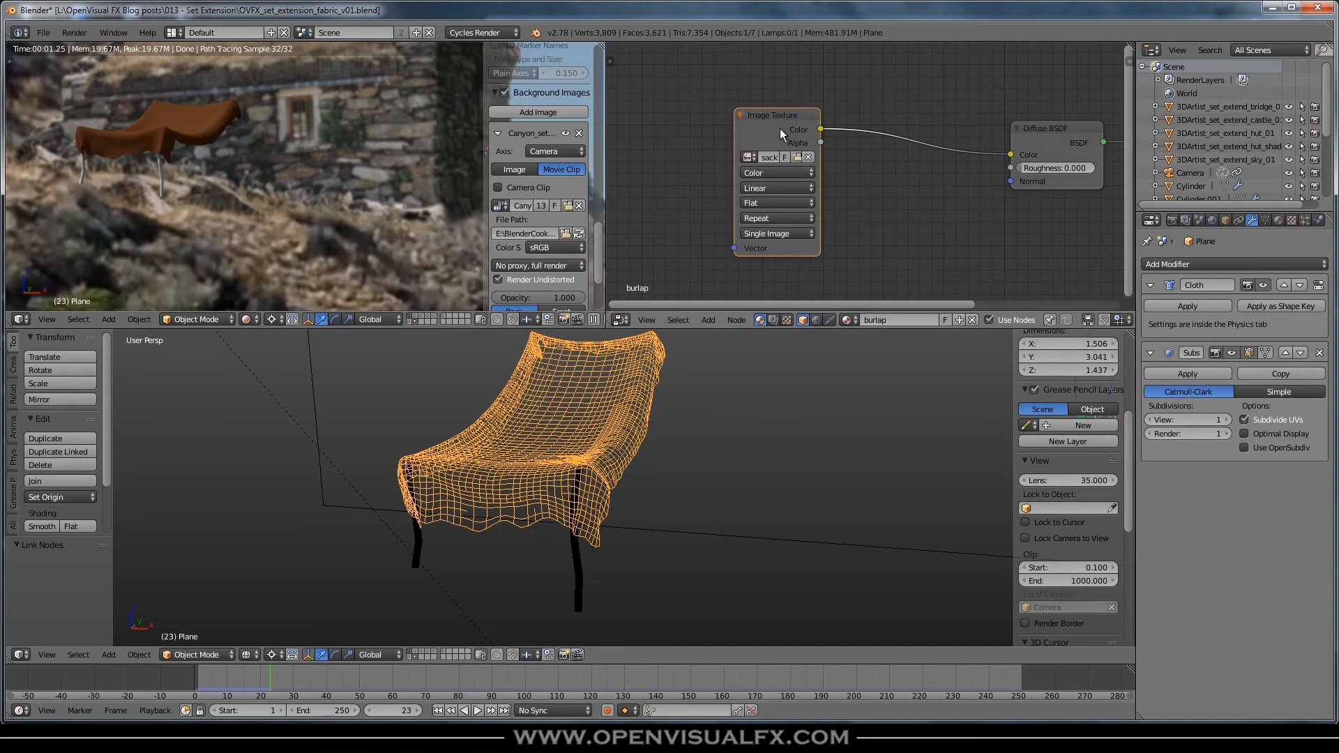
Make the camera view and node editor taller, widen the node editor, and bring the fabric back into the camera view
scroll(735, 155, "down", 3)
middle_click_drag(723, 173, 816, 166)
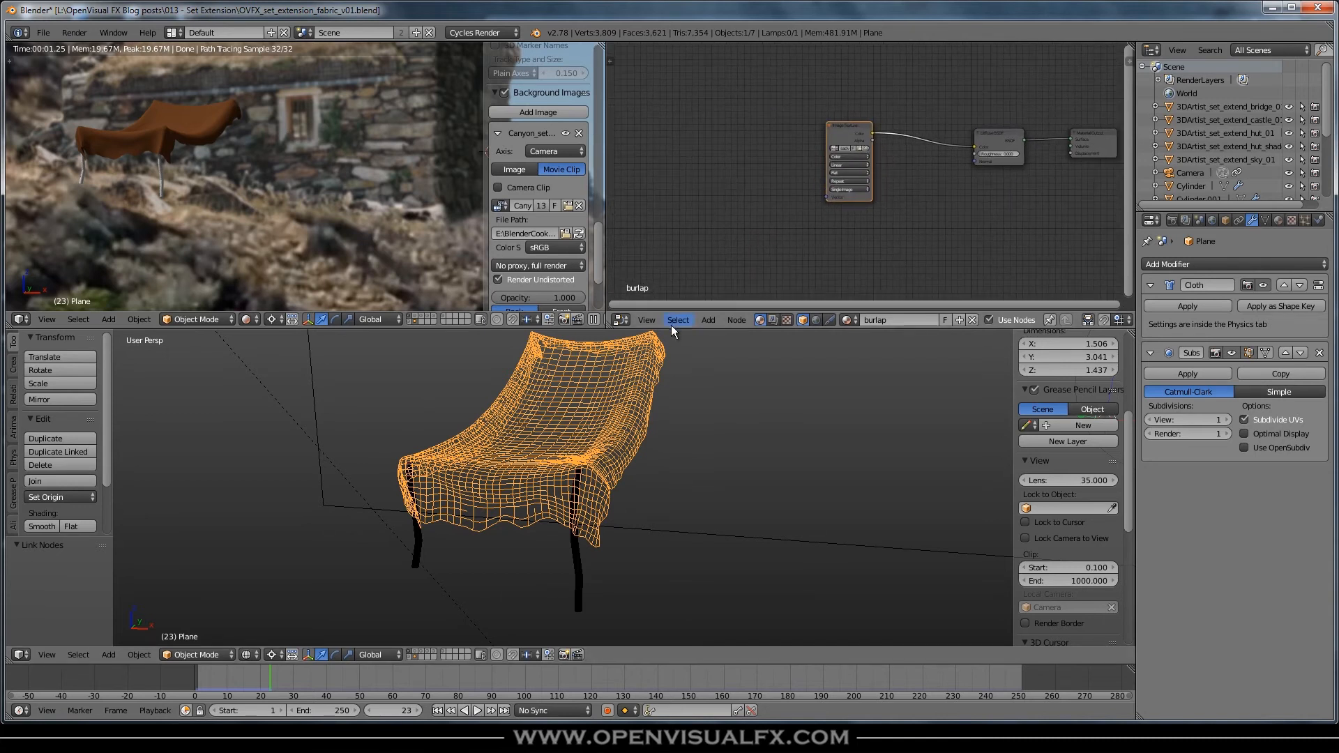
left_click_drag(672, 328, 675, 392)
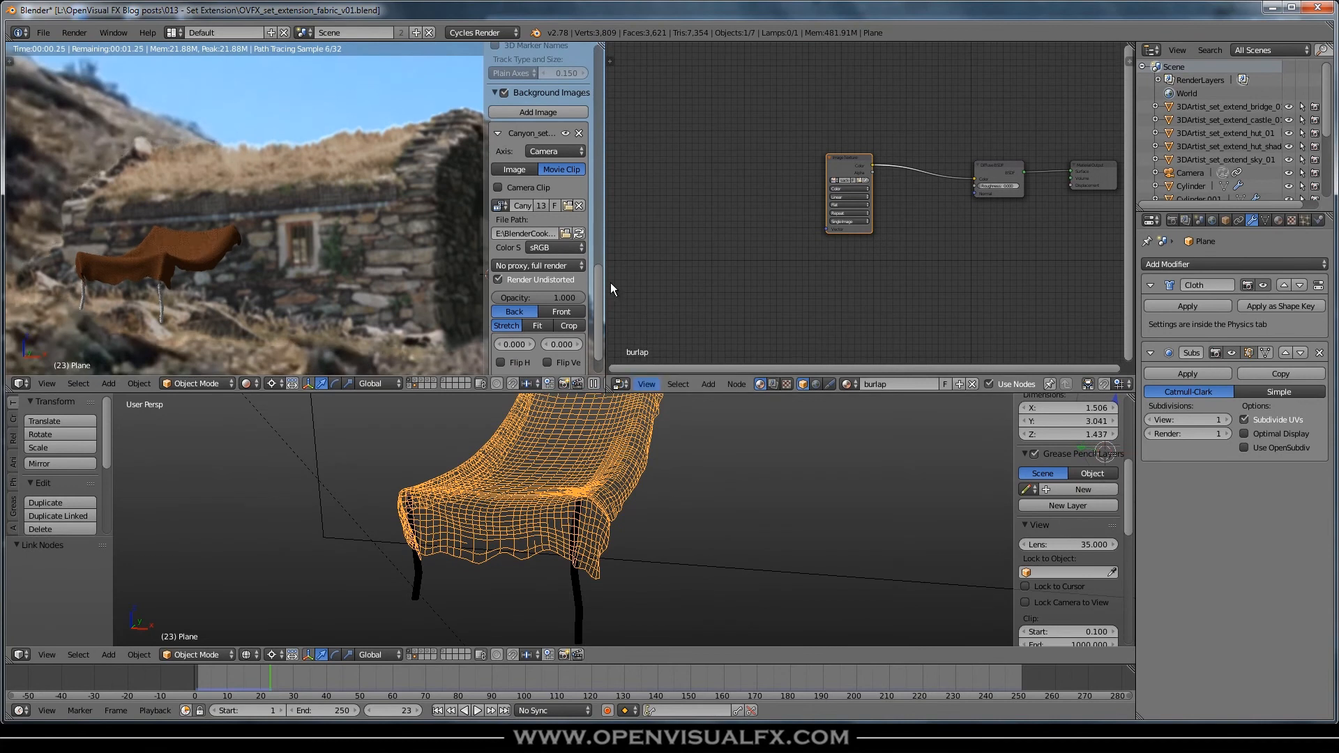
left_click_drag(605, 246, 480, 244)
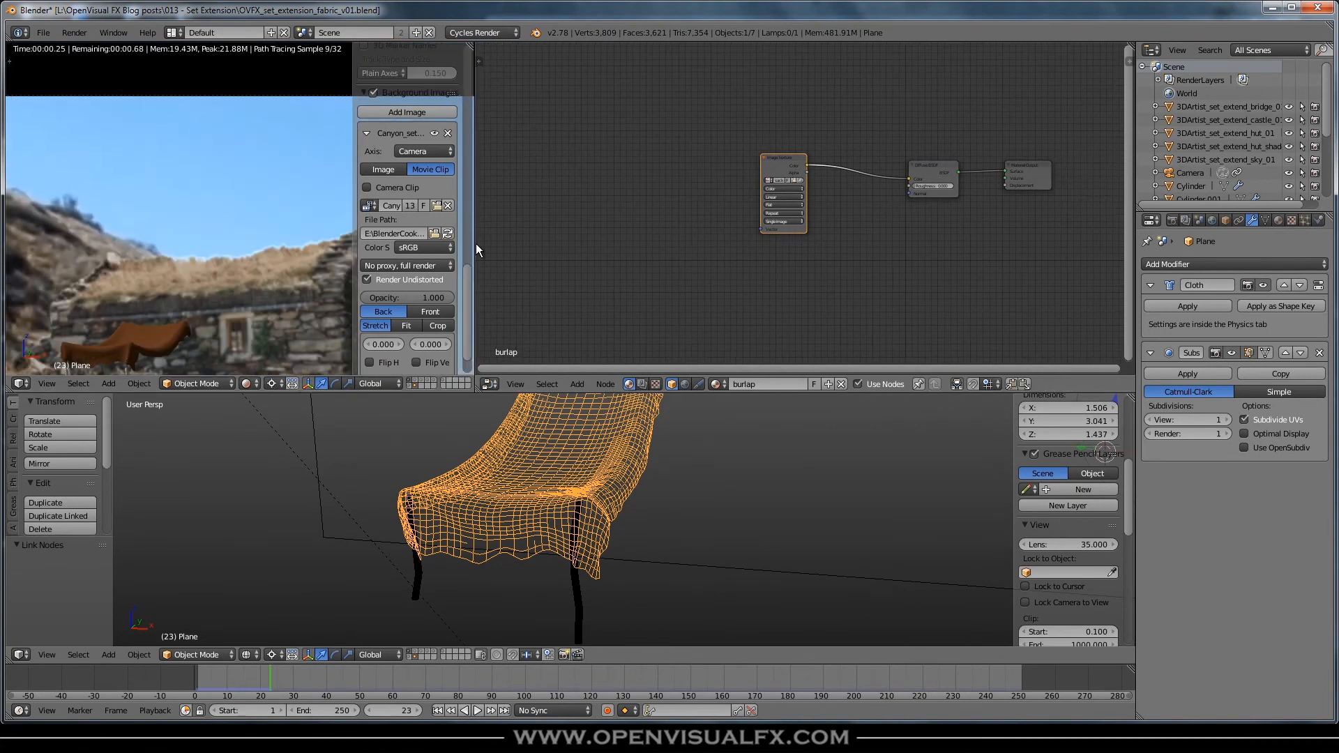
scroll(181, 241, "up", 1)
middle_click_drag(186, 291, 242, 173, "shift")
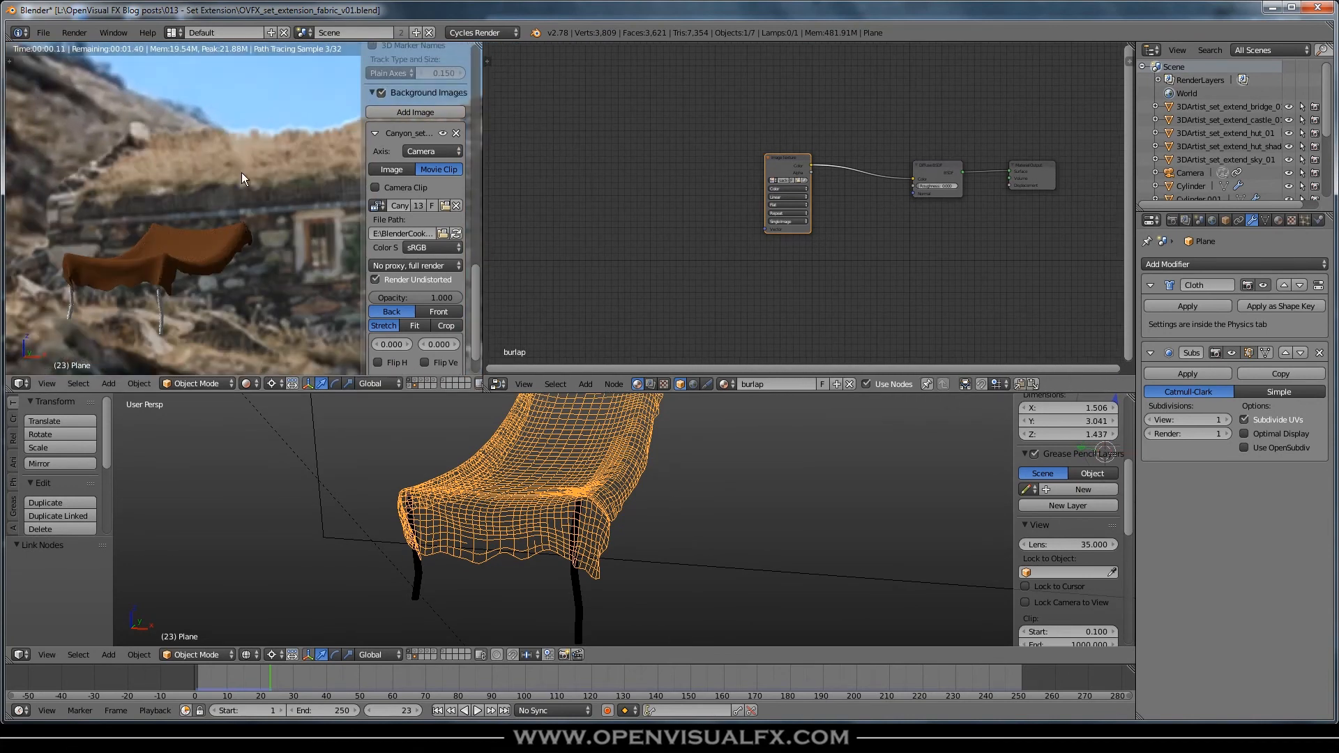
Hide the rendered camera view's properties sidebar and save the blend file over the existing version
key("n")
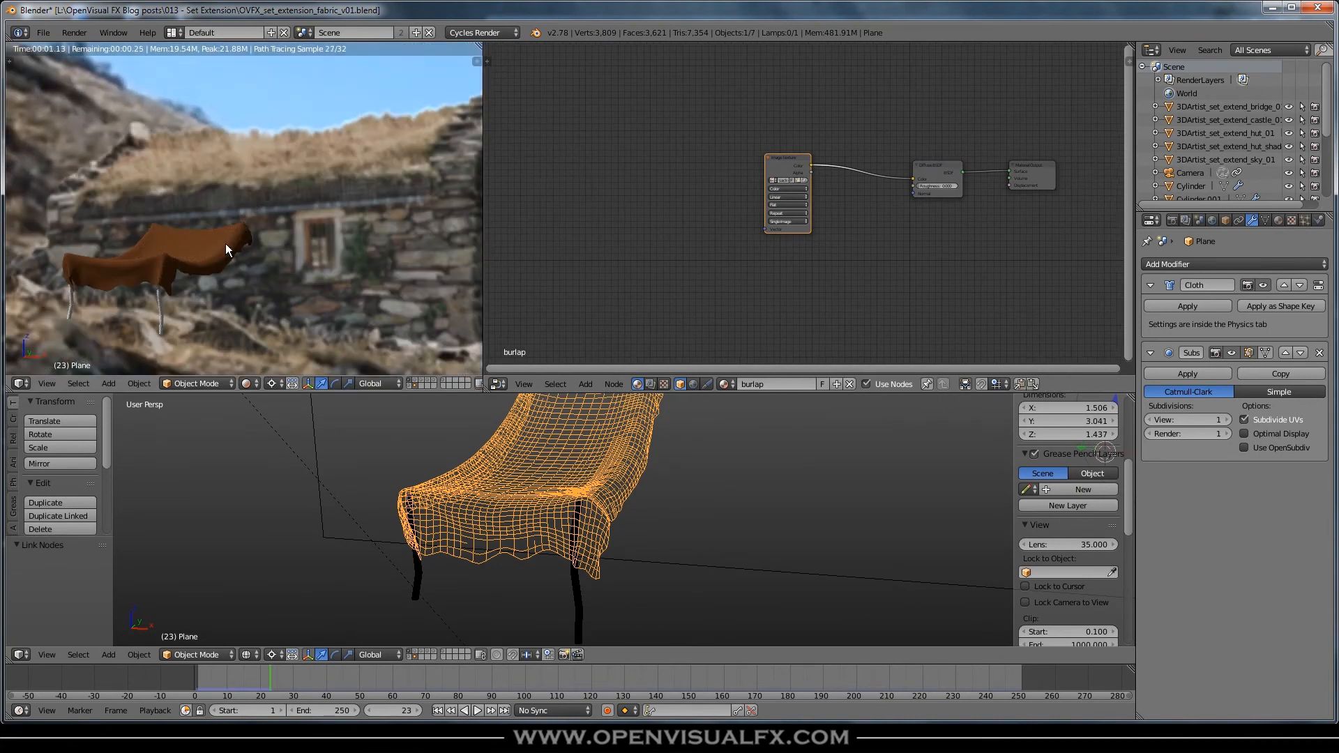
middle_click_drag(224, 244, 325, 201, "shift")
scroll(300, 207, "up", 3)
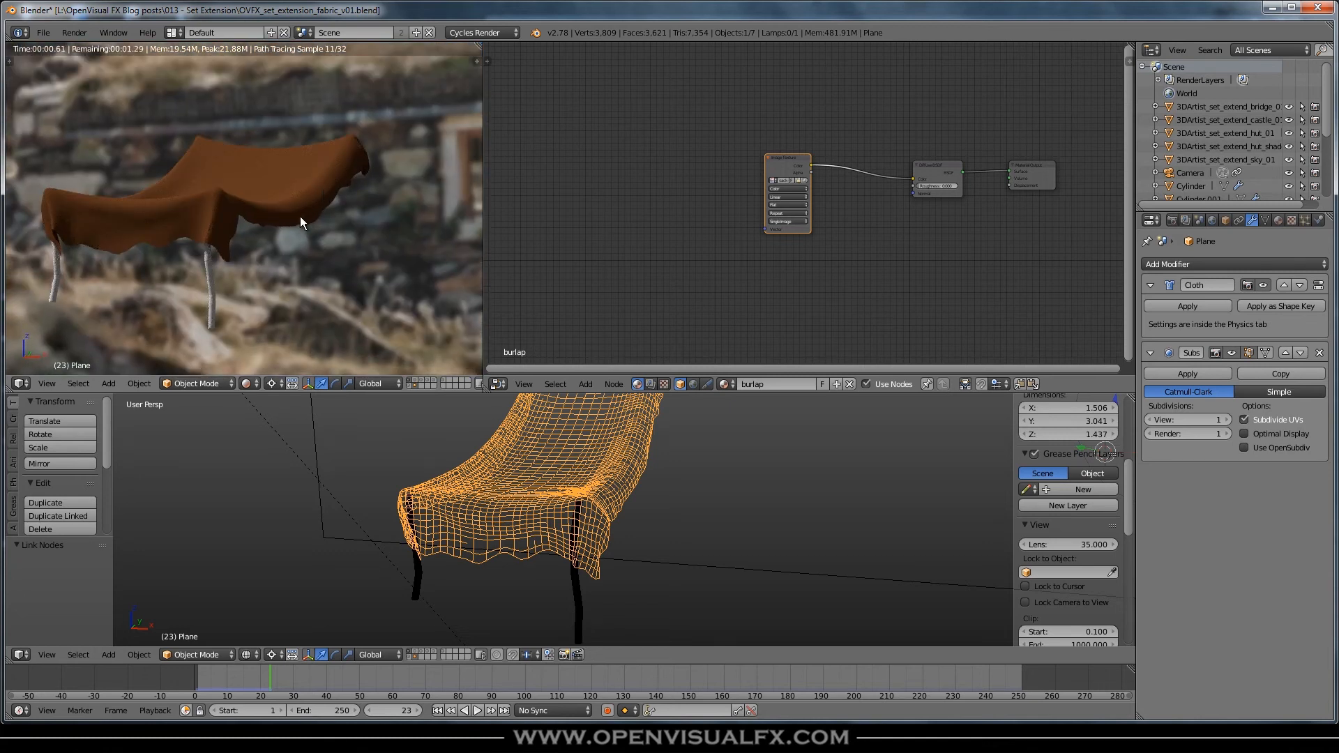
scroll(300, 217, "down", 1)
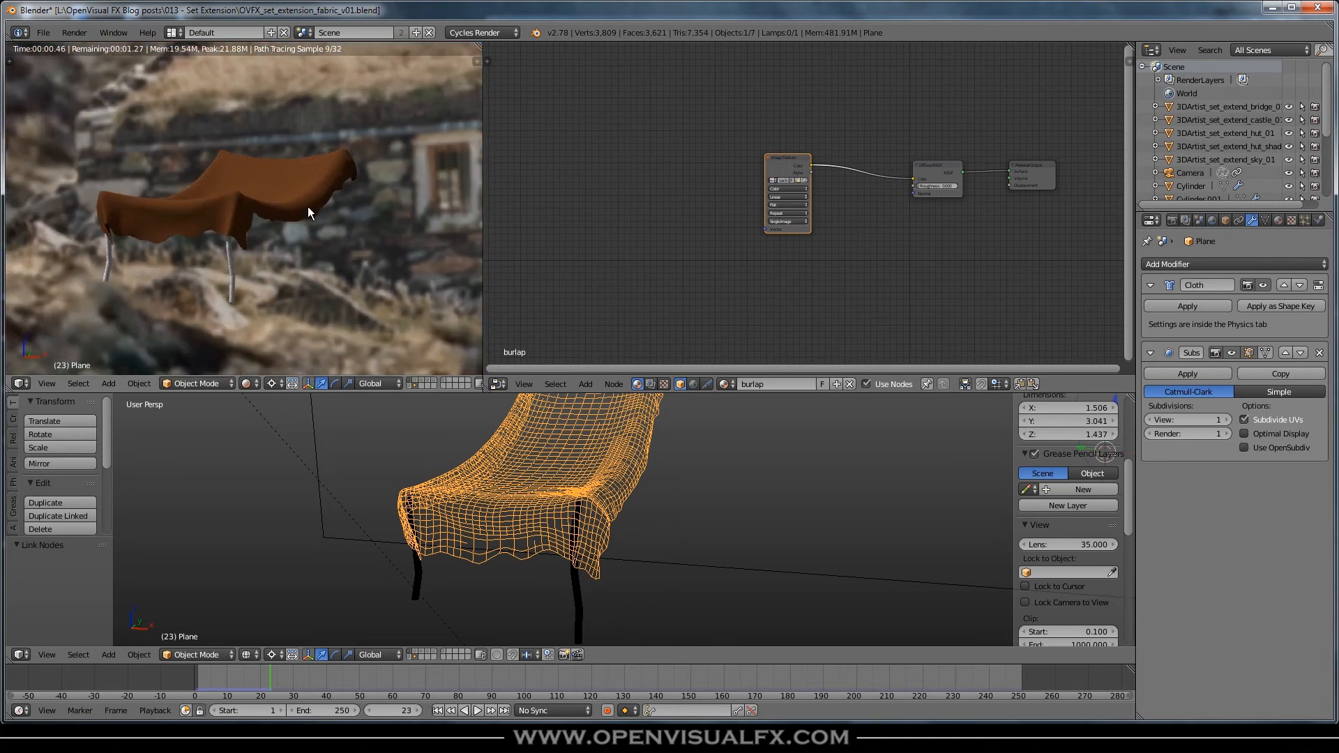
key("ctrl+s")
left_click(307, 203)
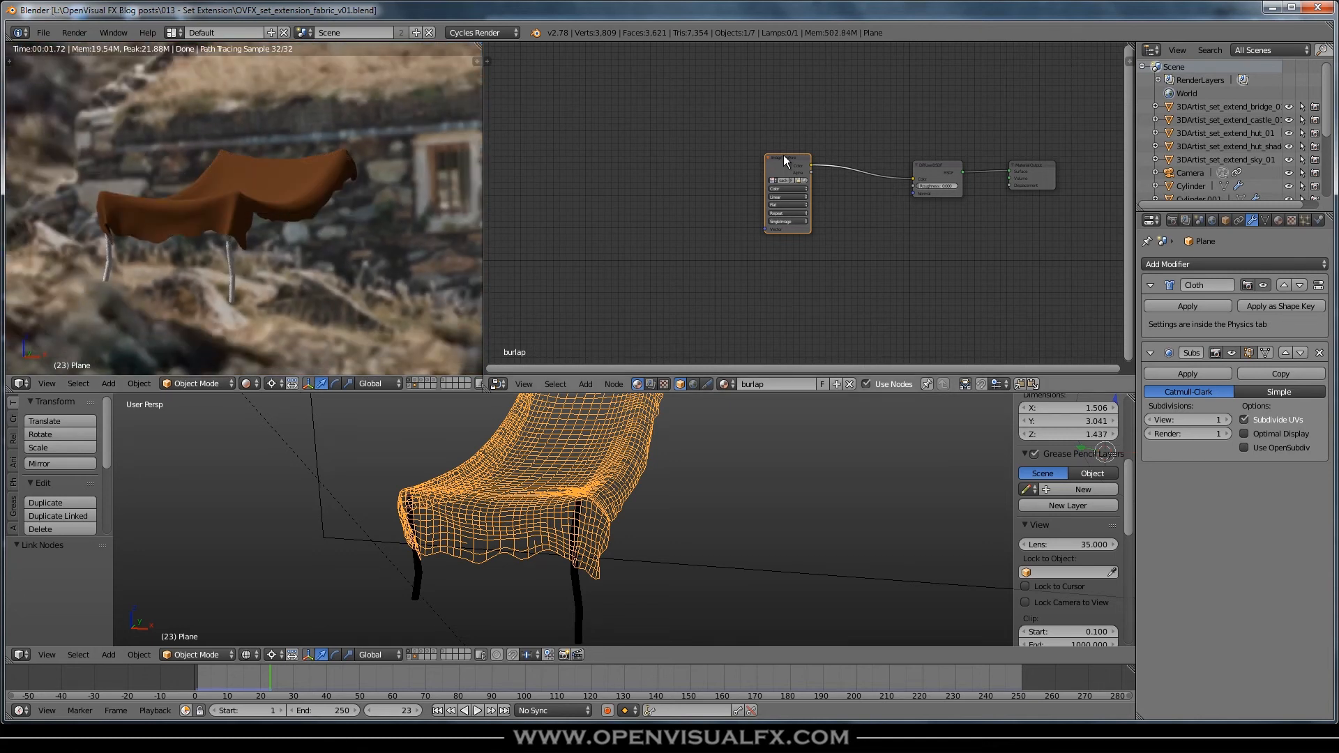
Add a Texture Coordinate node before the Image Texture node and connect its Generated output to the Image Texture's Vector input
scroll(795, 165, "up", 1)
left_click_drag(789, 165, 774, 163)
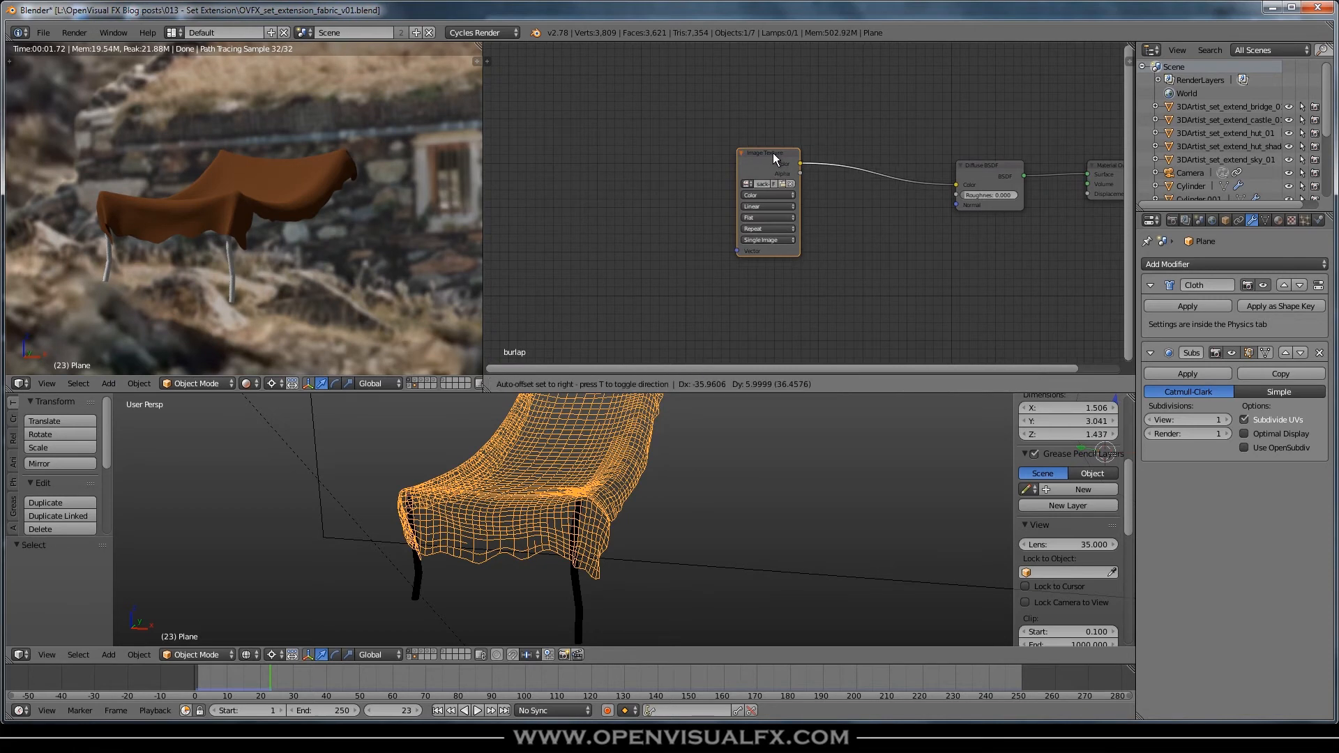
middle_click_drag(609, 225, 634, 224)
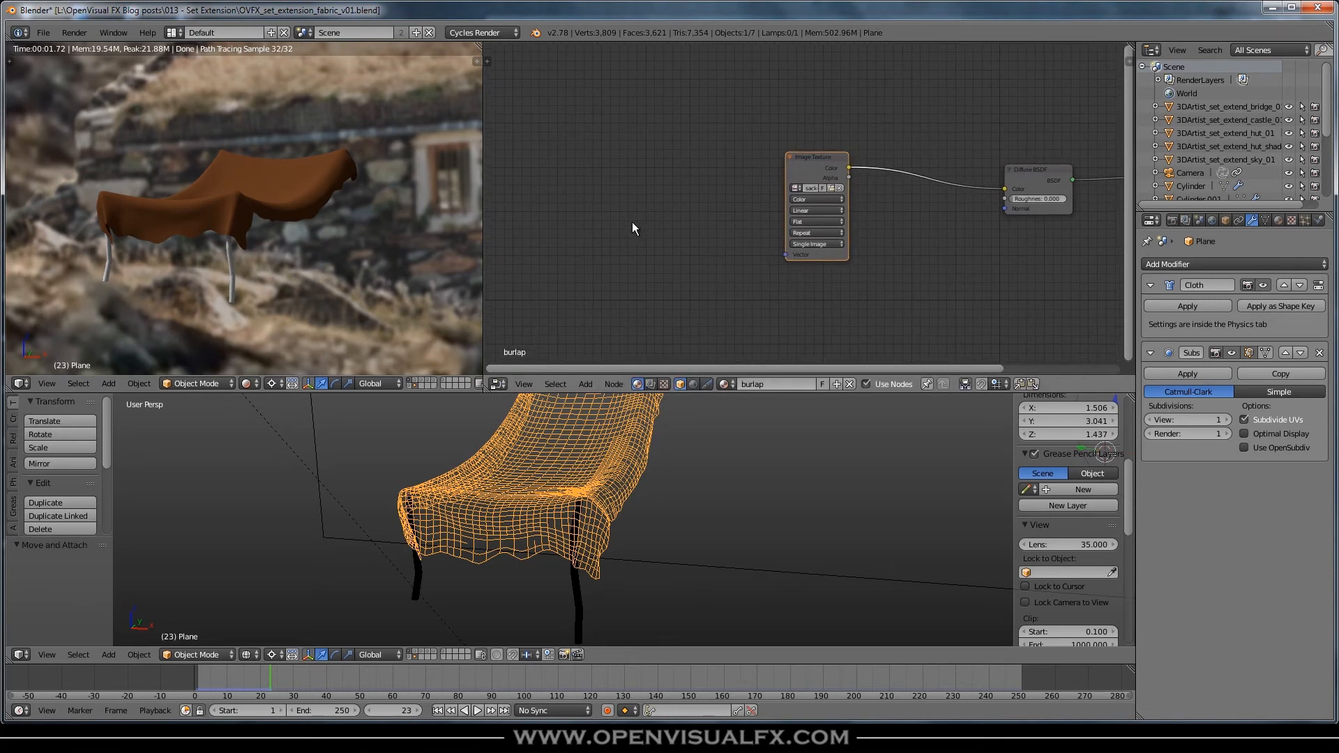
key("shift+a")
mouse_move(615, 182)
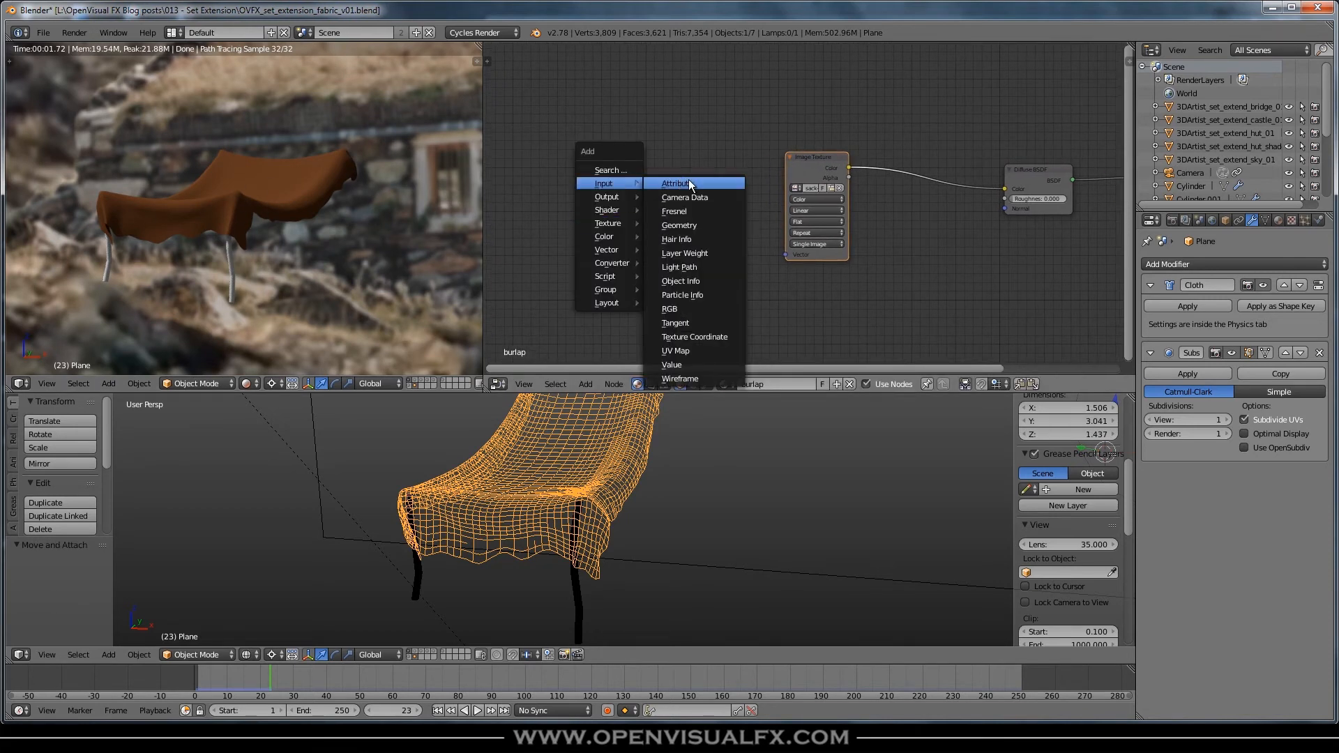
left_click(695, 337)
left_click(635, 175)
left_click_drag(616, 166, 785, 255)
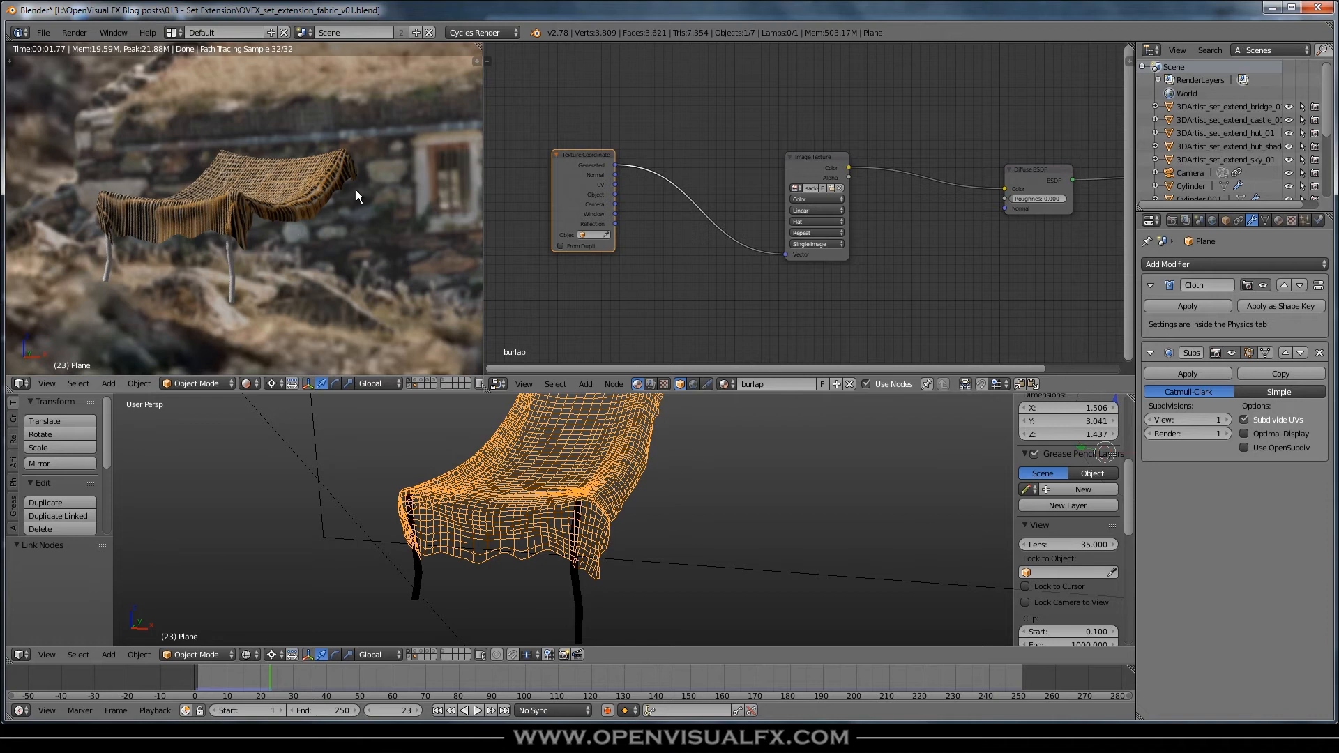
Set the Image Texture node's projection to Box
scroll(800, 248, "up", 2)
left_click(819, 217)
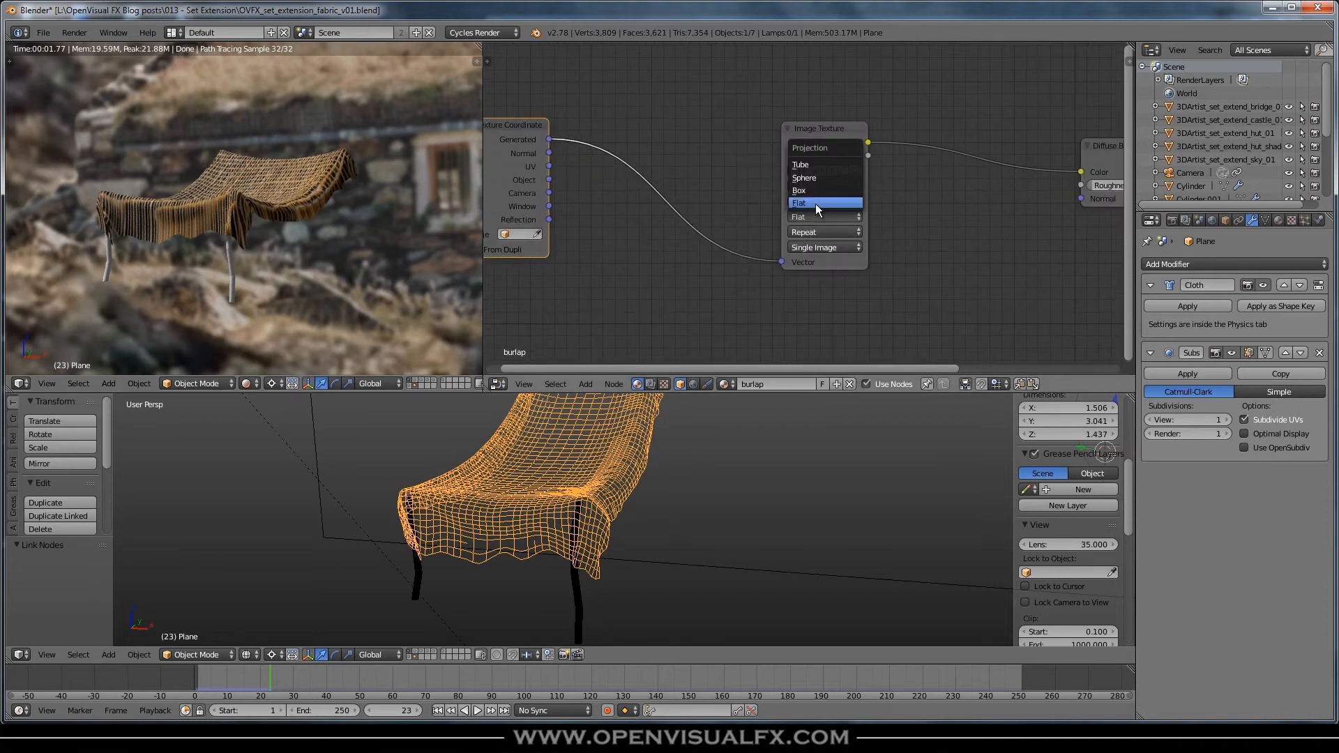
left_click(812, 189)
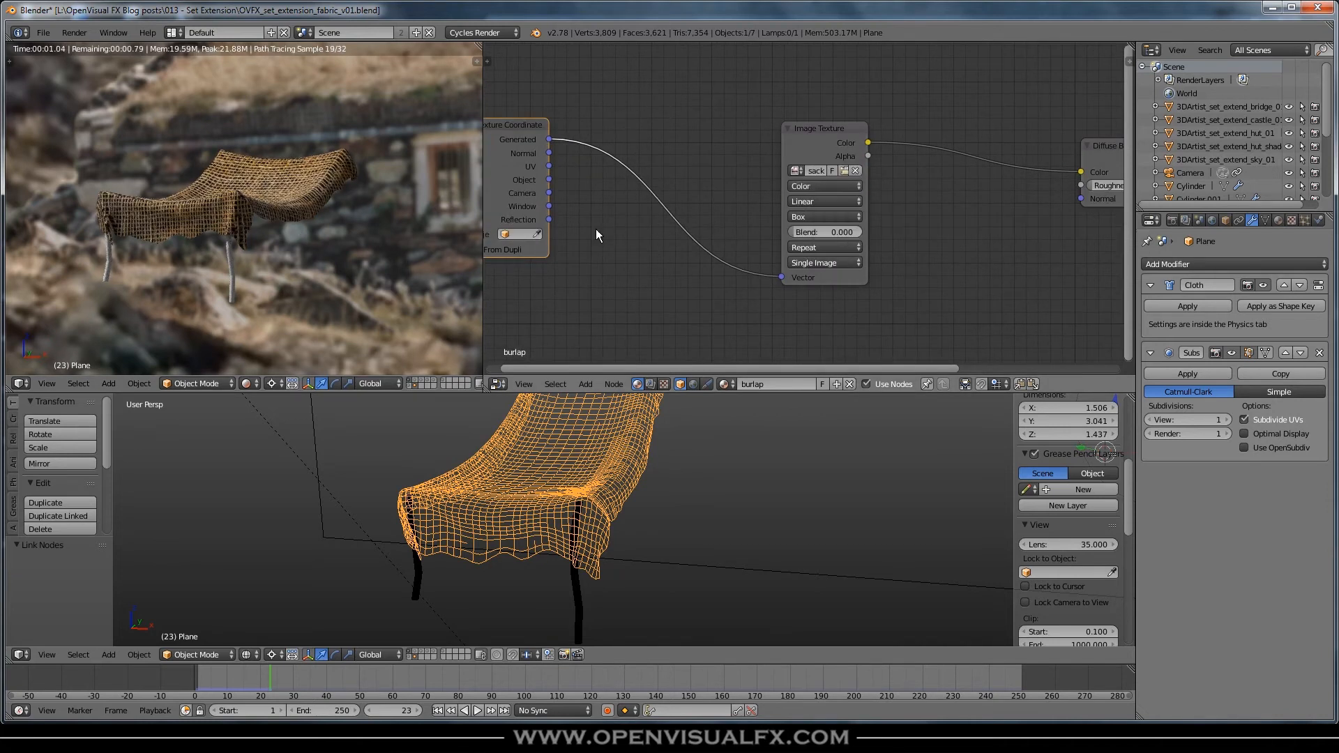
Try low and high Blend values for the Image Texture node's box projection, including 0.267 and 0.867, and settle on 0.203
scroll(242, 219, "up", 2)
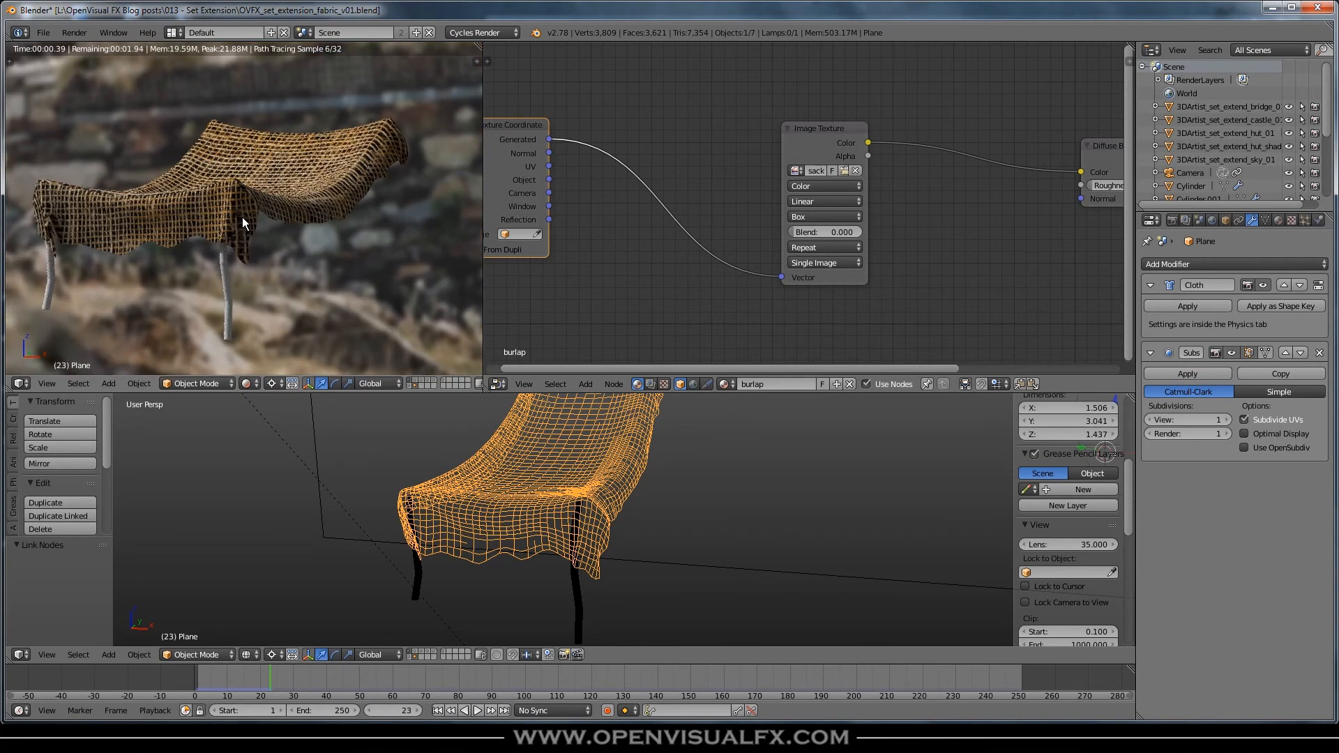
left_click_drag(795, 233, 822, 231)
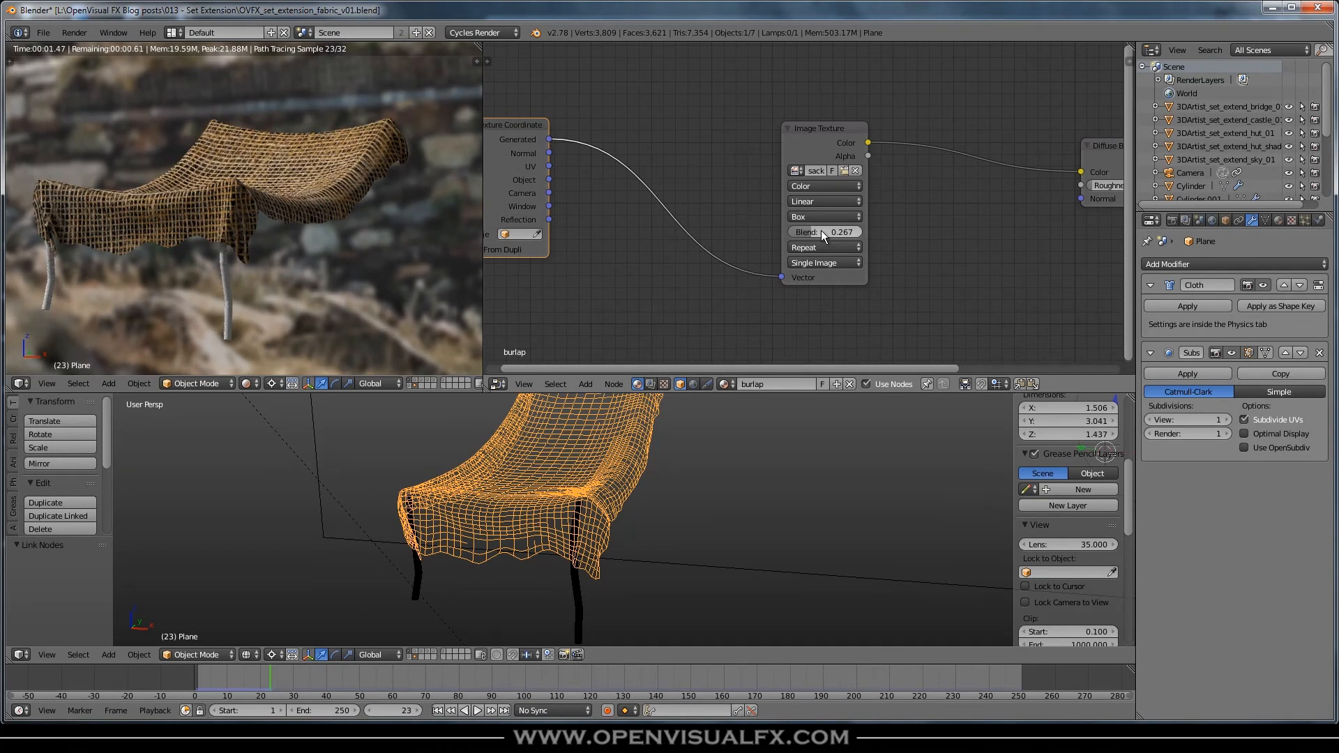
left_click_drag(821, 230, 806, 232)
left_click(807, 232)
left_click(876, 237)
left_click_drag(815, 229, 864, 225)
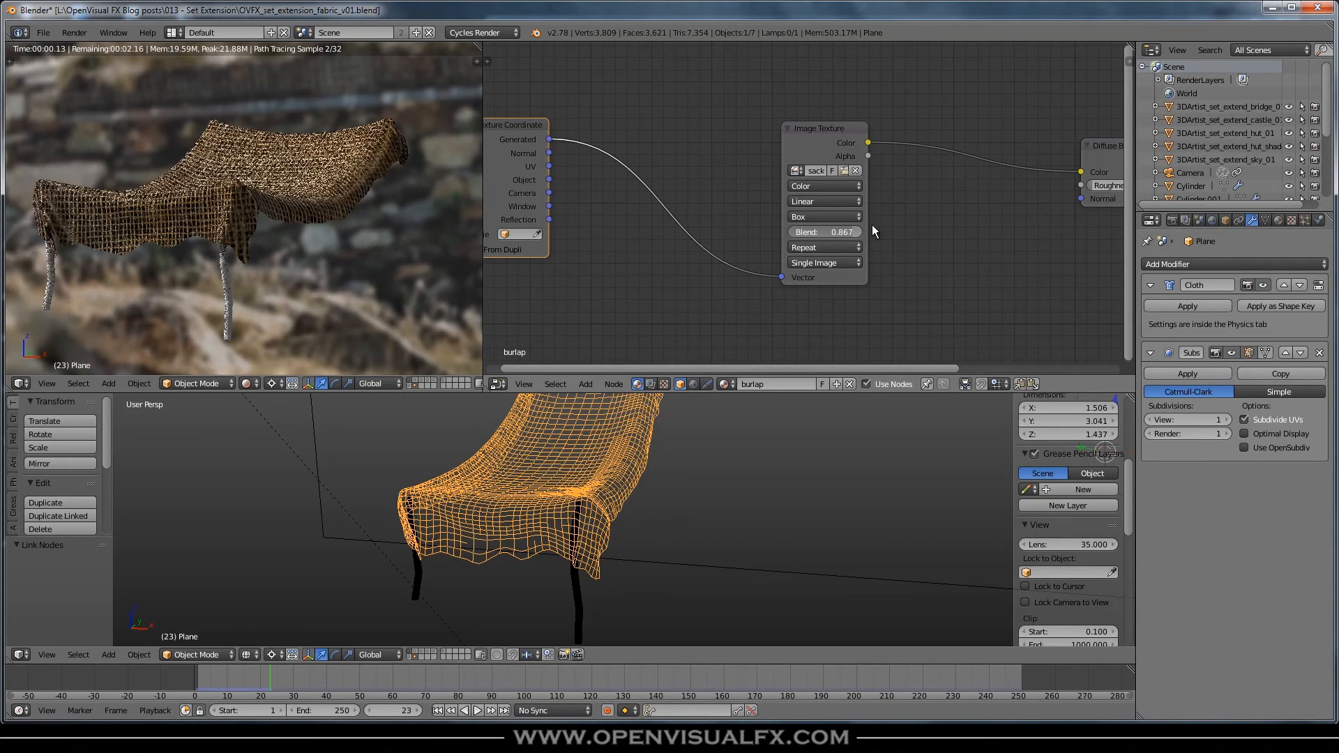
left_click_drag(853, 233, 808, 232)
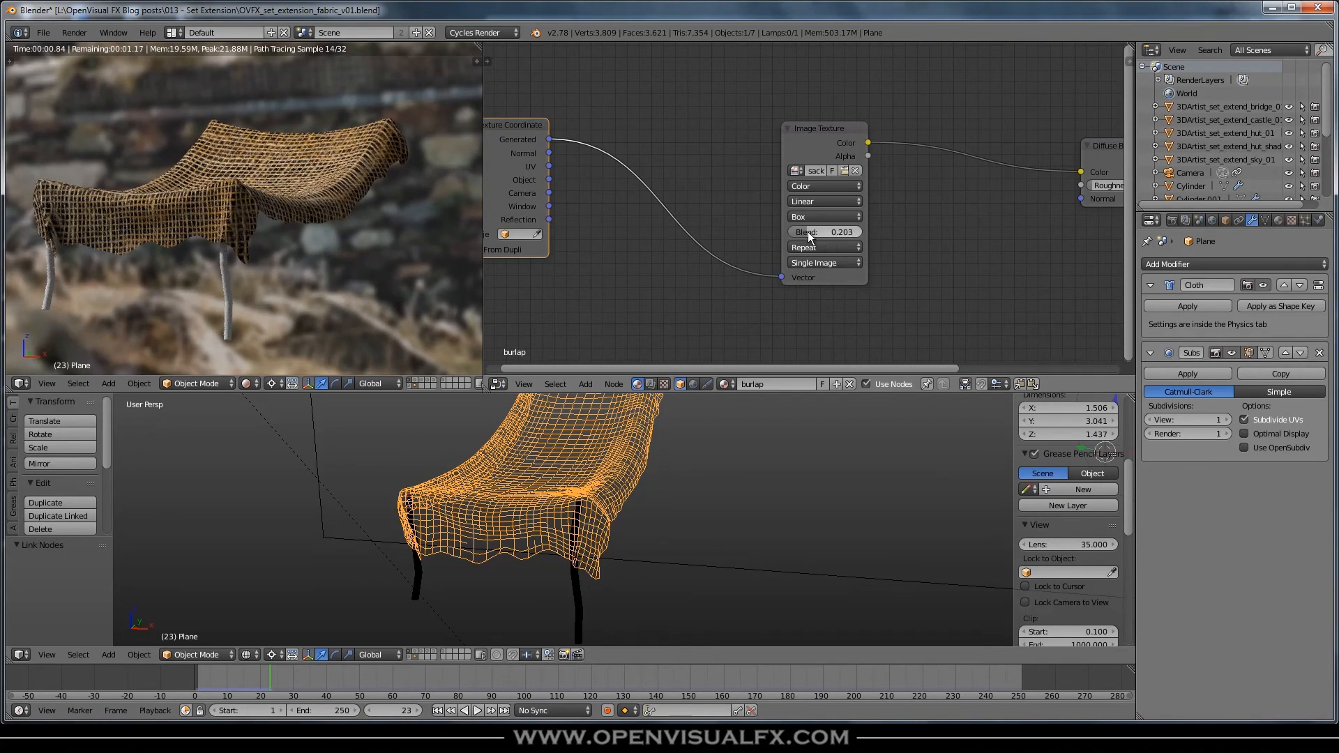
left_click(810, 232)
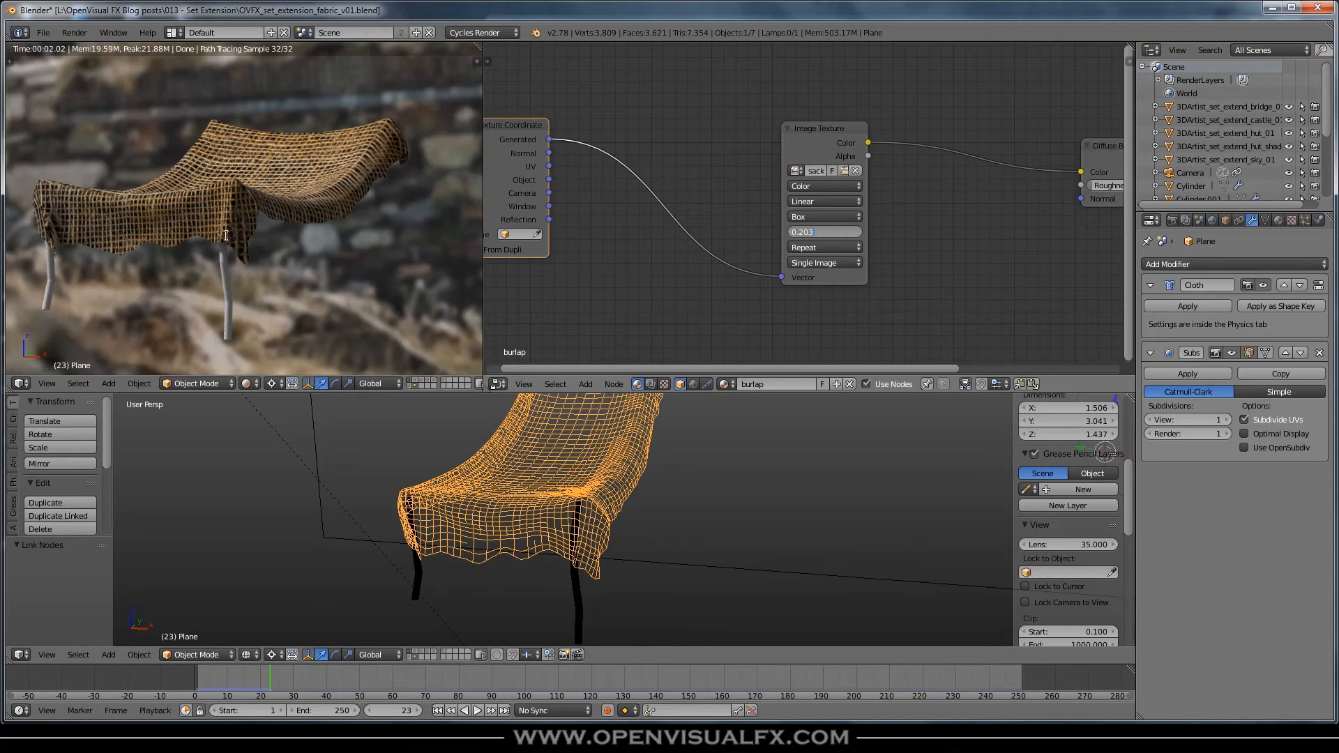
left_click(840, 108)
Move the Image Texture and Texture Coordinate nodes apart to make room between them
left_click_drag(813, 129, 971, 114)
scroll(307, 229, "down", 5)
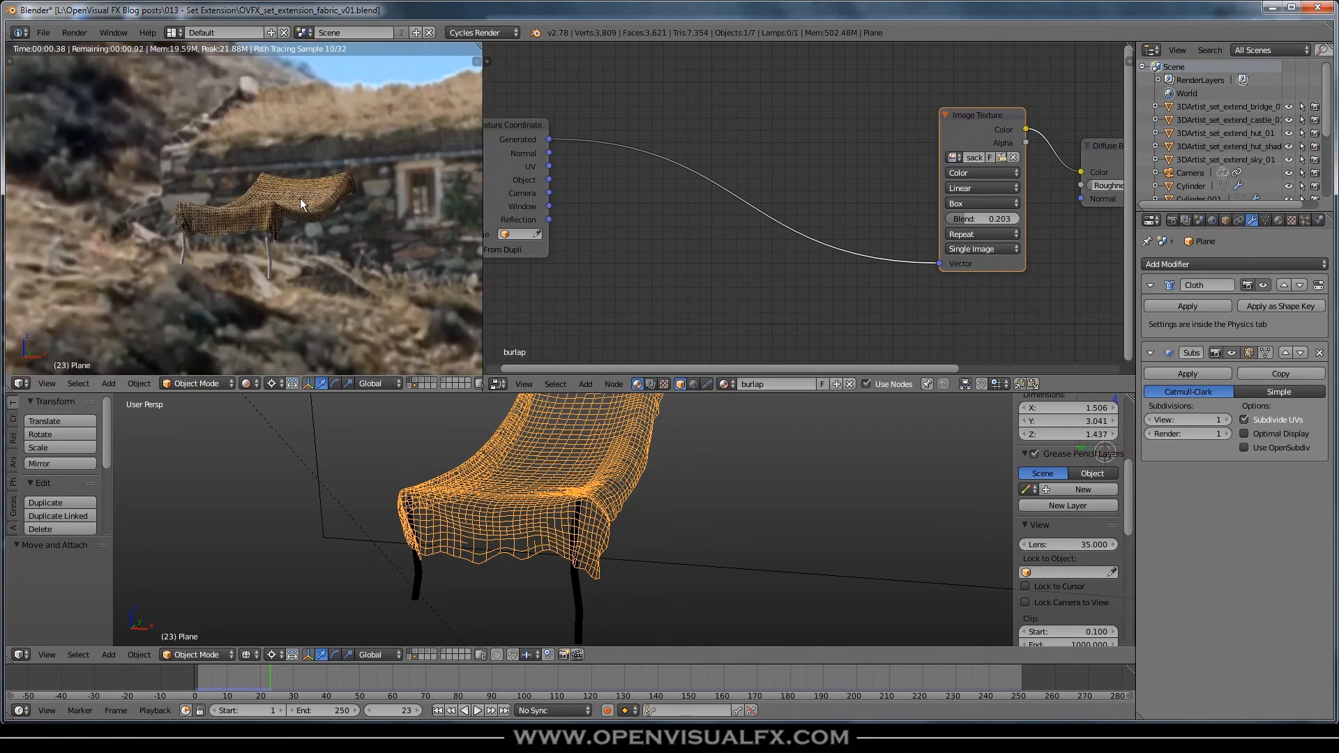
scroll(313, 192, "up", 2)
scroll(313, 198, "up", 2)
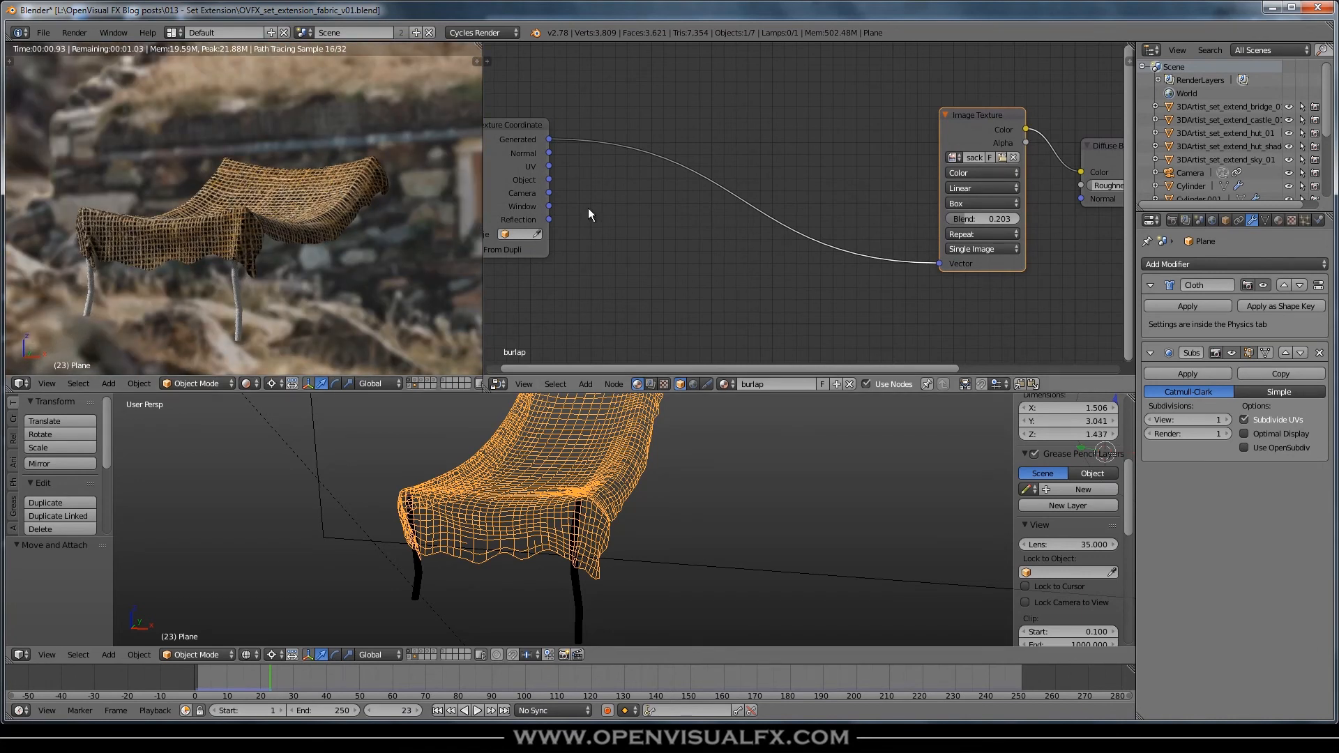
scroll(588, 209, "down", 2)
left_click_drag(527, 146, 425, 157)
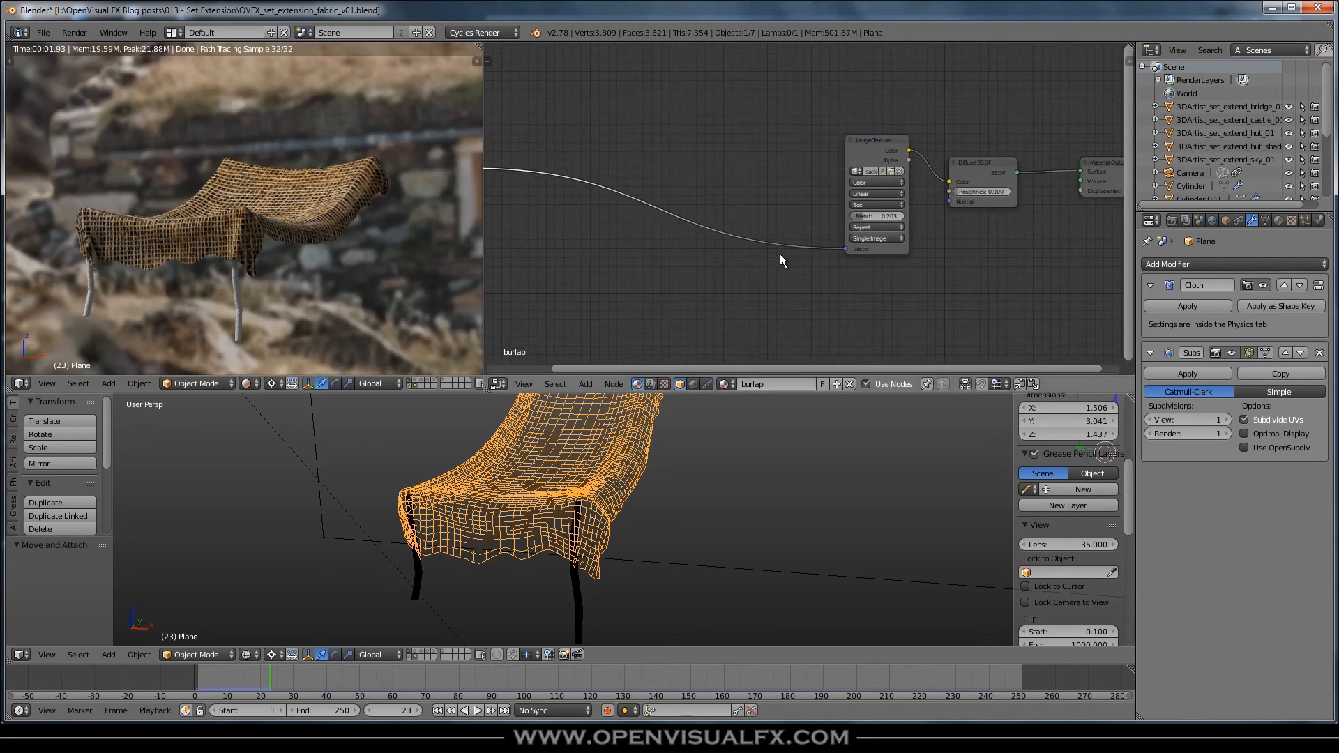
middle_click_drag(636, 252, 770, 223)
Insert a Mapping node into the link between the Texture Coordinate and Image Texture nodes, and move the Texture Coordinate node closer to it
key("shift+a")
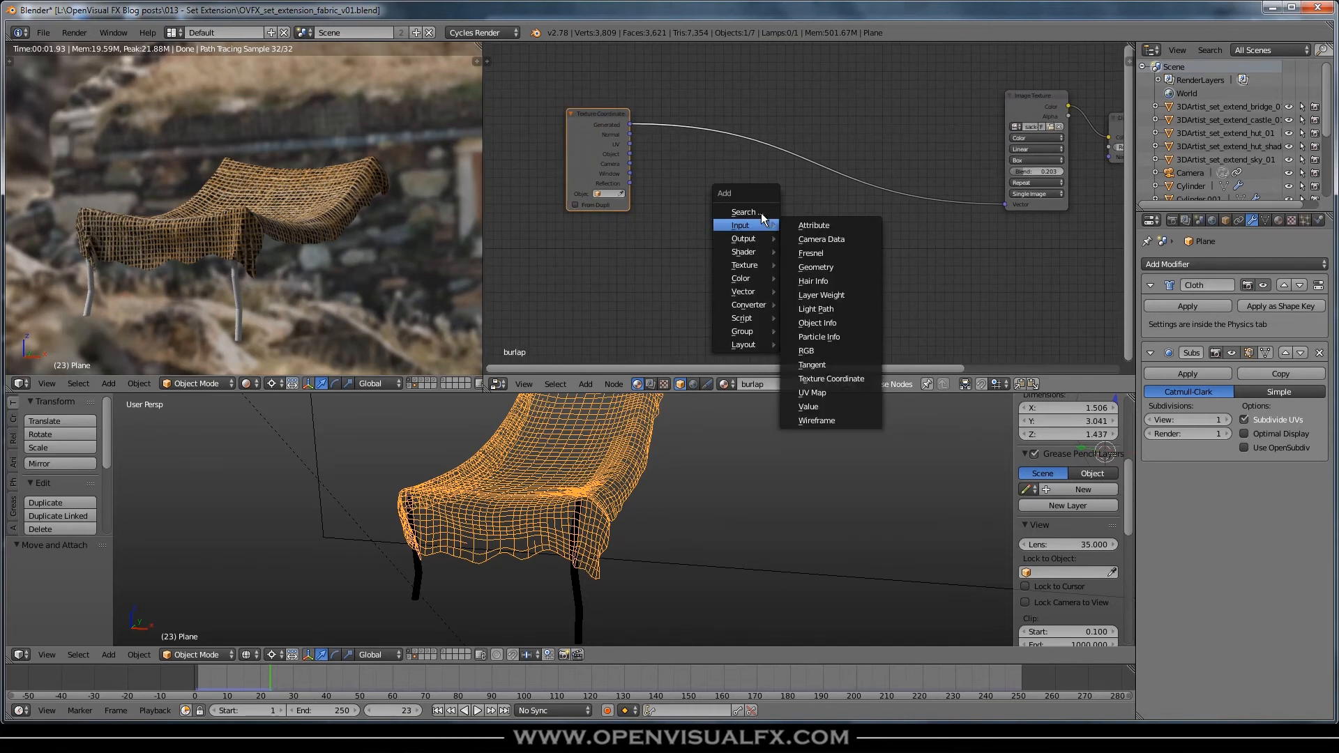
mouse_move(744, 291)
left_click(801, 314)
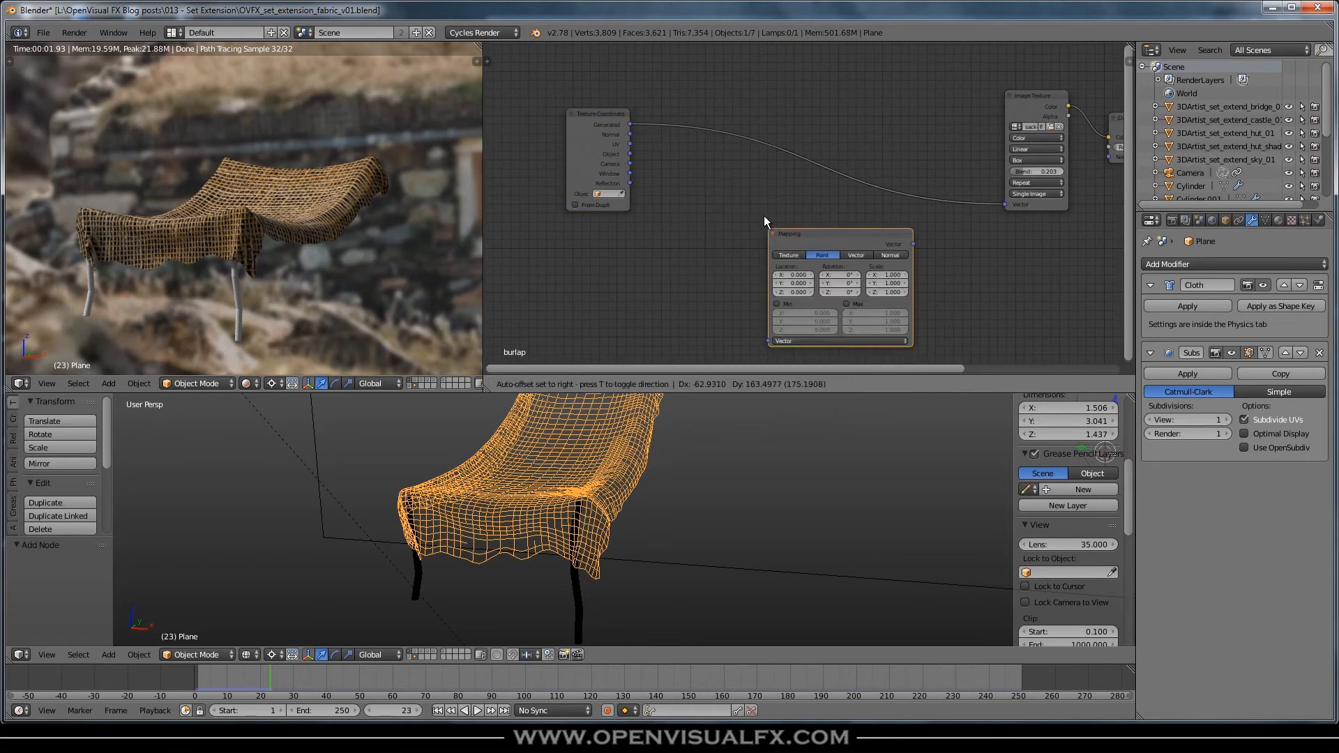
left_click(793, 107)
left_click_drag(596, 124, 705, 115)
Set the Mapping node's scale to 1.3 on X, Y and Z
middle_click_drag(859, 157, 764, 183)
scroll(852, 178, "up", 8)
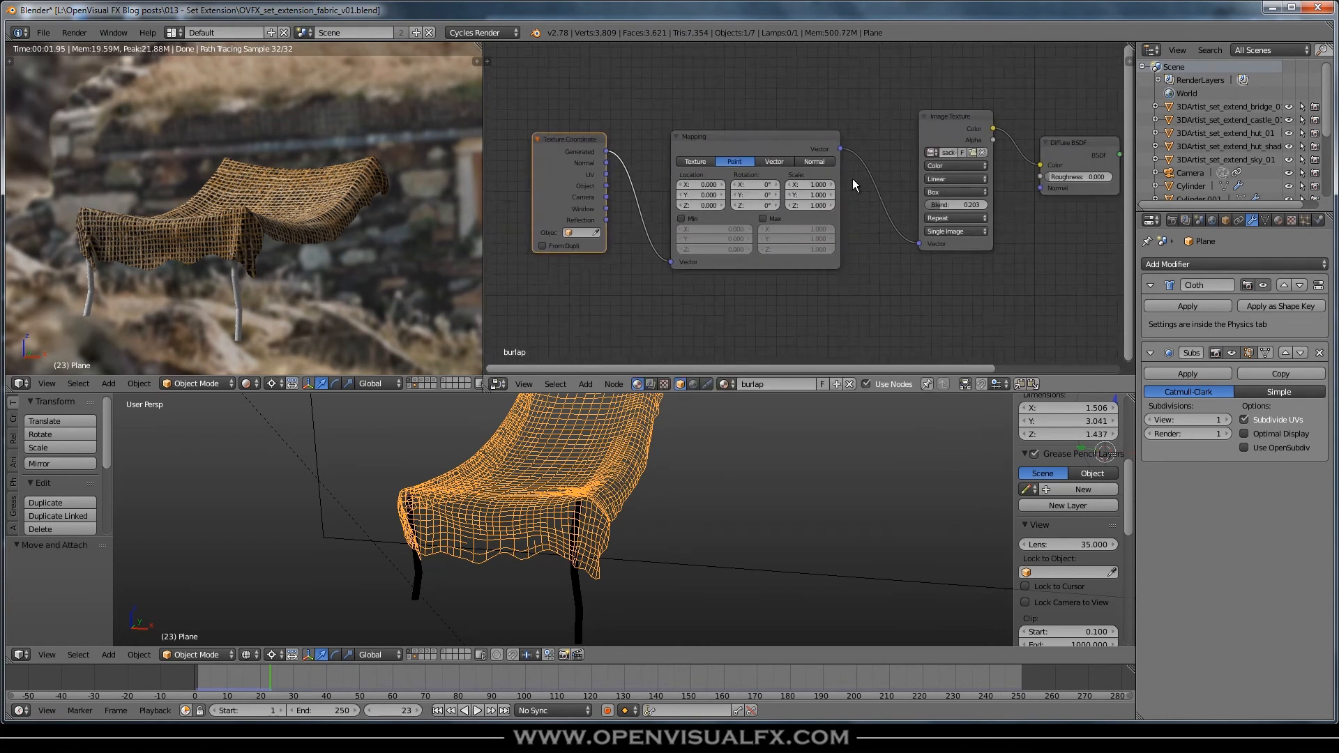
left_click(799, 180)
type("1.3")
left_click(808, 194)
type("1.3")
key("Return")
left_click(806, 213)
type("1.4")
key("Return")
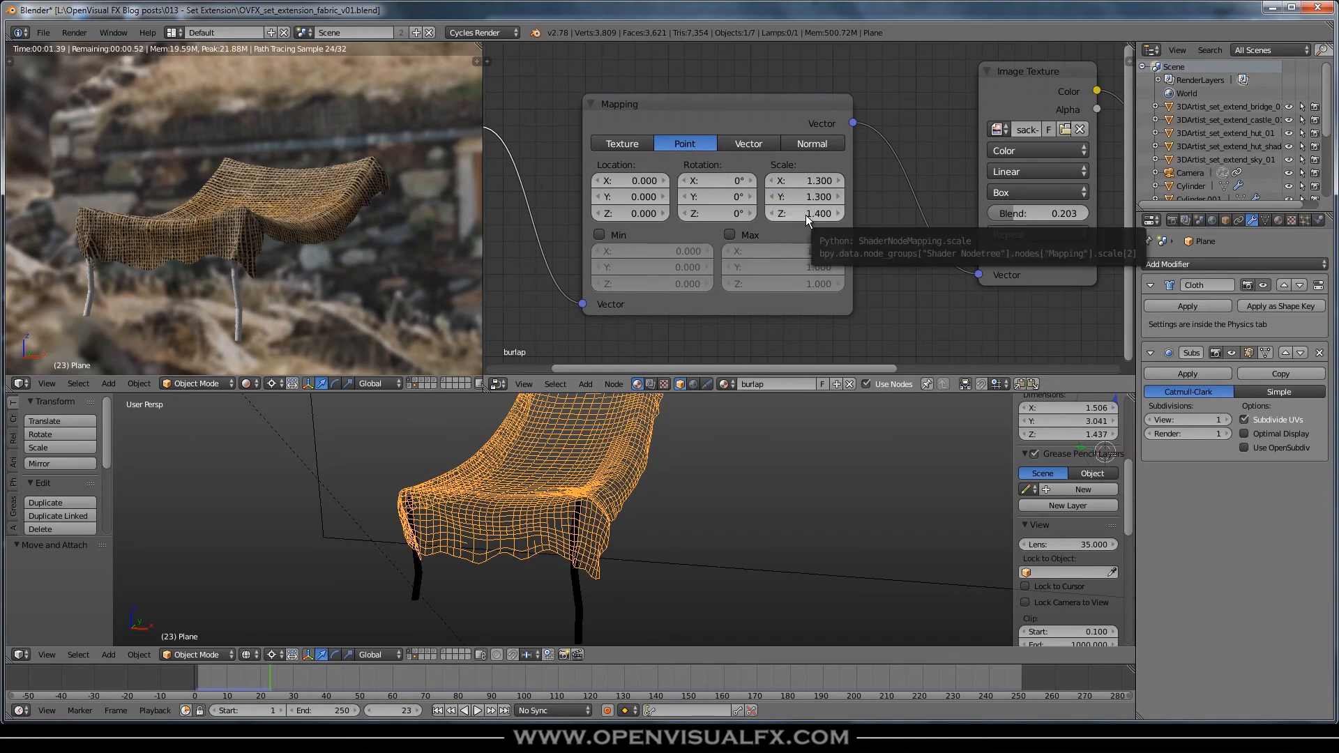
left_click(806, 214)
type("1.3")
key("Return")
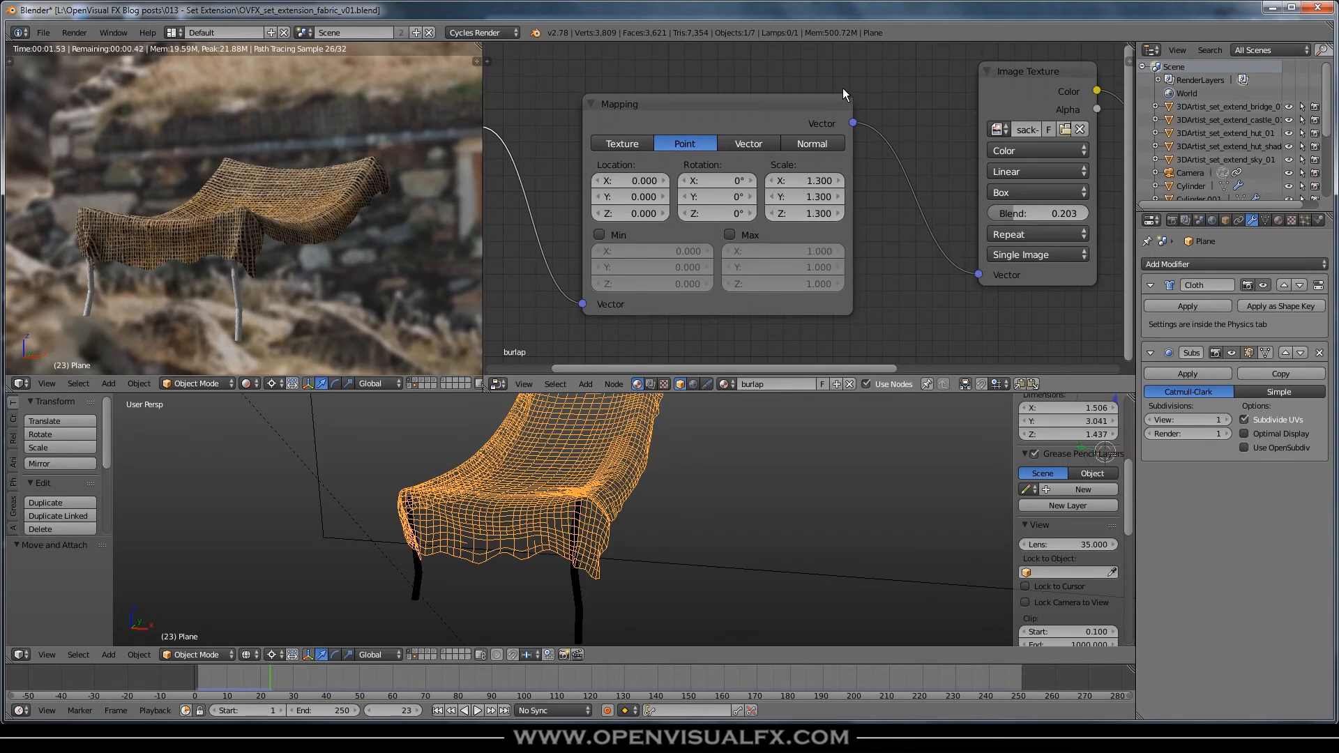
Set the Image Texture node's Blend to 0.15 and check the burlap fabric against the hut in the rendered camera view
left_click(1025, 212)
type("0.15")
key("Return")
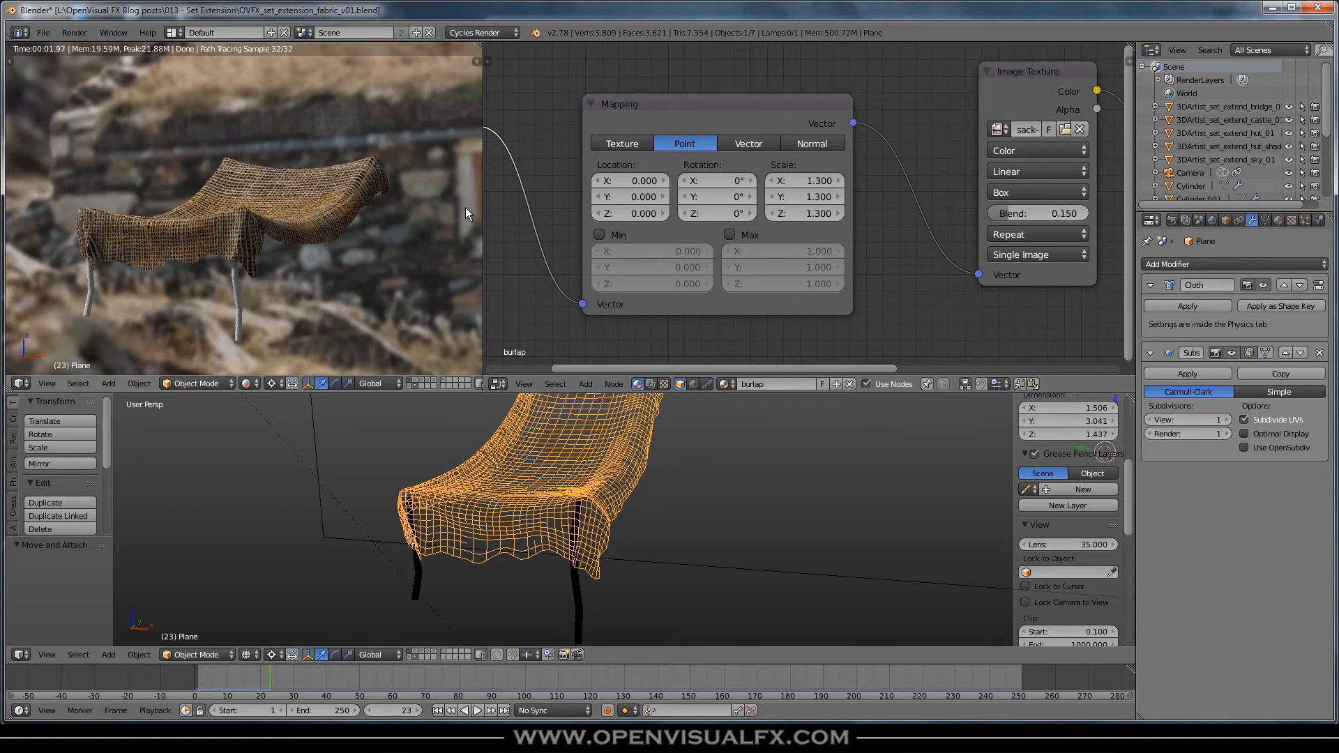
scroll(831, 207, "down", 3)
scroll(266, 258, "down", 3)
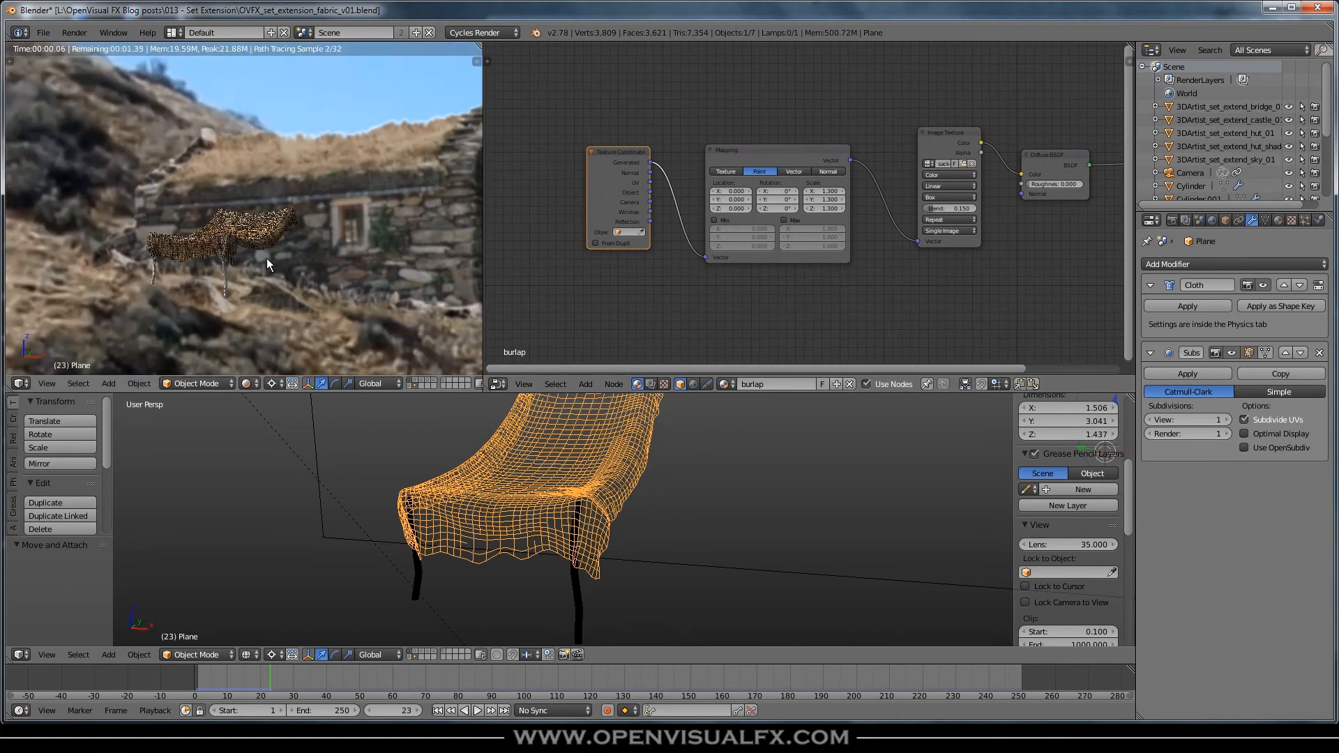
middle_click_drag(297, 265, 254, 232, "shift")
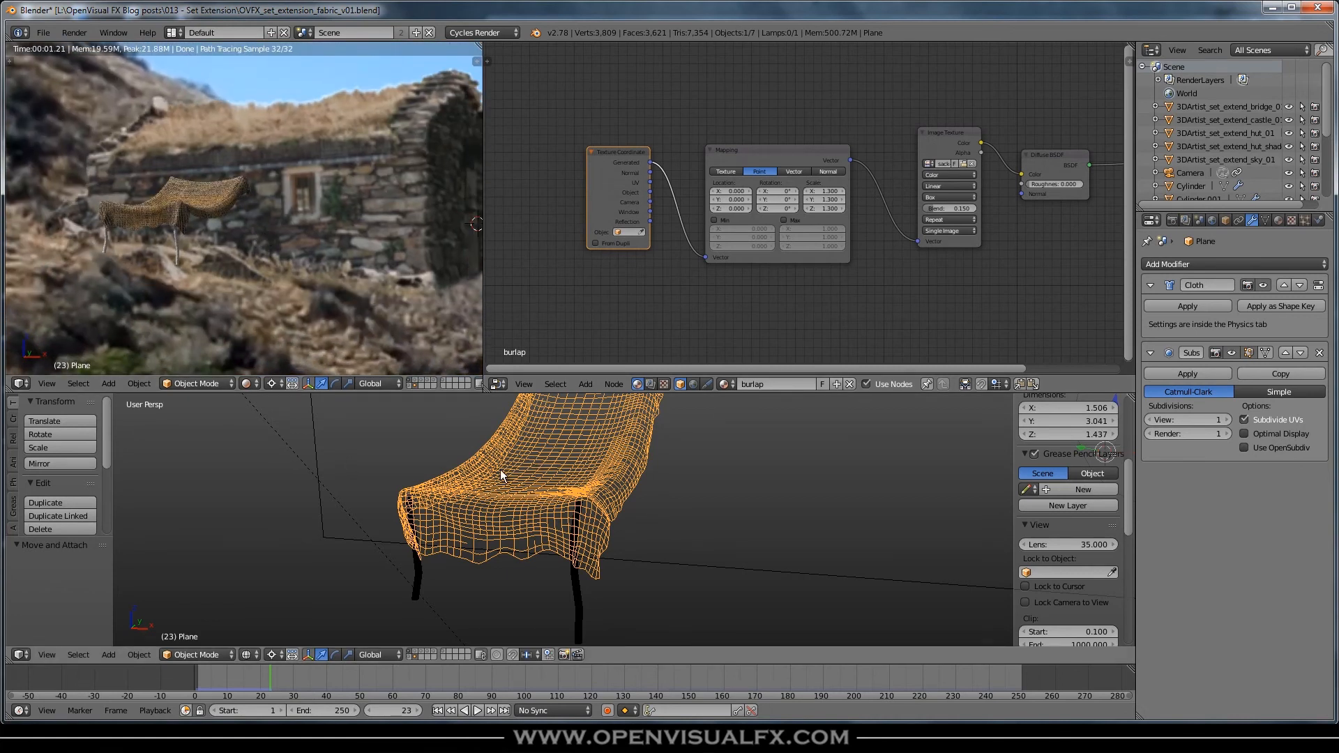
scroll(245, 240, "down", 3)
middle_click_drag(253, 262, 293, 240, "shift")
scroll(293, 239, "up", 3)
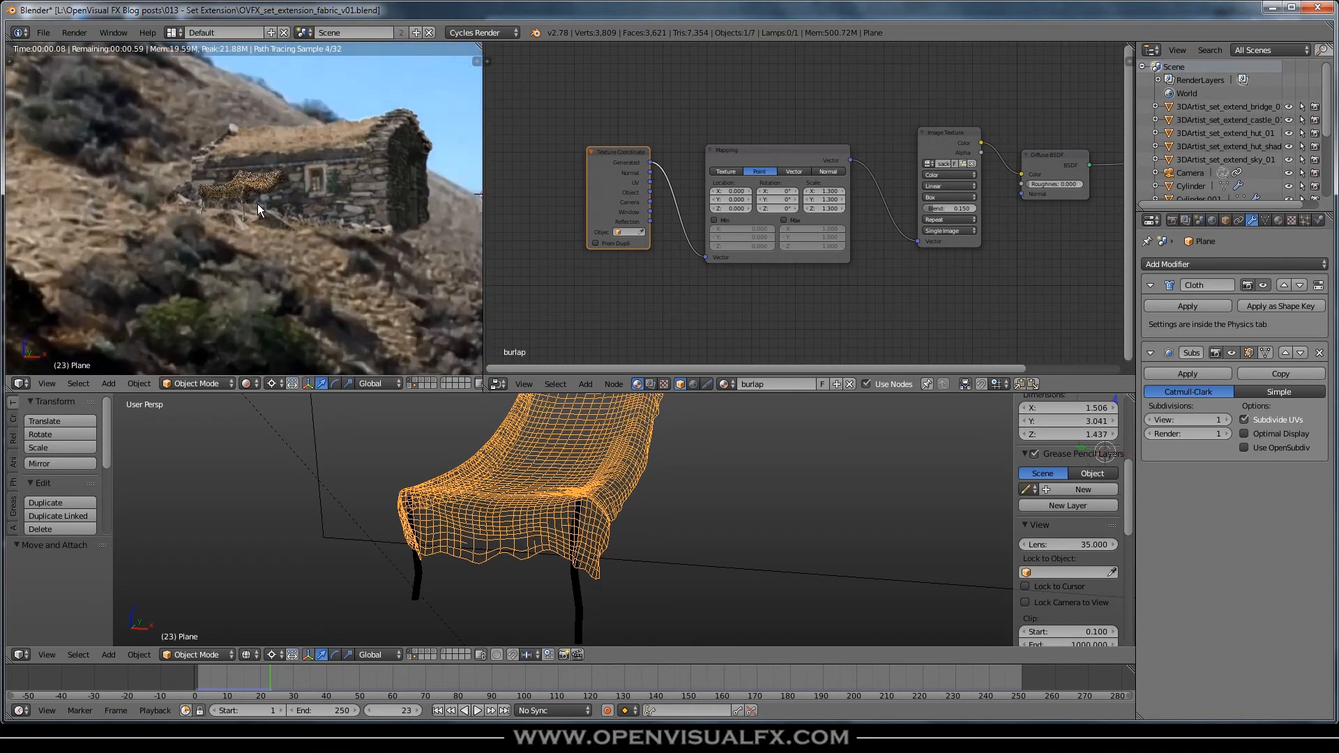
Move the Material Output node far from the Diffuse BSDF, and shift the Diffuse BSDF away from the Image Texture to make room for more nodes
scroll(483, 487, "down", 4)
scroll(450, 492, "down", 5)
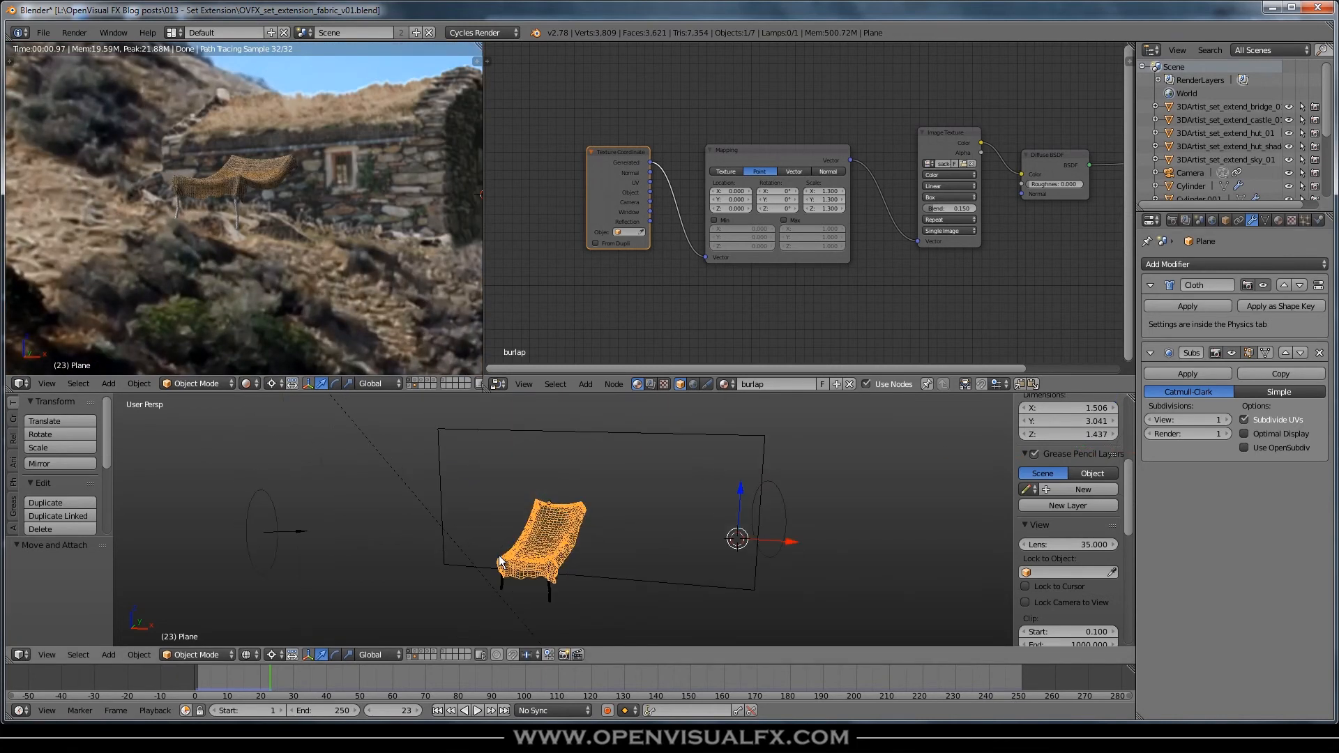
scroll(341, 236, "down", 2)
middle_click_drag(340, 236, 272, 220, "shift")
scroll(279, 215, "up", 6)
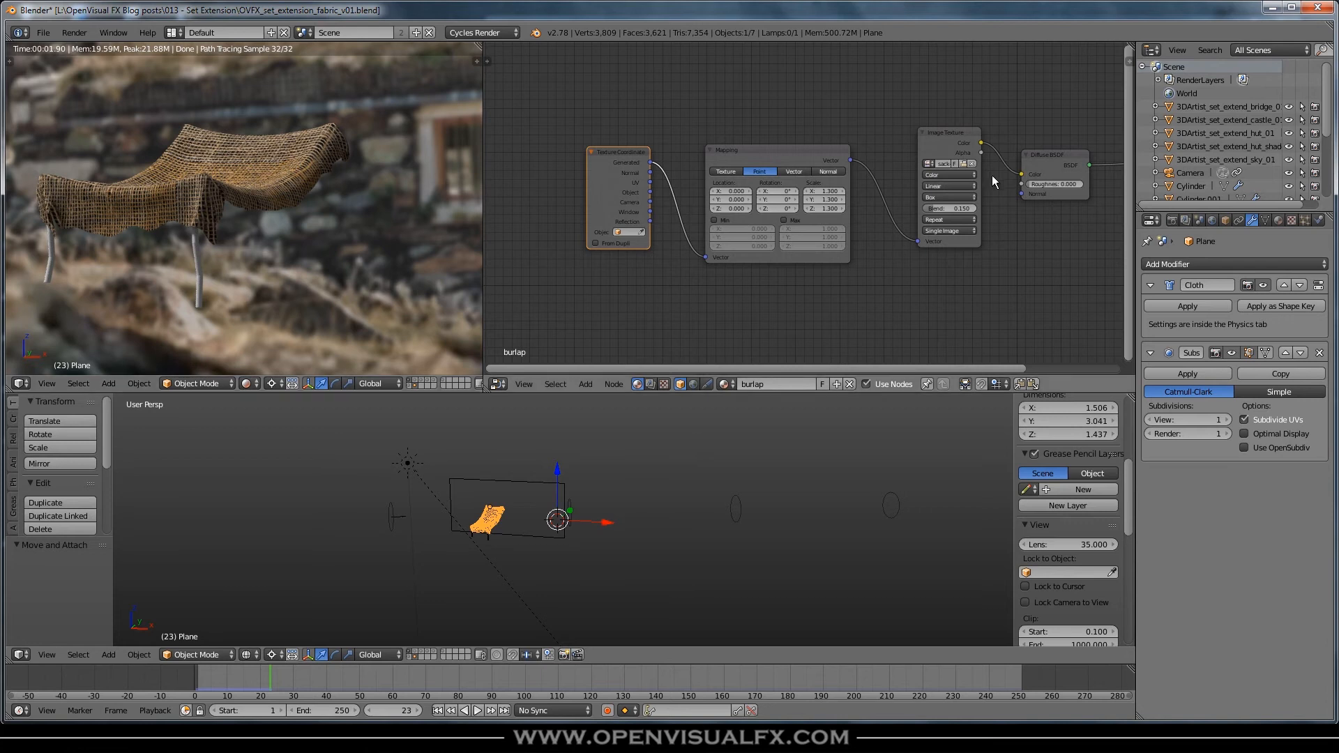
scroll(957, 183, "down", 1)
middle_click_drag(931, 178, 609, 202)
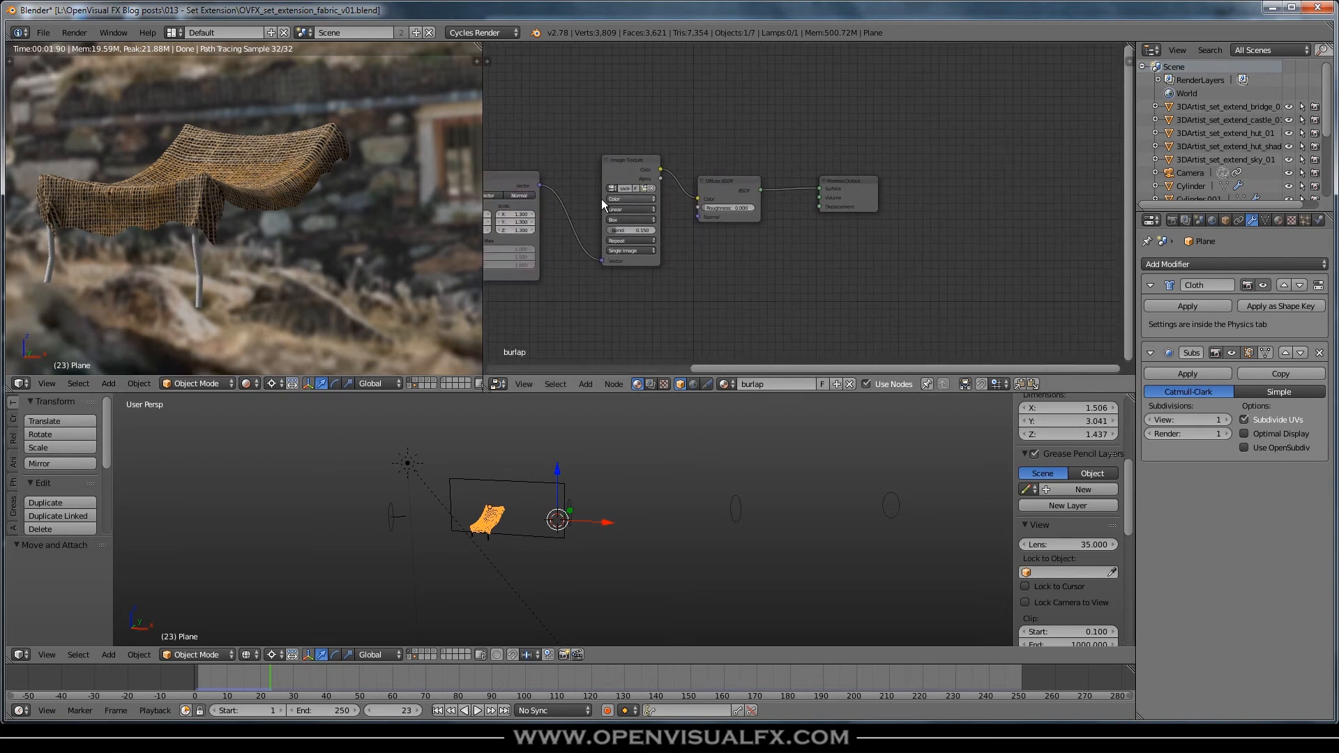
left_click_drag(839, 176, 1117, 189)
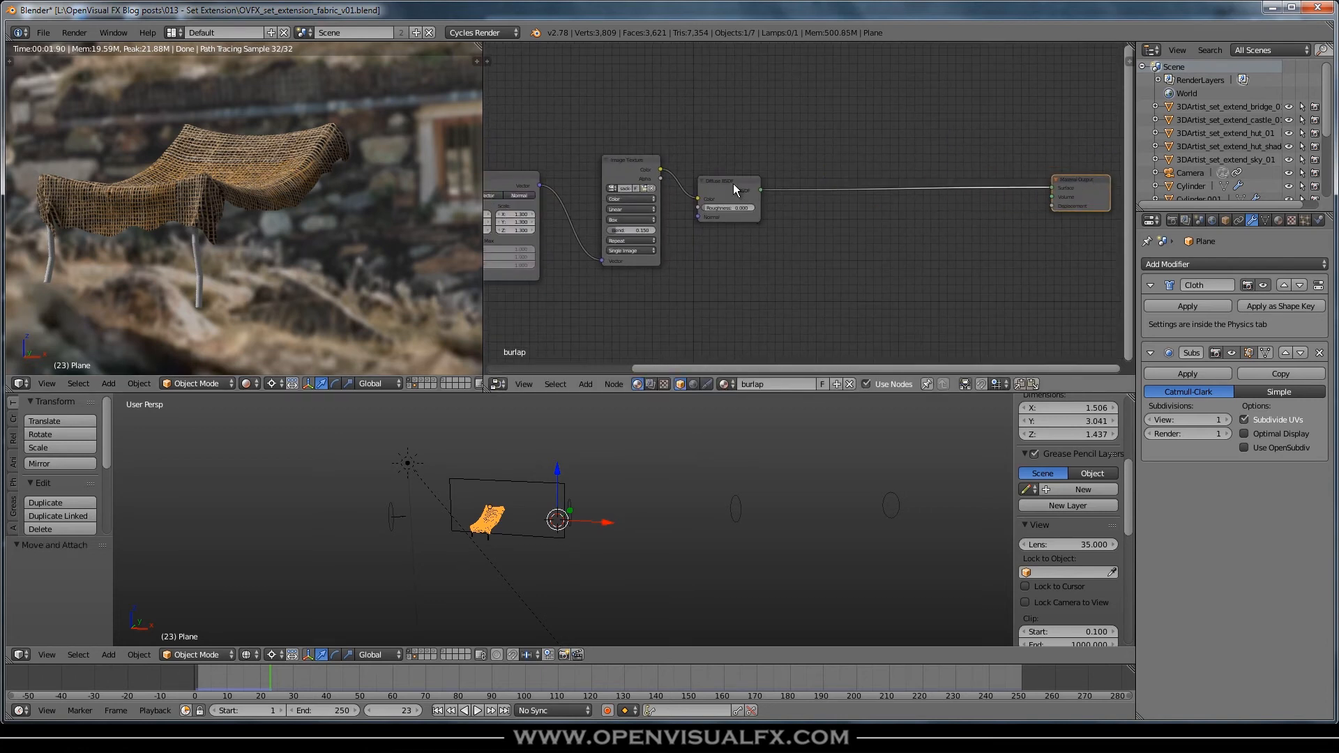
left_click_drag(733, 183, 774, 170)
Add a Transparent BSDF shader node and place it just below the Diffuse BSDF
key("shift+a")
mouse_move(750, 282)
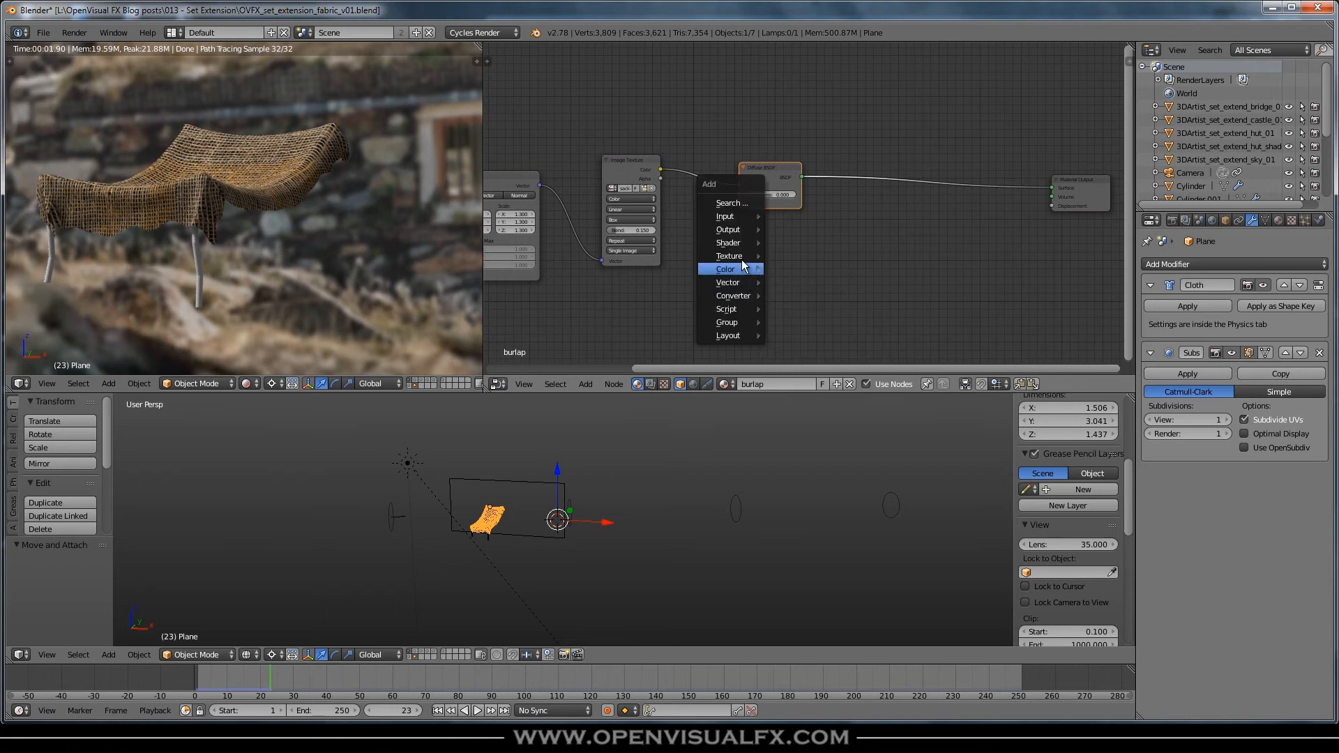
mouse_move(738, 241)
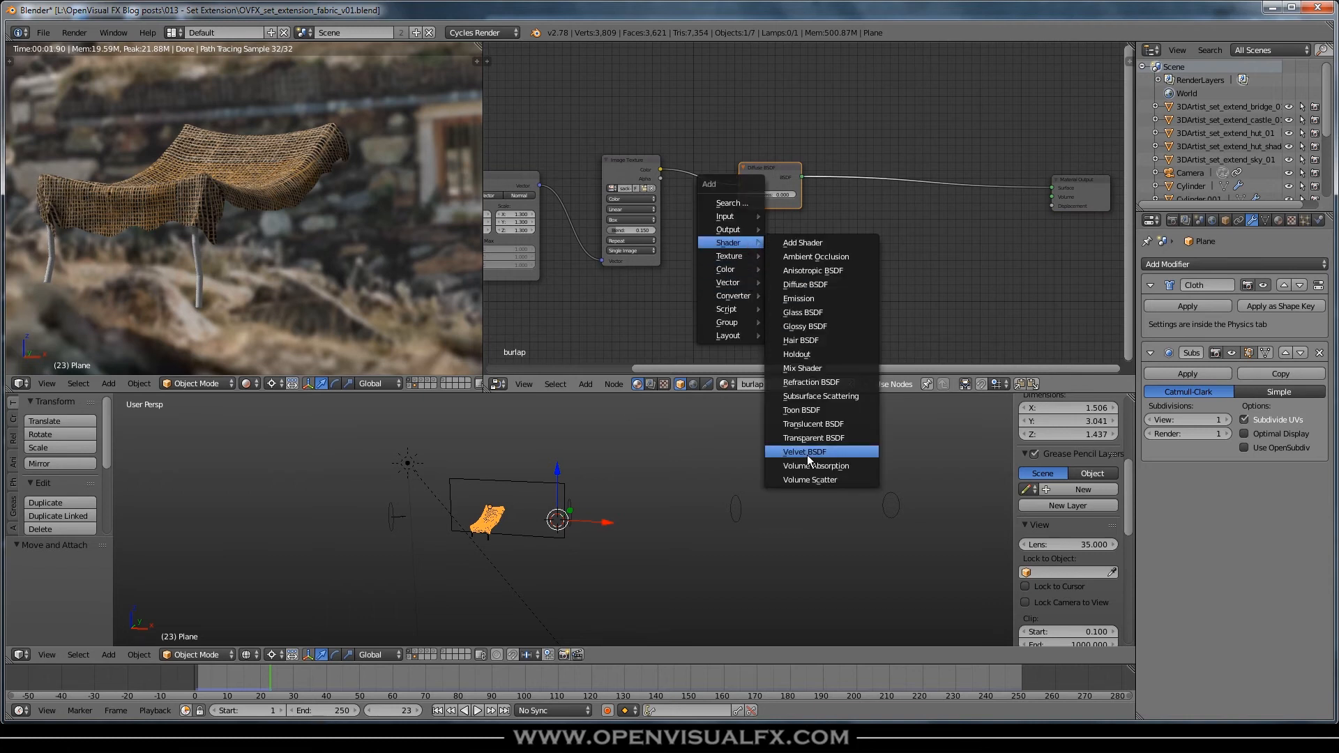
left_click(809, 438)
left_click(752, 226)
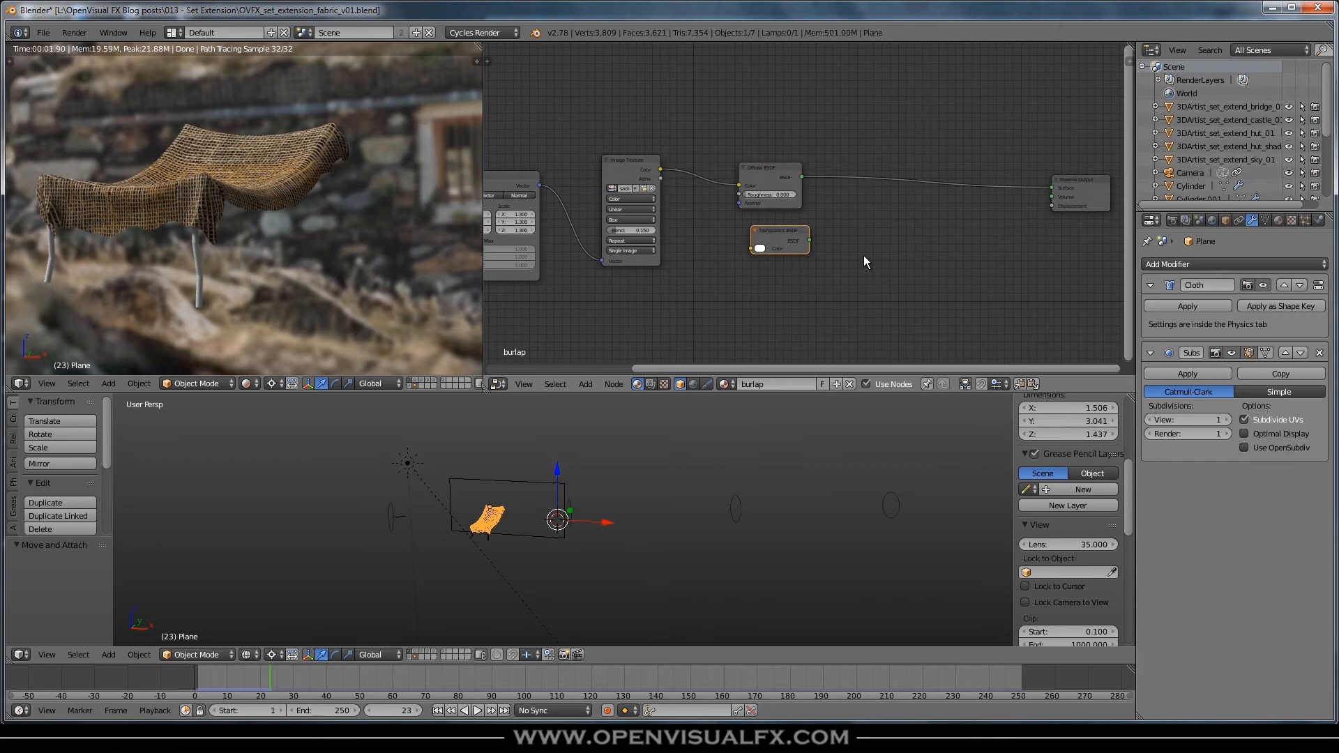
Insert a Mix Shader between the Diffuse BSDF and Material Output, and link the Transparent BSDF to its second shader input
key("shift+a")
mouse_move(860, 256)
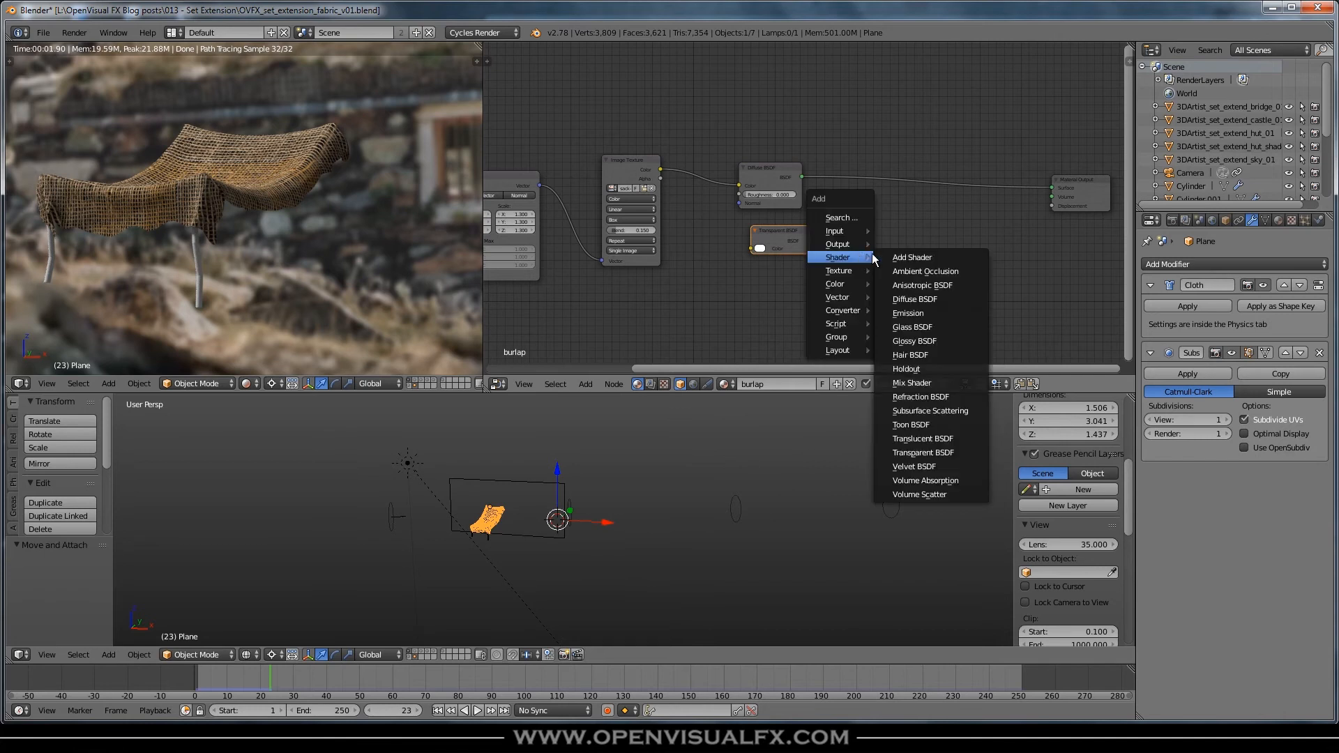
left_click(927, 384)
left_click(872, 154)
left_click_drag(849, 211, 868, 200)
middle_click_drag(644, 131, 692, 148)
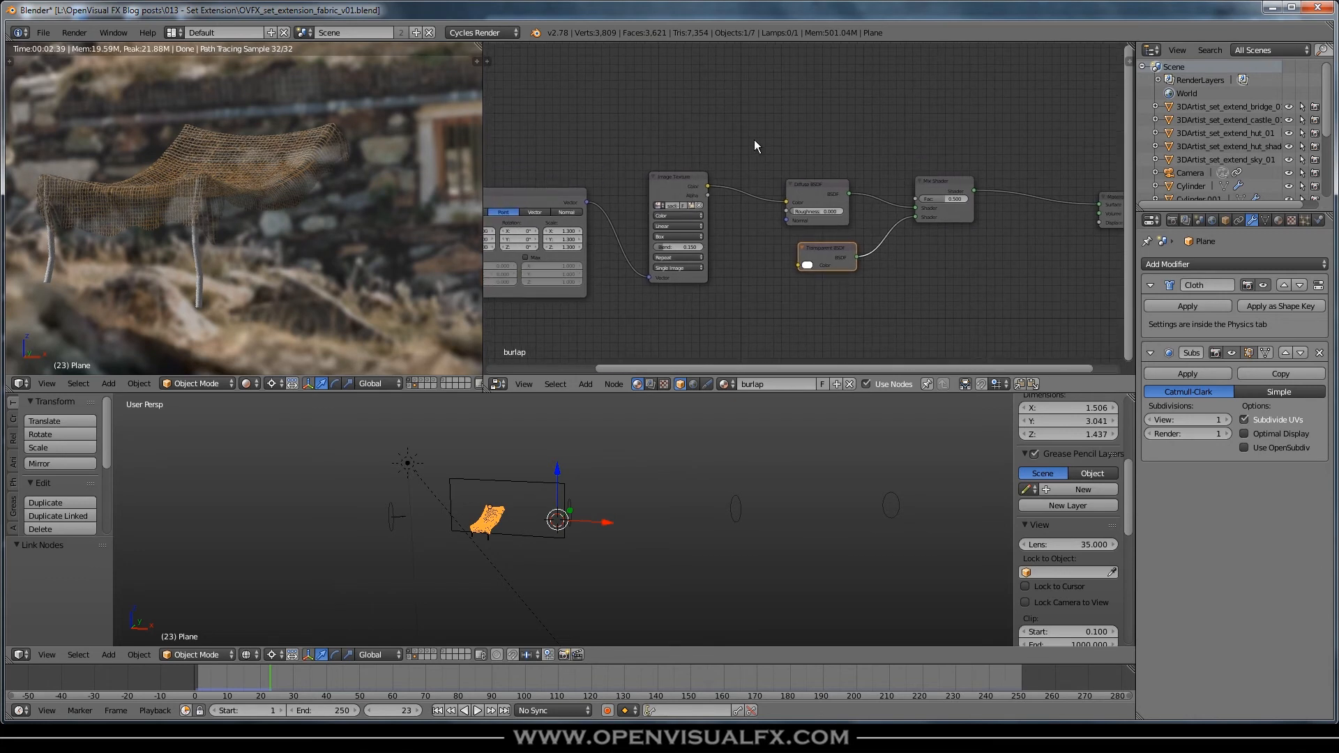
Add a ColorRamp node and place it above the Diffuse BSDF, shifting the Image Texture node slightly away
left_click_drag(682, 179, 671, 182)
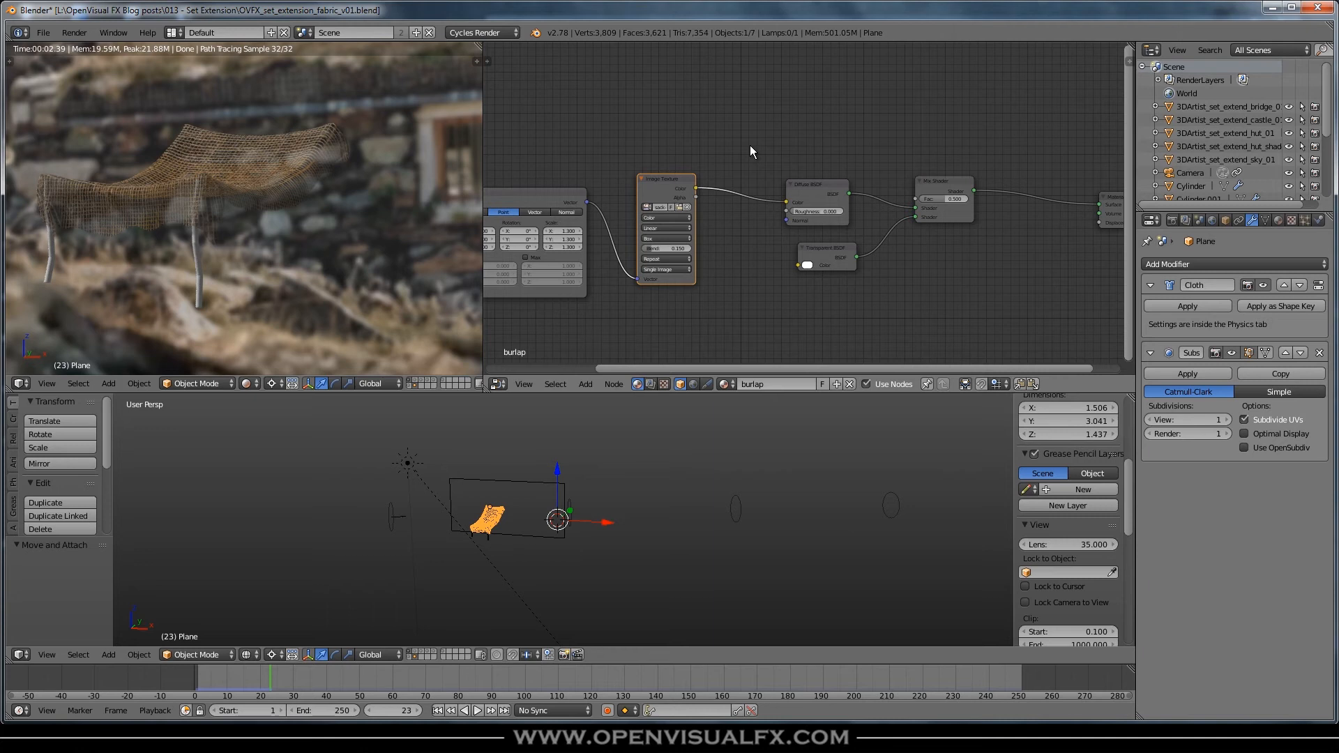
key("shift+a")
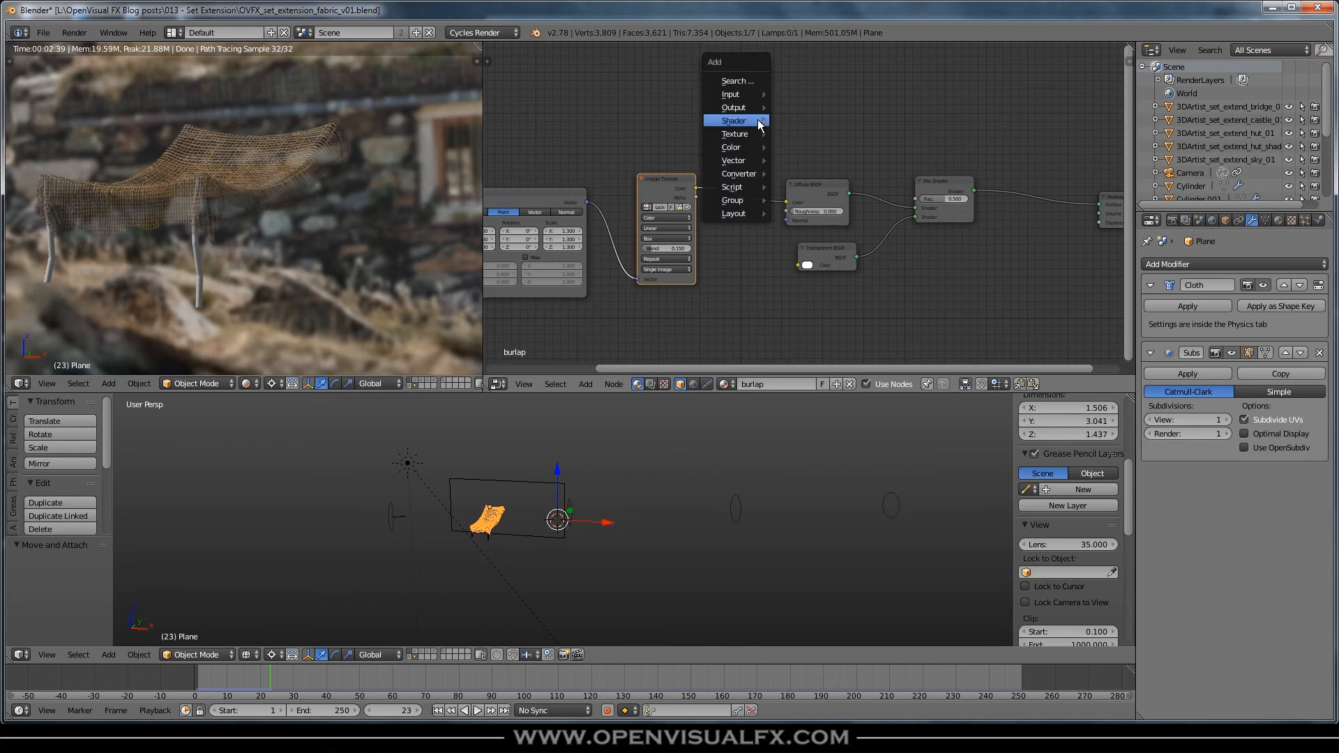
mouse_move(739, 179)
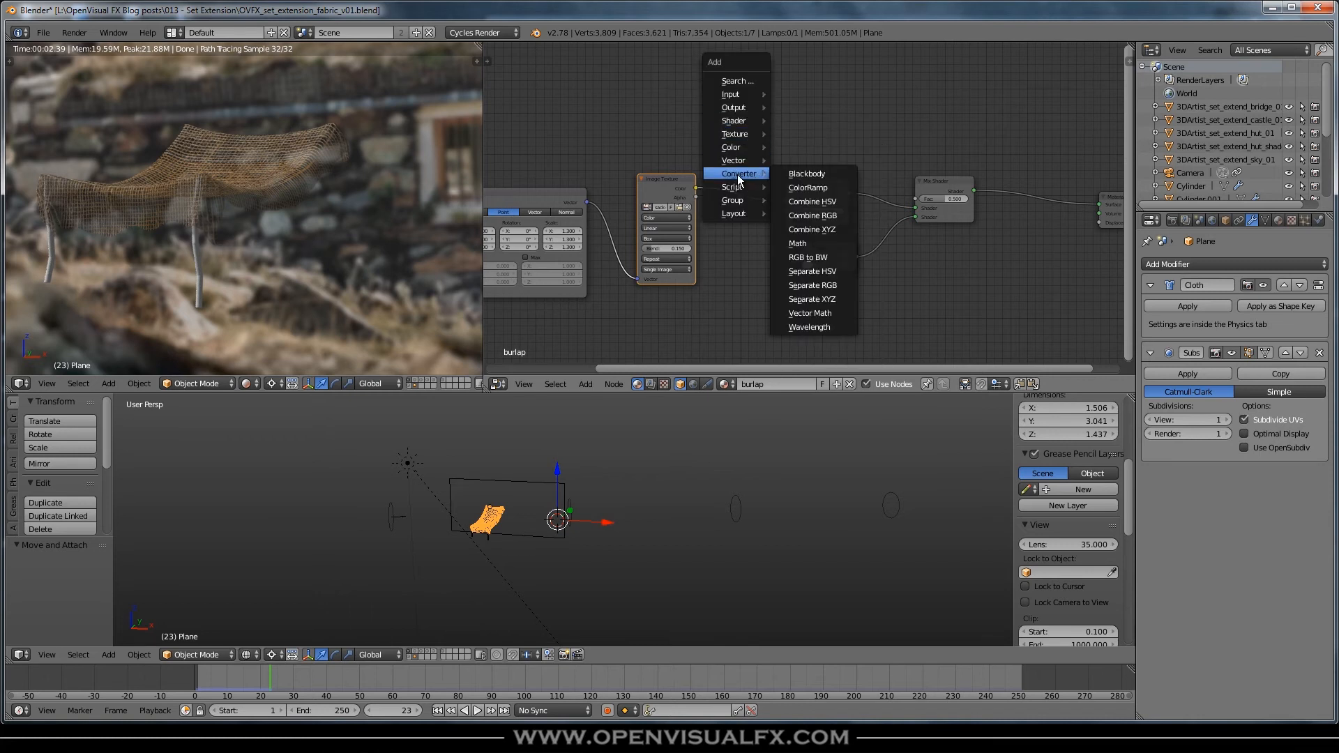
left_click(807, 187)
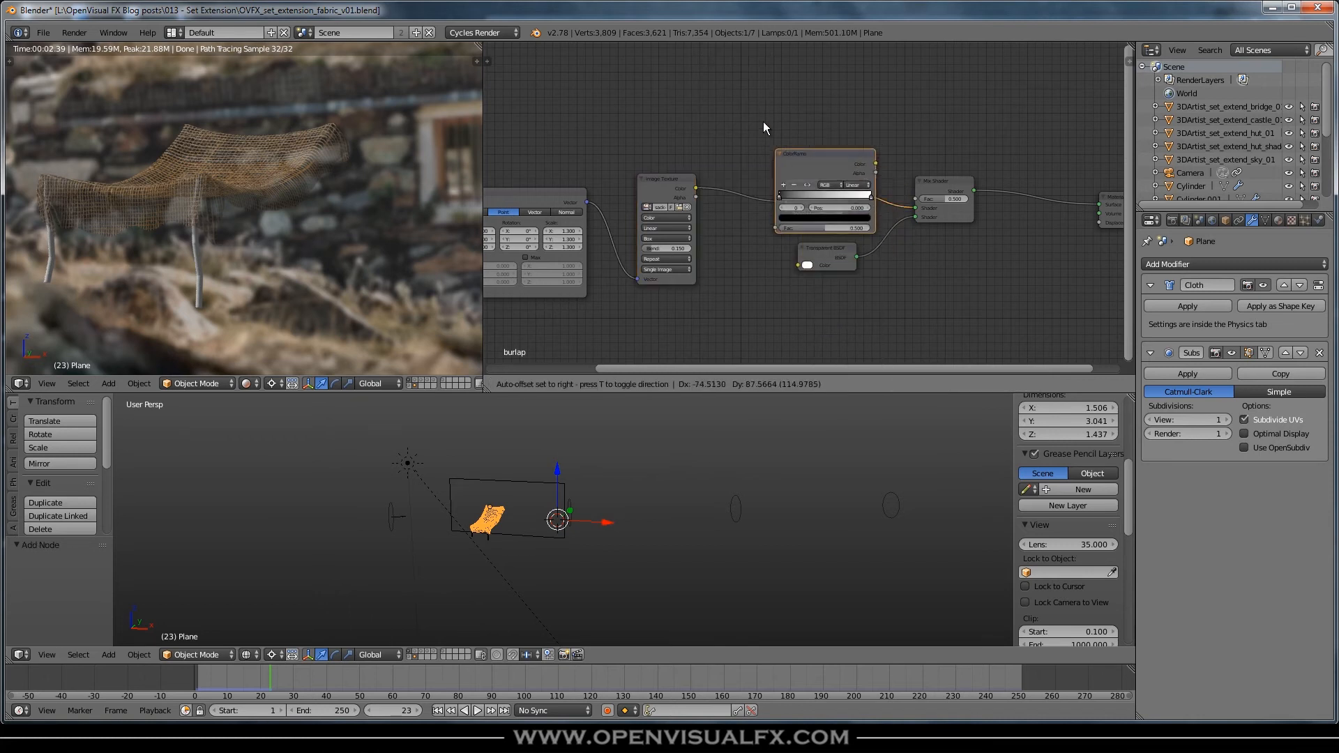
left_click(753, 76)
Link the Image Texture's Color to the ColorRamp's Fac and the ramp's Color to the Mix Shader's Fac, and check the rendered weave
left_click_drag(696, 188, 754, 154)
left_click_drag(853, 90, 915, 198)
scroll(139, 219, "up", 8)
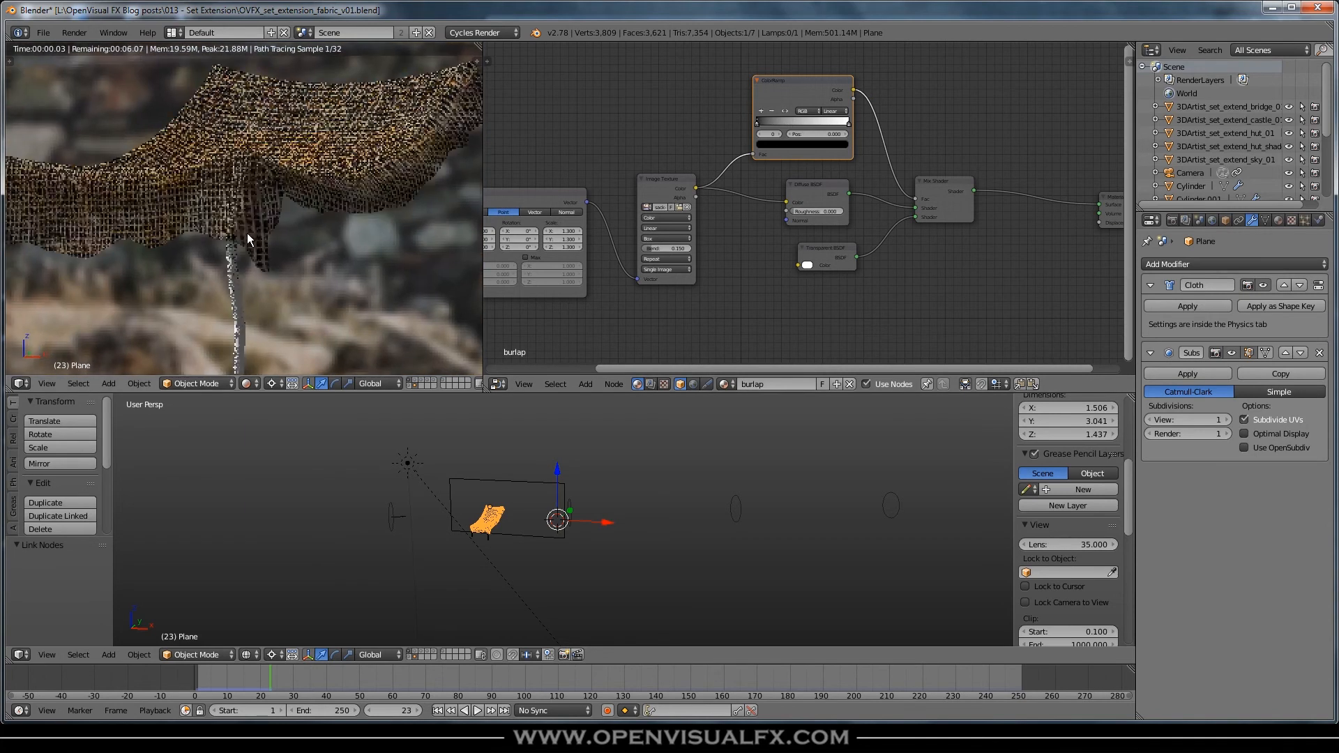
scroll(219, 219, "up", 2)
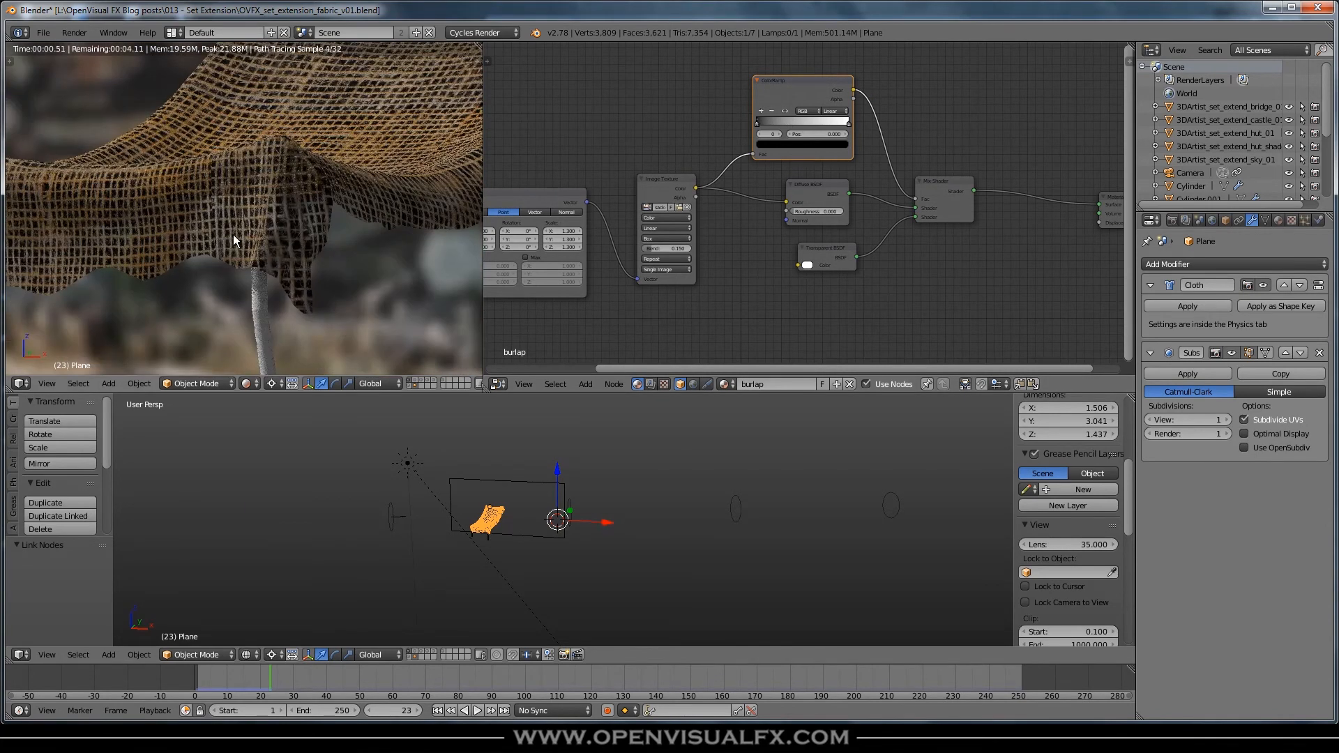
scroll(223, 241, "down", 2)
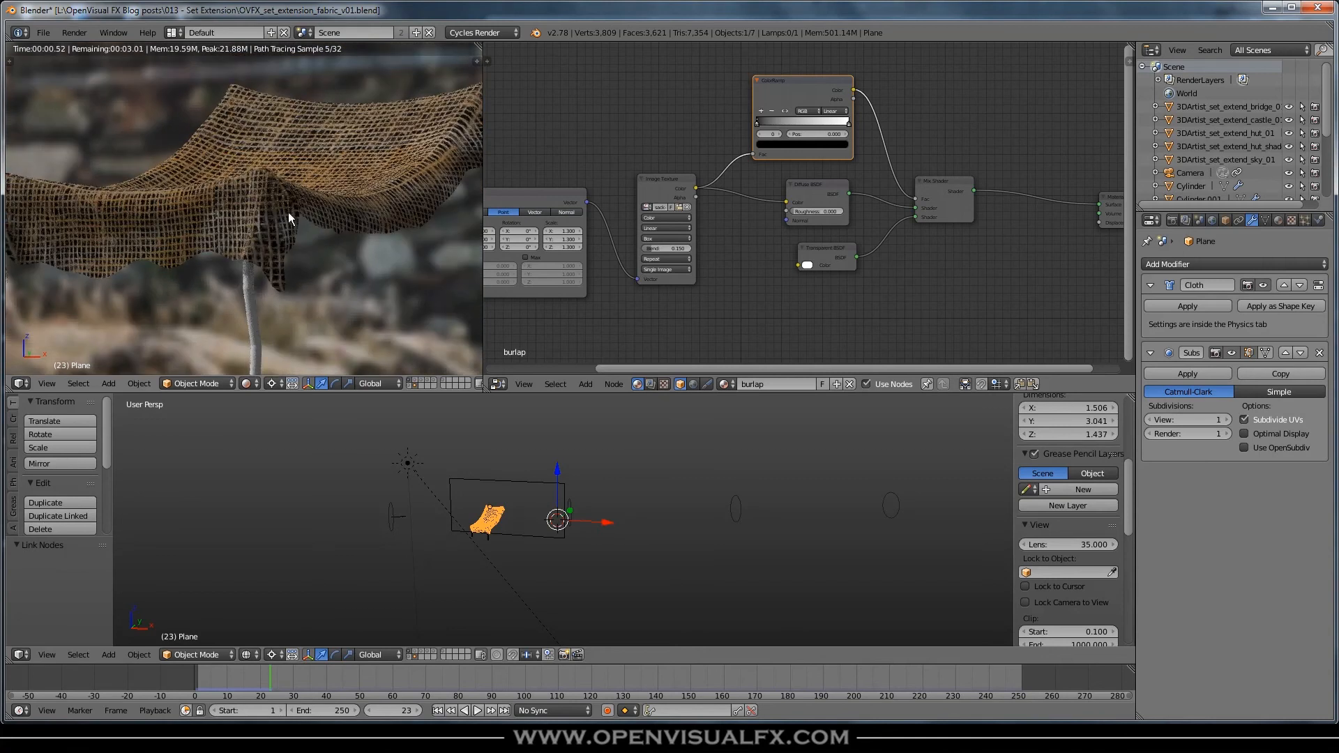
scroll(321, 232, "up", 2)
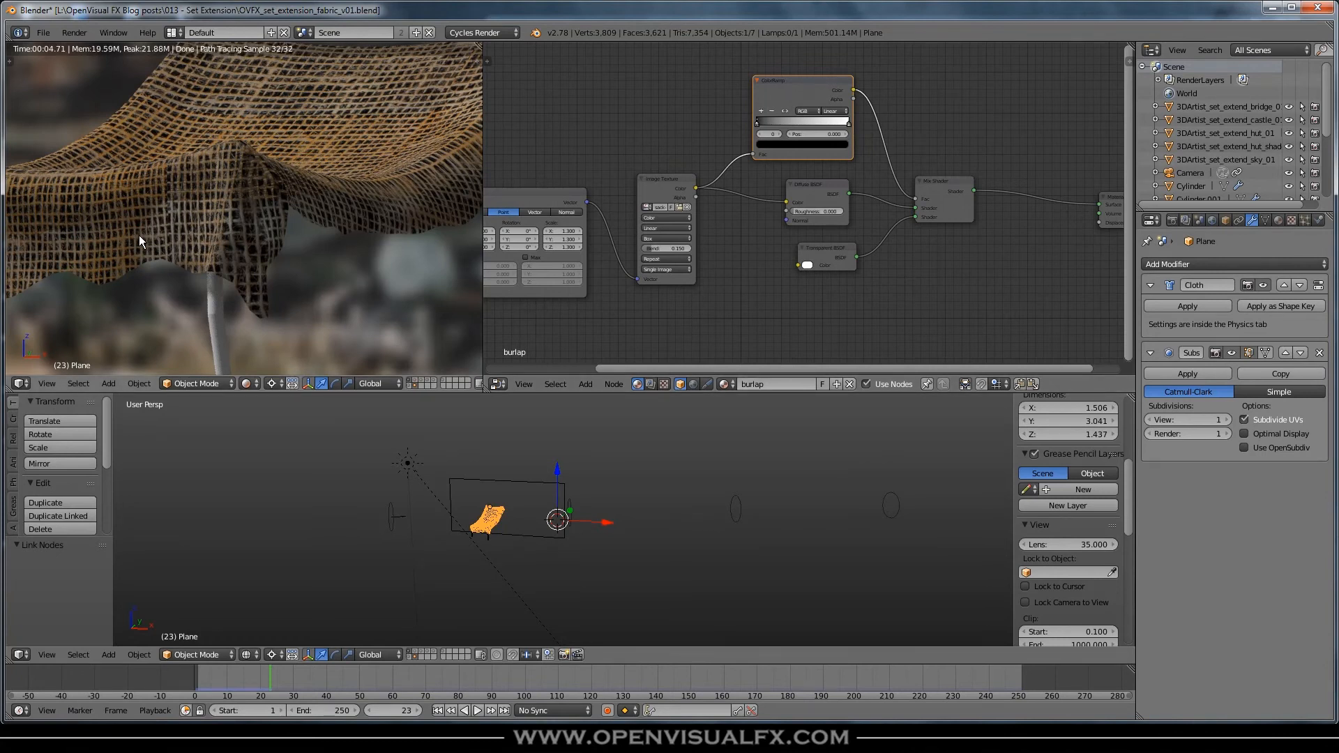
Align the Transparent BSDF under the Diffuse BSDF and flip the ColorRamp's gradient to invert the transparency mask
left_click_drag(845, 248, 830, 246)
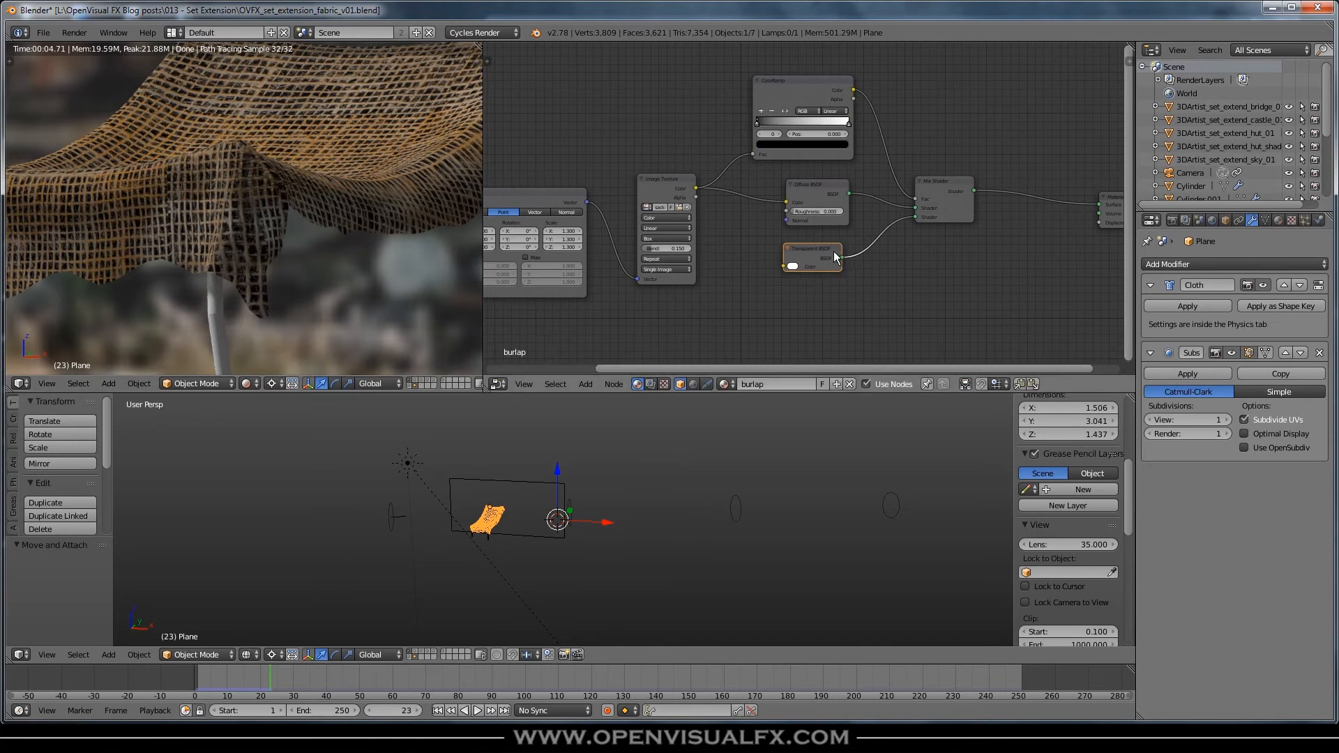
scroll(777, 102, "up", 2)
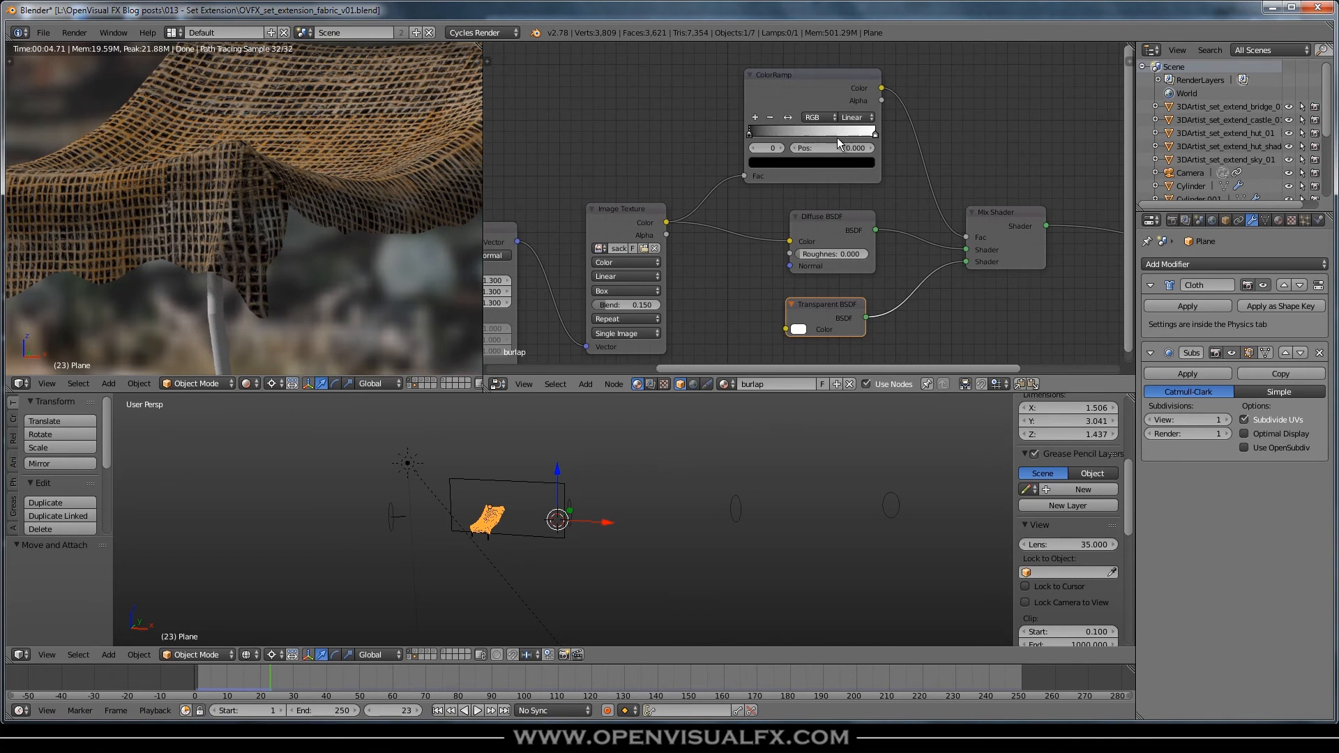
scroll(370, 161, "down", 1)
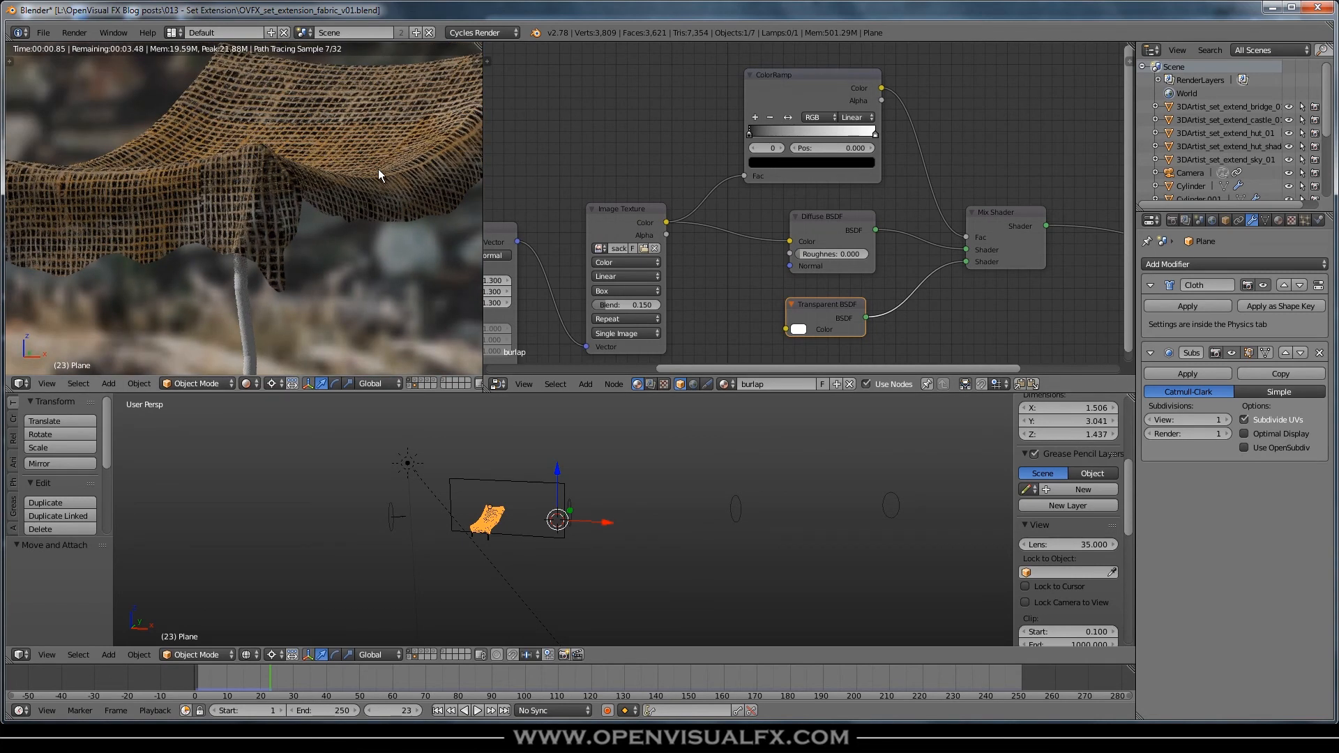
middle_click_drag(378, 169, 355, 164, "shift")
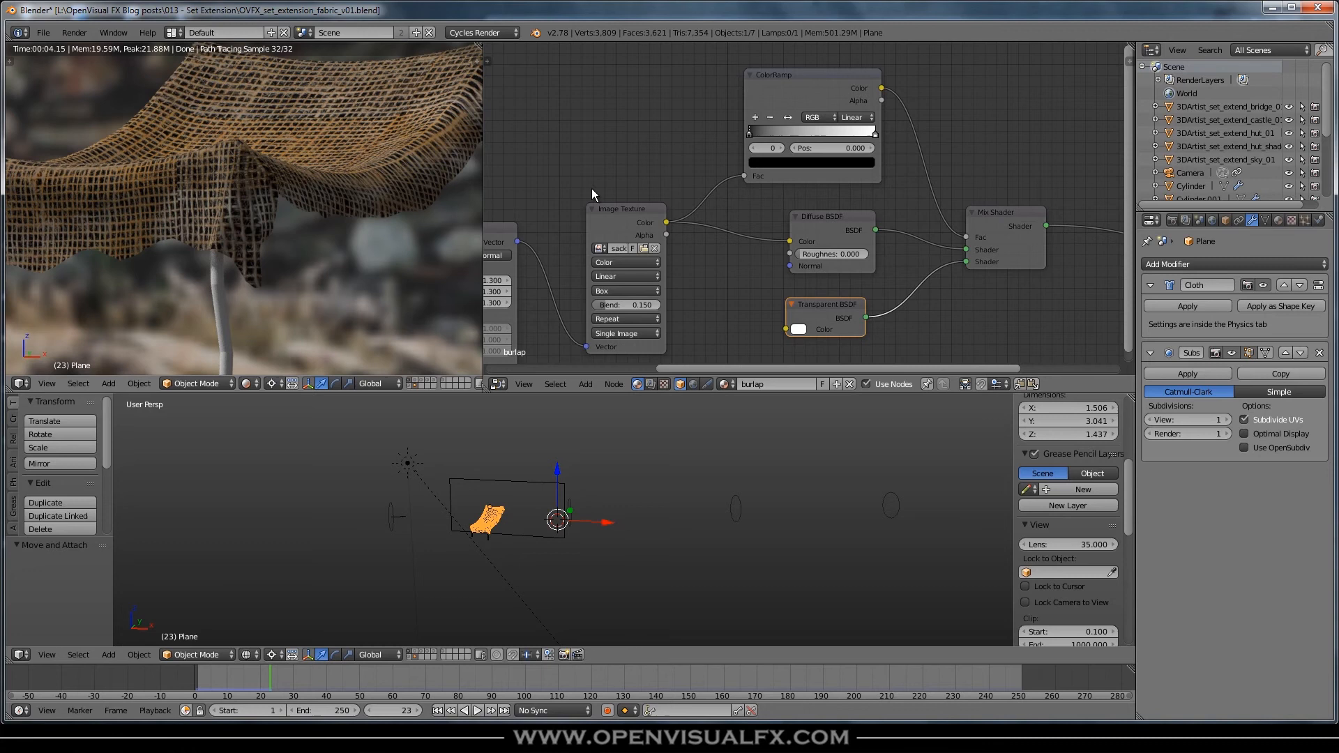
left_click(789, 116)
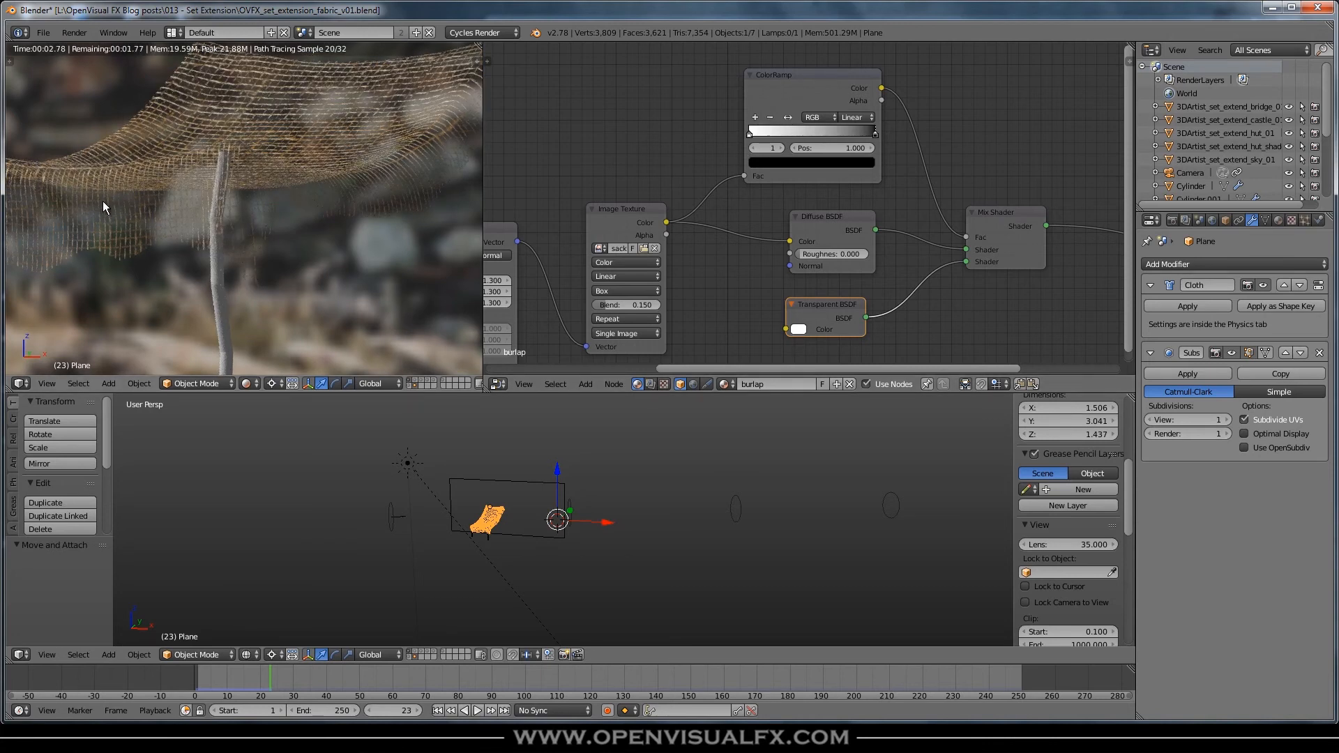
Move the ColorRamp's black stop to position 0.070, close to the white stop
scroll(275, 206, "down", 3)
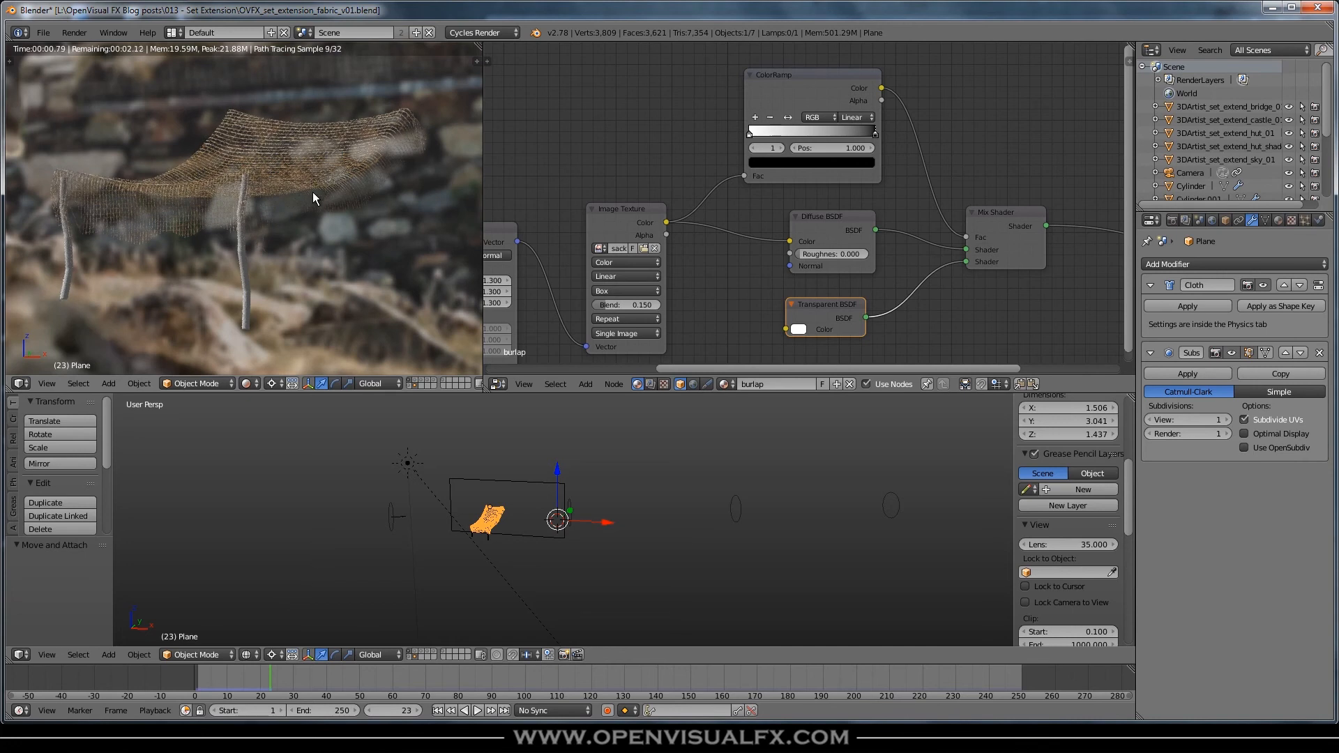
scroll(291, 203, "up", 3)
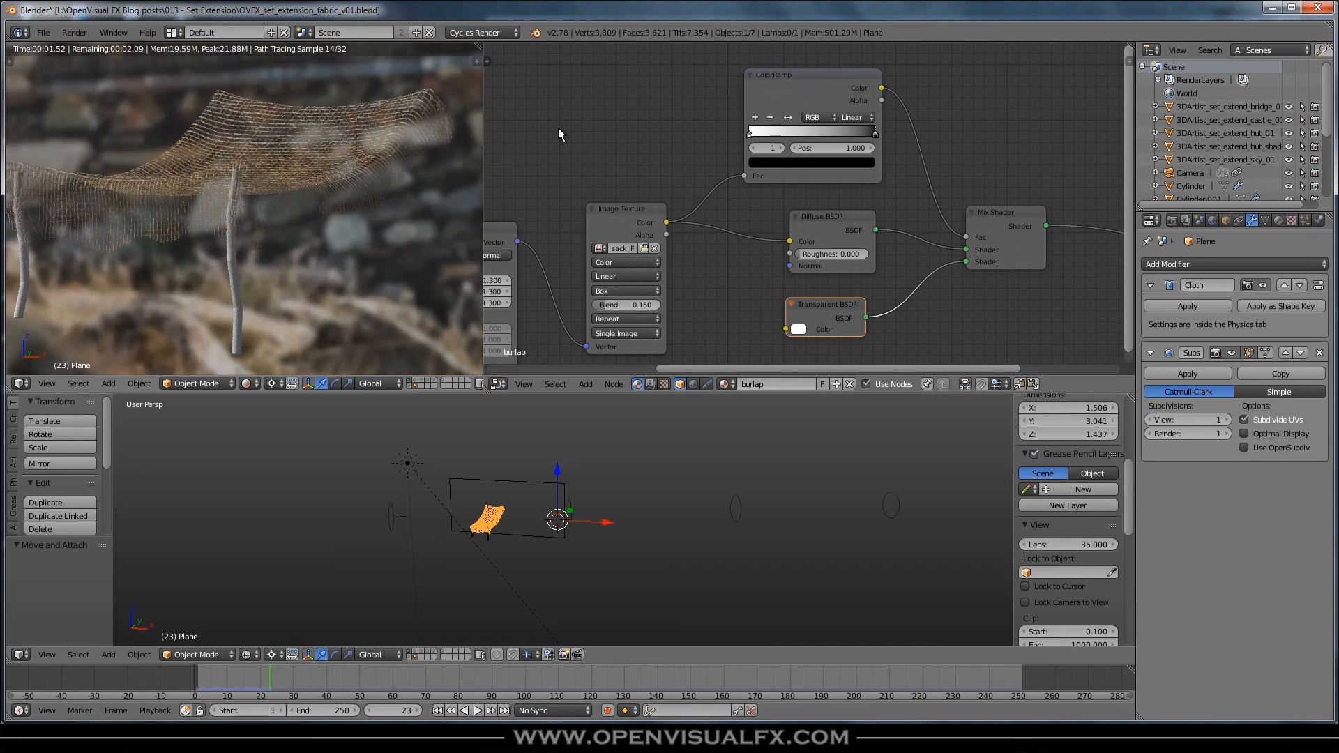
scroll(636, 162, "up", 1)
left_click_drag(940, 128, 789, 122)
Examine the burlap canopy's see-through weave in the rendered view, both close up and against the whole hut and hillside
scroll(256, 203, "down", 3)
scroll(257, 203, "down", 4)
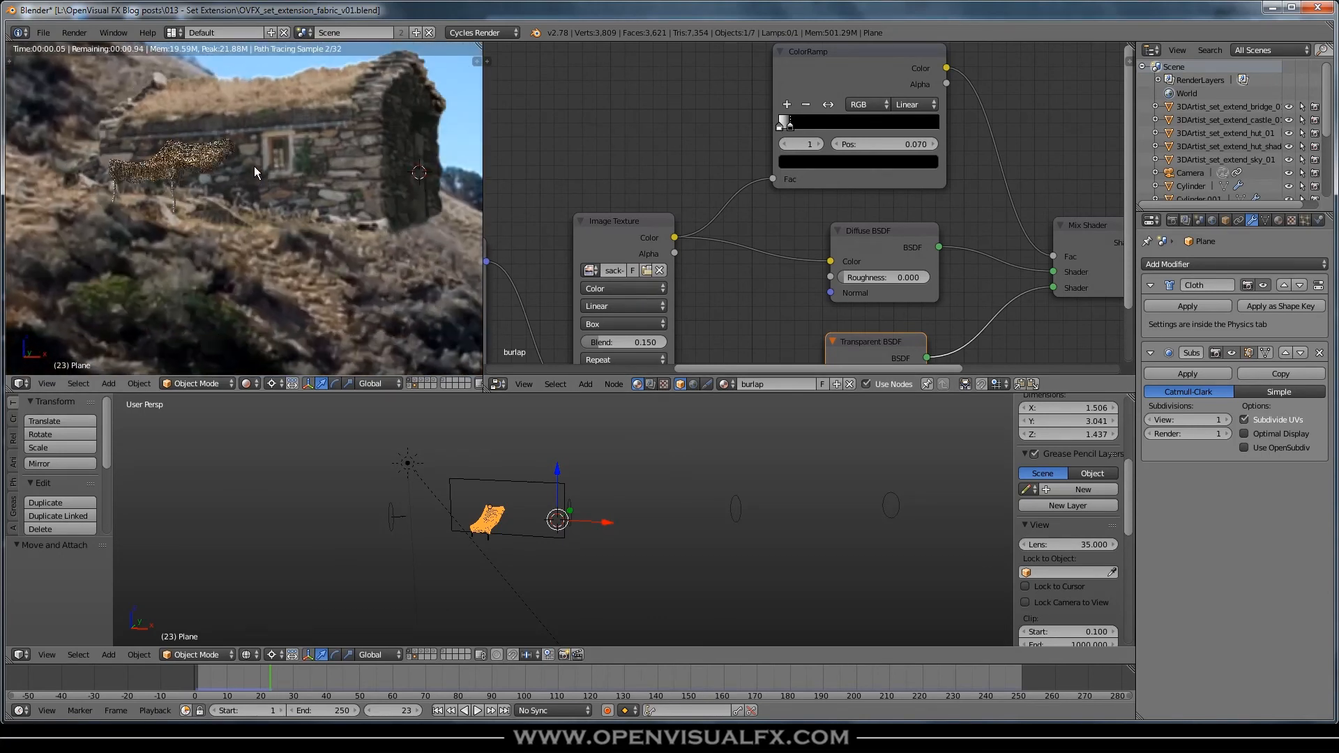
scroll(256, 173, "up", 7)
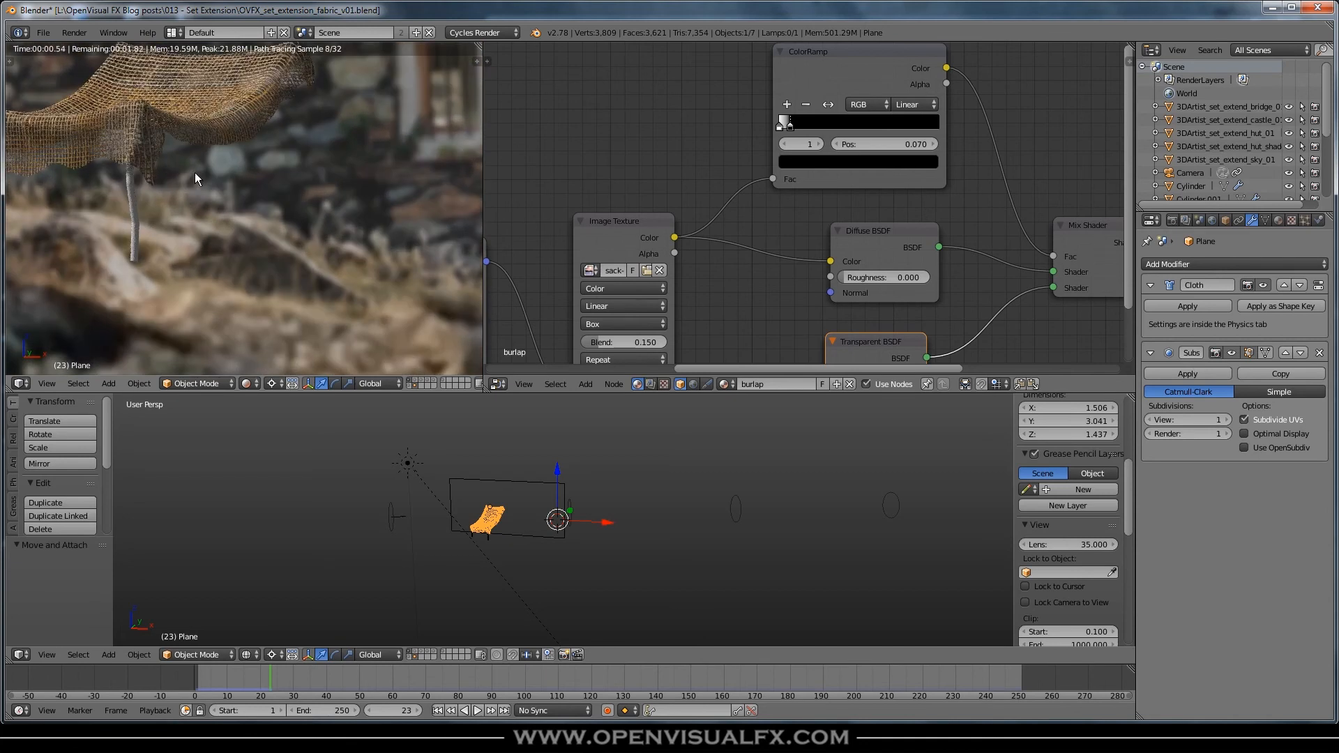
middle_click_drag(119, 202, 330, 301, "shift")
scroll(334, 212, "up", 1)
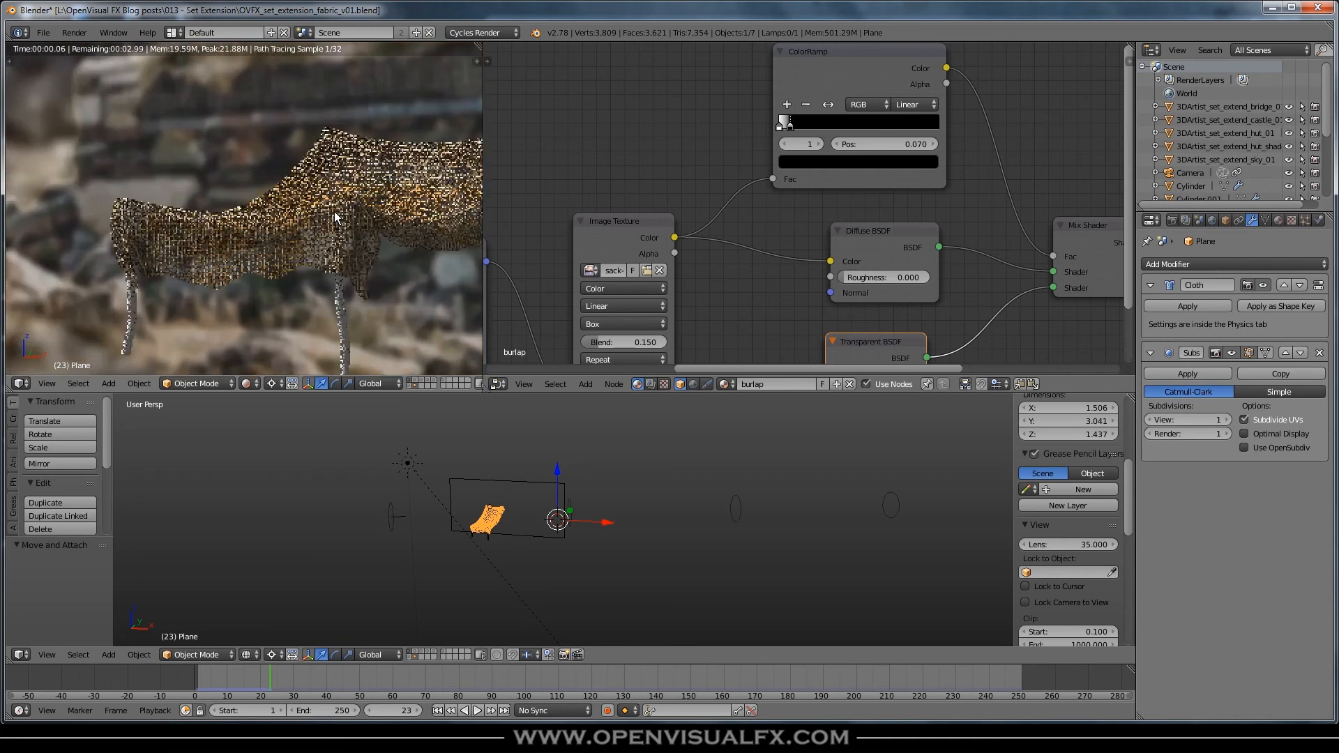
scroll(335, 213, "up", 1)
middle_click_drag(397, 233, 287, 192, "shift")
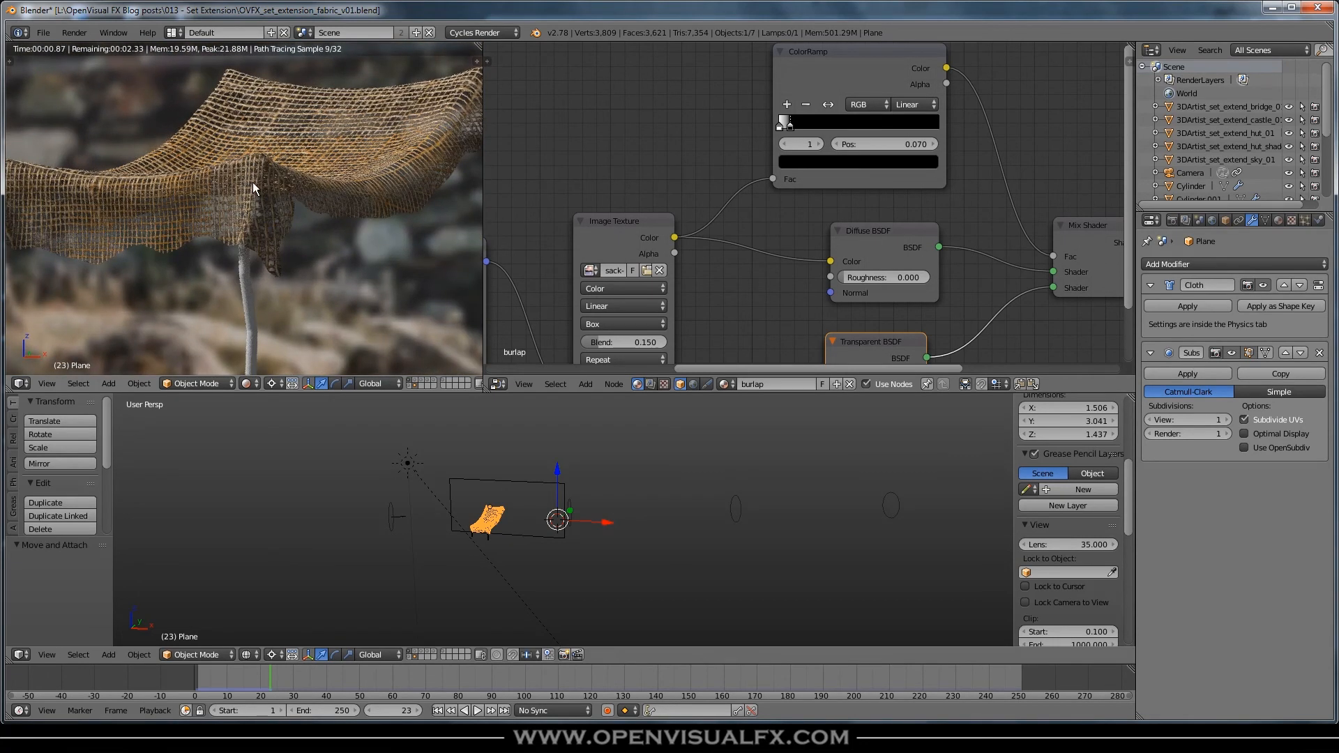
scroll(261, 184, "down", 4)
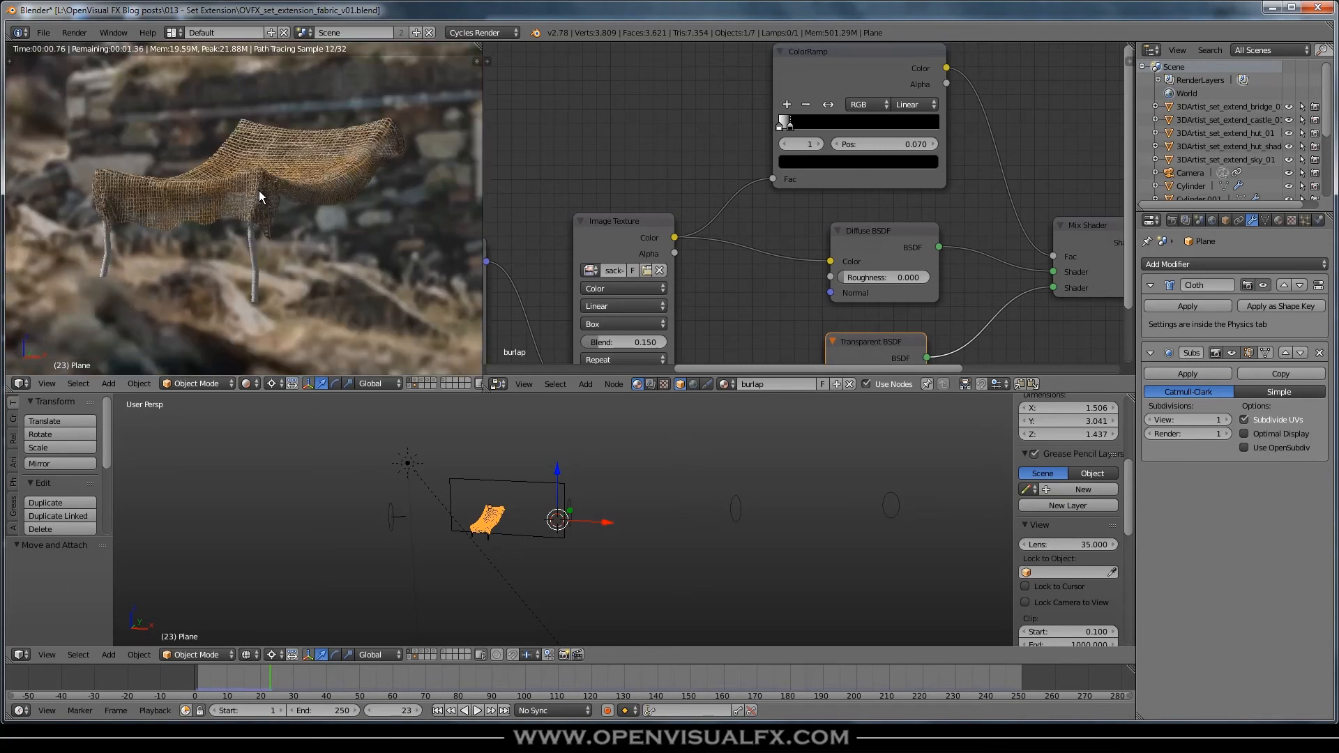
scroll(259, 191, "down", 6)
middle_click_drag(339, 230, 214, 199, "shift")
scroll(215, 202, "down", 1)
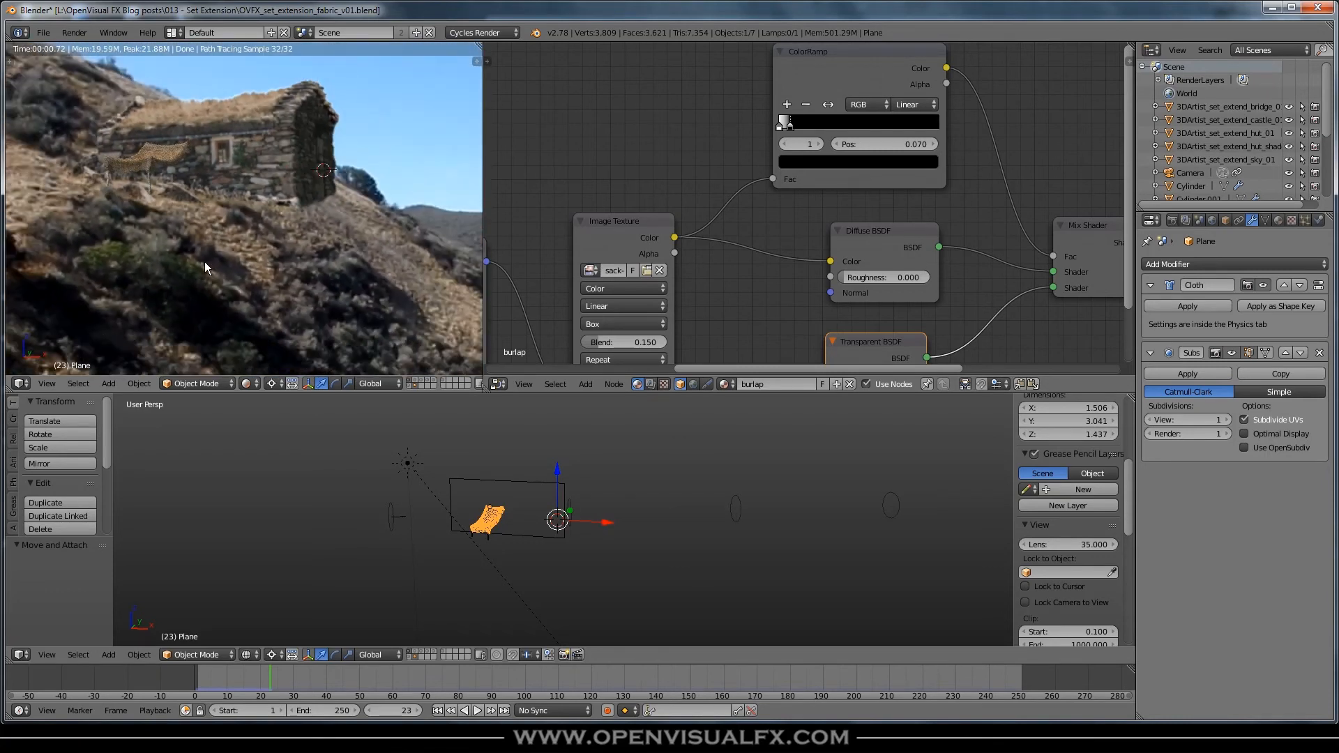
middle_click_drag(242, 259, 262, 237, "shift")
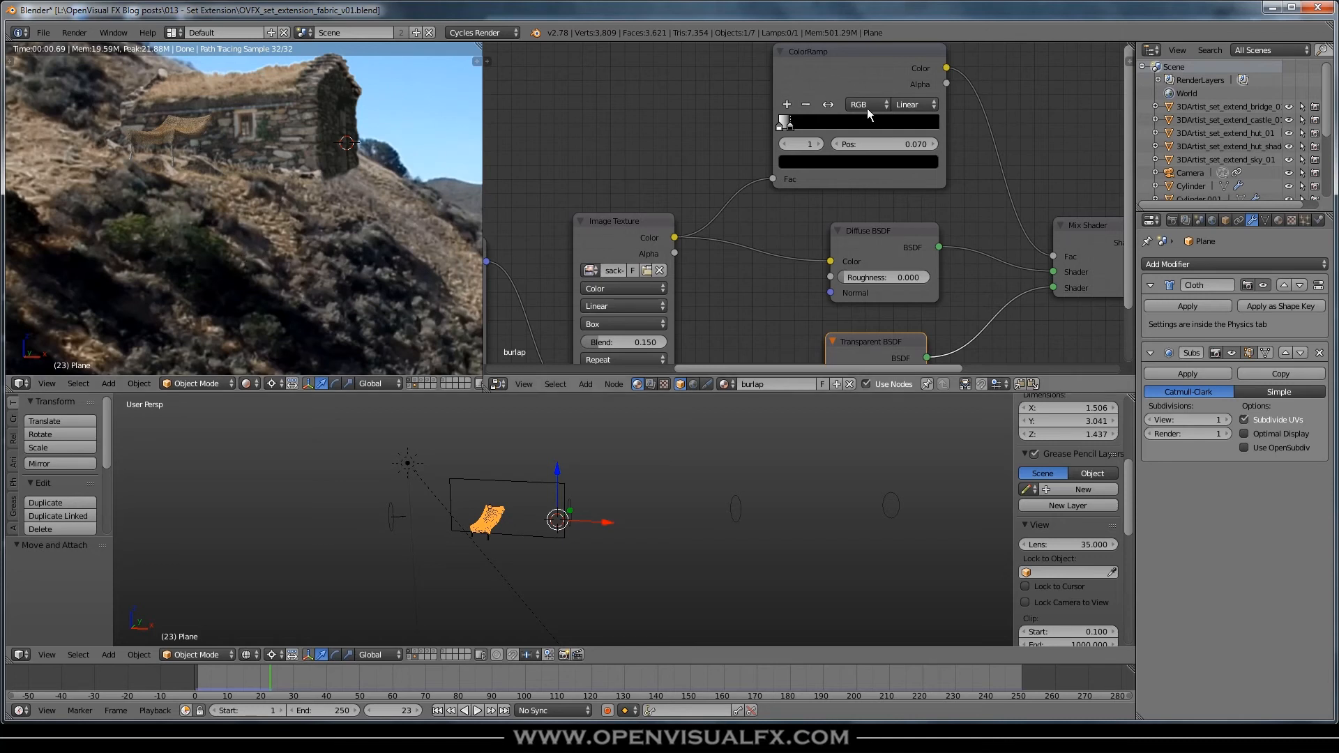
scroll(157, 128, "up", 7)
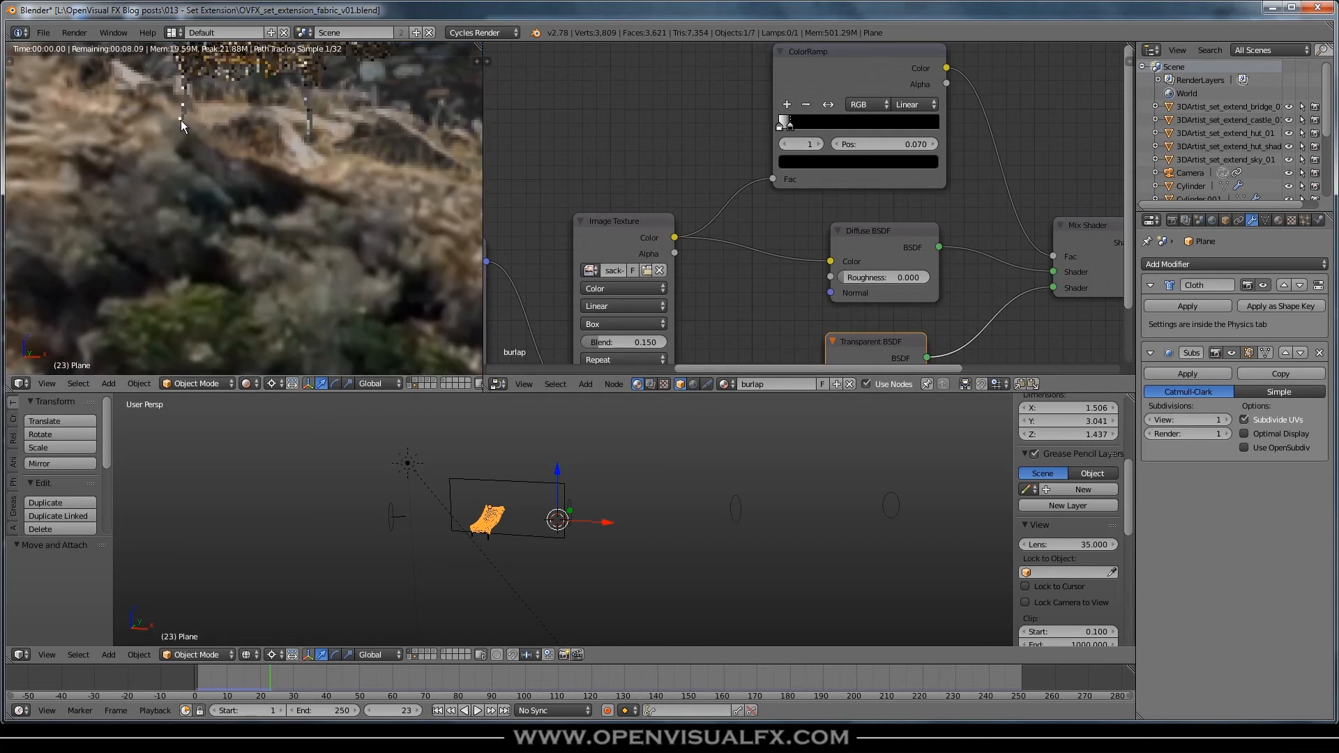
middle_click_drag(269, 167, 281, 250, "shift")
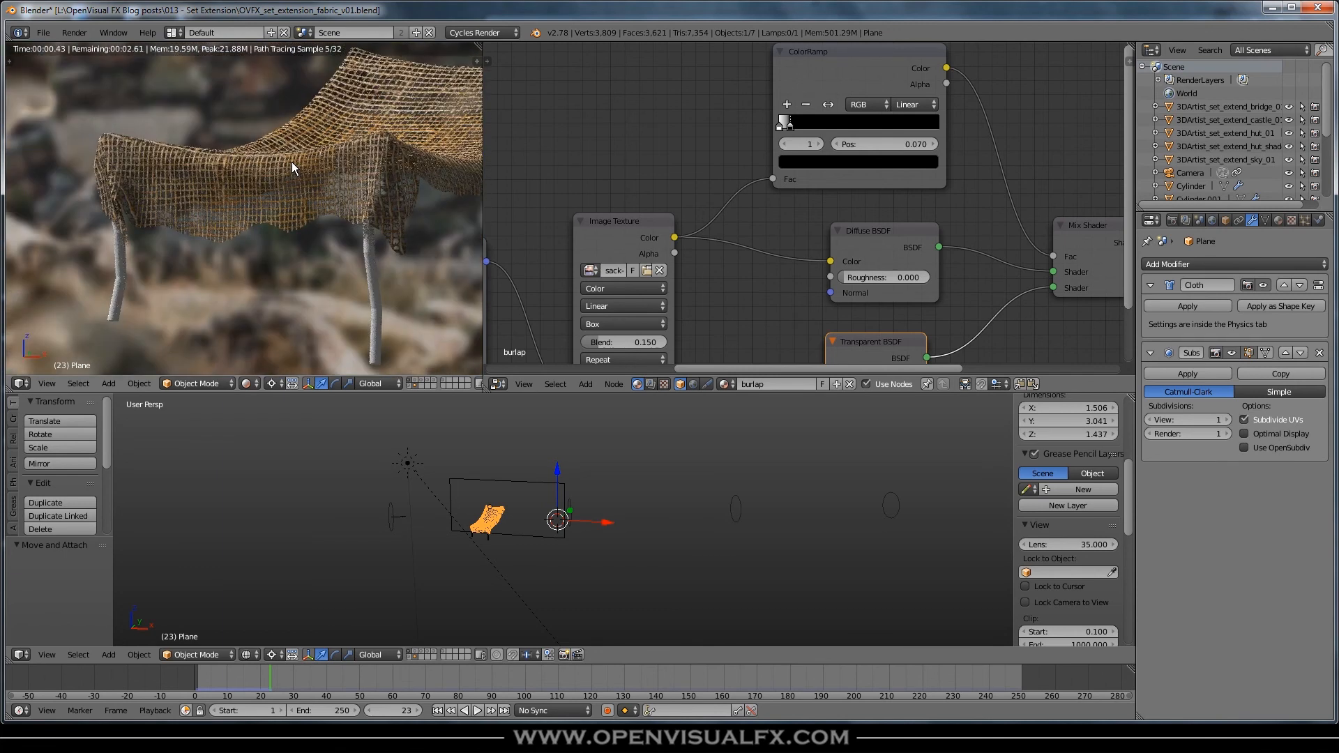
scroll(301, 178, "up", 3)
scroll(349, 152, "down", 5)
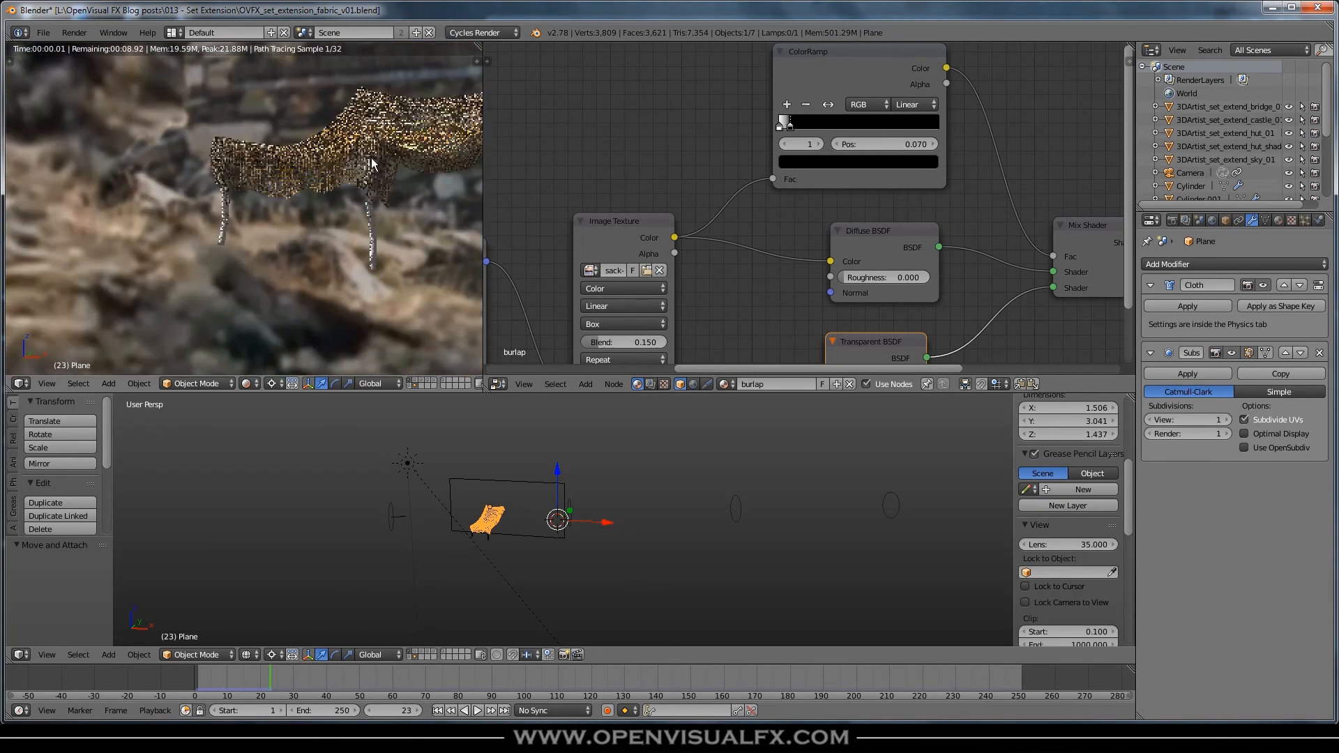
middle_click_drag(429, 180, 342, 189, "shift")
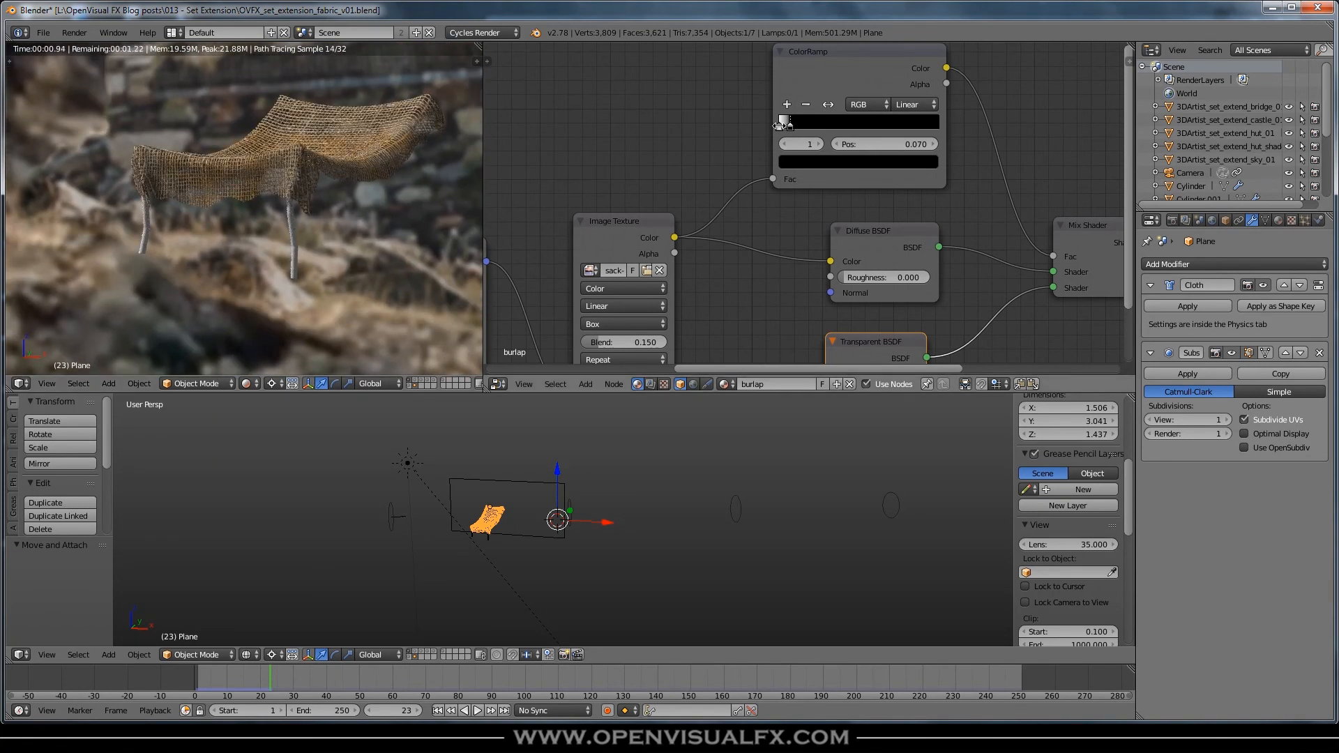
Try darker greys for the ColorRamp's white stop and restore it to full white
left_click(780, 126)
left_click(811, 163)
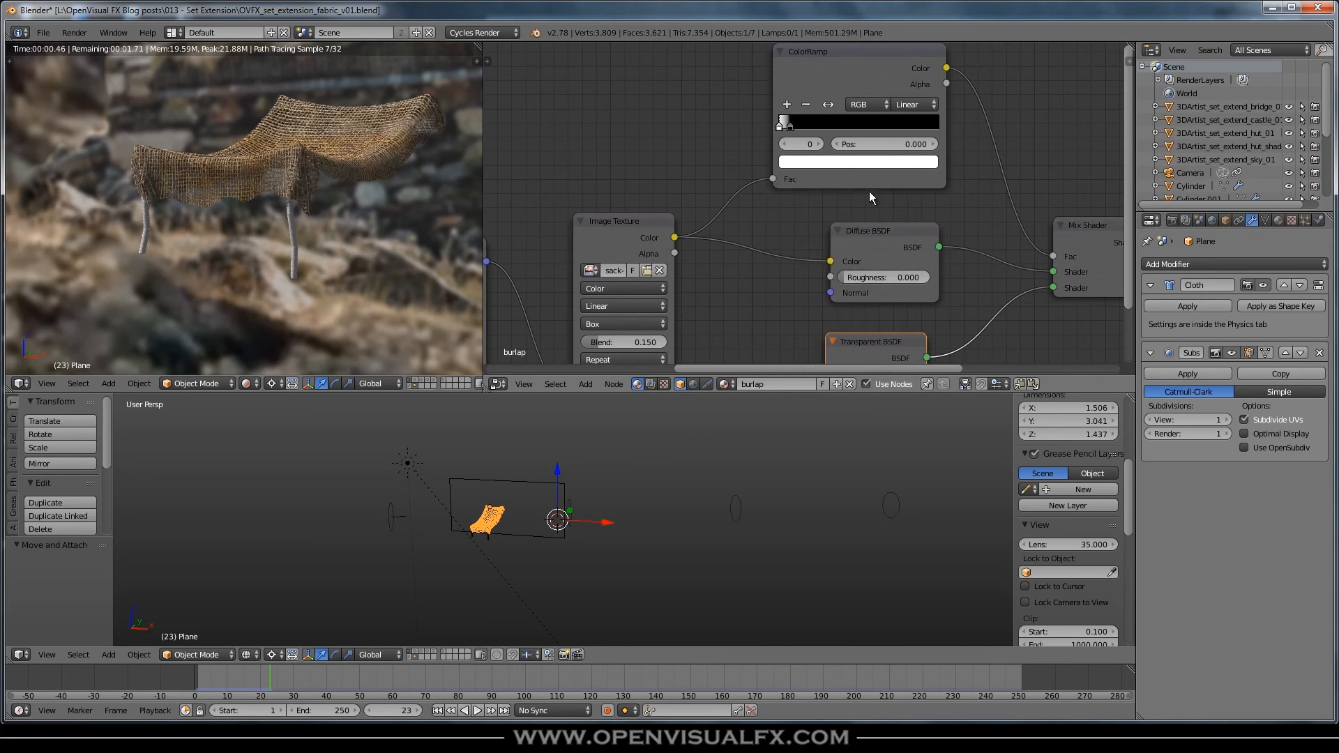
left_click(855, 163)
left_click_drag(900, 180, 906, 211)
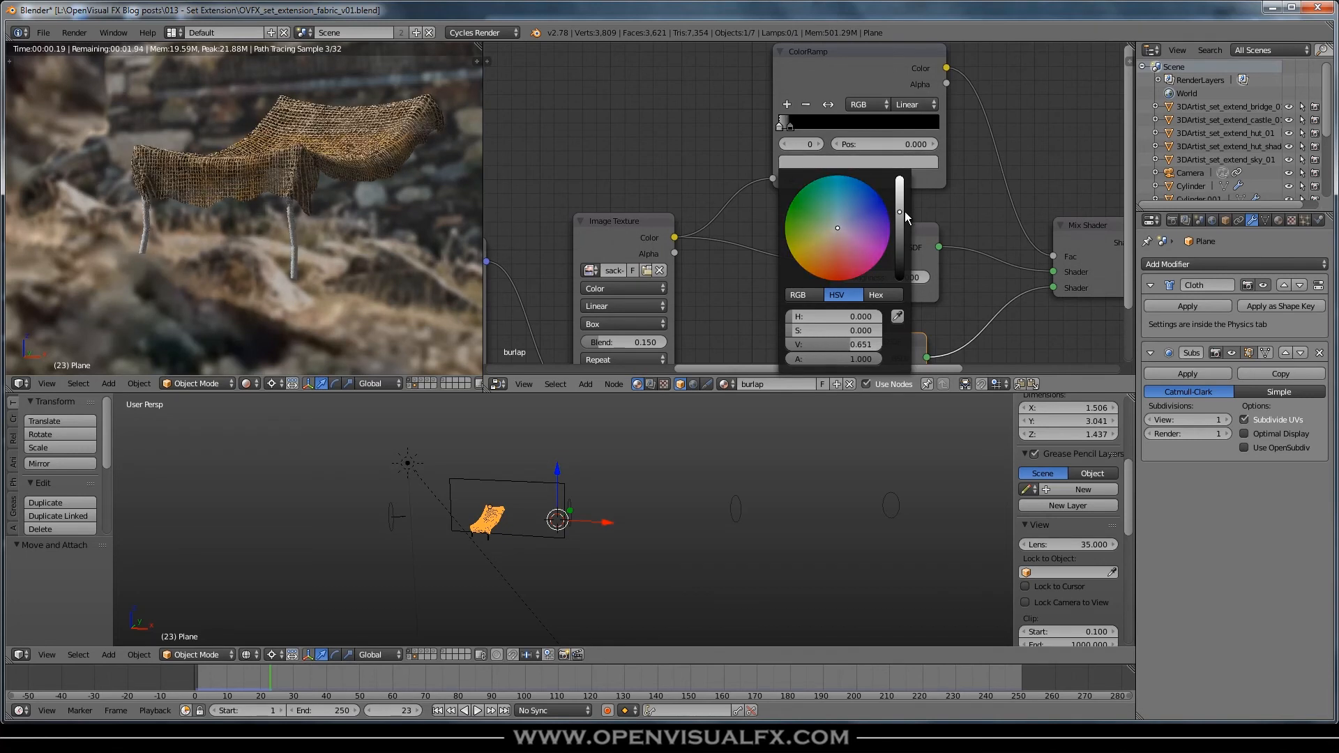
left_click_drag(905, 211, 906, 261)
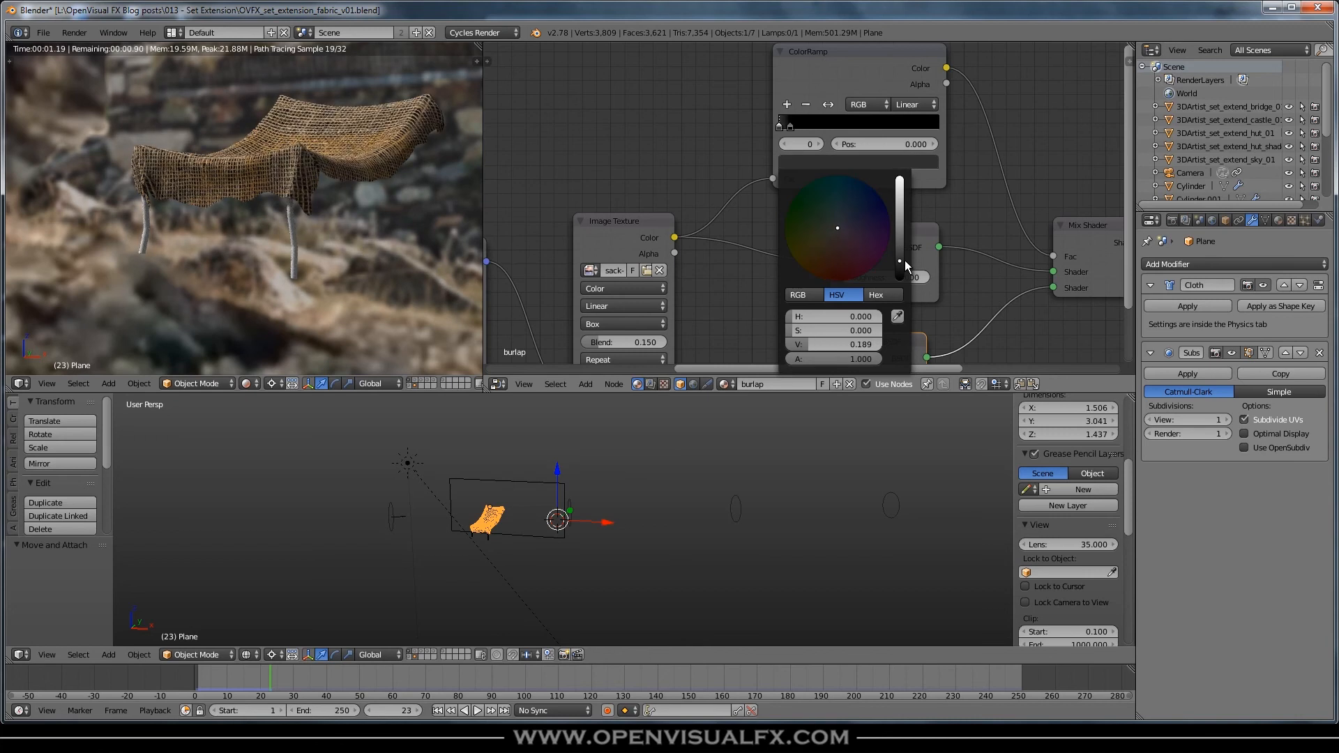
left_click_drag(904, 255, 894, 129)
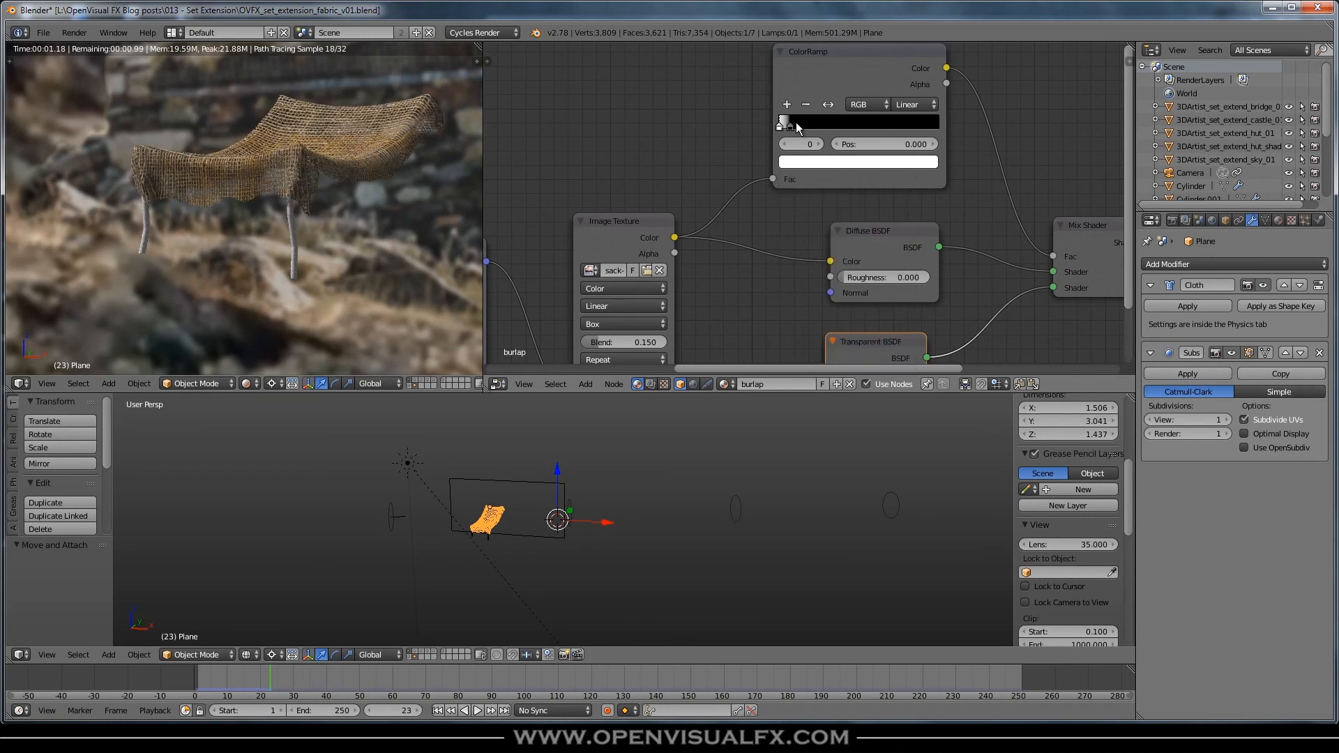
Move the ColorRamp's black stop to position 0.116 and check the canopy against the hut in the rendered view
left_click_drag(790, 124, 797, 125)
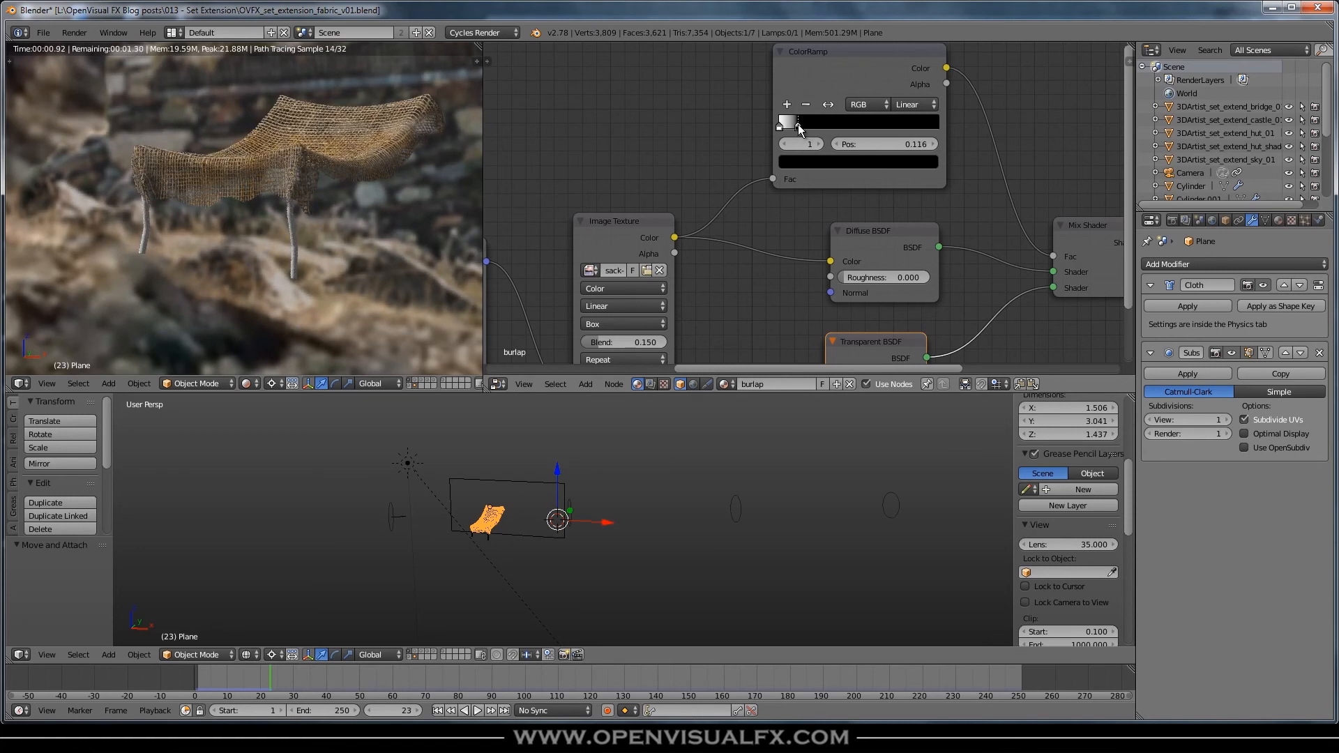
scroll(362, 212, "down", 7)
middle_click_drag(388, 249, 225, 162, "shift")
scroll(241, 167, "up", 4)
scroll(242, 167, "down", 5)
middle_click_drag(329, 194, 191, 148, "shift")
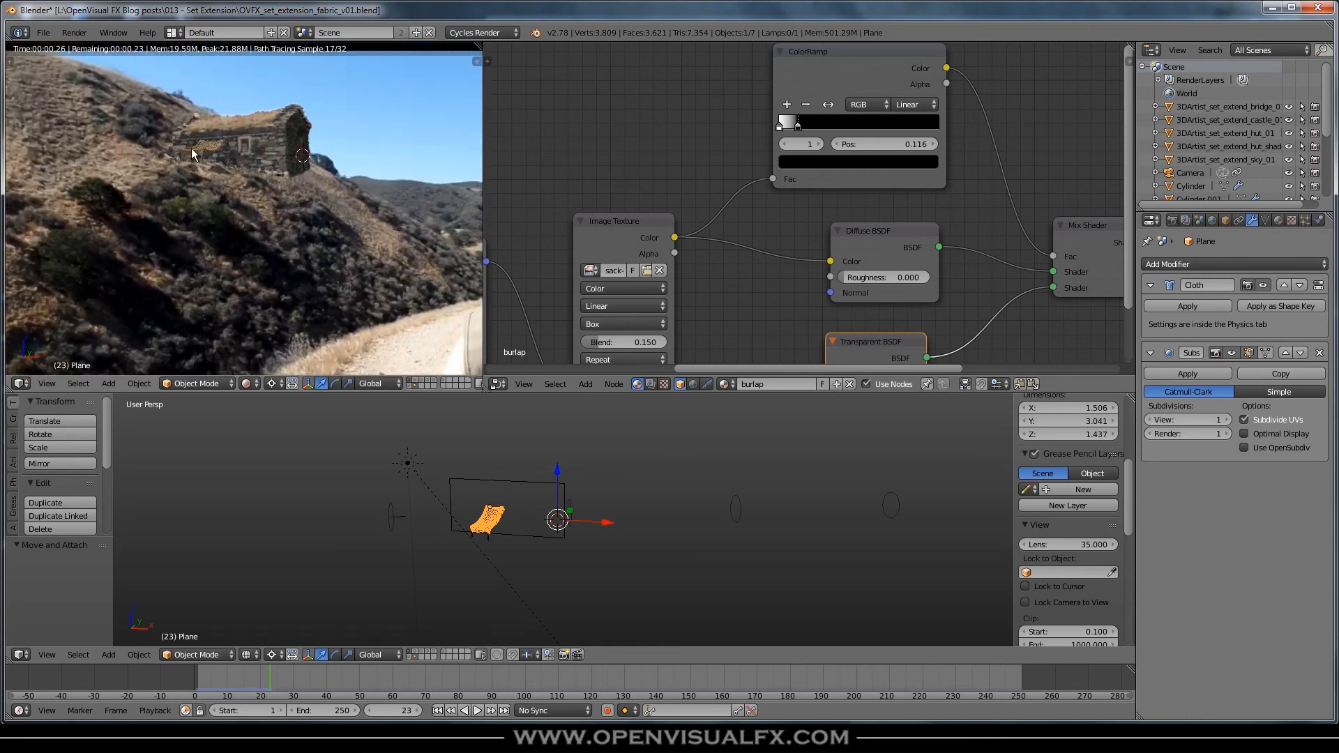
scroll(207, 170, "up", 4)
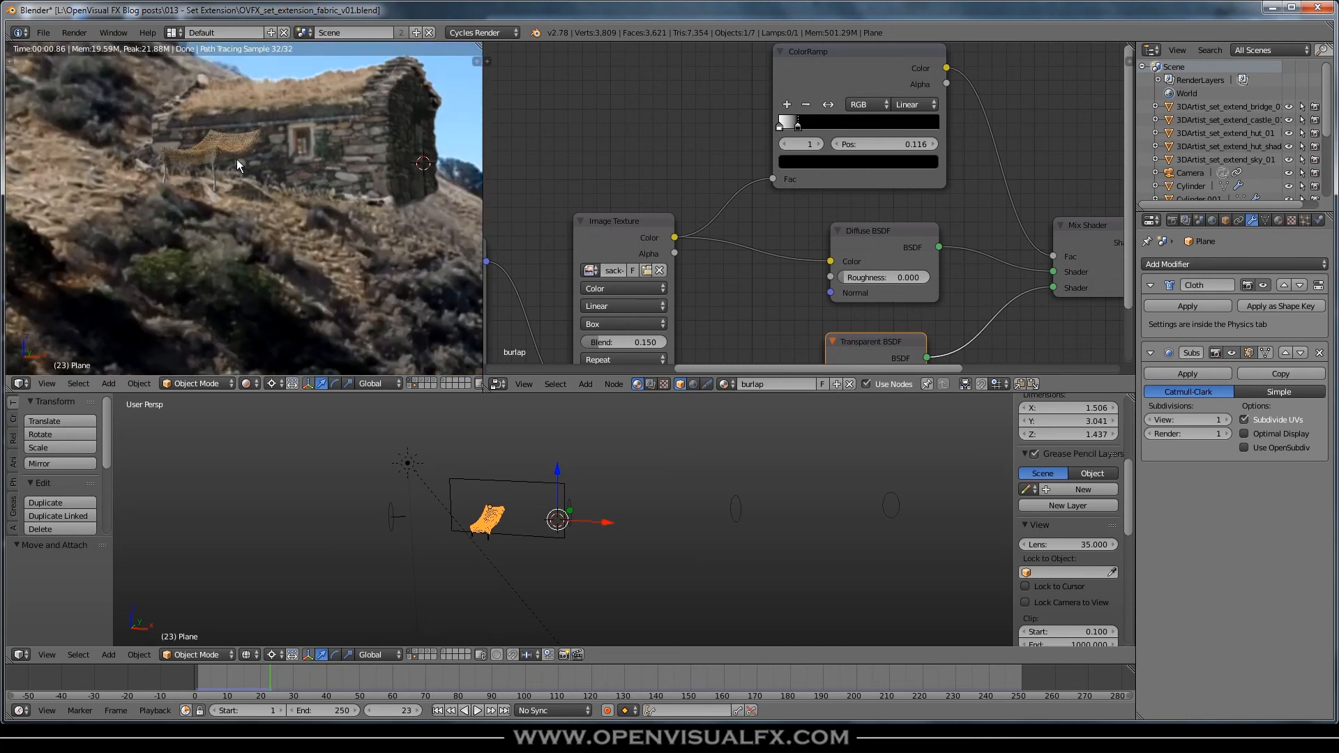
scroll(236, 160, "down", 5)
middle_click_drag(232, 182, 271, 198, "shift")
scroll(164, 152, "up", 4)
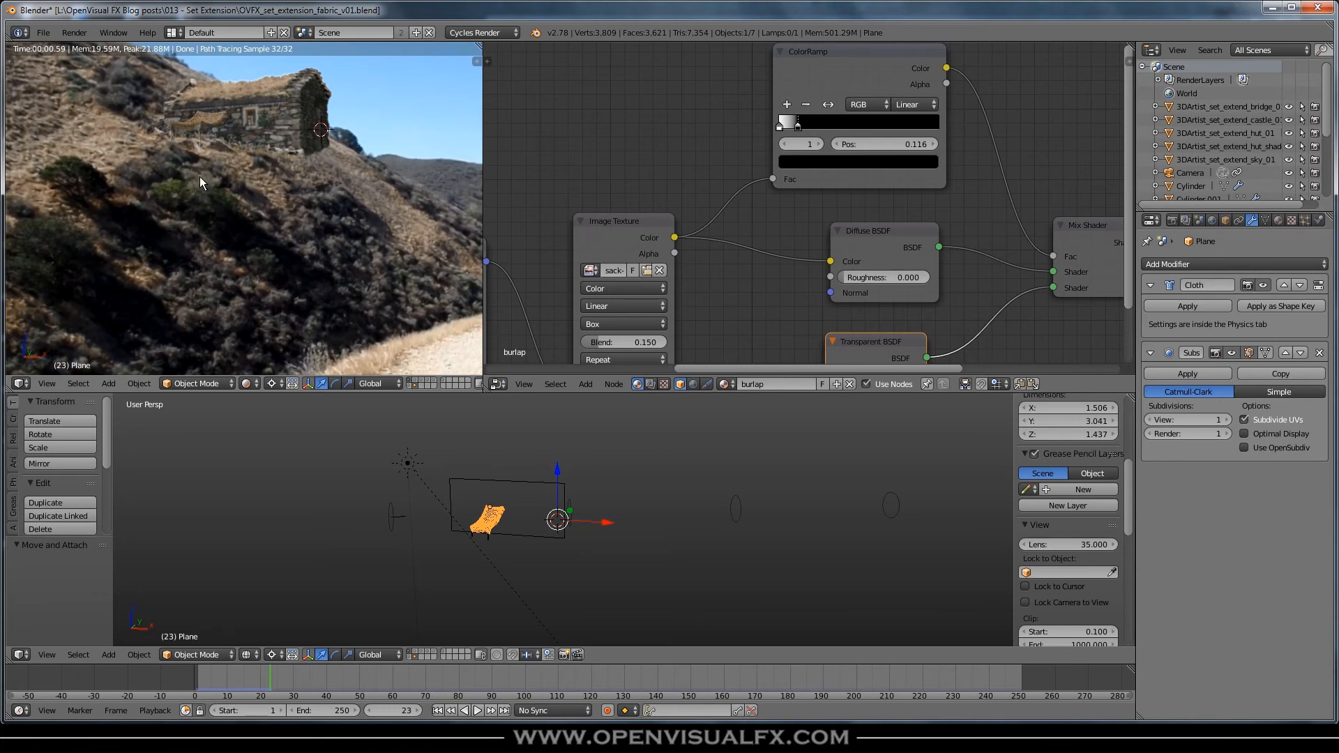
Return the rendered view to the camera and move the ColorRamp's black stop to position 0.130
middle_click_drag(215, 128, 231, 186)
key("KP_0")
scroll(228, 138, "up", 1)
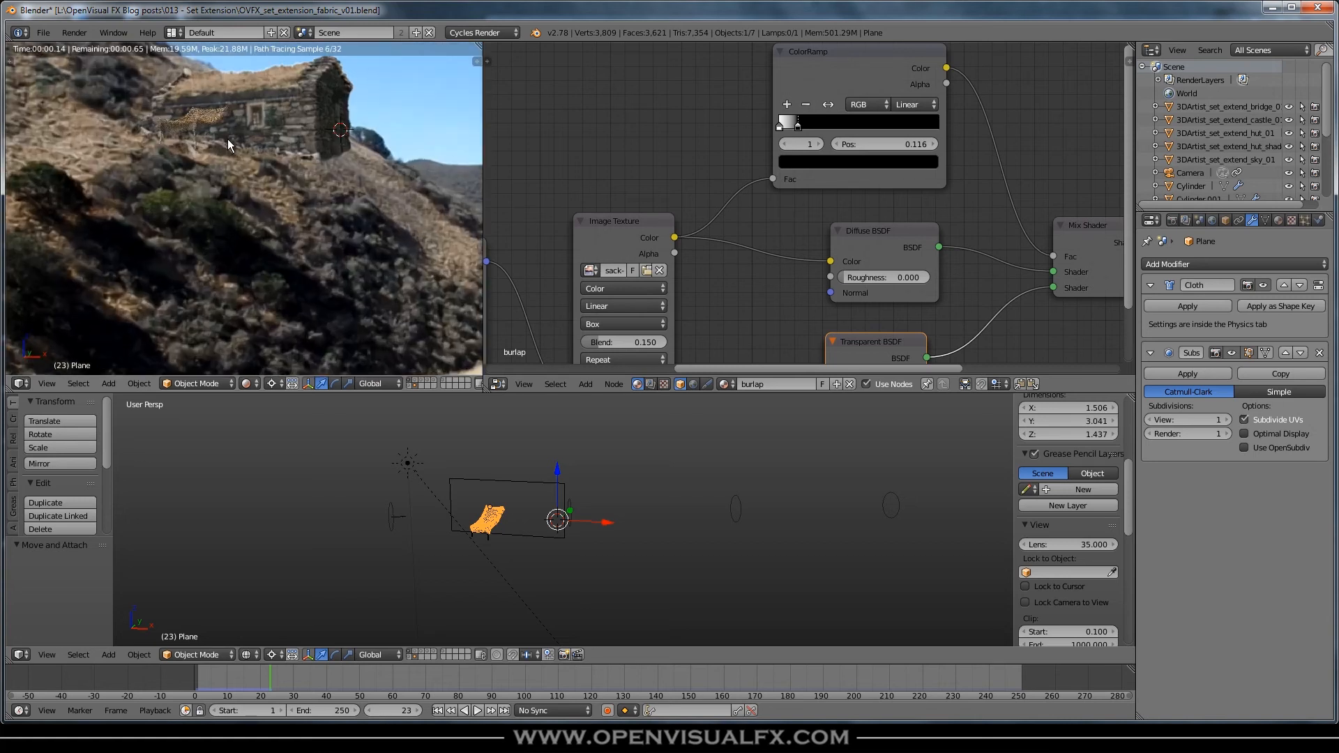
middle_click_drag(228, 140, 249, 202, "shift")
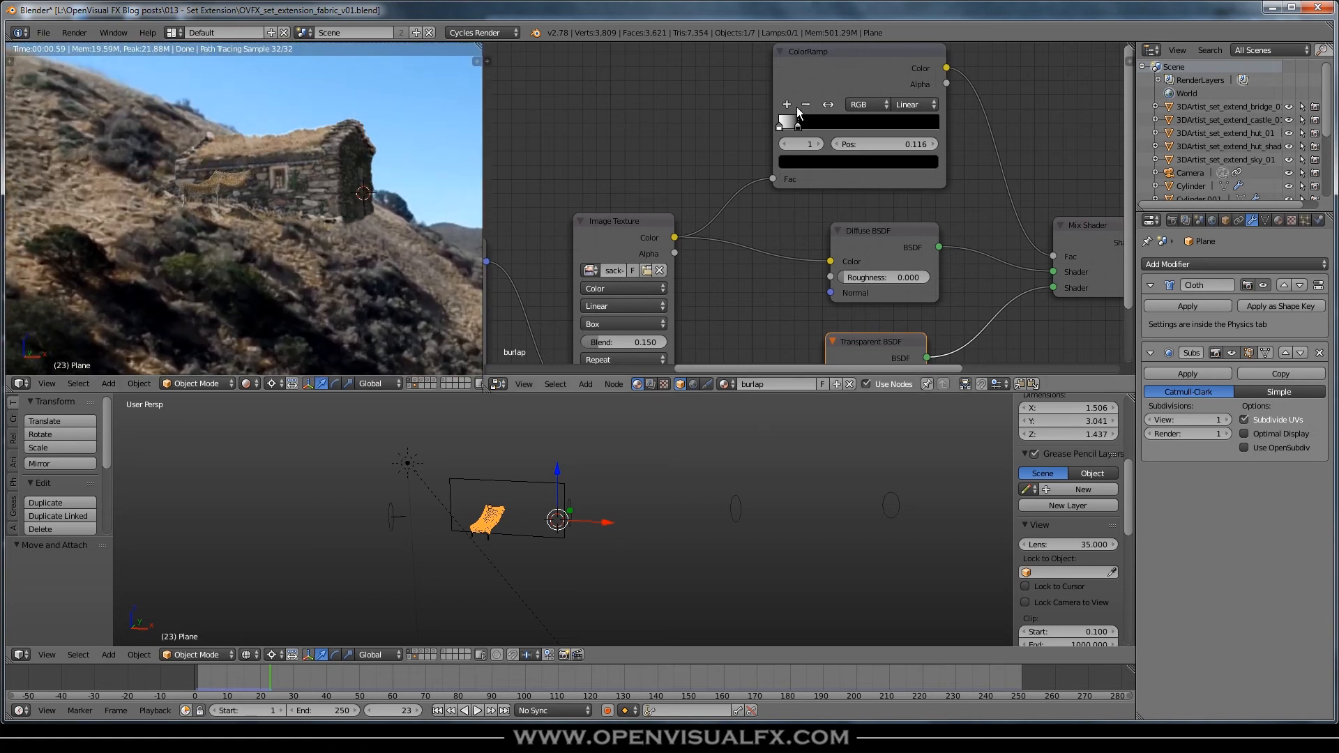
left_click_drag(801, 124, 803, 124)
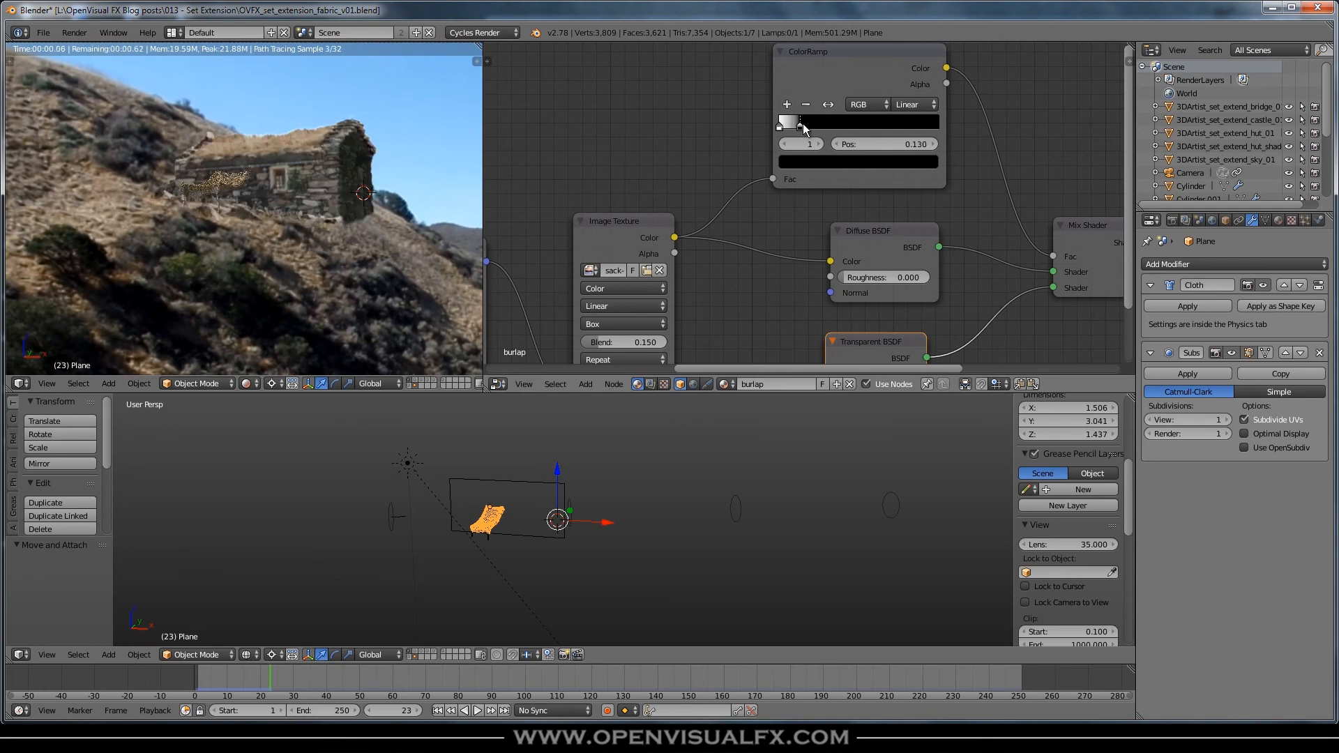
Set the Sun lamp's Emission strength to 5.000 and check the canopy's brightness in the rendered view
right_click(408, 462)
double_click(812, 299)
type("3.05")
key("Return")
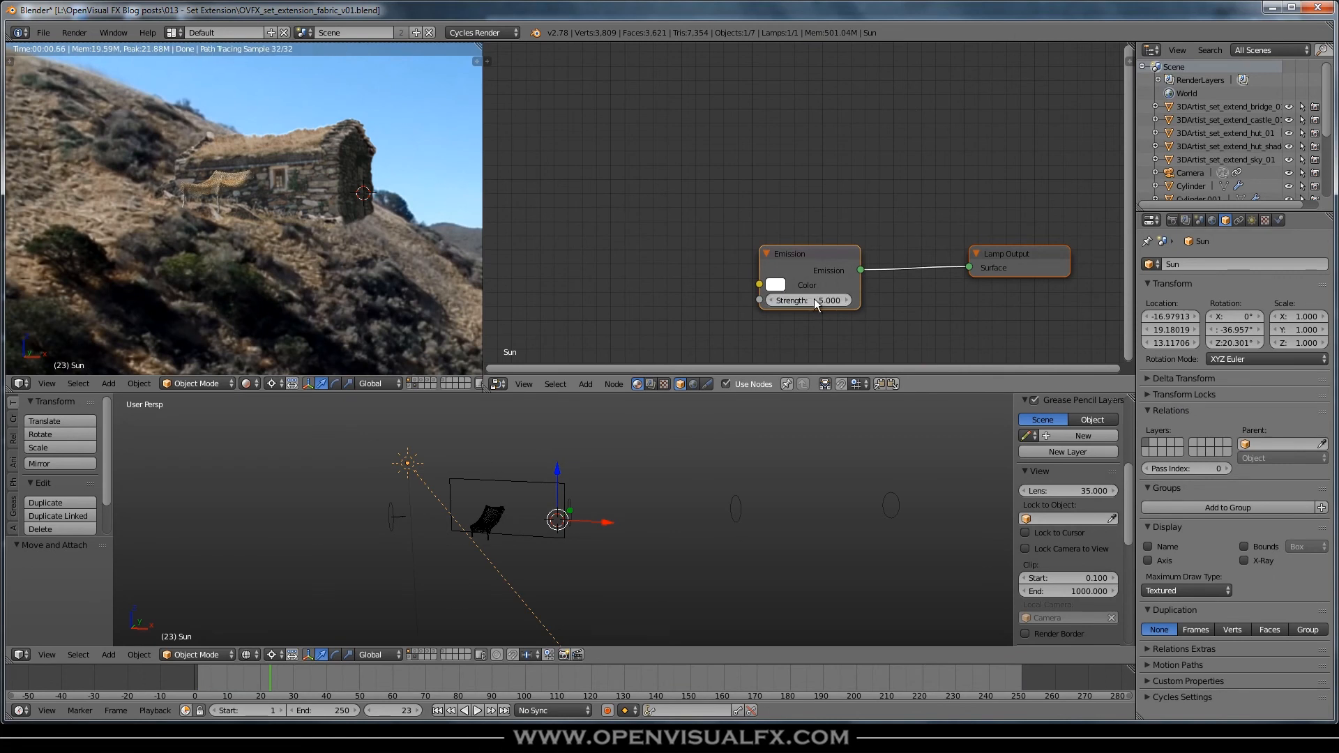
scroll(164, 204, "up", 5)
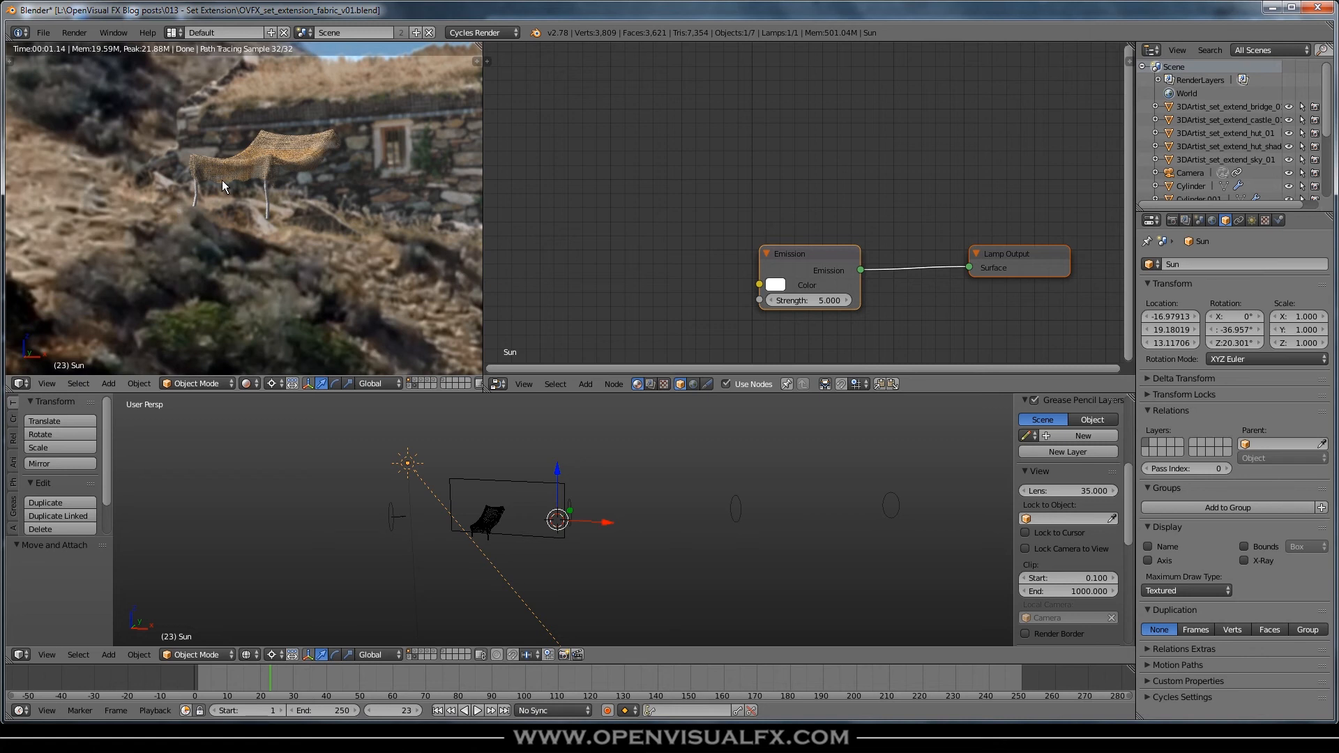
scroll(222, 180, "down", 5)
middle_click_drag(390, 216, 317, 196, "shift")
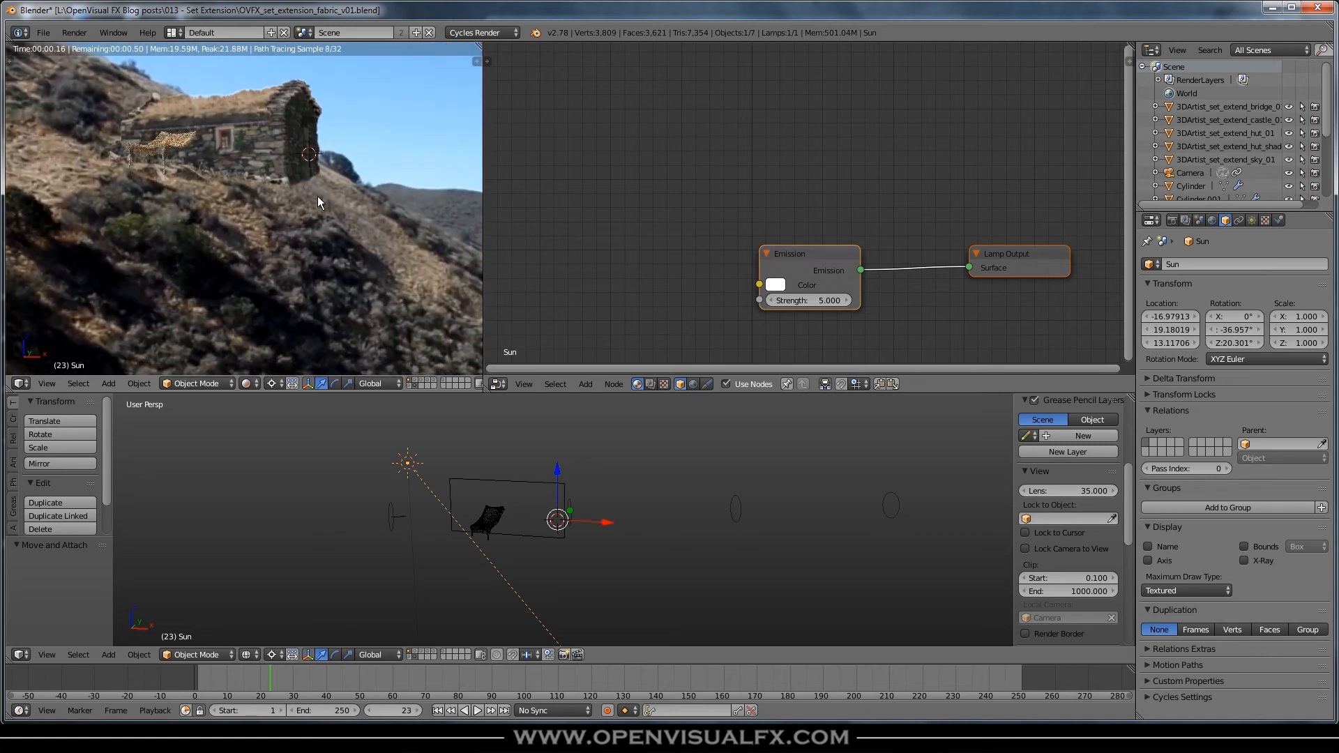
Tint the Sun lamp's Emission color a very pale warm cream
scroll(805, 274, "up", 3)
left_click(778, 288)
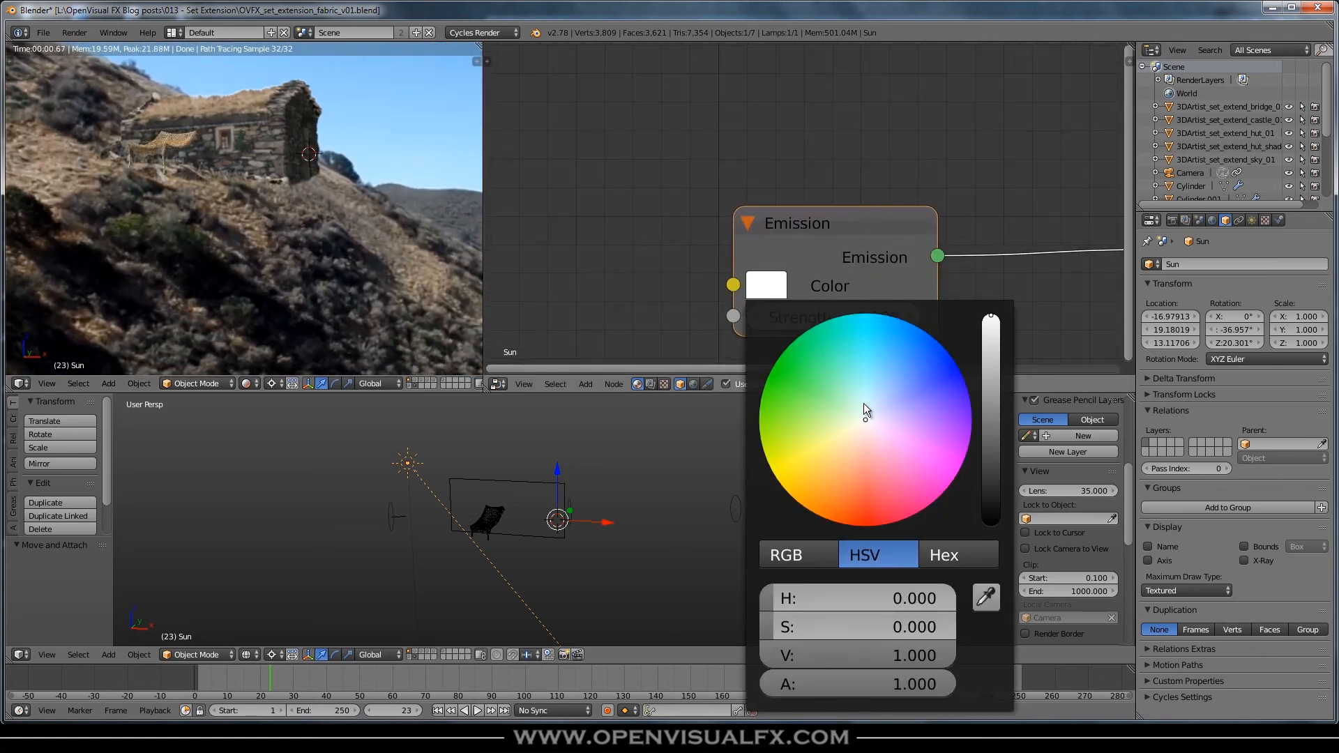
left_click_drag(864, 423, 861, 425)
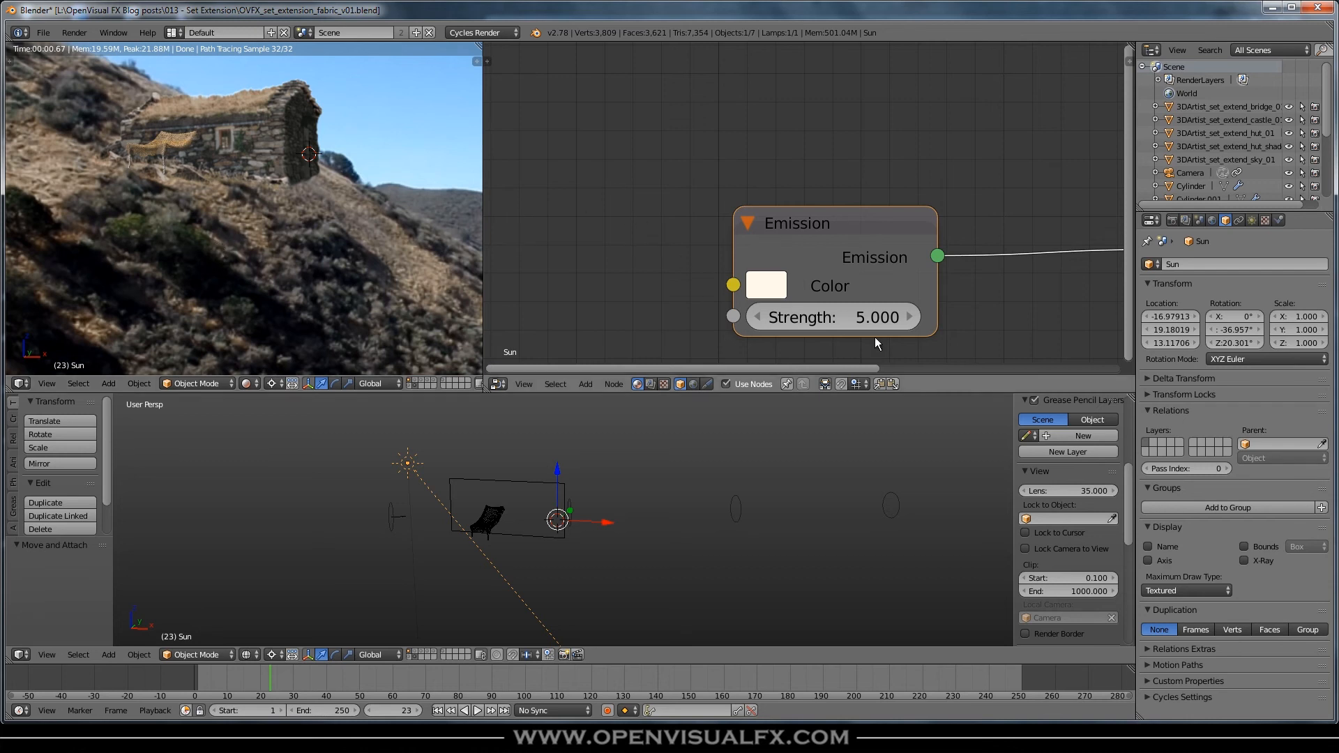
scroll(751, 209, "down", 3)
Give the longer support pole under the canopy a new material named "support sticks"
scroll(211, 124, "up", 10)
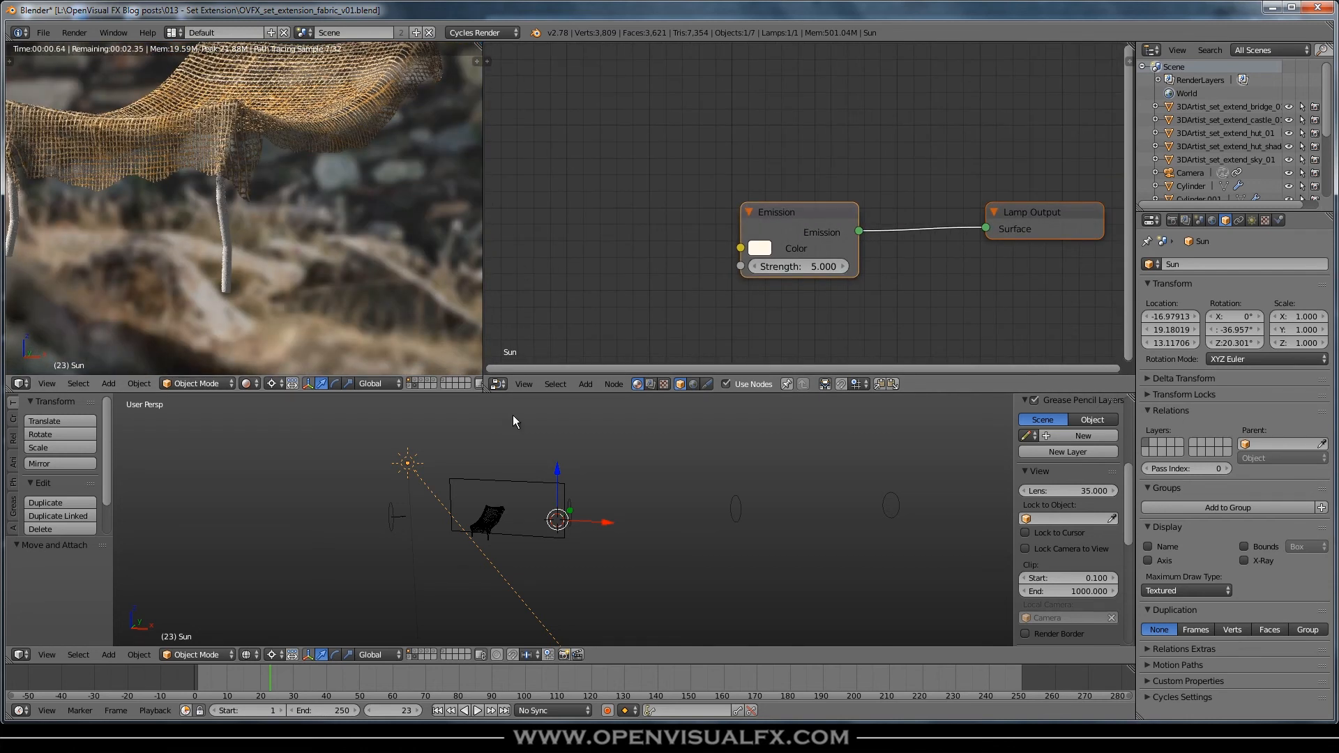
scroll(453, 547, "up", 8)
right_click(576, 471)
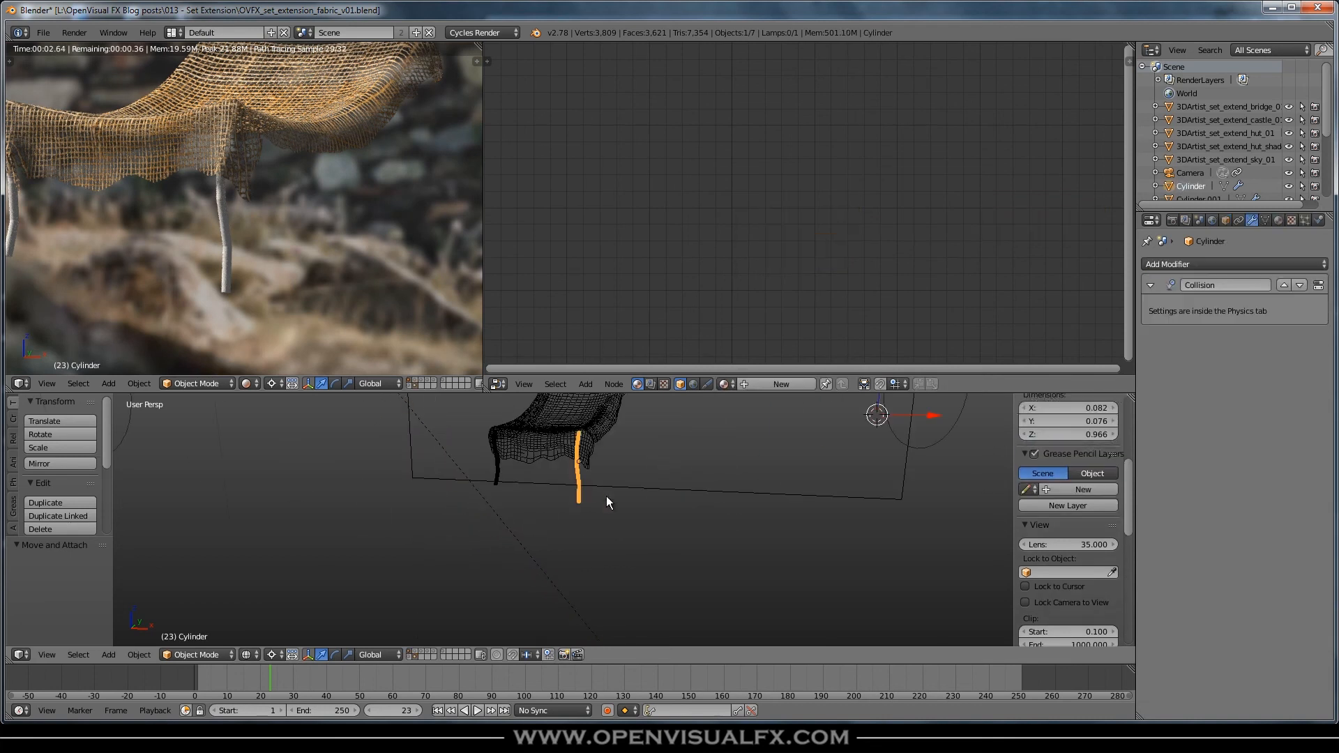
left_click(770, 384)
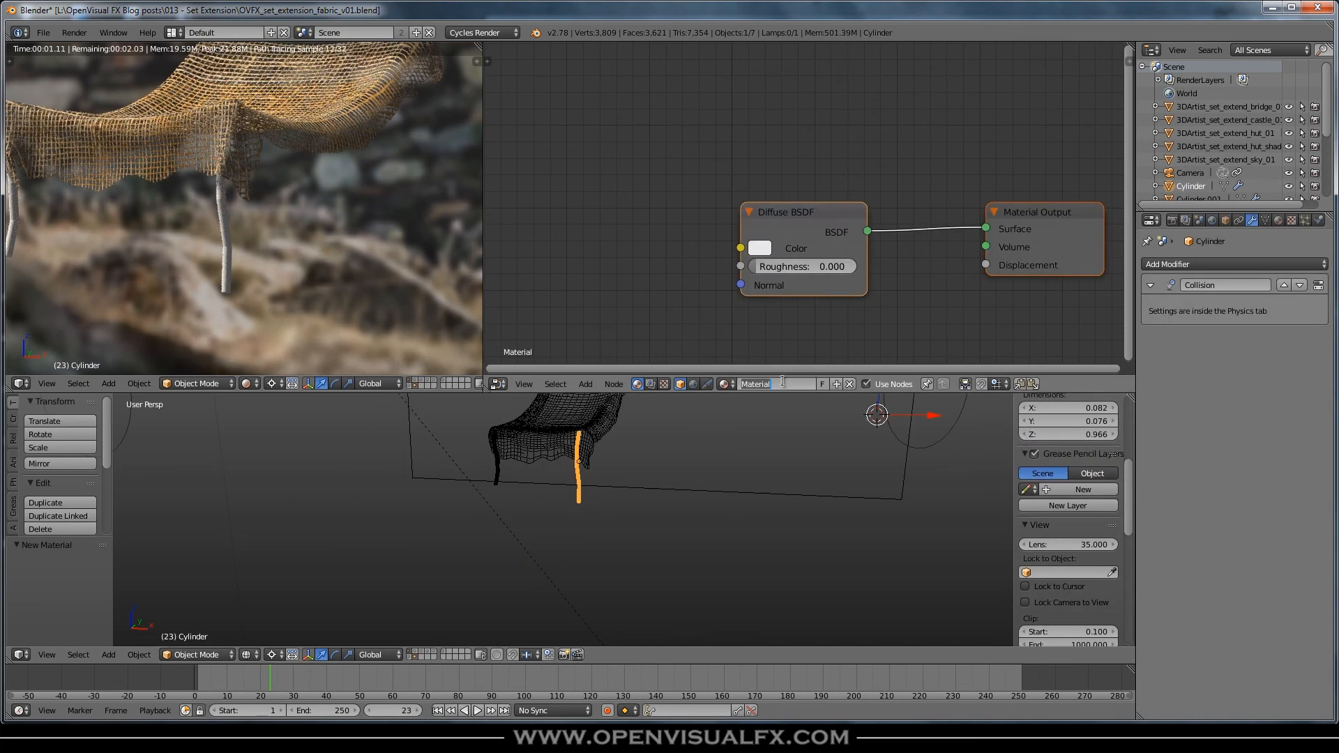
type("support sticks")
key("Return")
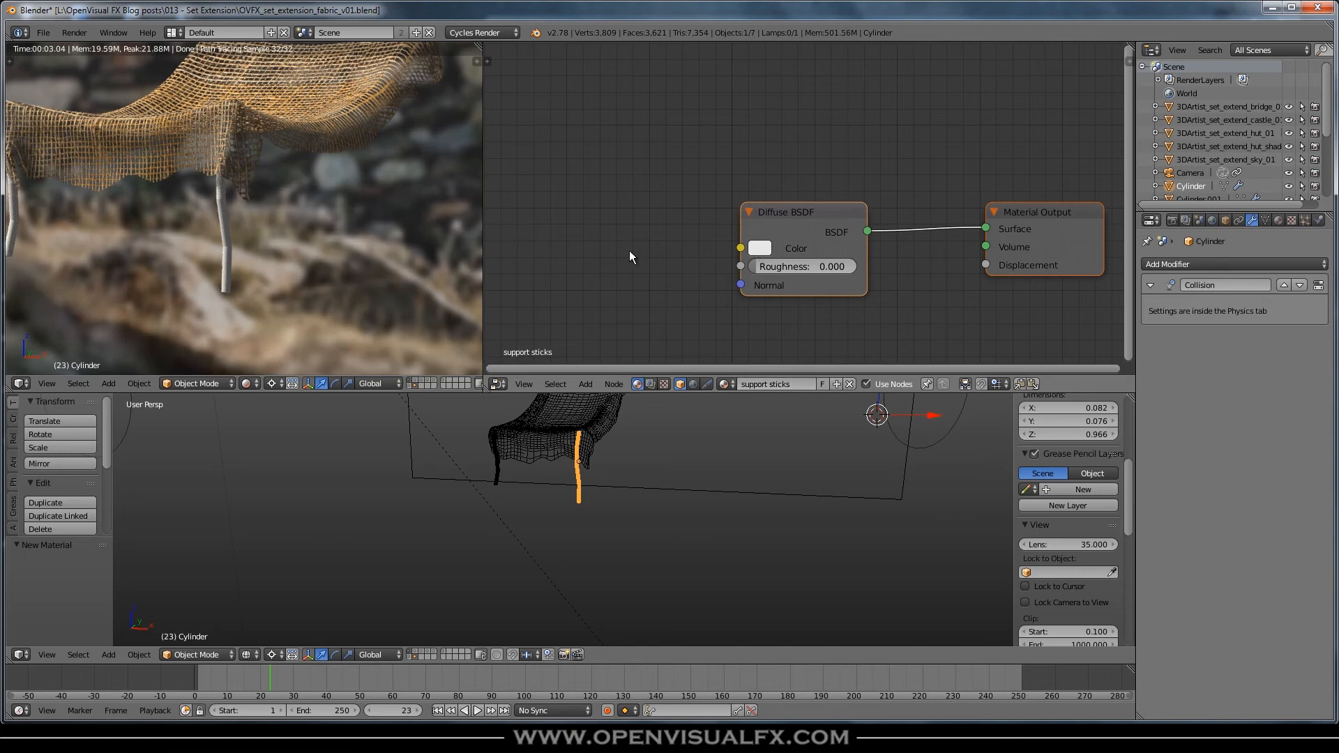
Sample the support sticks' diffuse color from the background footage beside the canopy with the eyedropper
scroll(301, 178, "down", 7)
middle_click_drag(375, 177, 340, 186, "shift")
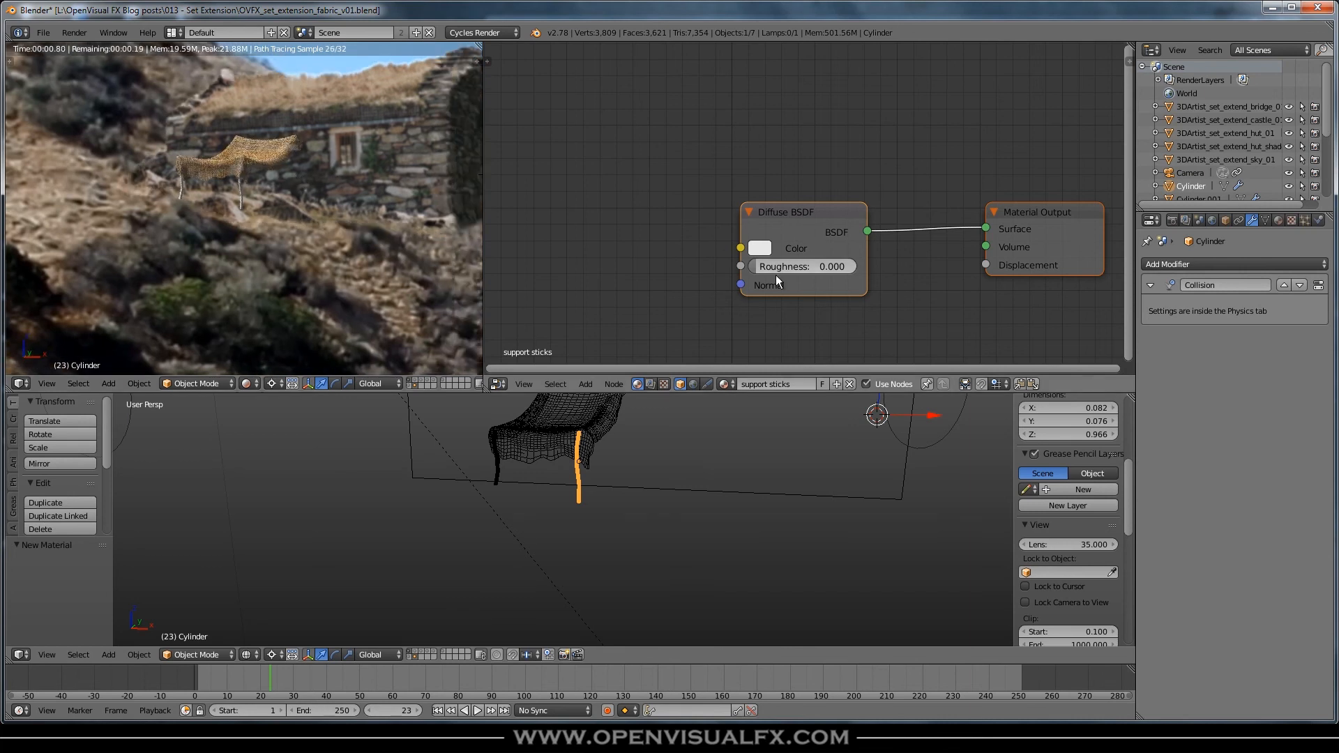
left_click(760, 247)
left_click(886, 429)
left_click(329, 181)
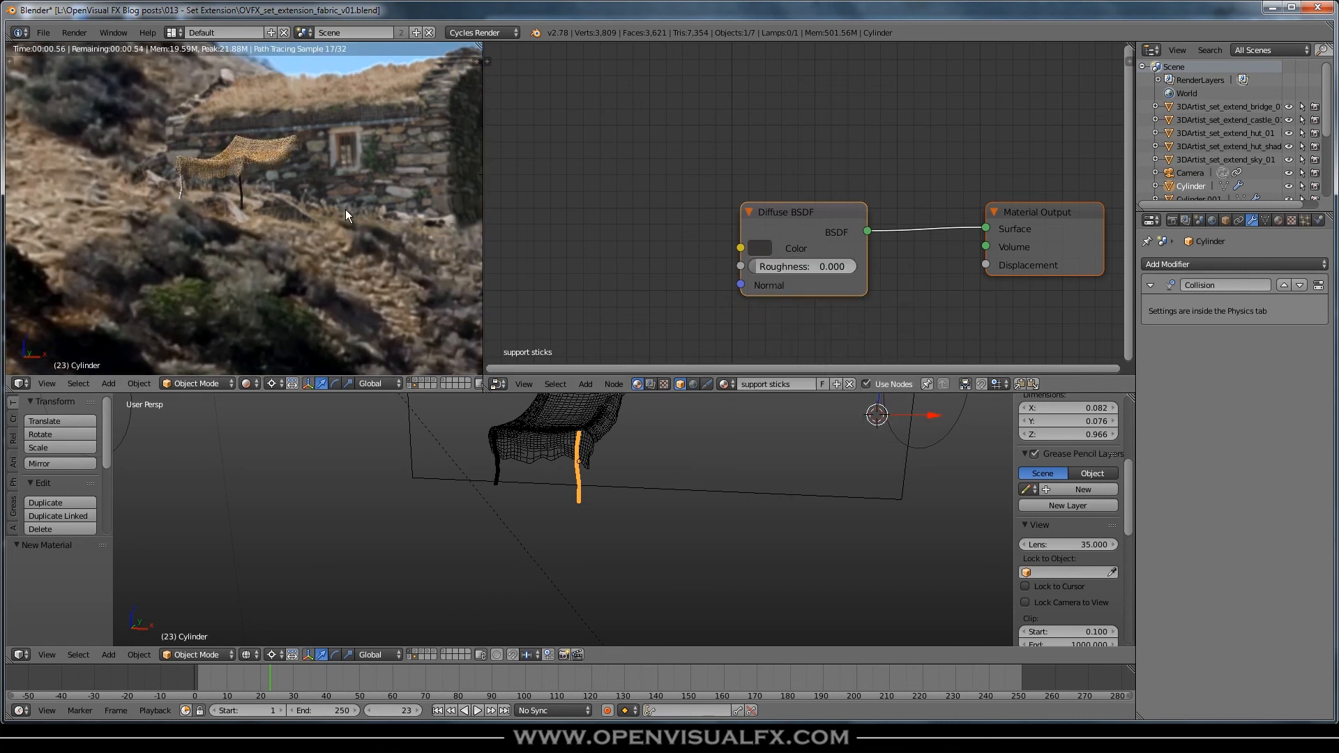
Resample the sticks' diffuse color from the hillside below the hut and raise its HSV value to 0.709
left_click(764, 247)
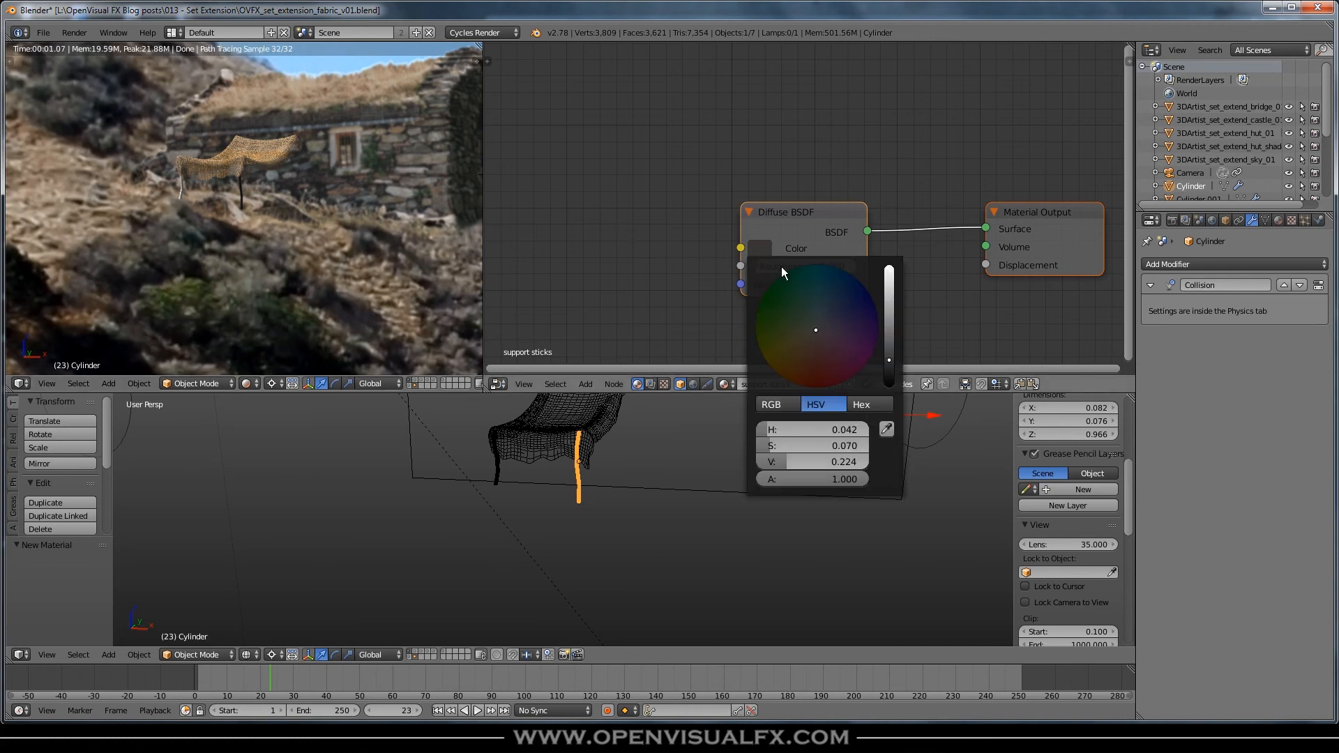
left_click(887, 429)
left_click(330, 250)
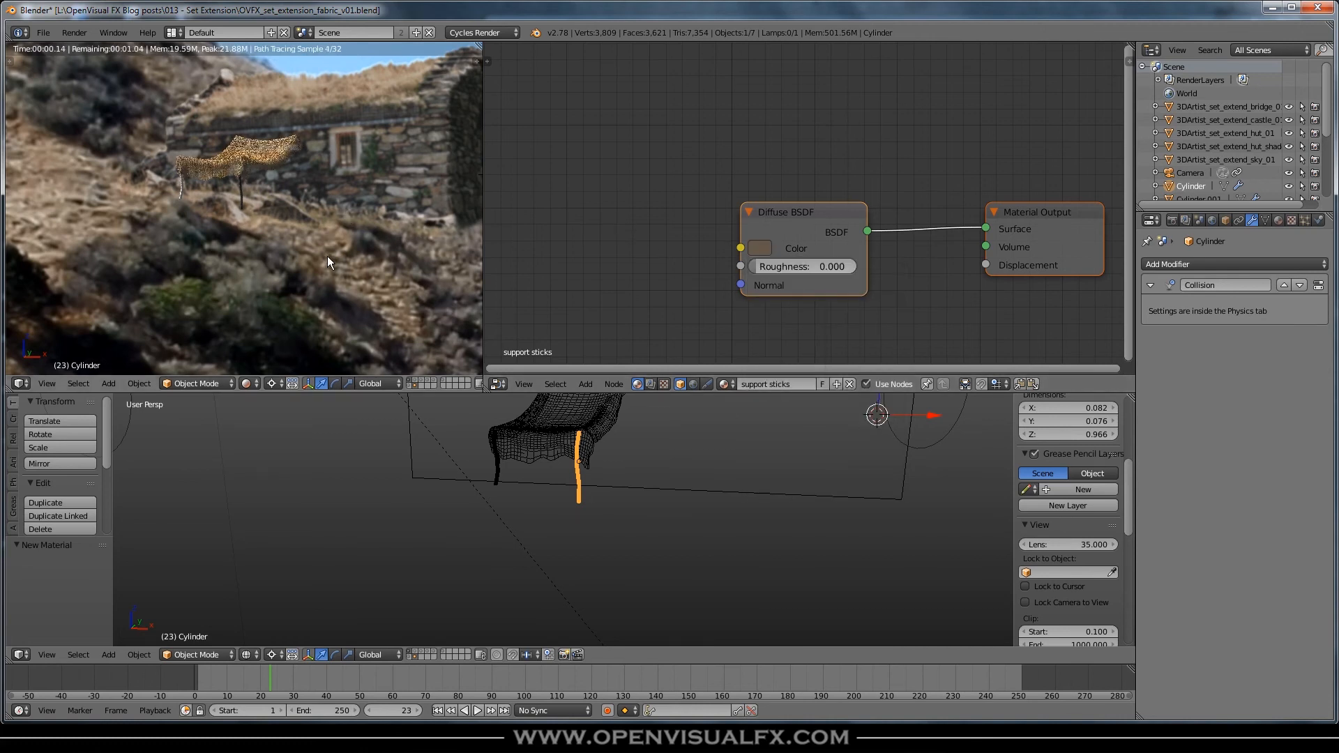
left_click(758, 250)
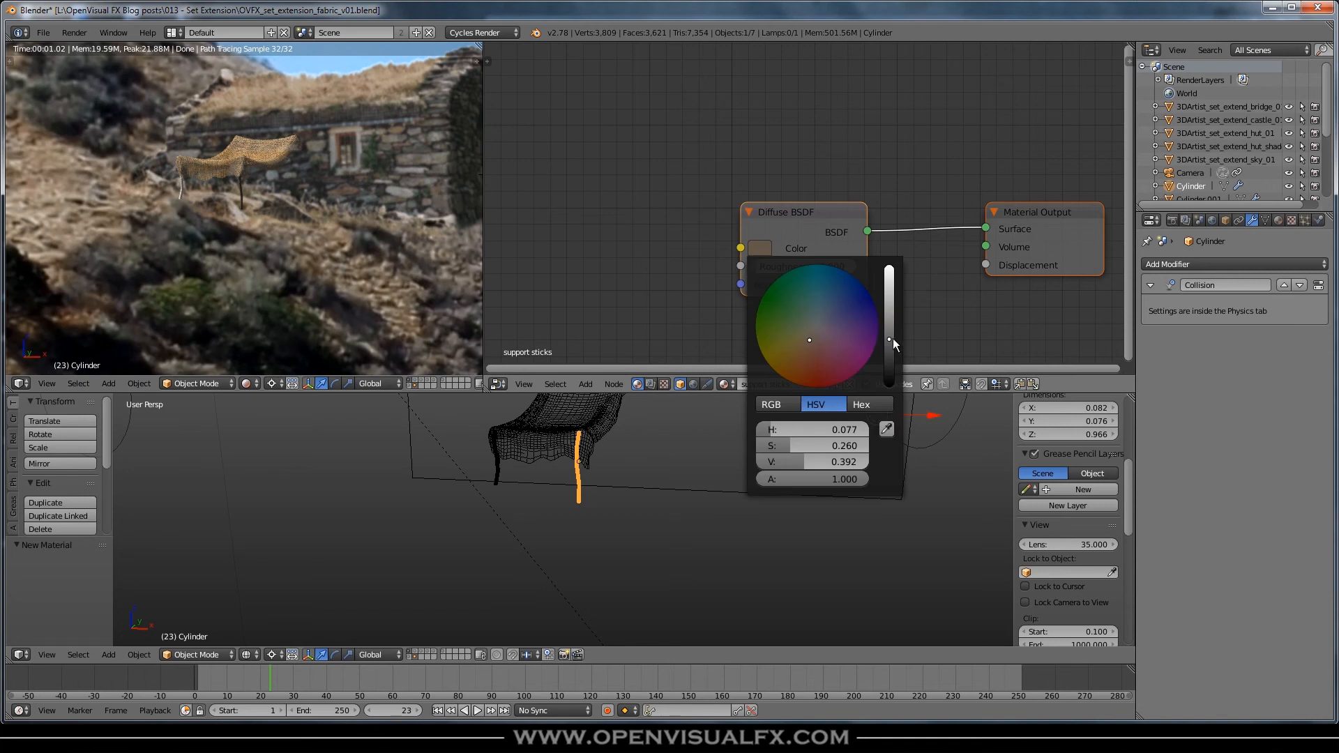
left_click_drag(887, 333, 889, 300)
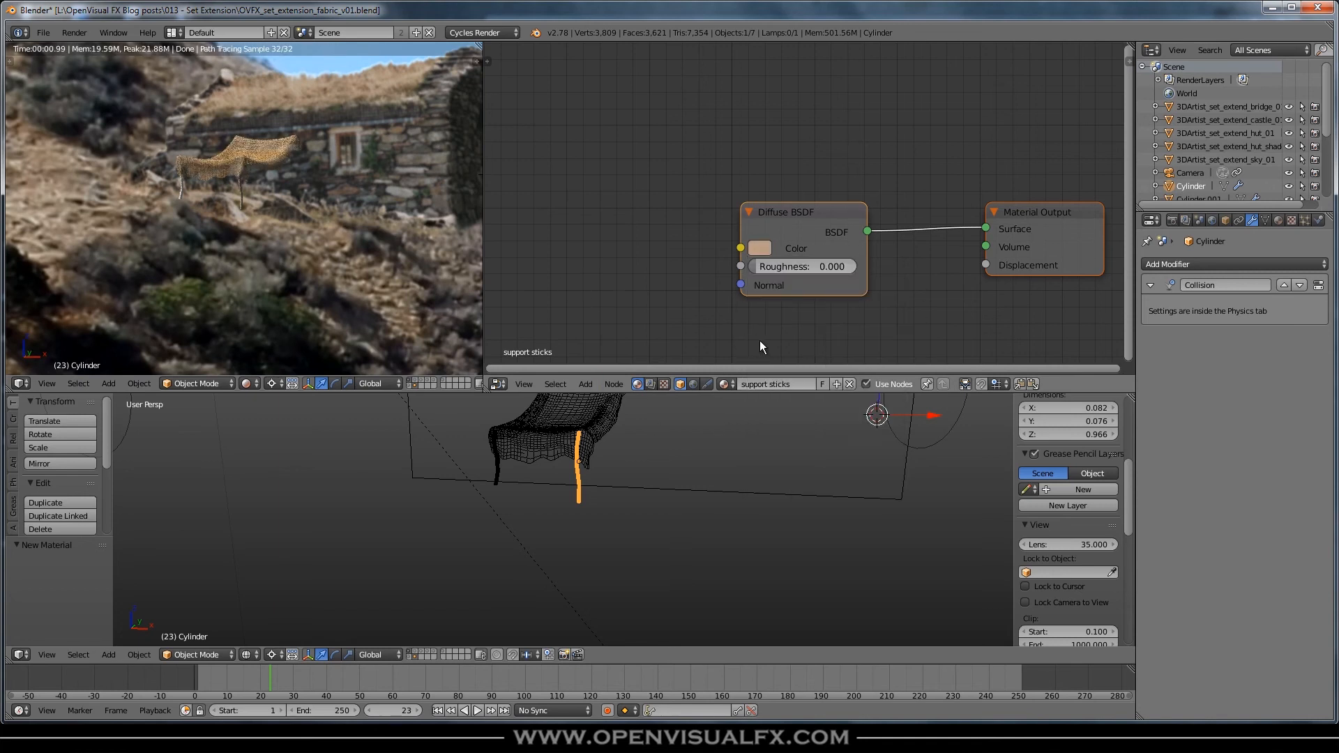
Assign the existing "support sticks" material to the other, shorter support pole
right_click(496, 464)
left_click(725, 384)
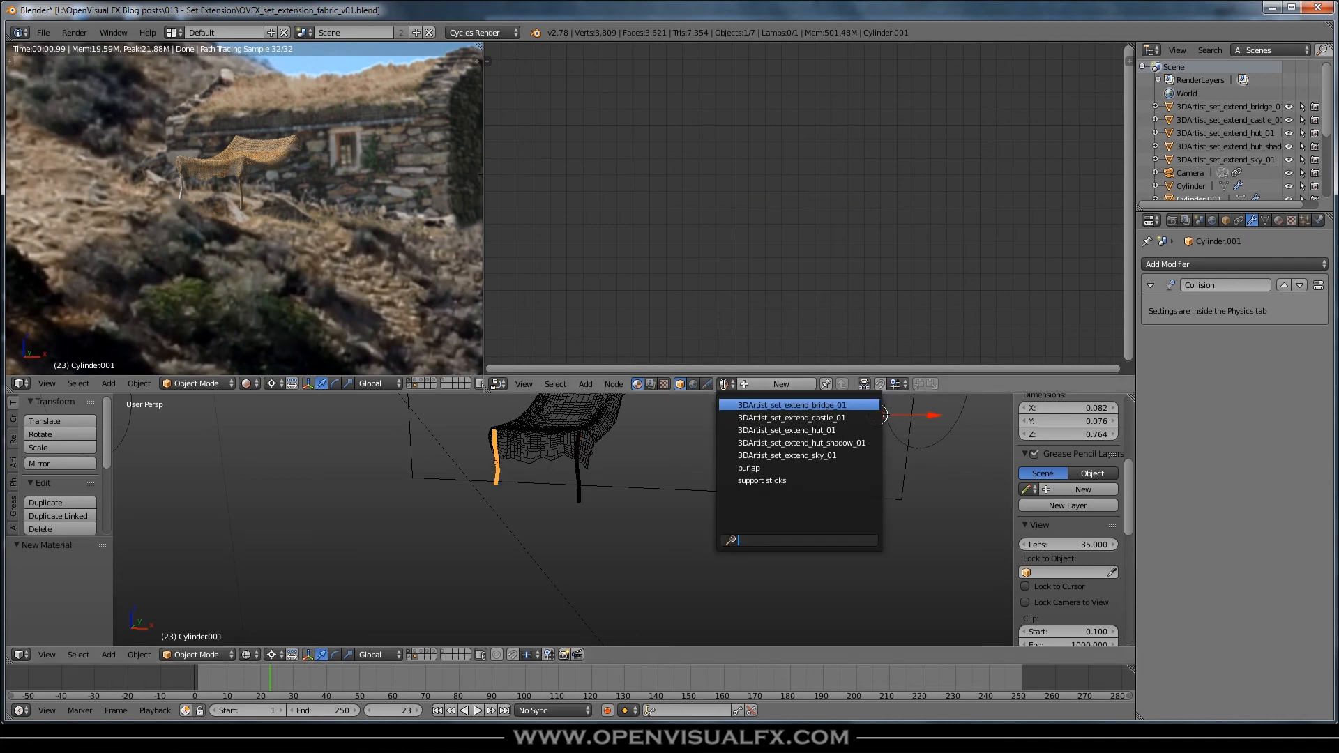
left_click(753, 481)
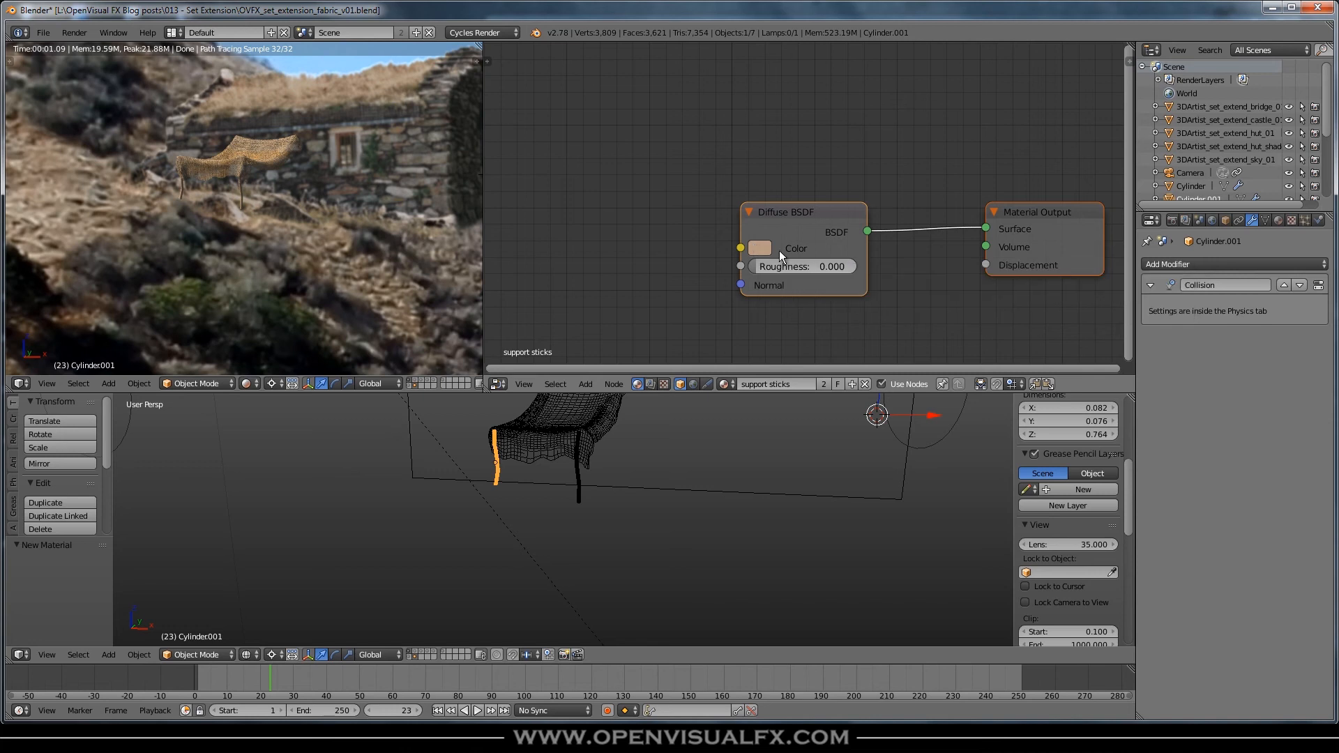
Sample the support sticks' diffuse color from the hut's stone wall with the eyedropper
left_click(759, 249)
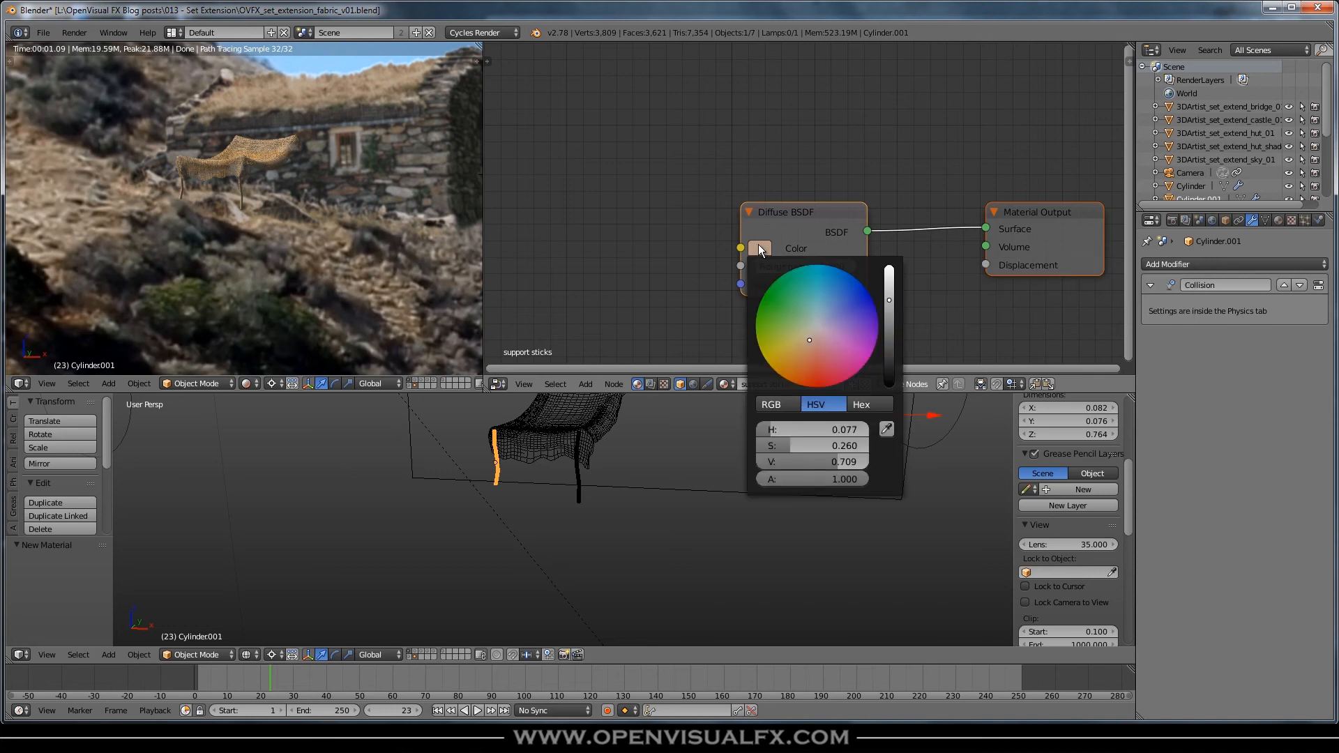
left_click(886, 428)
left_click(390, 134)
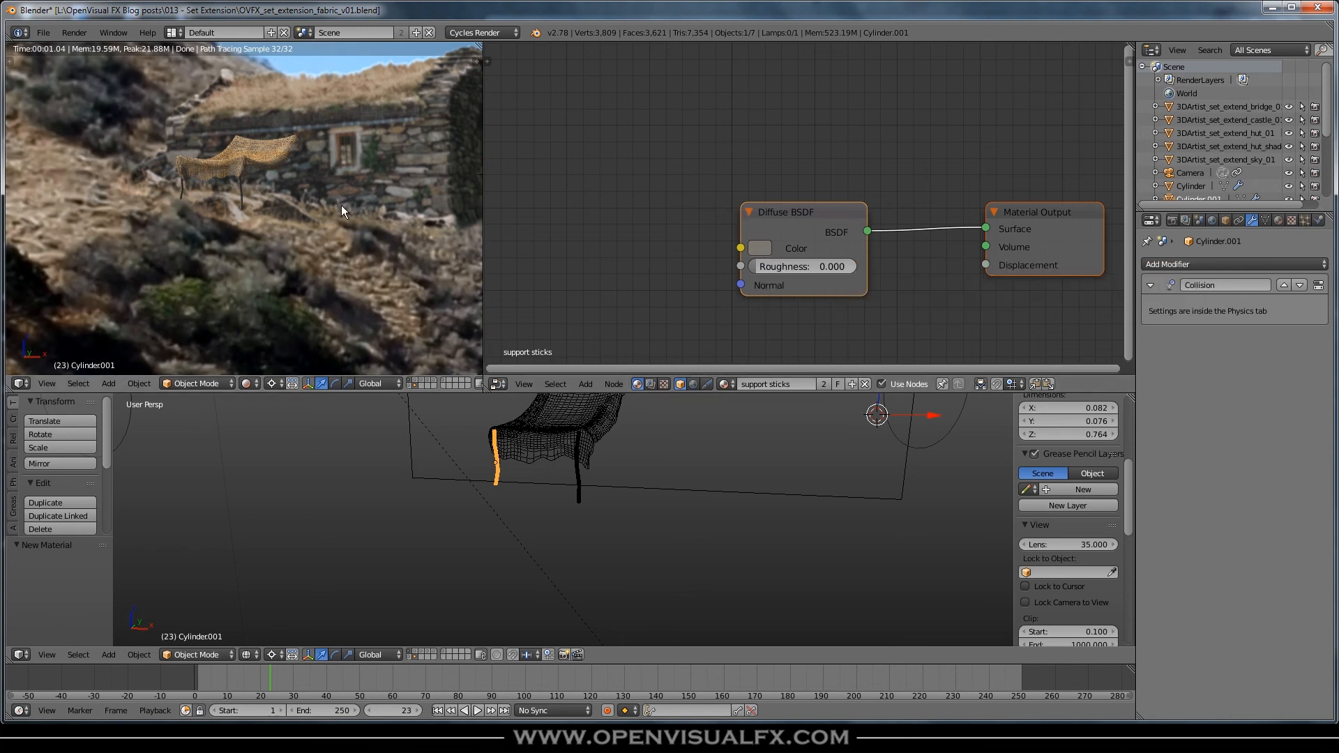
Examine how the canopy and its support sticks blend with the hut and hillside in the rendered view
scroll(343, 204, "down", 2)
middle_click_drag(356, 215, 314, 203, "shift")
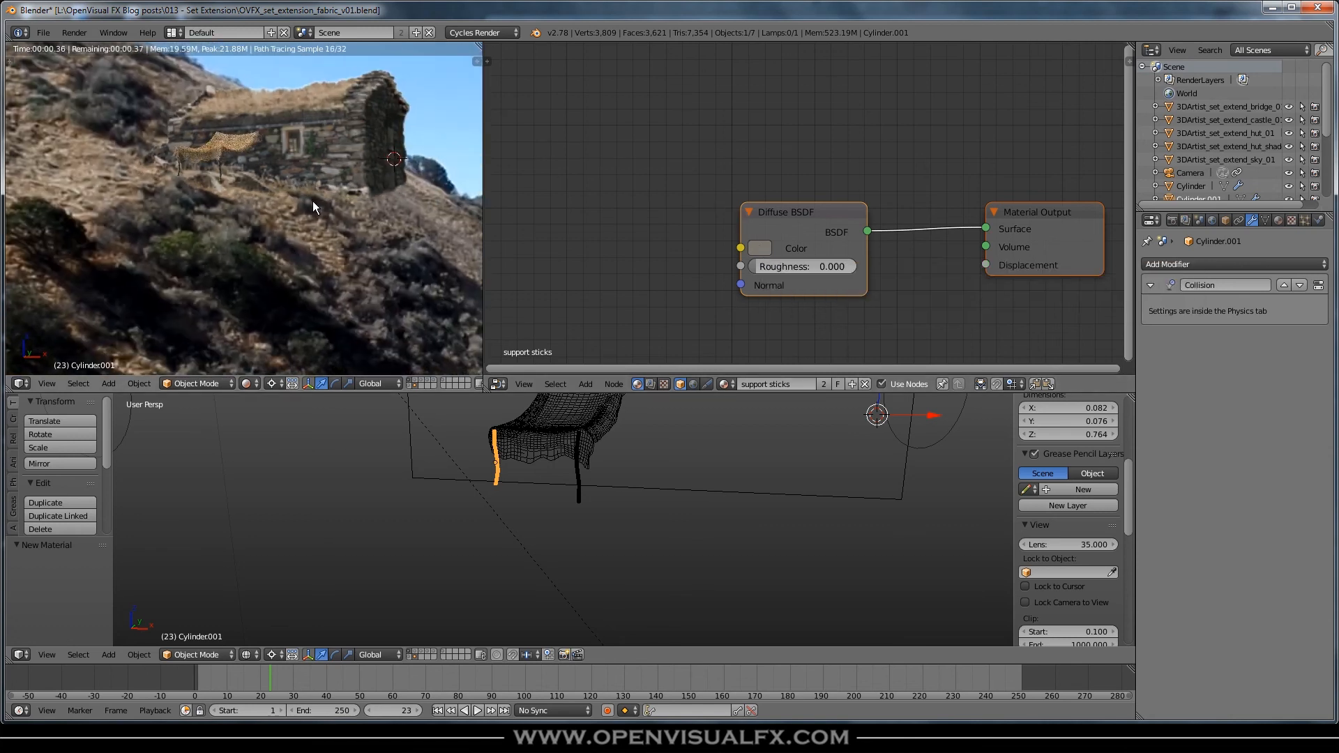
scroll(268, 155, "down", 3)
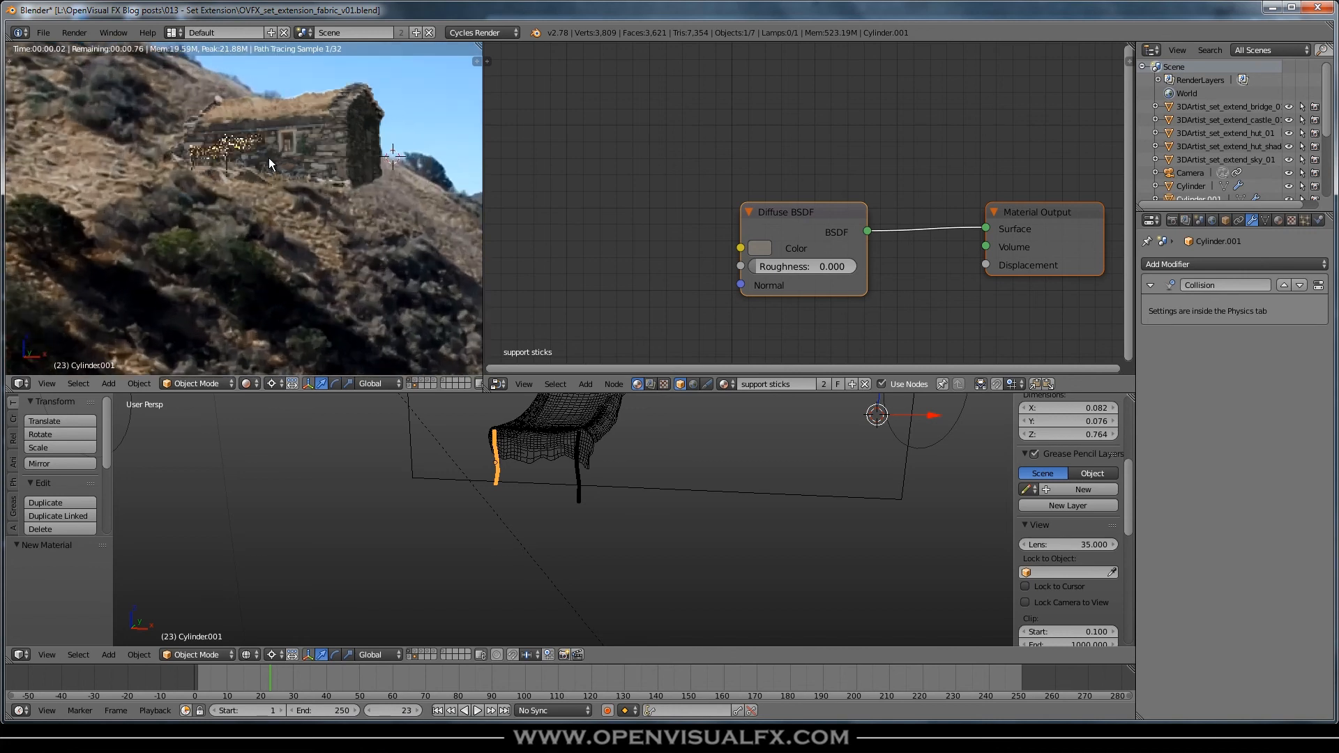
scroll(270, 158, "up", 4)
scroll(320, 202, "down", 1)
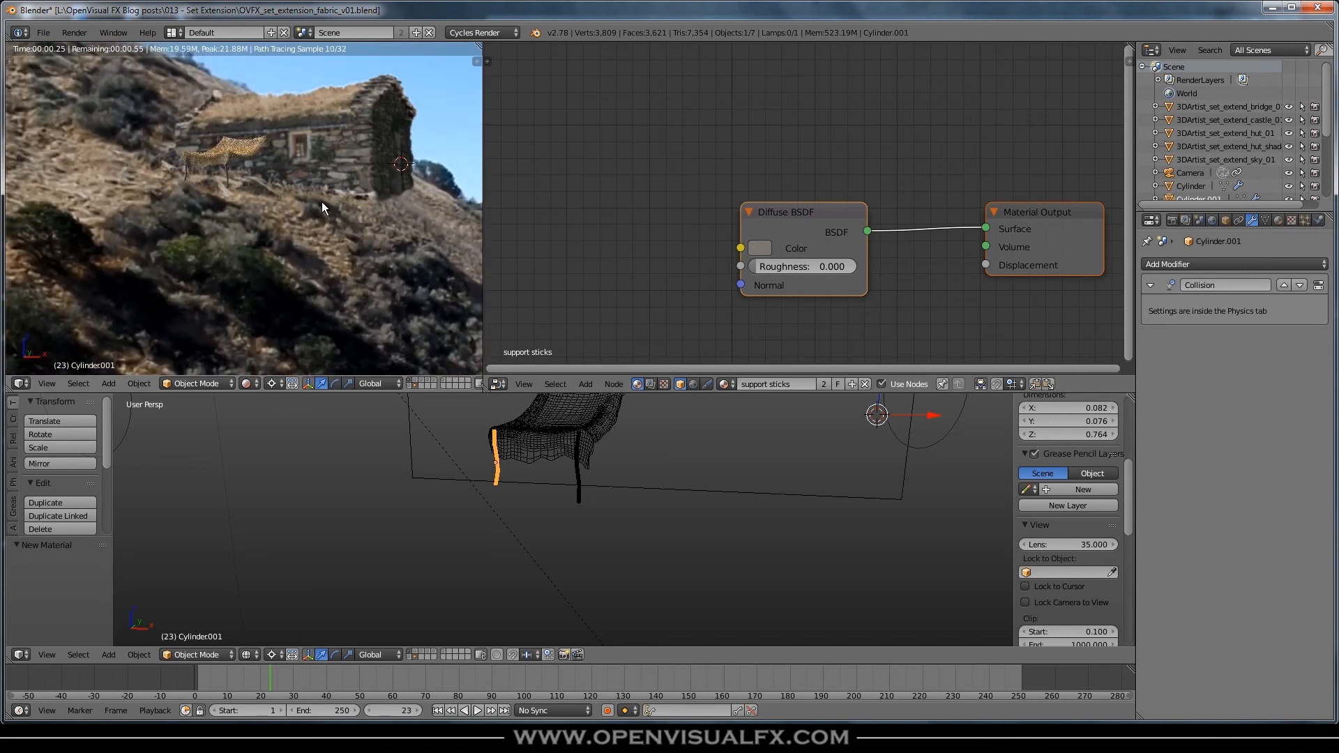
middle_click_drag(321, 203, 270, 183, "shift")
scroll(597, 466, "down", 3)
middle_click_drag(612, 457, 537, 546, "shift")
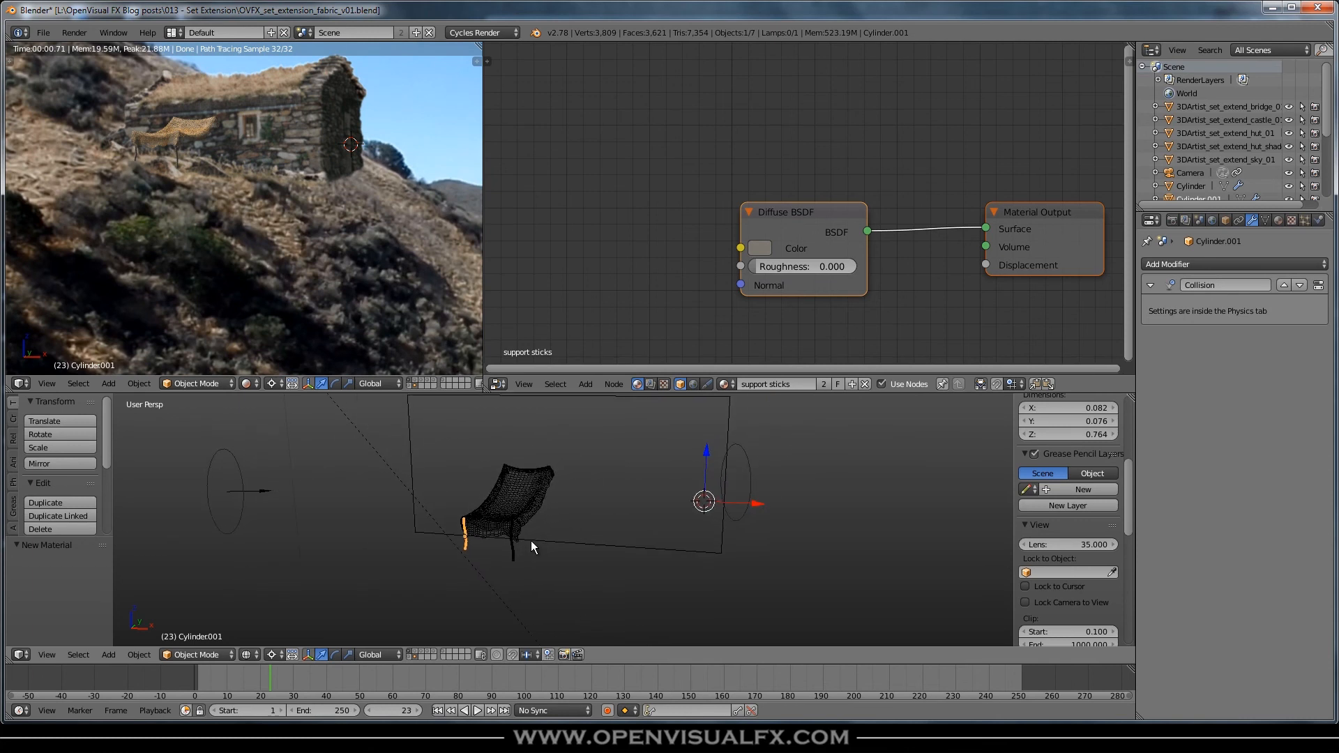
scroll(532, 543, "down", 3)
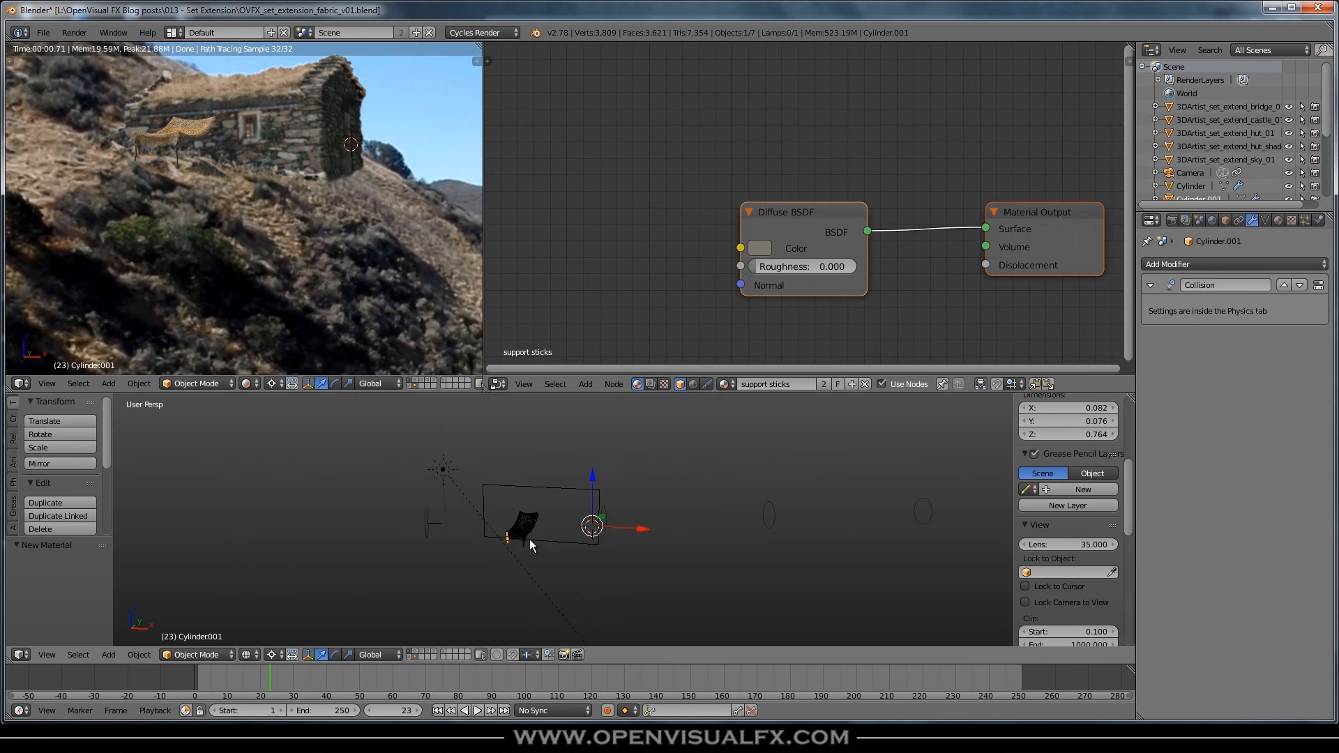
Show only the layer holding the canopy and its support sticks, and check them against the hillside footage
left_click(414, 385)
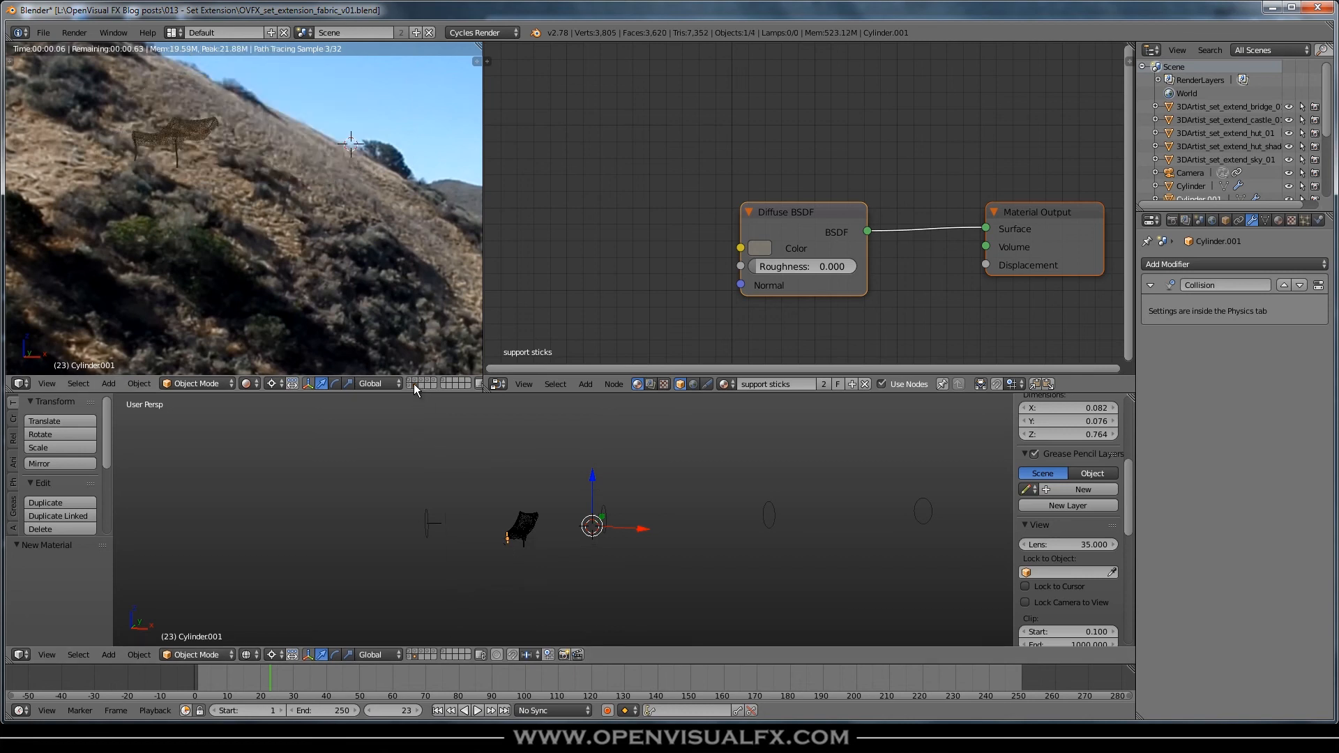
scroll(211, 124, "up", 4)
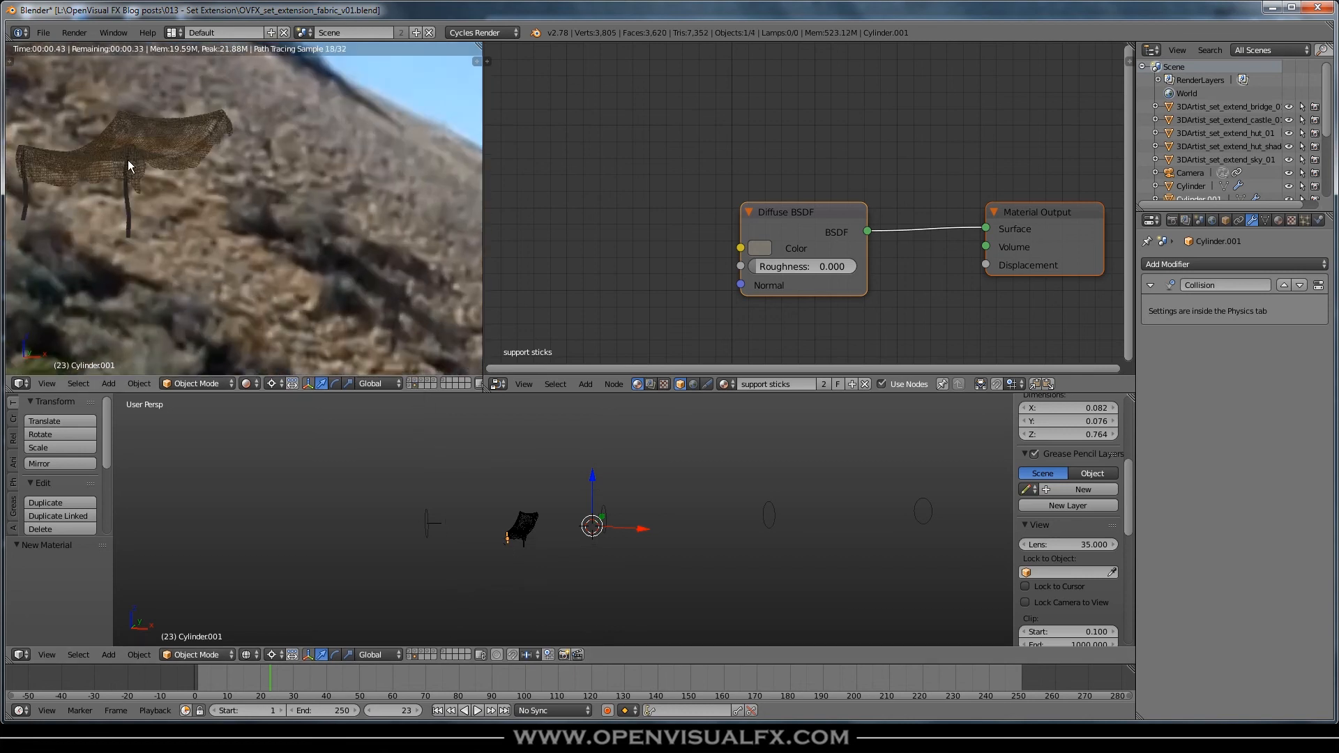
scroll(246, 231, "down", 6)
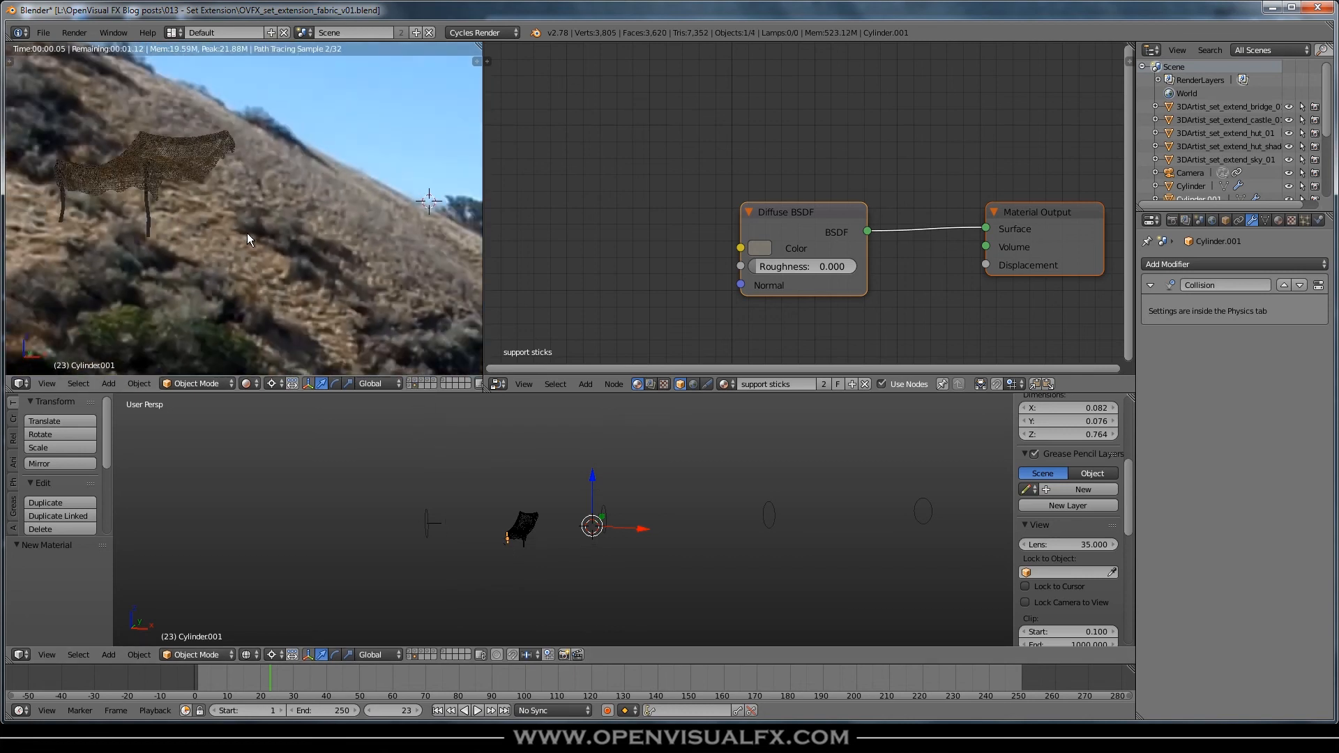
middle_click_drag(303, 255, 260, 209, "shift")
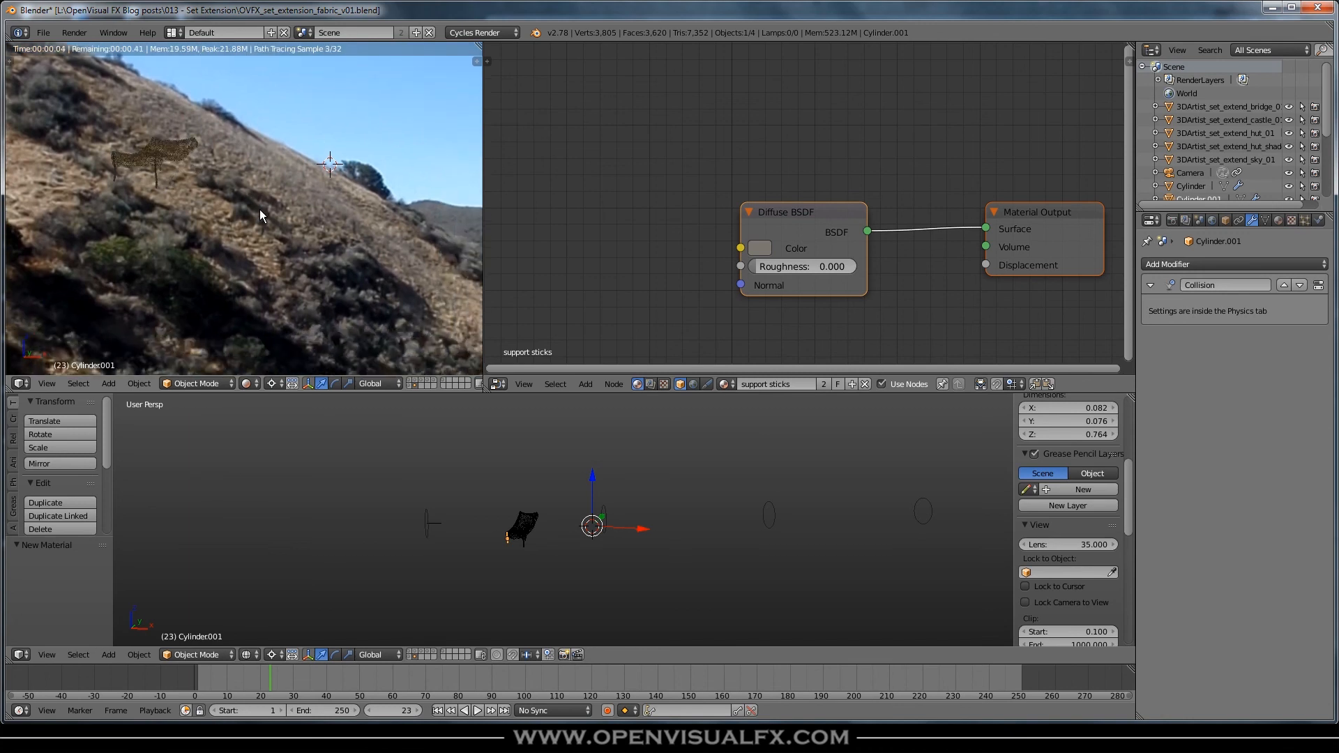
scroll(988, 219, "down", 2)
Switch the node editor to the UV/Image Editor and review the Foreground render layer's passes
left_click(498, 383)
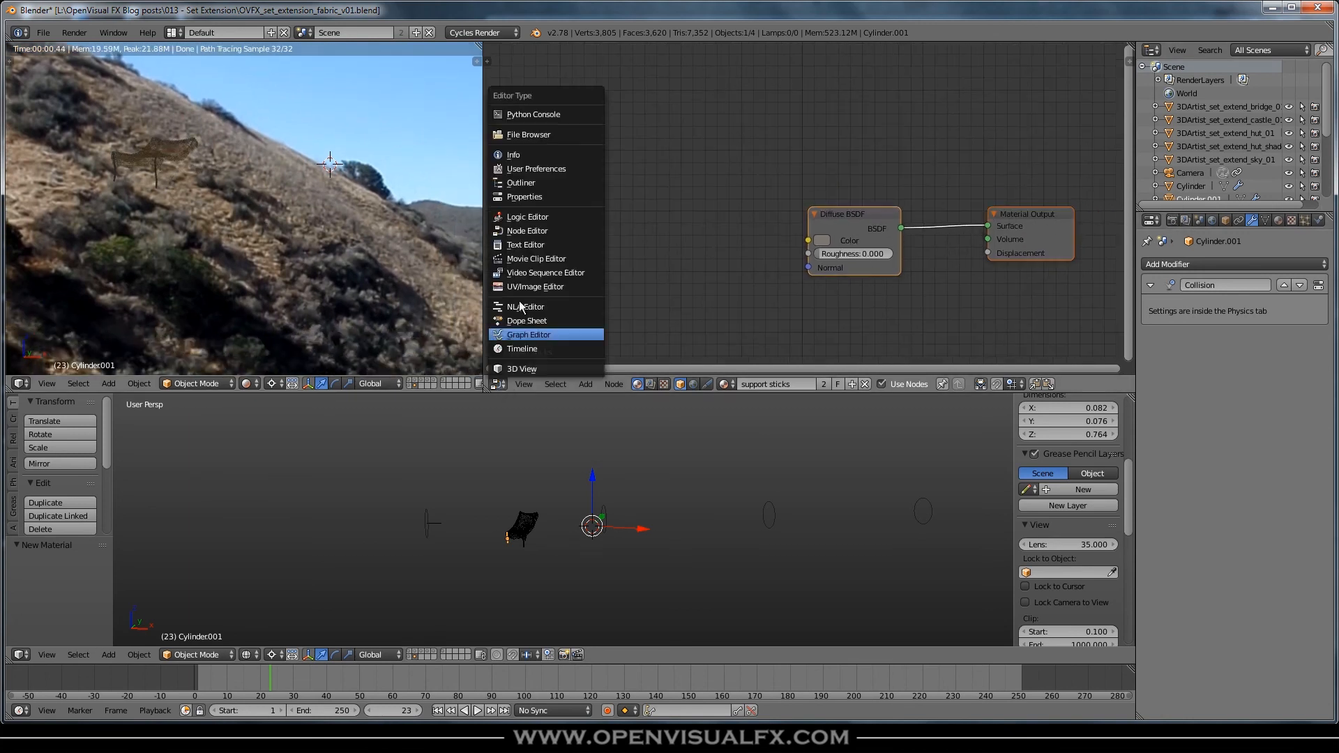
left_click(562, 287)
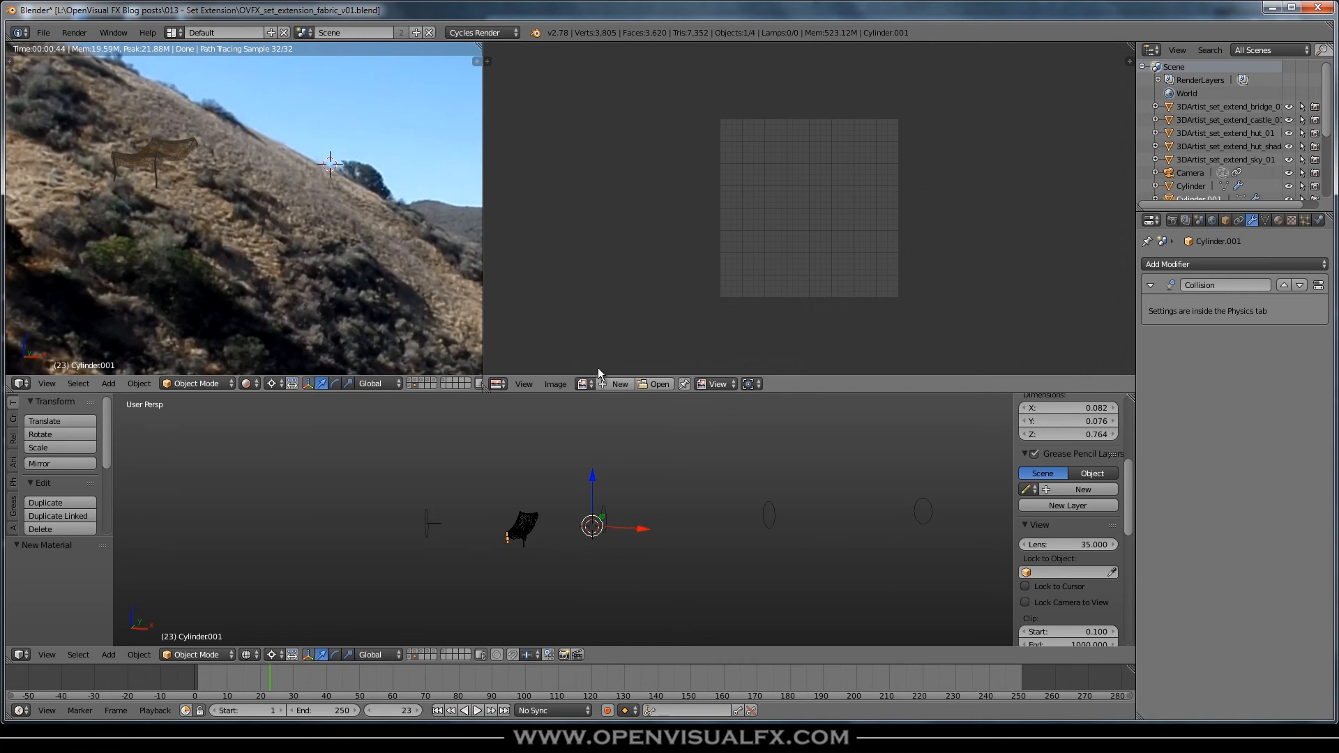
left_click(1186, 220)
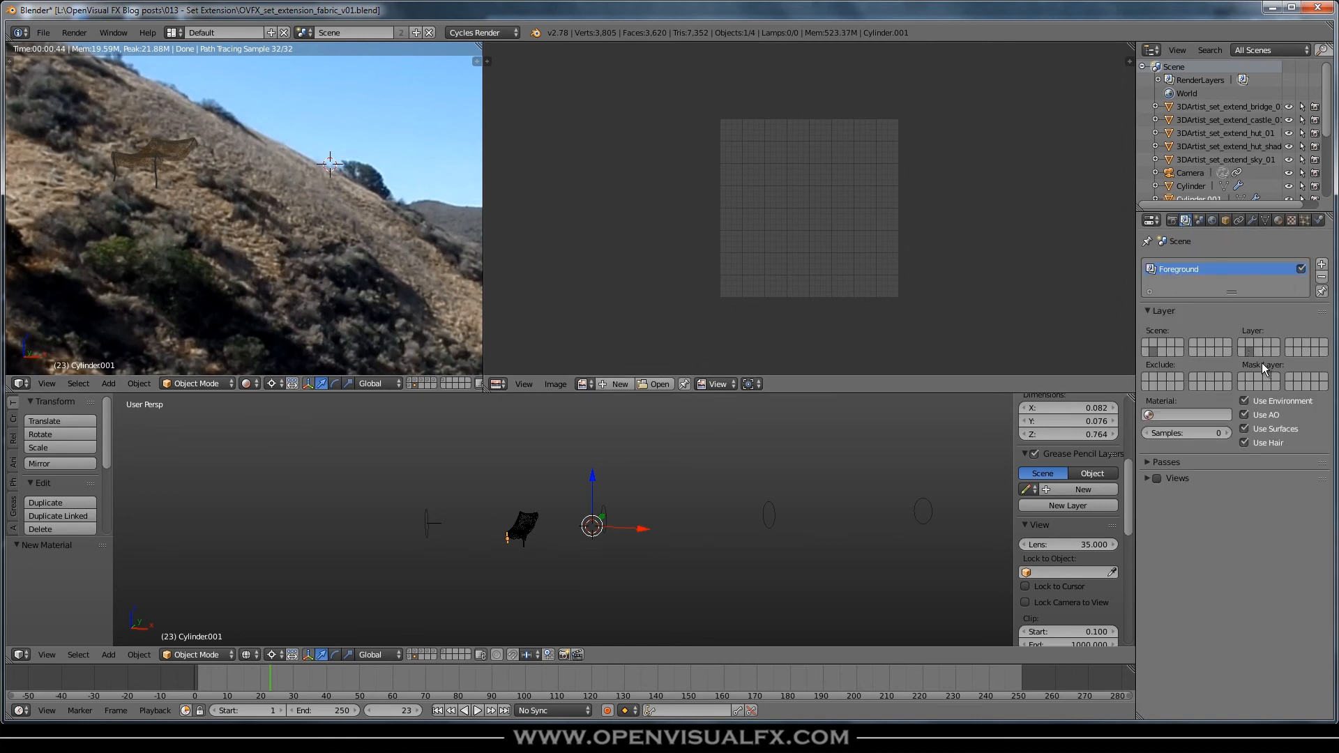
left_click(1158, 461)
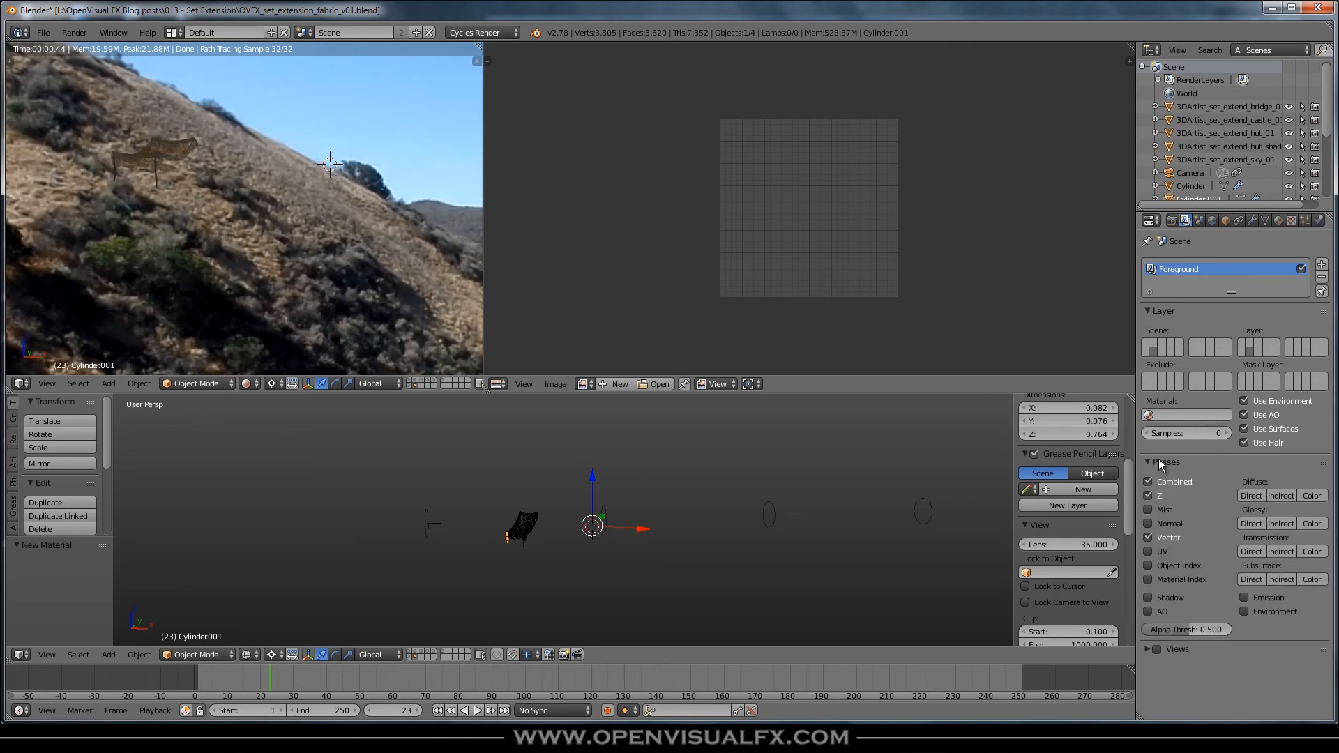
left_click(1158, 460)
Set the final render samples to 50 in the sampling settings
left_click(1172, 220)
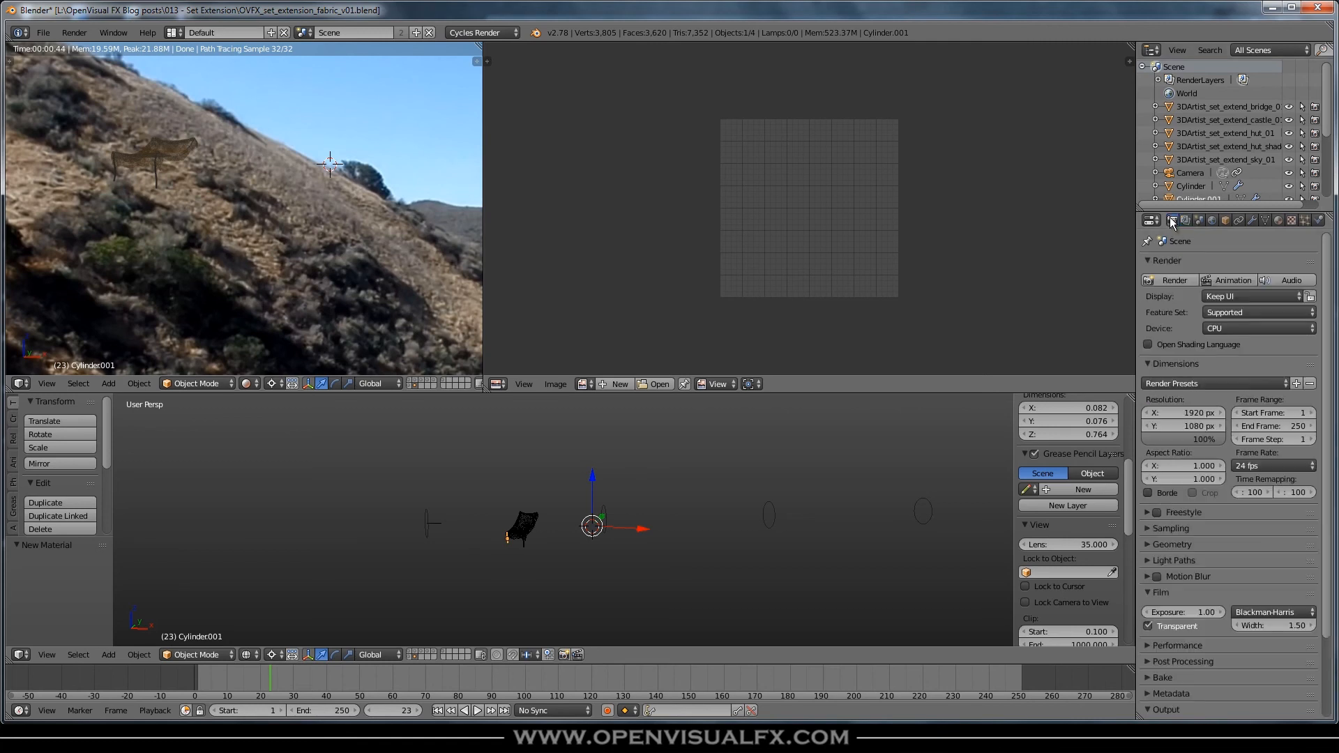
scroll(1216, 565, "down", 2)
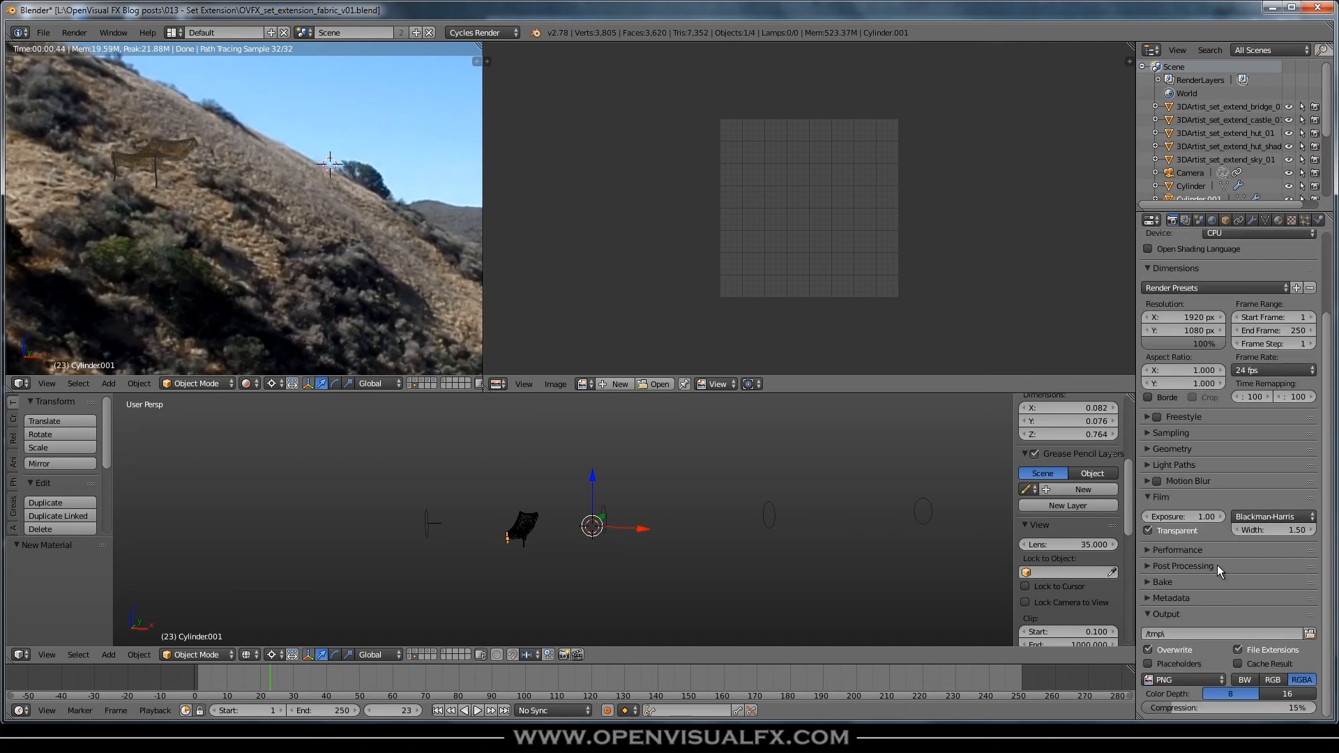
left_click(1154, 433)
left_click(1265, 496)
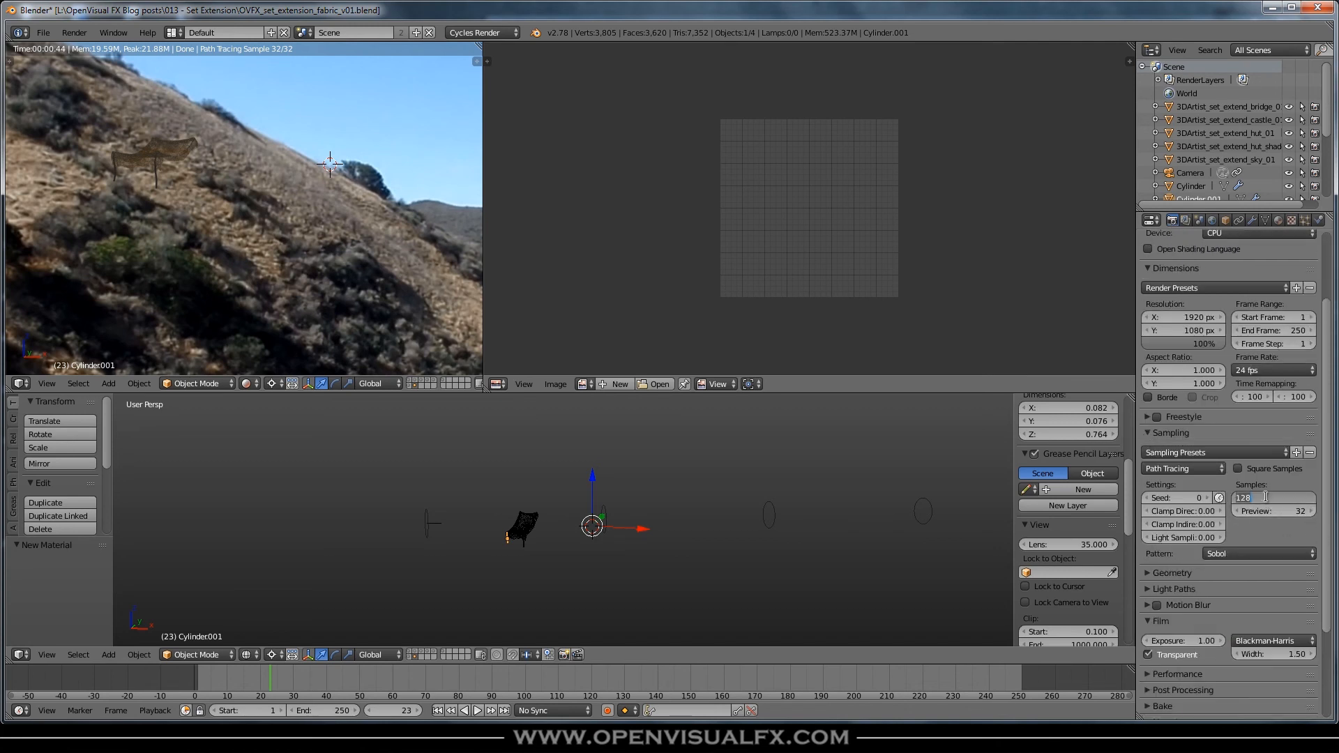
key("Return")
left_click(1157, 431)
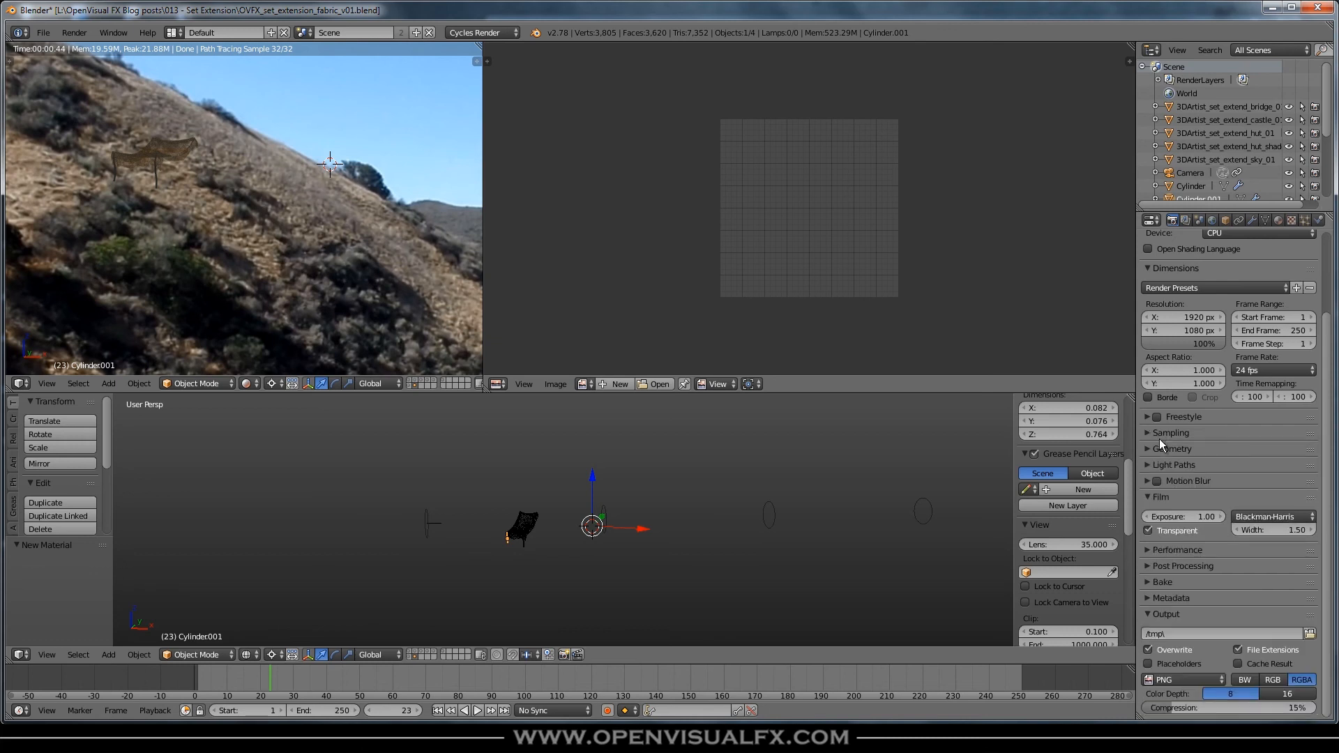
Turn off compositing in the post-processing settings and check the performance tile settings
left_click(1147, 498)
left_click(1145, 528)
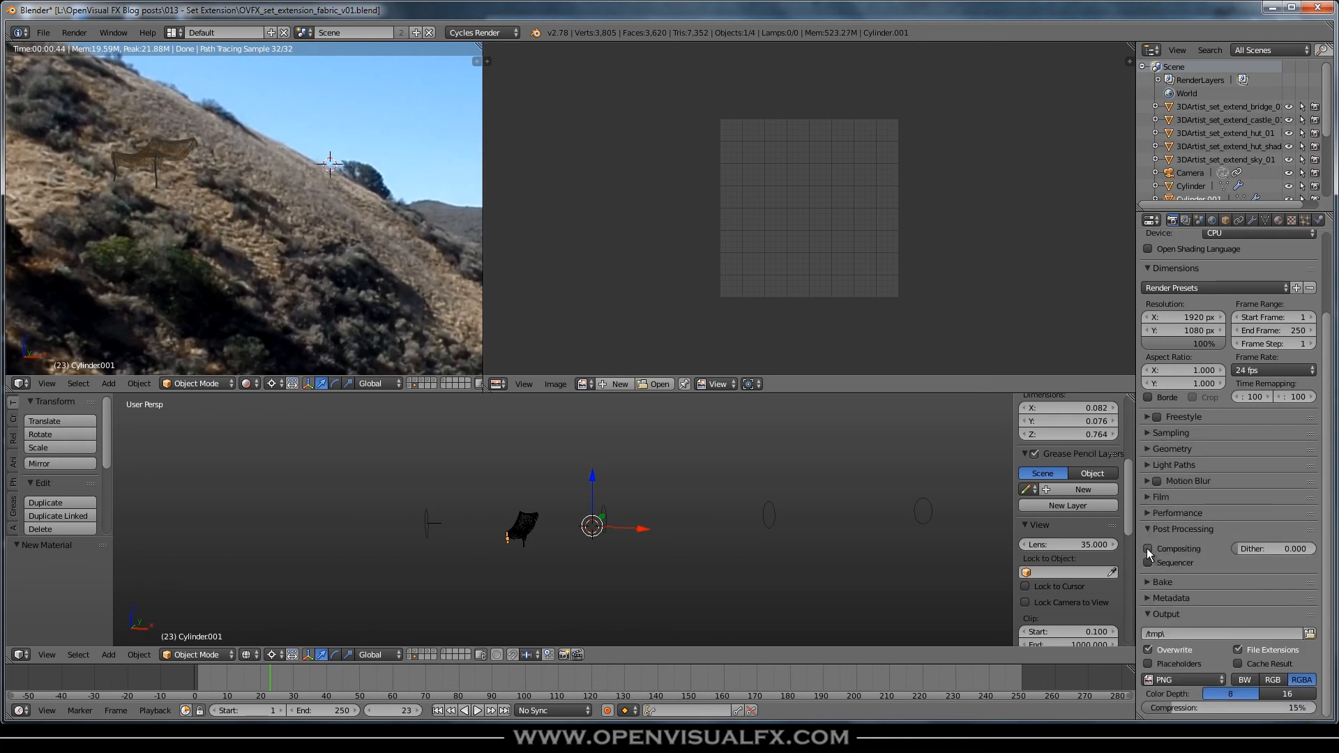
left_click(1149, 527)
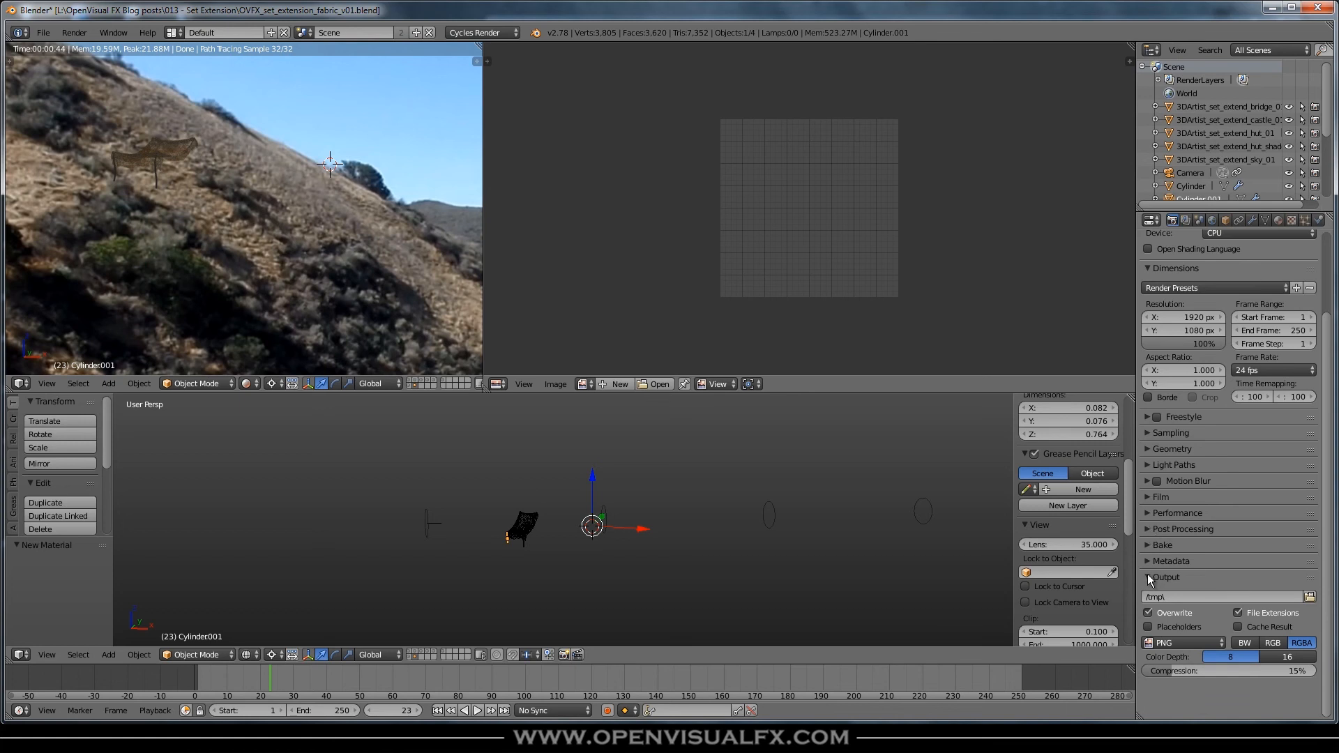
left_click(1146, 512)
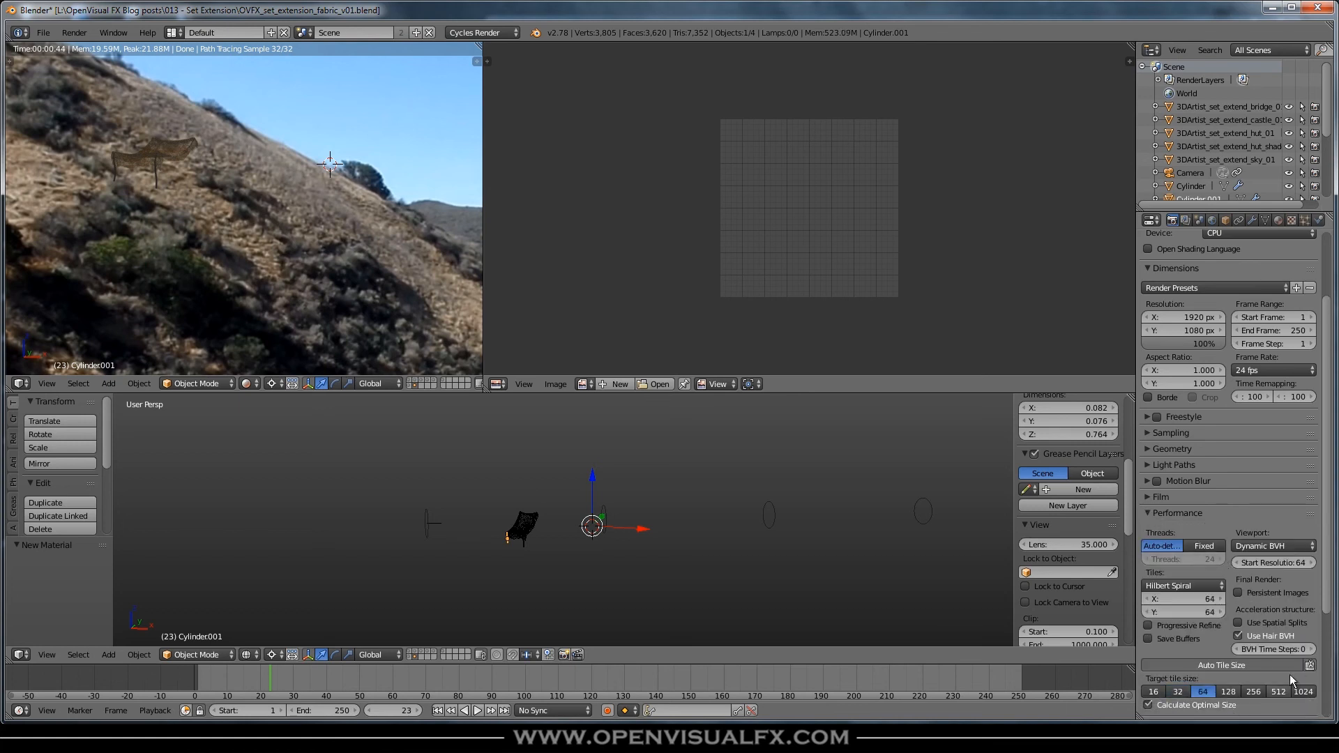
left_click(1153, 513)
scroll(1308, 413, "up", 5)
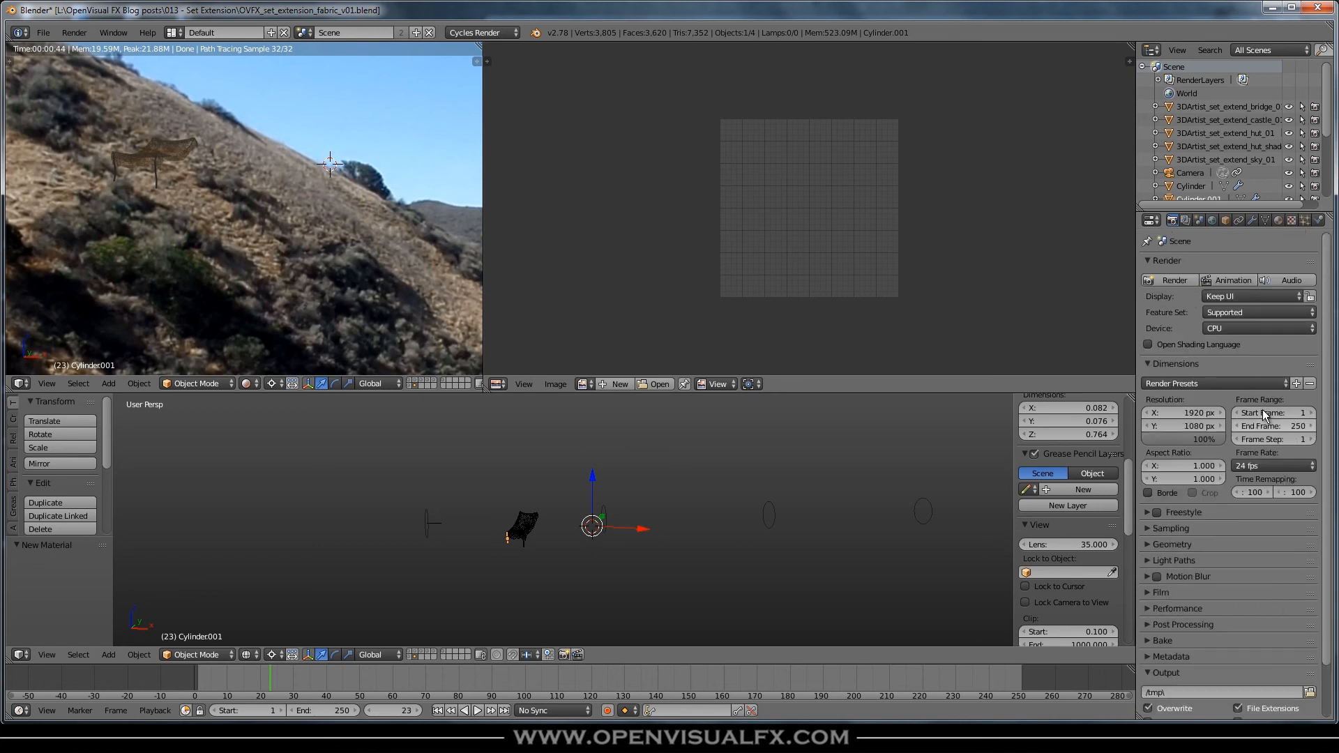
Render frame 23 and display the Render Result in the image editor, framed on the canopy
left_click(1171, 282)
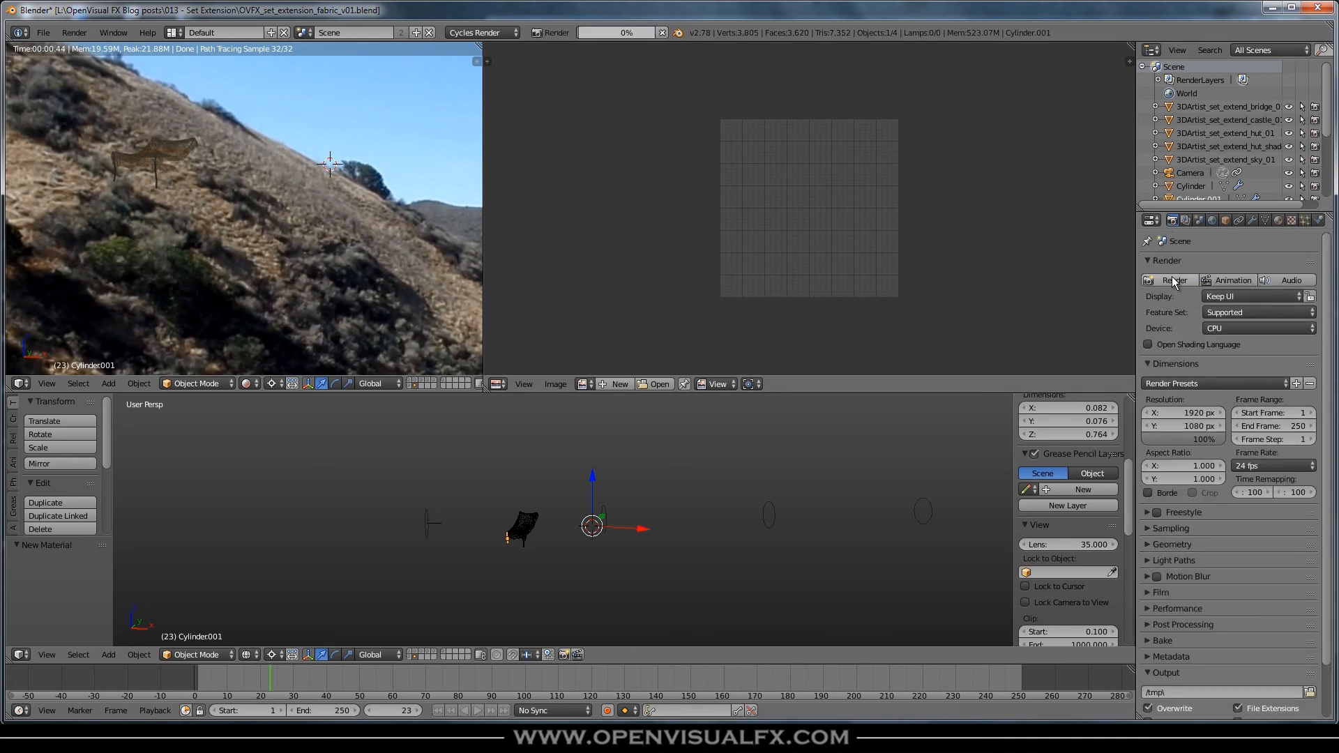
left_click(584, 383)
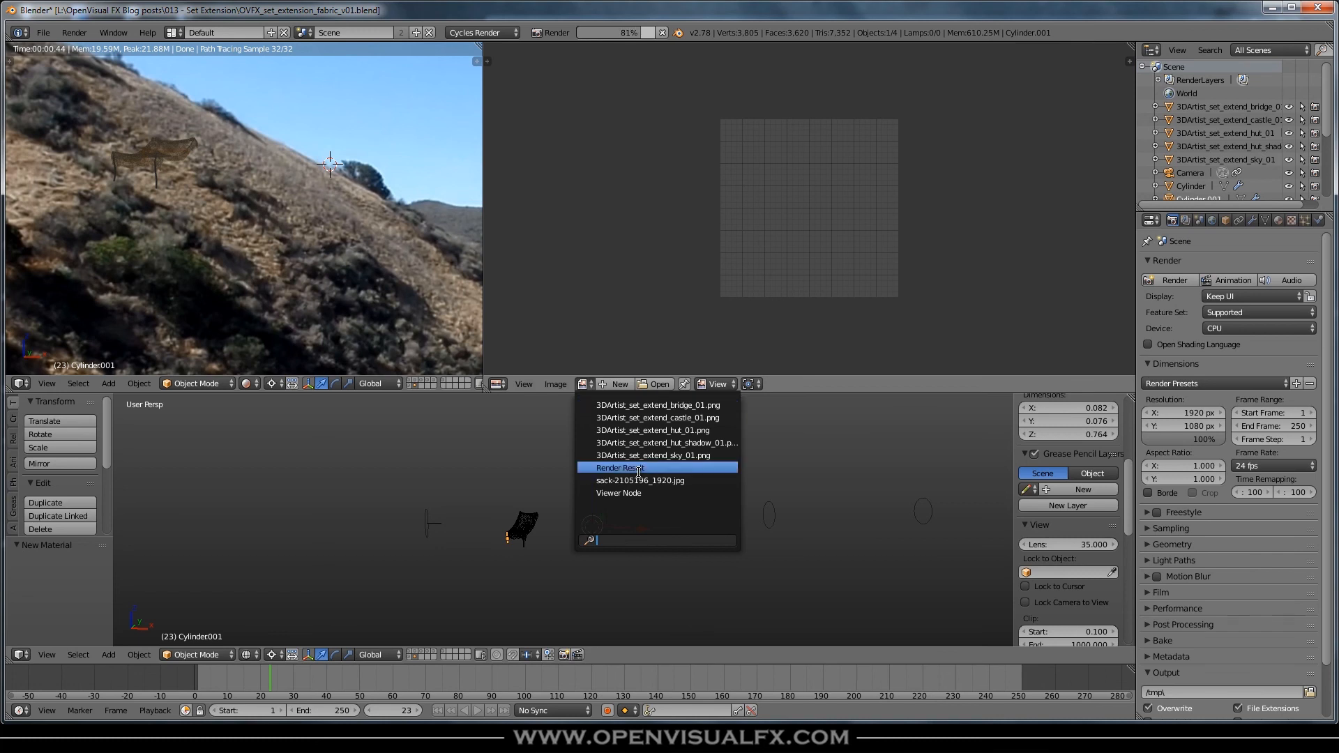
left_click(680, 467)
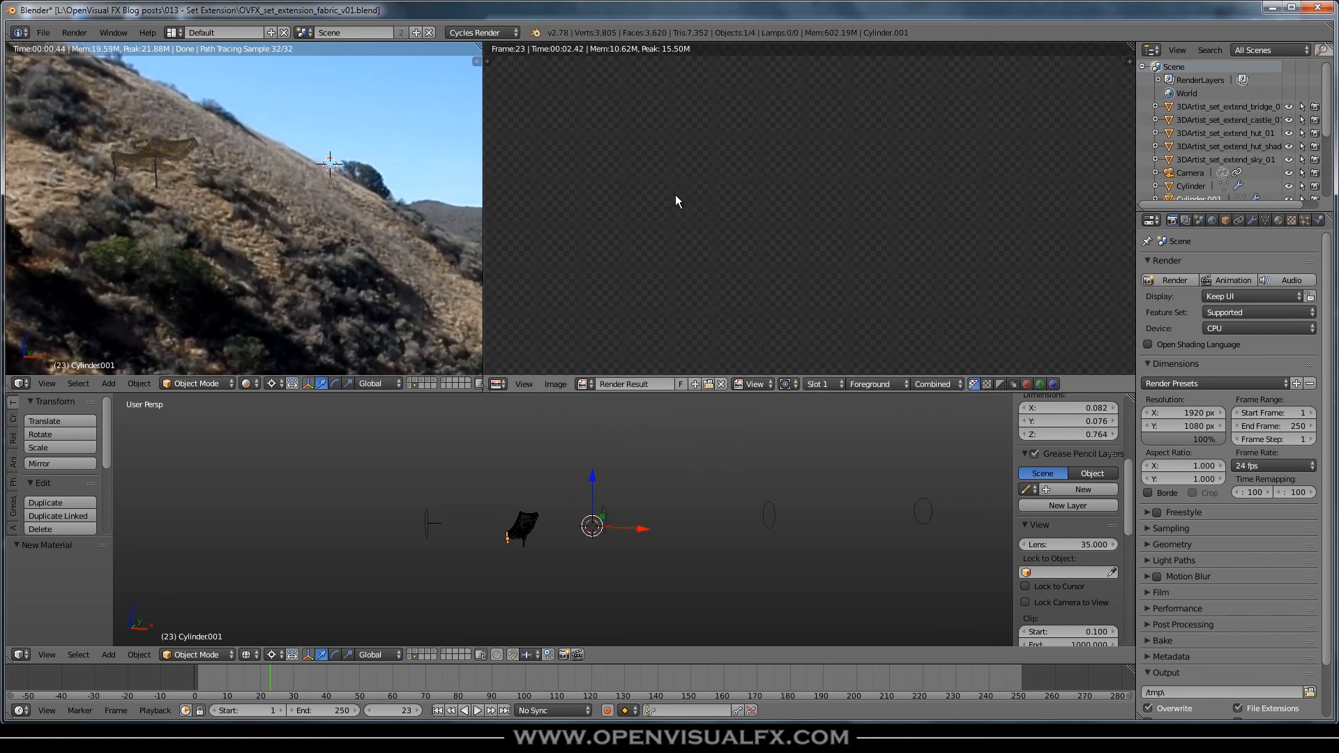
scroll(839, 233, "down", 6)
scroll(843, 226, "up", 4)
middle_click_drag(843, 177, 775, 273)
scroll(749, 294, "up", 2)
scroll(779, 271, "down", 6)
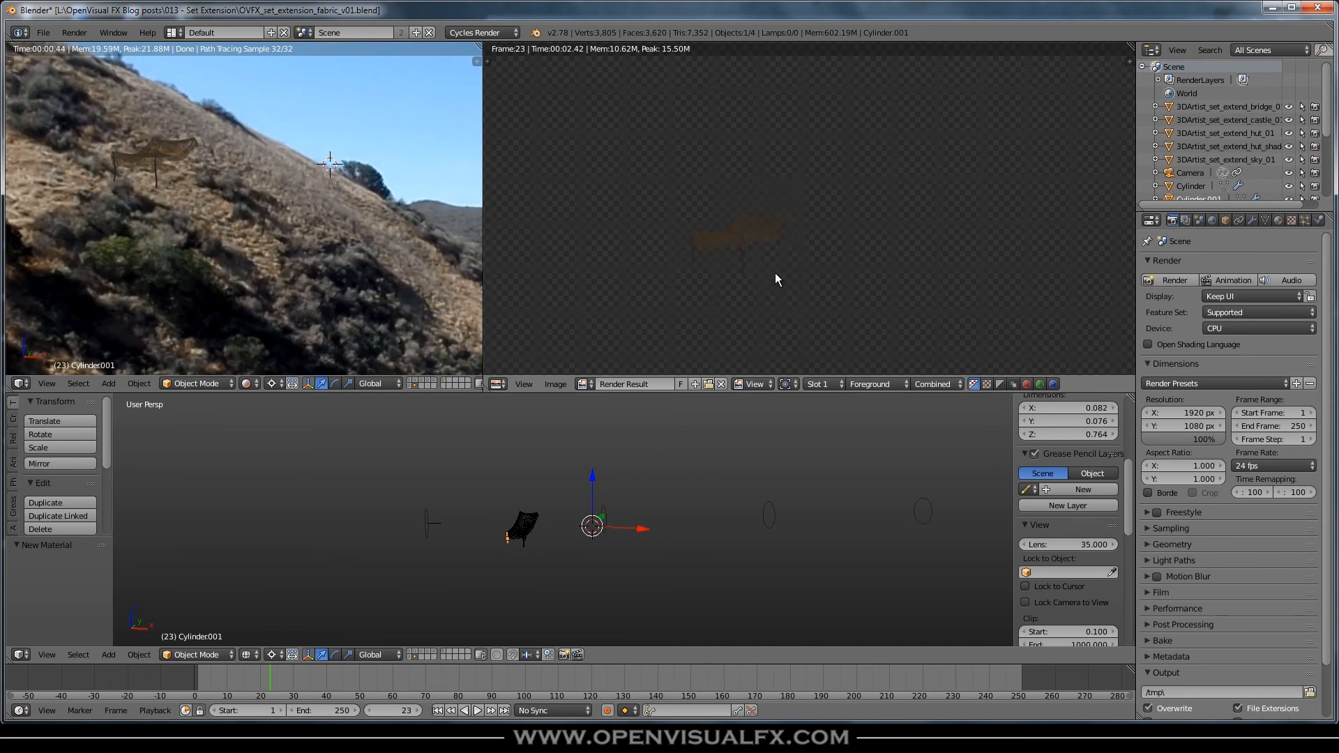
Try rendering the frame with compositing enabled to compare the canopy against the composited footage
left_click(1146, 592)
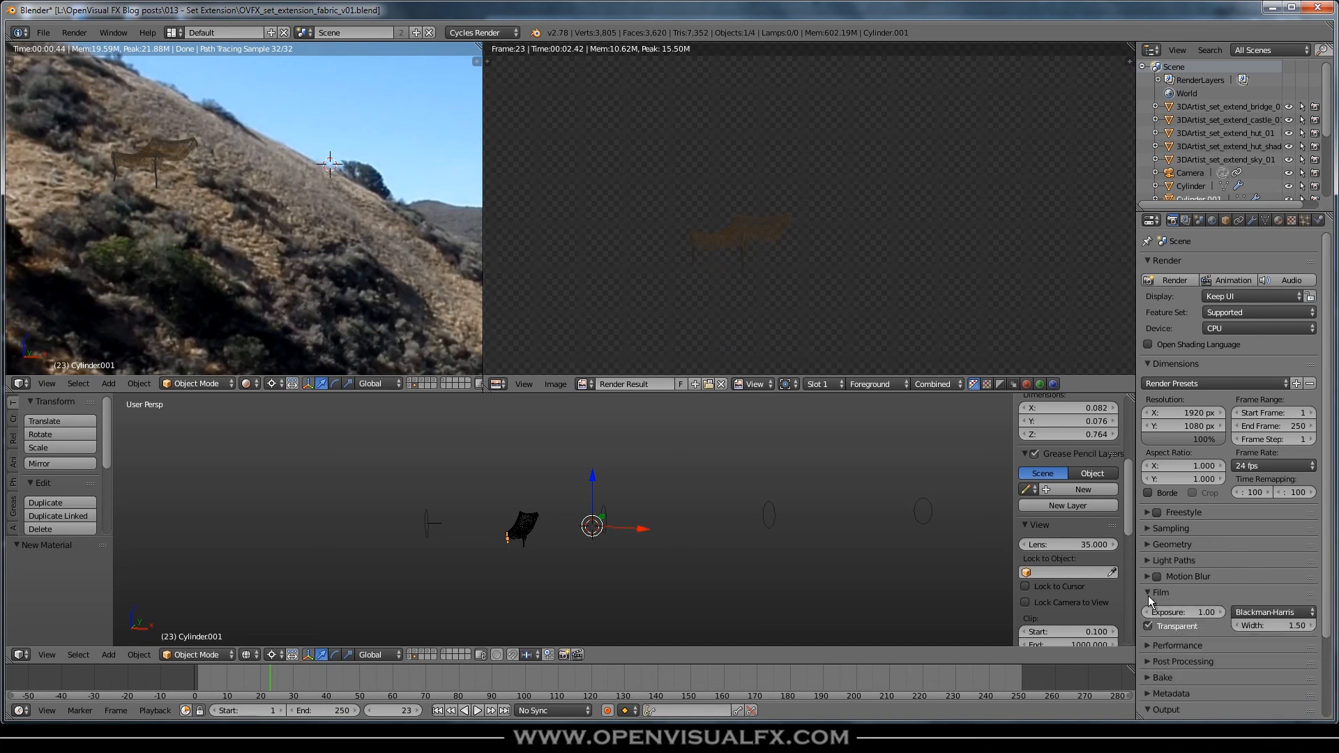
left_click(1149, 594)
left_click(1145, 624)
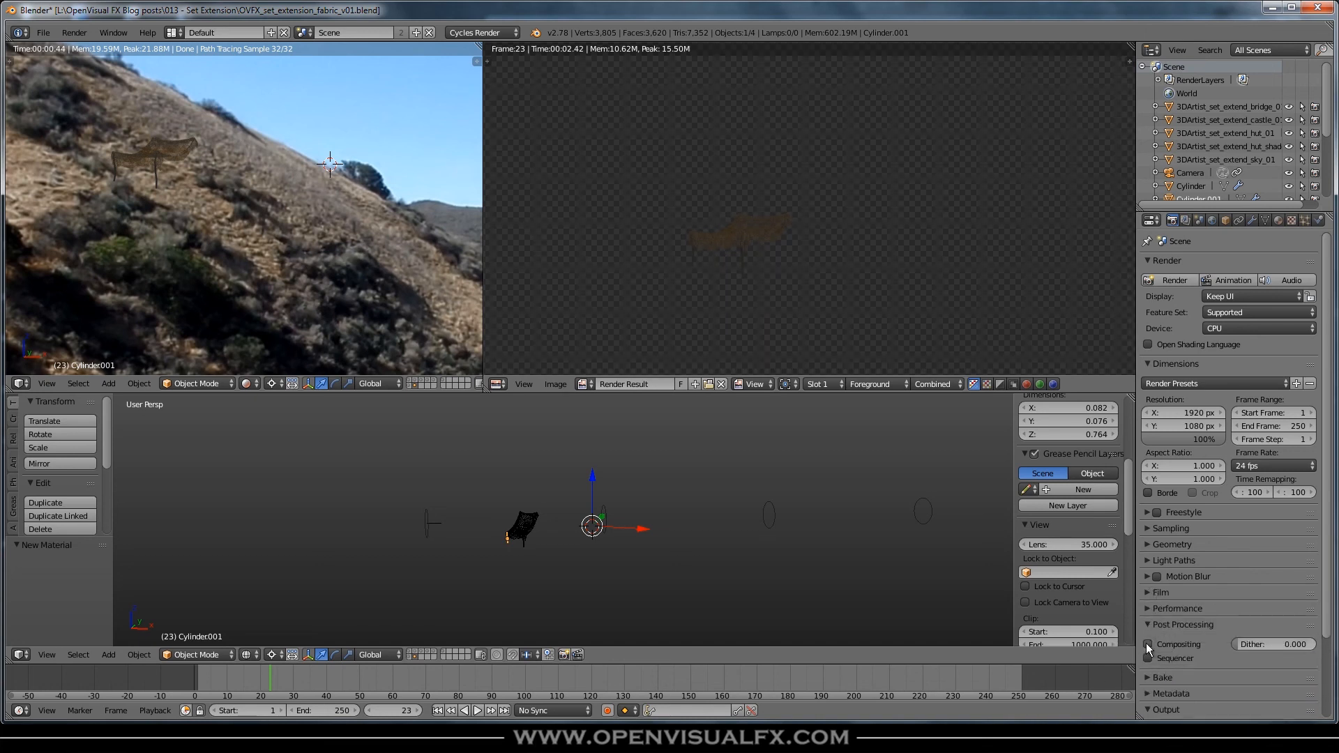
left_click(1175, 280)
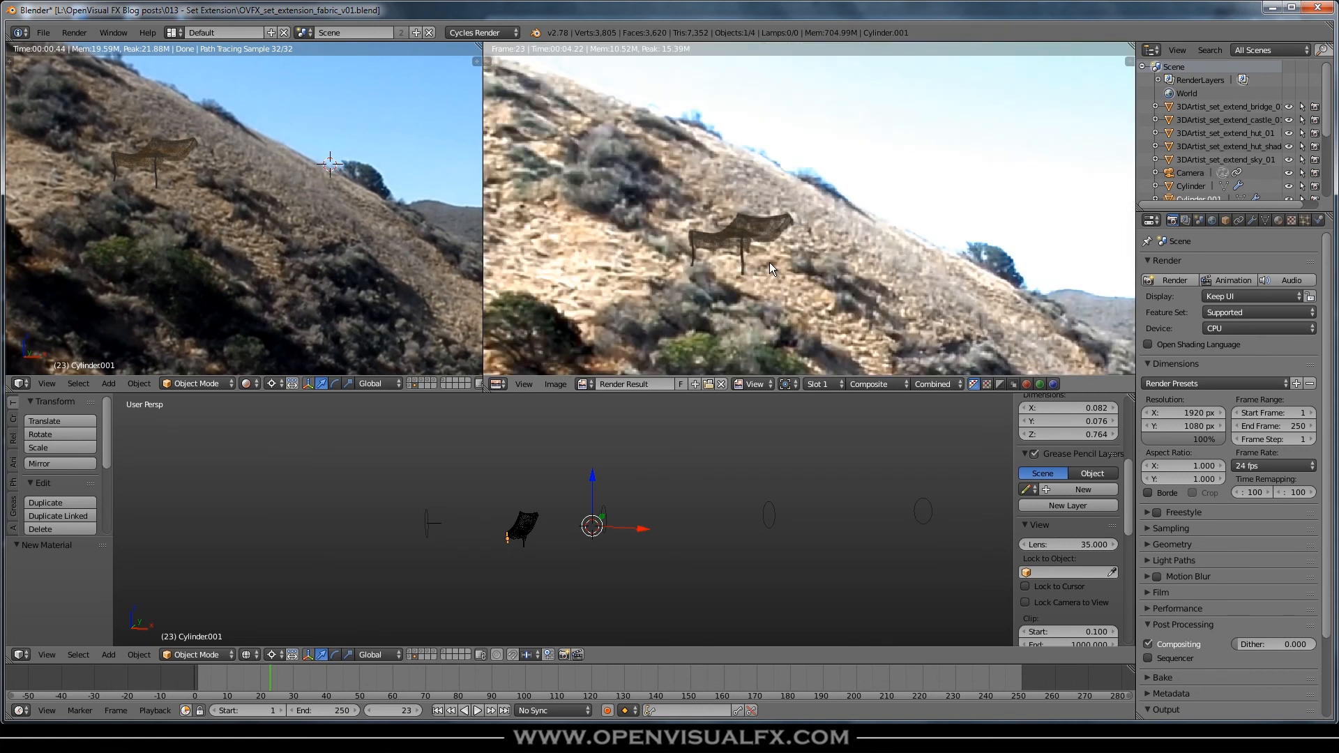
scroll(767, 251, "down", 4)
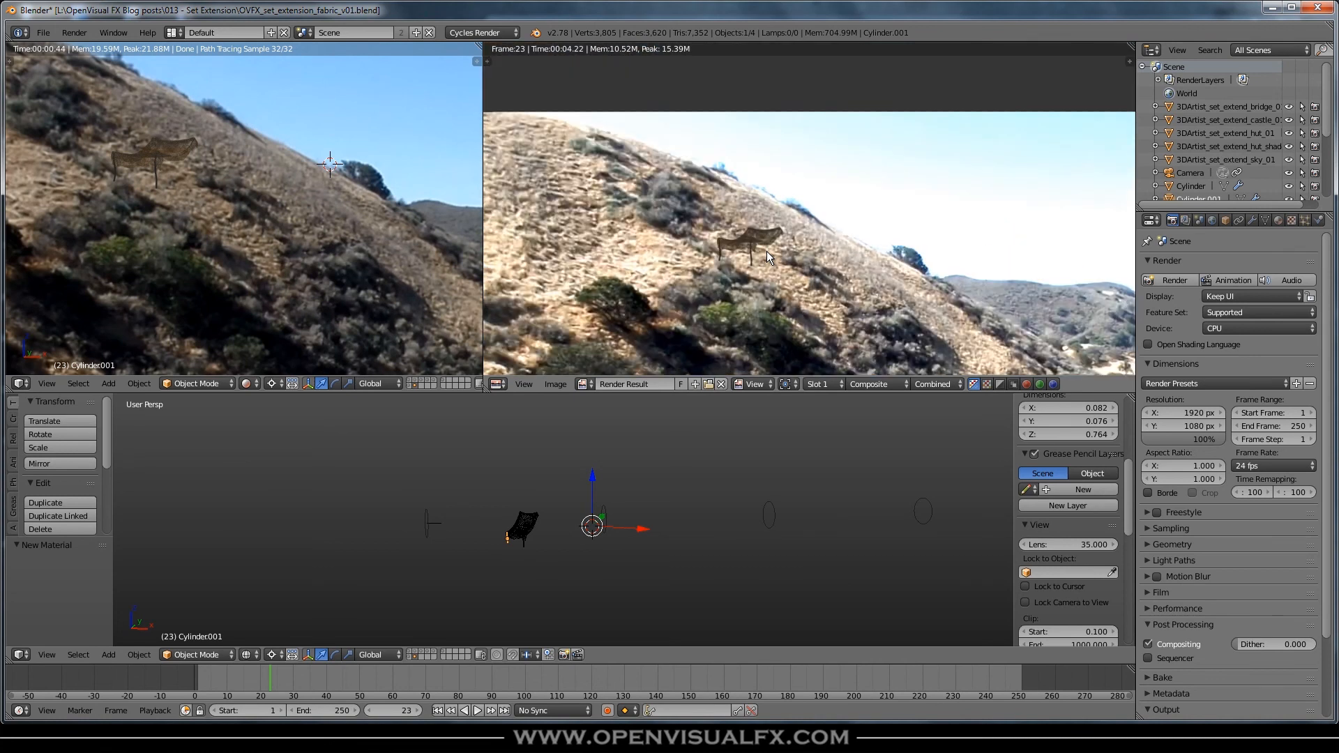
middle_click_drag(788, 270, 738, 210)
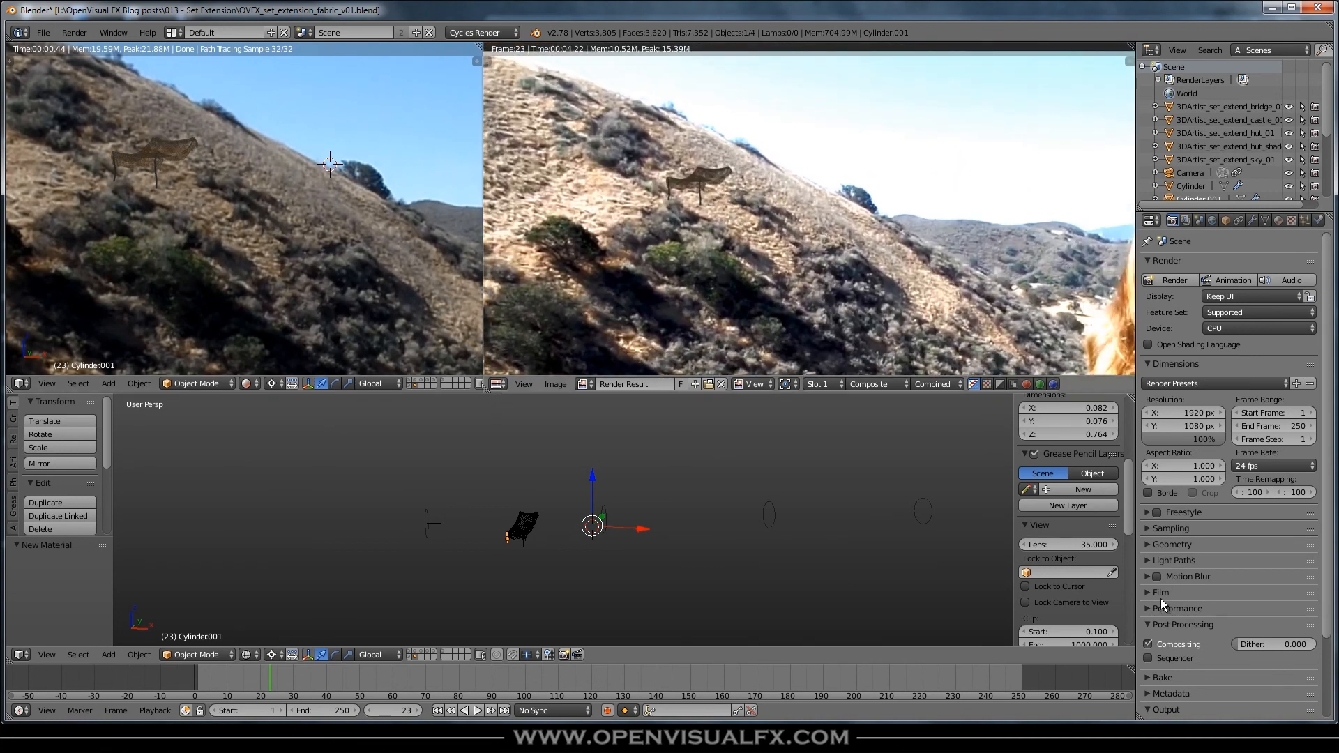
Turn compositing back off and re-render the Foreground layer by itself
left_click(1147, 644)
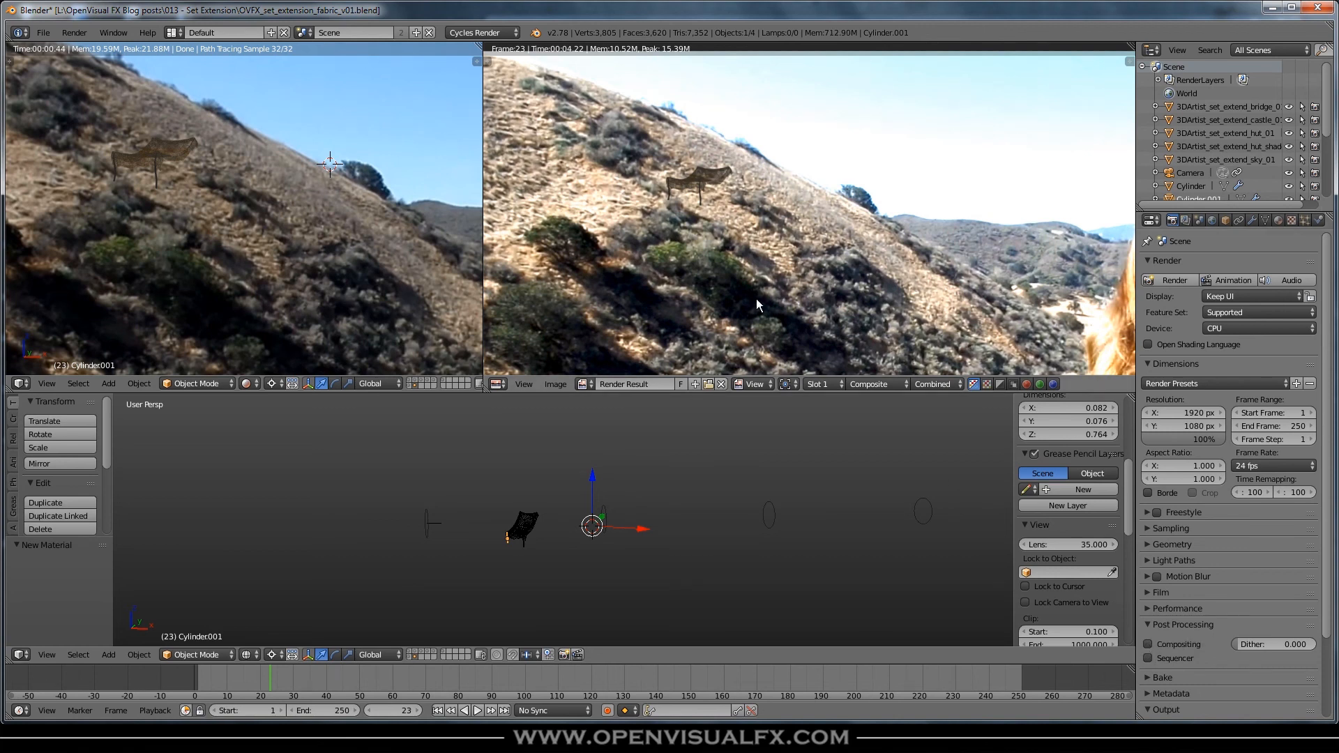
left_click(1172, 279)
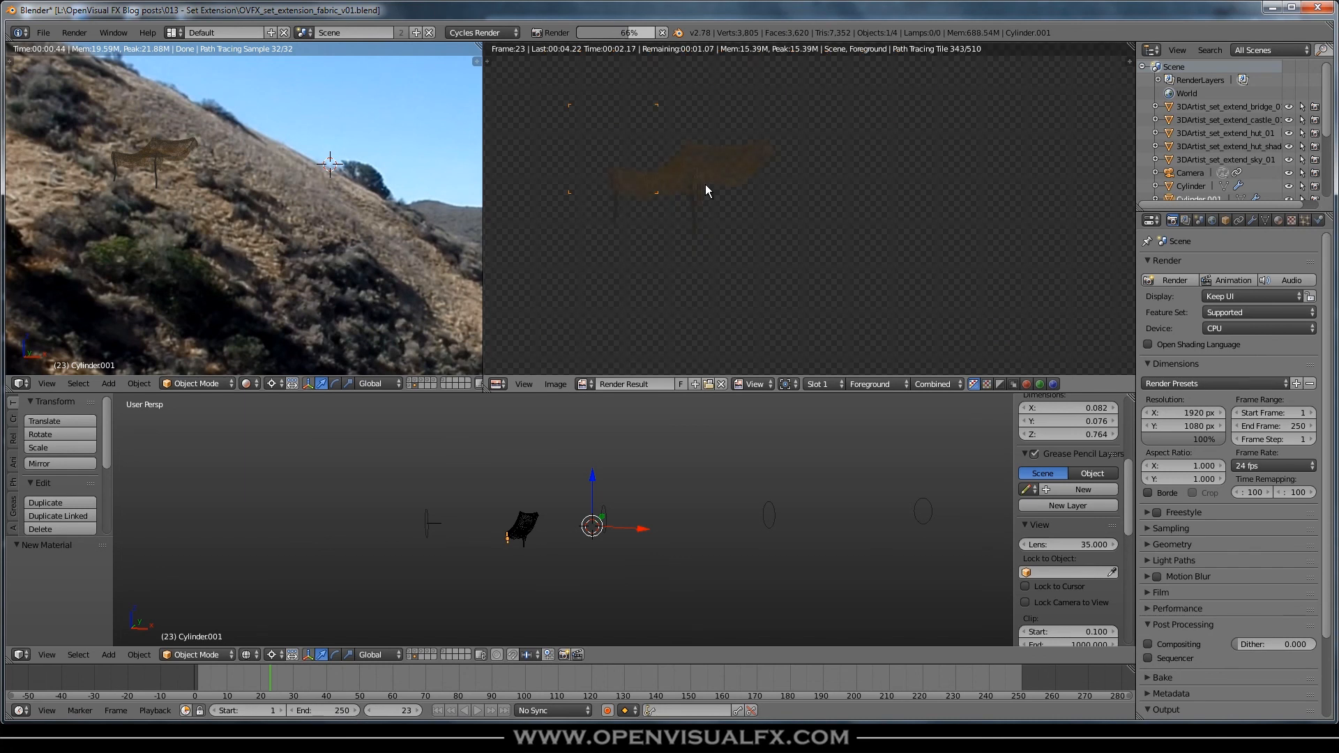
scroll(710, 194, "up", 4)
scroll(480, 532, "down", 4)
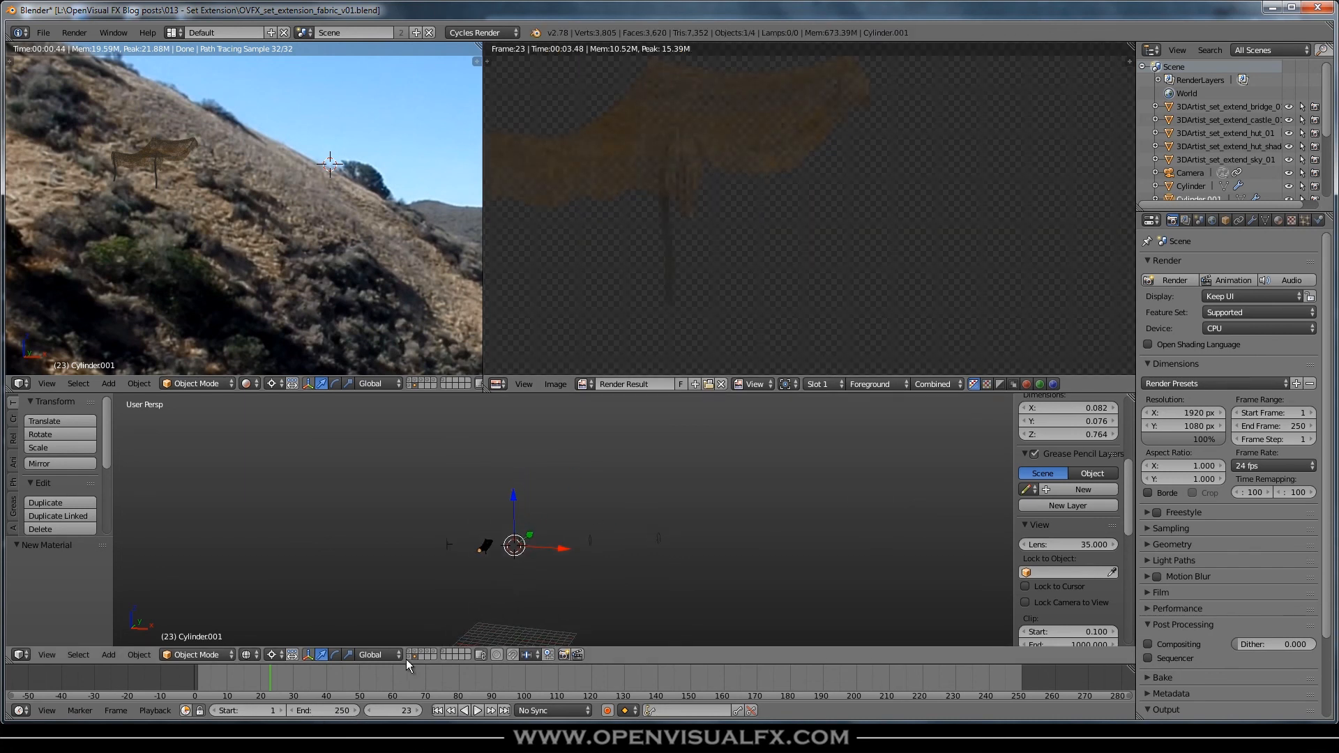
Move the Sun lamp from the hut's layer to the canopy's layer and make that layer visible
left_click(409, 651)
right_click(454, 522)
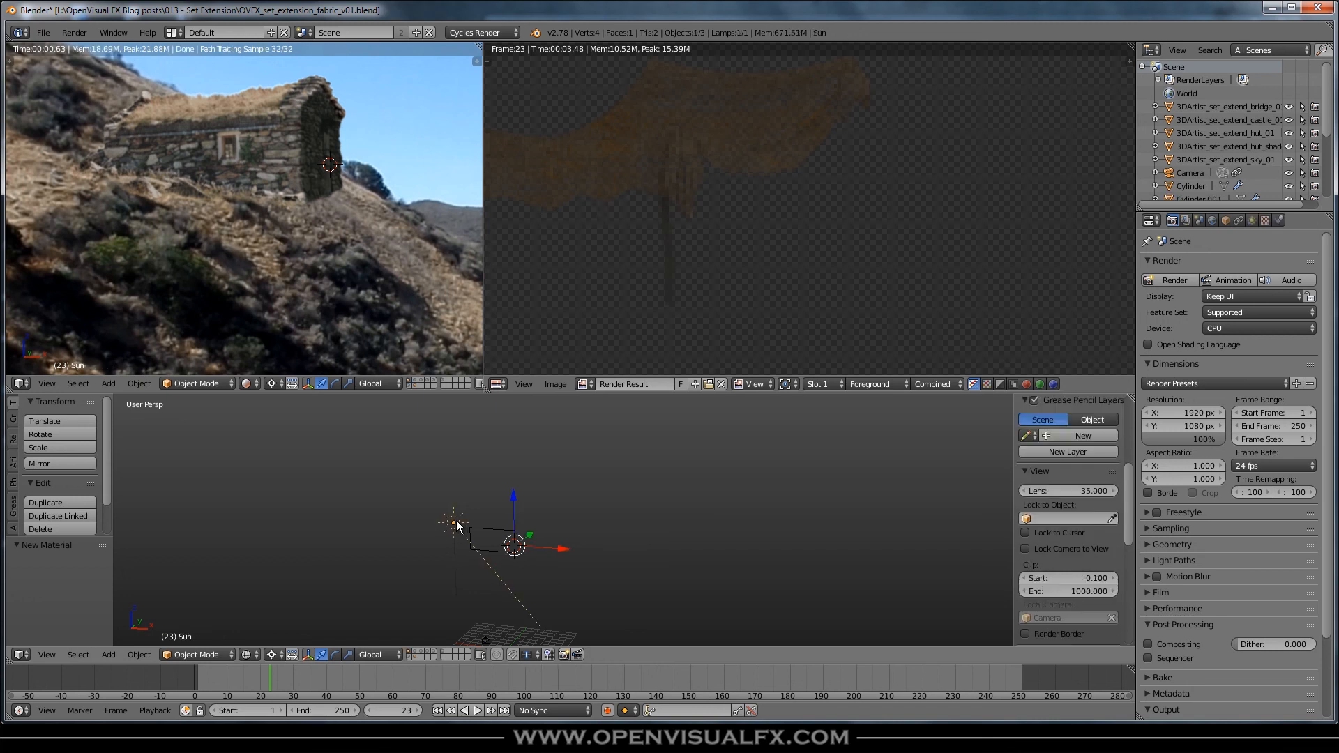
key("m")
left_click(571, 551)
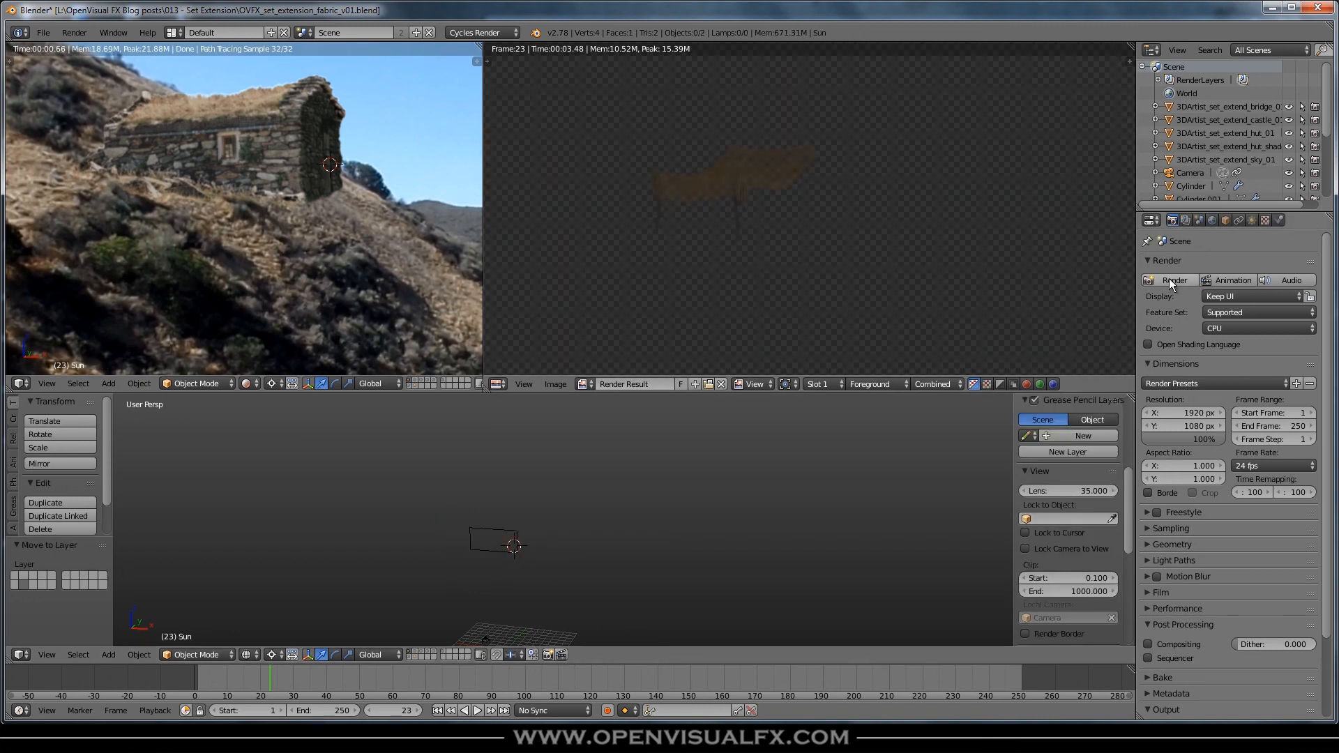
left_click(411, 655)
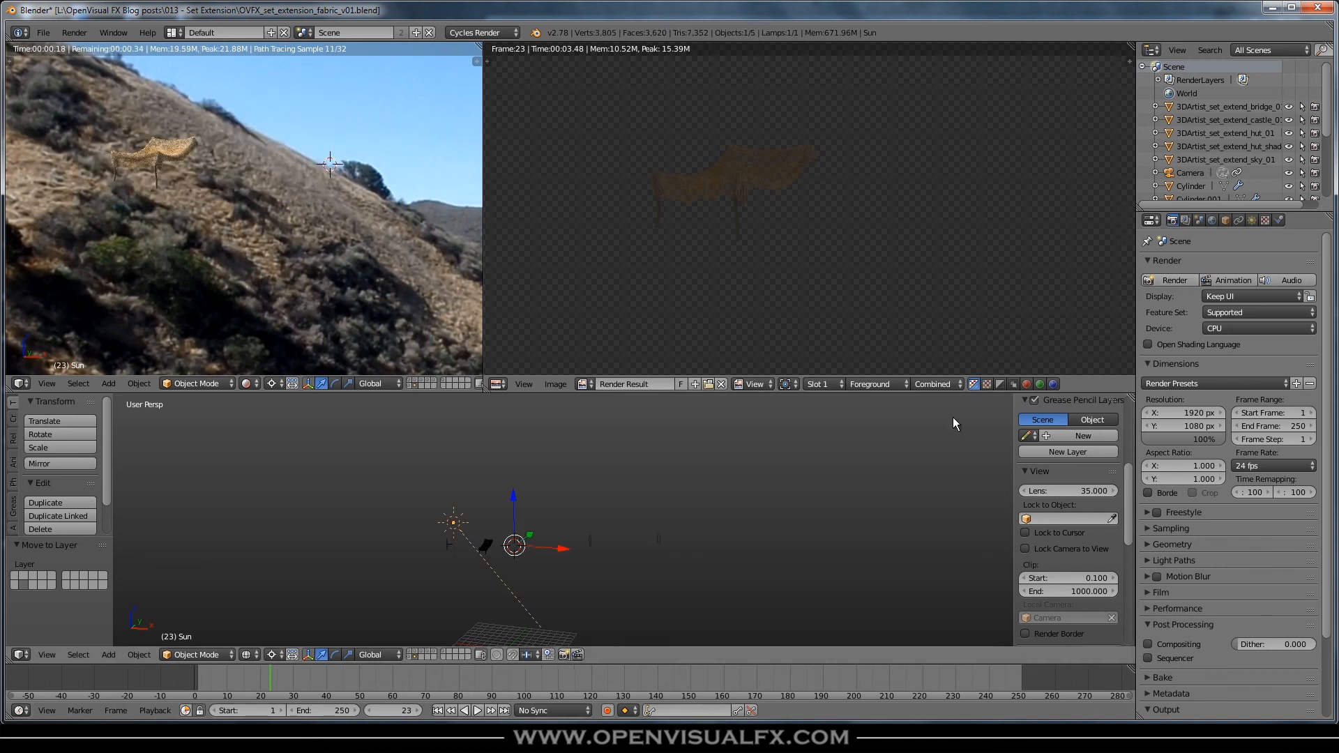
Render the sunlit canopy on a transparent background and inspect its fabric and support sticks up close
key("F12")
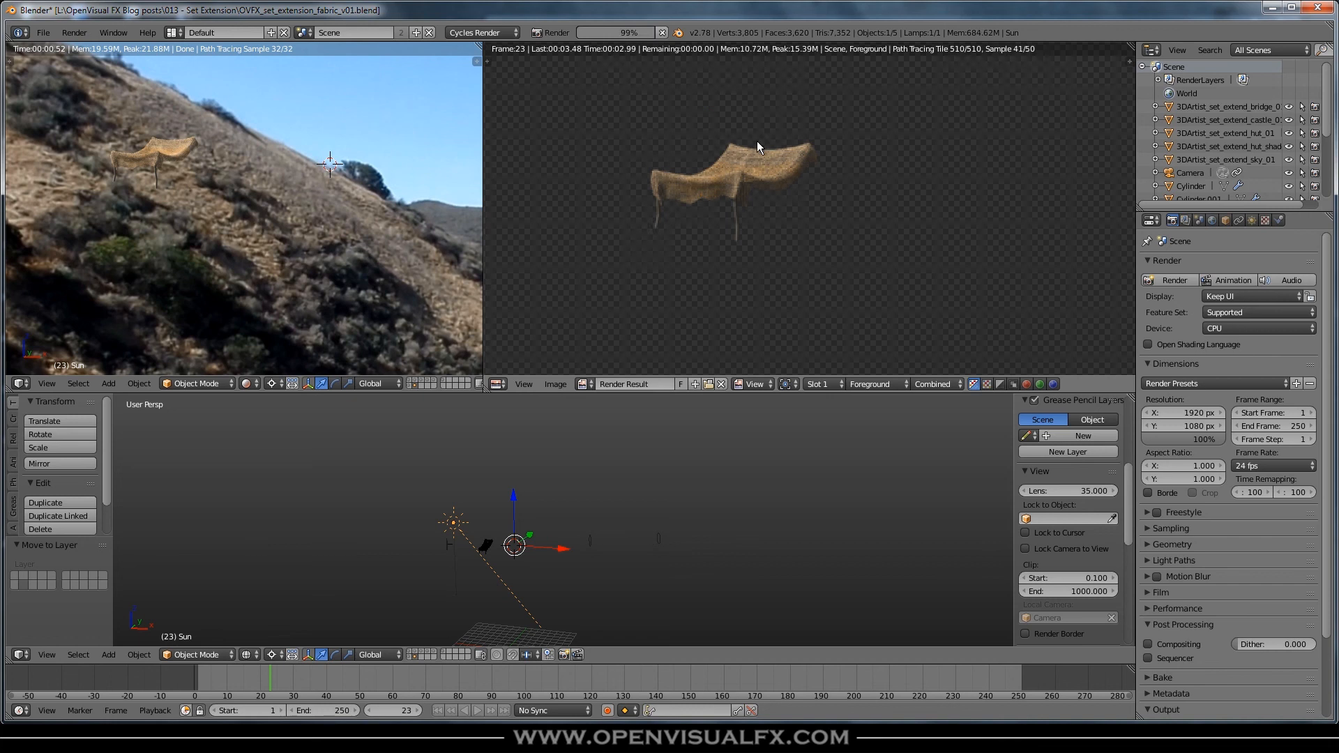
scroll(712, 204, "down", 2)
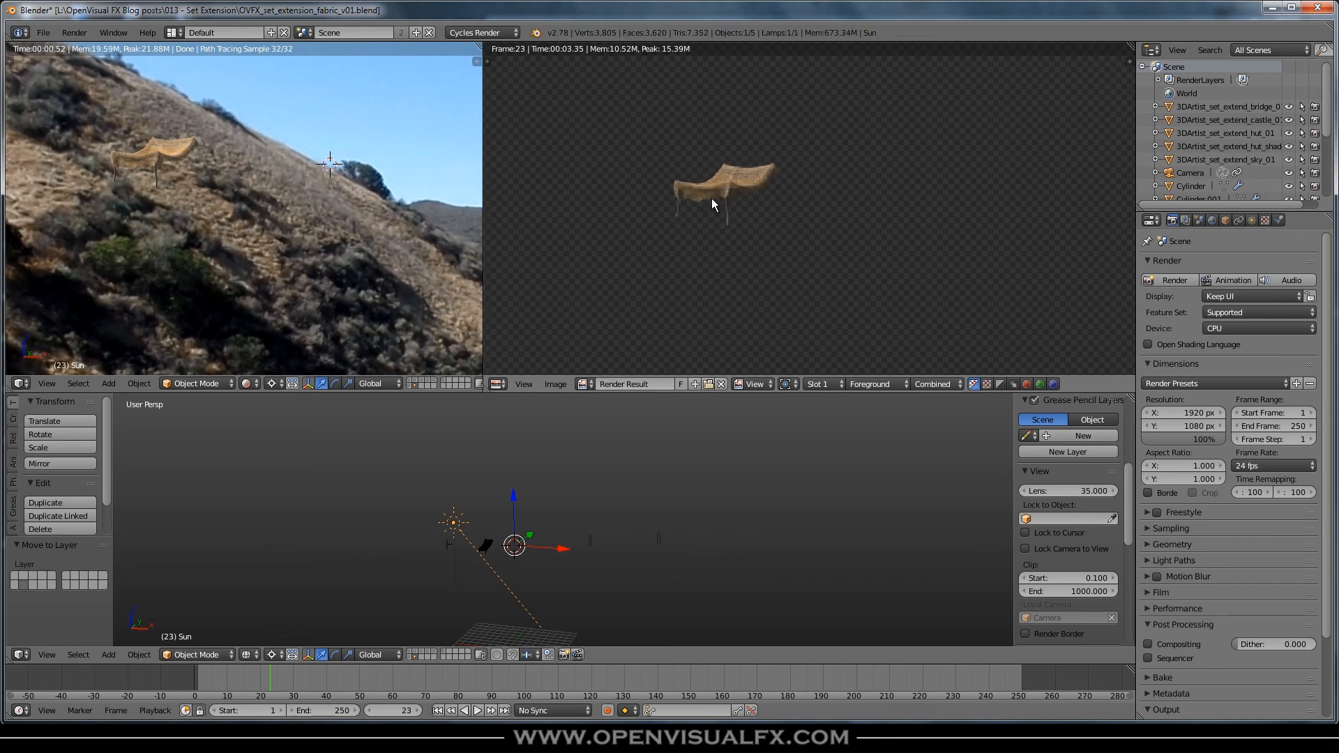
middle_click_drag(230, 168, 300, 179)
scroll(814, 185, "up", 2)
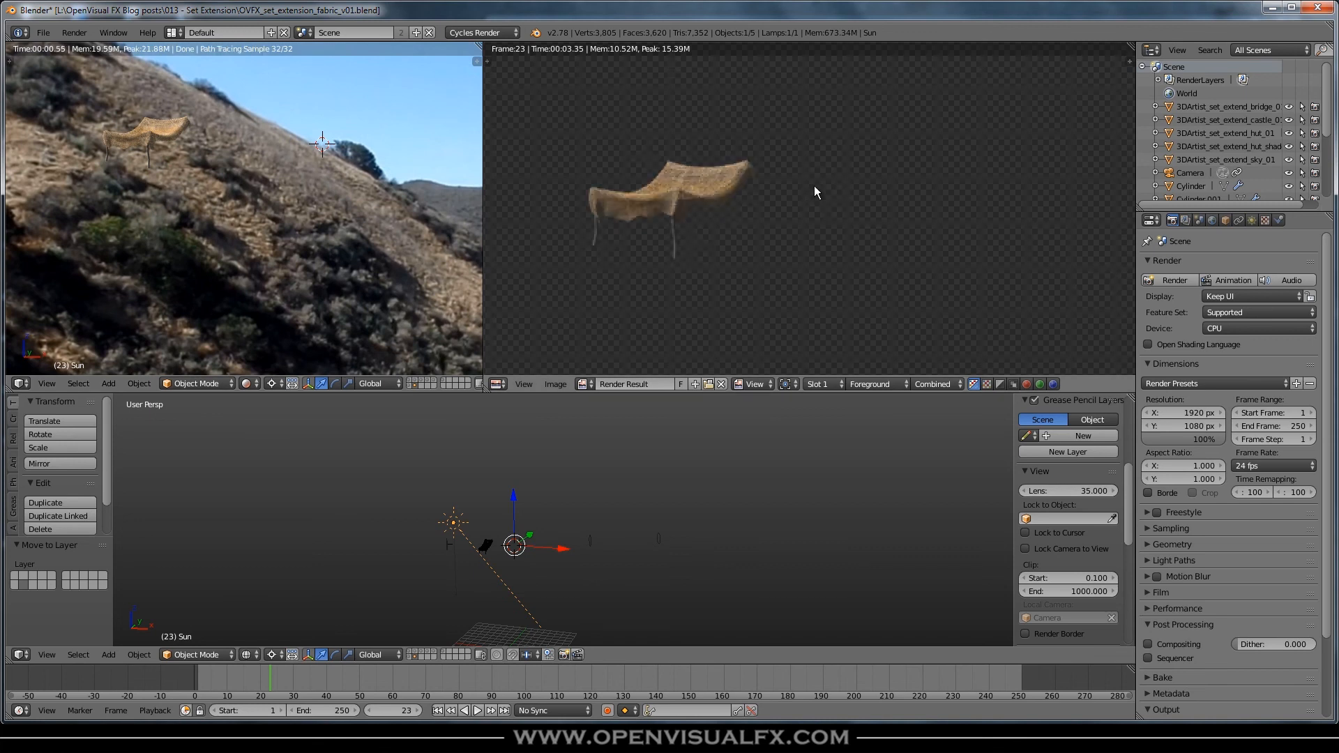
scroll(723, 179, "up", 3)
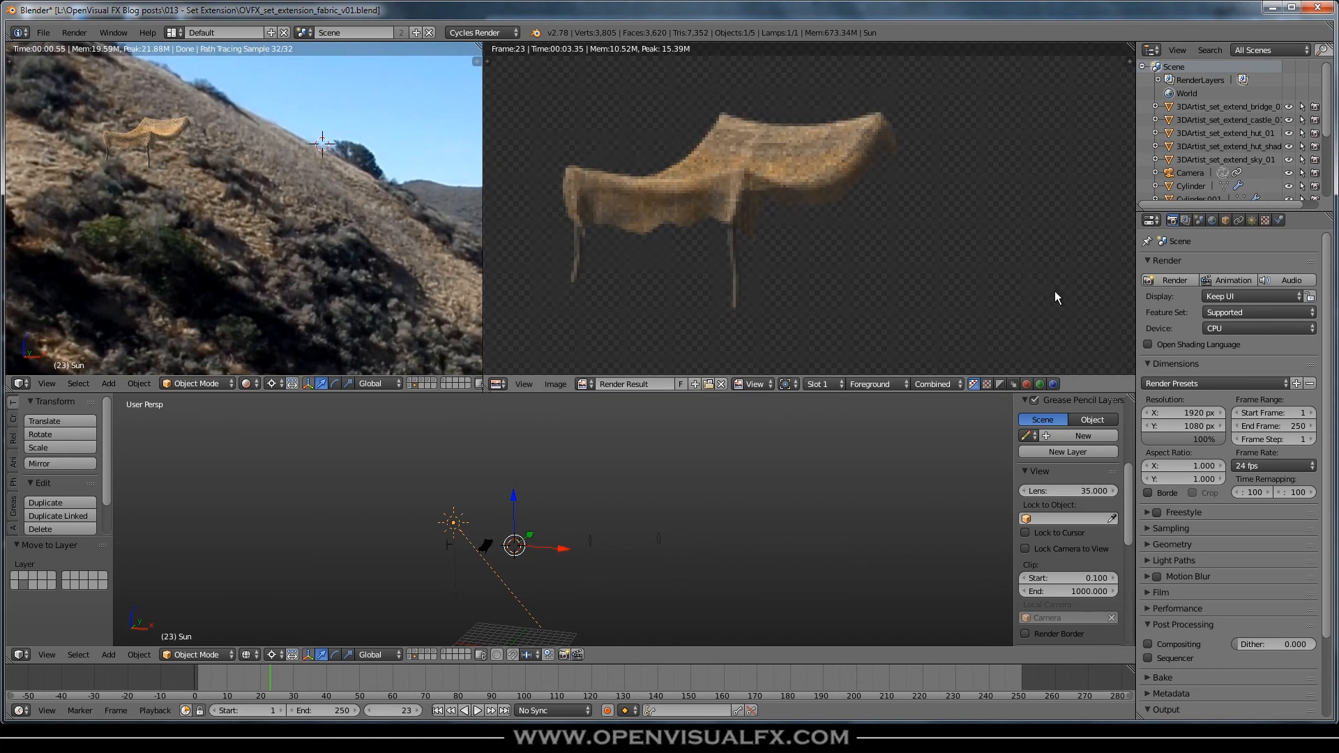
Set the render samples to 100, re-render the canopy into render slot 2 and inspect it at different zoom levels
left_click(1150, 529)
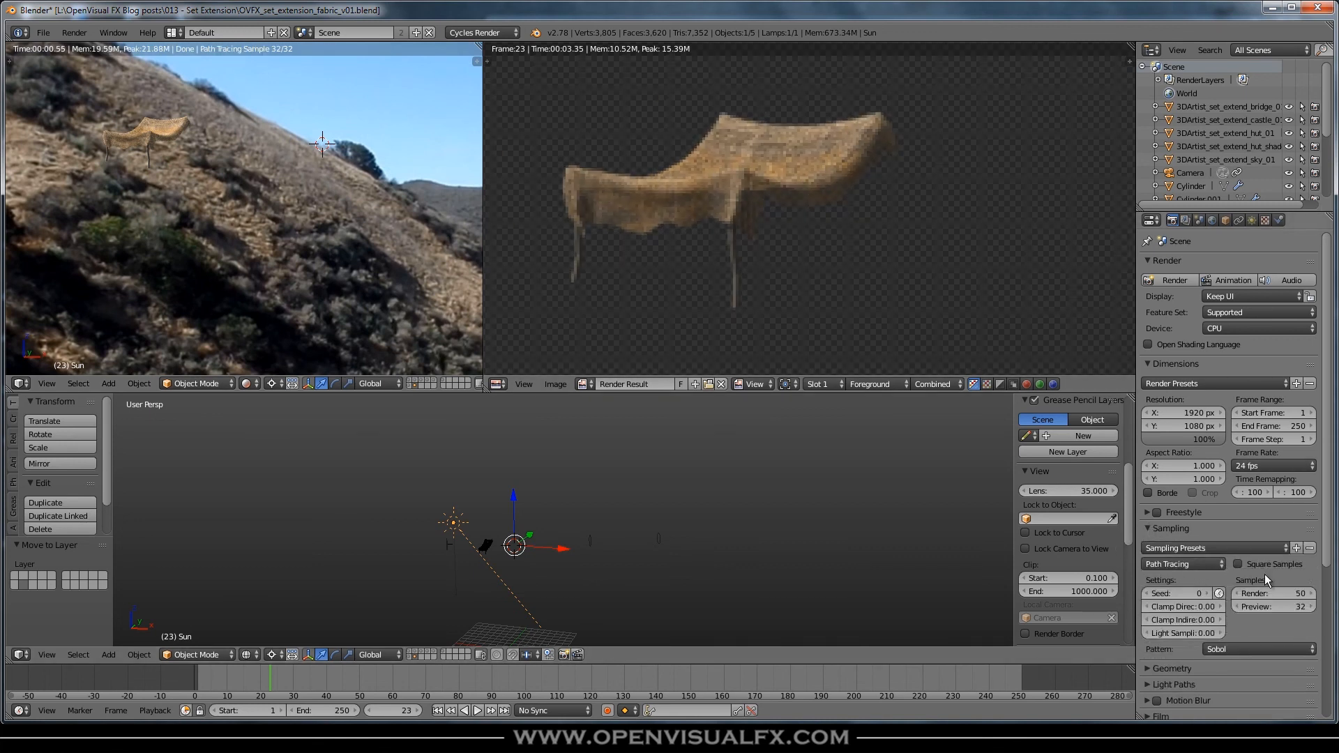
left_click(1271, 594)
type("100")
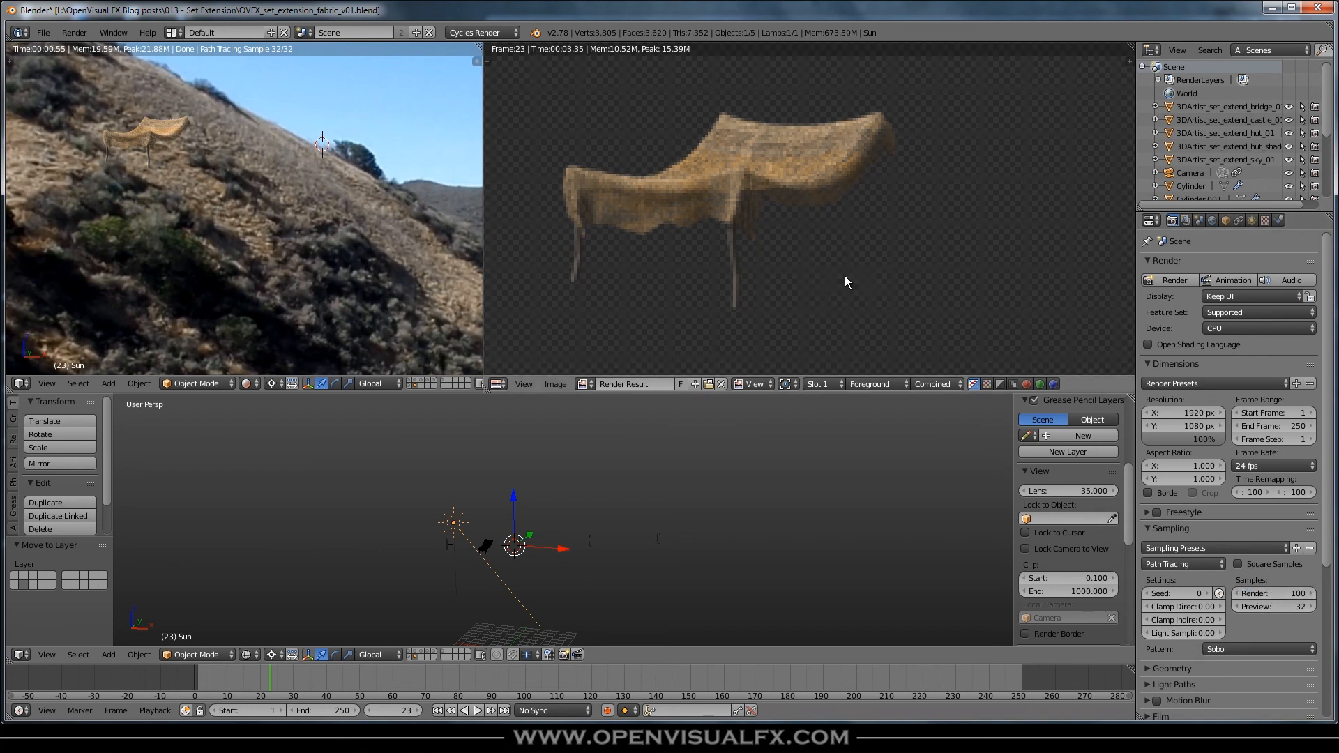
type("j")
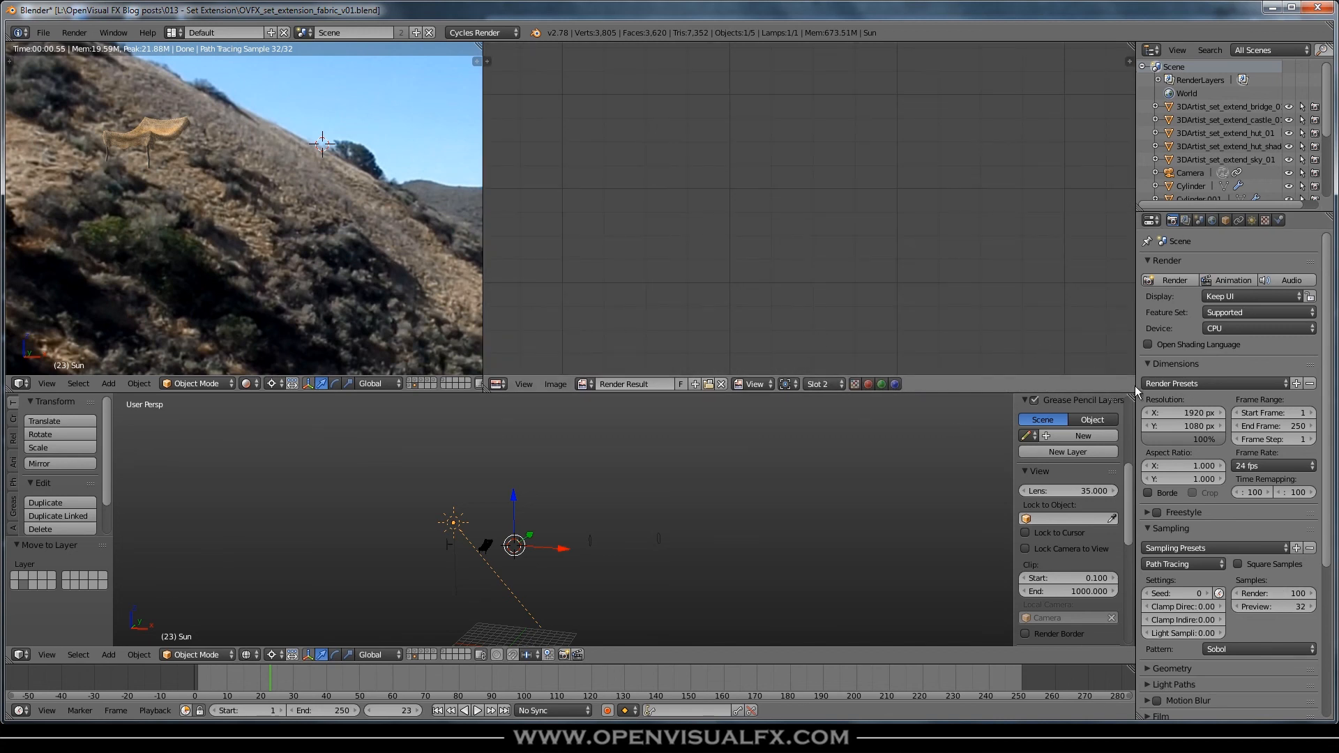
left_click(1169, 280)
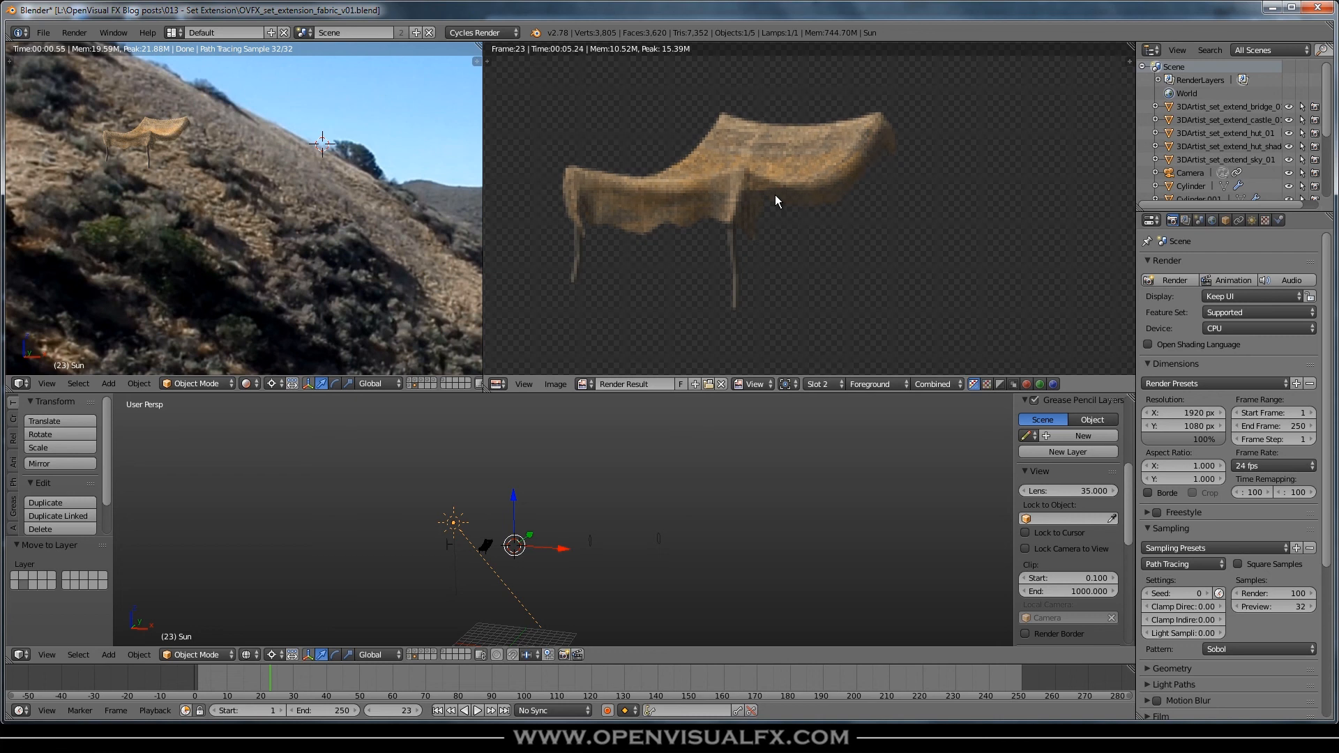
scroll(775, 198, "down", 1)
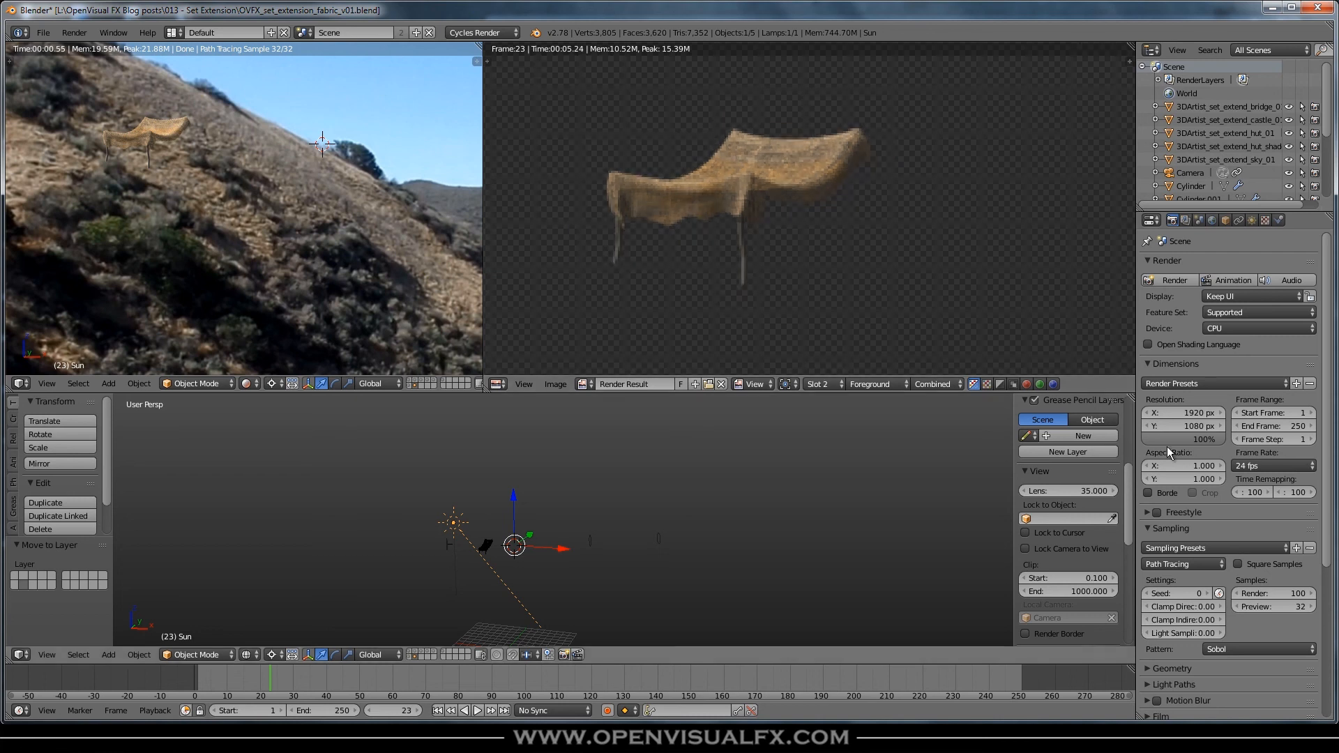
scroll(726, 170, "down", 1)
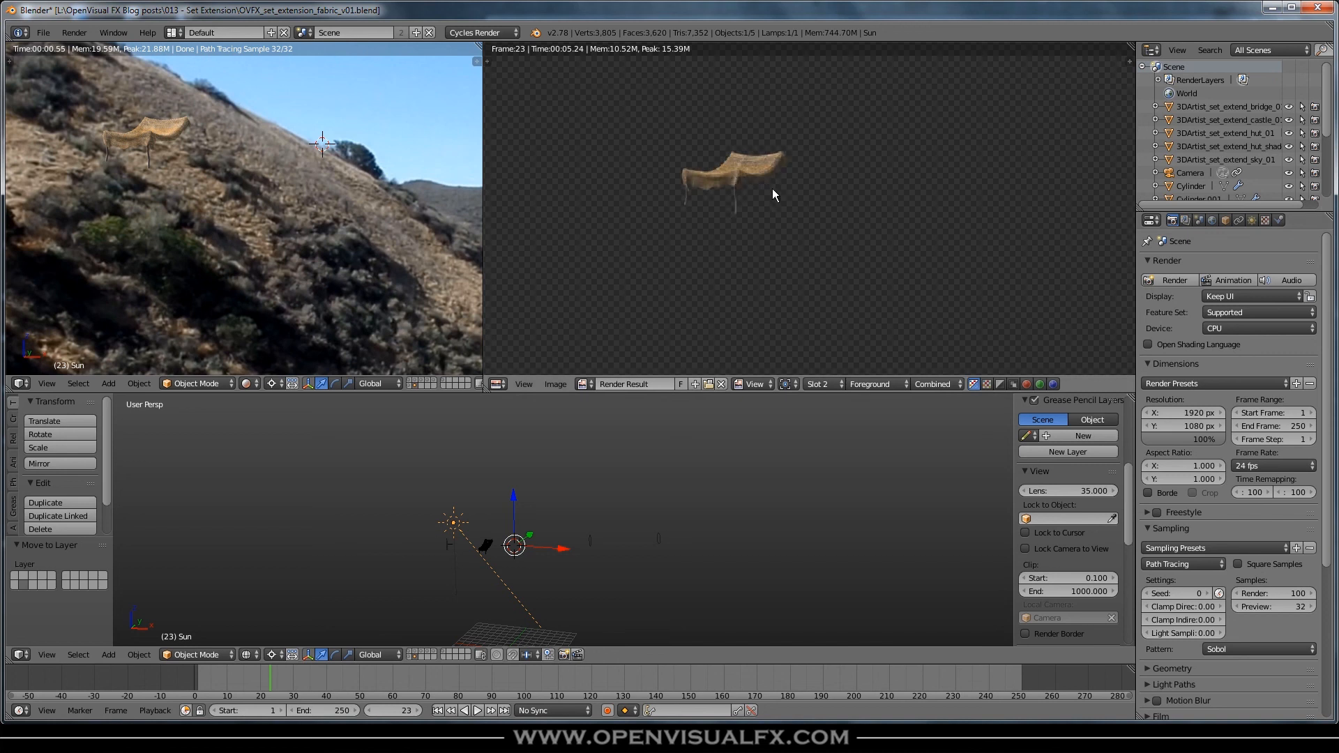
middle_click_drag(753, 181, 684, 166)
scroll(684, 164, "down", 3)
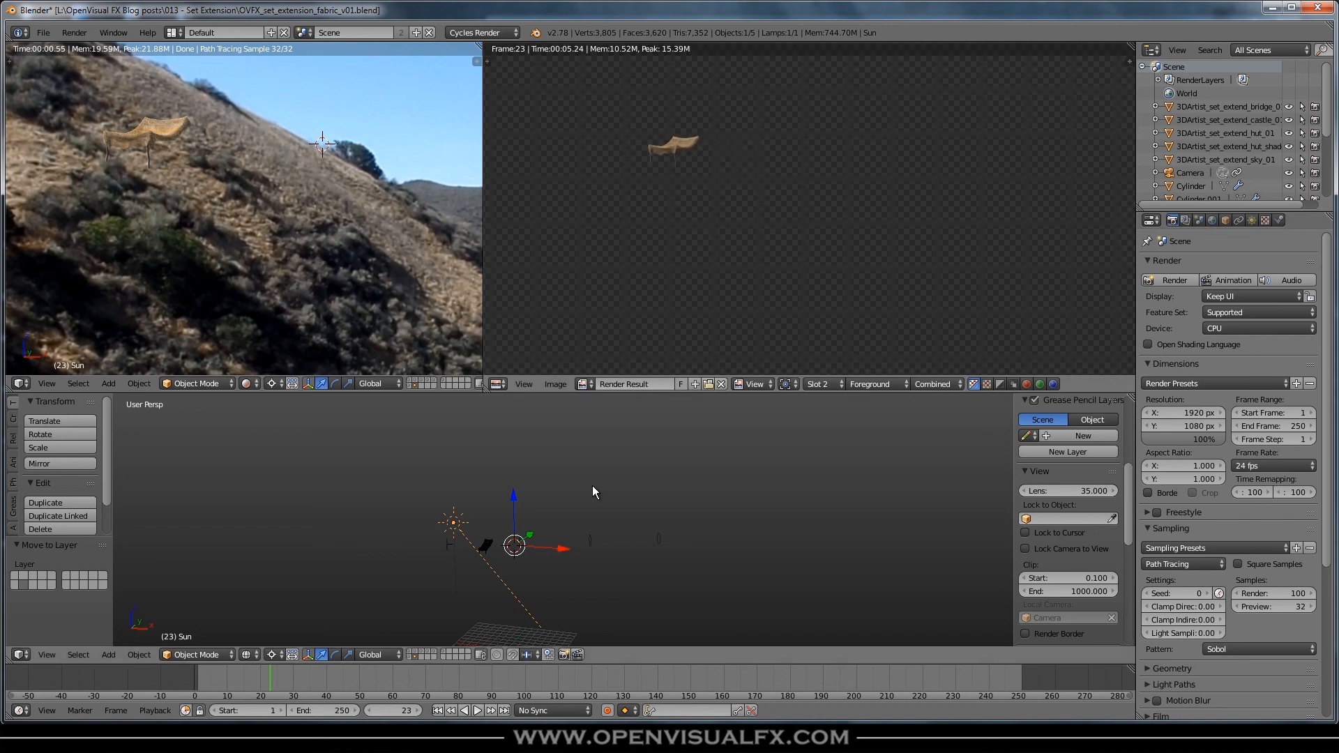
Return to frame 1, select the canopy cloth and open its cloth cache settings
key("shift+Left")
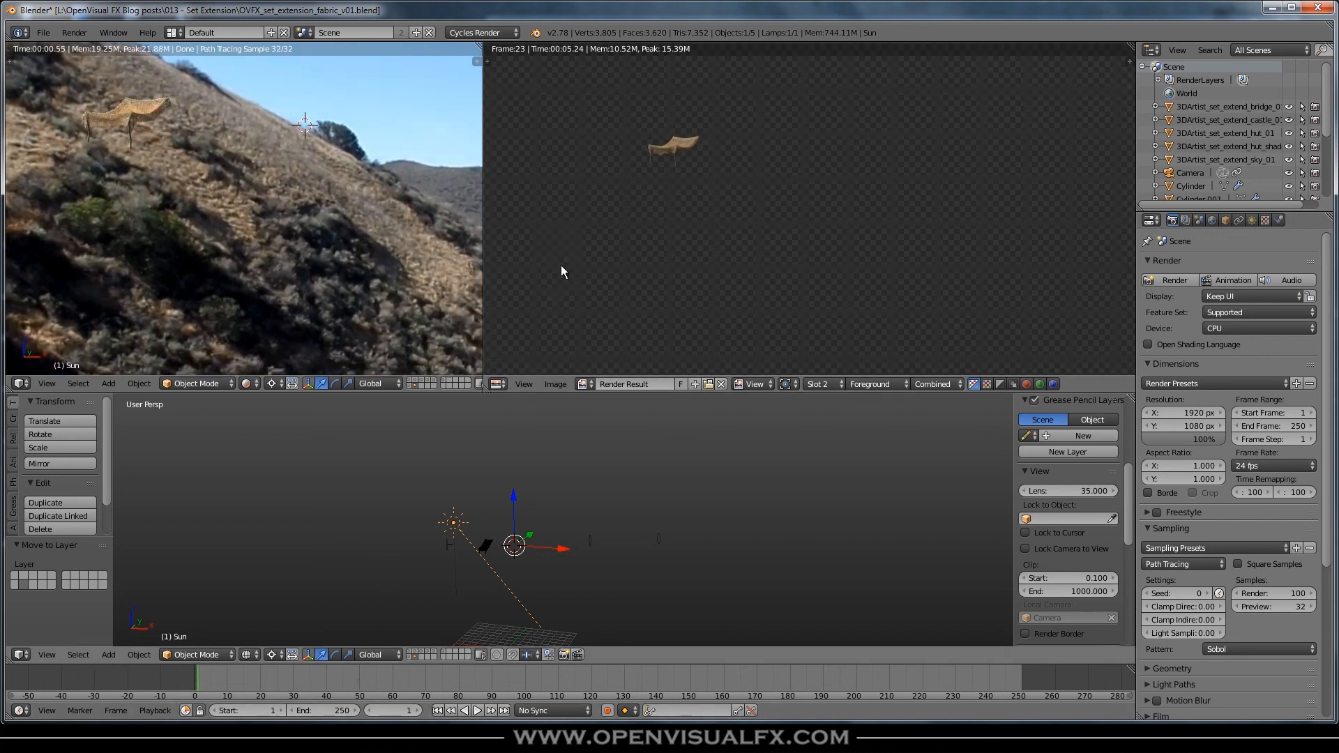
left_click(1279, 220)
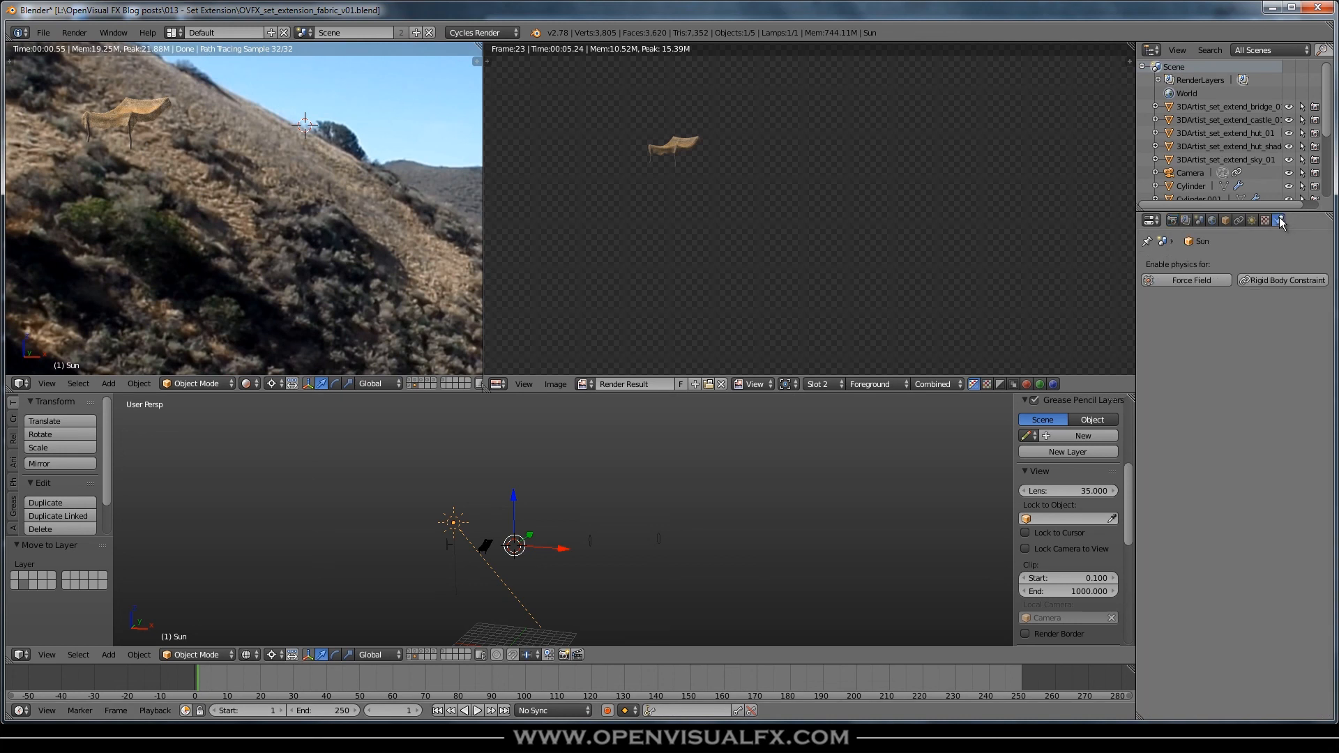
right_click(148, 117)
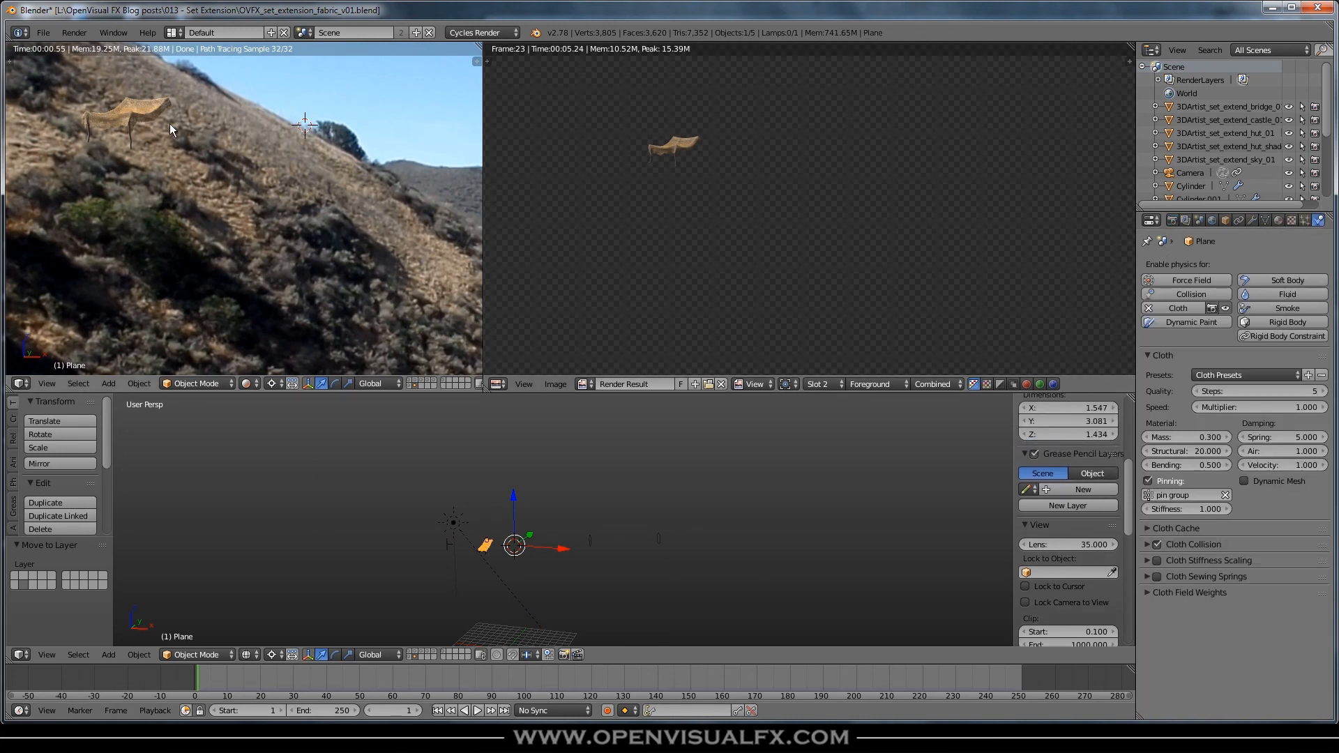
left_click(1149, 533)
scroll(1200, 590, "down", 1)
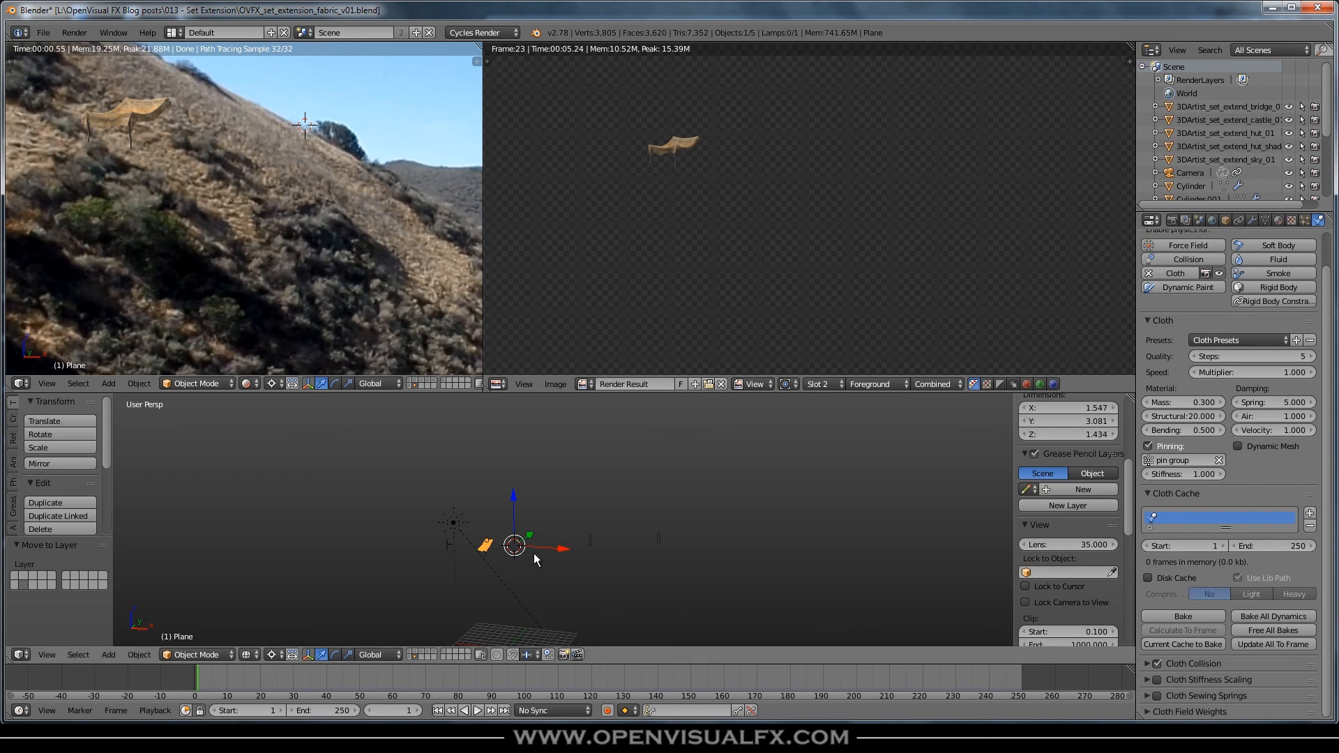
Save the file over the existing version and bake the canopy's cloth simulation for frames 1 to 250
key("ctrl+s")
left_click(542, 534)
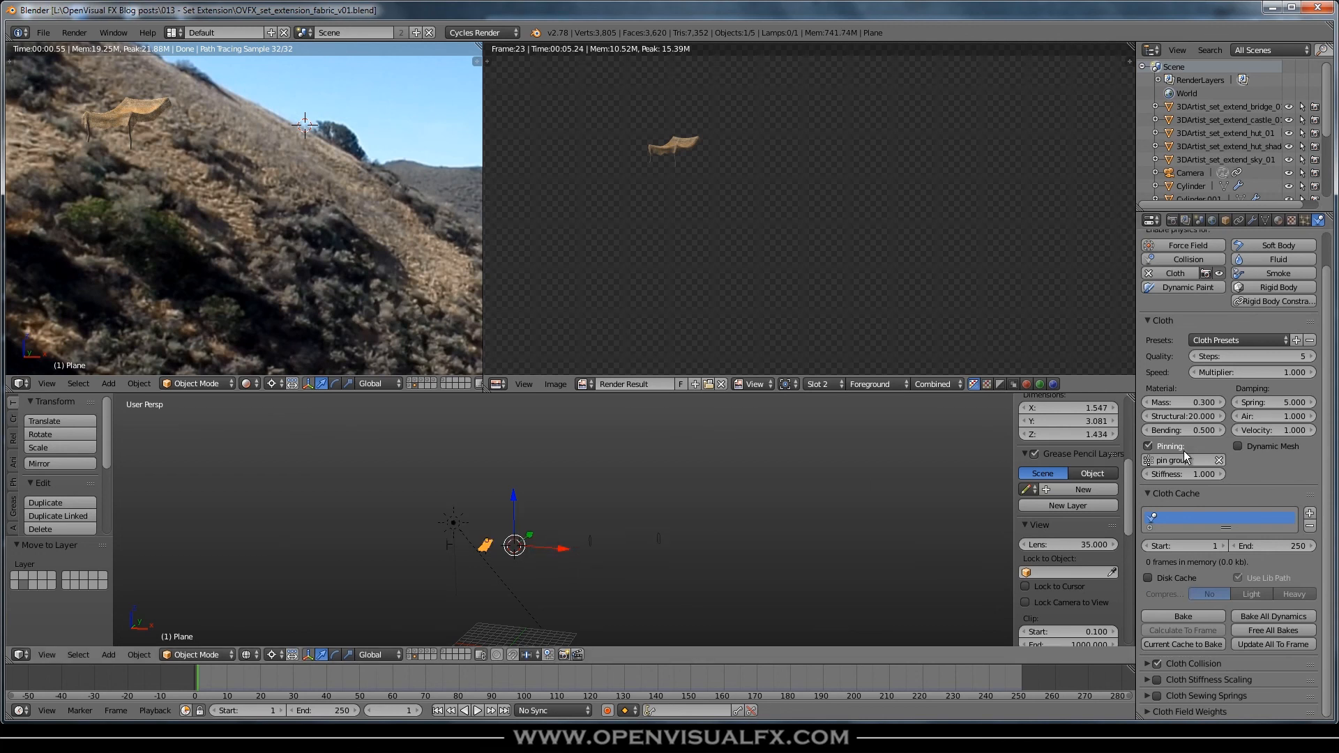
left_click(1182, 615)
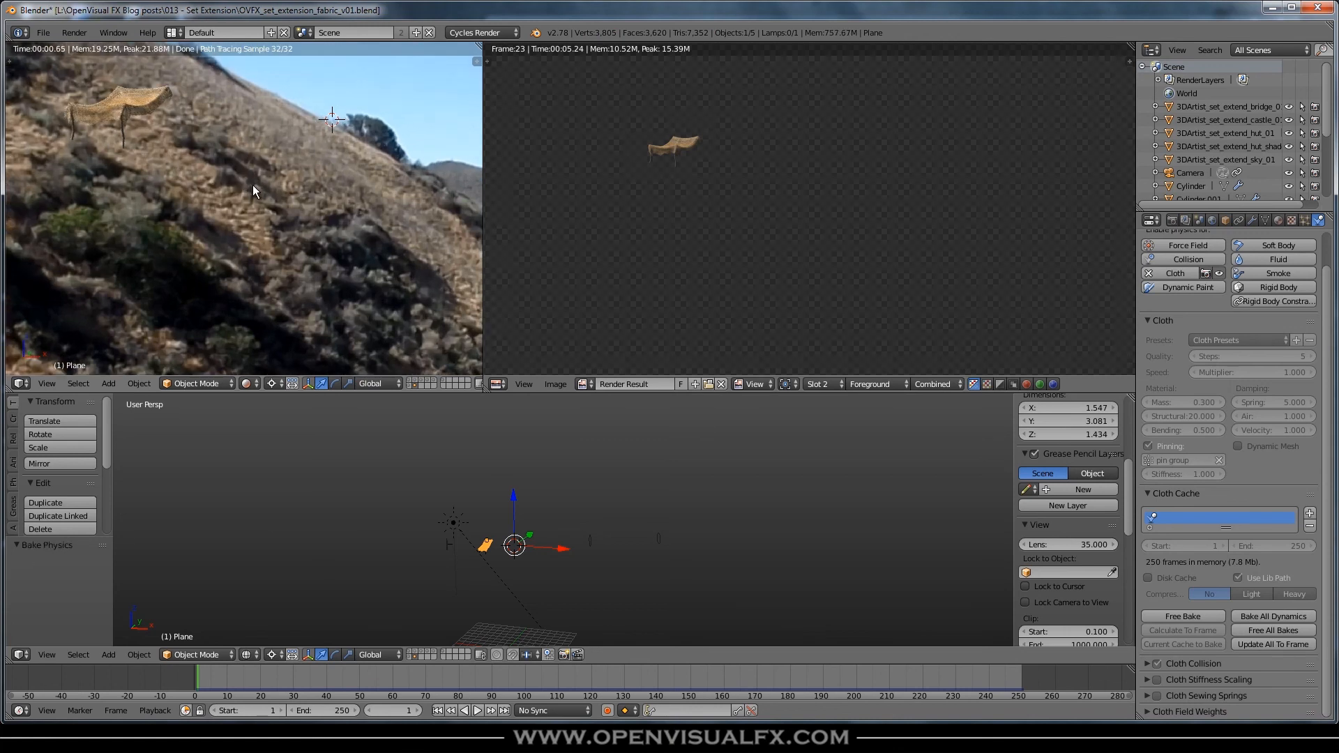
Switch the camera view from rendered to solid shading and play back the baked cloth animation
key("shift+z")
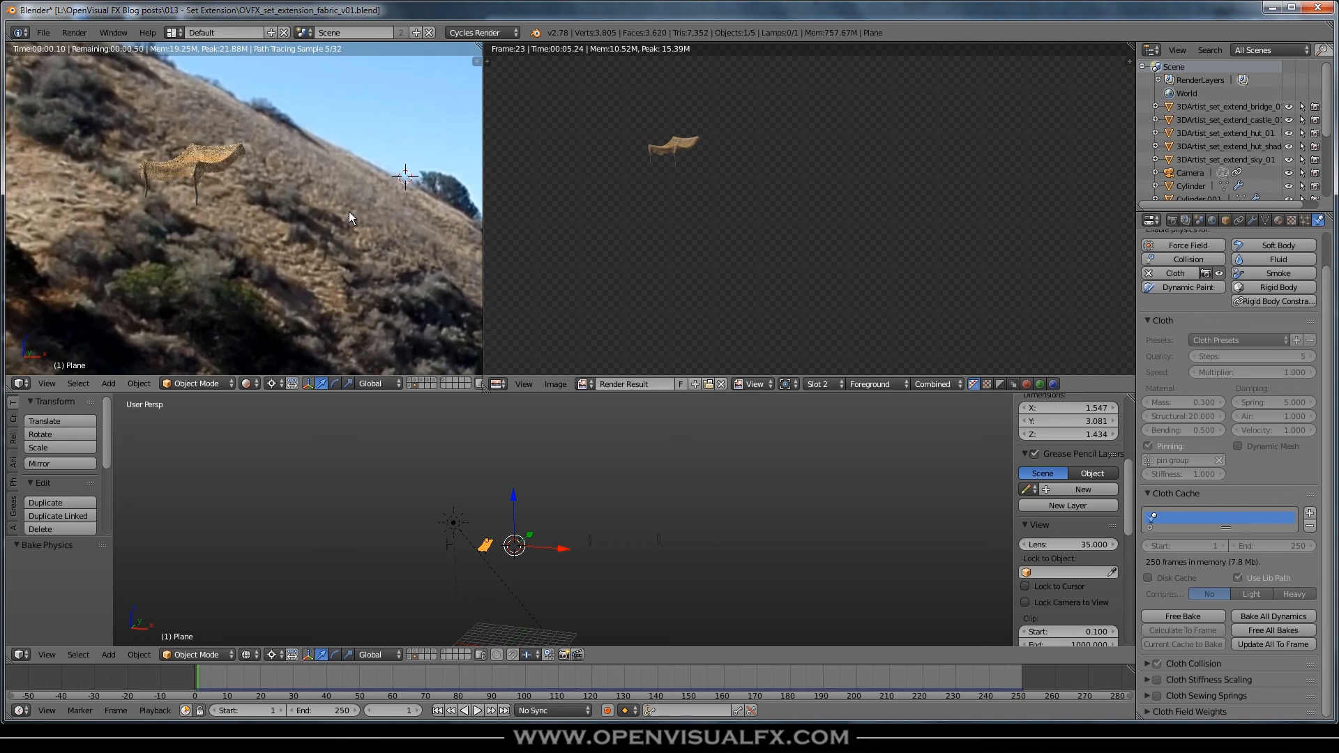
key("alt+z")
key("alt+a")
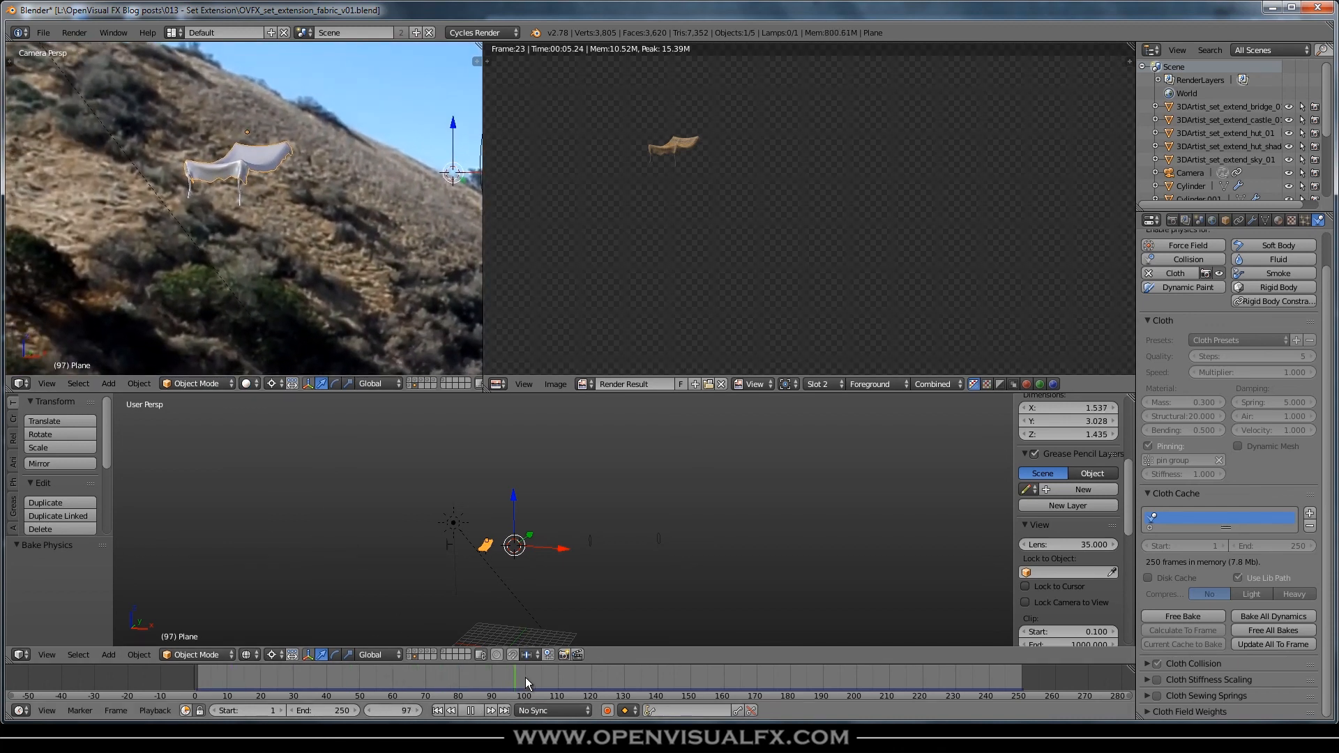
key("alt+a")
Frame the canopy in the perspective view with solid shading, then play and scrub its baked motion from frame 1 to 94
scroll(490, 556, "up", 4)
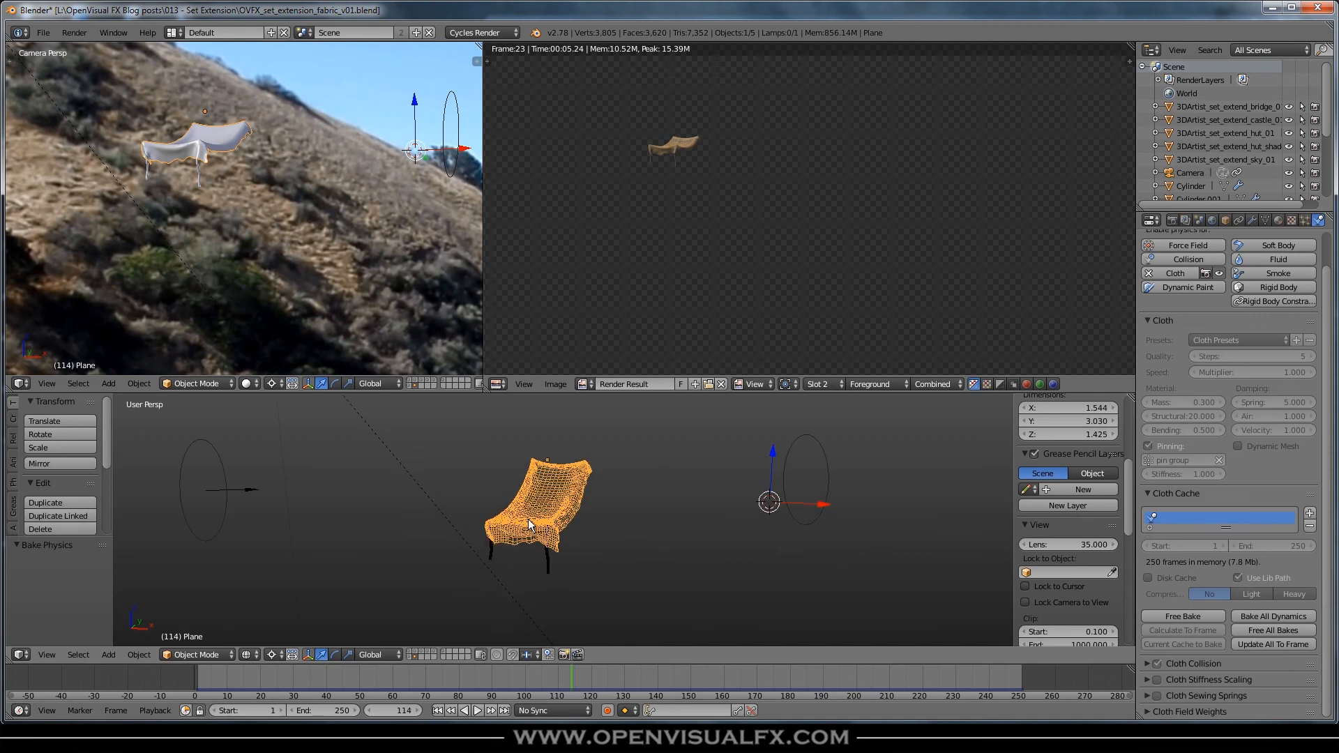
key("KP_Decimal")
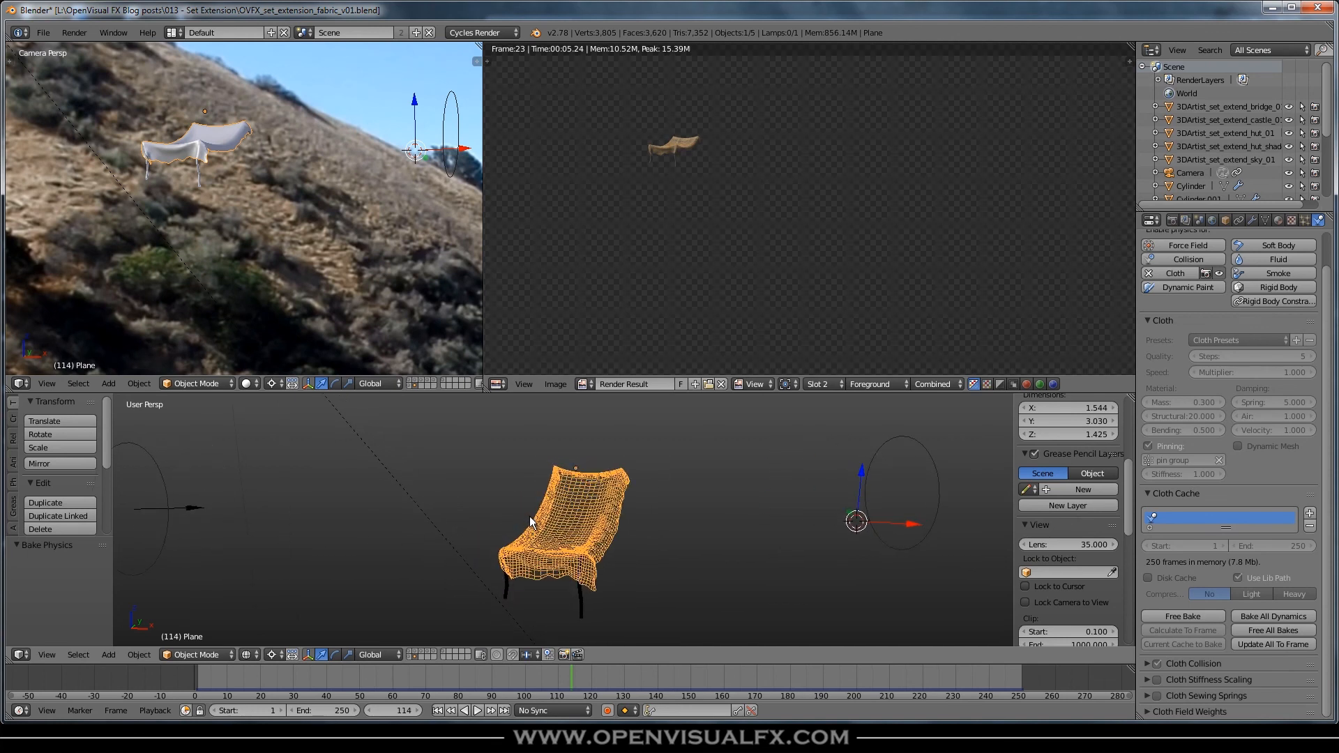
key("z")
key("alt+a")
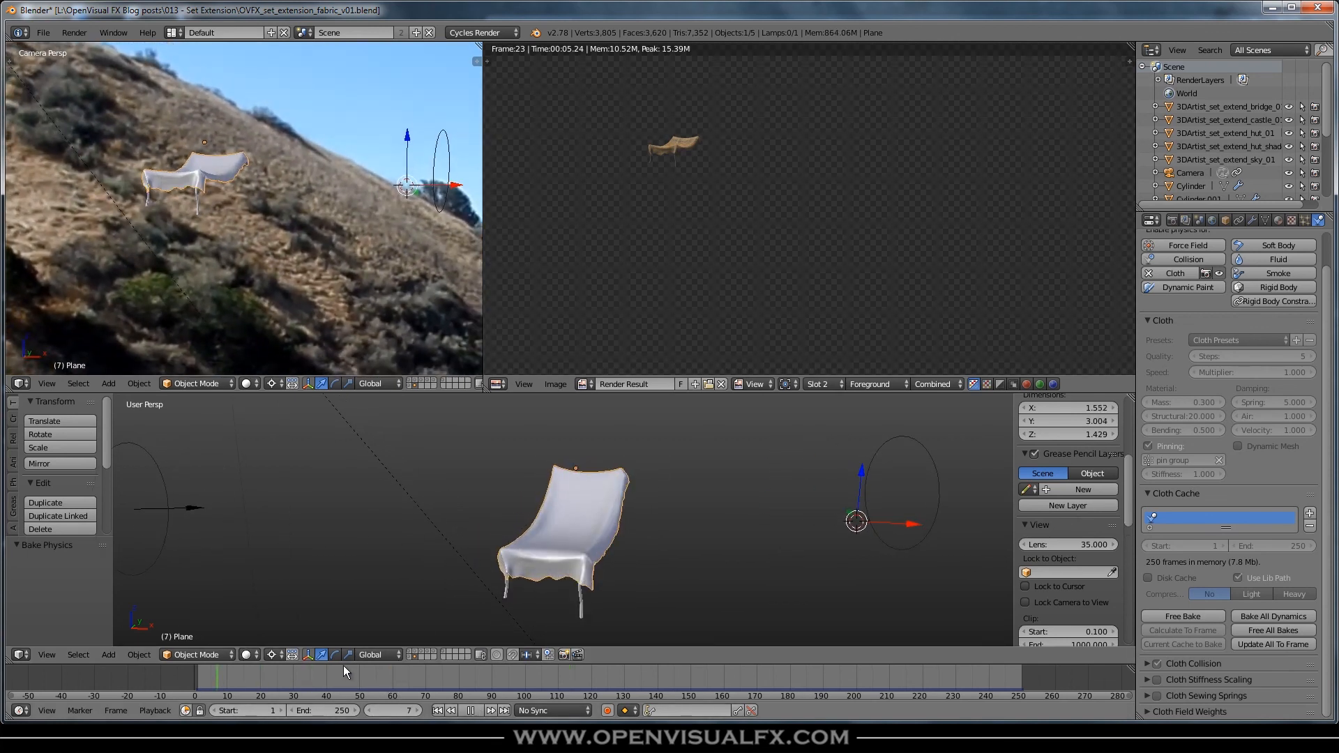
left_click_drag(199, 690, 171, 701)
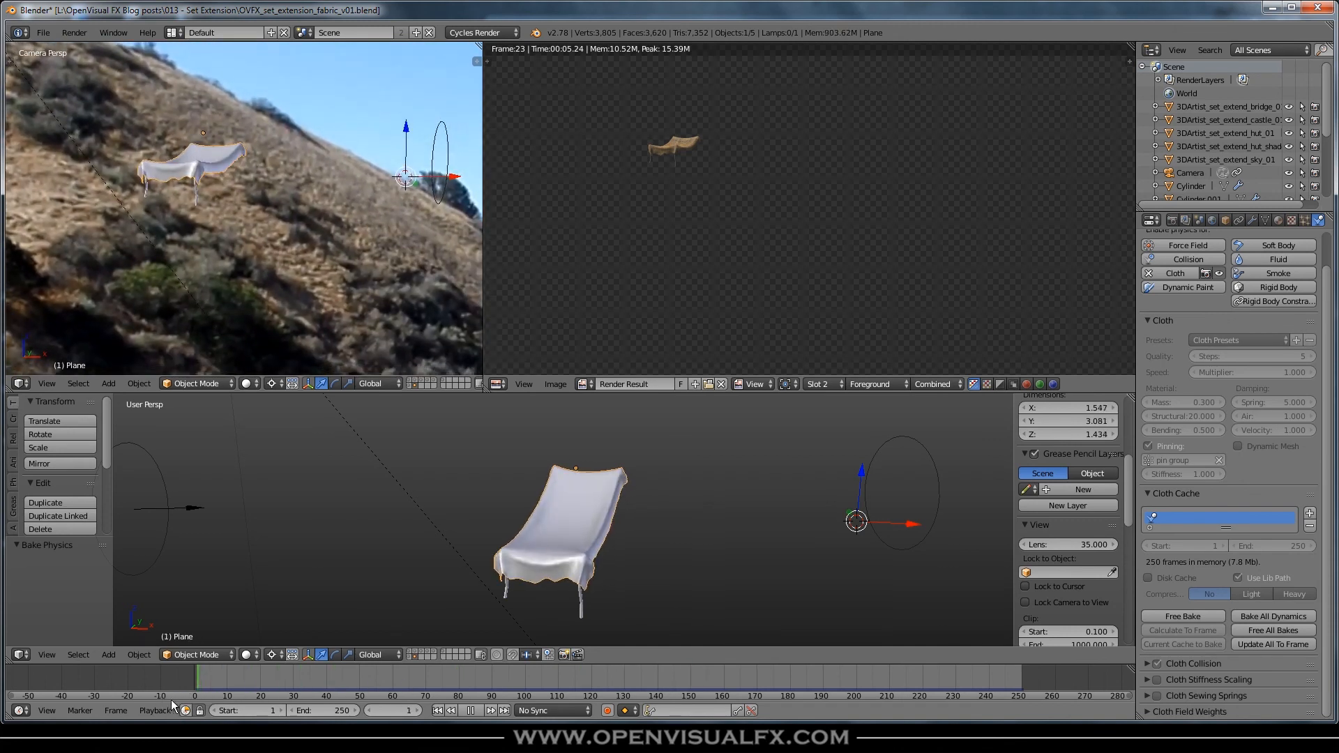
left_click_drag(249, 668, 505, 687)
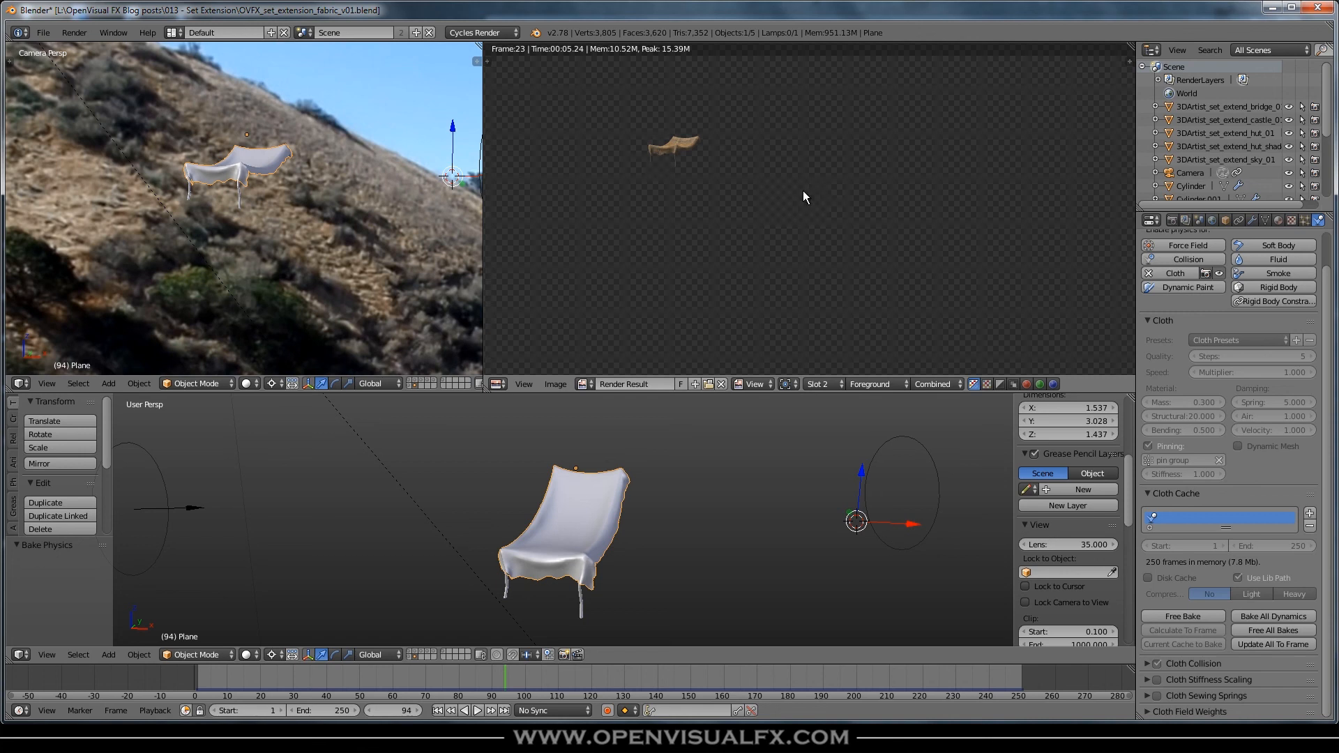
Set the PNG output compression to 0% and open the choice of output file formats
scroll(1235, 344, "up", 2)
left_click(1173, 220)
scroll(1215, 576, "down", 8)
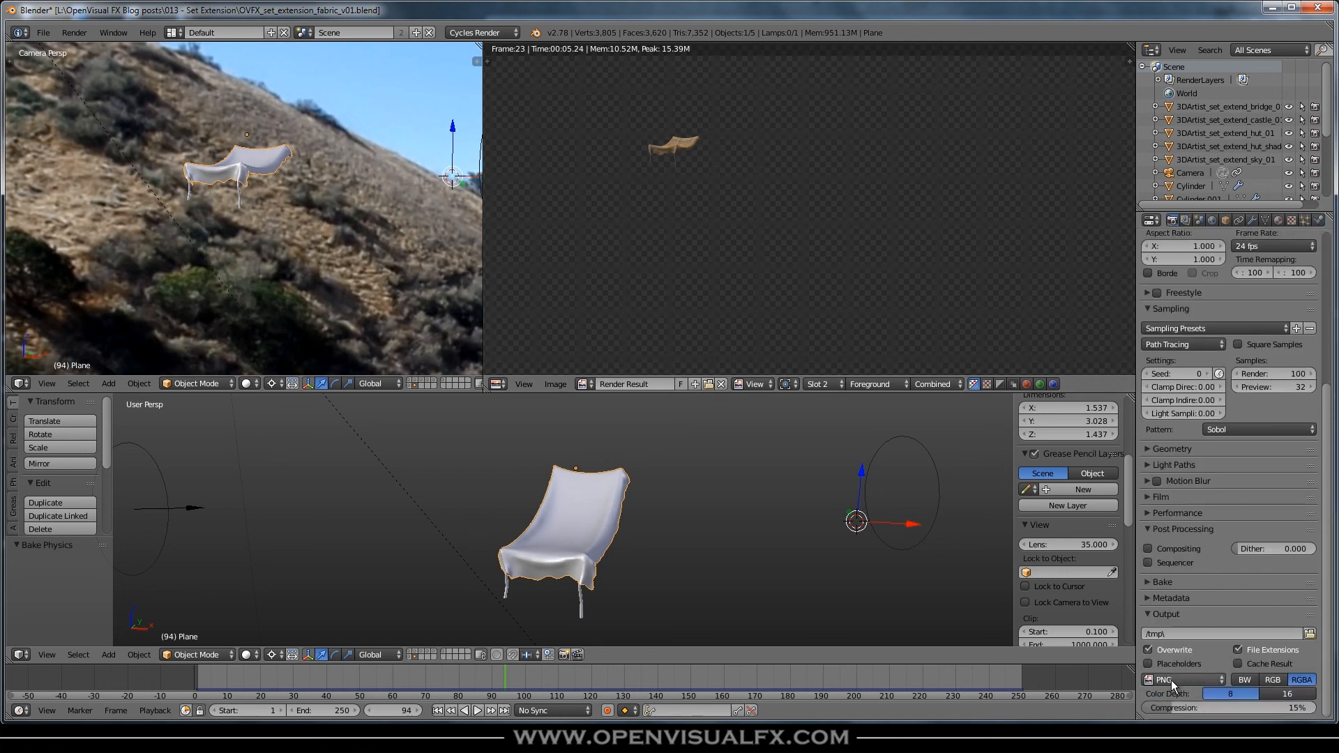
left_click_drag(1279, 702, 1093, 708)
scroll(290, 215, "down", 4)
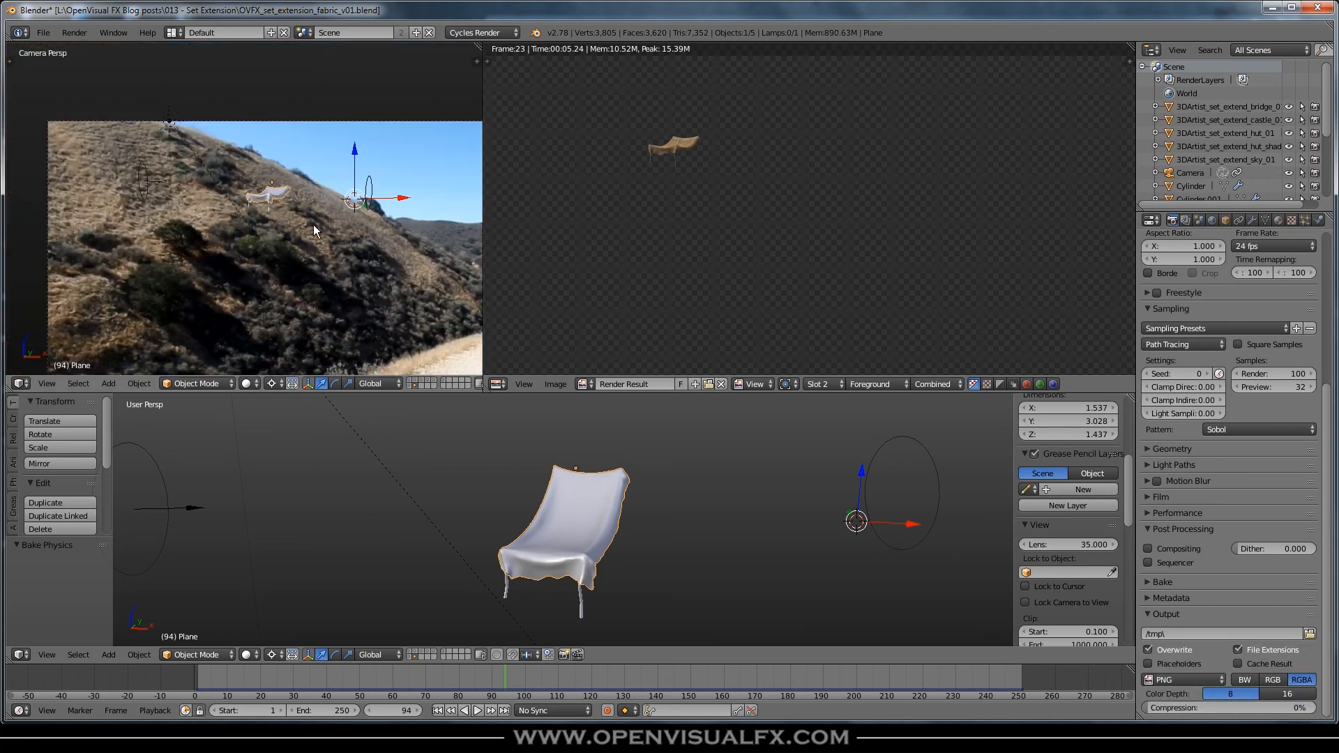
scroll(321, 207, "up", 2)
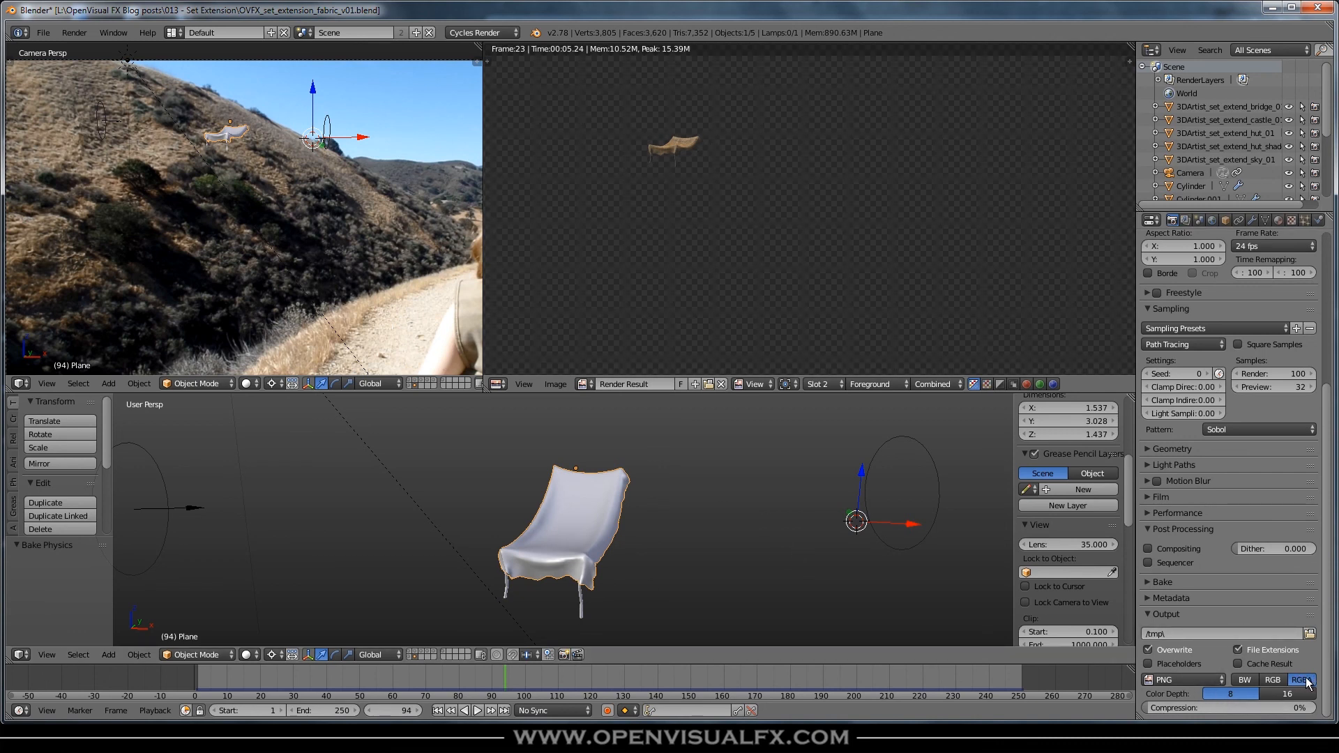
left_click(1195, 681)
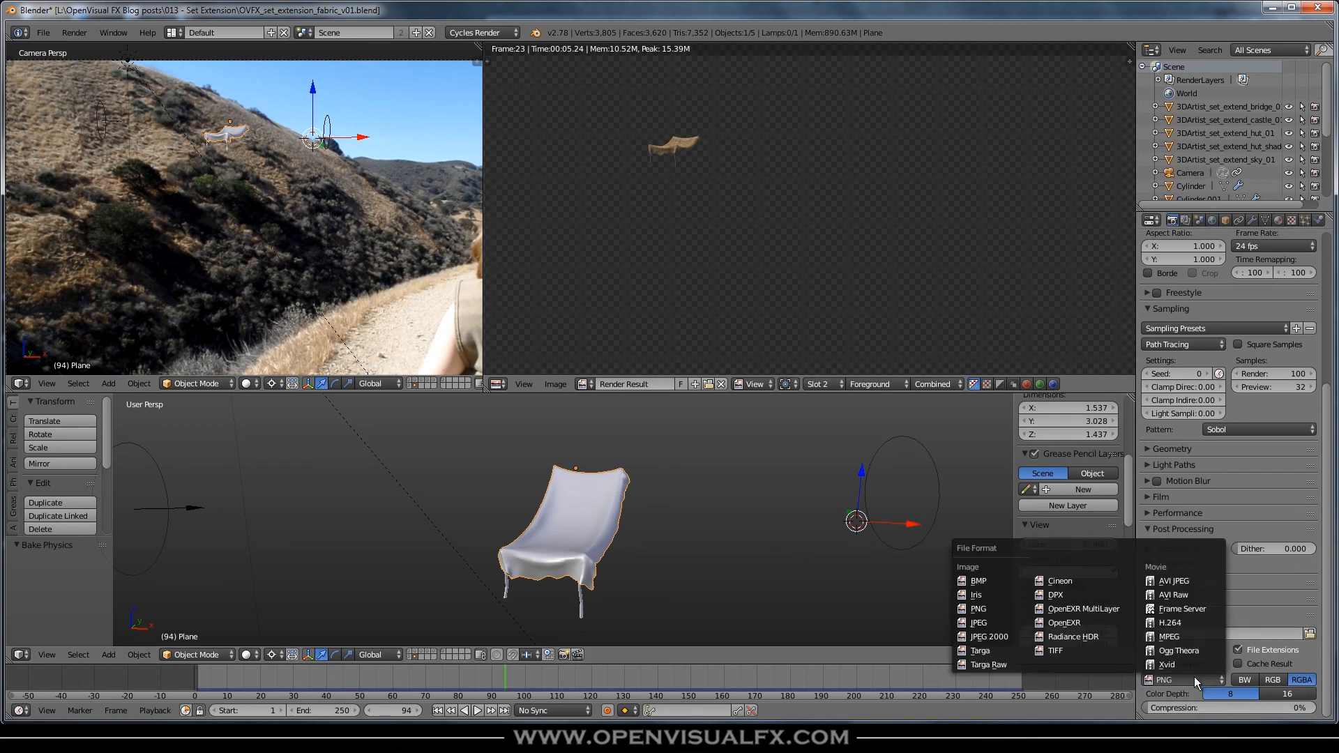